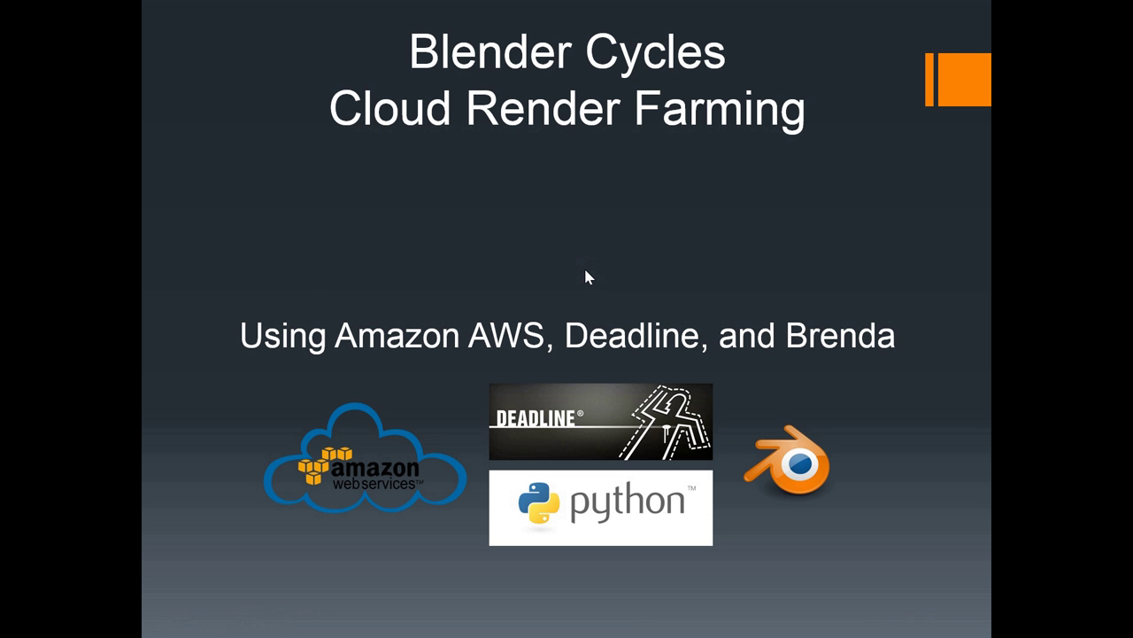
Advance the slides to 'Cloud Rendering With Cycles – Using Amazon AWS and Deadline 7'.
left_click(731, 163)
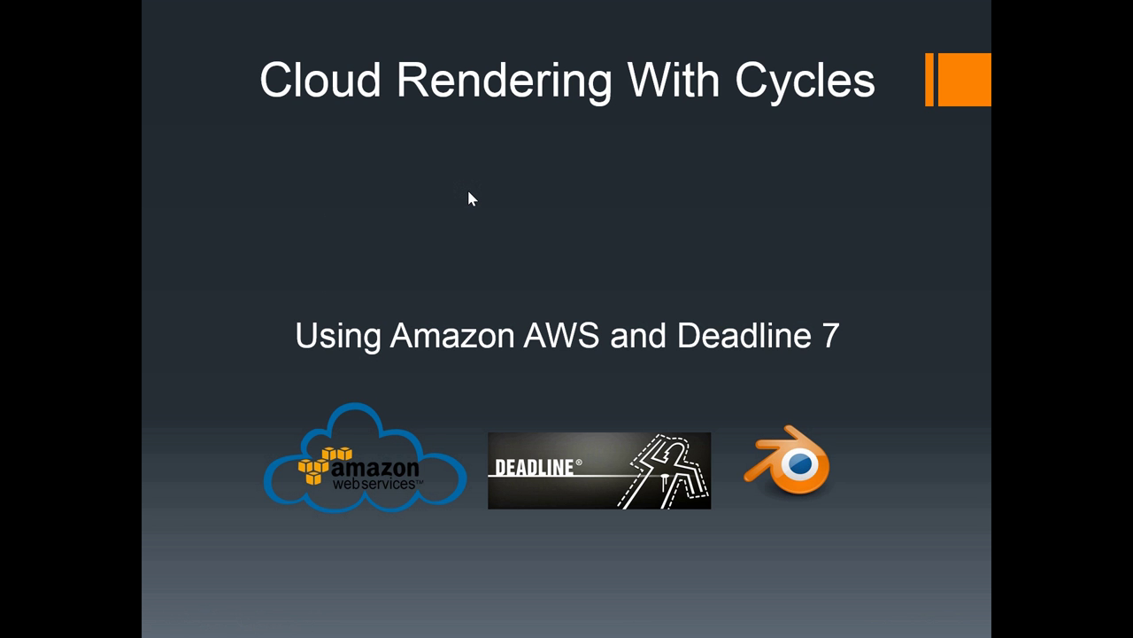
Switch to Chrome on thinkboxsoftware.com and scroll to the Deadline, Stoke MX, Frost, XMesh, Draft and Krakatoa tiles.
key("alt+Tab")
key("alt+Tab")
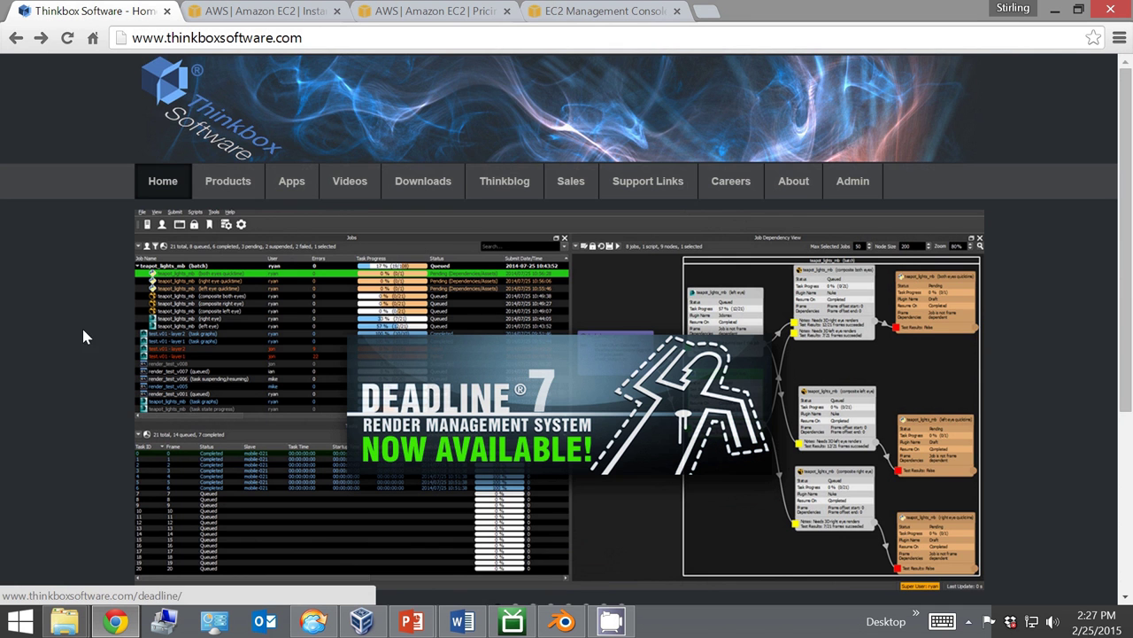
scroll(82, 325, "down", 1)
scroll(86, 335, "down", 1)
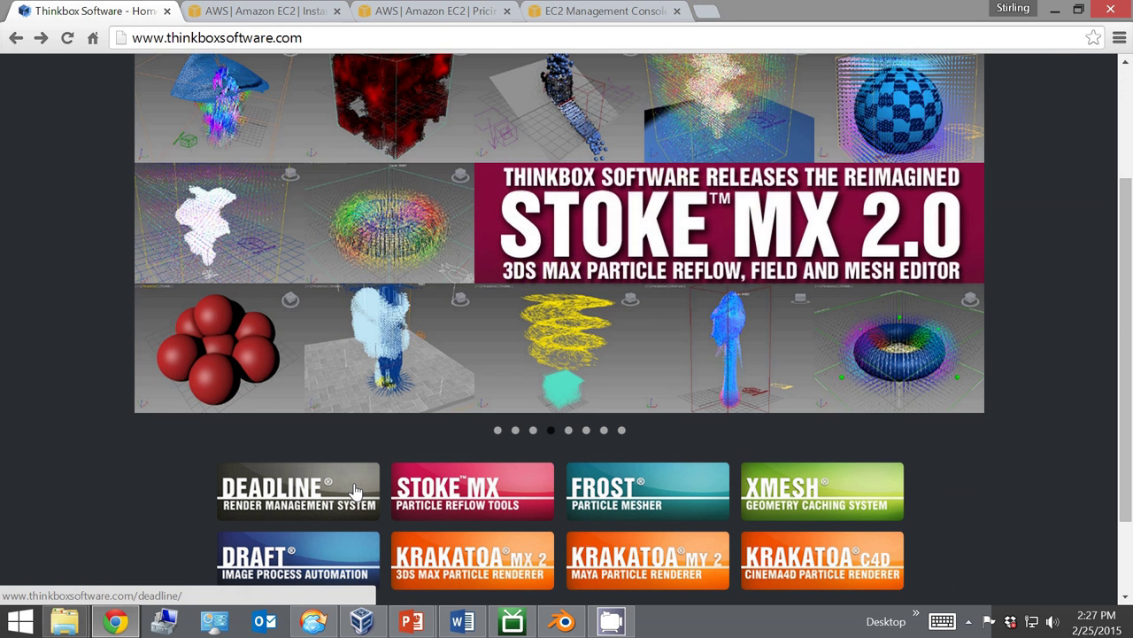
Open the Deadline product page, then return to the slideshow on the 'What is Deadline?' slide.
left_click(355, 491)
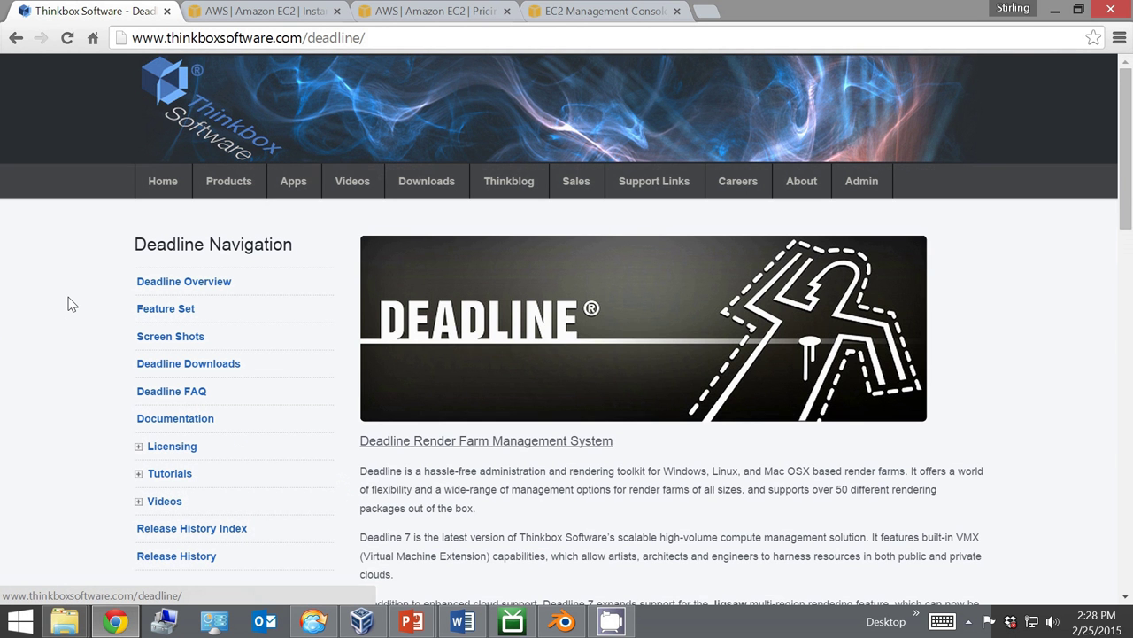
key("alt+Tab")
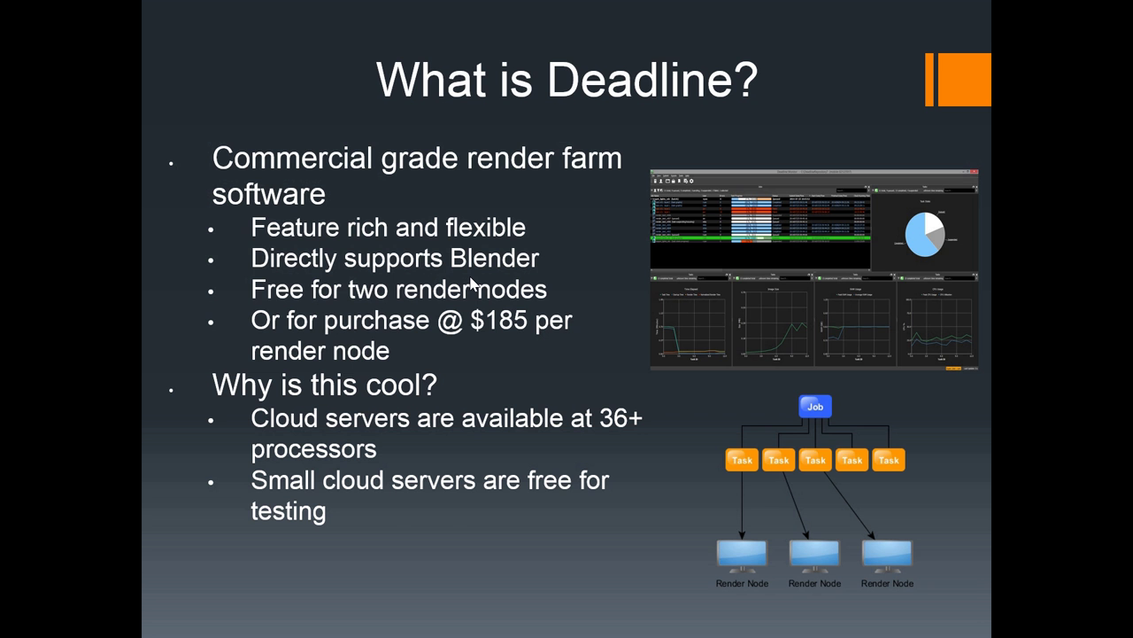
Advance past the Amazon Web Services Concepts slide to the 'Demo: Amazon AWS' slide.
left_click(534, 278)
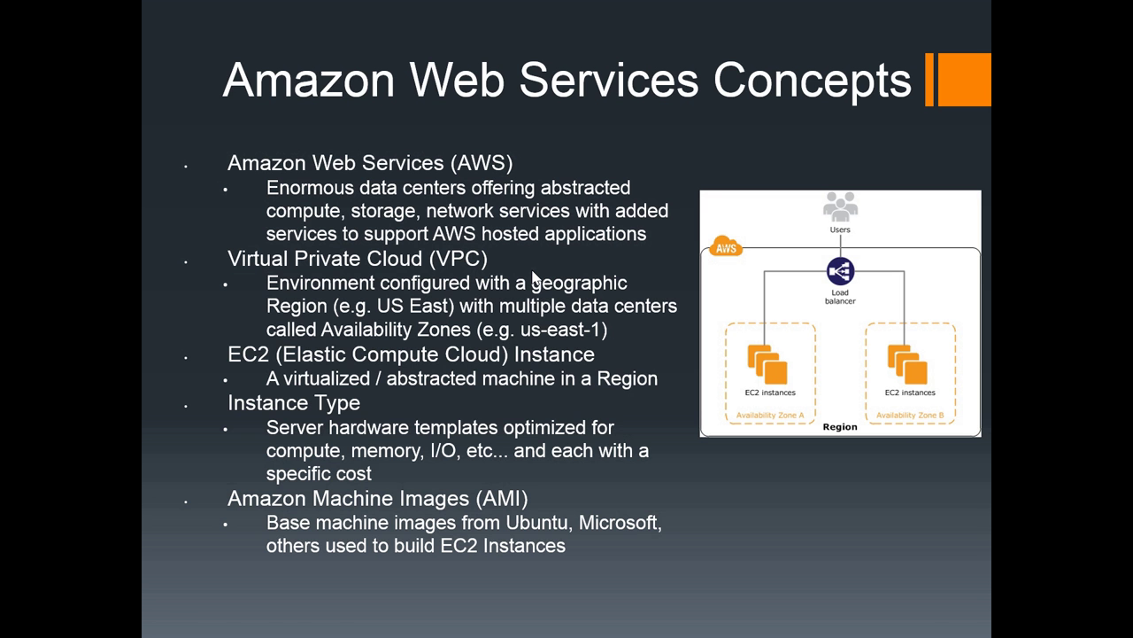
left_click(516, 127)
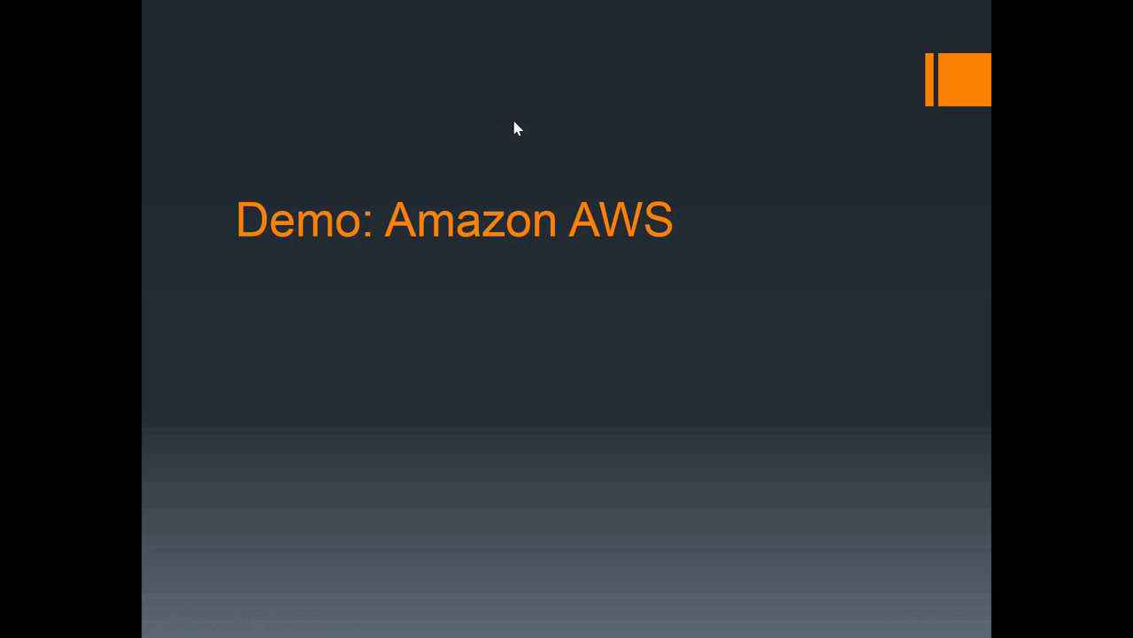
Switch to Chrome showing the AWS Management Console home page for N. California.
key("alt+Tab")
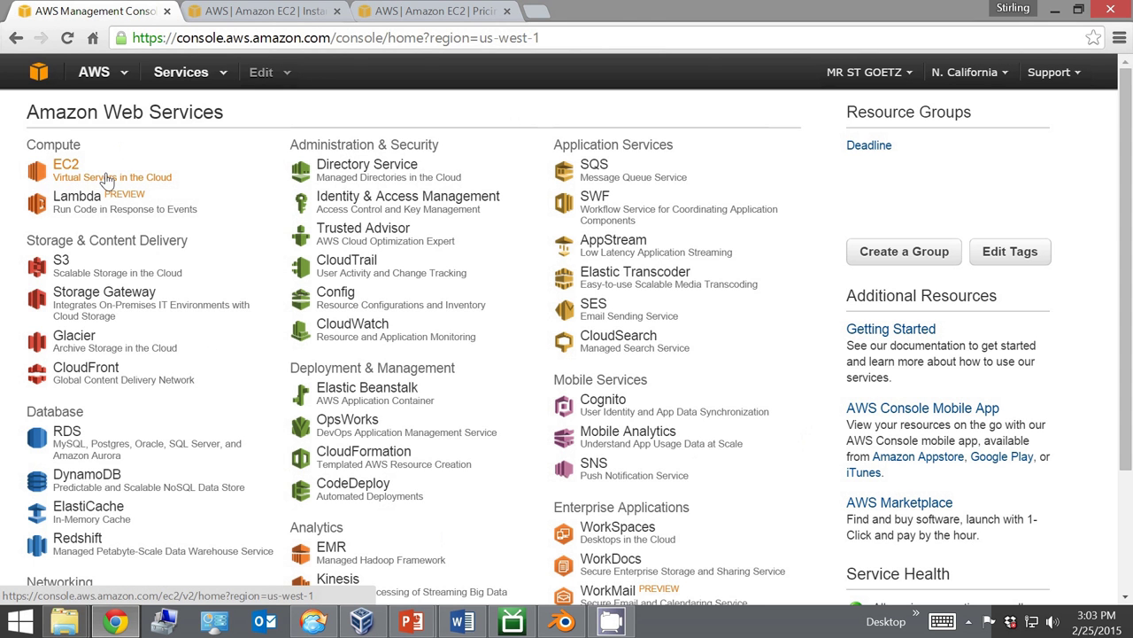
View the AWS region list, then open the EC2 Dashboard for US West (N. California).
left_click(982, 76)
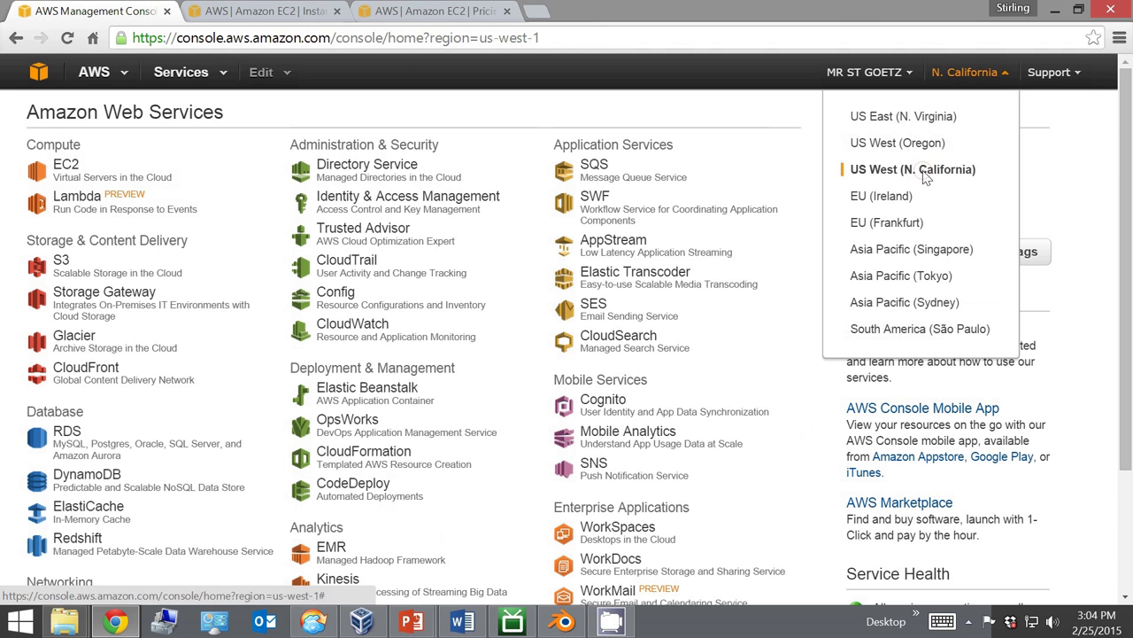
left_click(63, 170)
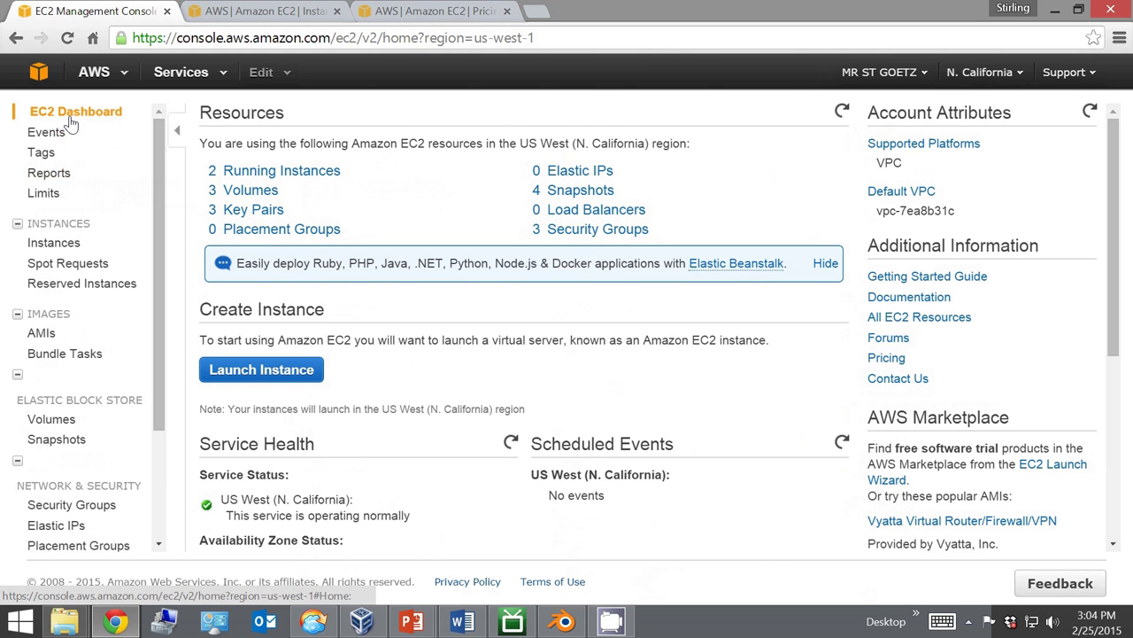
Open the EC2 Instances list, inspect each instance's details, then switch to the EC2 Instance Types page.
left_click(64, 249)
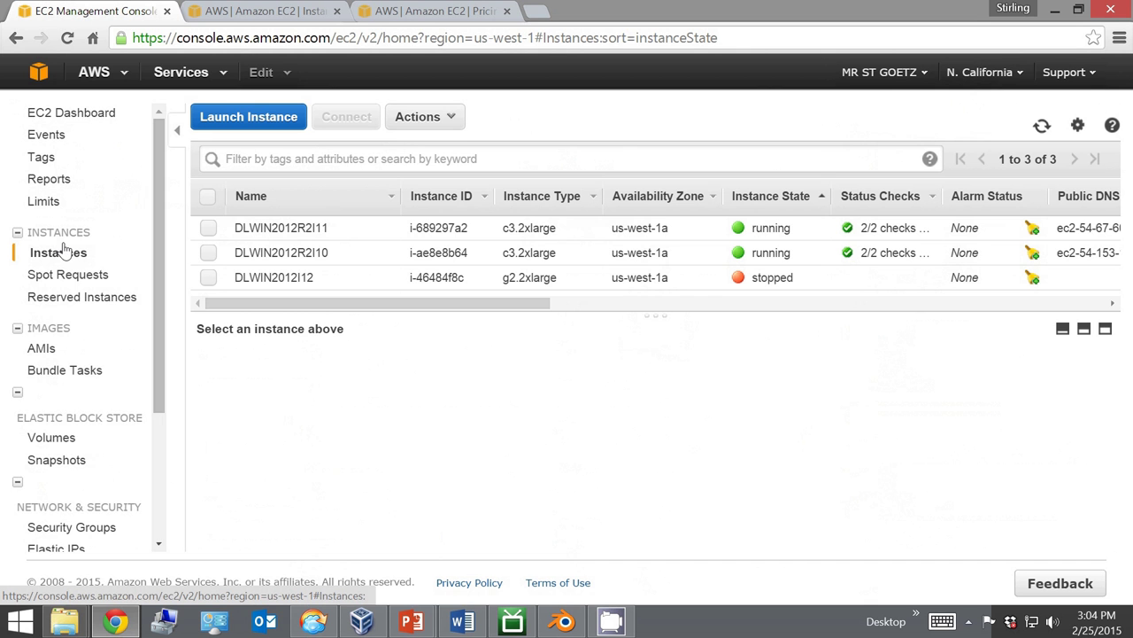
left_click(269, 232)
left_click(268, 251)
left_click(272, 228)
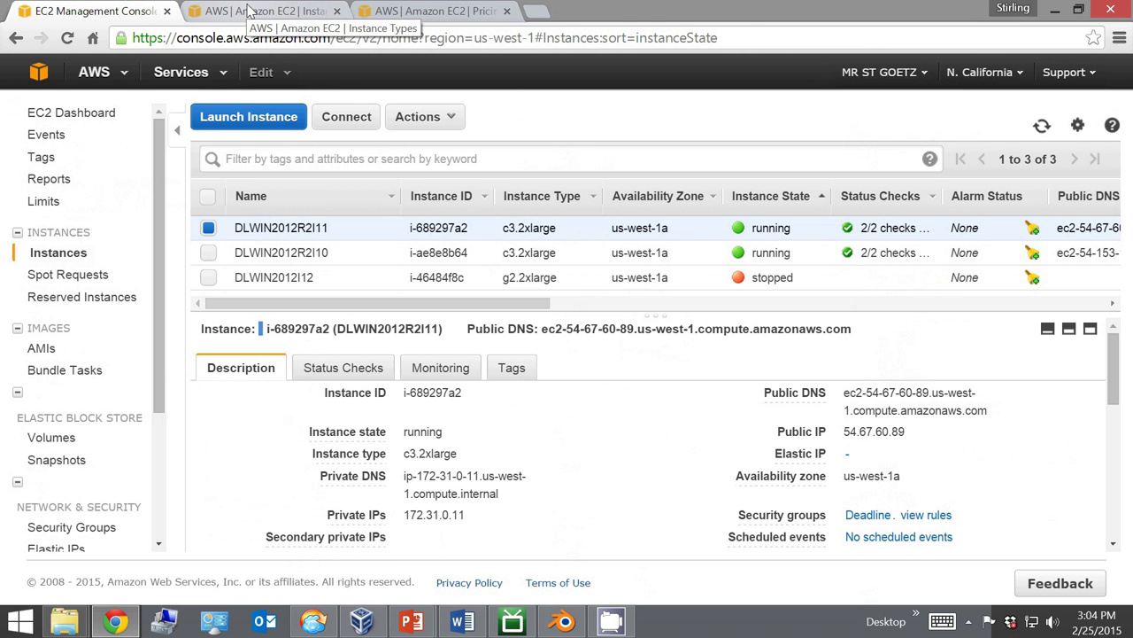
left_click(249, 10)
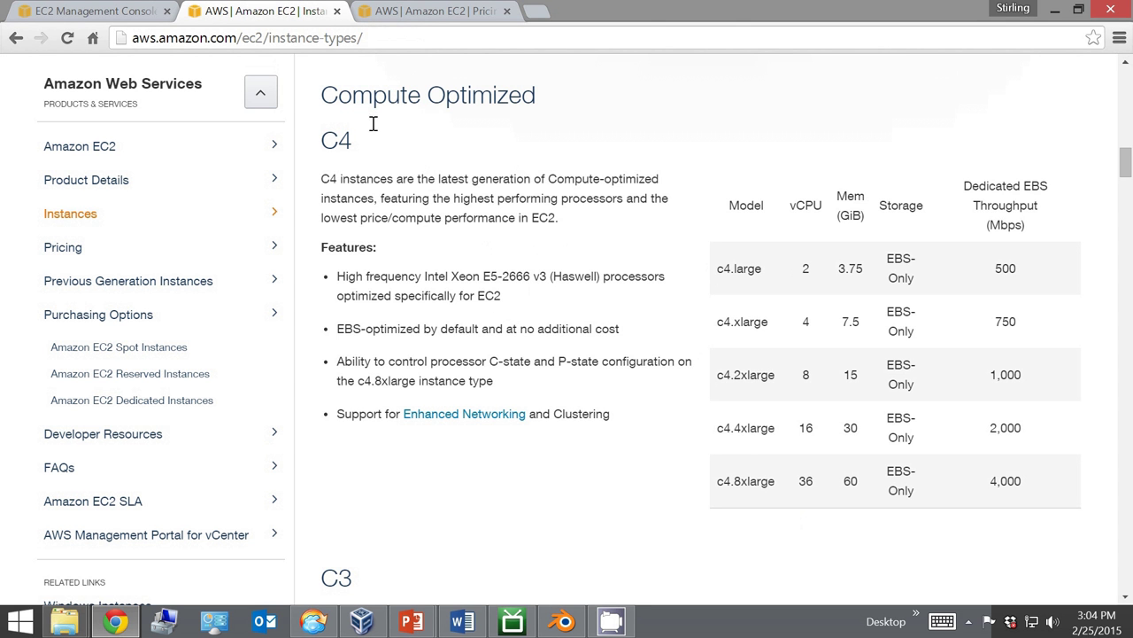
Highlight the Compute Optimized heading and the C4's Intel Xeon E5-2666 processor name.
left_click_drag(318, 93, 557, 76)
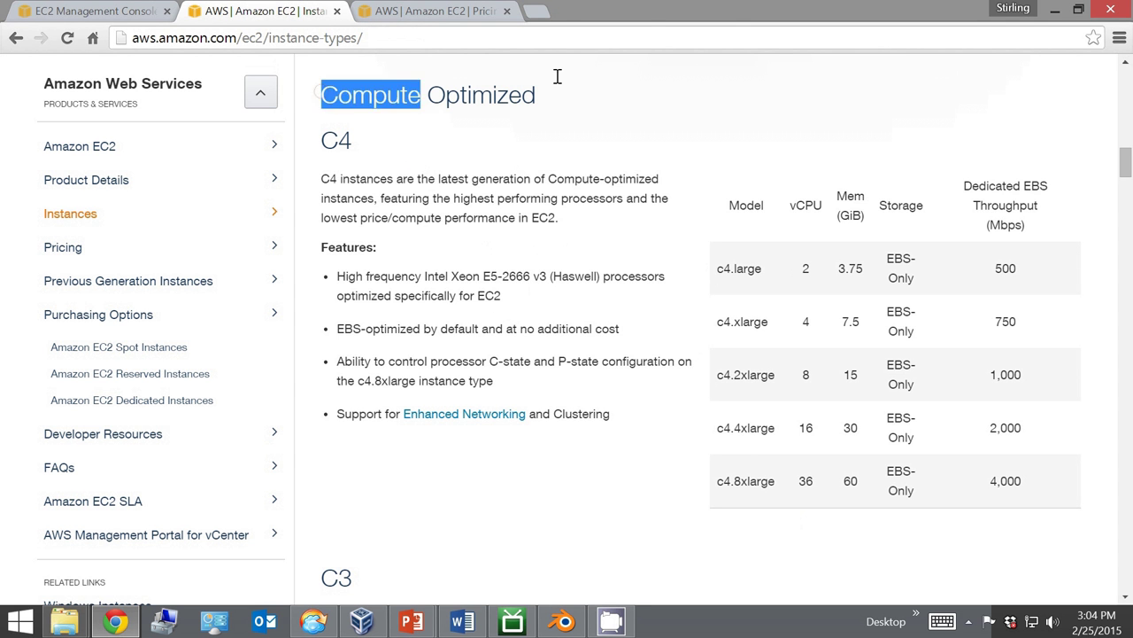
left_click(557, 86)
triple_click(556, 86)
left_click(733, 427)
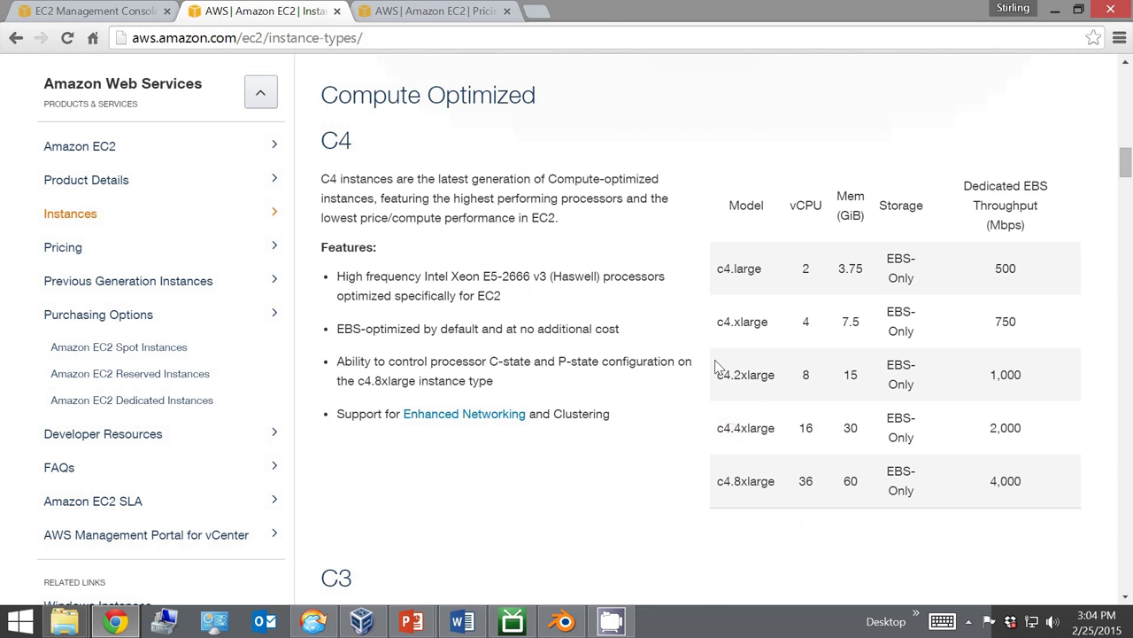
scroll(718, 361, "down", 1)
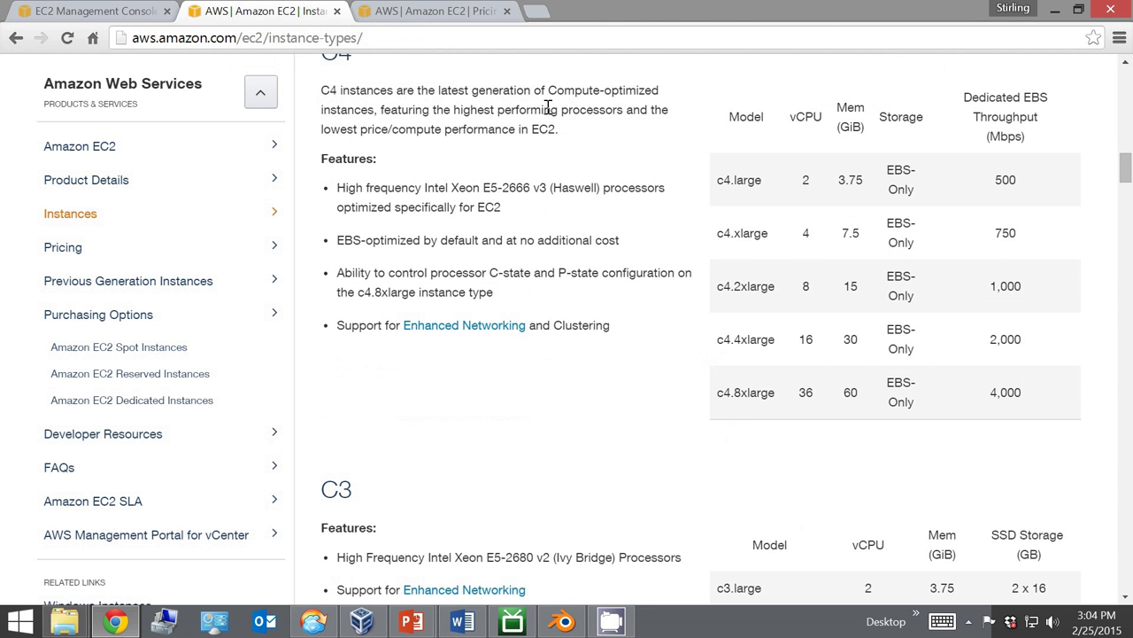
left_click_drag(427, 188, 641, 187)
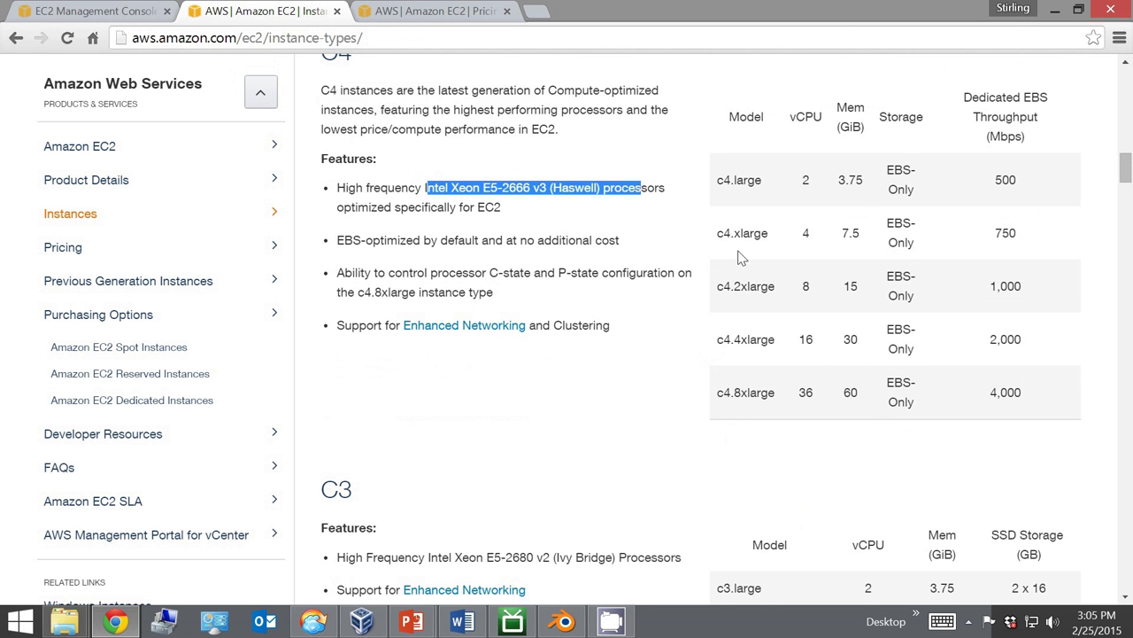
scroll(740, 363, "down", 1)
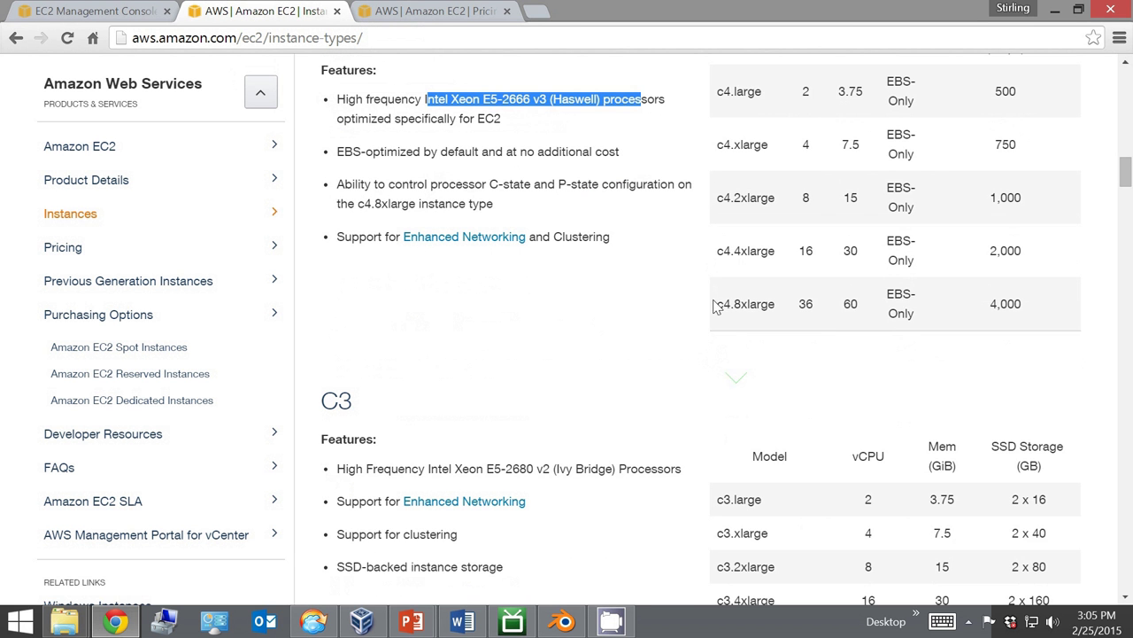
left_click_drag(808, 304, 828, 270)
scroll(827, 270, "up", 1)
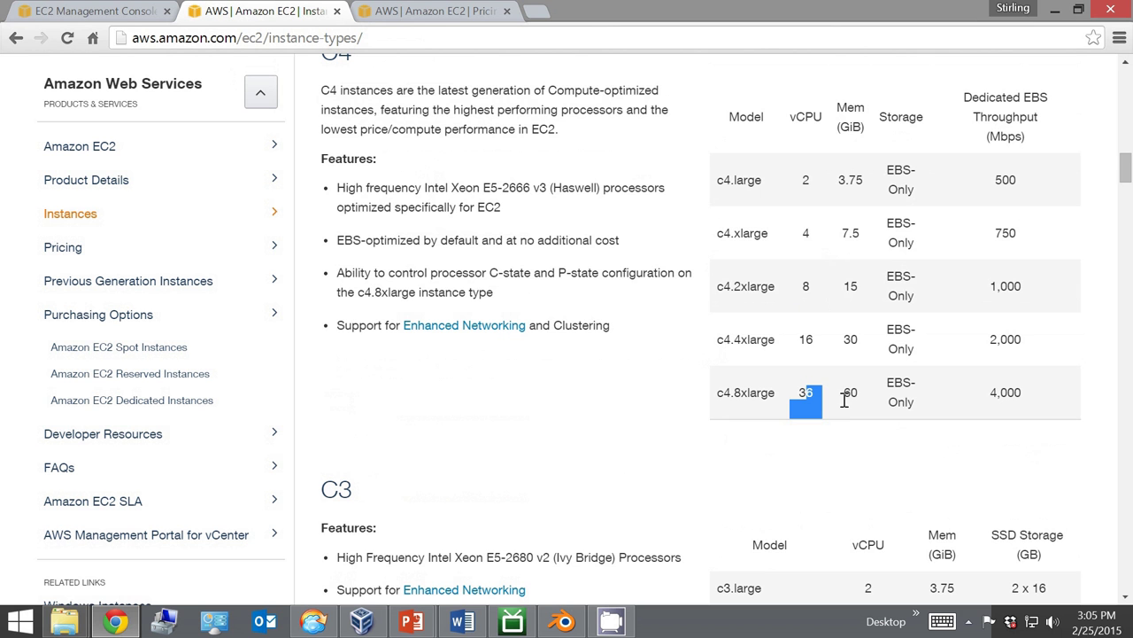
left_click_drag(847, 387, 800, 403)
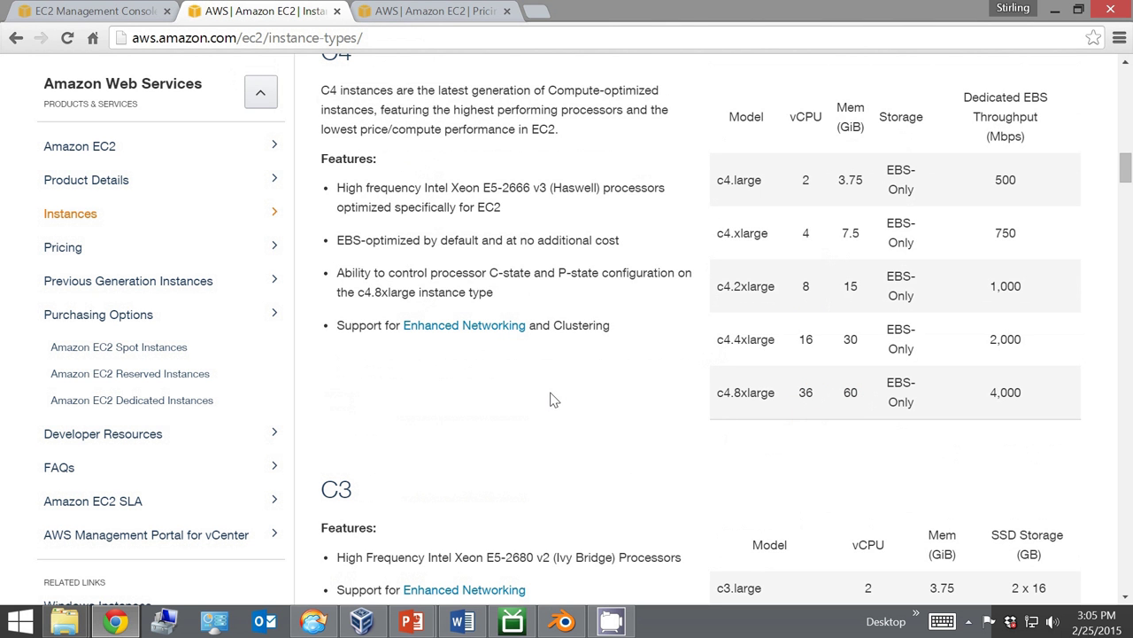
scroll(532, 359, "down", 2)
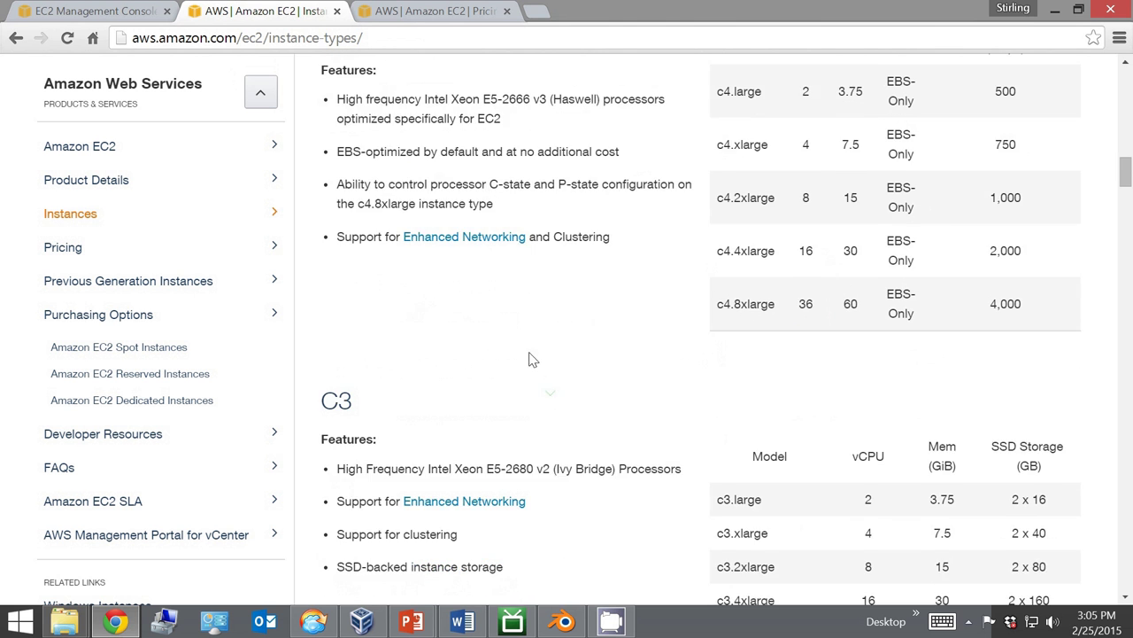
scroll(527, 356, "down", 1)
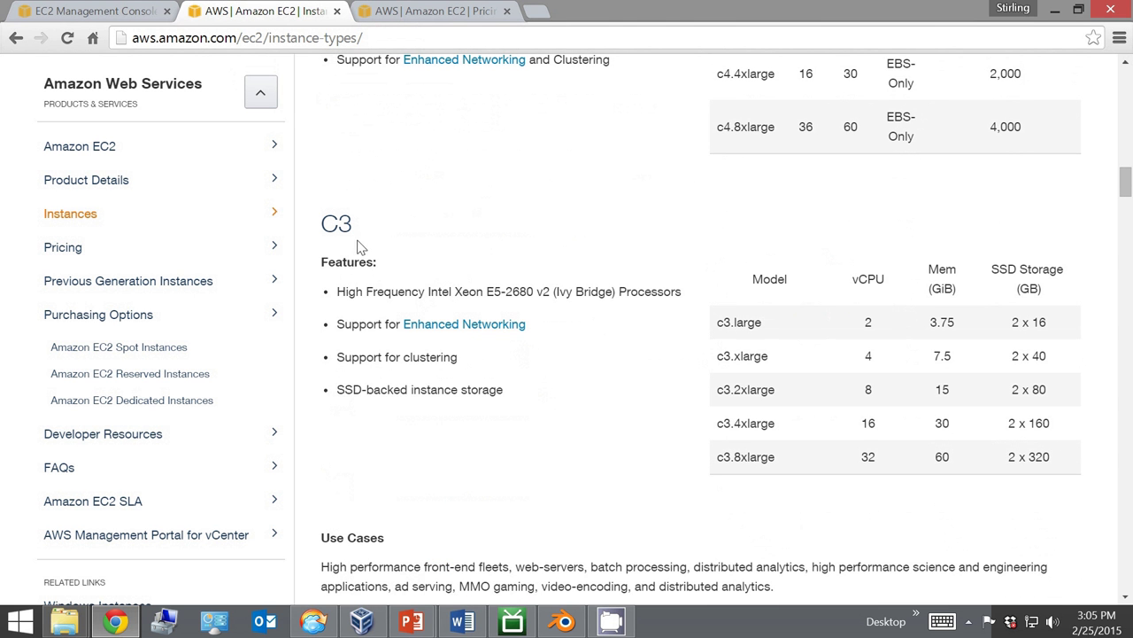
Point out the C3 Intel Xeon E5-2680 v2 processor and the c3.2xlarge's 8 vCPUs and 15 GiB memory.
left_click_drag(428, 291, 624, 298)
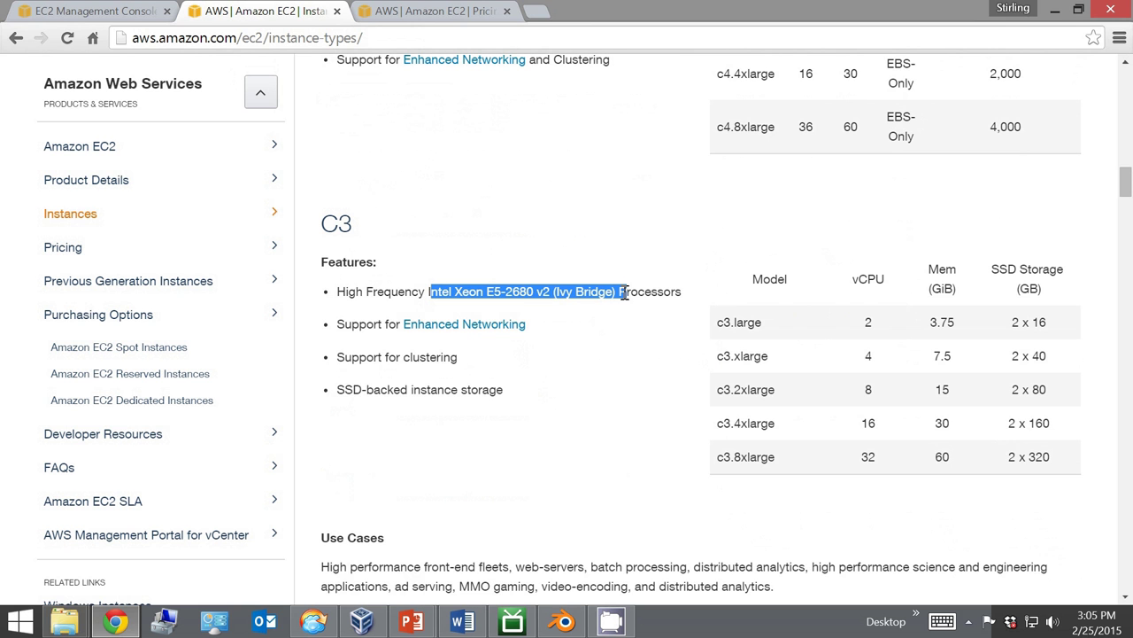
left_click(871, 457)
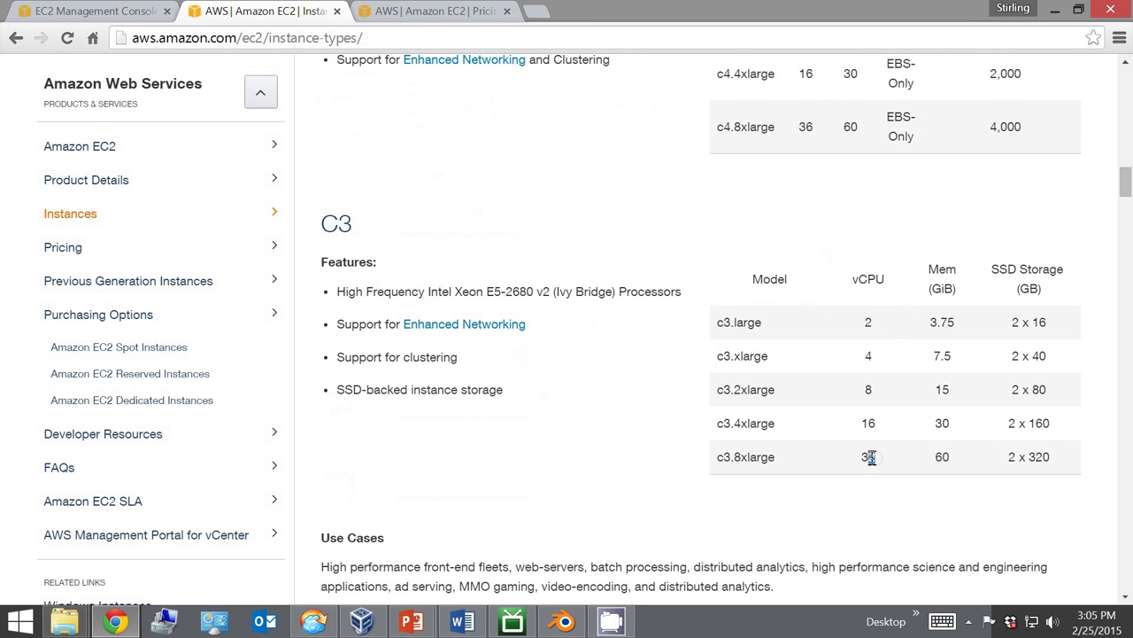
left_click(941, 453)
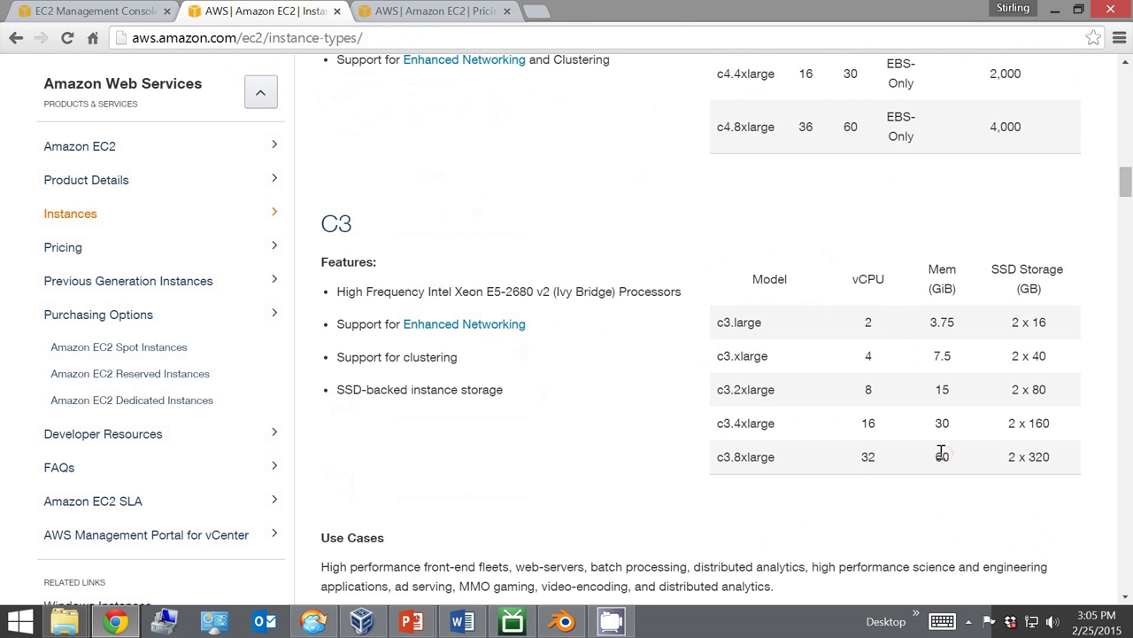
double_click(873, 456)
double_click(942, 456)
left_click_drag(719, 389, 1072, 387)
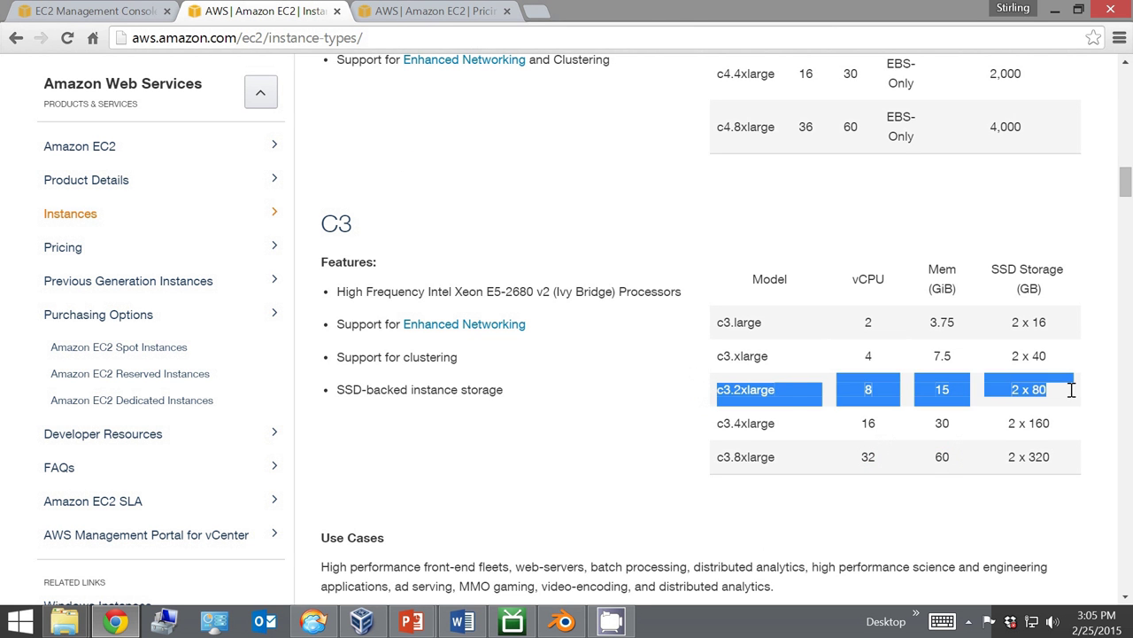
left_click(733, 404)
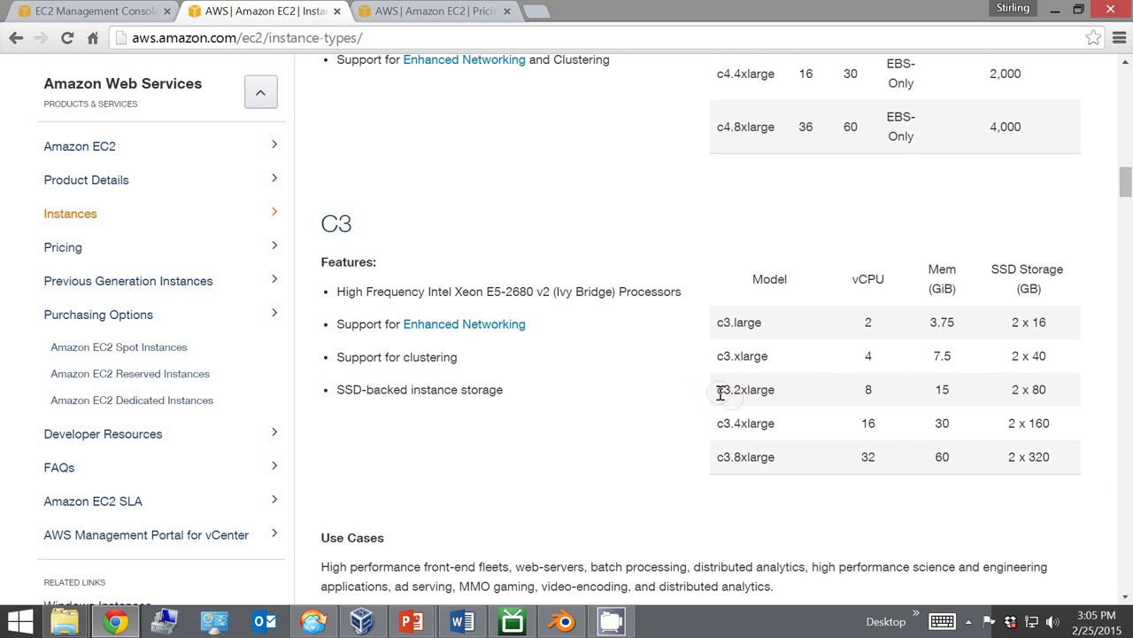
left_click_drag(719, 390, 958, 389)
Open EC2 Pricing and find the Windows on-demand c3.2xlarge rate of $0.752 per hour.
left_click(442, 16)
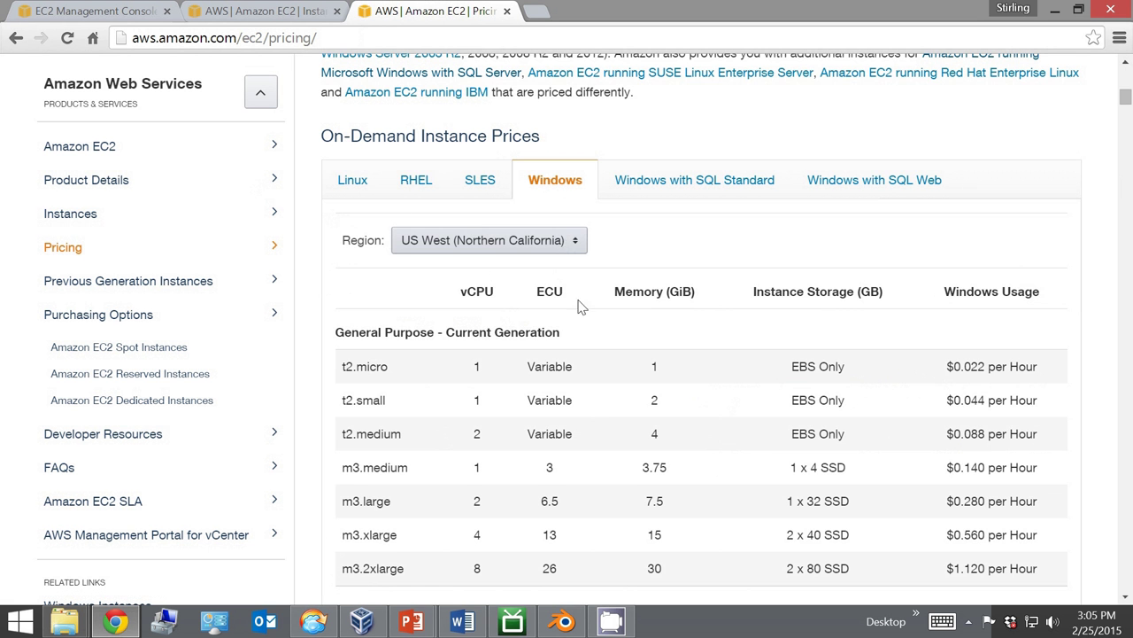
scroll(599, 363, "down", 3)
scroll(600, 357, "down", 1)
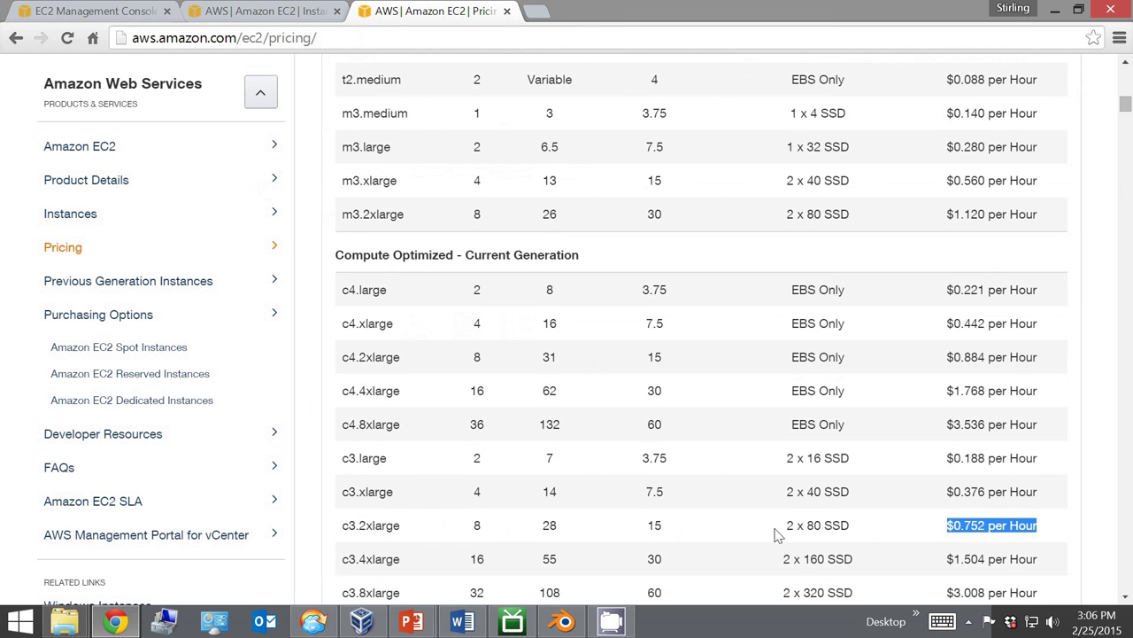
left_click(985, 520)
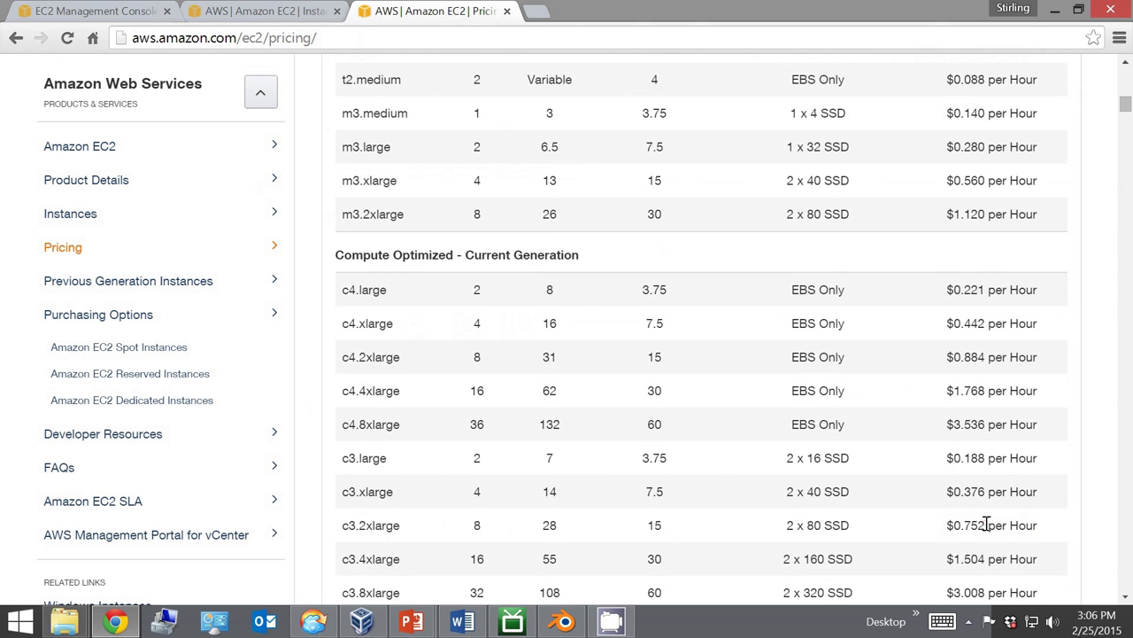
Review Change Instance Type options for the stopped g2.2xlarge instance, then cancel without changes.
left_click(64, 18)
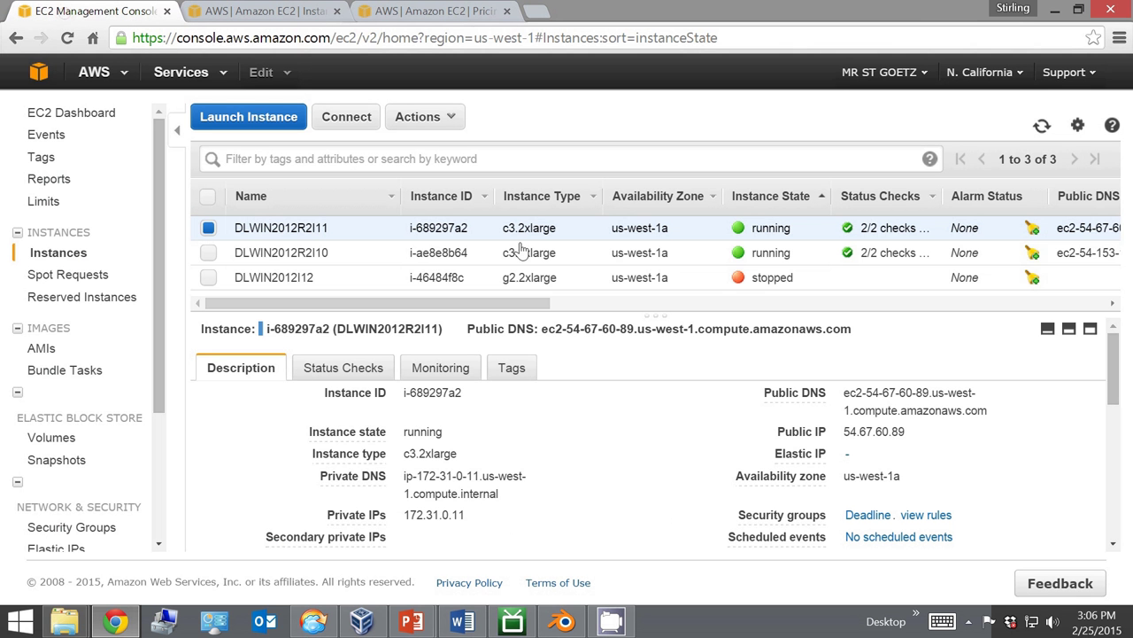
right_click(291, 228)
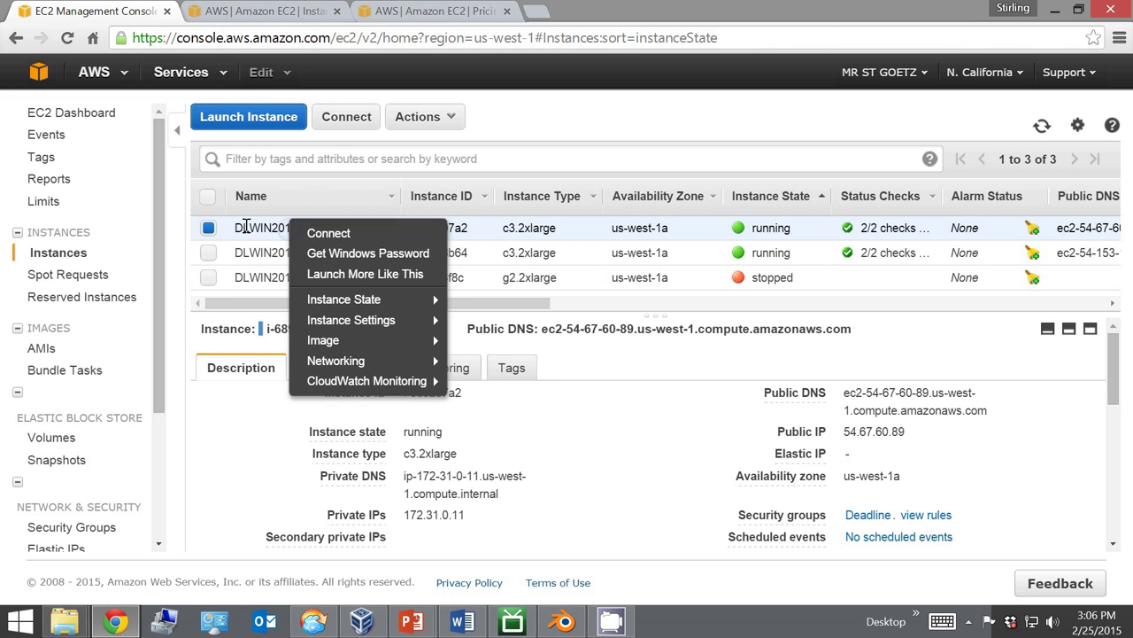
left_click(257, 276)
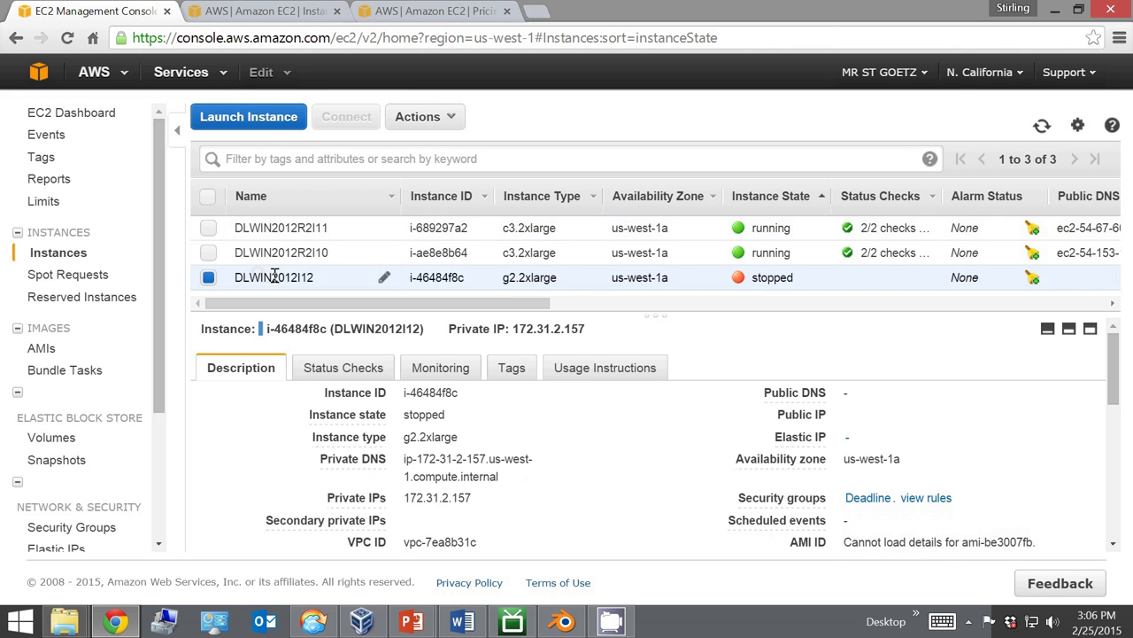
right_click(275, 280)
mouse_move(323, 379)
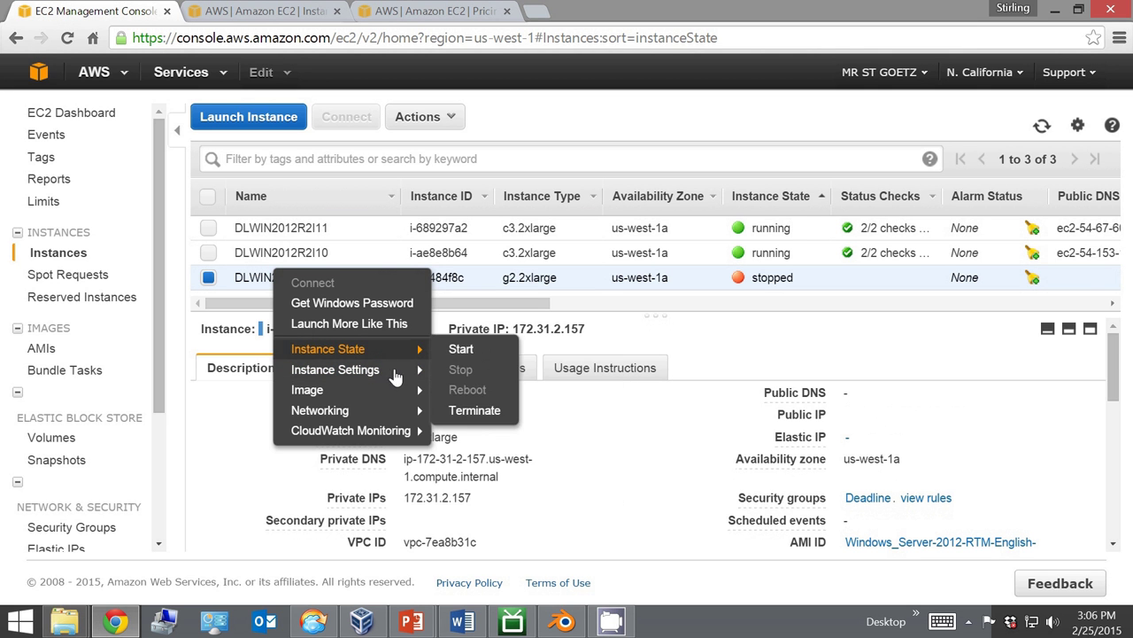
left_click(496, 412)
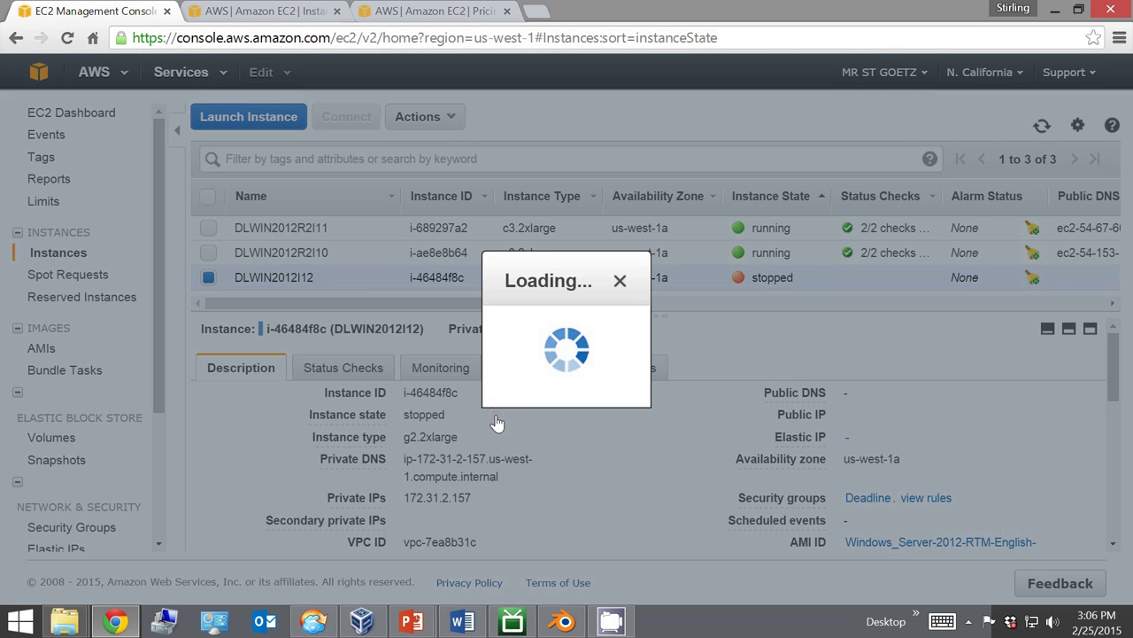
left_click(567, 325)
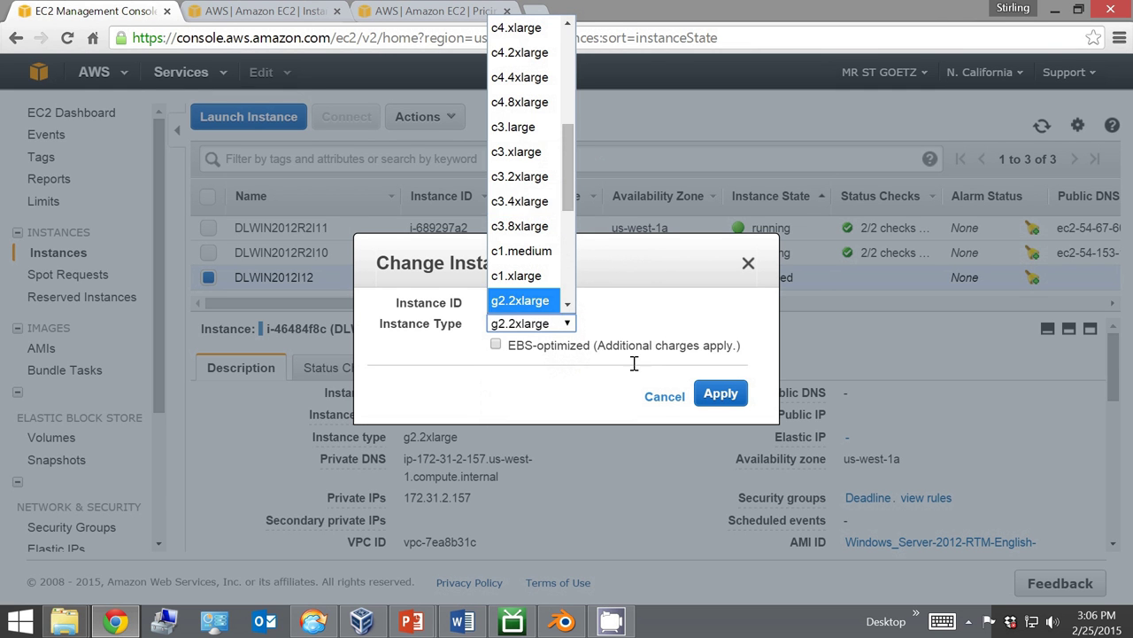
left_click(660, 399)
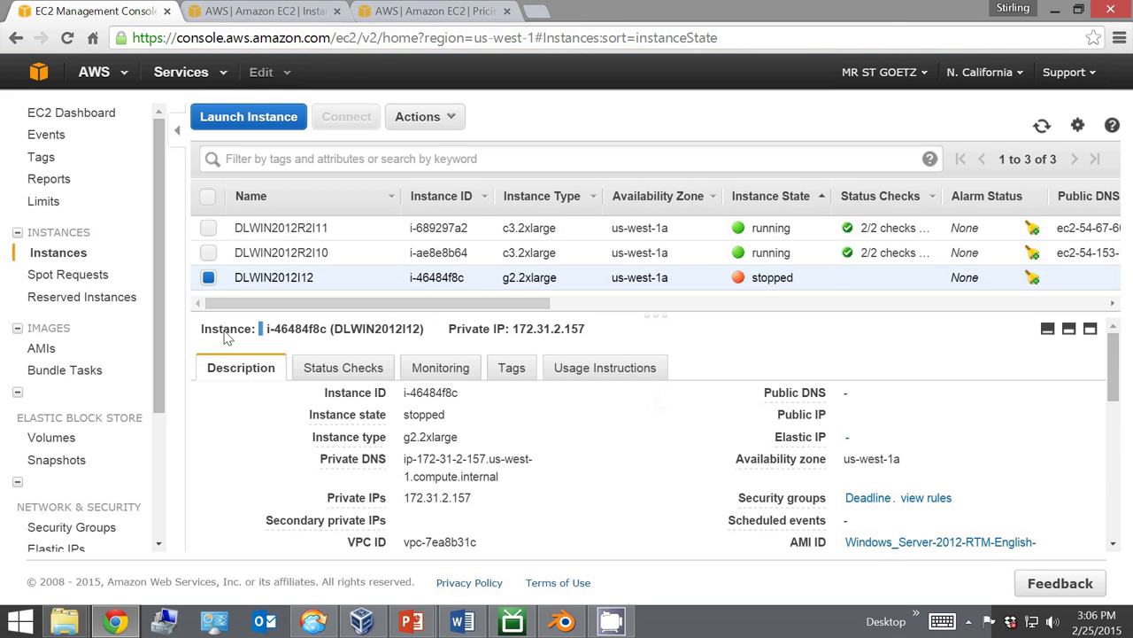
left_click(40, 349)
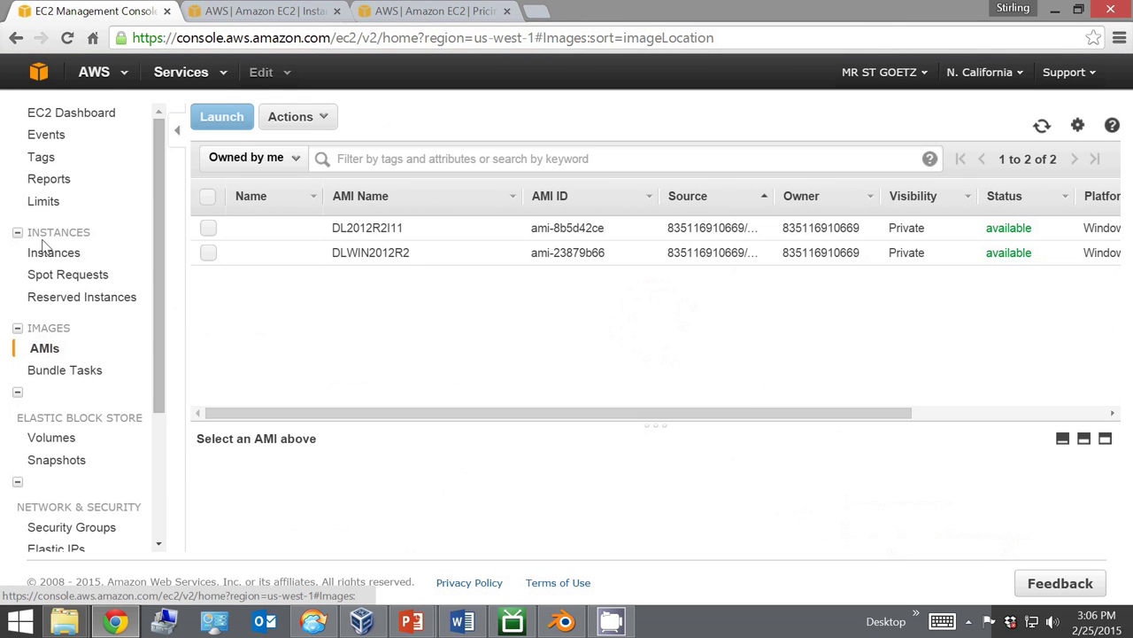
left_click(51, 254)
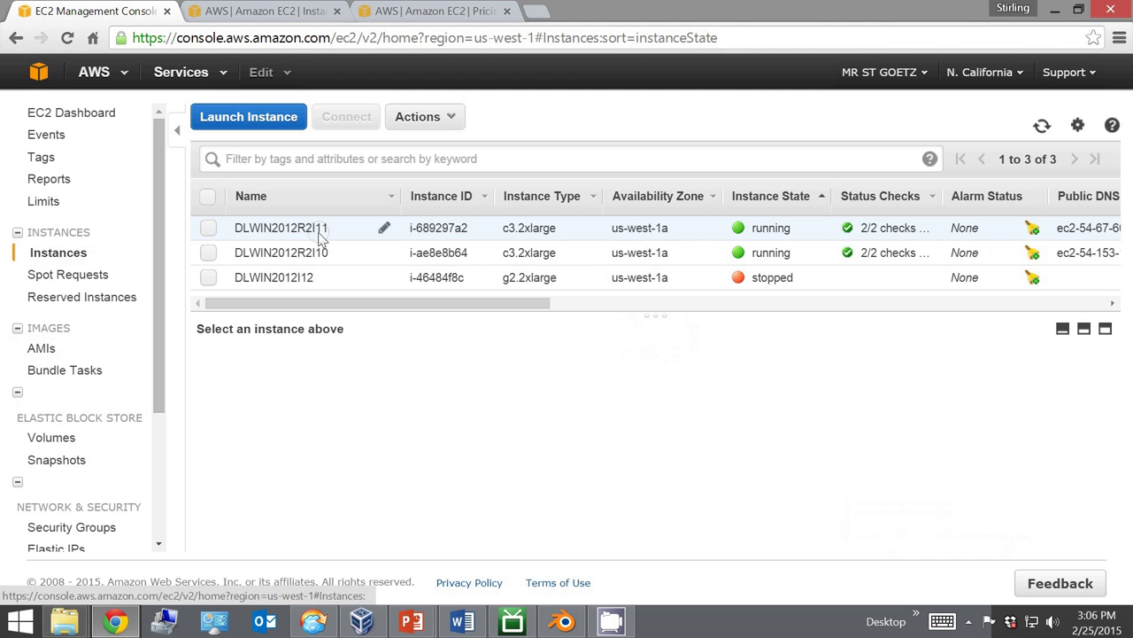
right_click(321, 229)
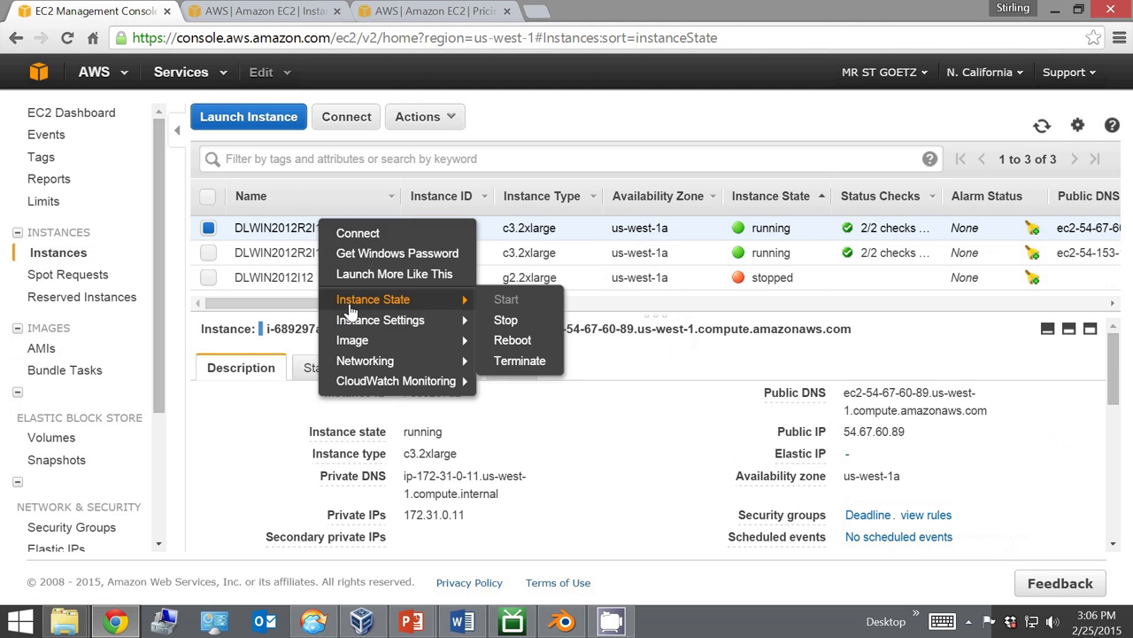
mouse_move(353, 323)
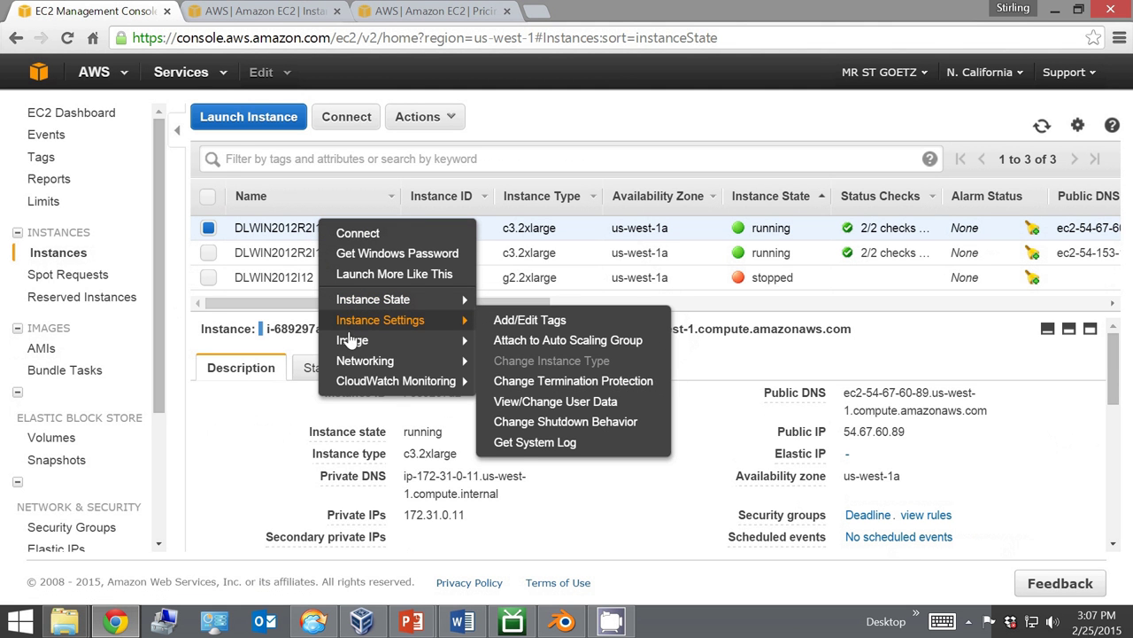
mouse_move(354, 343)
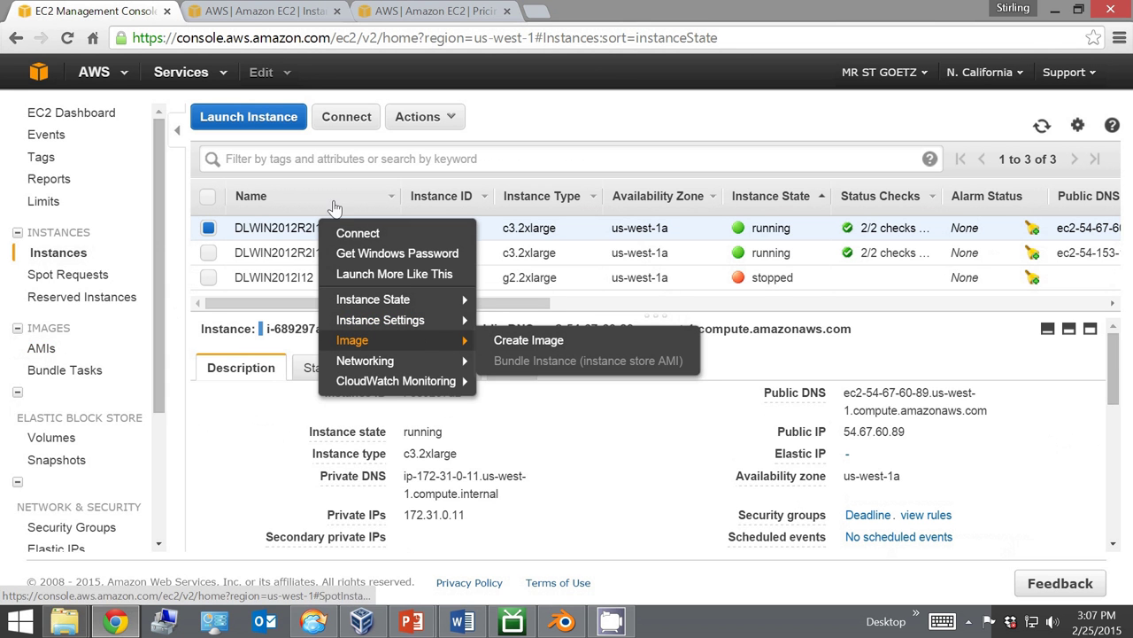
left_click(281, 236)
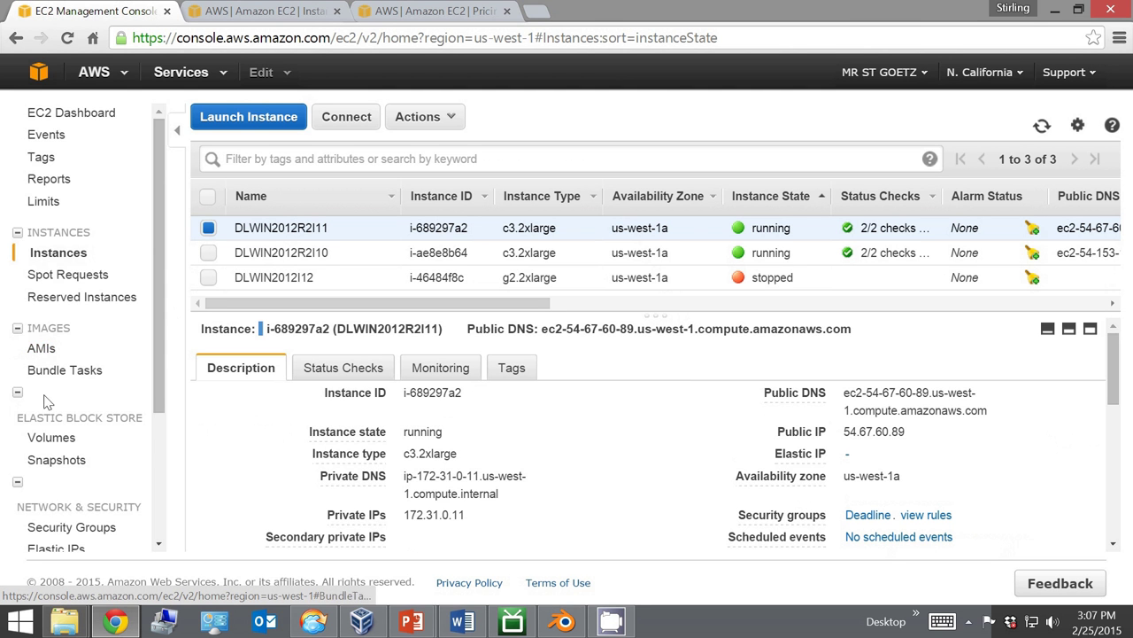
scroll(159, 433, "down", 1)
scroll(160, 434, "down", 1)
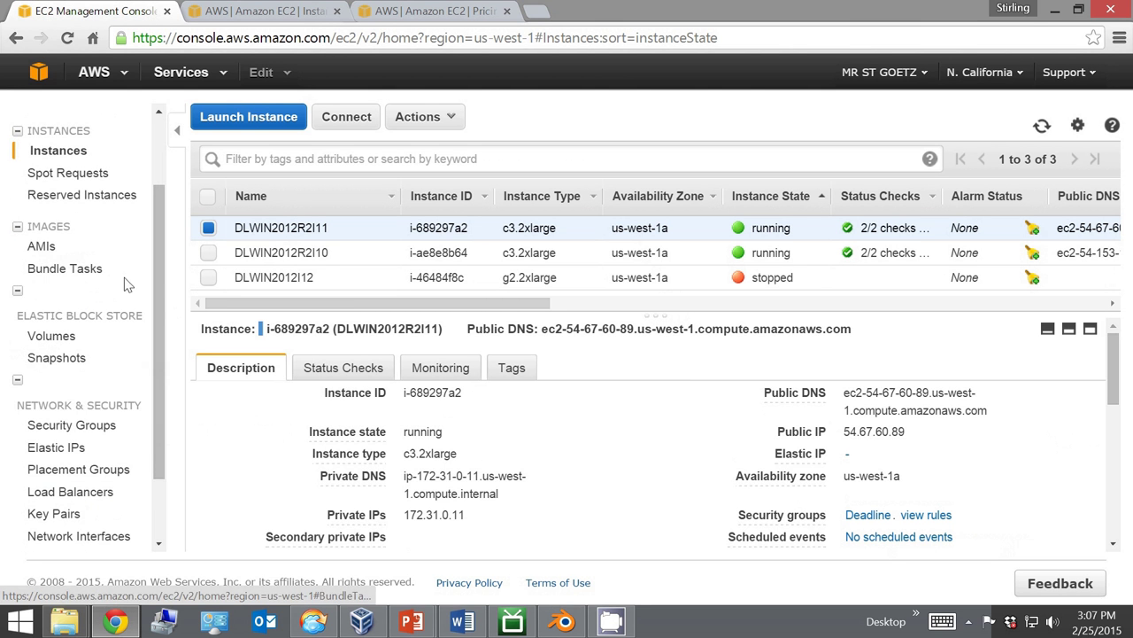
left_click_drag(163, 202, 165, 128)
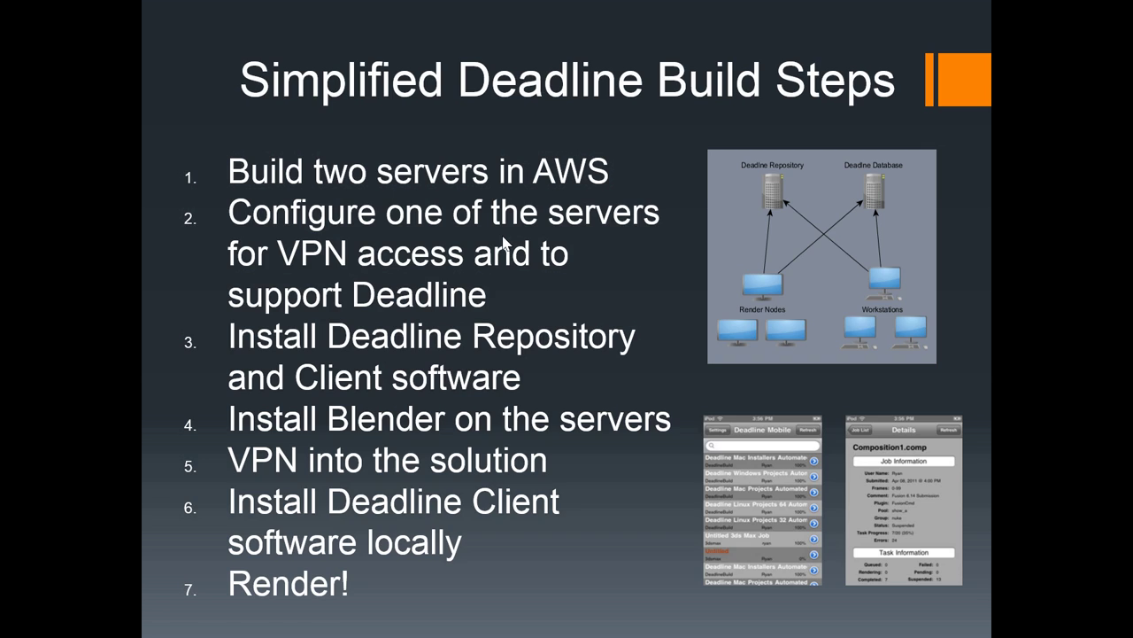
Advance to the Demo: Blender / Deadline slide and switch back to the EC2 console.
left_click(589, 294)
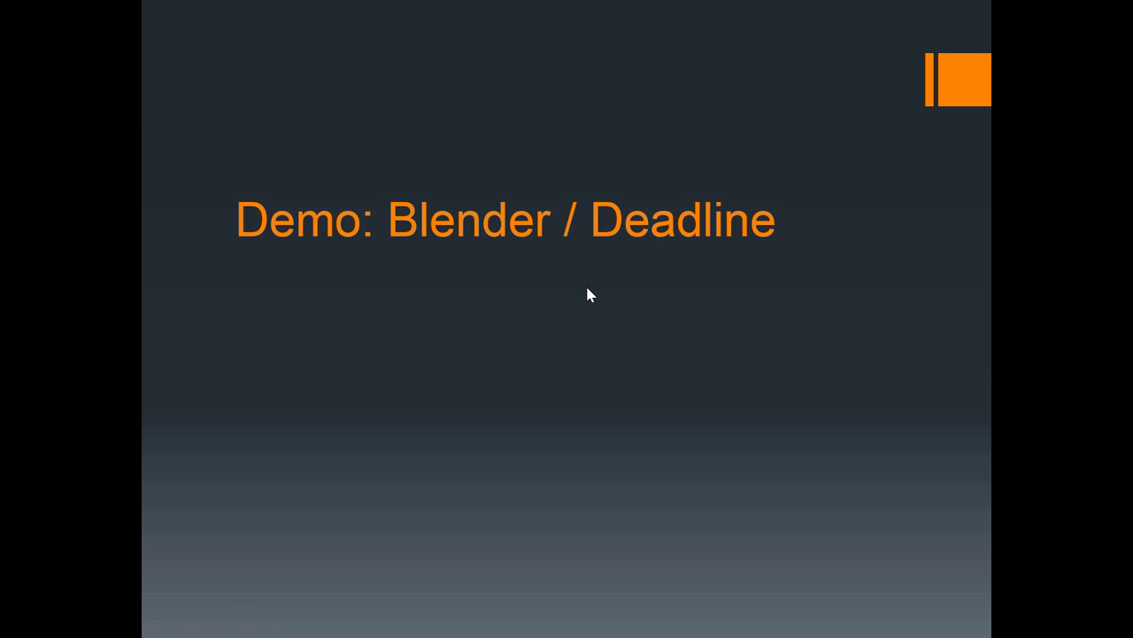
key("alt+Tab")
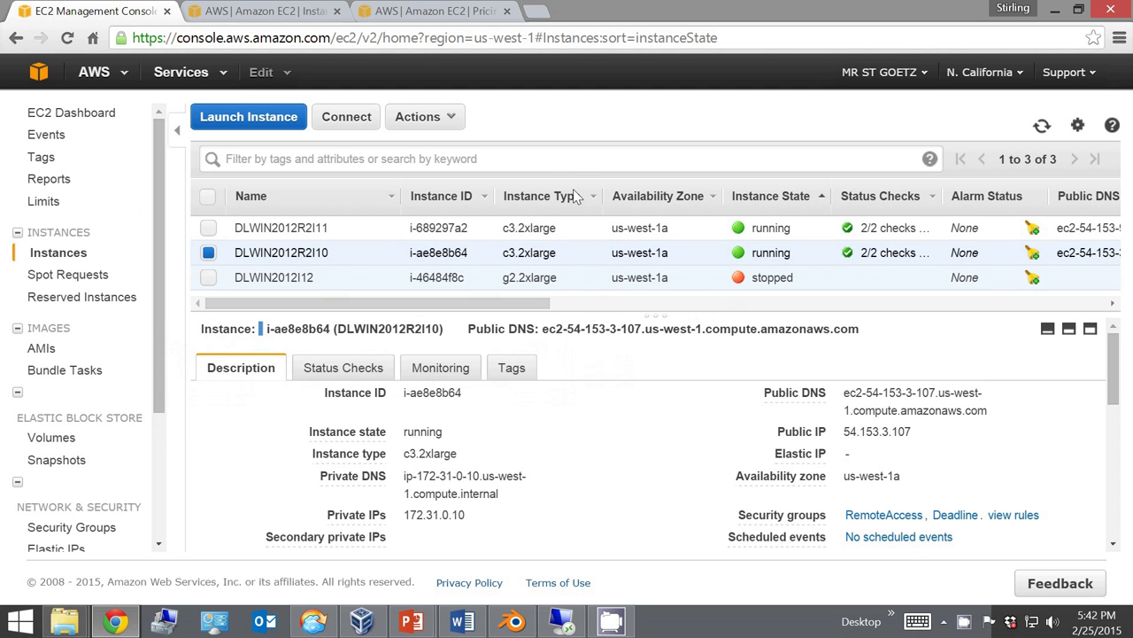
View the Connect details for instance DLWIN2012R2I10, then close the dialog.
left_click(278, 228)
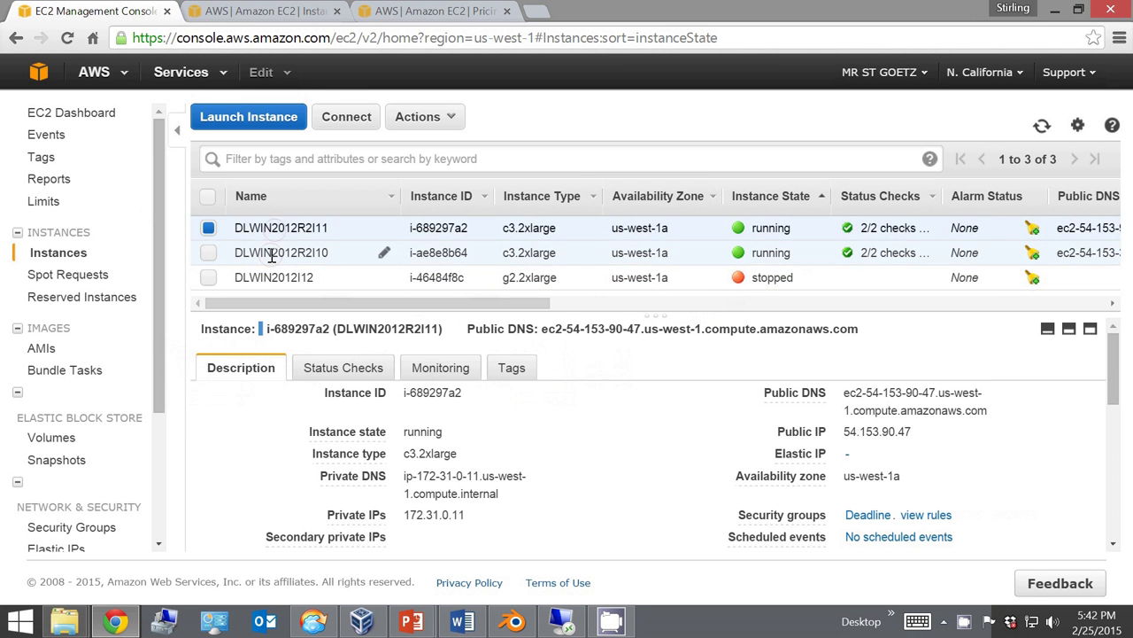
left_click(271, 254)
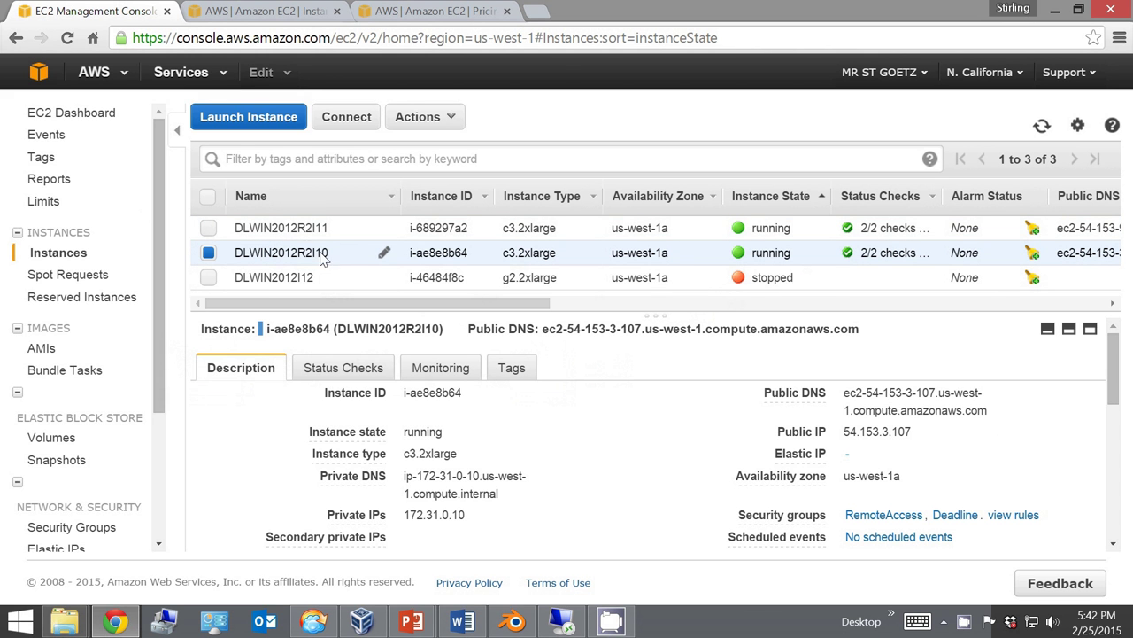
right_click(306, 255)
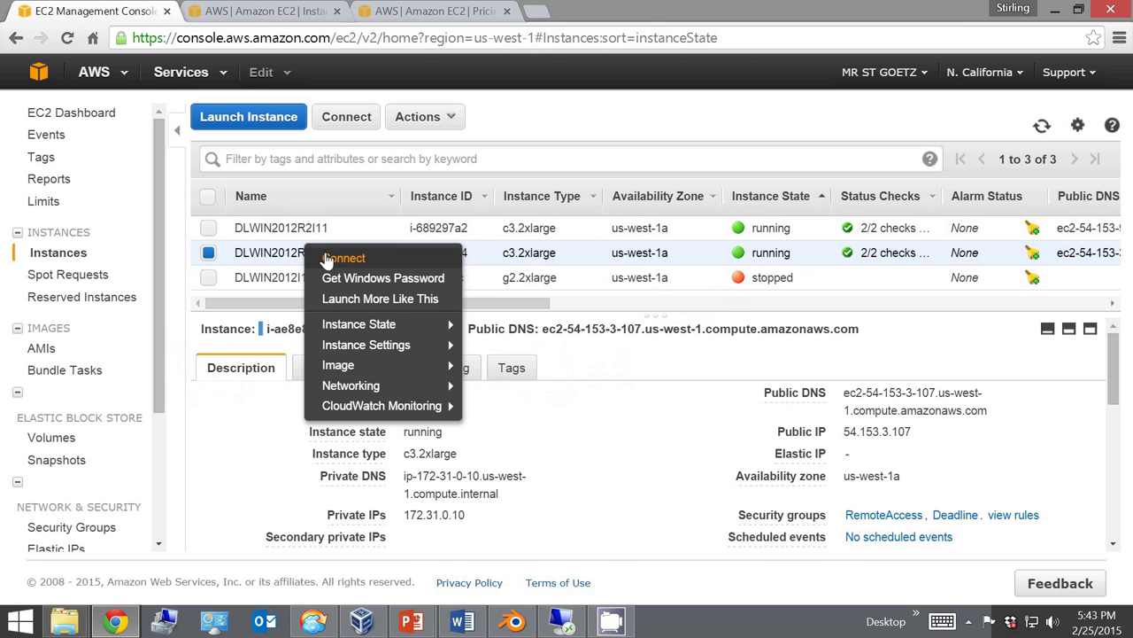
left_click(326, 258)
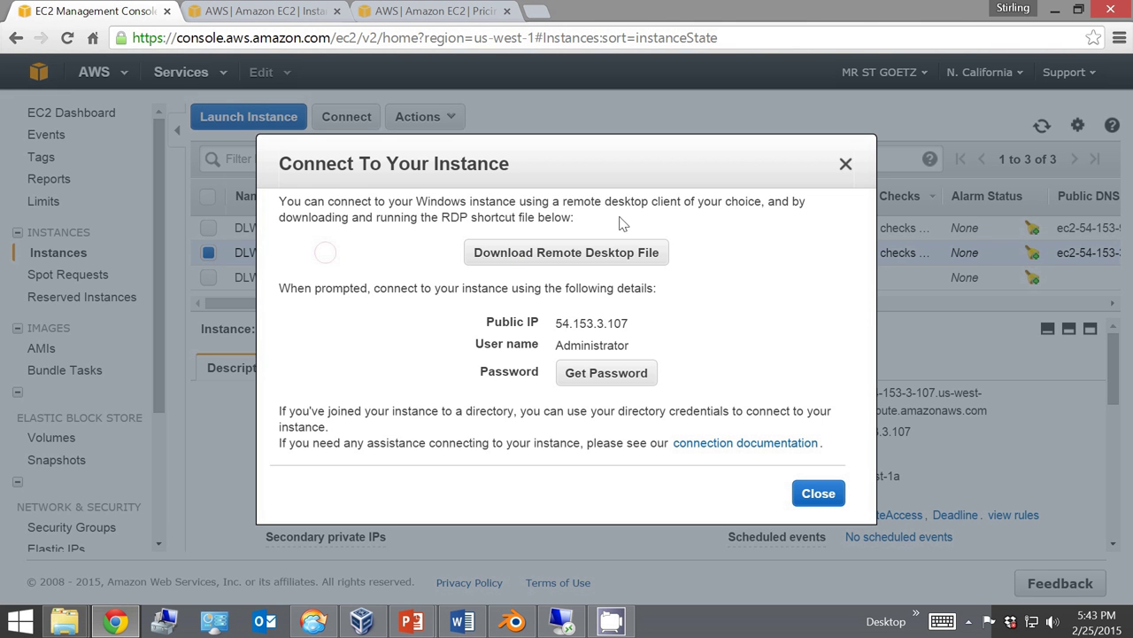
left_click(818, 493)
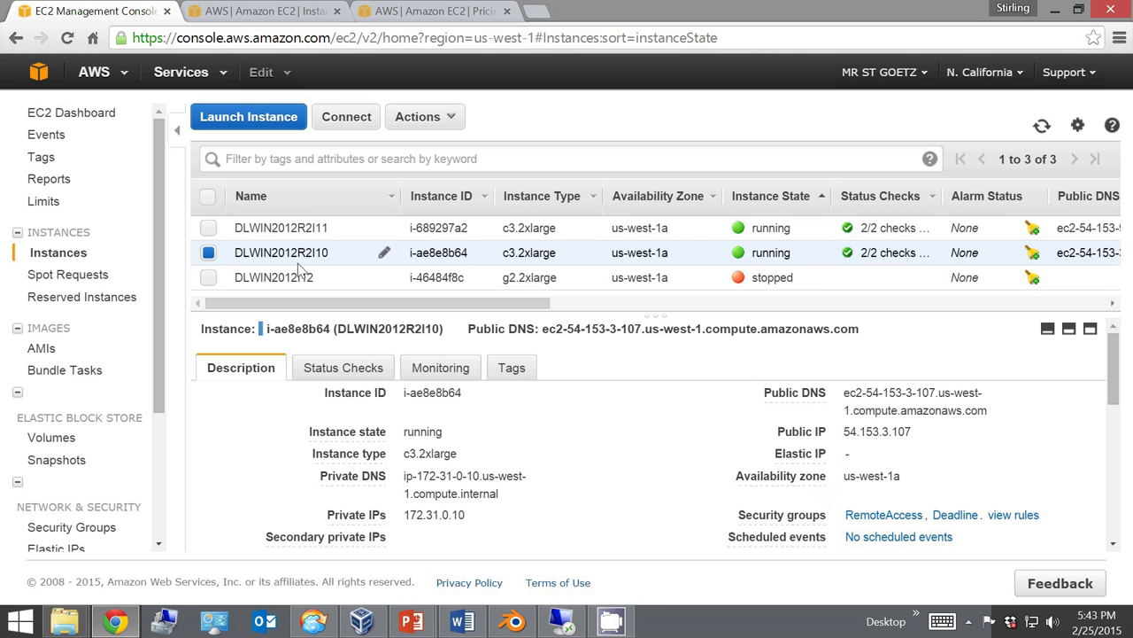
On the remote server, hide Task Manager and page through the full Apps list to Deadline 7.
left_click(577, 624)
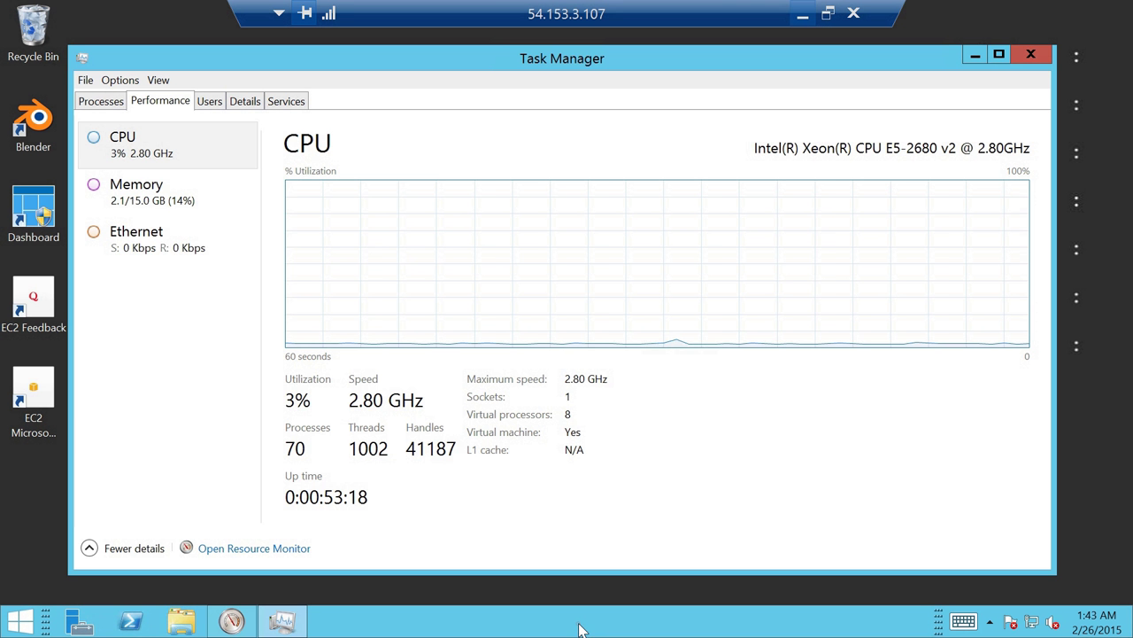
left_click(973, 53)
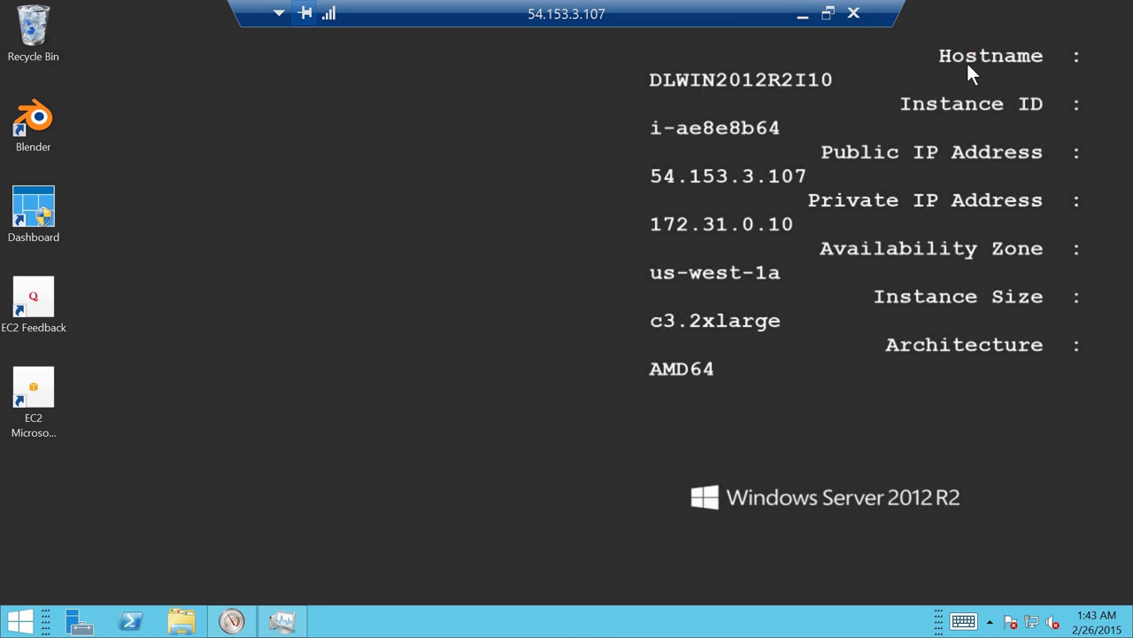
left_click(44, 122)
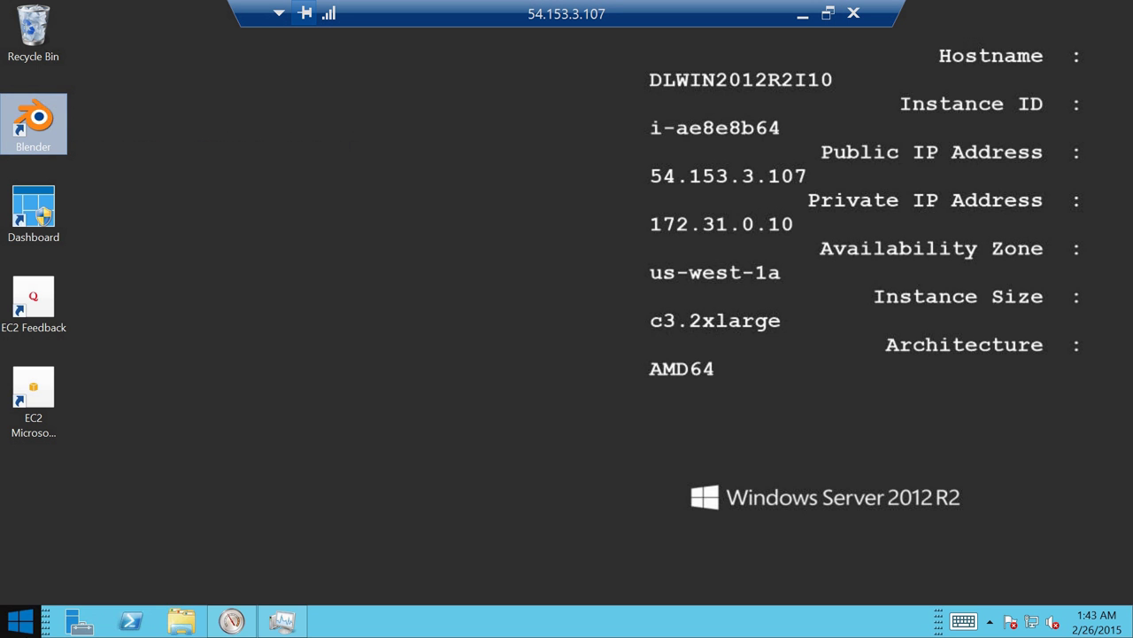
left_click(19, 620)
left_click(111, 594)
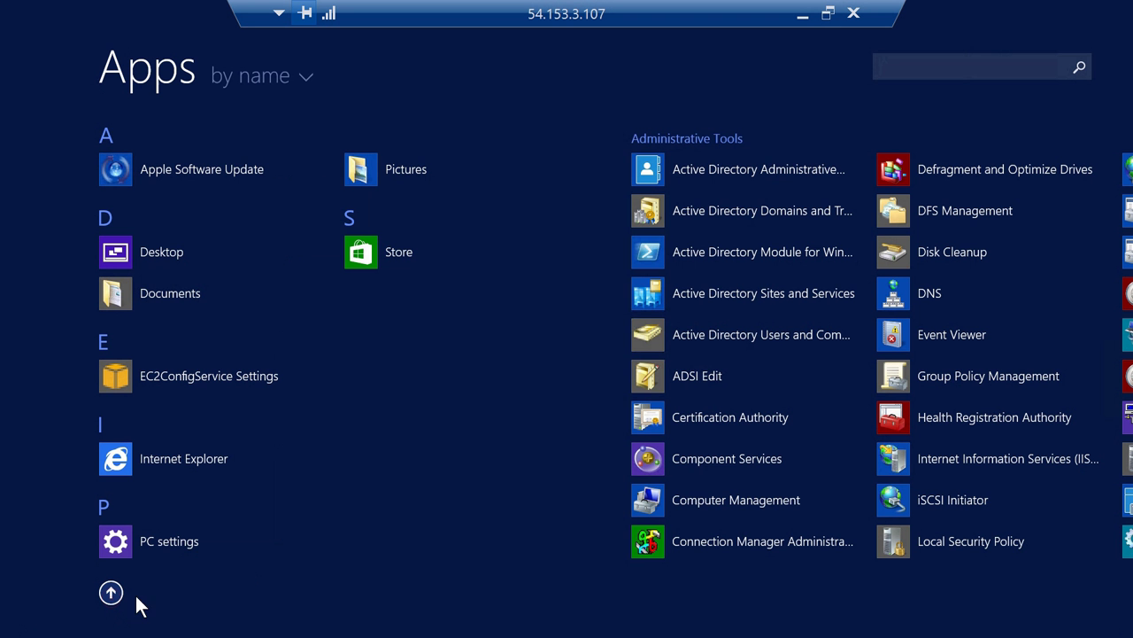
left_click(879, 632)
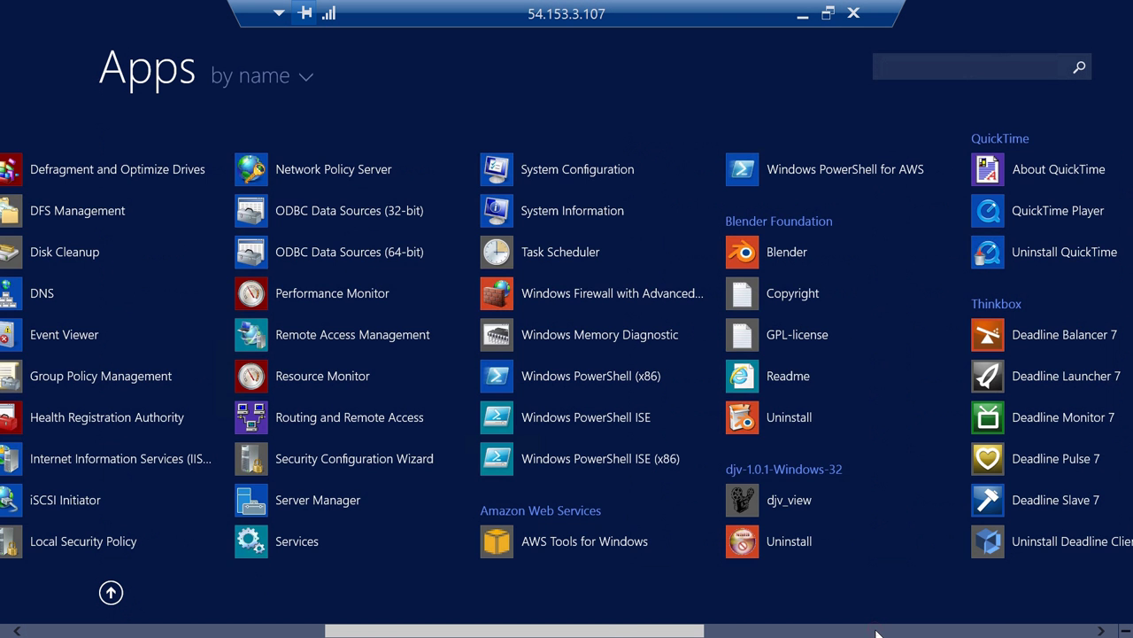
left_click(878, 631)
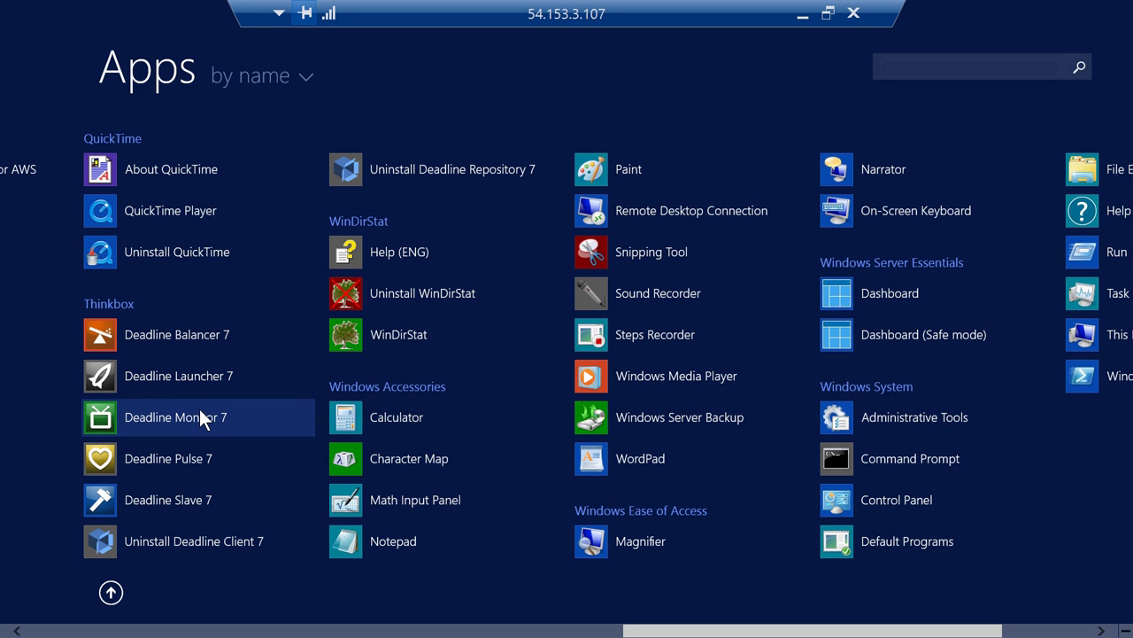
Check the server's CPU in Task Manager, then minimize the remote session to the local desktop.
left_click(802, 13)
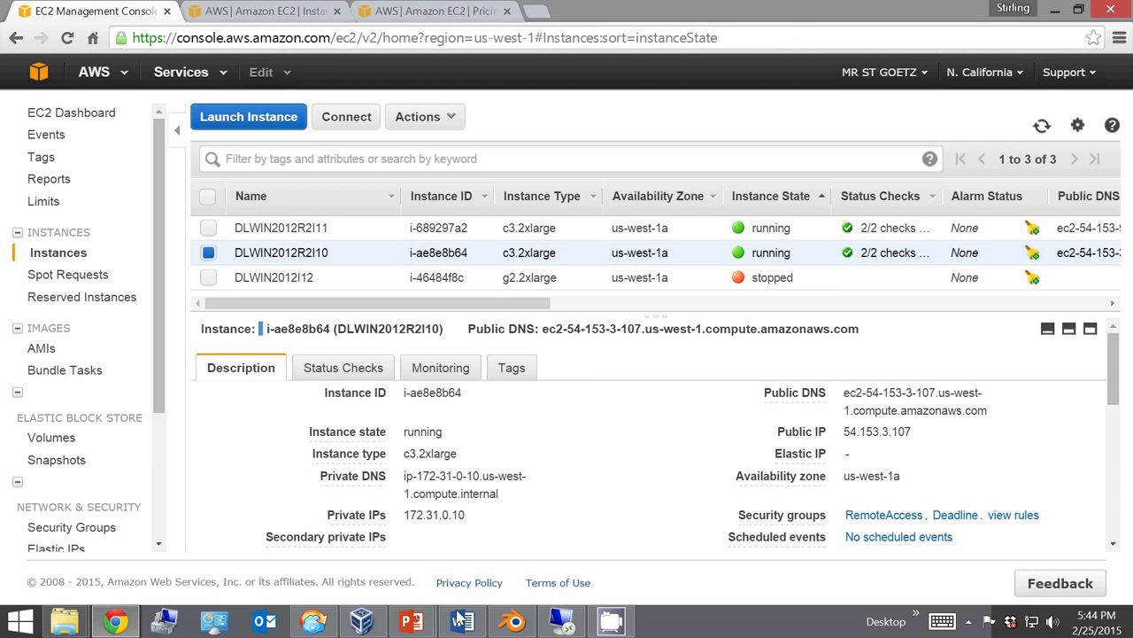
left_click(574, 620)
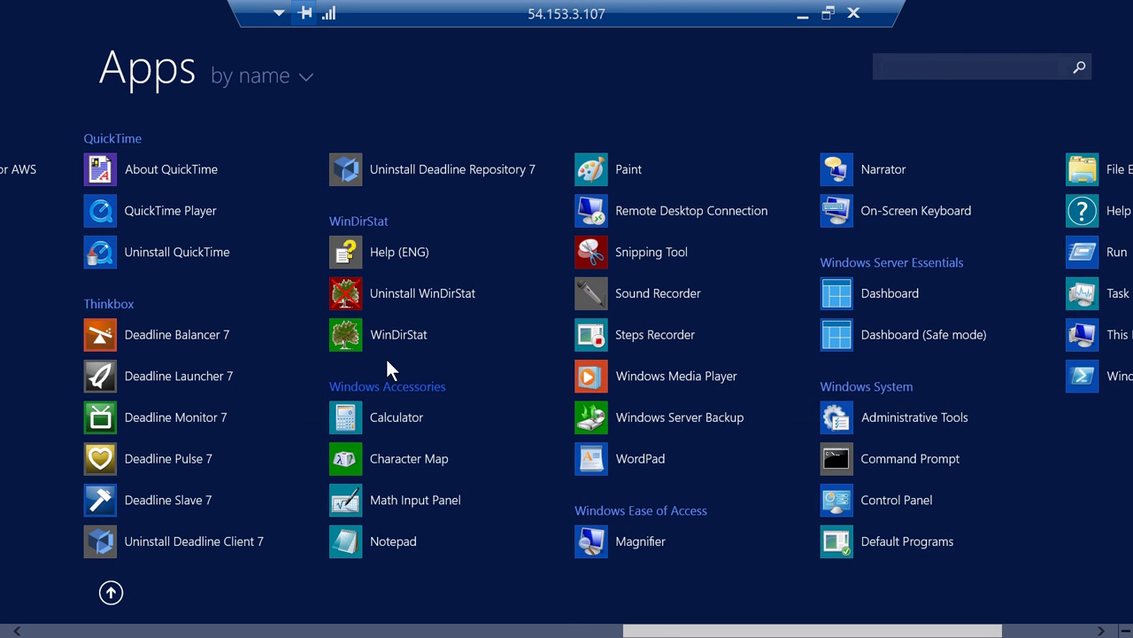
key("super")
left_click(287, 622)
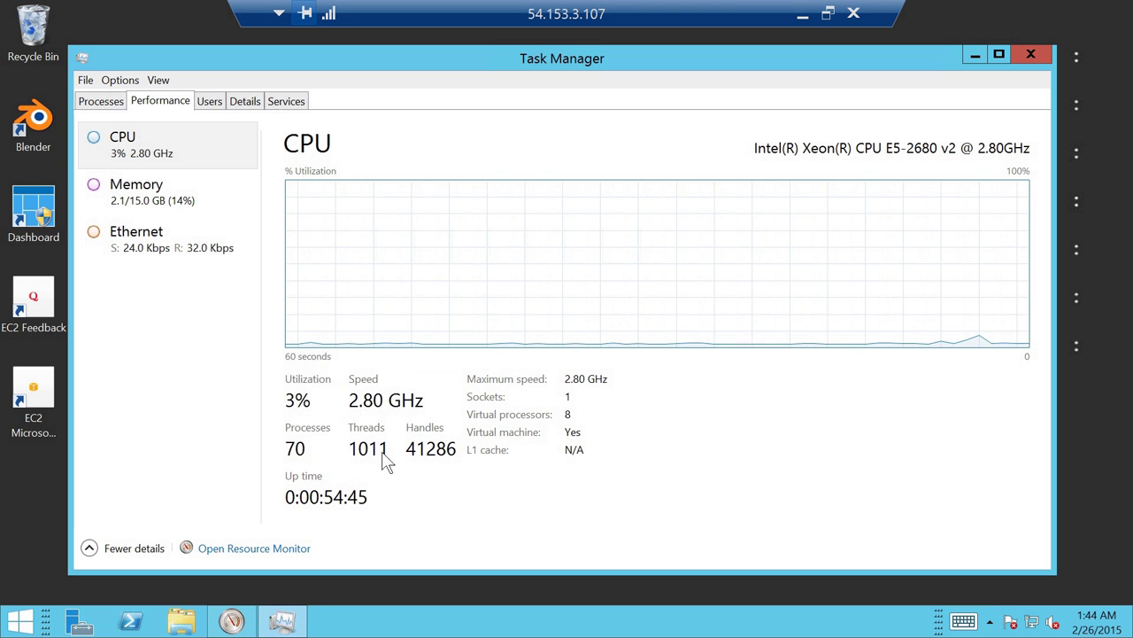
left_click(974, 55)
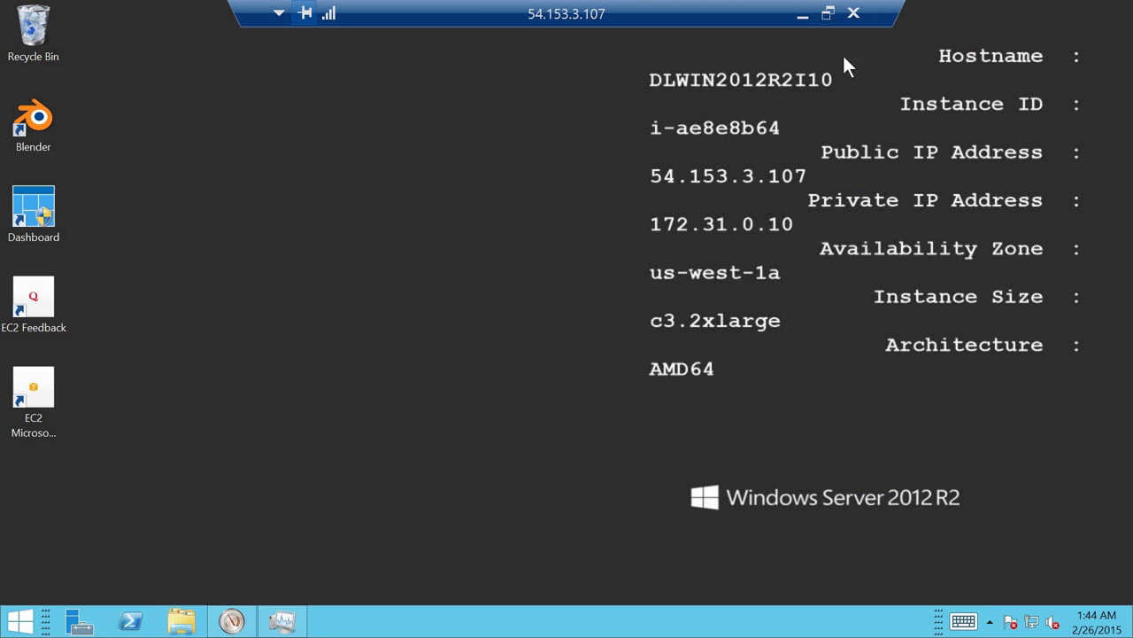
left_click(801, 15)
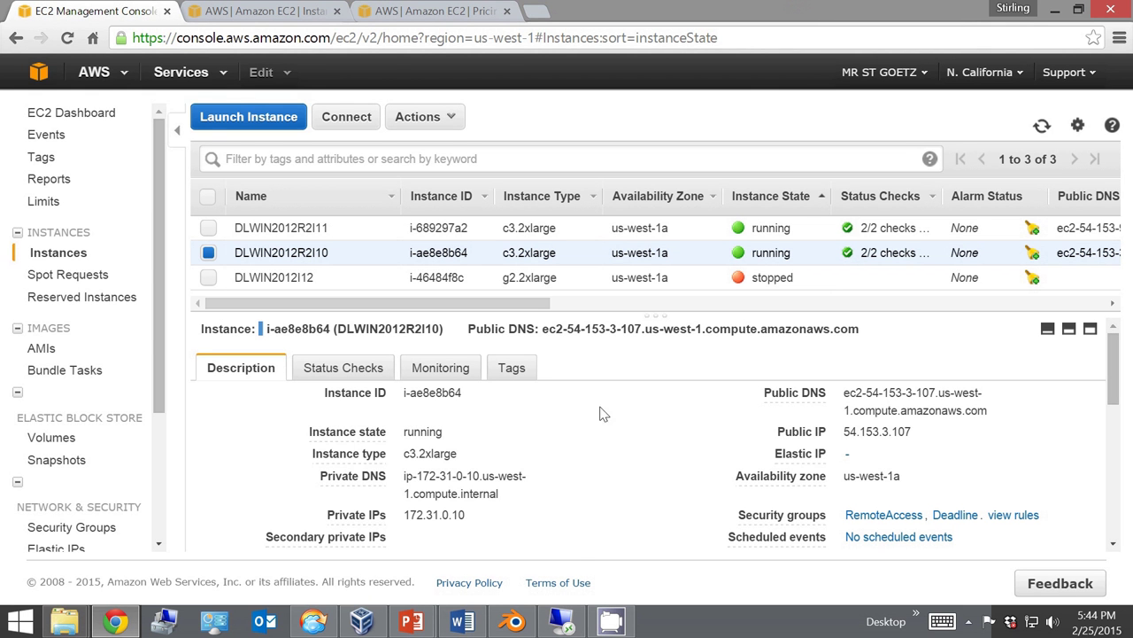
Connect the AWS Rendering VPN Connection from the networks panel, then close the panel.
left_click(1032, 623)
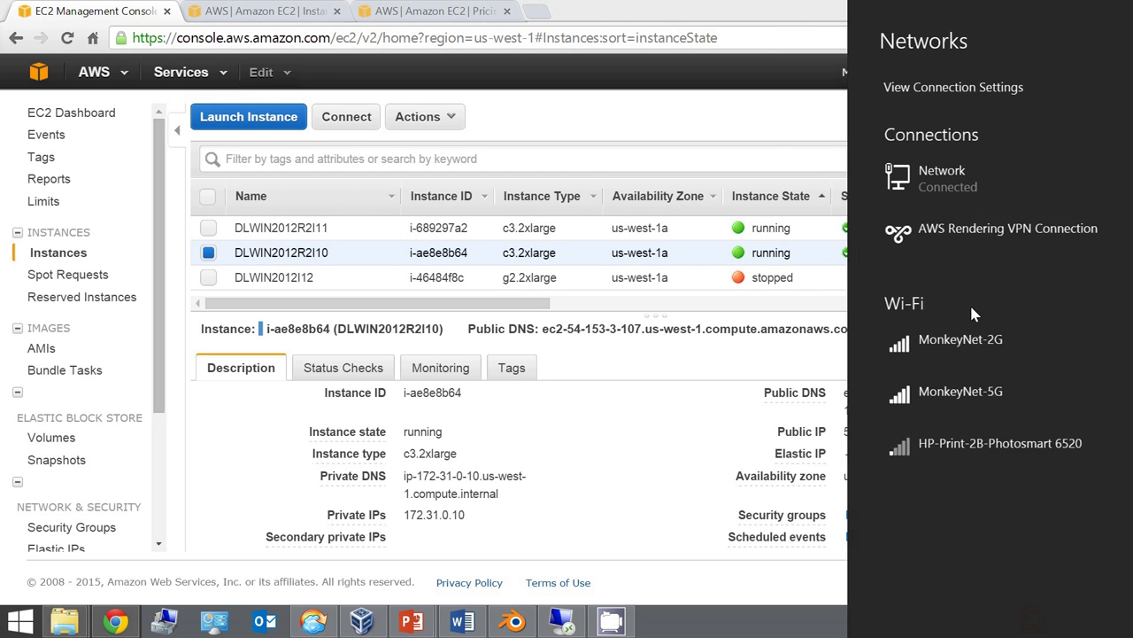
left_click(932, 232)
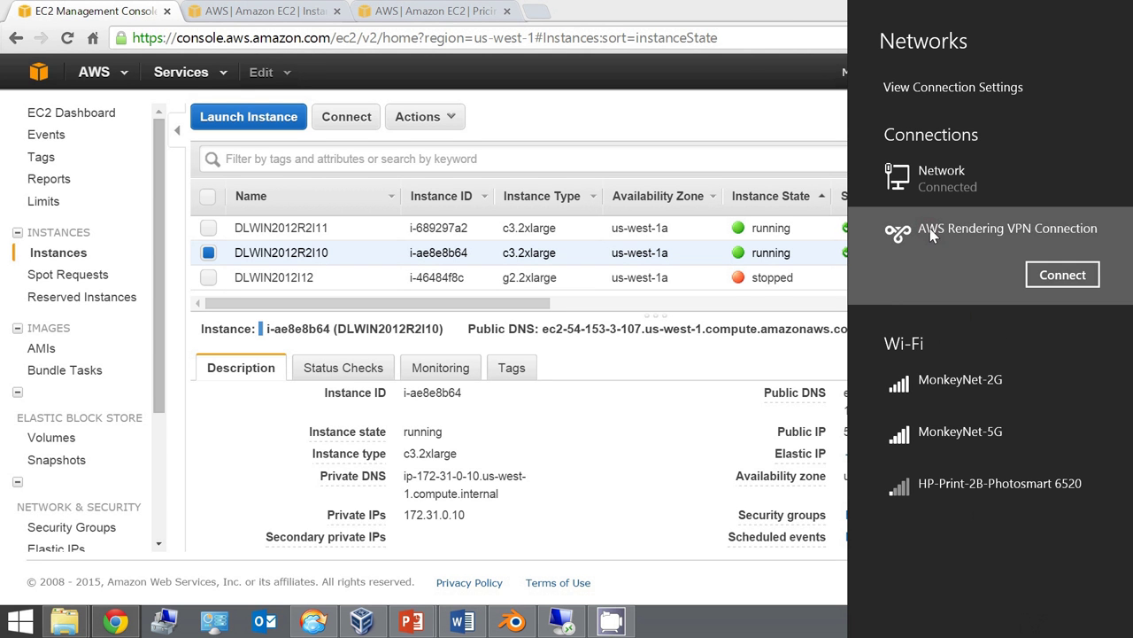
left_click(1045, 273)
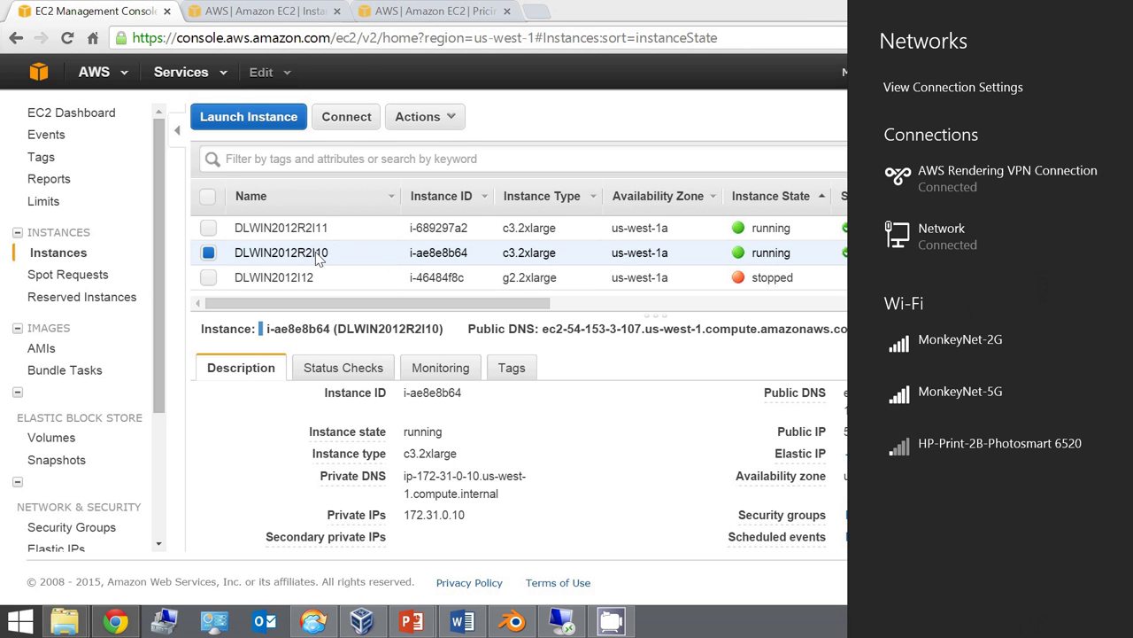
left_click(129, 18)
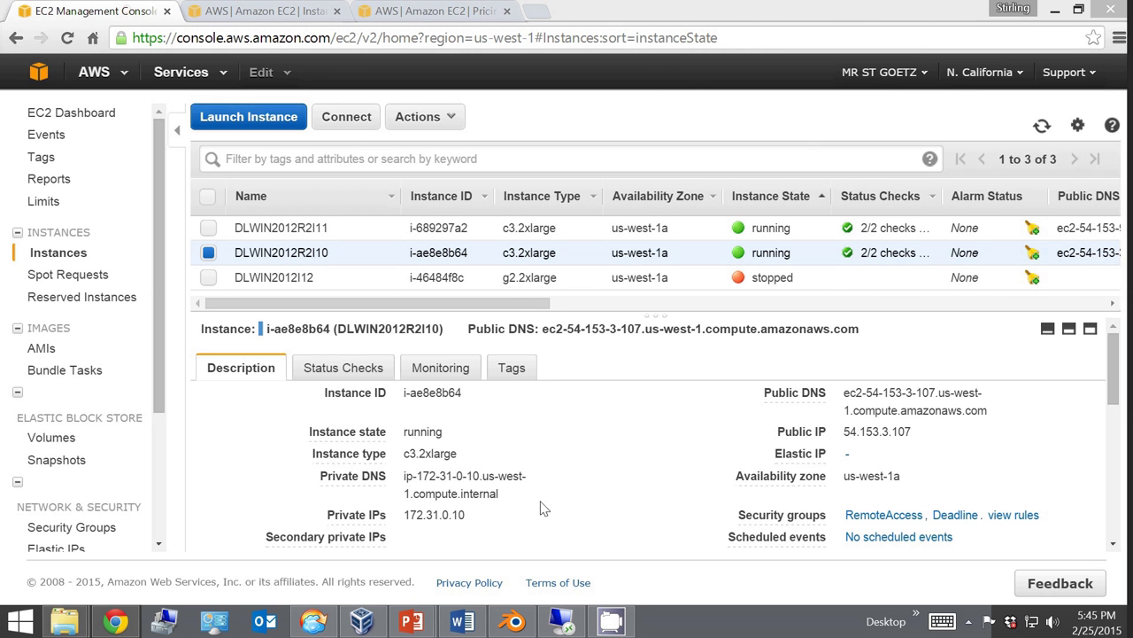
Bring up the Explorer window and browse DeadlineRepository7 to Projects\Robot.
left_click(19, 623)
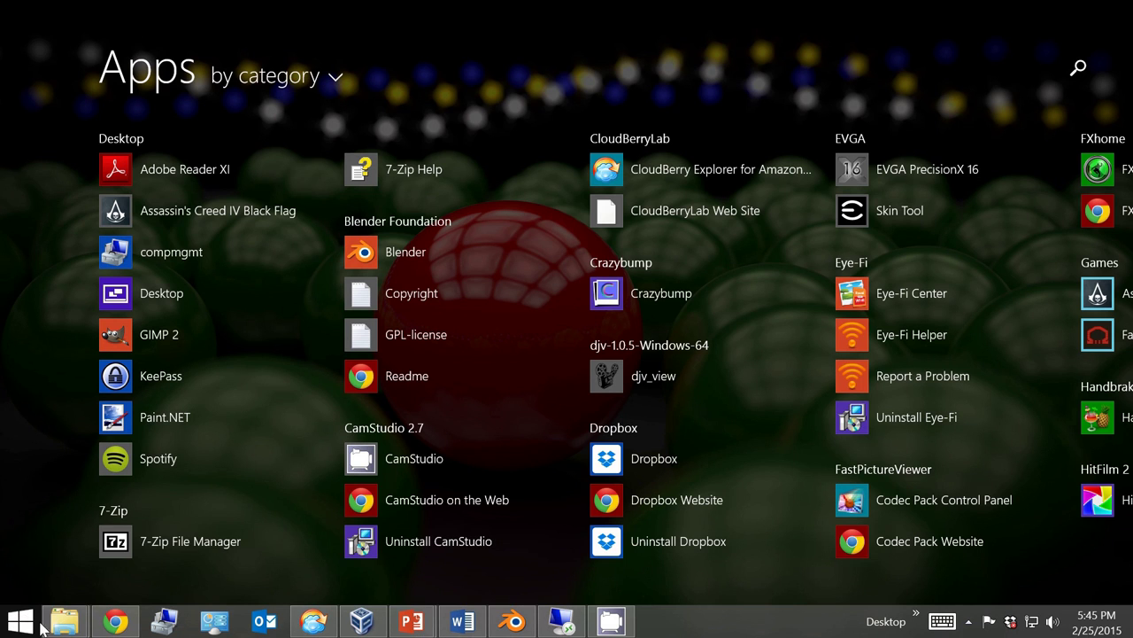
mouse_move(55, 625)
left_click(131, 553)
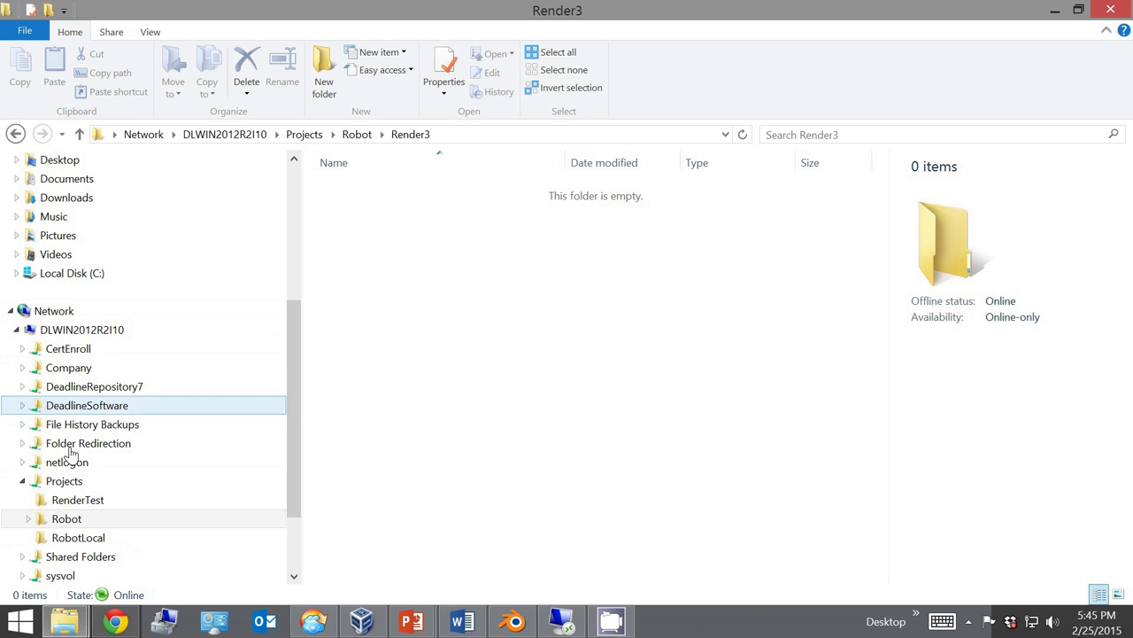
left_click(96, 386)
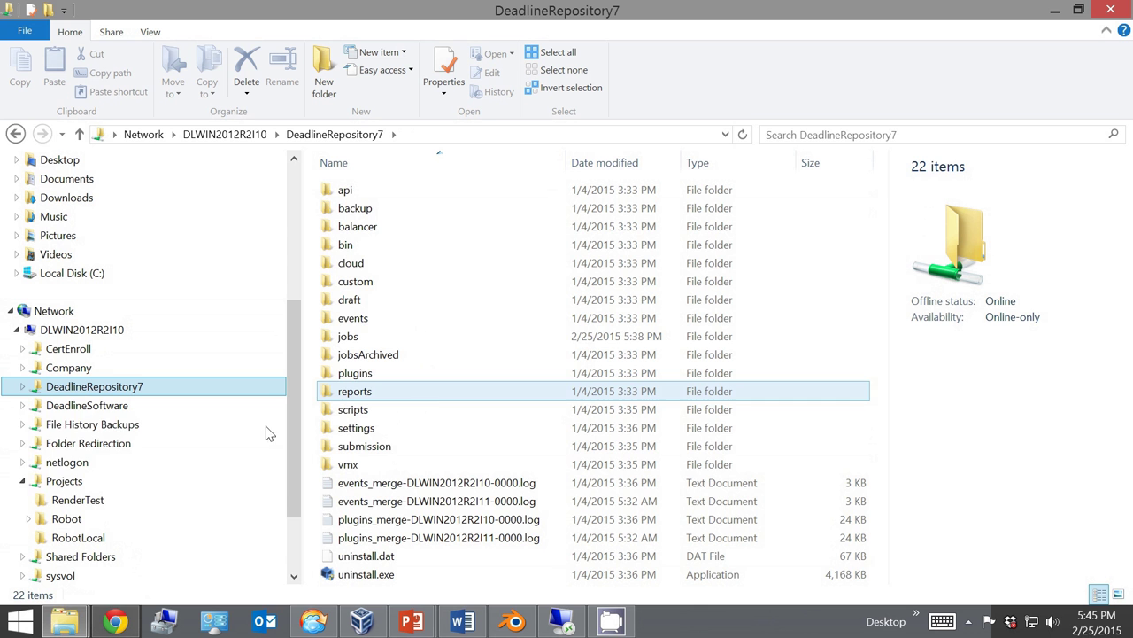
left_click(53, 481)
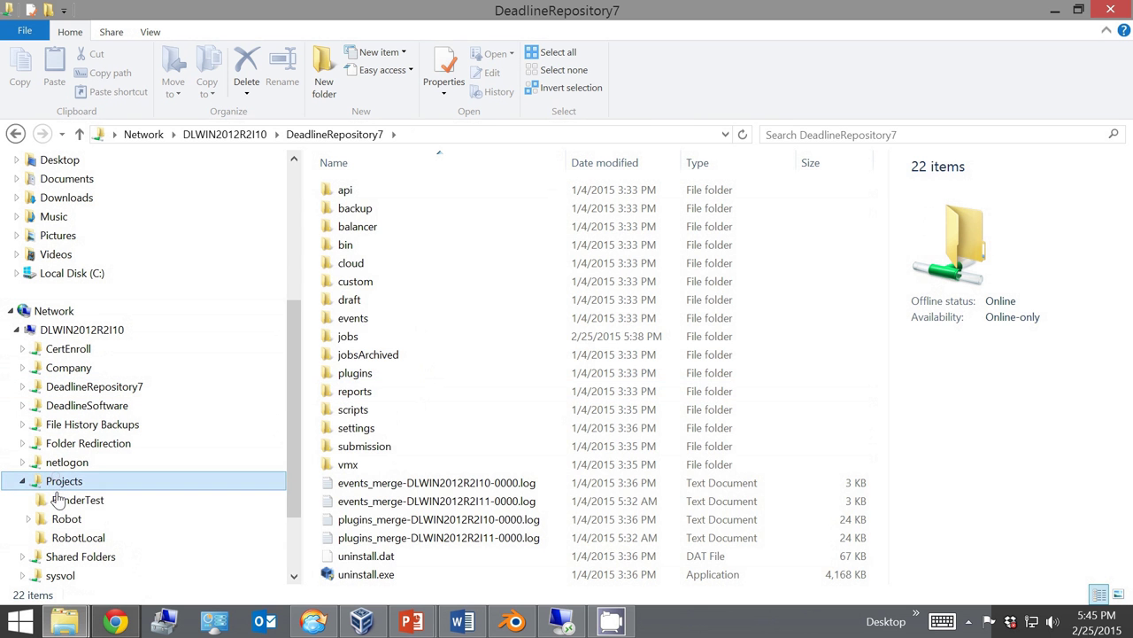
left_click(55, 519)
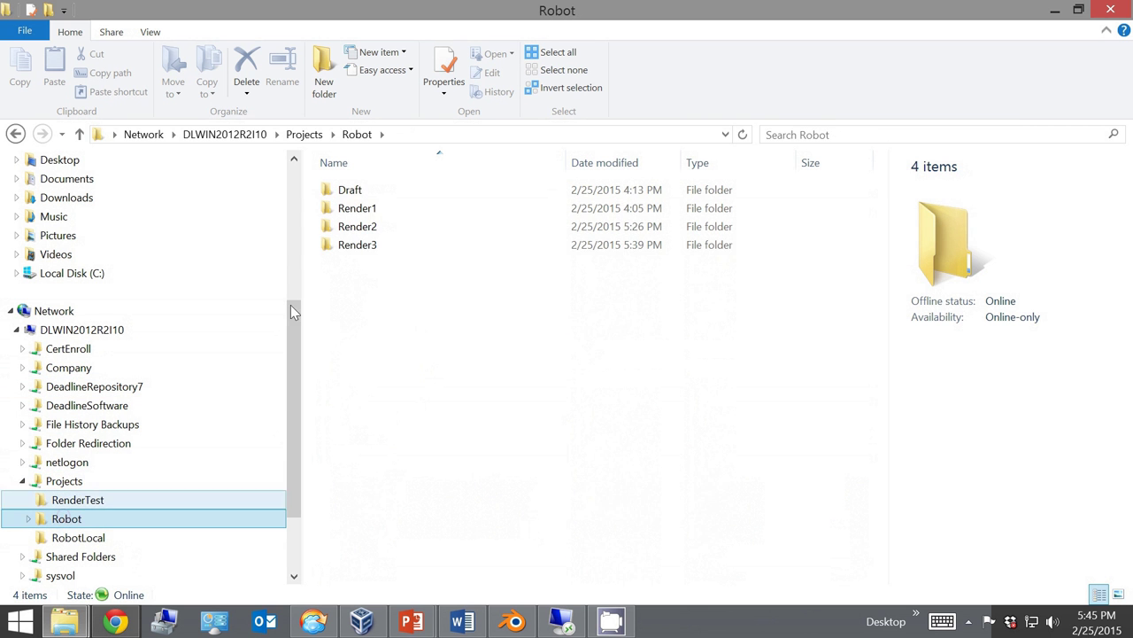
Open the Render3 folder and copy its UNC network path from the address bar.
double_click(325, 246)
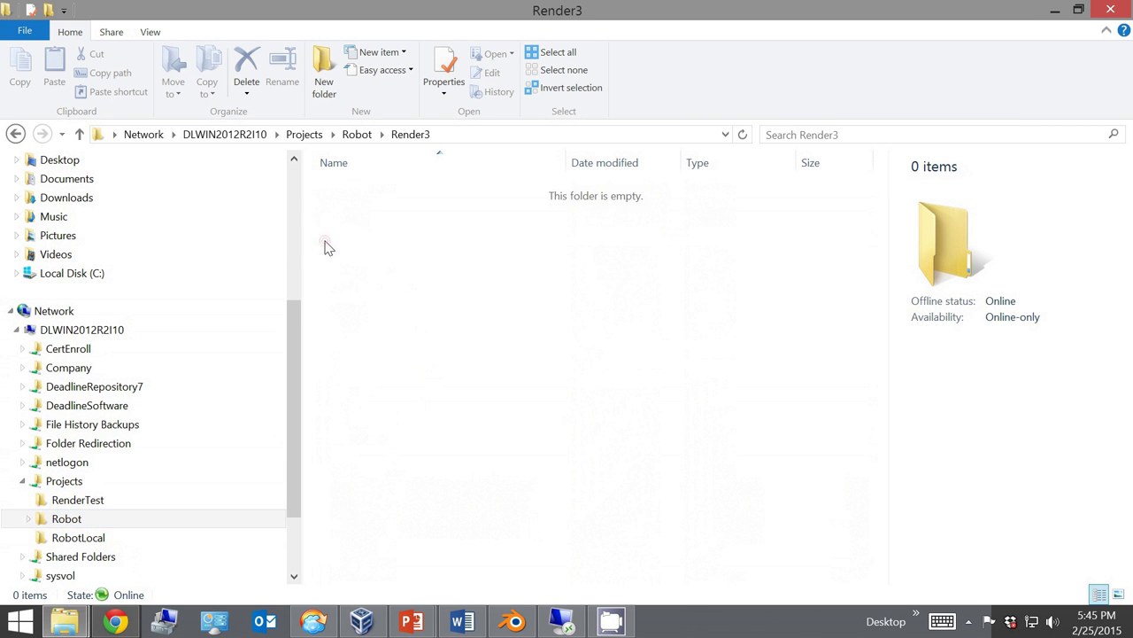
left_click(462, 135)
right_click(293, 135)
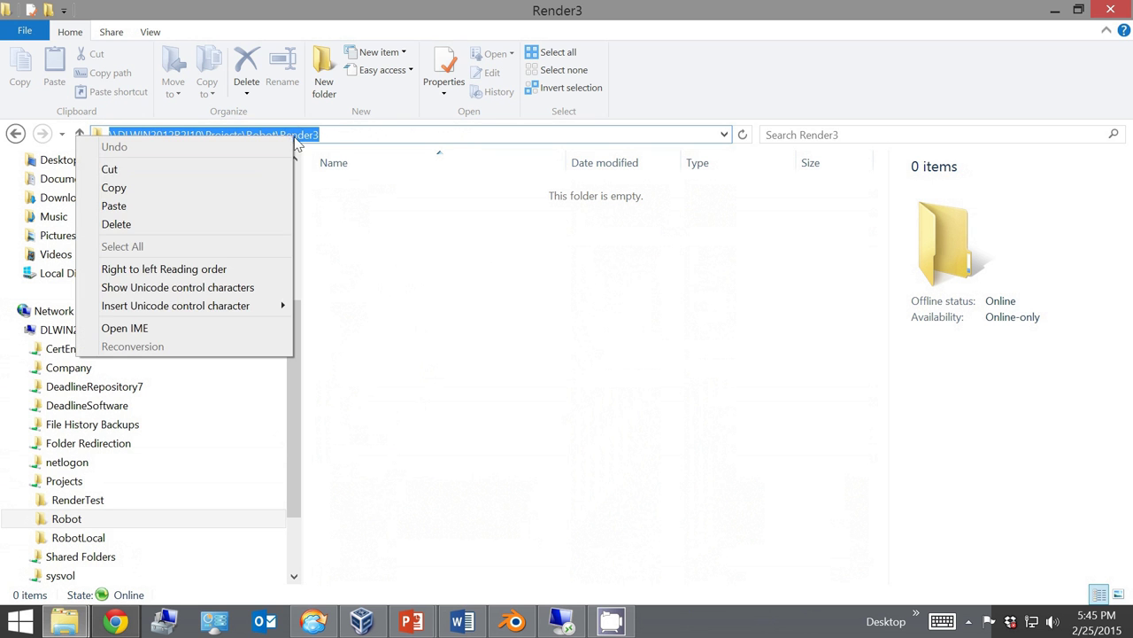
left_click(264, 185)
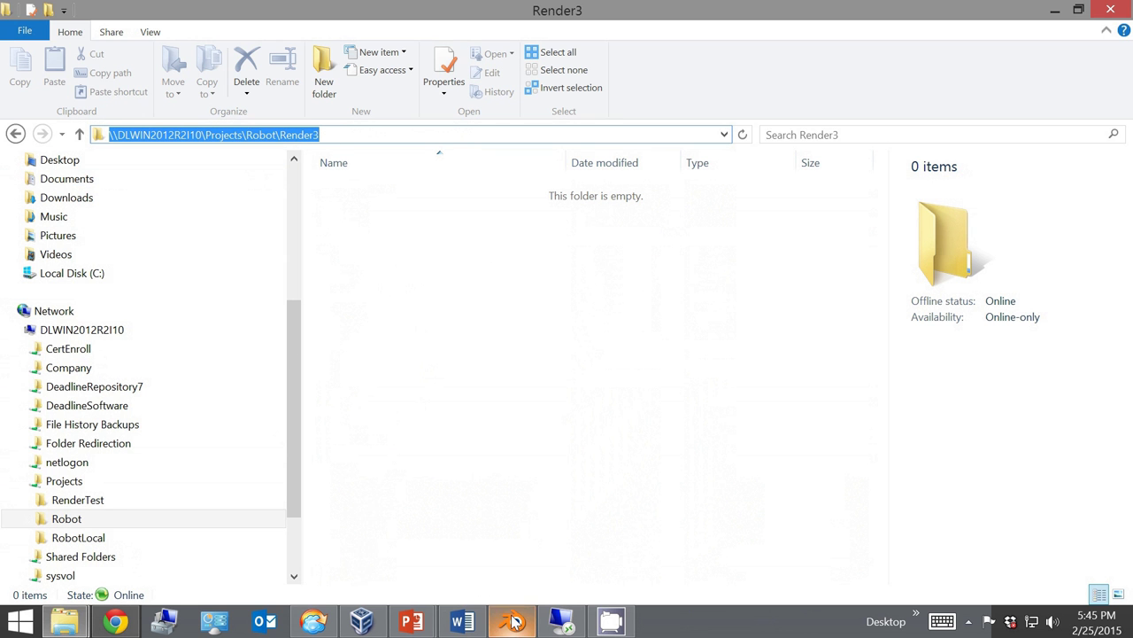
Switch to Blender and check the Submit Blender To Deadline add-on in User Preferences.
mouse_move(504, 611)
left_click(513, 531)
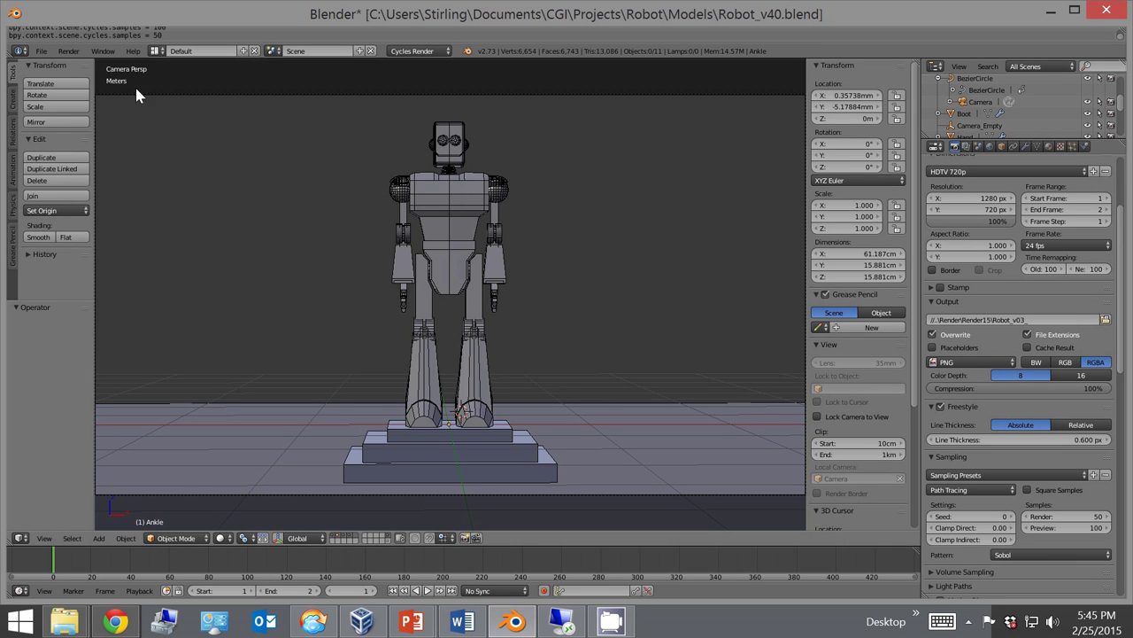
left_click(41, 51)
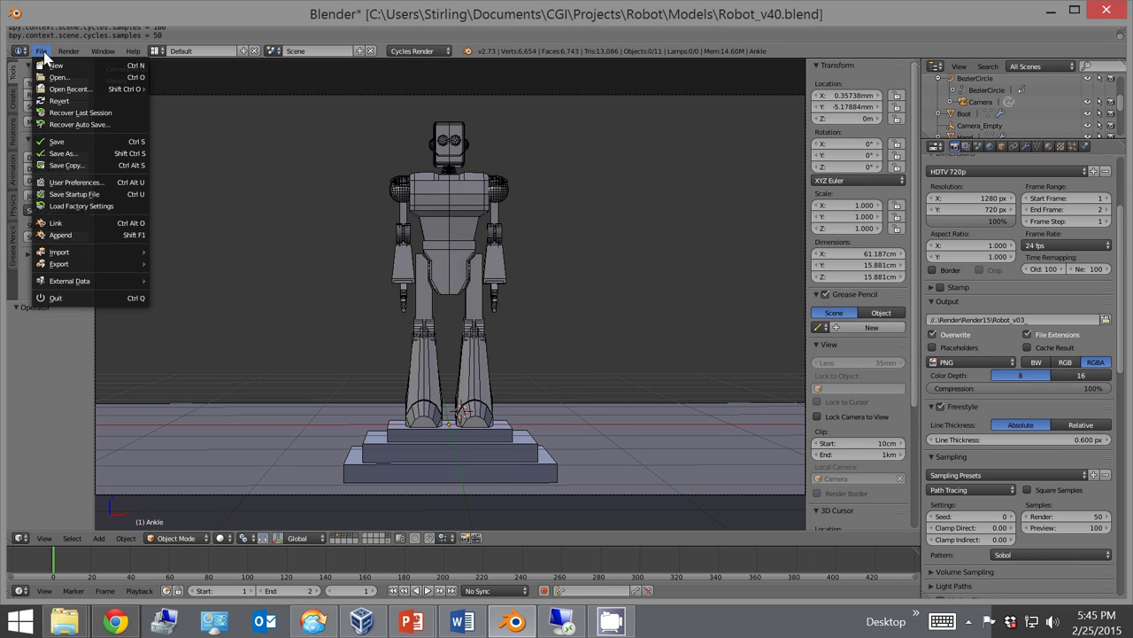
left_click(78, 181)
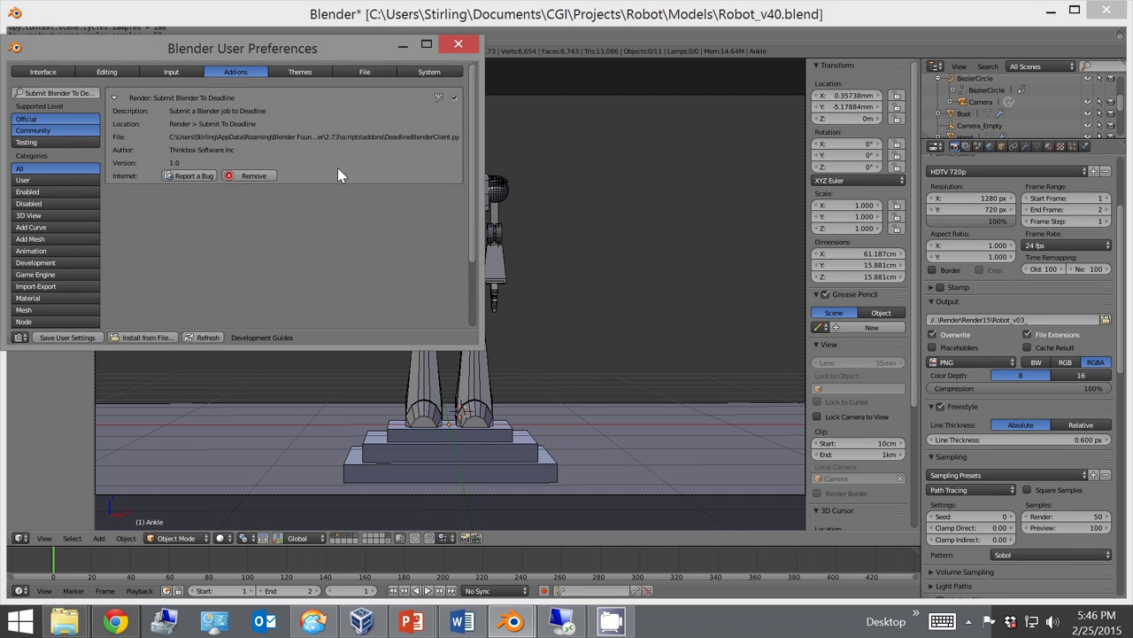
left_click(458, 45)
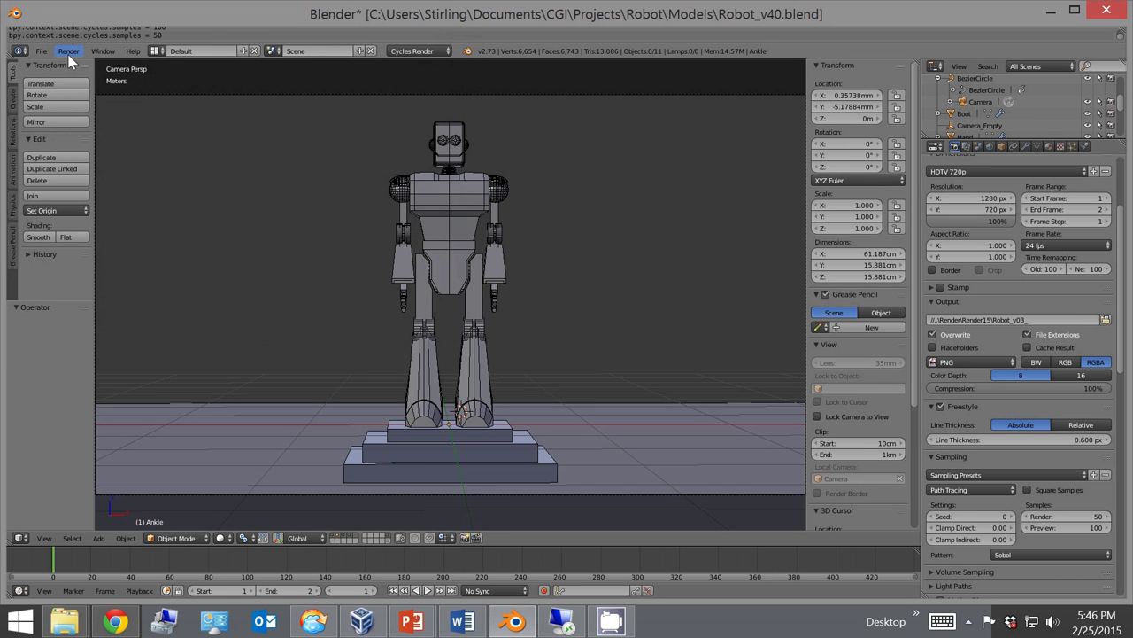
Open the Deadline submitter and rename the job to 'Robot Test Render #3'.
left_click(69, 50)
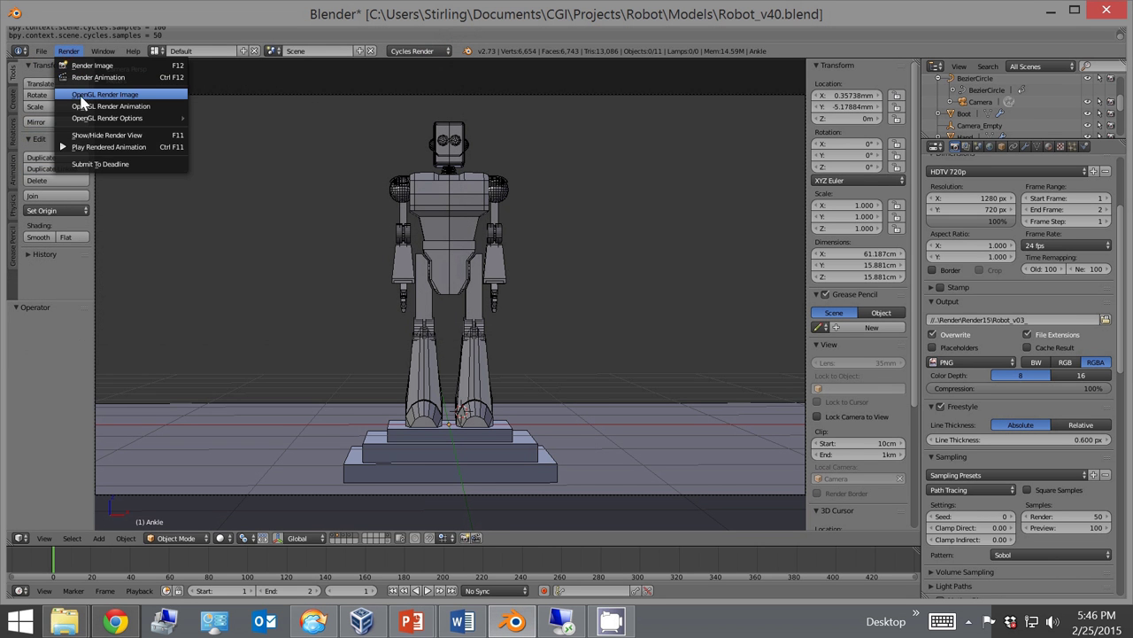
left_click(125, 165)
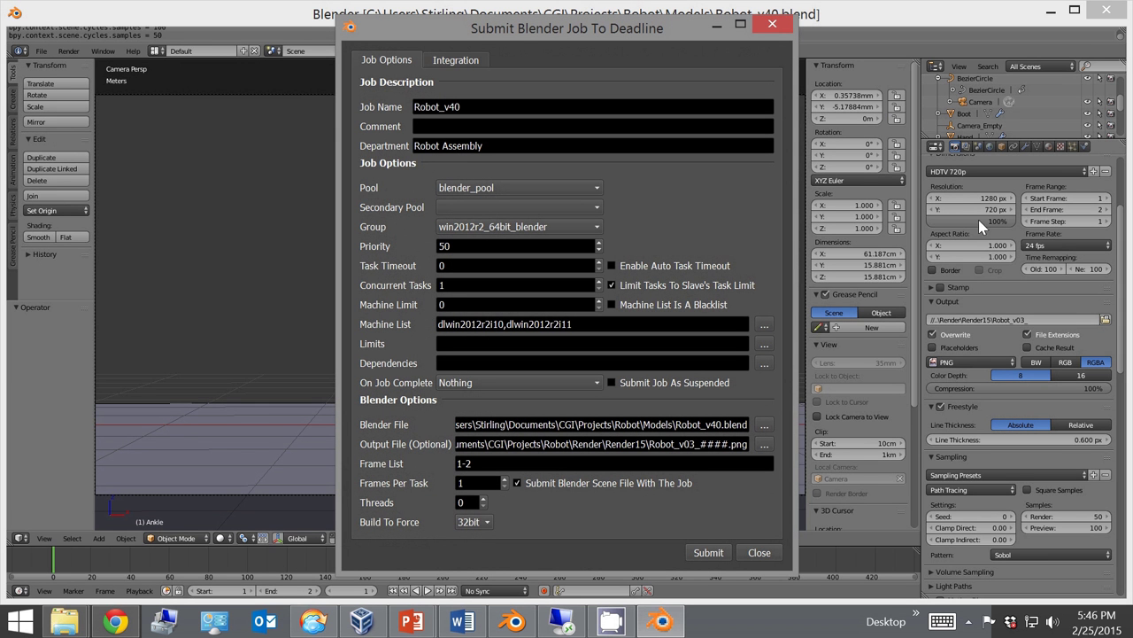
double_click(464, 106)
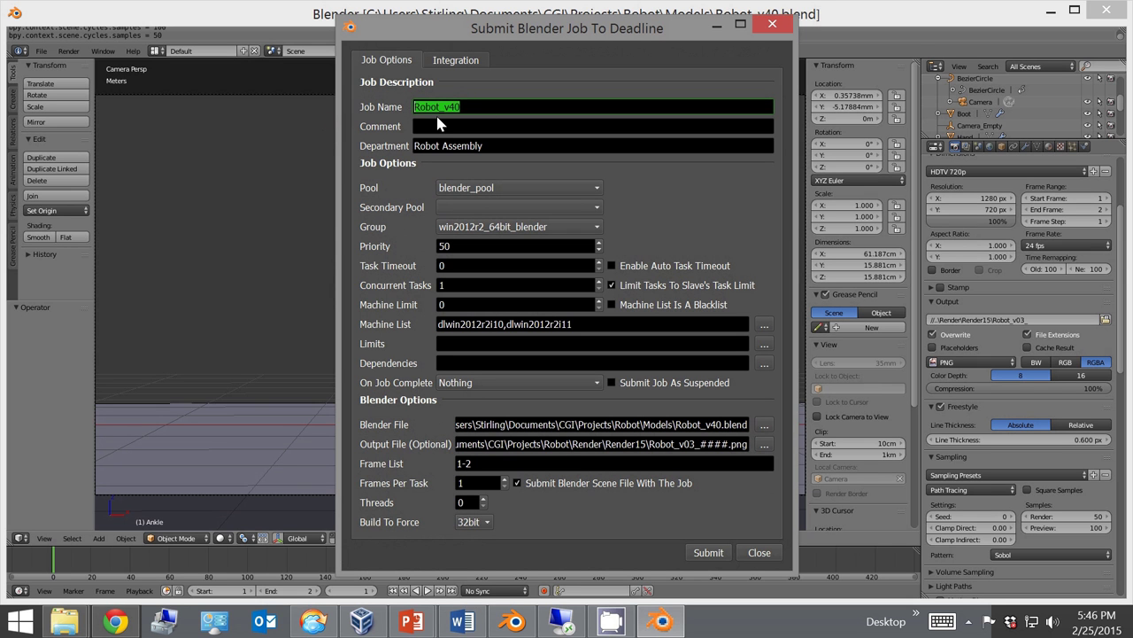
type("Robot Test Render #3")
Force the 64bit build and paste the Render3 network path as the output file.
left_click(491, 523)
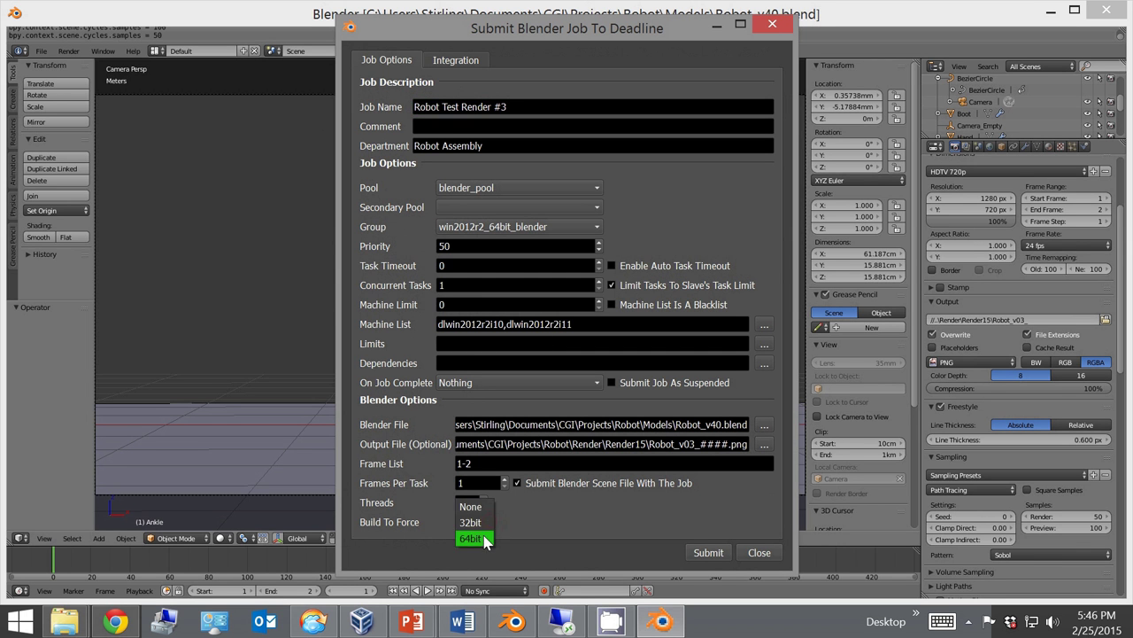
left_click(469, 536)
left_click(643, 443)
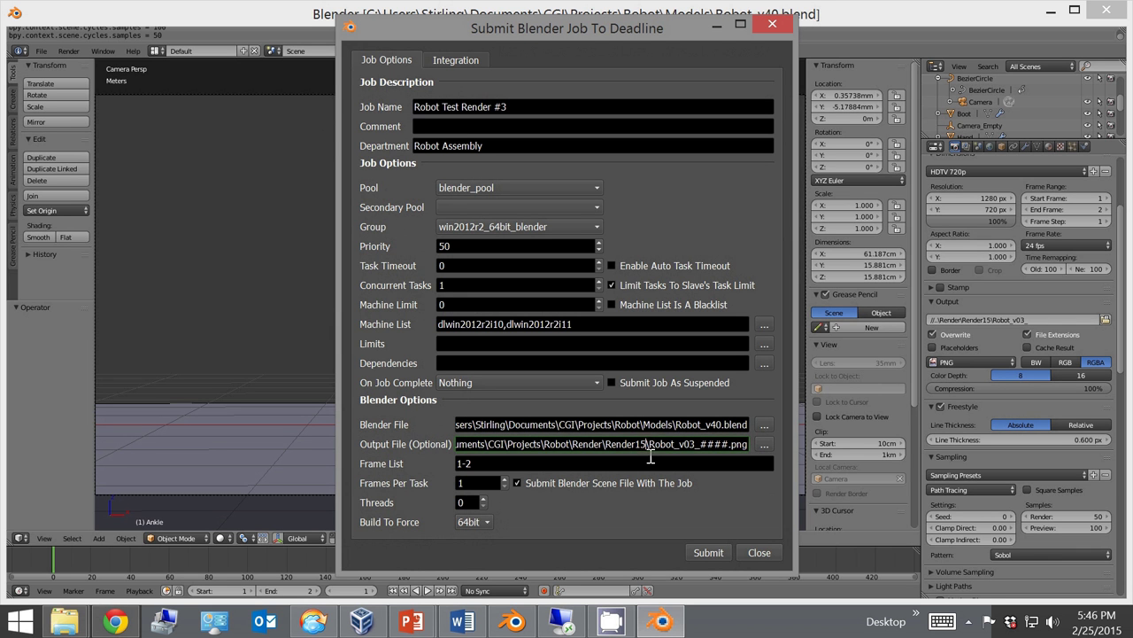
key("ctrl+a")
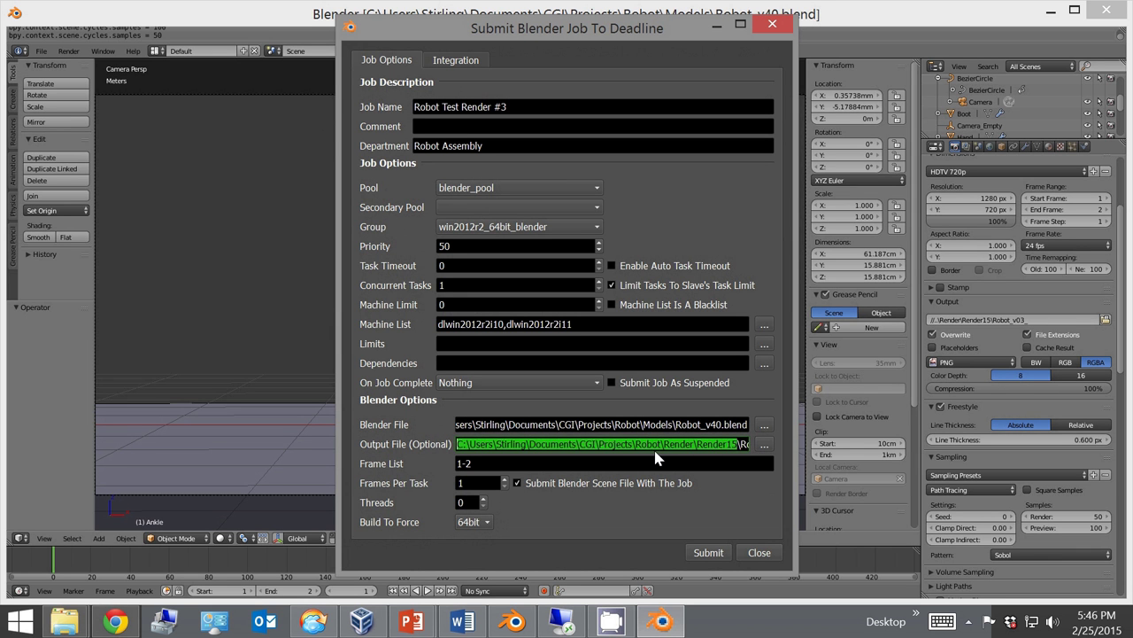
key("ctrl+v")
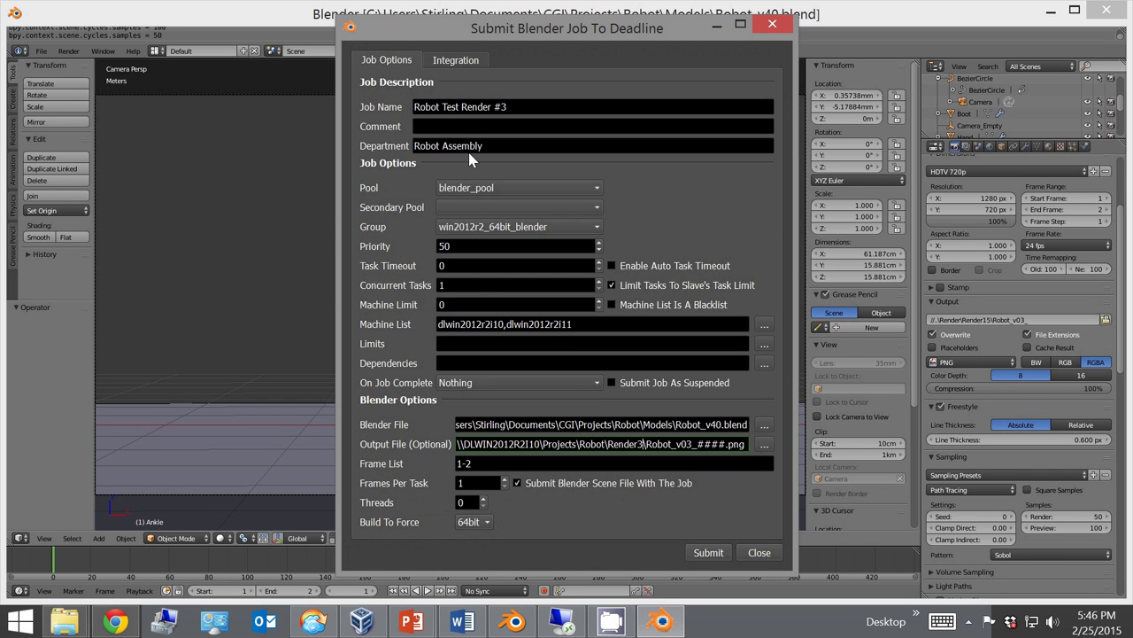
Review the Integration tab's project management options, then submit the job.
left_click(455, 60)
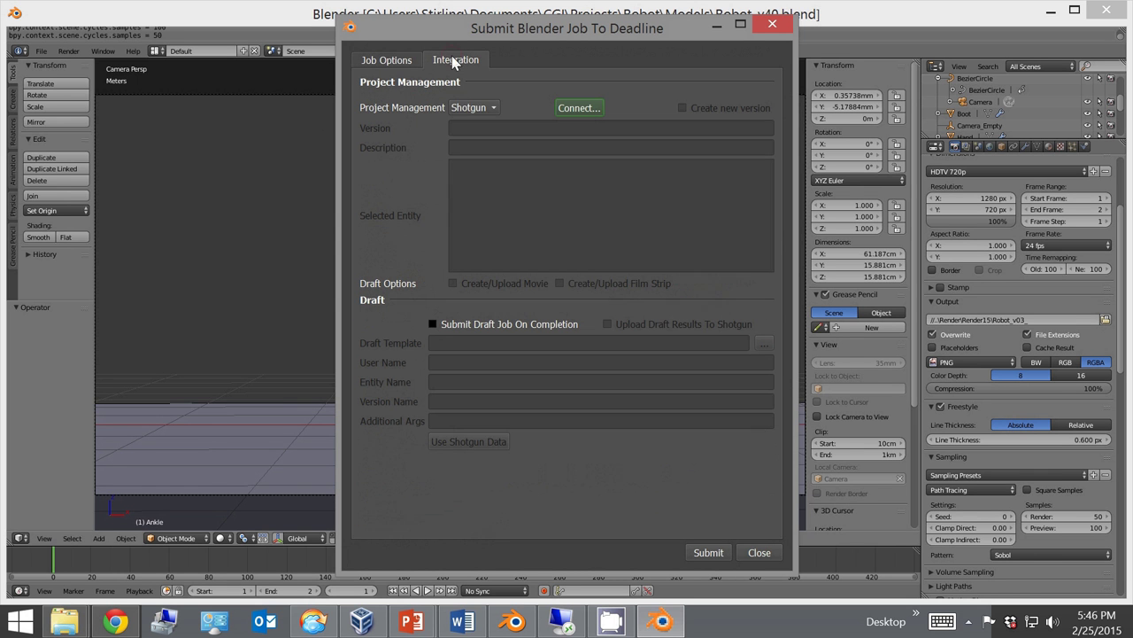
left_click(479, 110)
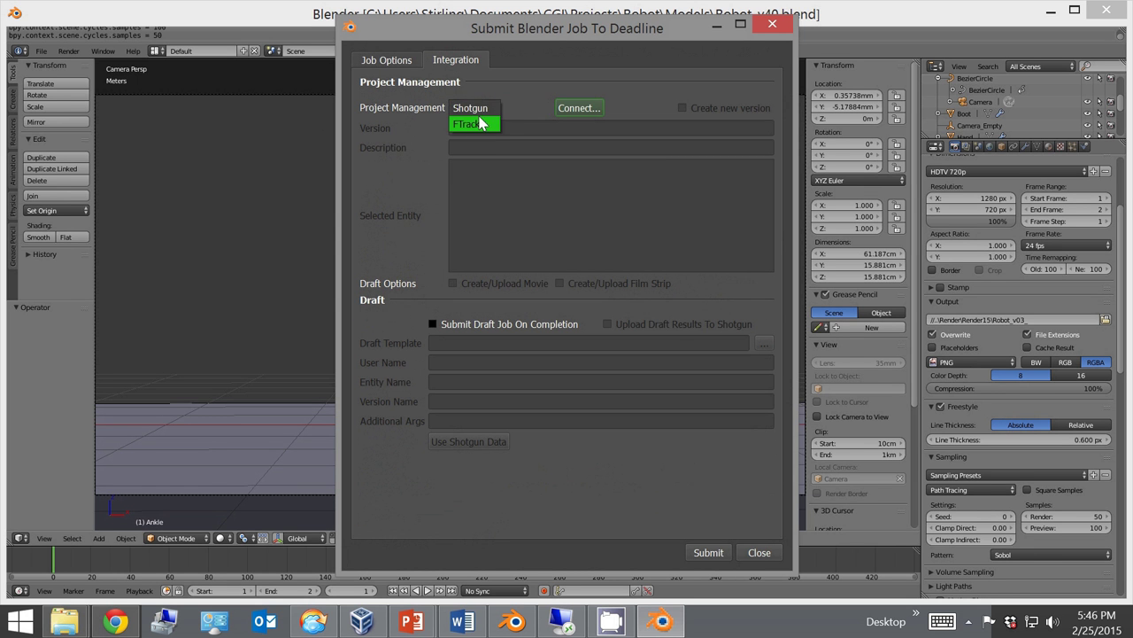
left_click(507, 97)
left_click(413, 62)
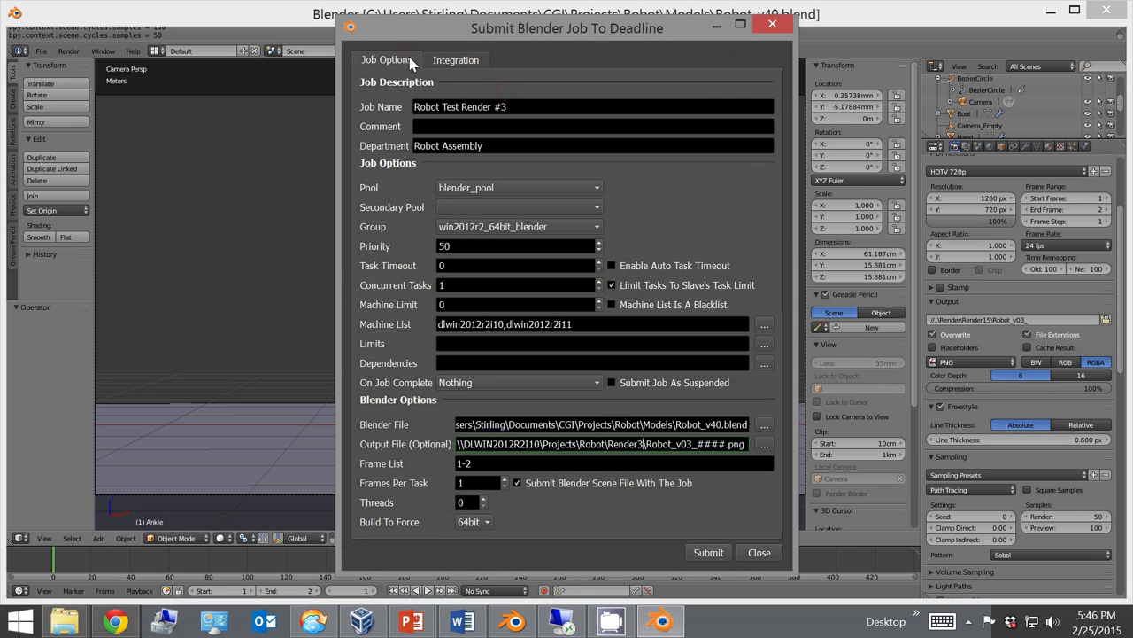
left_click(714, 553)
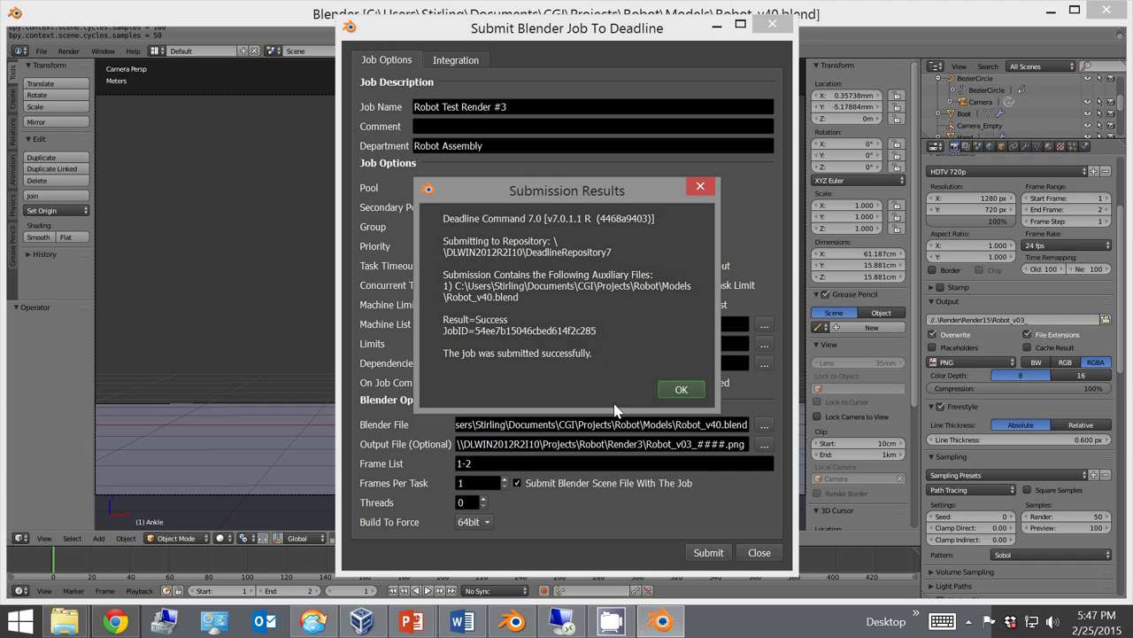
Launch Deadline Monitor 7 from the Apps list and dismiss the submission results.
left_click(21, 620)
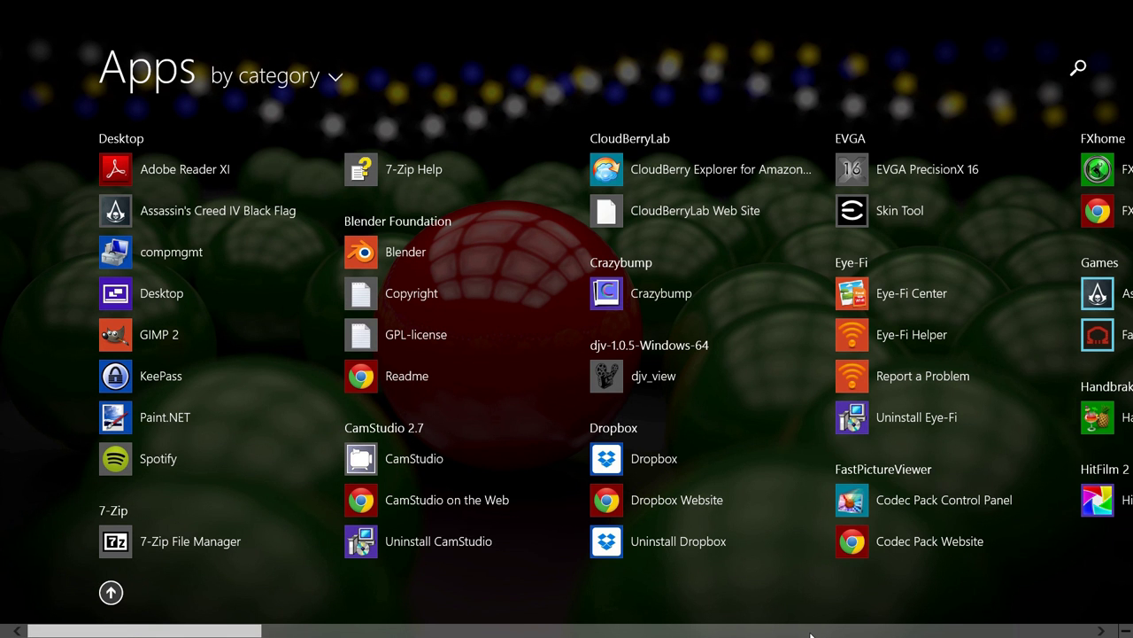
scroll(809, 632, "down", 10)
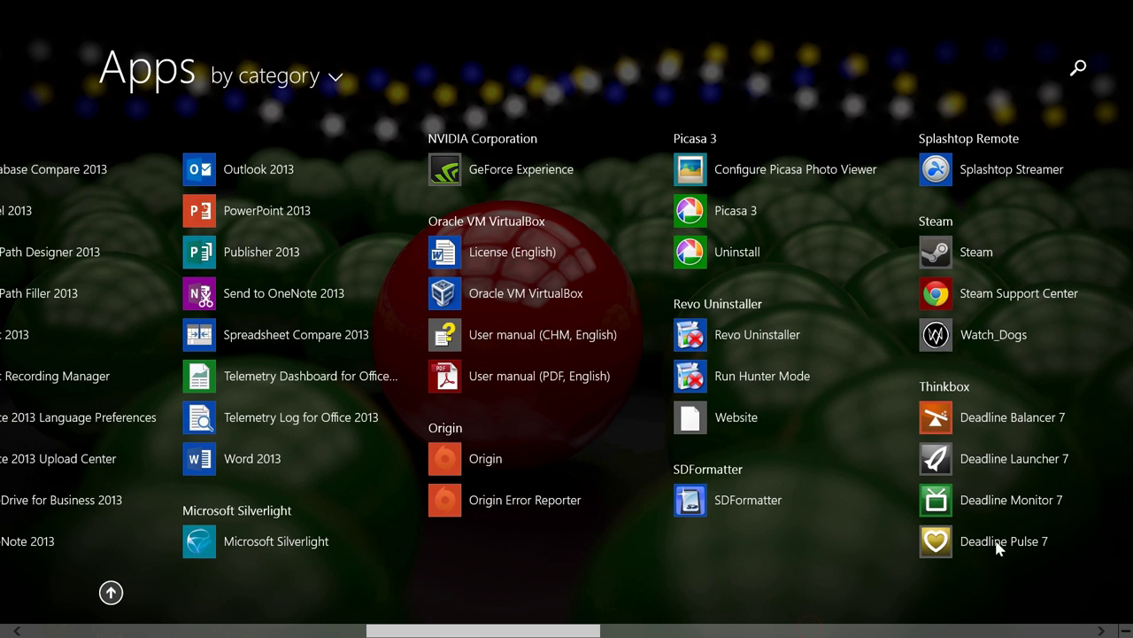
left_click(1016, 498)
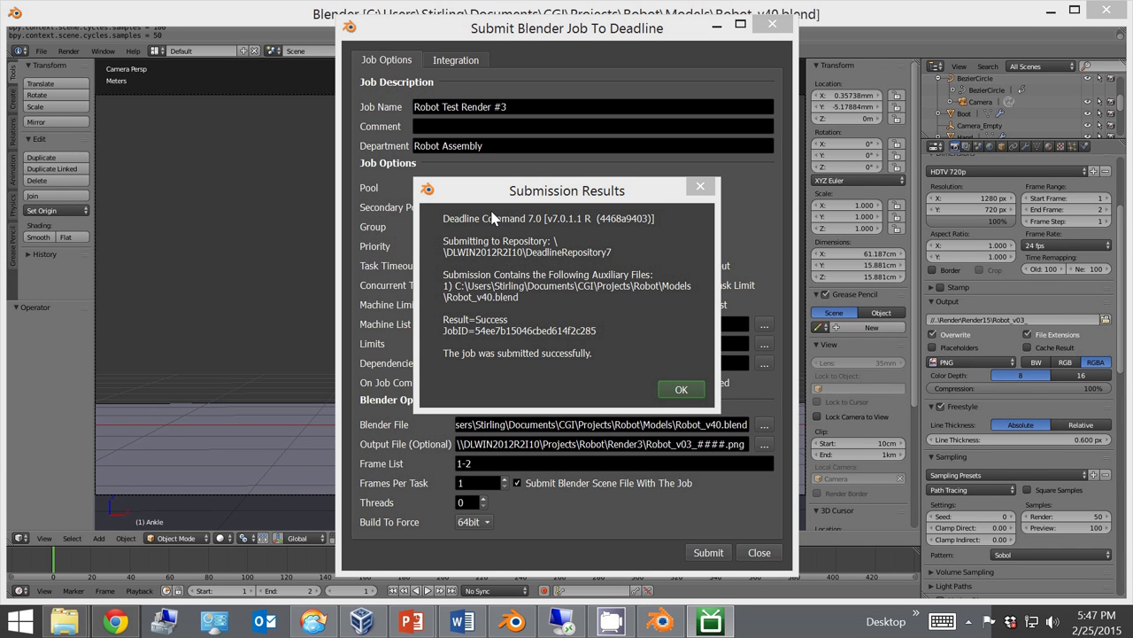
left_click(685, 390)
Close the submit dialog, select the Robot Assembly job's tasks, and bring up the frame 2 task's actions.
left_click(760, 553)
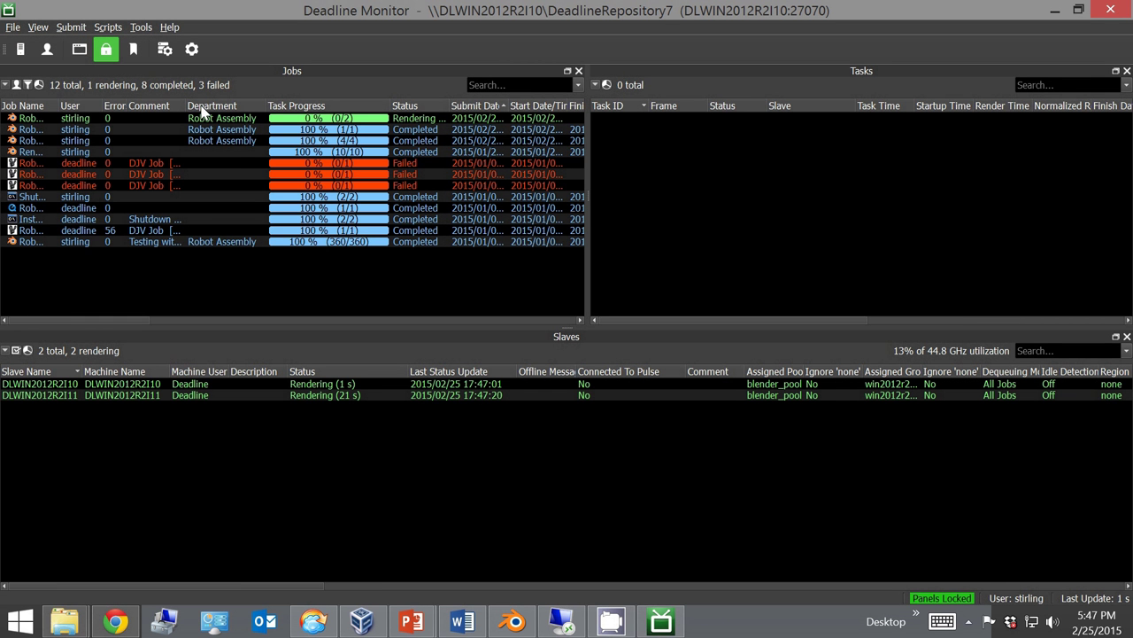
left_click(203, 119)
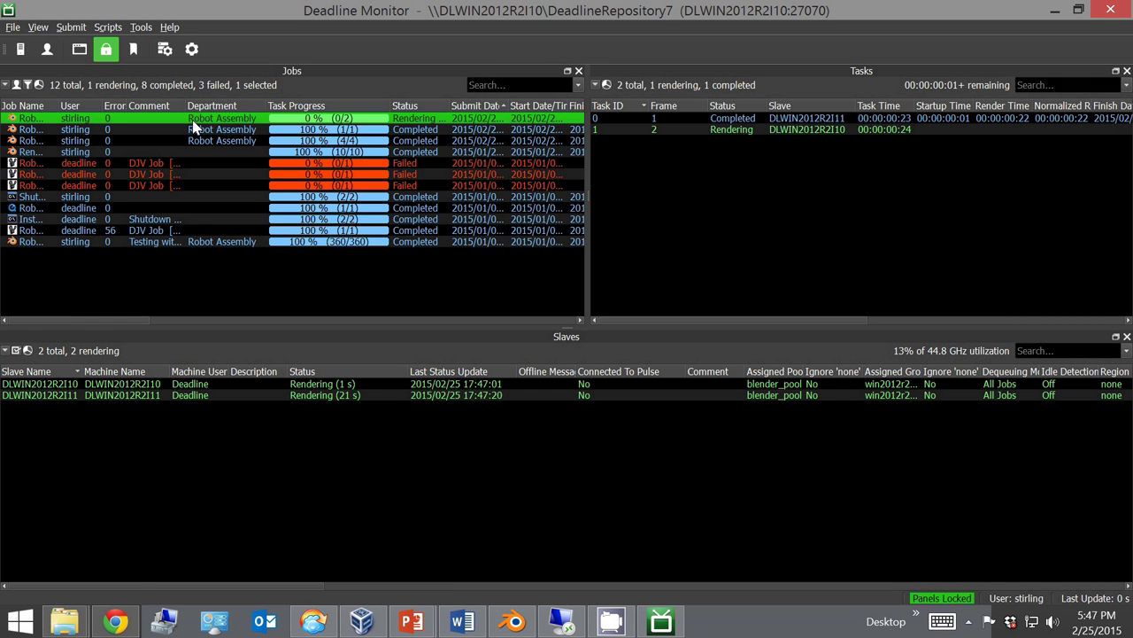
left_click(753, 119)
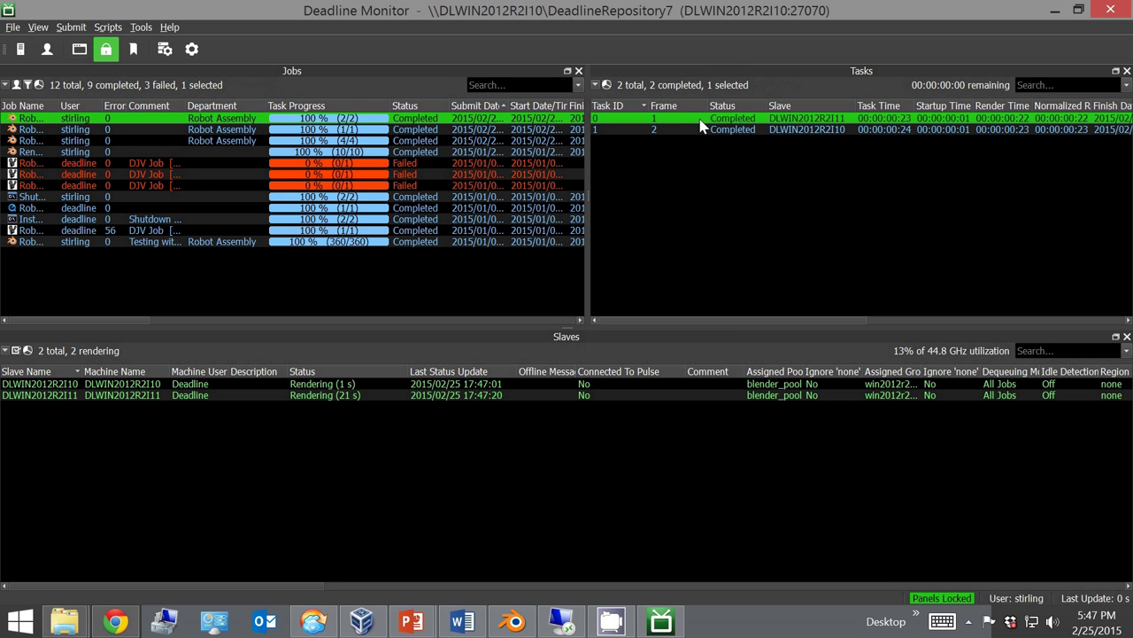
right_click(746, 130)
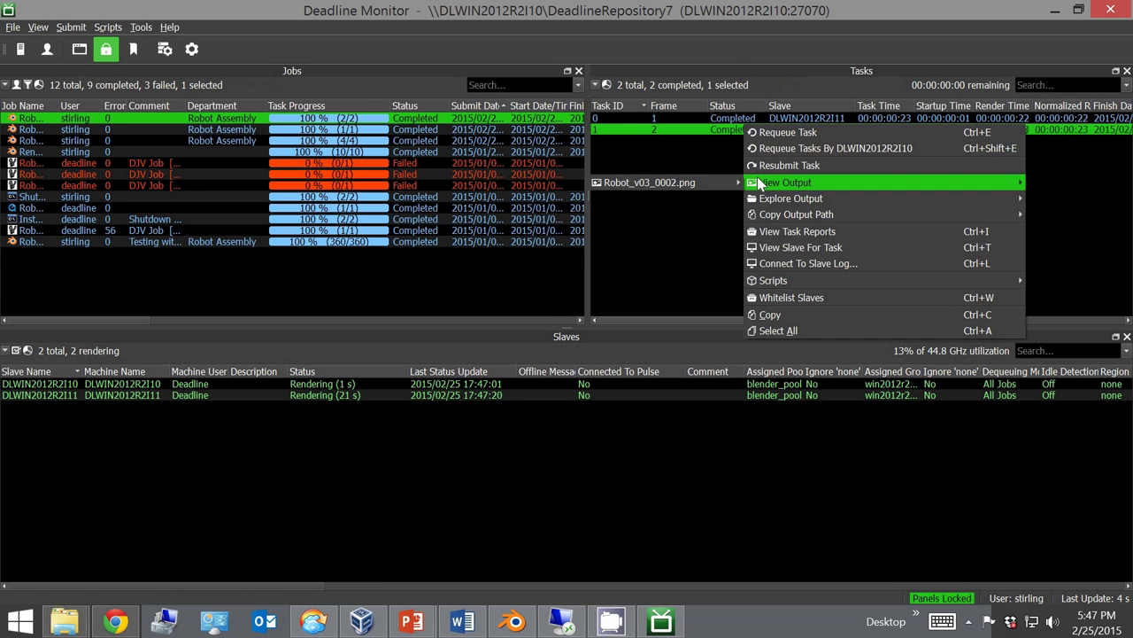
Open the Render3 output folder, preview Robot_v03_0001.png and Robot_v03_0002.png, then minimize Explorer.
mouse_move(759, 199)
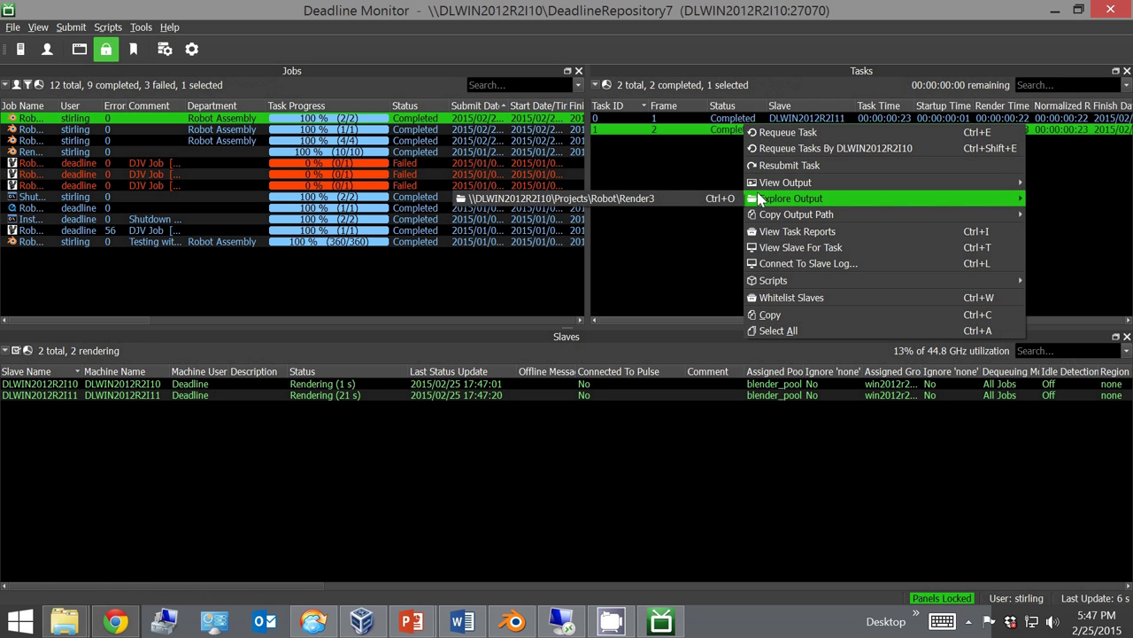
left_click(687, 197)
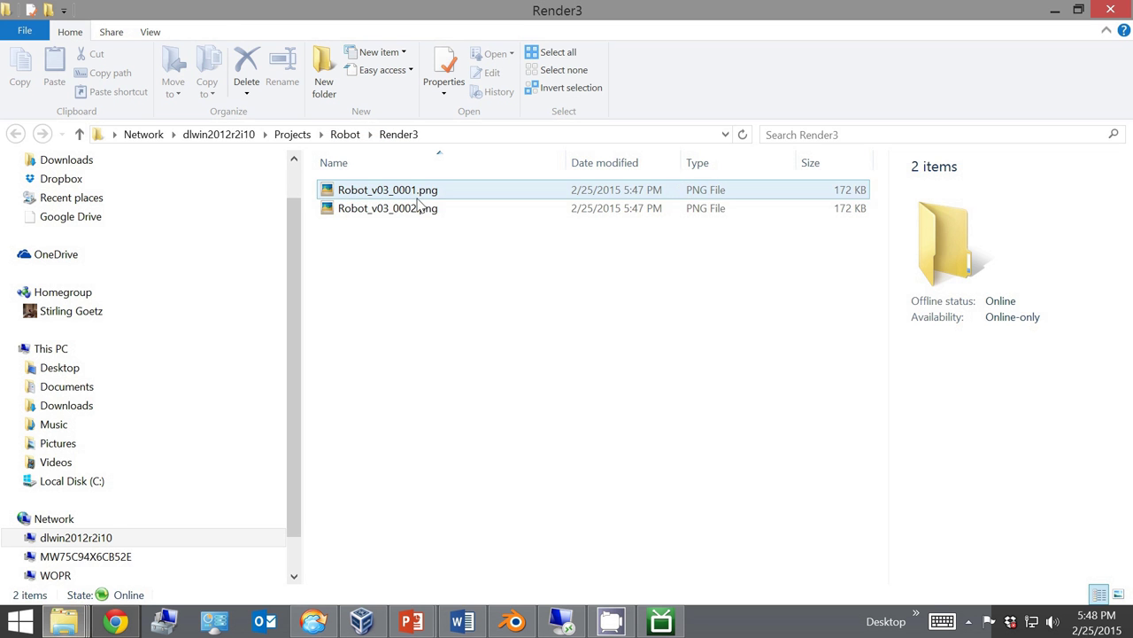
left_click(418, 191)
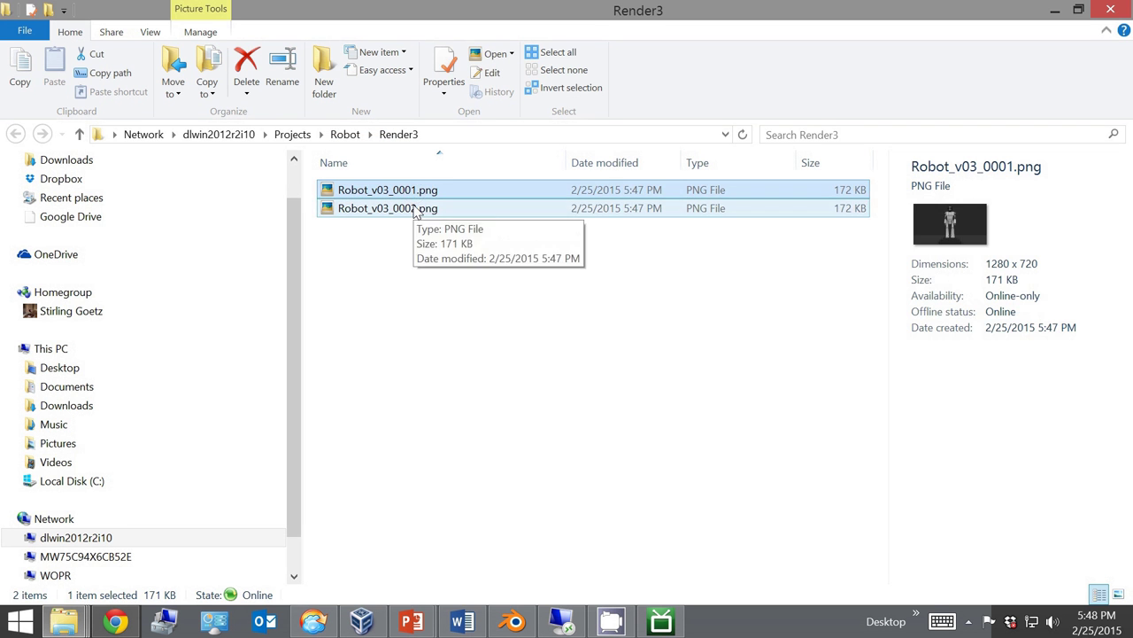
left_click(418, 210)
left_click(415, 195)
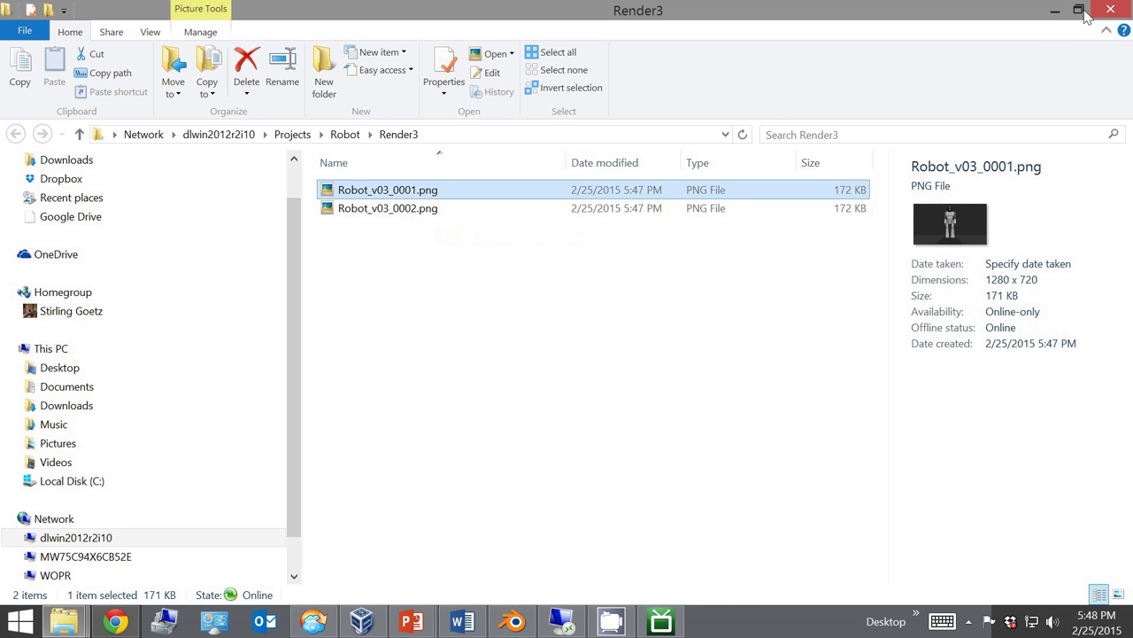
left_click(1055, 9)
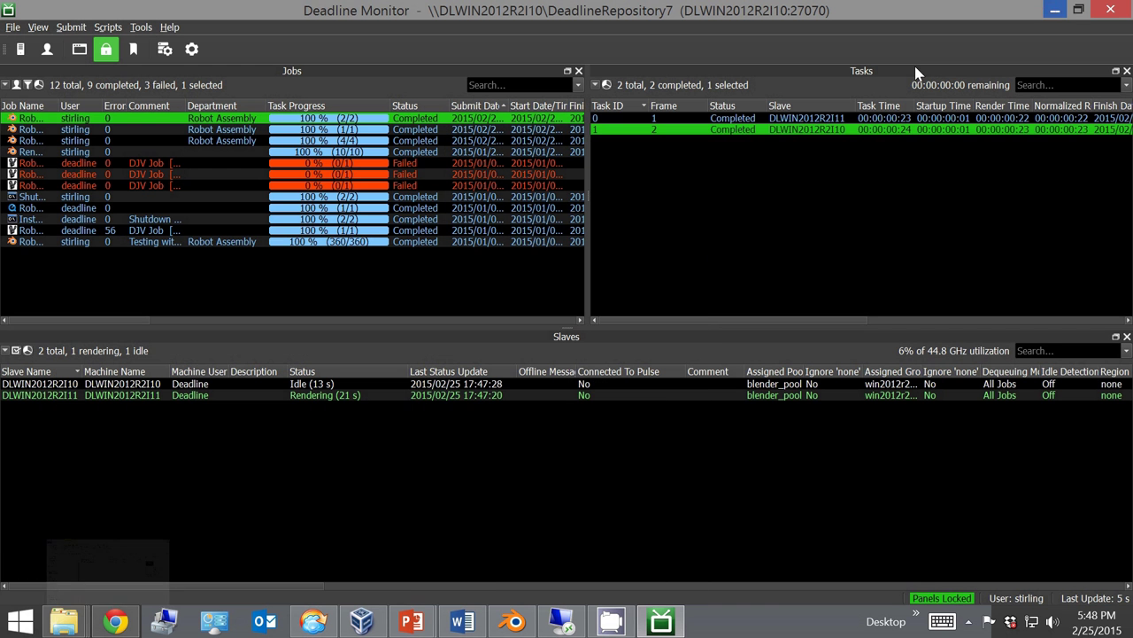
Select task 0 and browse the Scripts and Submit menus in Deadline Monitor.
left_click(770, 120)
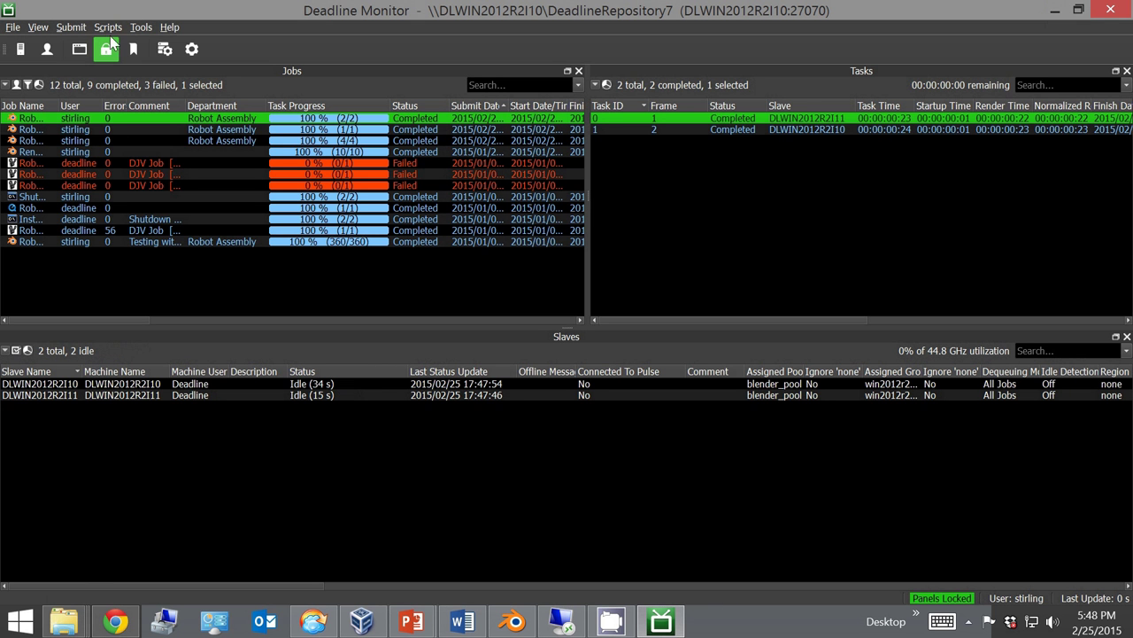
left_click(107, 28)
left_click(71, 28)
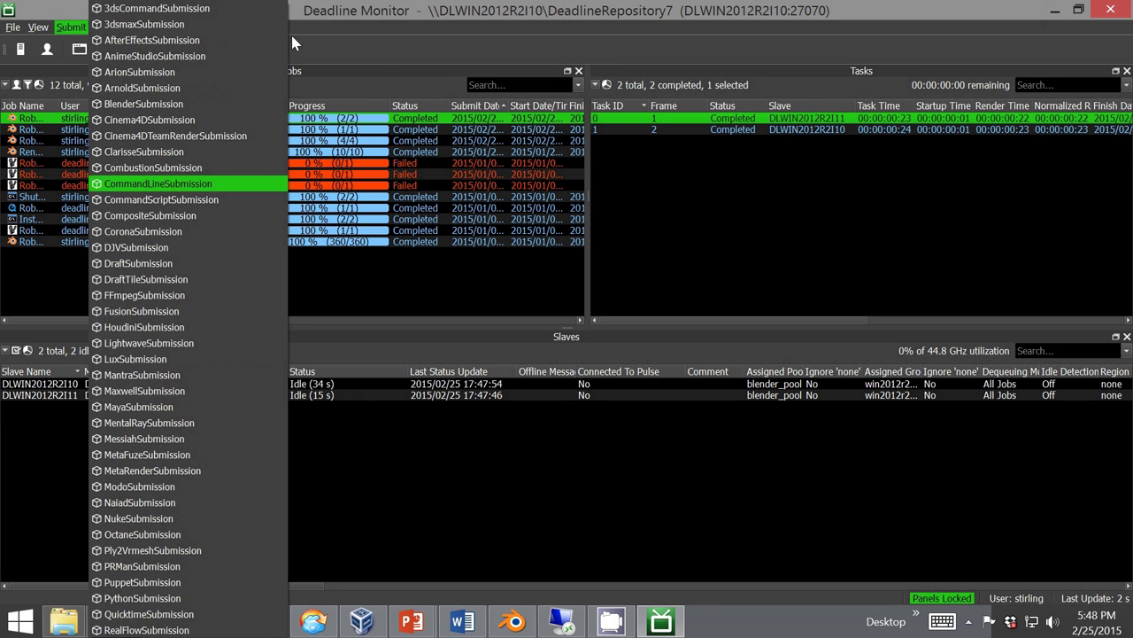
left_click(374, 39)
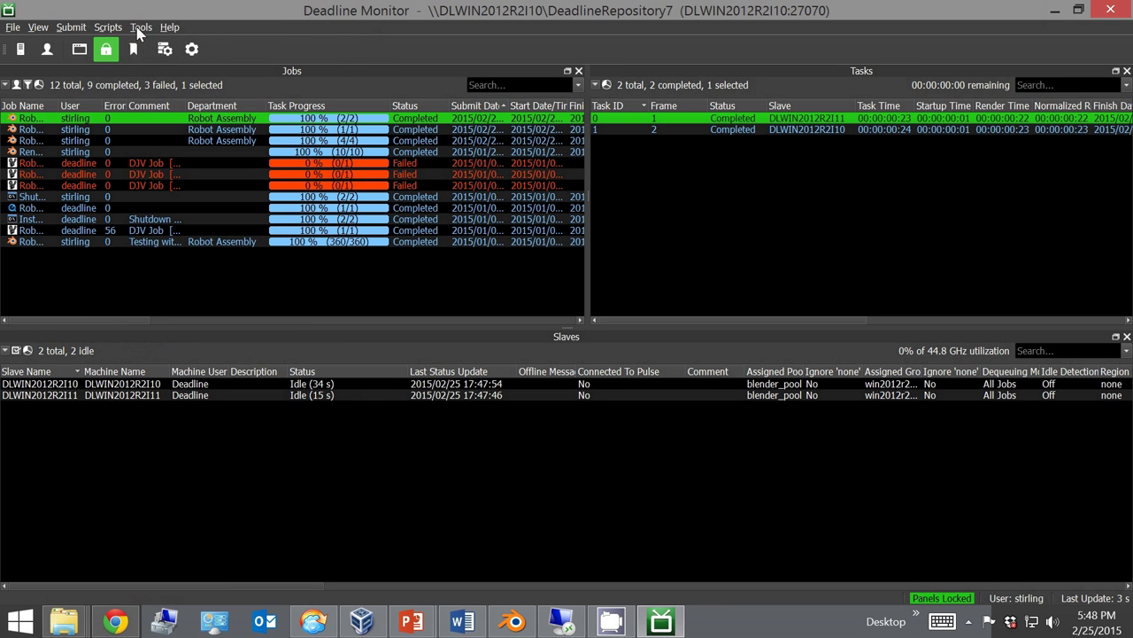
Enable Super User Mode from the Tools menu and view the newly unlocked tools.
left_click(139, 29)
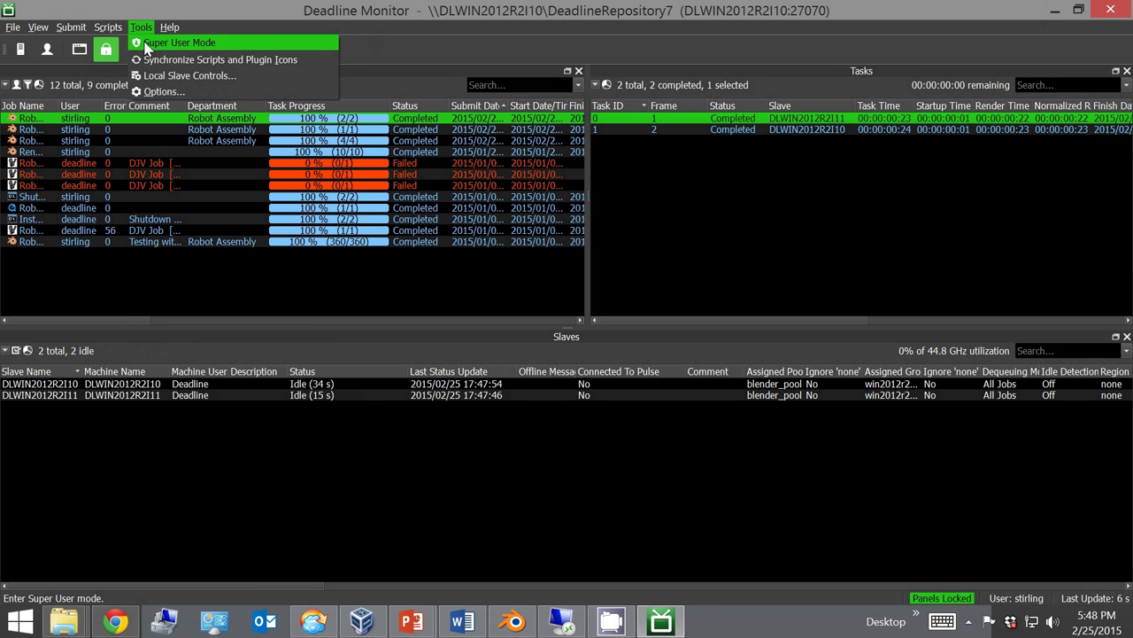
left_click(146, 42)
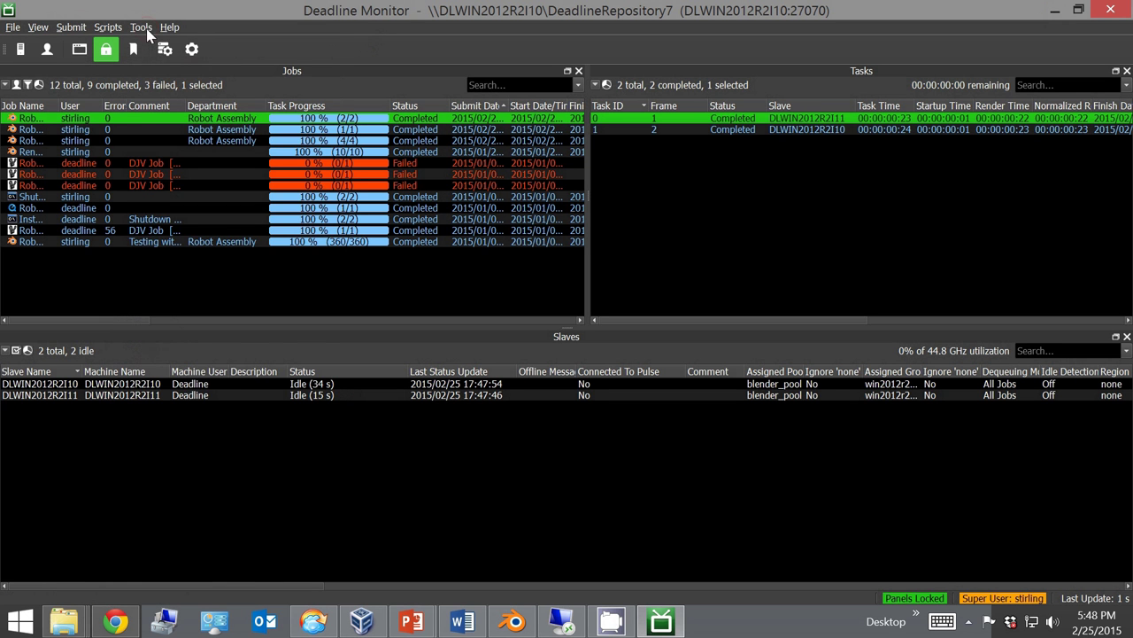
left_click(141, 27)
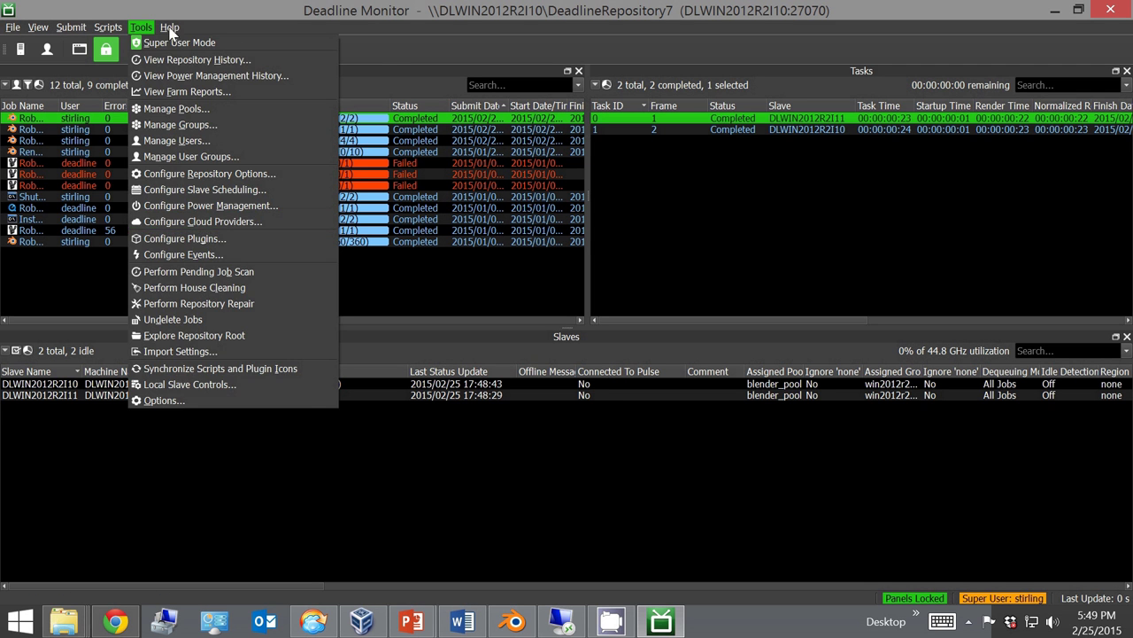
Open the Slave Reports for slave DLWIN2012R2I10.
left_click(139, 32)
left_click(139, 31)
left_click(139, 32)
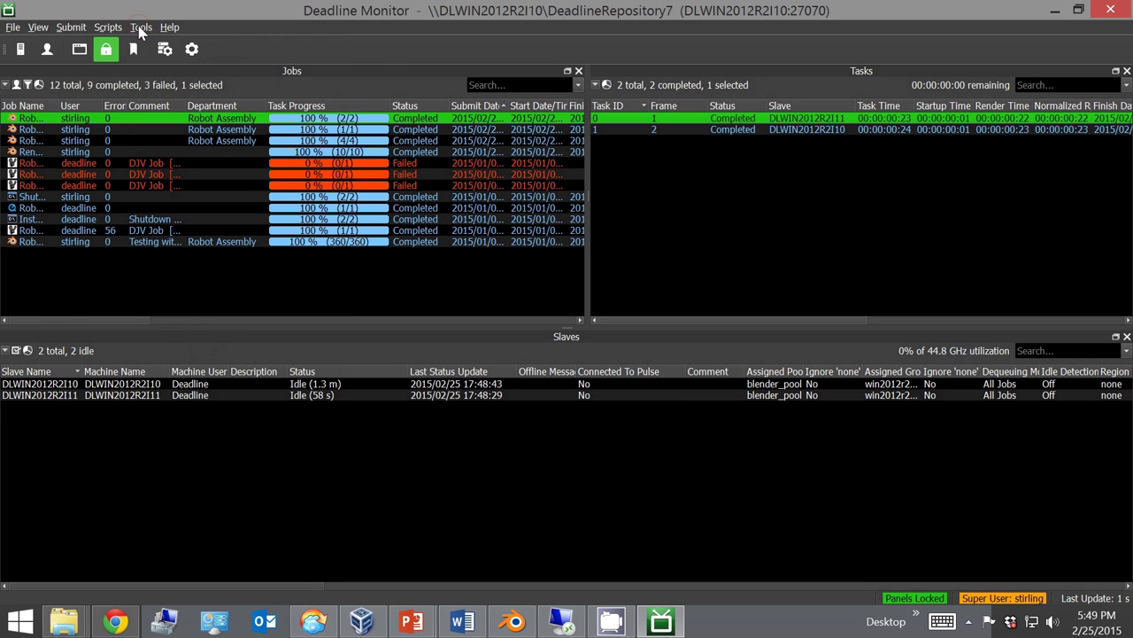
left_click(189, 385)
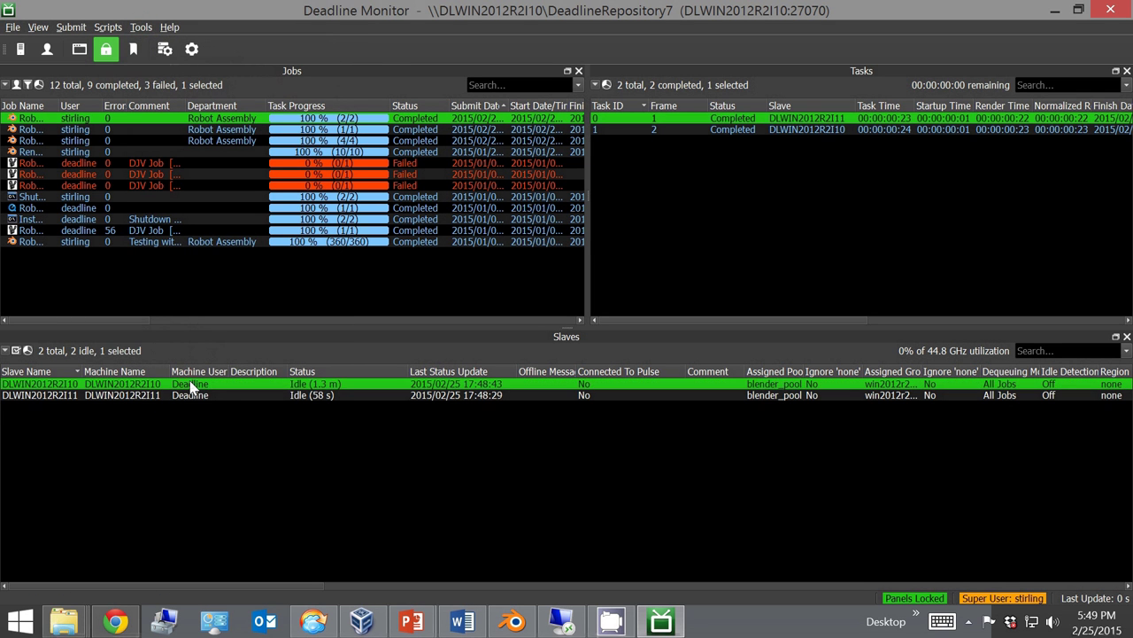
right_click(189, 386)
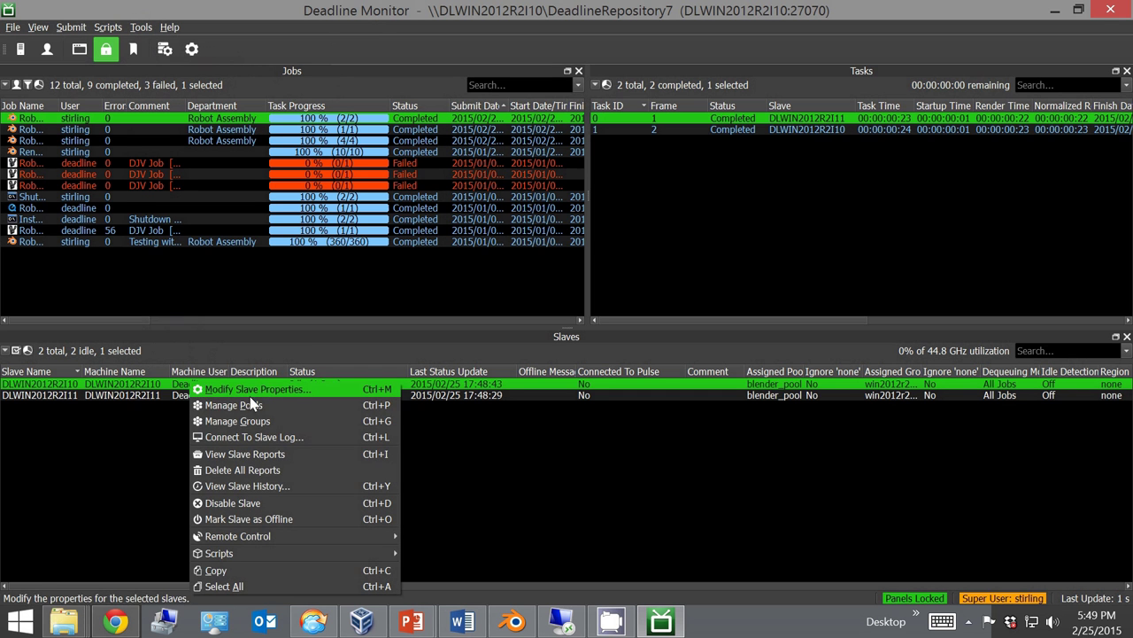
left_click(259, 455)
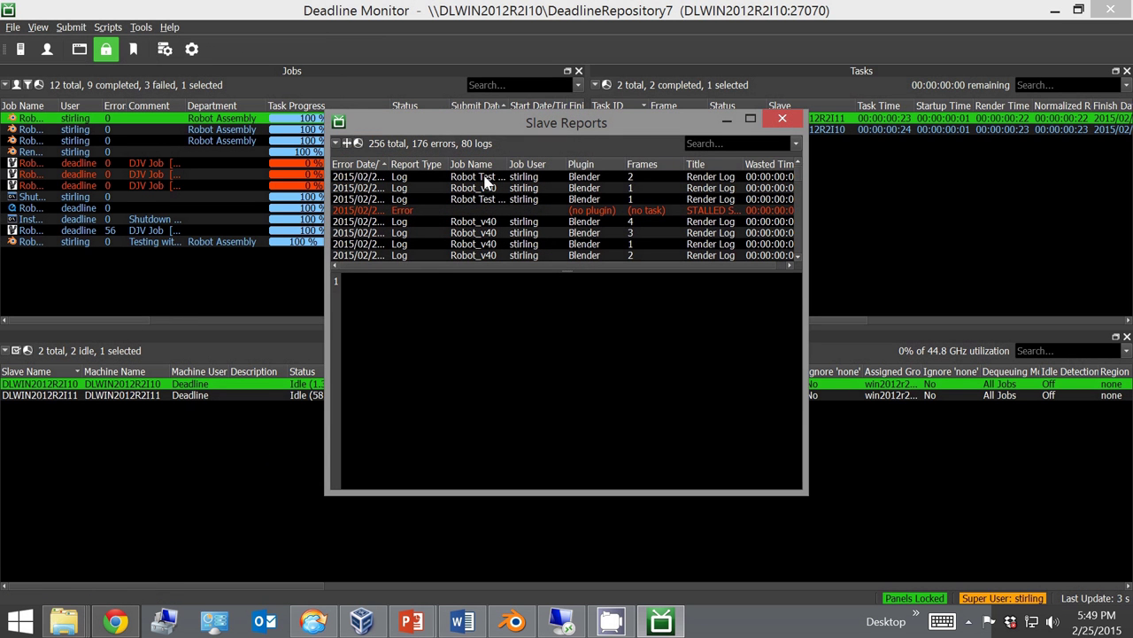
Read the first report's render log, close Slave Reports, and return to PowerPoint.
left_click(485, 178)
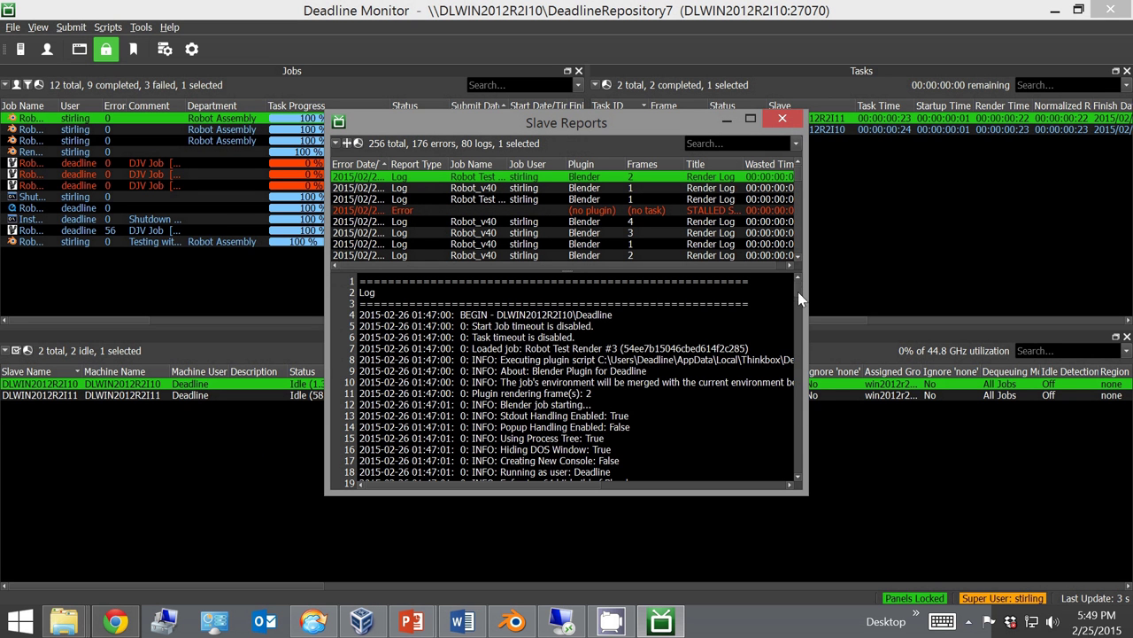
mouse_move(796, 292)
left_mouse_down()
mouse_move(799, 469)
mouse_move(799, 282)
left_mouse_up()
left_click(785, 121)
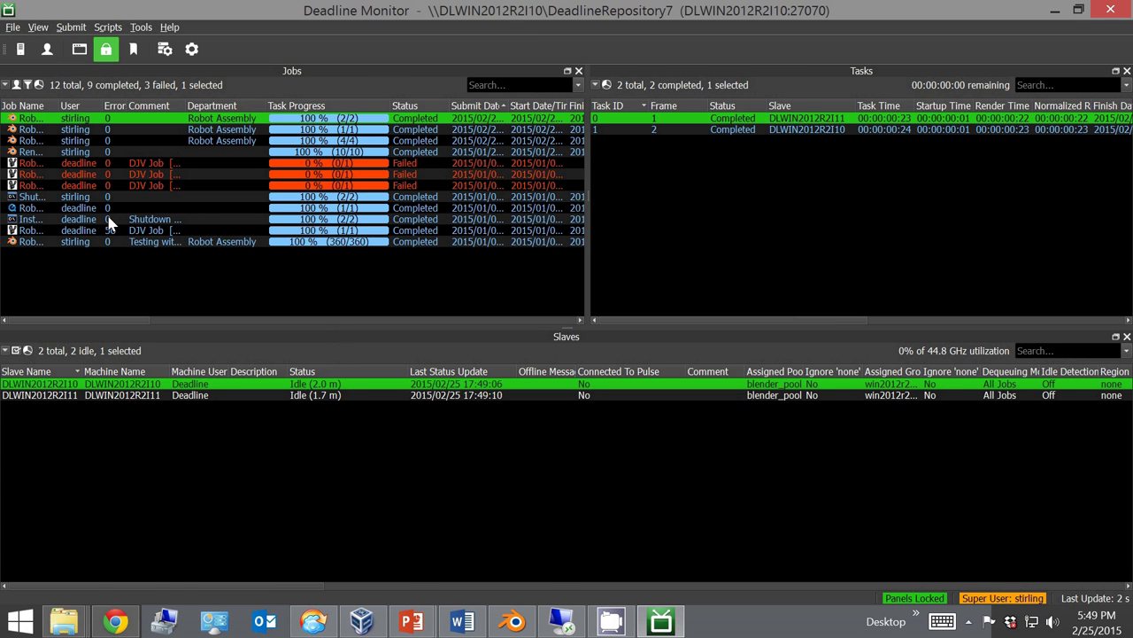
key("alt+Tab")
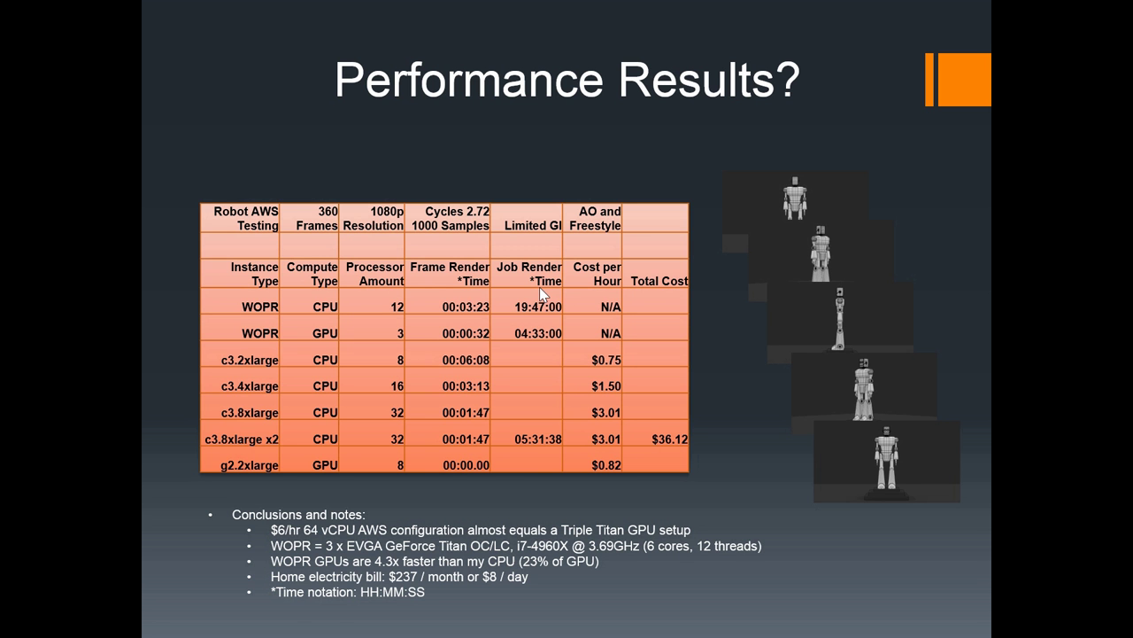
Jump back from Performance Results? to the Cloud Rendering With Cycles title slide.
key("Home")
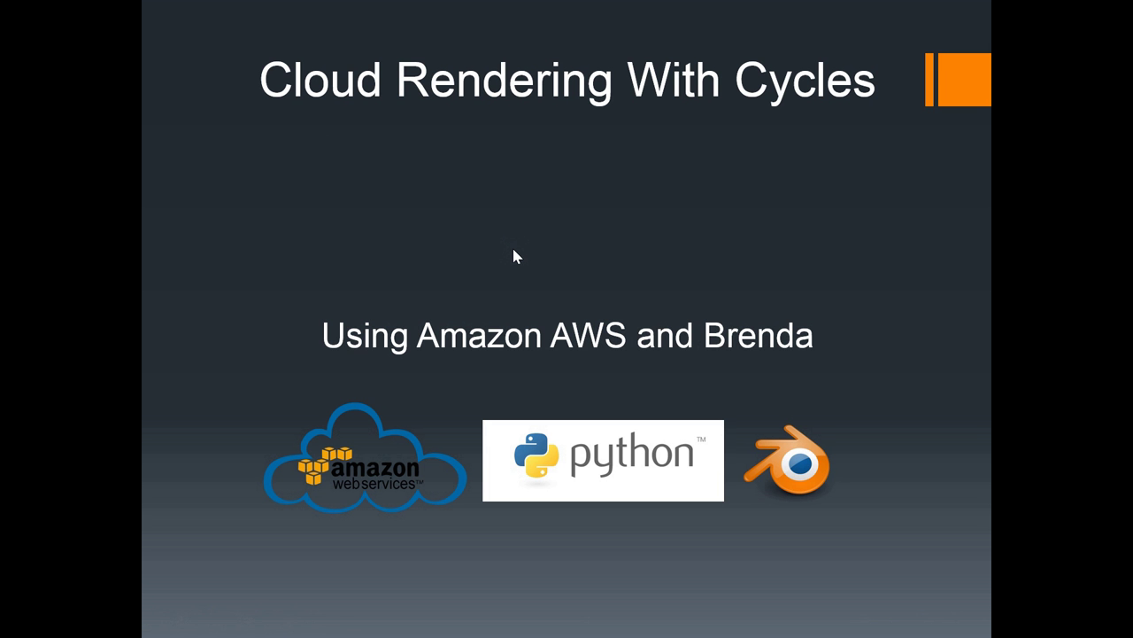
Advance the slideshow to the What is Brenda? slide.
key("Right")
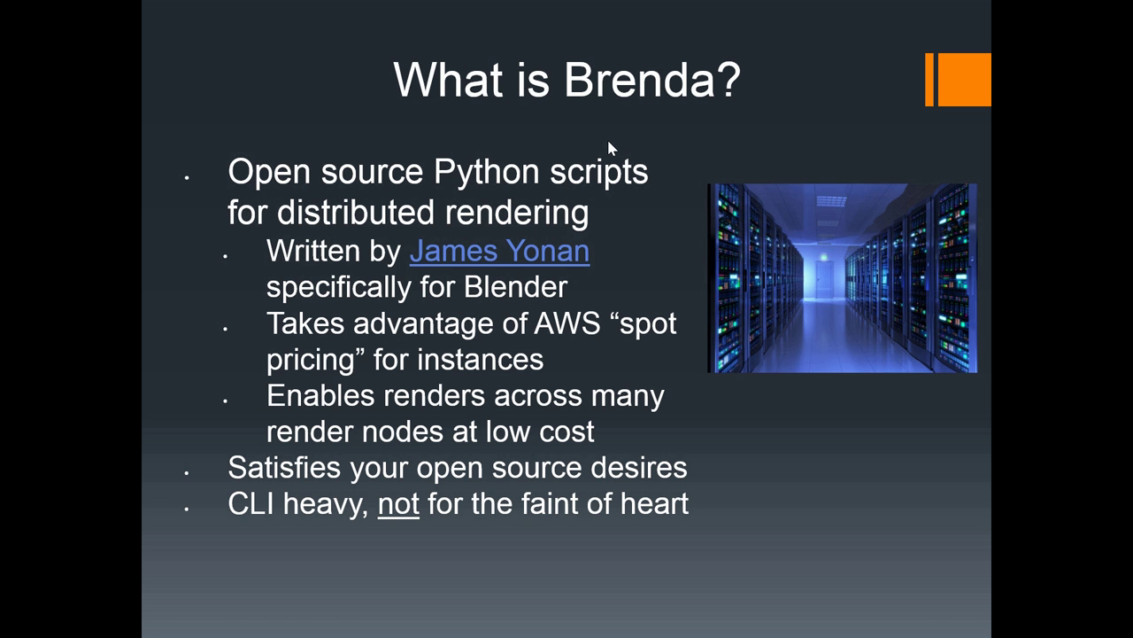
Advance the slideshow to the Simplified Brenda Configuration Steps slide.
left_click(523, 158)
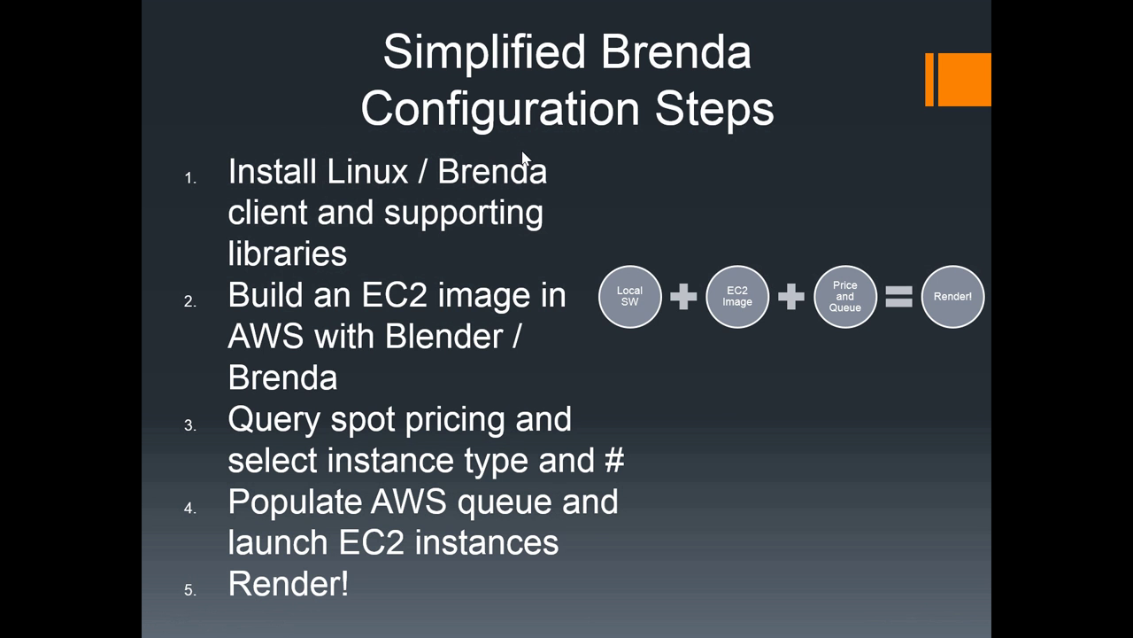
Advance to the More AWS Concepts and *nix Software Concepts slide.
left_click(485, 174)
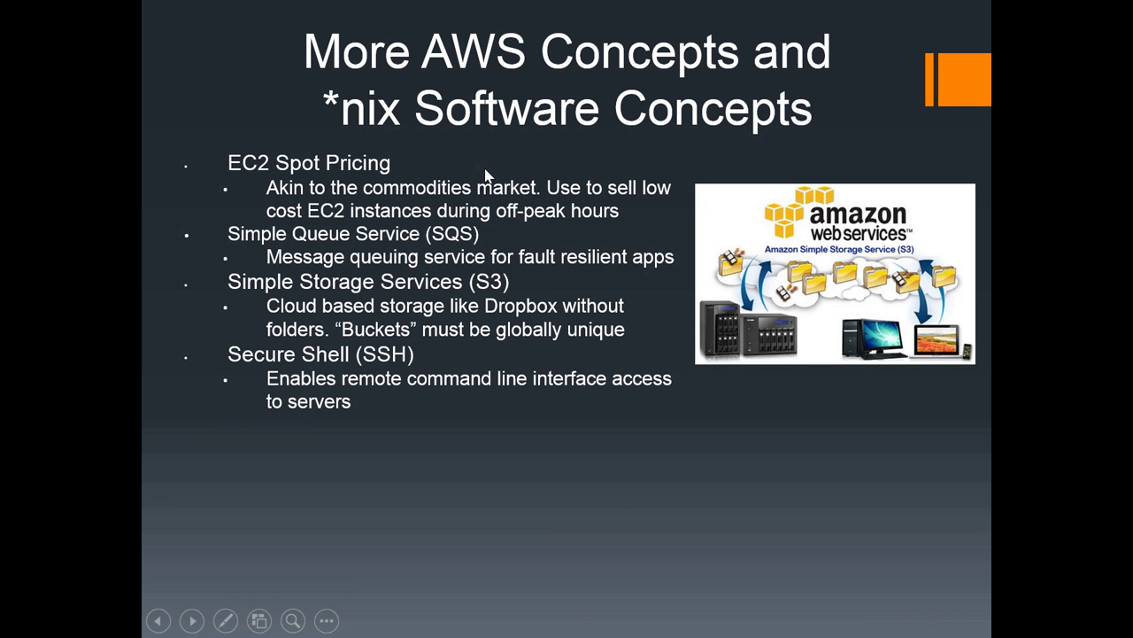
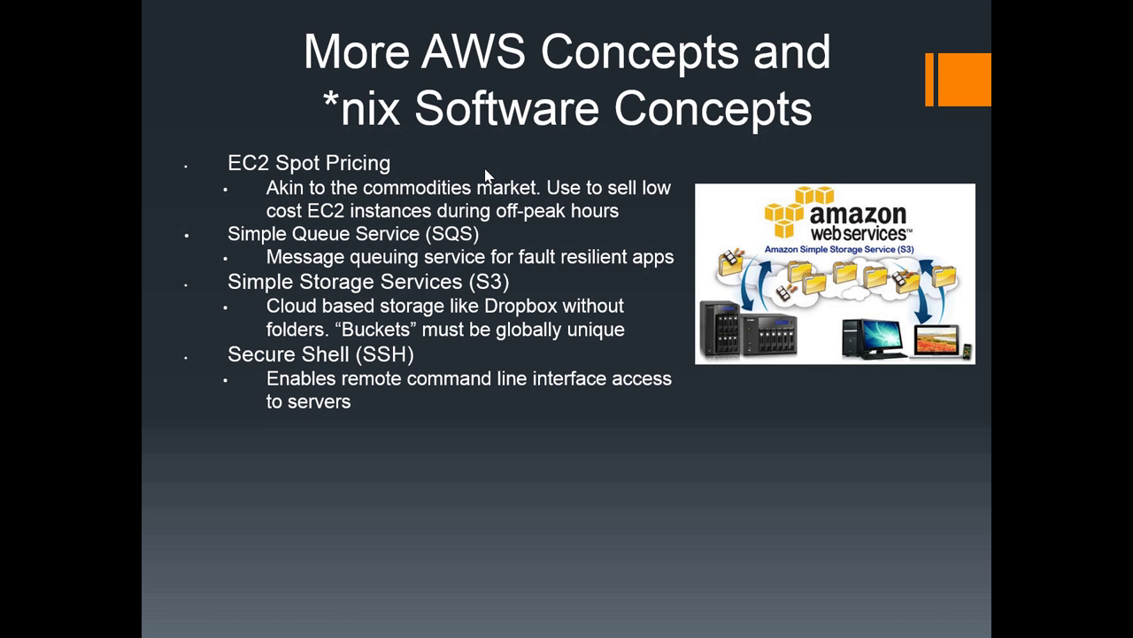
Advance the slideshow to the Brenda Application Tools slide listing brenda-work, brenda-run and brenda-node.
left_click(407, 180)
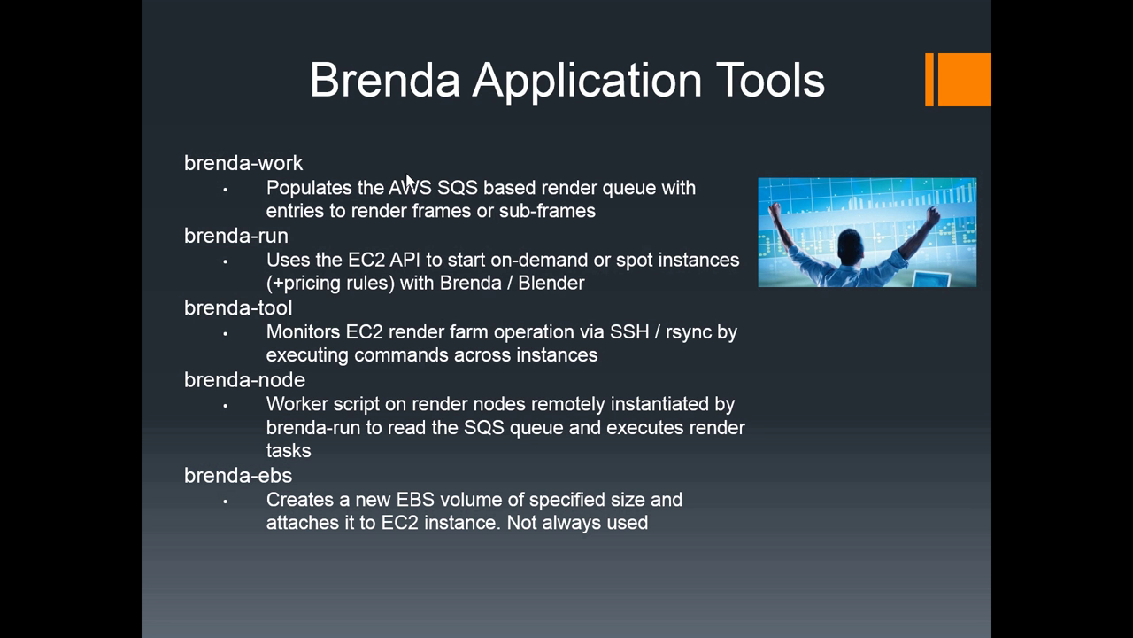
Advance to the Brenda Client Installation Steps slide with the Ubuntu, s3cmd and client setup commands.
left_click(606, 280)
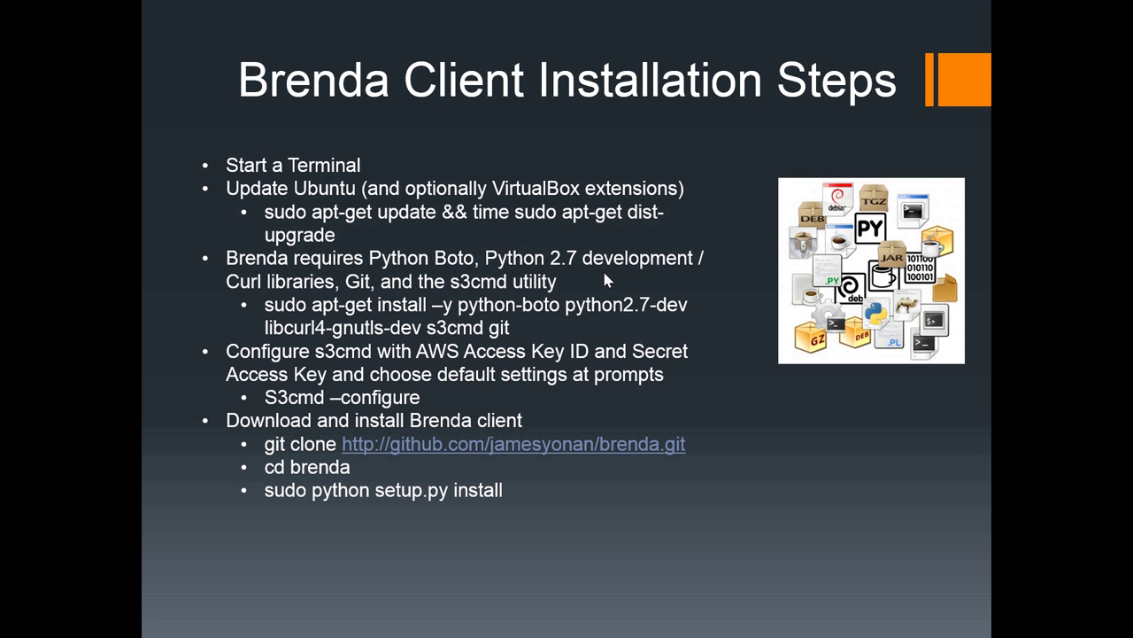
Scroll through the brenda GitHub README, then return to the BrendaPro Installing Brenda forum topics.
key("alt+Tab")
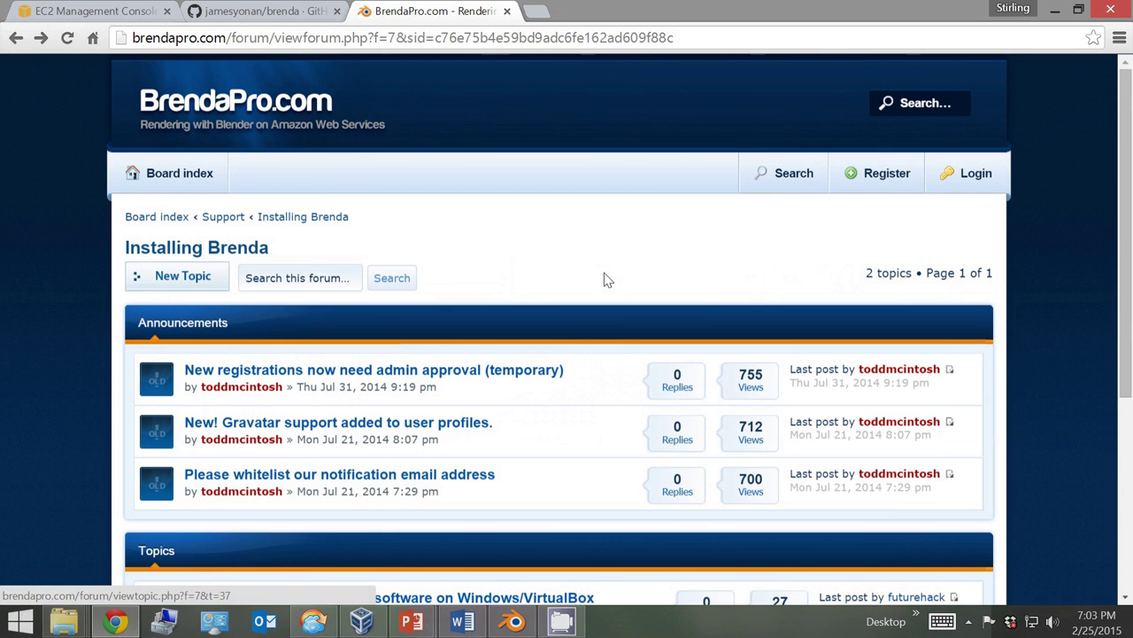
left_click(312, 14)
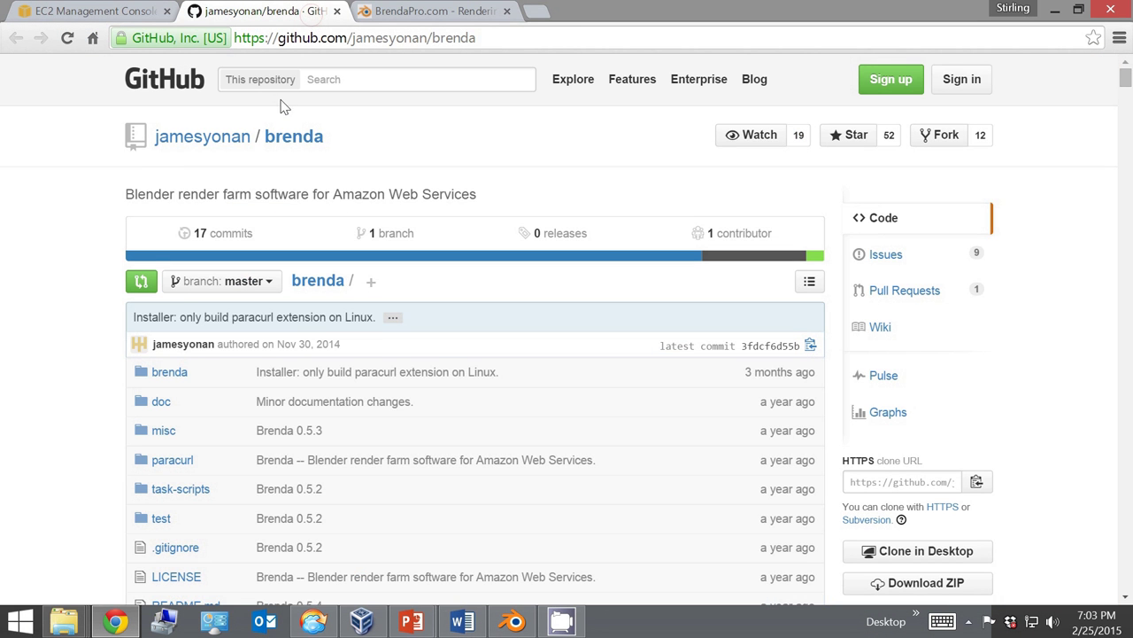
scroll(89, 261, "down", 5)
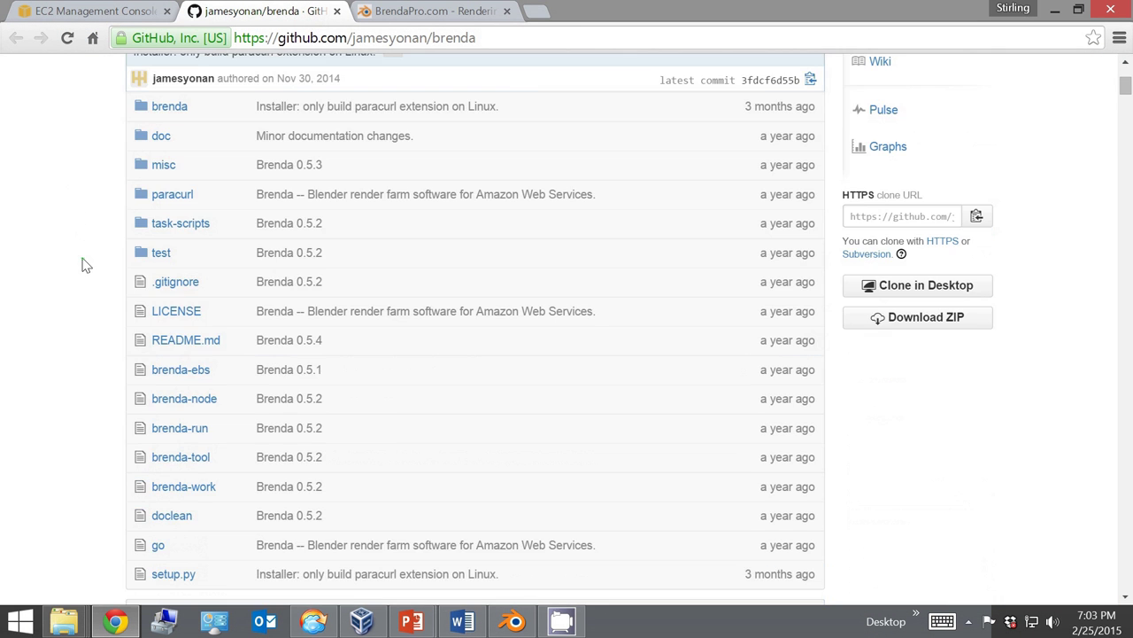
scroll(81, 257, "down", 3)
scroll(428, 478, "down", 7)
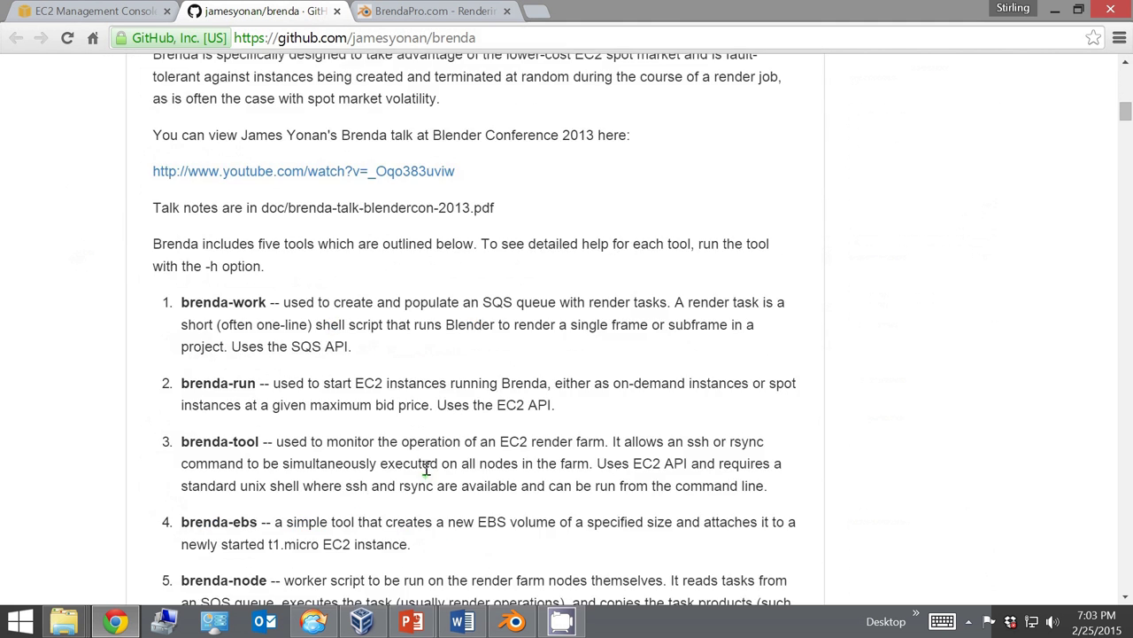
scroll(425, 474, "up", 3)
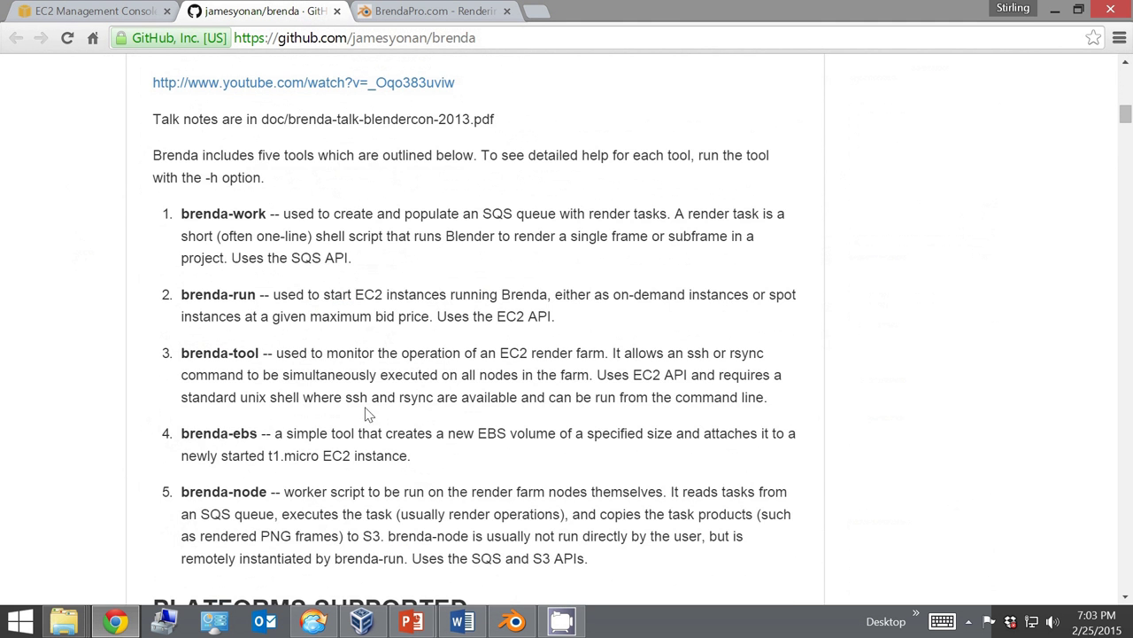
scroll(368, 382, "up", 3)
scroll(369, 379, "up", 5)
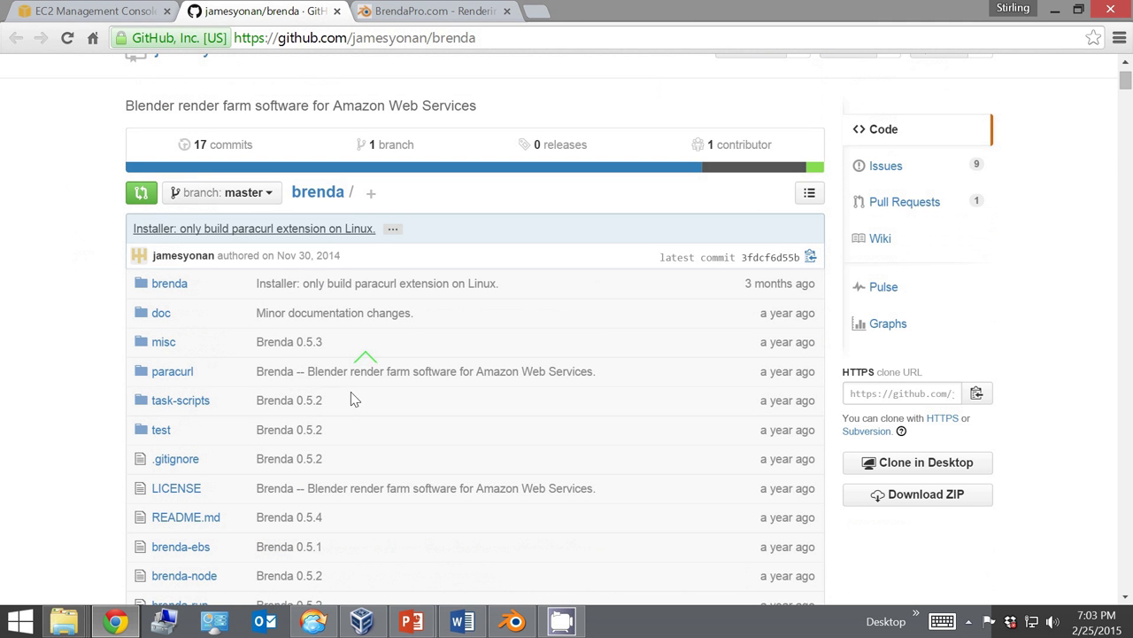
left_click(431, 11)
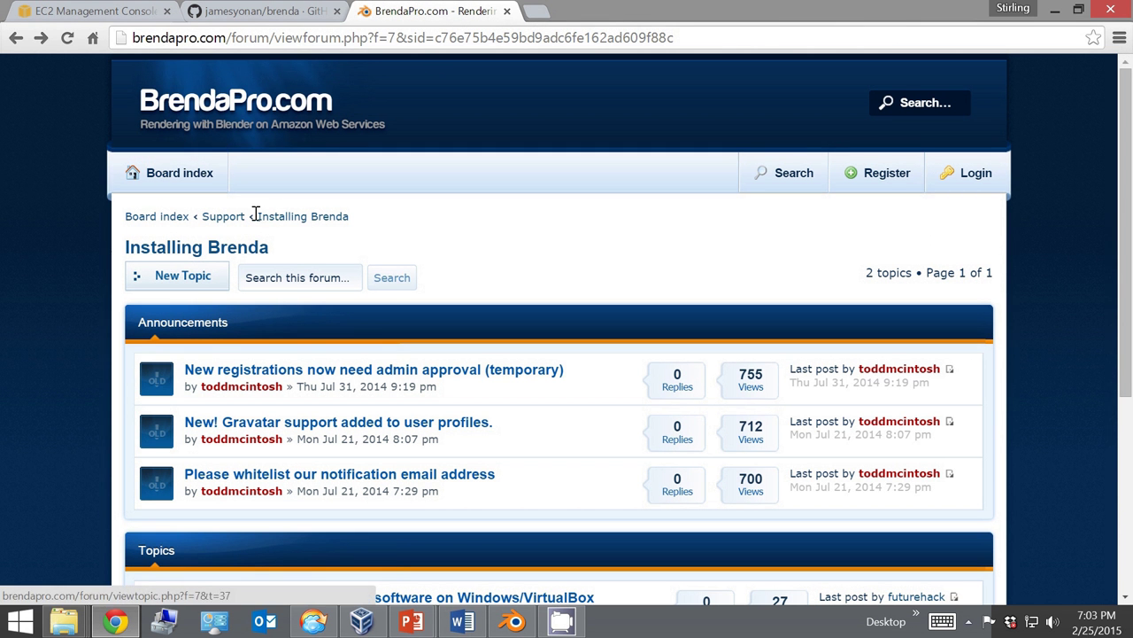
scroll(354, 279, "down", 4)
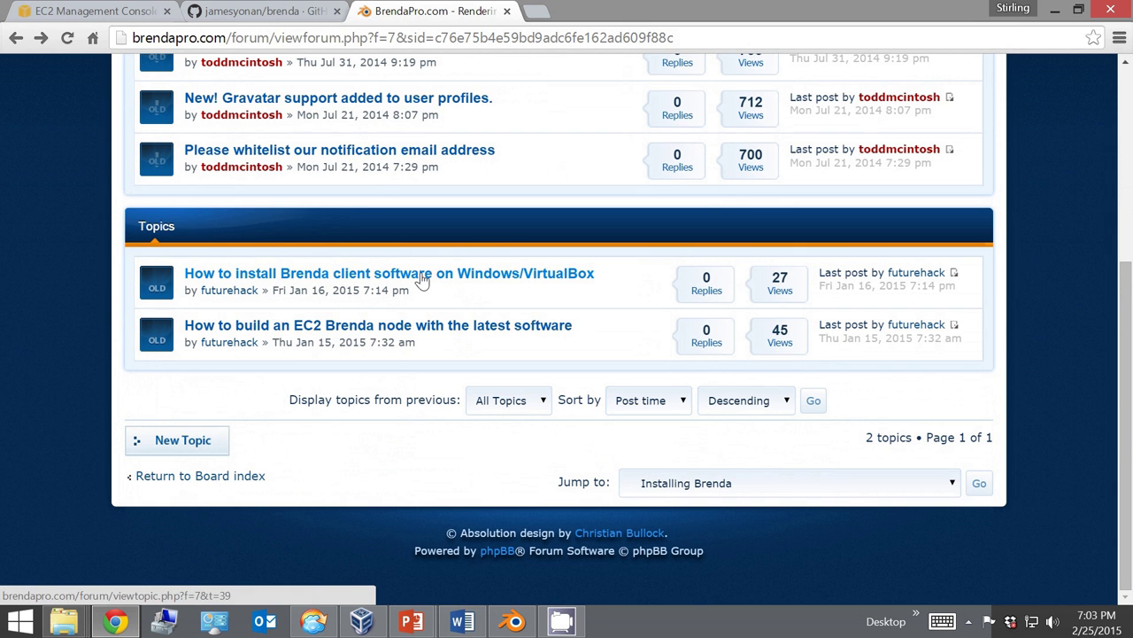
Return to the slideshow showing the Preparing S3 for Brenda slide.
key("alt+Tab")
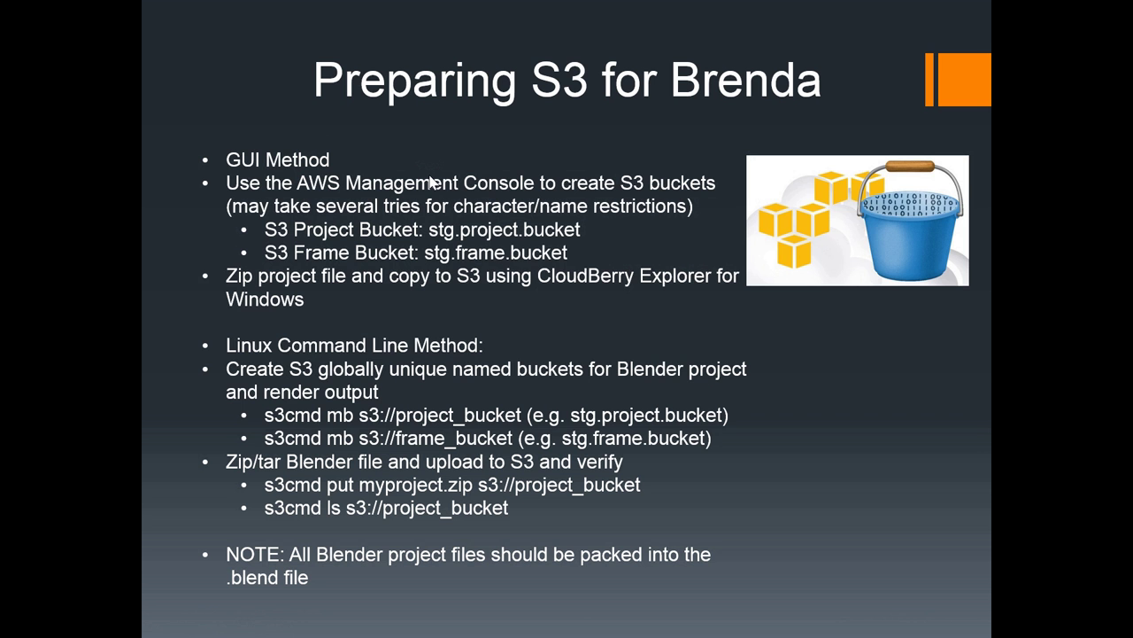
Check stg.frame.bucket and stg.project.bucket in the S3 console, then bring up CloudBerry Explorer.
key("alt+Tab")
key("alt+Tab")
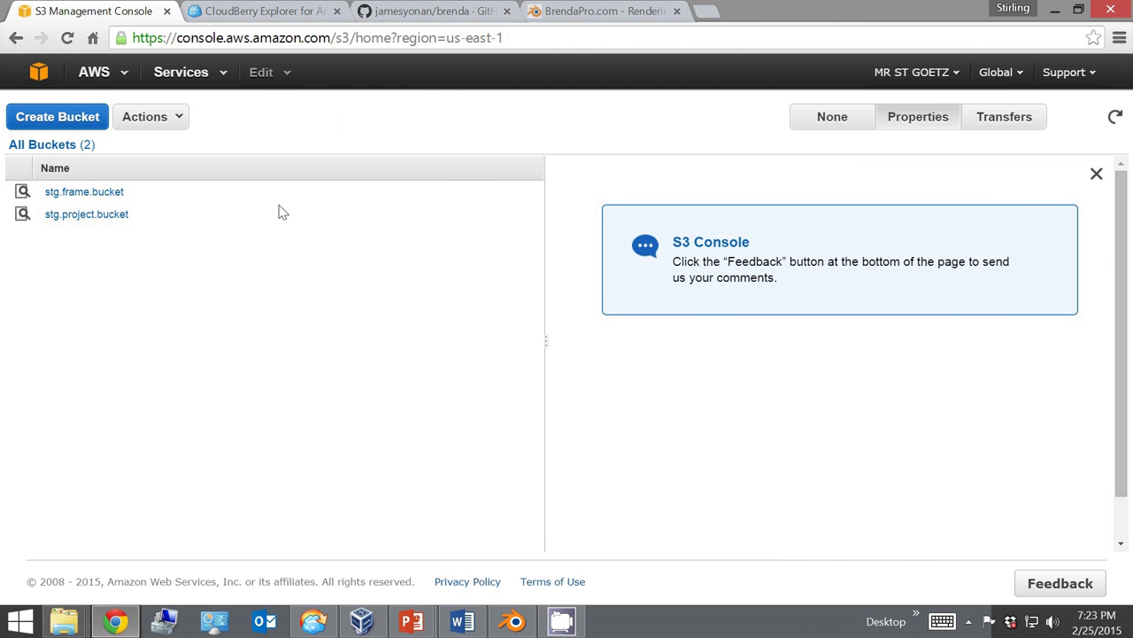
left_click(85, 76)
left_click(171, 77)
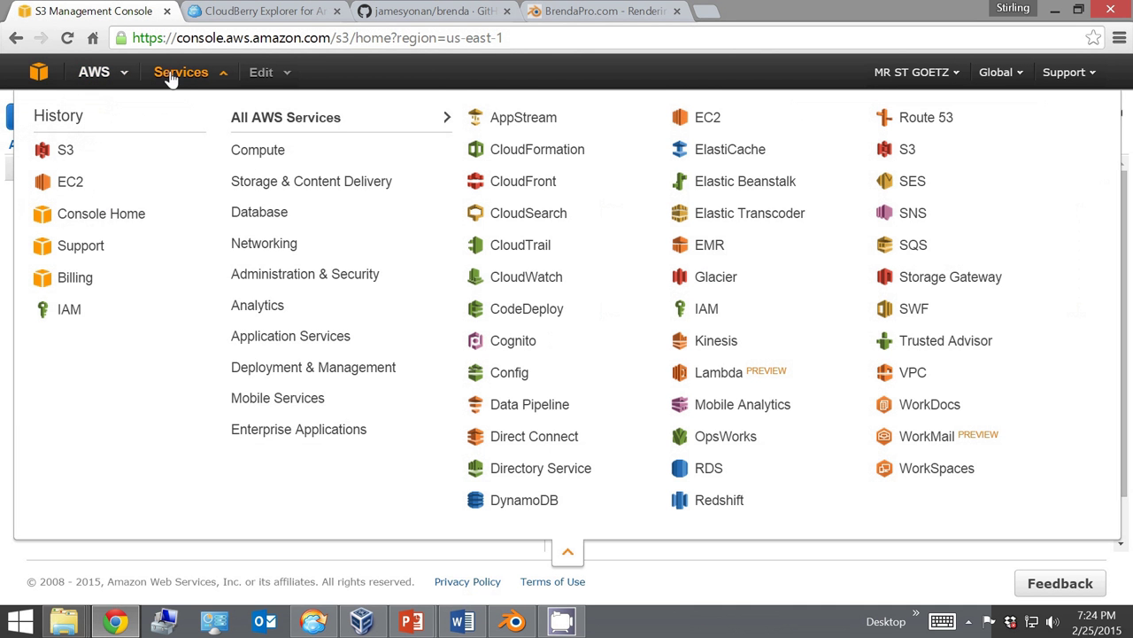
left_click(908, 150)
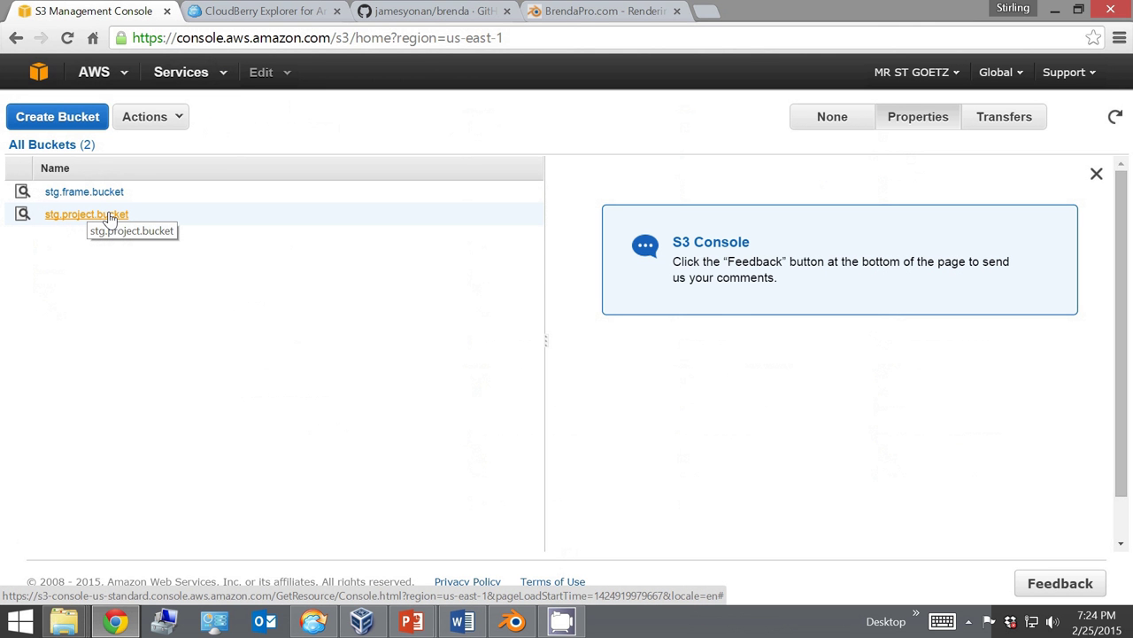
left_click(237, 11)
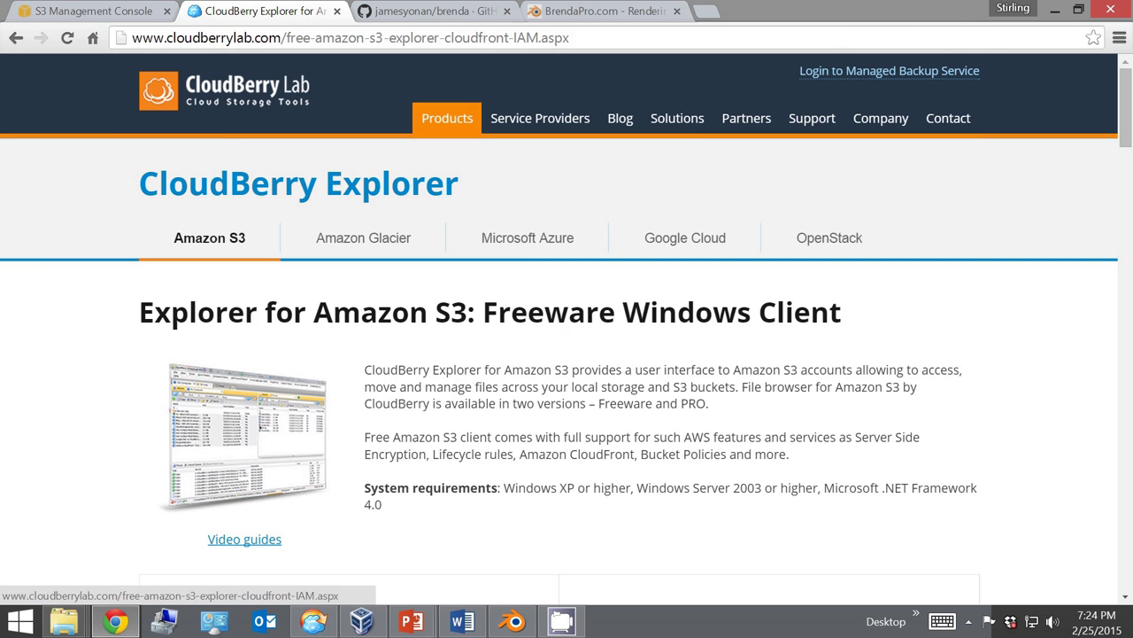
left_click(314, 621)
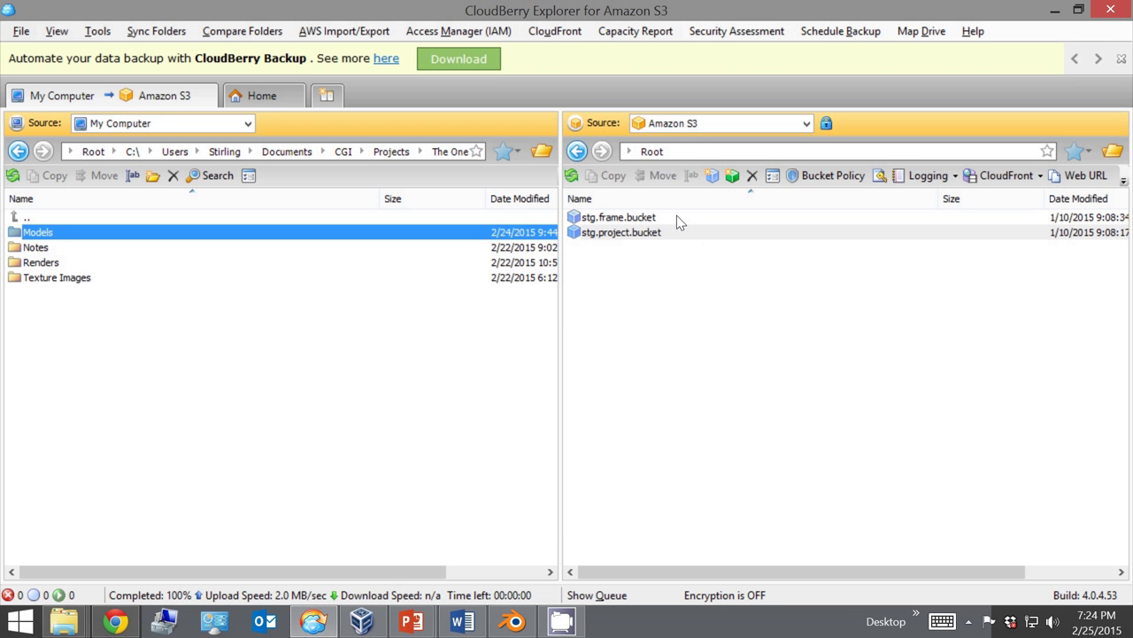
Drag RingOfPower_TurnTable_v08.zip into stg.project.bucket, decline re-copying it, and go up a level.
double_click(600, 232)
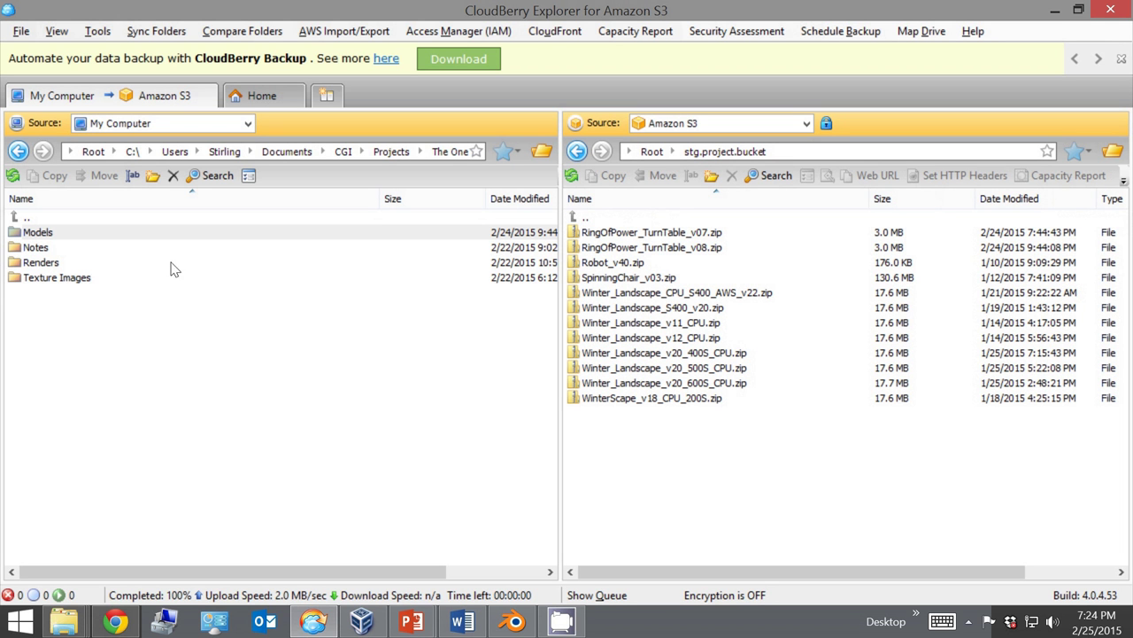
double_click(44, 234)
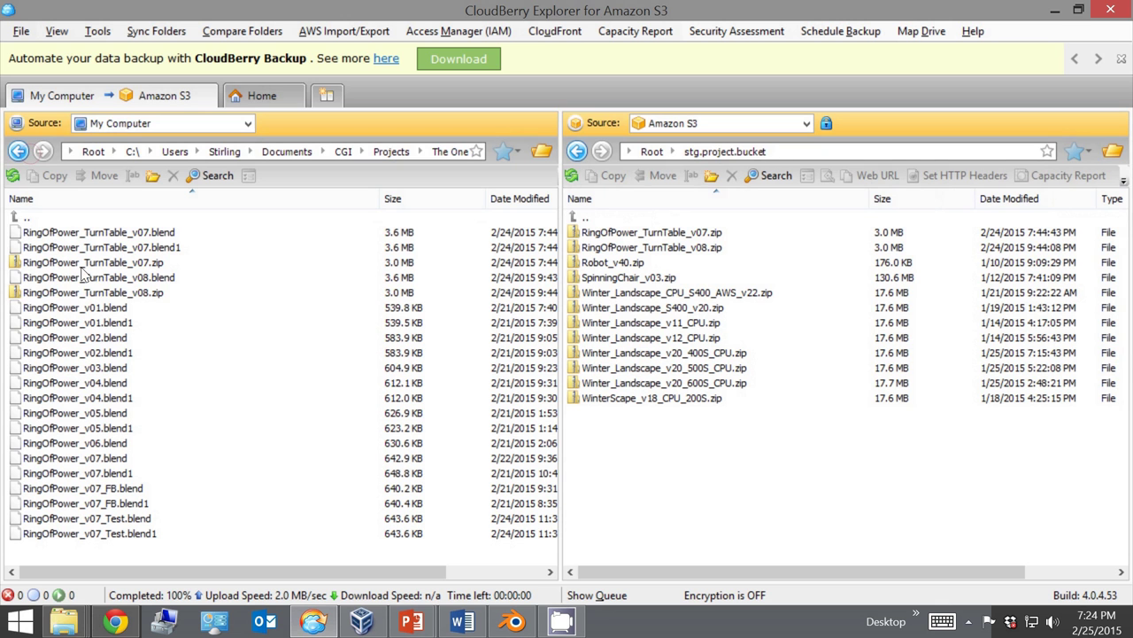
left_click(71, 294)
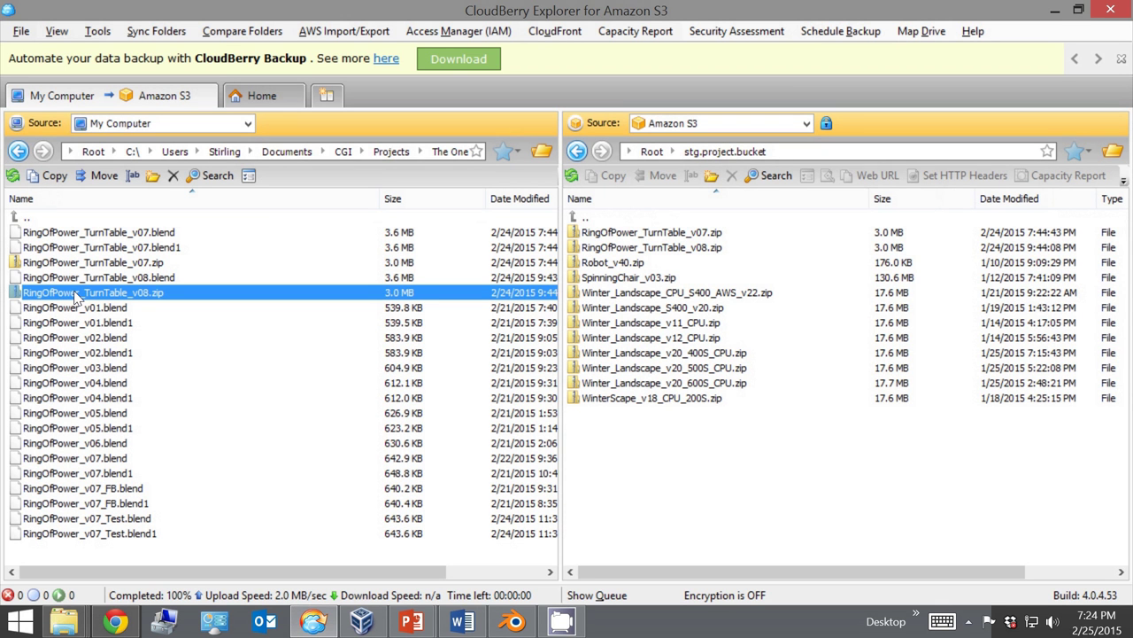
left_click_drag(75, 297, 837, 472)
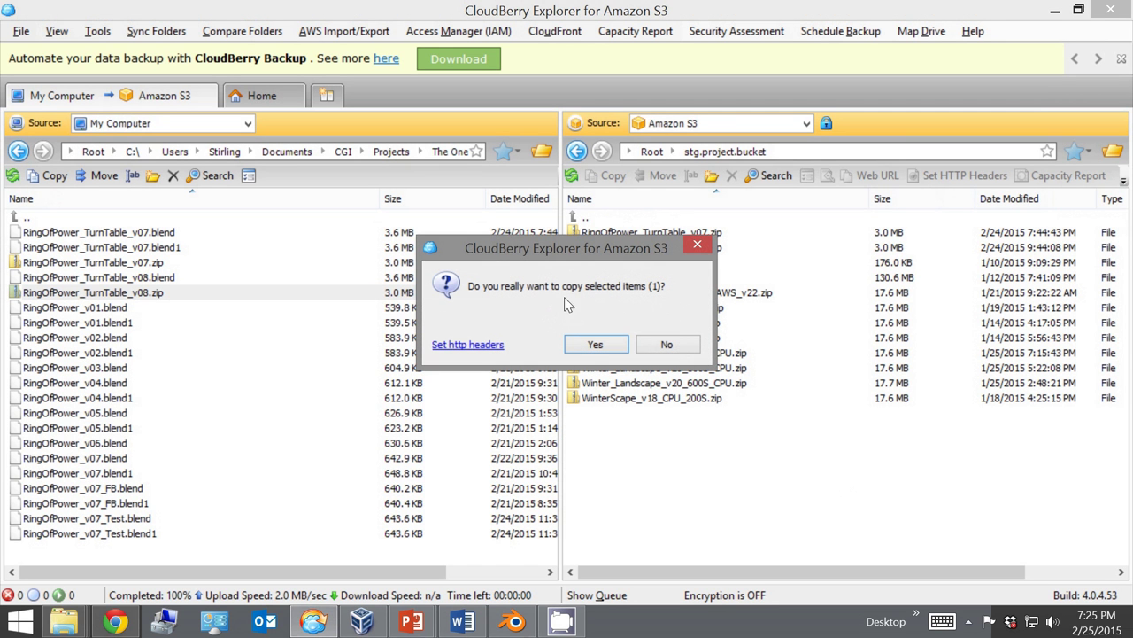
left_click(681, 346)
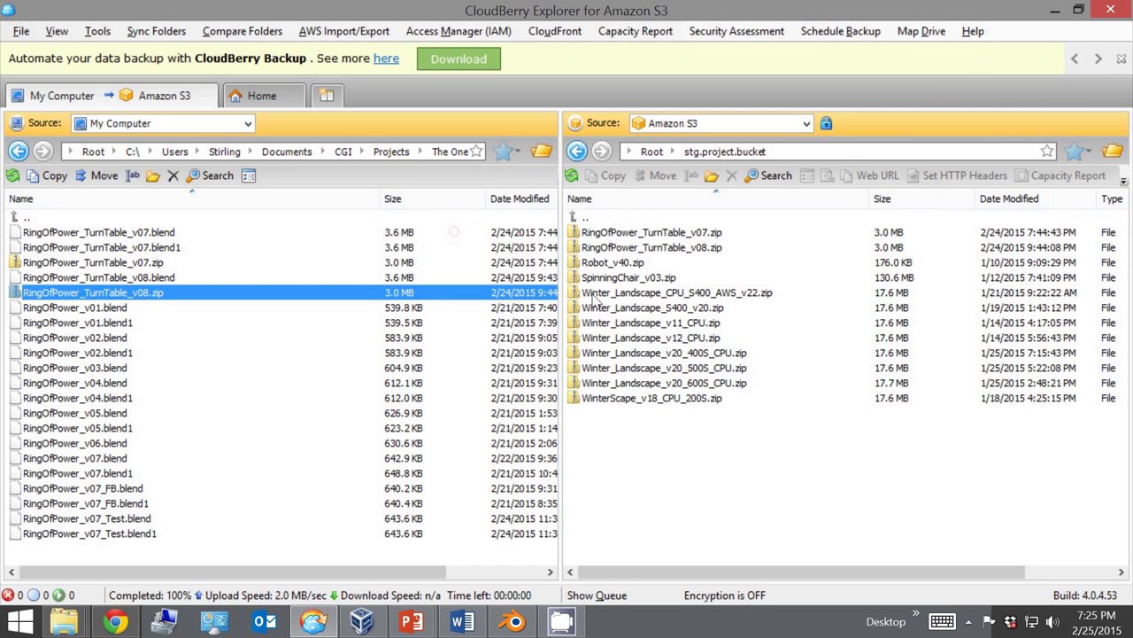
left_click(576, 222)
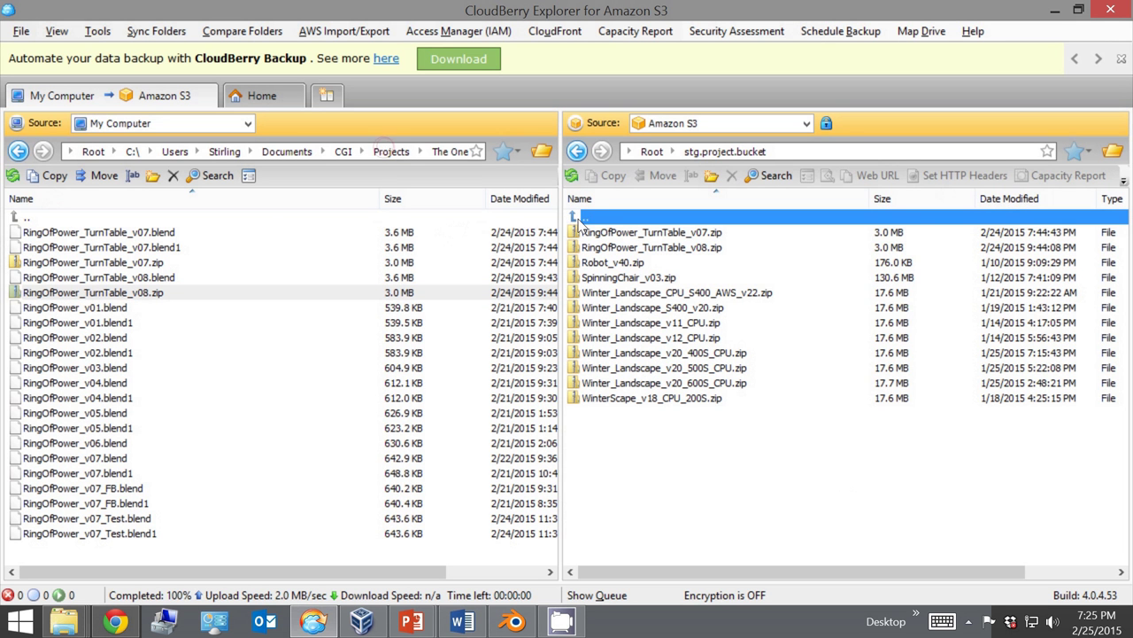
Open stg.frame.bucket's rendered frames and the local Renders > Render5 folder side by side.
double_click(591, 223)
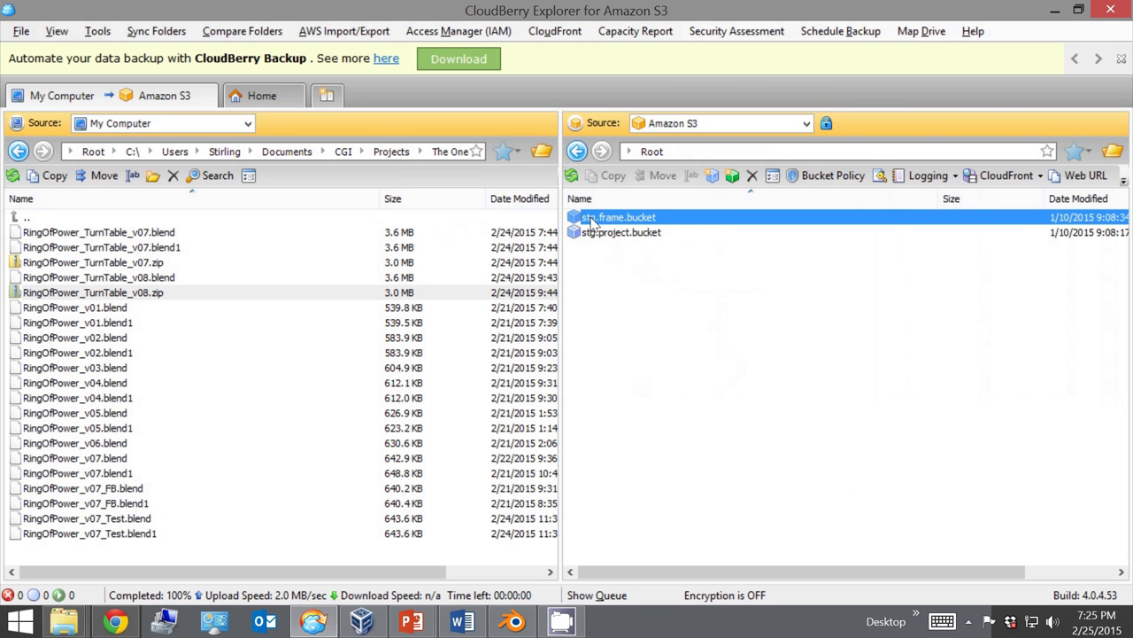
double_click(591, 219)
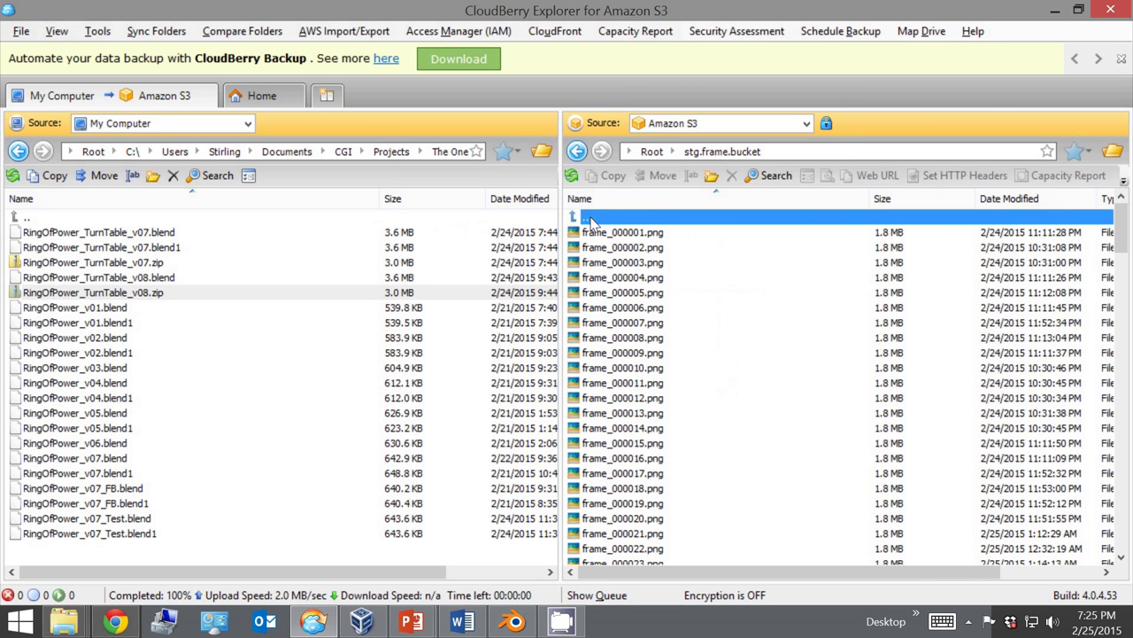
key("Down")
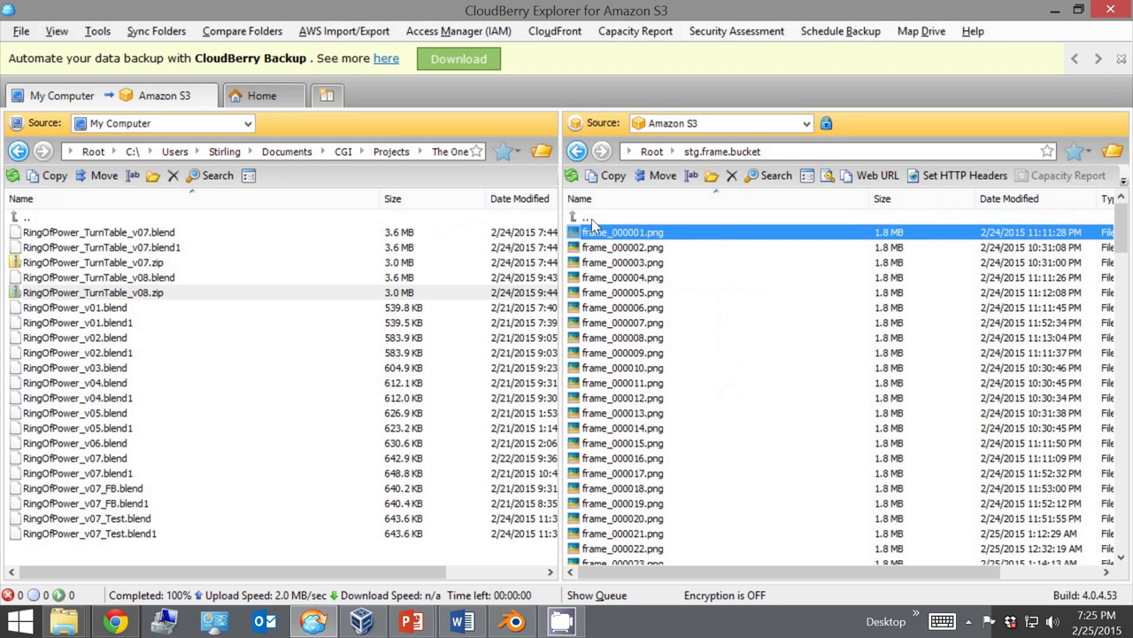
double_click(24, 217)
left_click(40, 263)
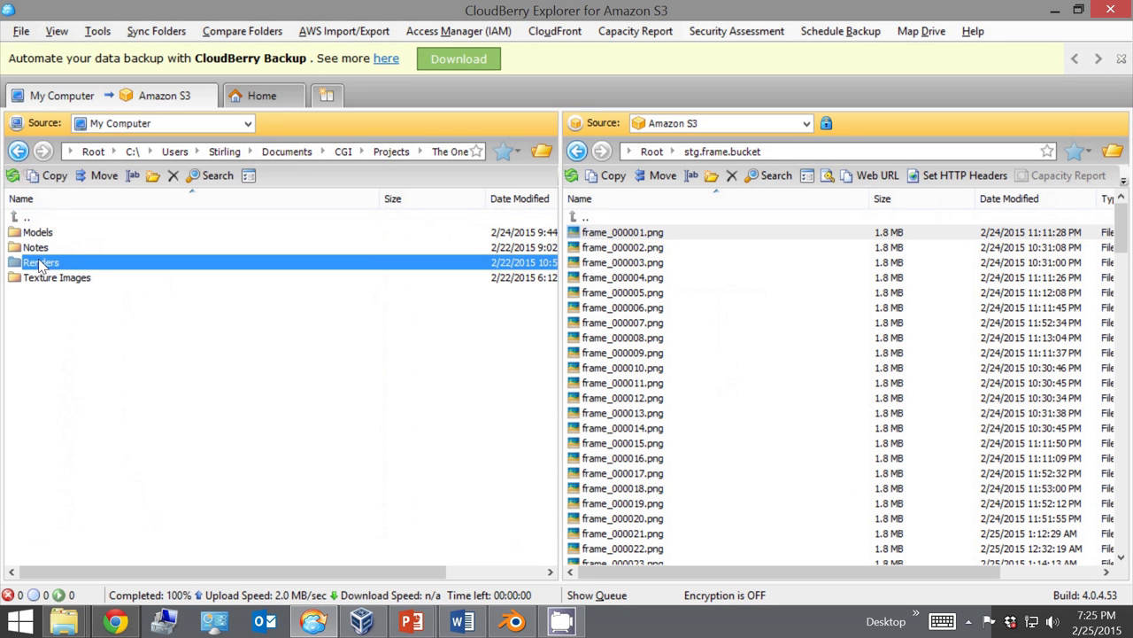
double_click(42, 263)
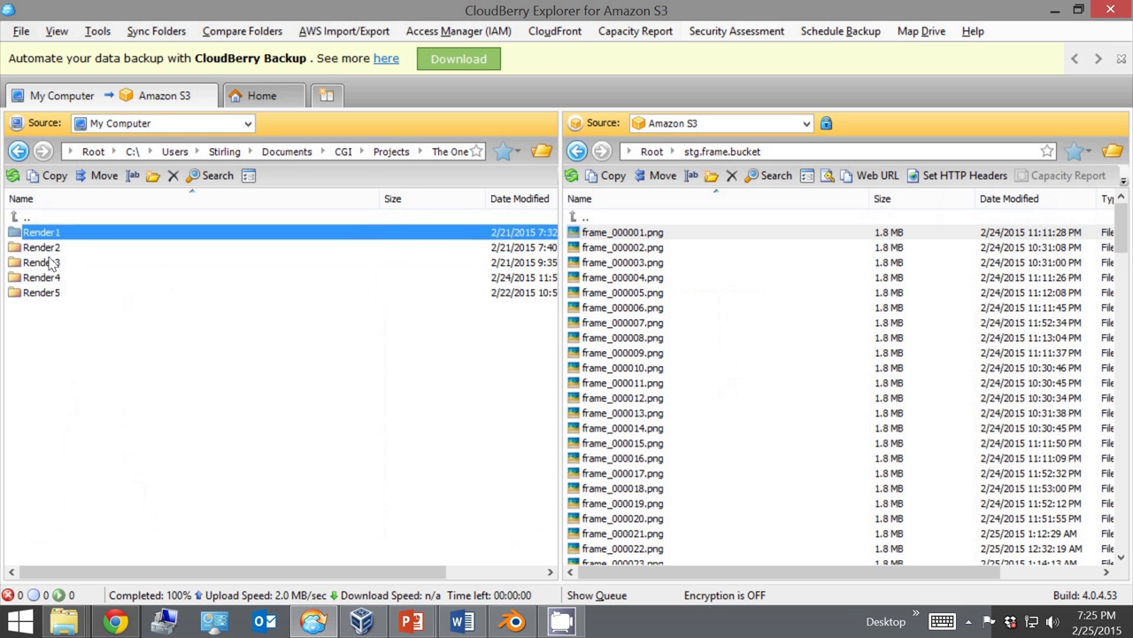
key("Down")
key("Down")
key("Down")
key("Down")
key("Return")
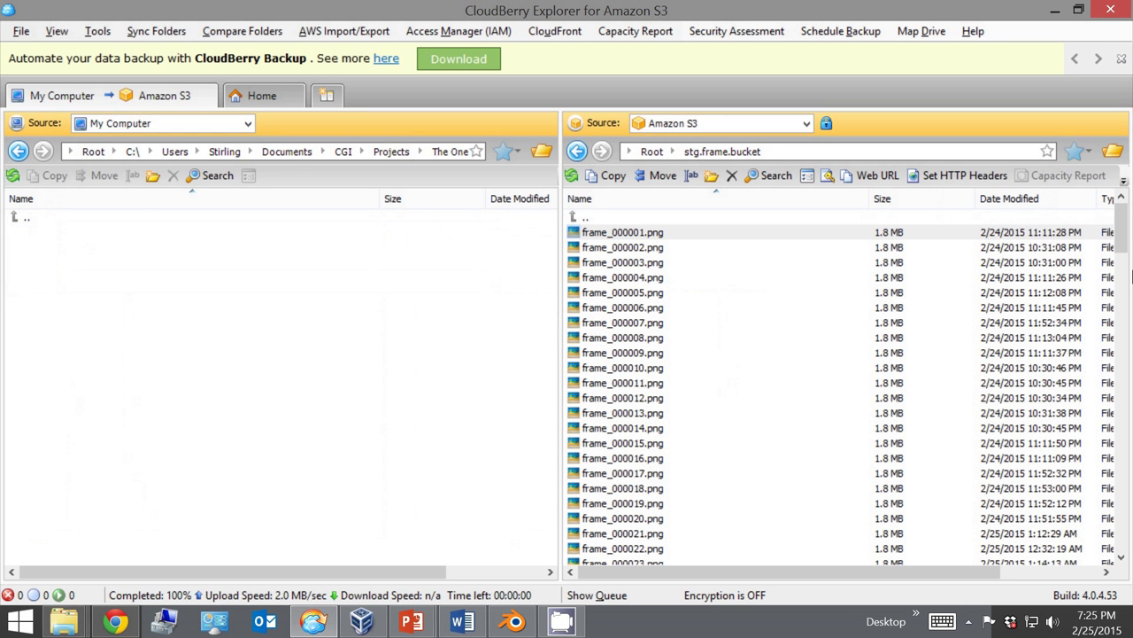
Select all rendered frames in stg.frame.bucket from frame_000001.png onward.
left_click(643, 247)
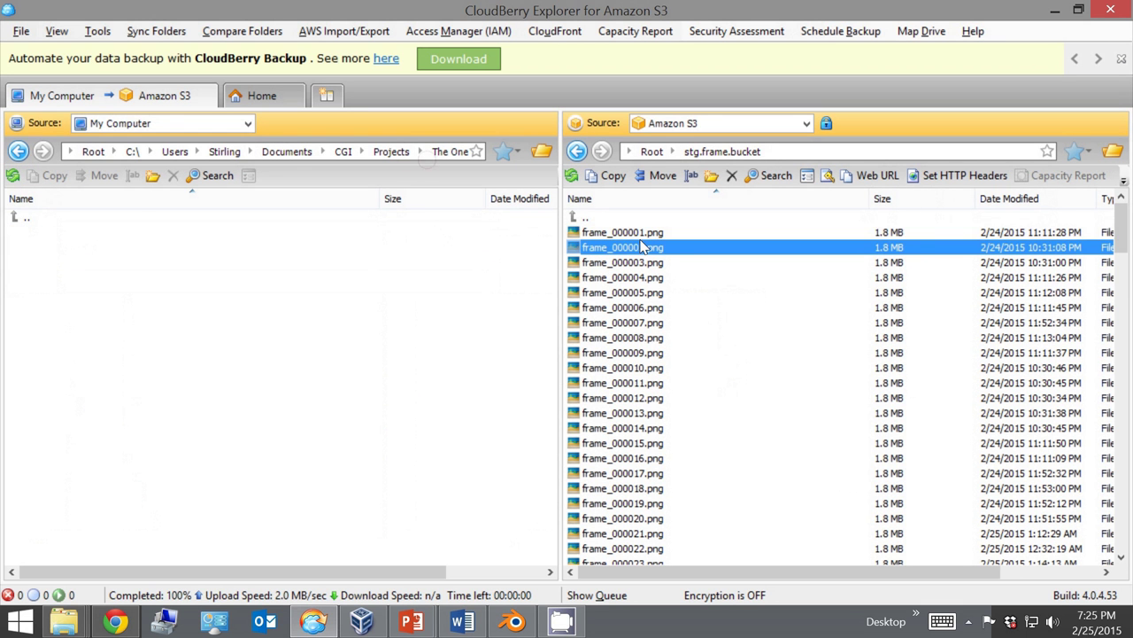
key("Home")
key("shift+End")
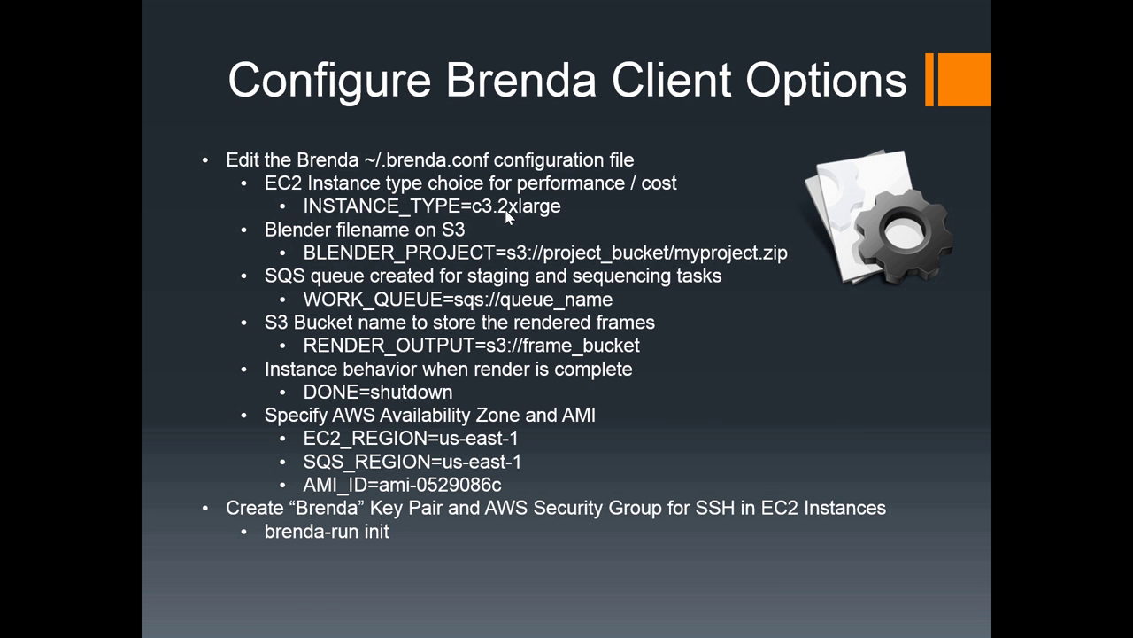
Advance to the Populate the Brenda Work Queue slide, then show the S3 Management Console.
left_click(507, 217)
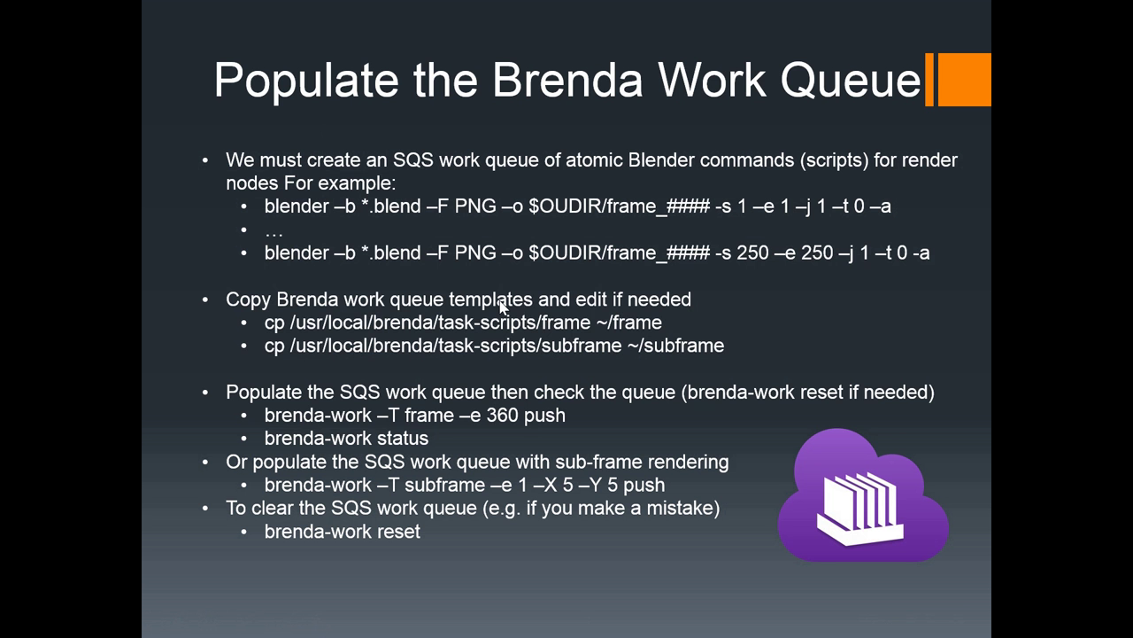
key("alt+Tab")
key("alt+Tab")
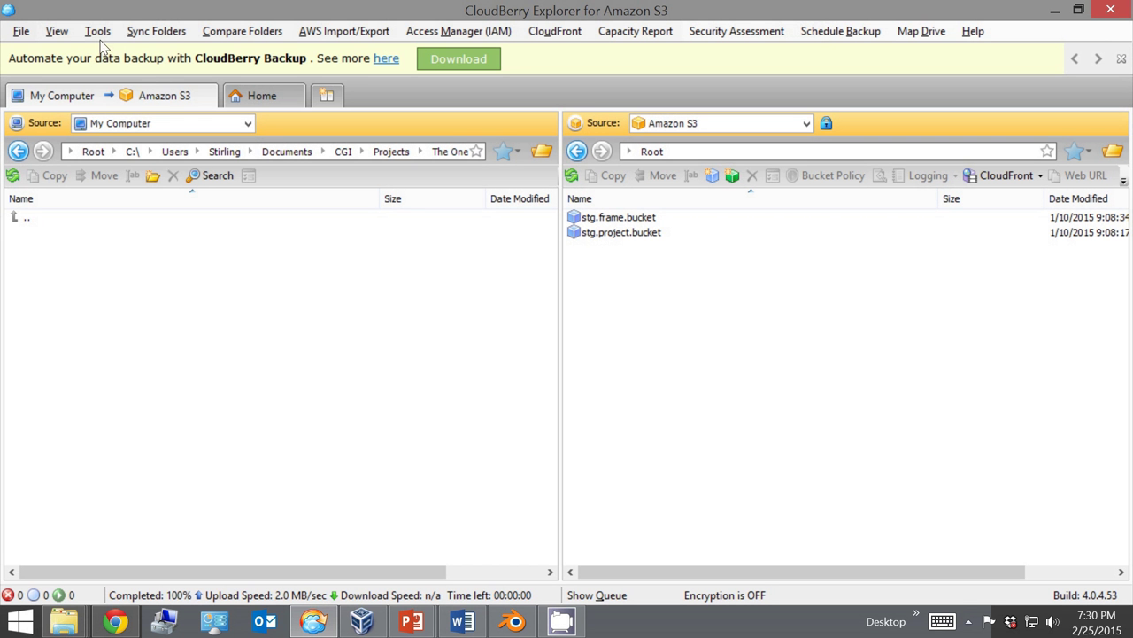
key("alt+Tab")
key("alt+Tab")
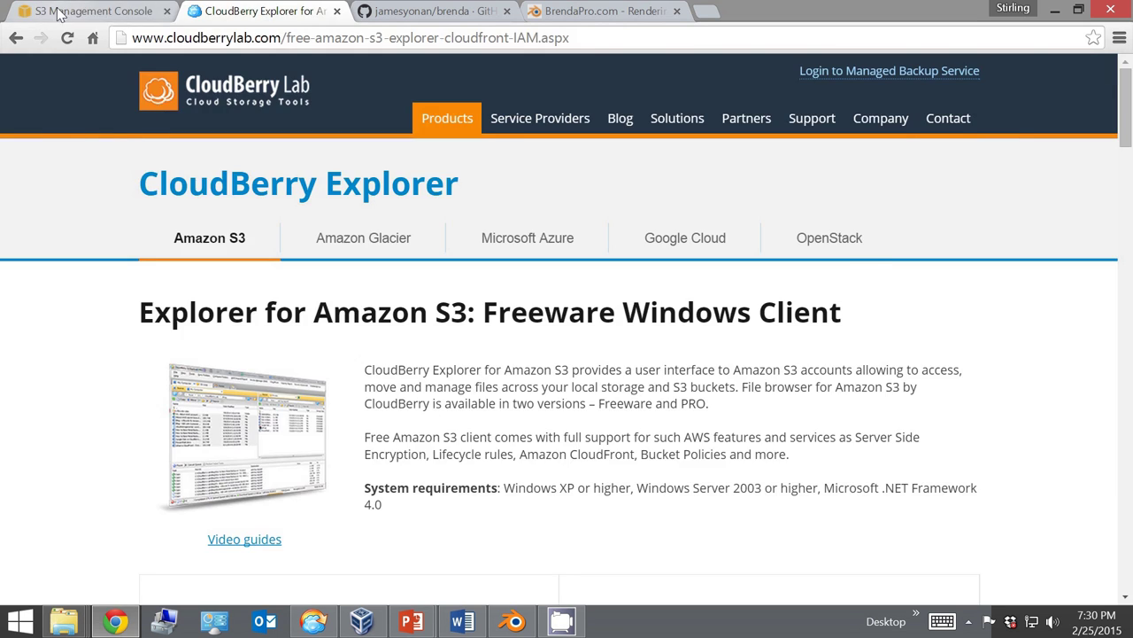
left_click(57, 12)
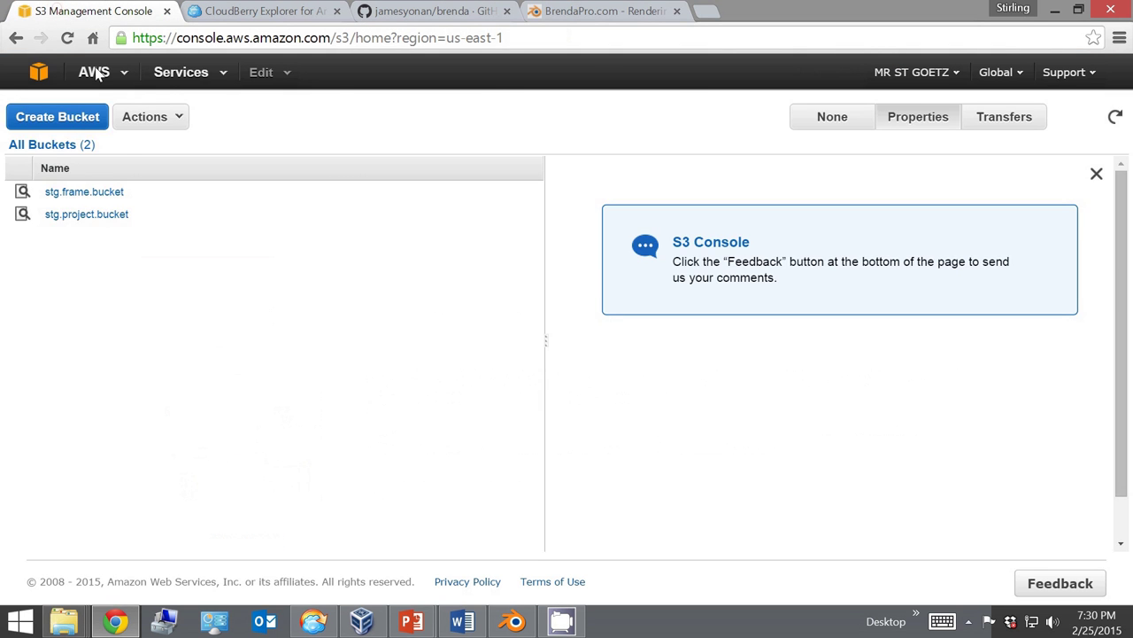
Open the SQS queue console from the AWS Services menu.
left_click(166, 73)
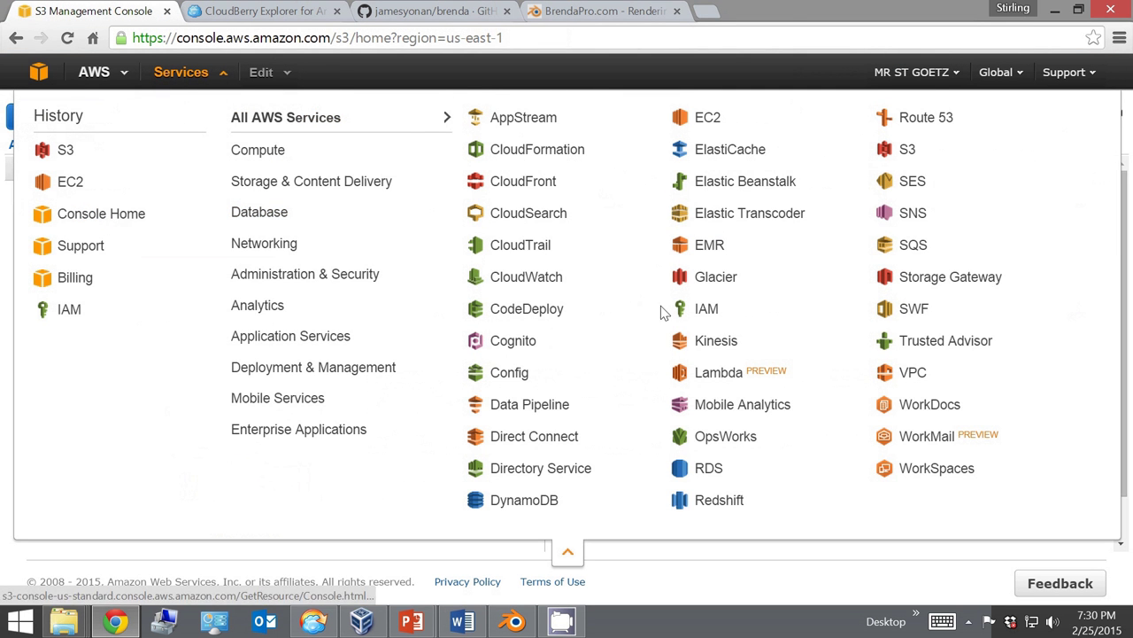
left_click(901, 246)
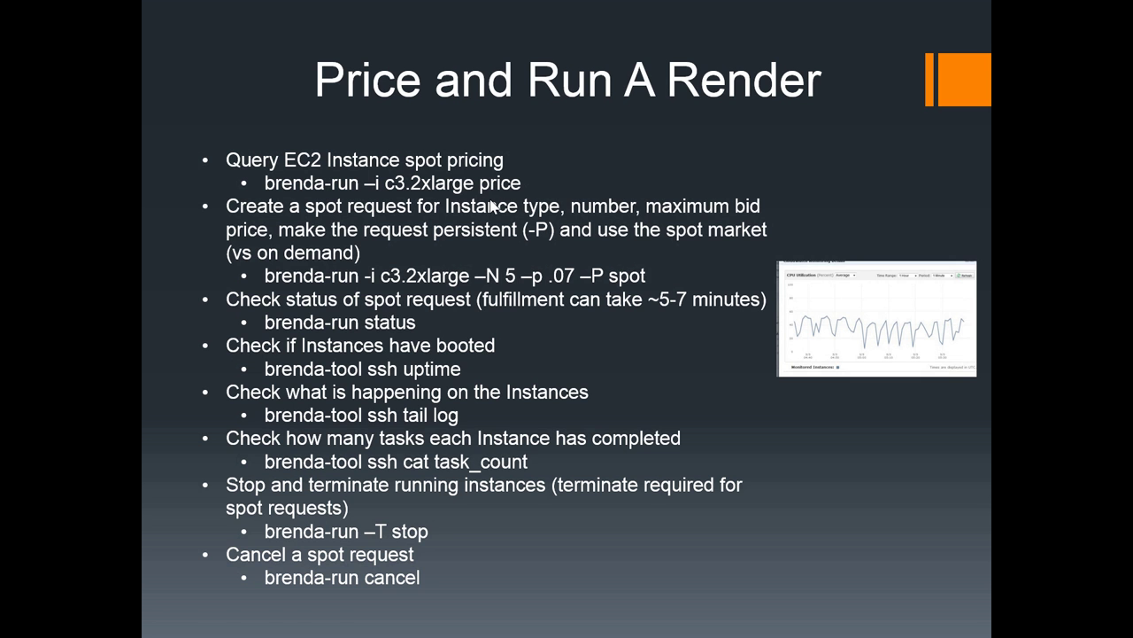
Advance the slideshow to the Demo: Blender / AWS / Brenda slide.
left_click(573, 301)
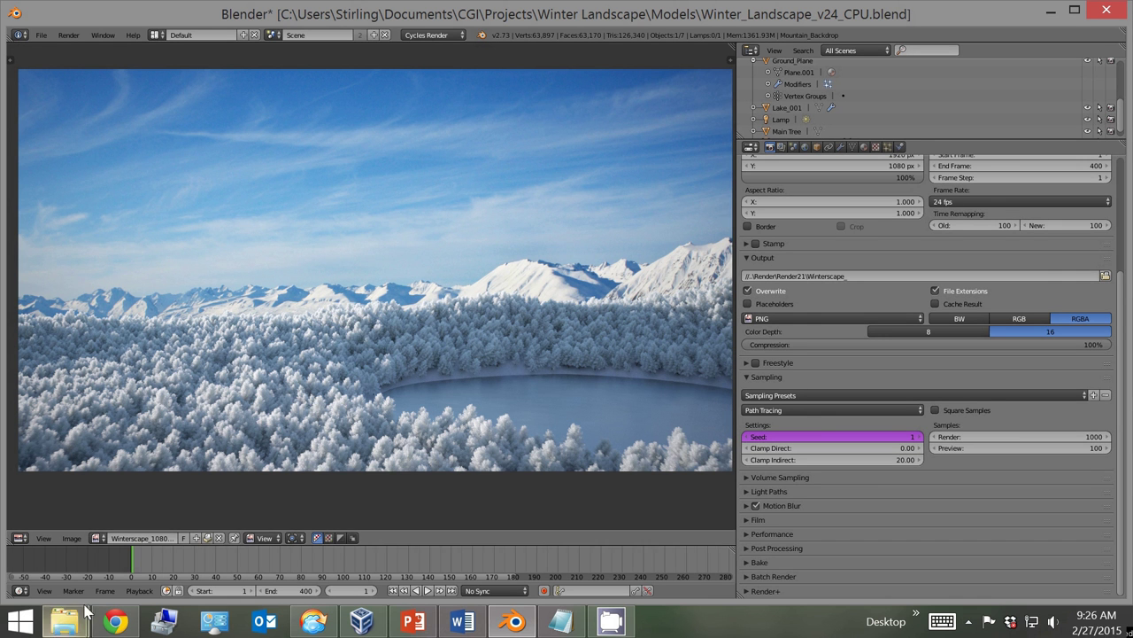
Scroll through the Tutorial: Creating a Winter Forest article in Chrome, then go back to Blender.
mouse_move(115, 620)
left_click(145, 550)
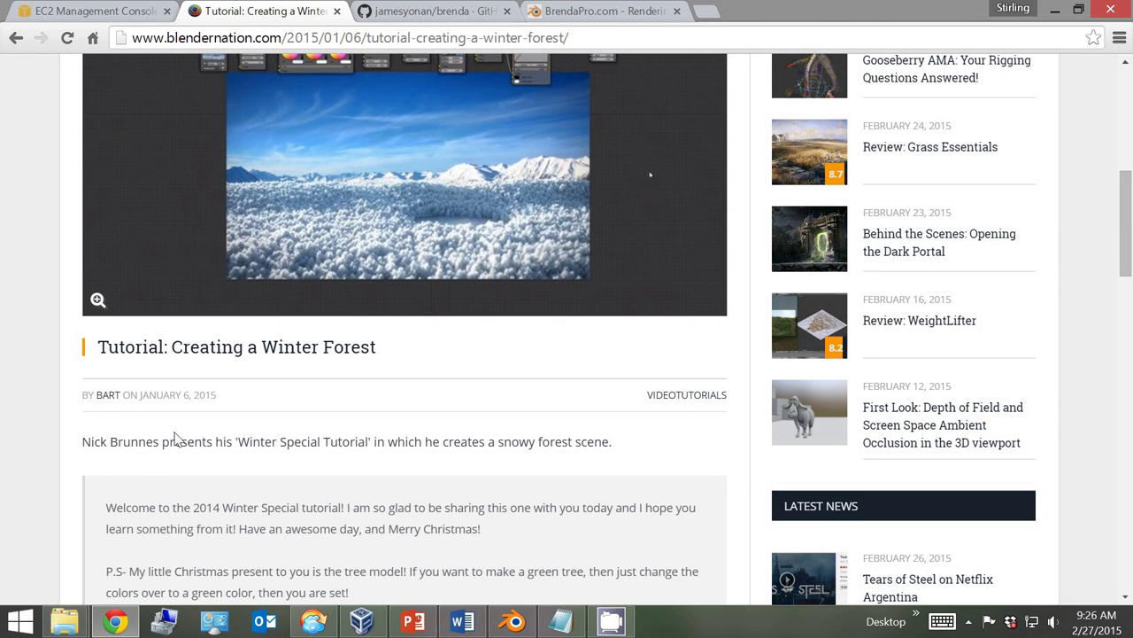
scroll(84, 434, "up", 1)
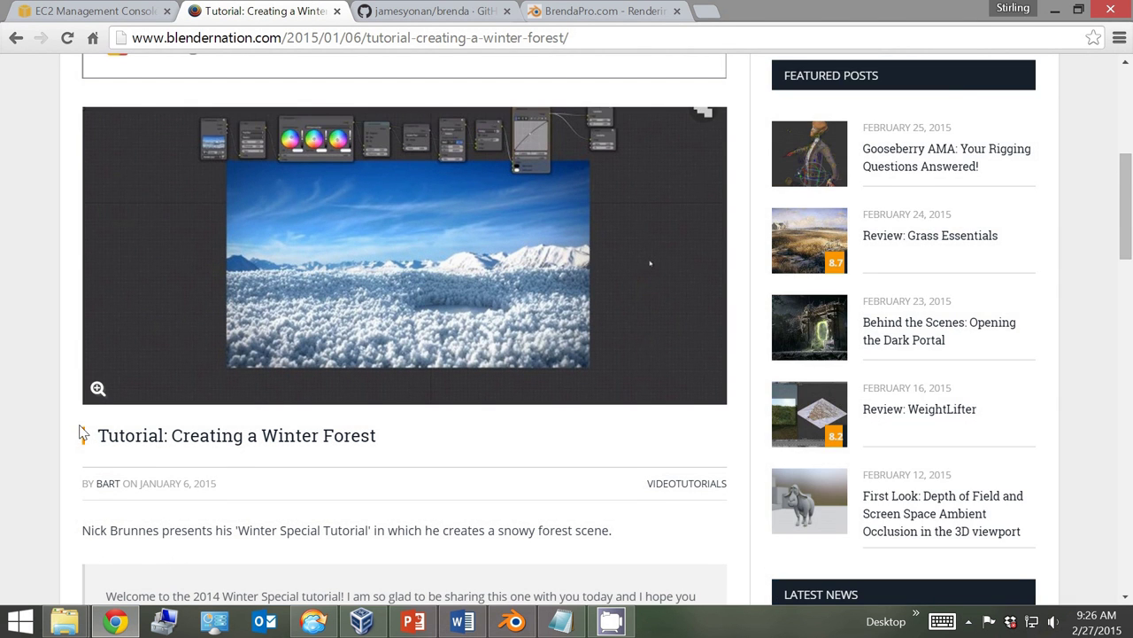
scroll(78, 427, "down", 1)
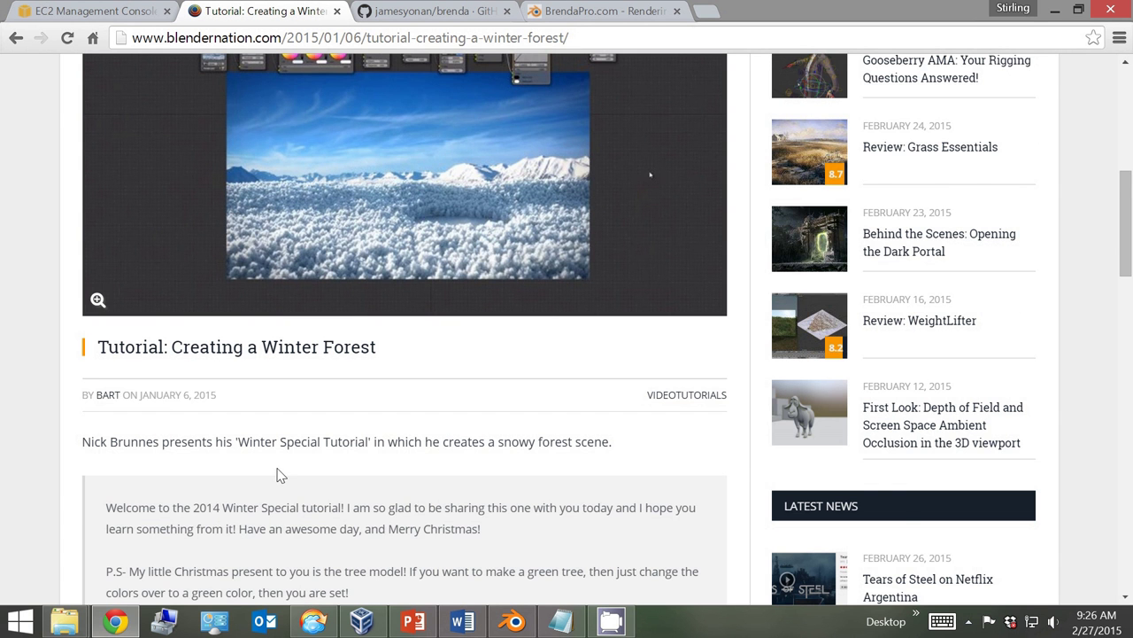
scroll(276, 475, "up", 1)
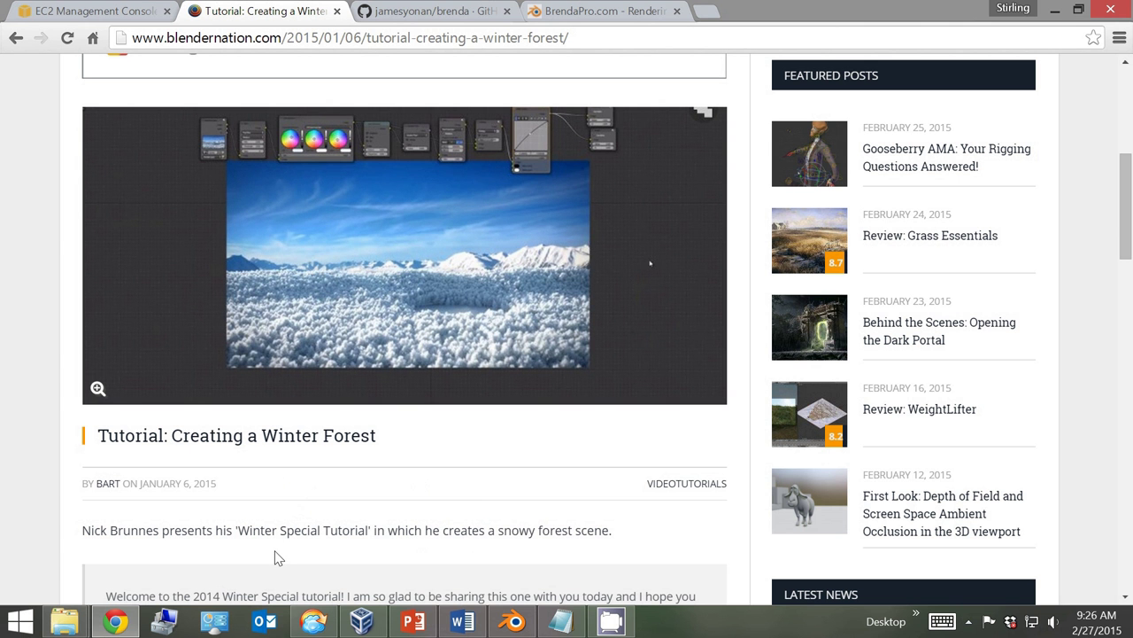
left_click(509, 624)
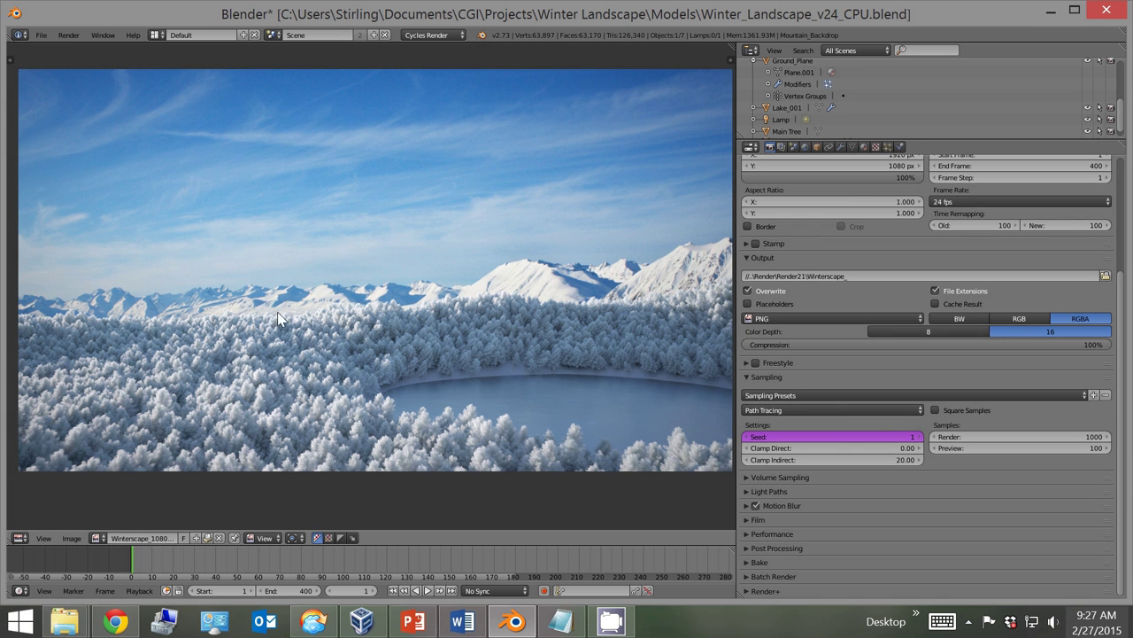
Set the render device to CPU instead of GPU Compute.
scroll(877, 270, "up", 5)
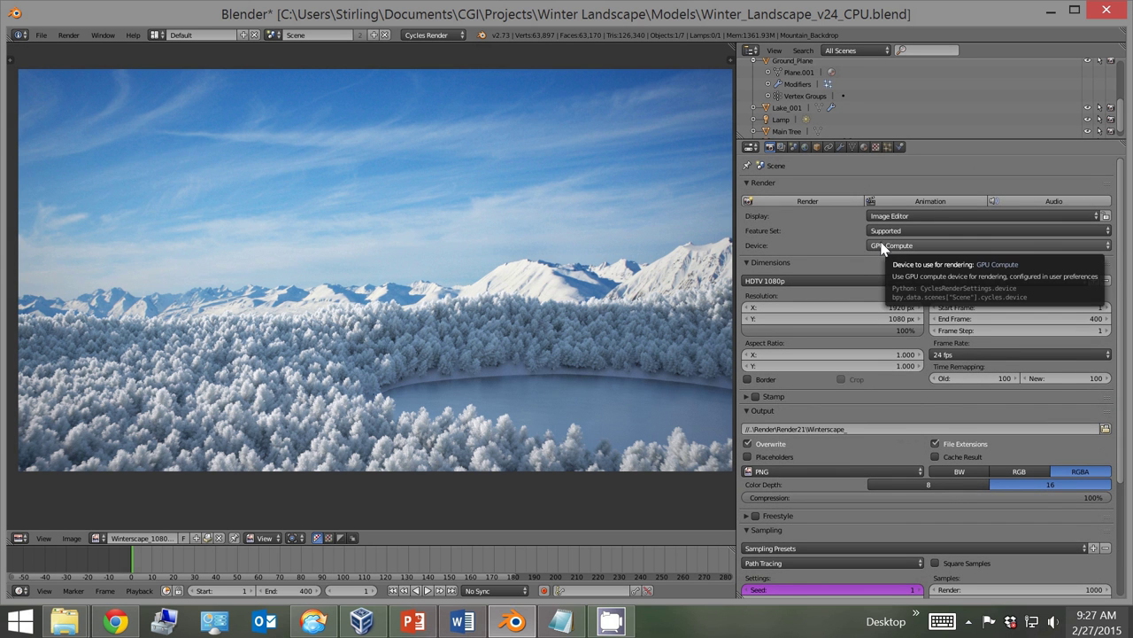
left_click(882, 243)
left_click(862, 240)
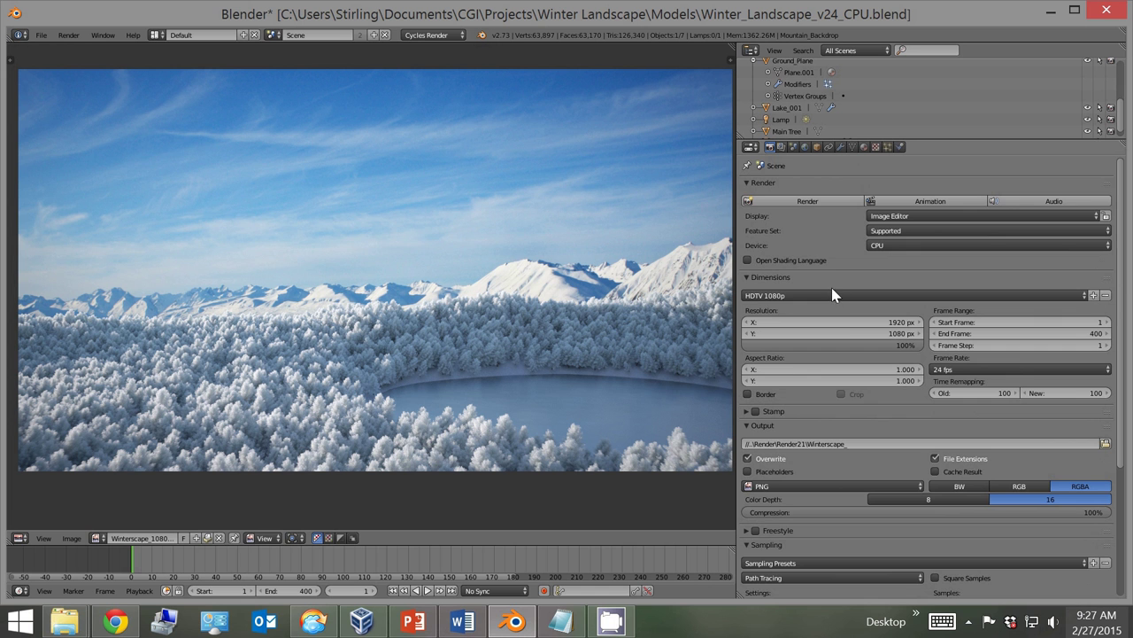
Expand the Stamp settings and switch frame stamping on, then back off.
scroll(838, 319, "down", 2)
scroll(837, 318, "down", 2)
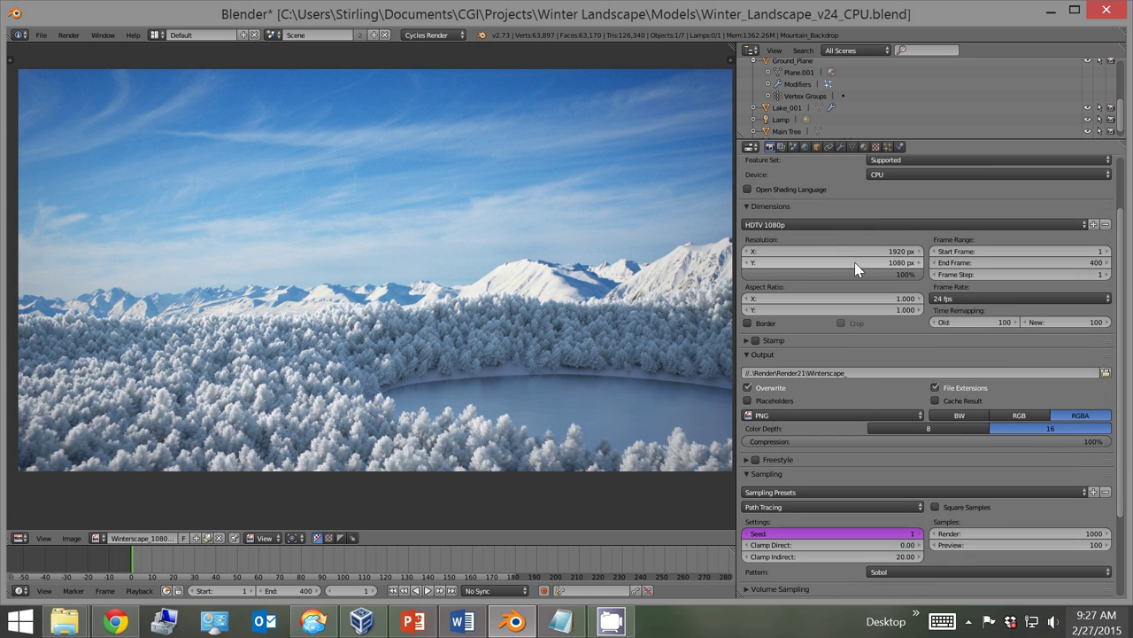
scroll(869, 356, "down", 2)
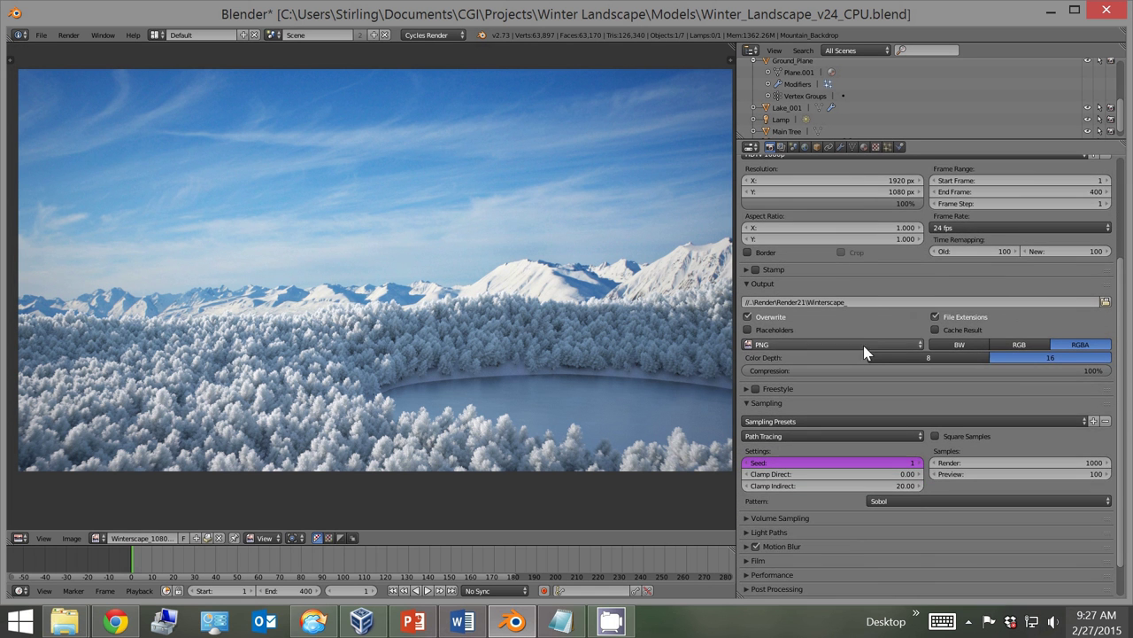
scroll(859, 337, "down", 1)
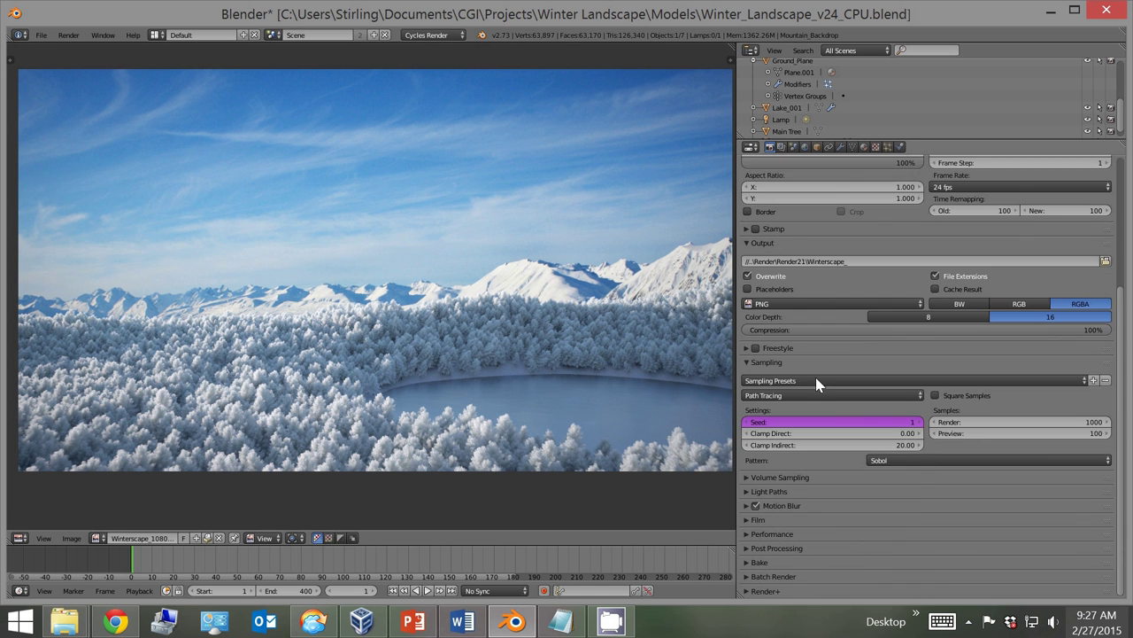
left_click(746, 230)
left_click(755, 228)
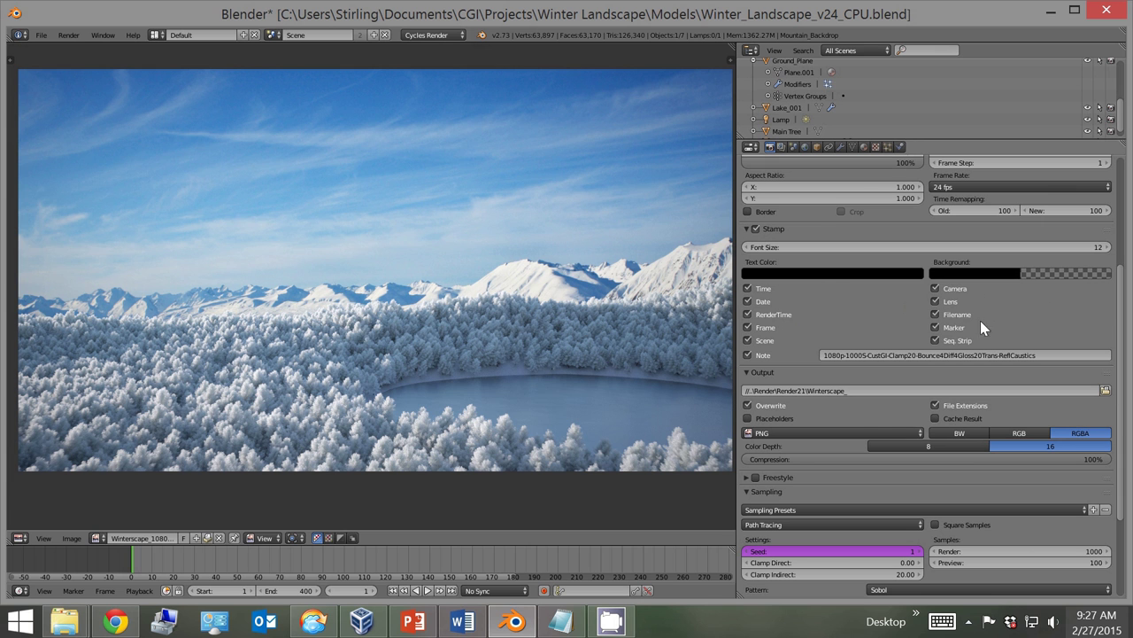
left_click(754, 227)
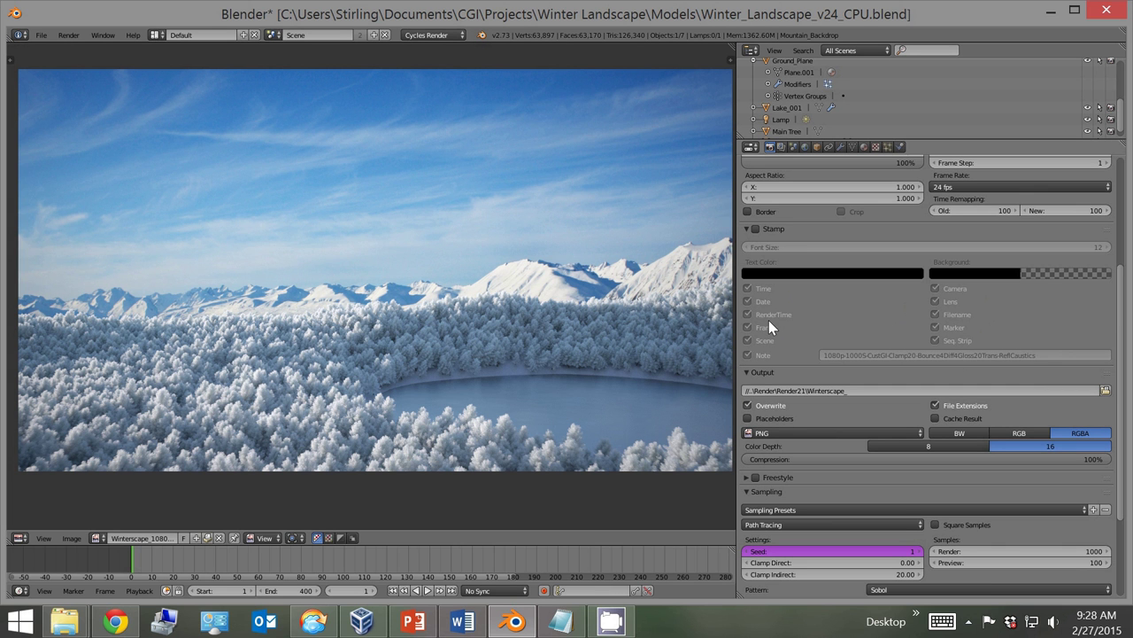
Set render samples to 200 and the end frame to 100.
left_click(747, 228)
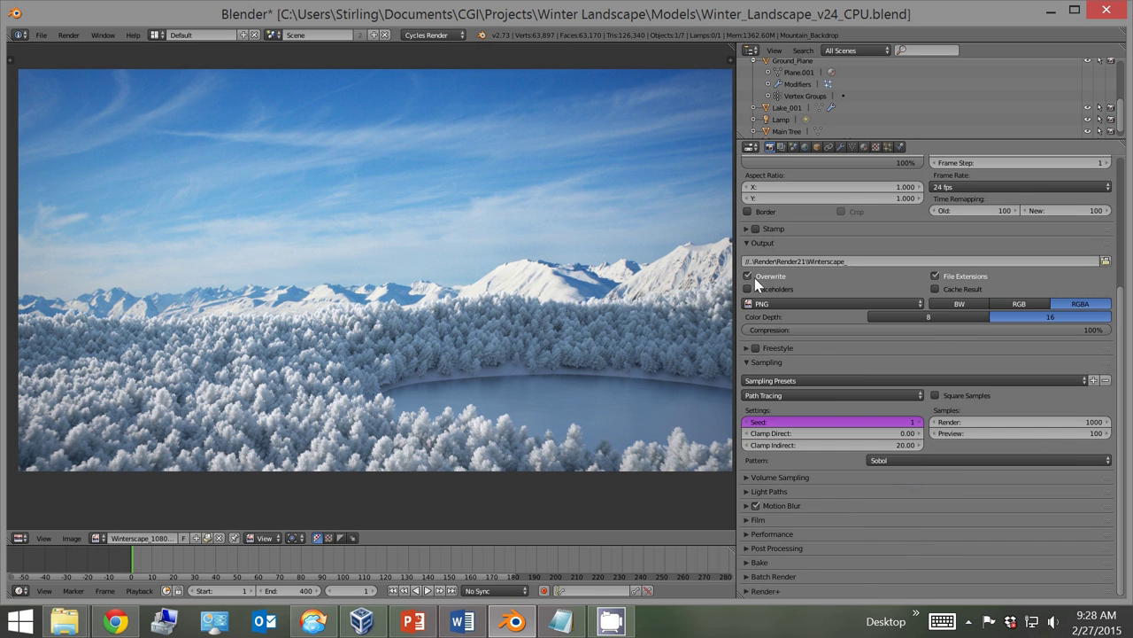
left_click(1027, 421)
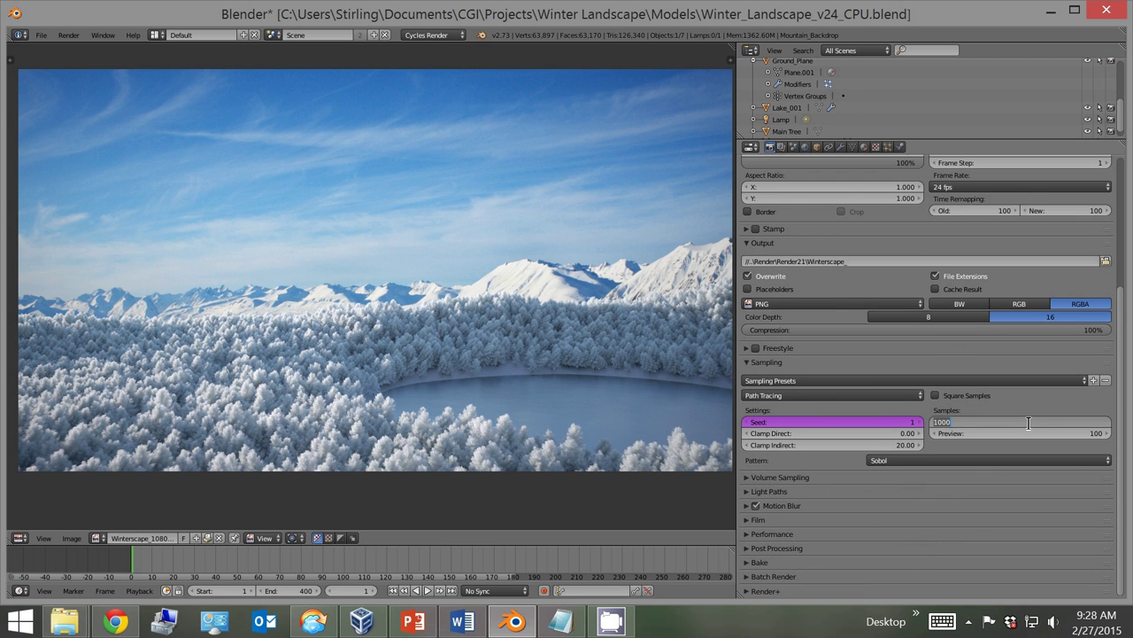
type("20")
key("Return")
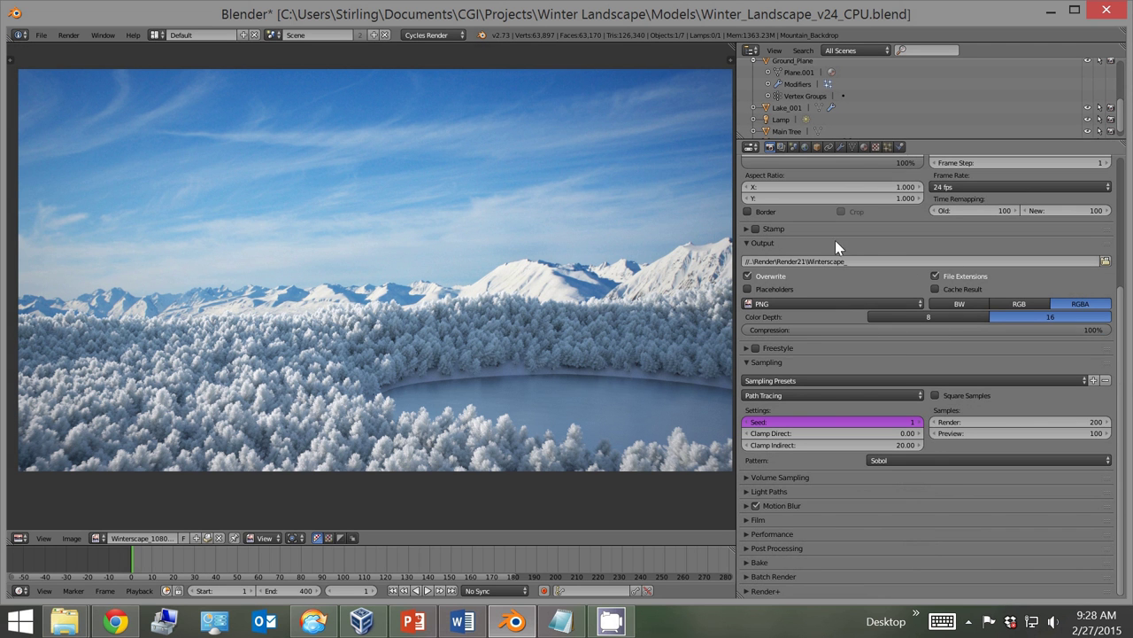
scroll(837, 288, "up", 2)
scroll(830, 284, "down", 1)
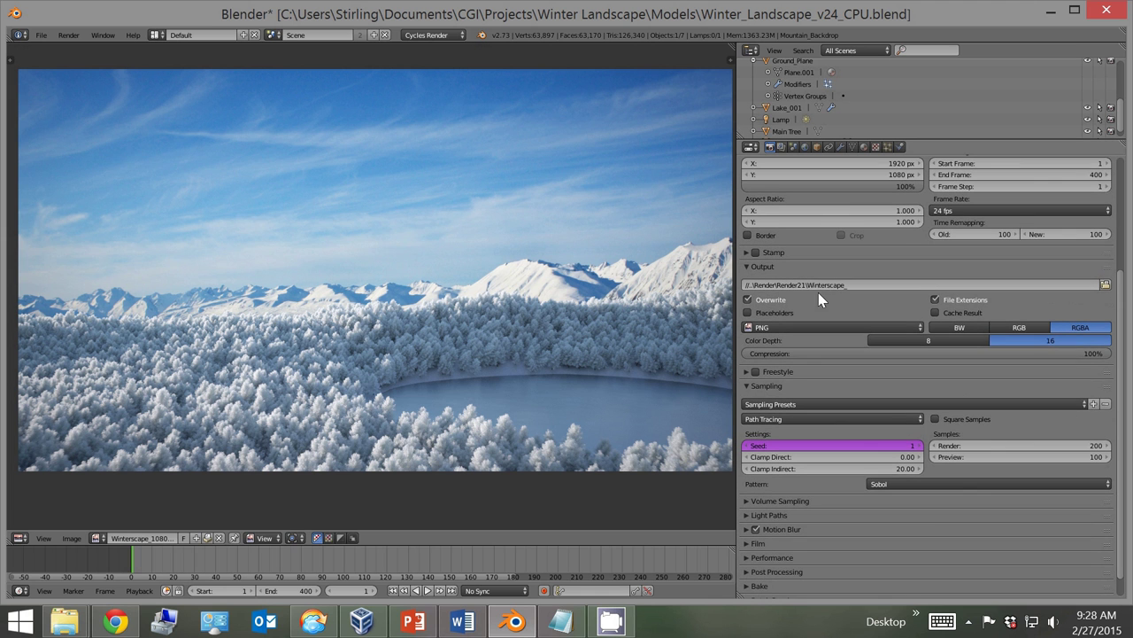
left_click(1004, 174)
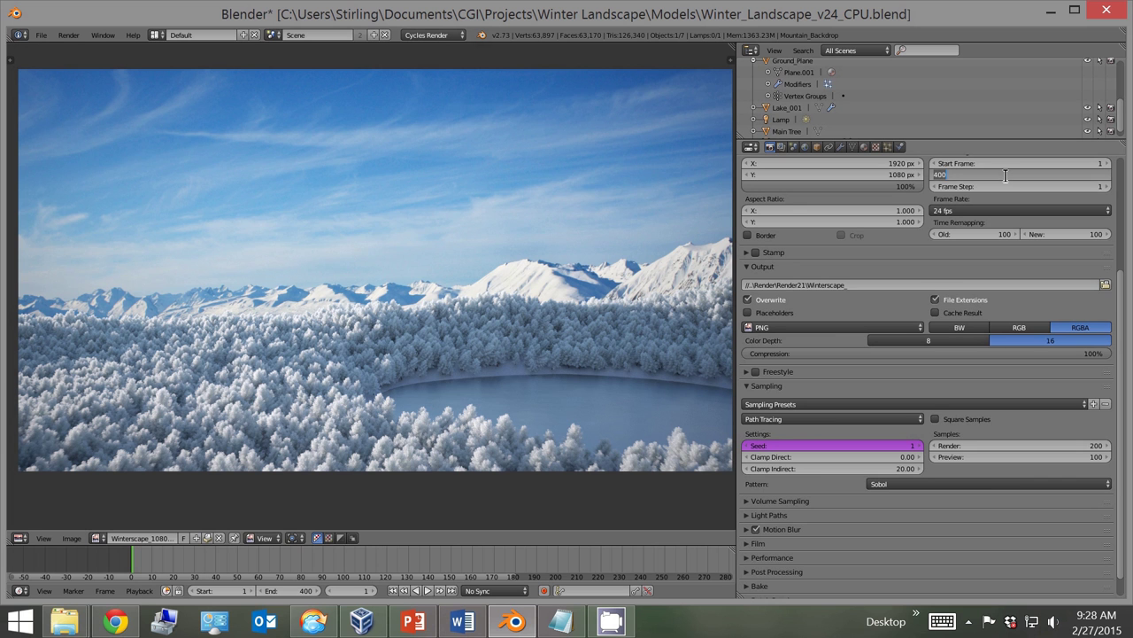
type("10")
key("Return")
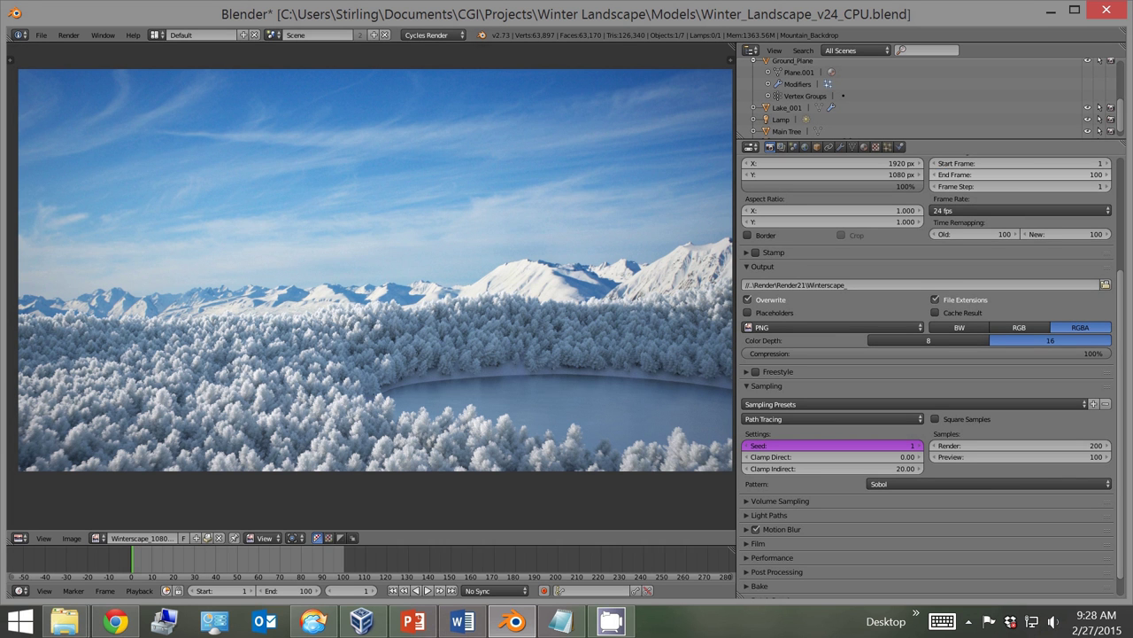
Save the scene over Winter_Landscape_v24_CPU.blend with File > Save As.
left_click(40, 35)
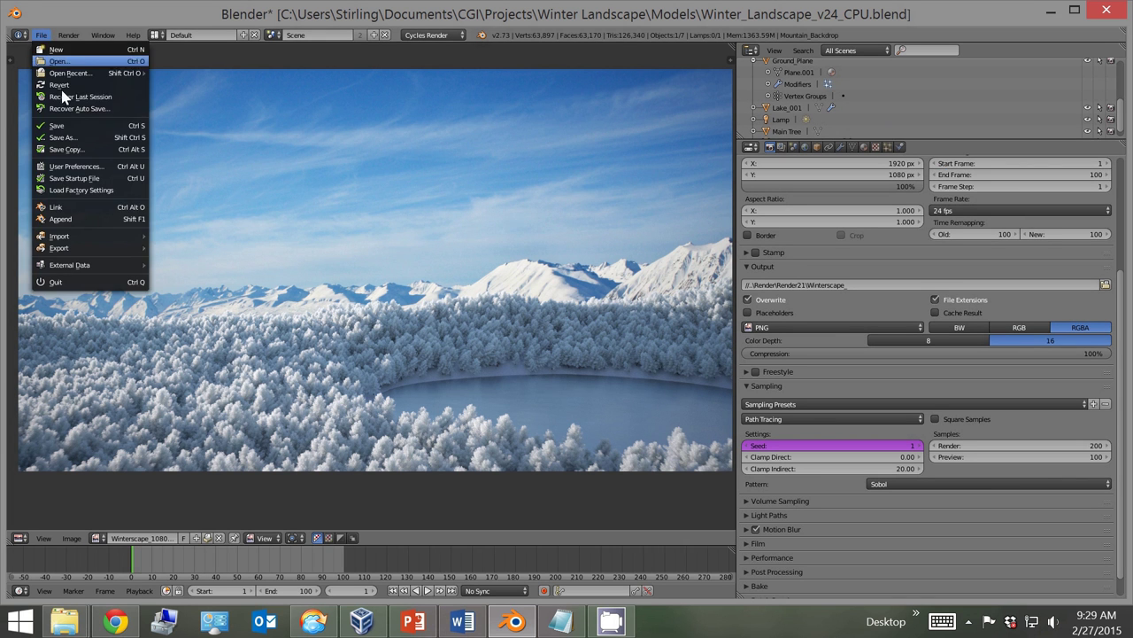
left_click(79, 138)
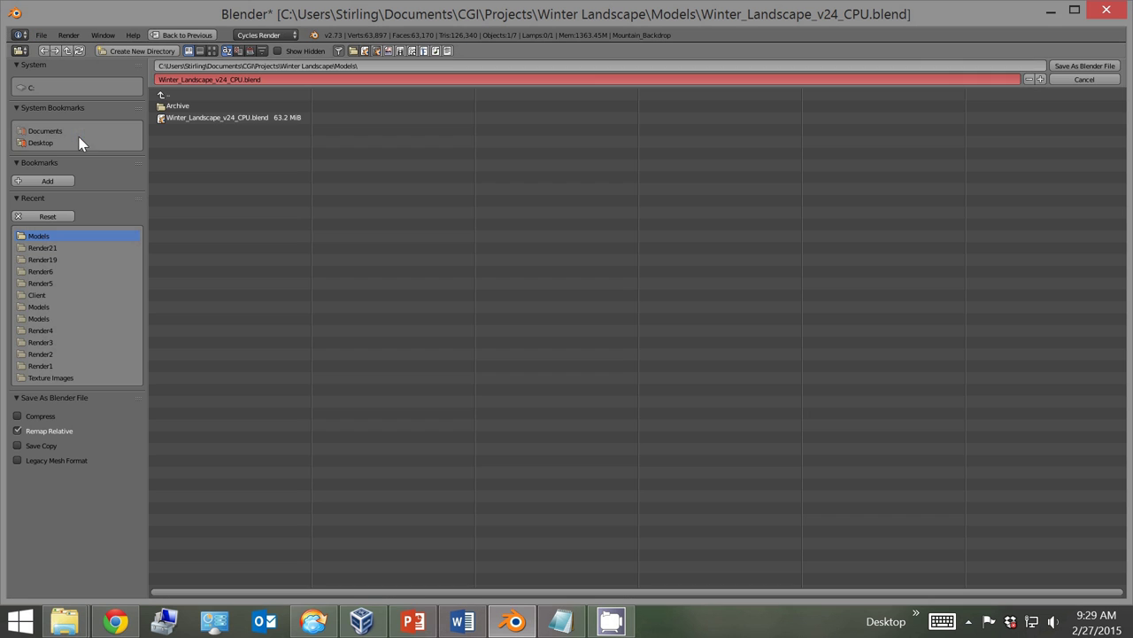
left_click(180, 118)
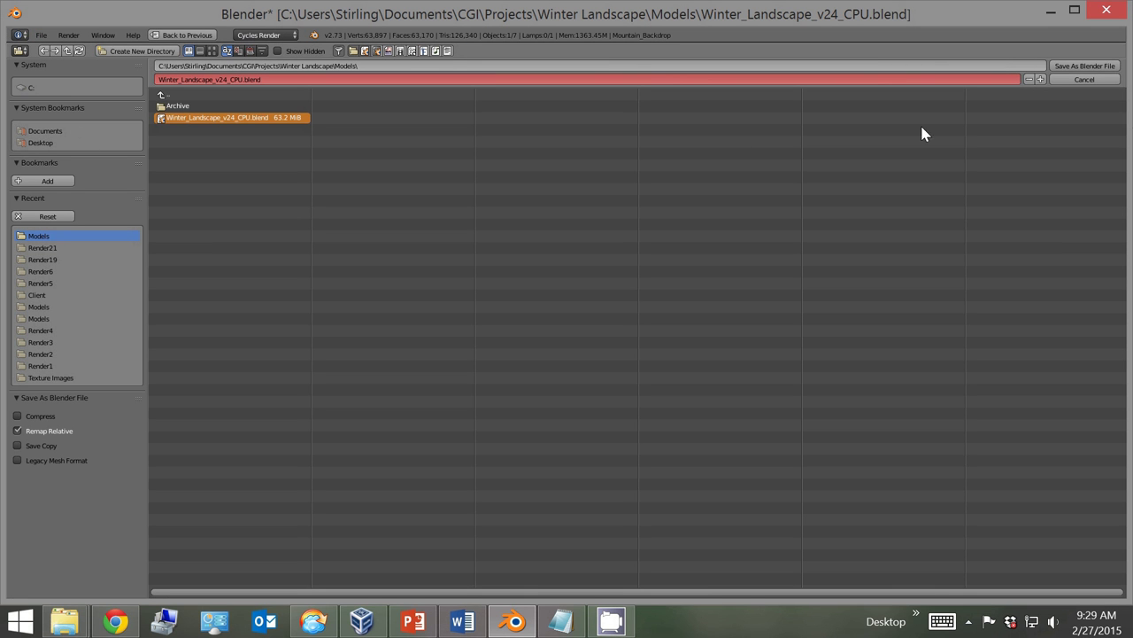
left_click(1079, 67)
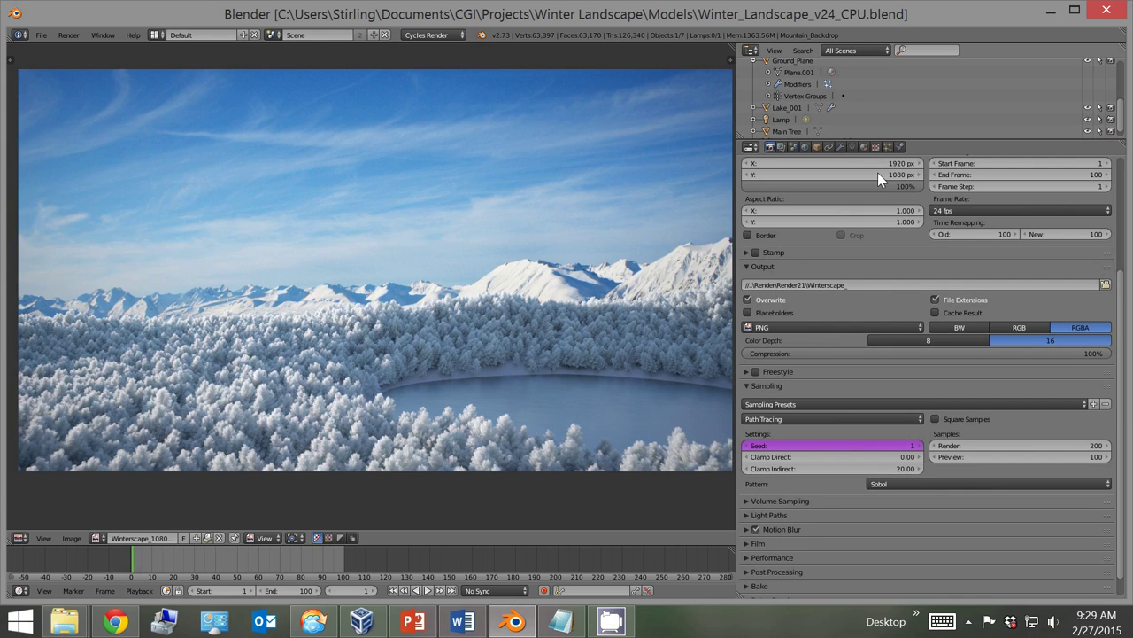
Compress Winter_Landscape_v24_CPU.blend with 7-Zip into Winter_Landscape_v24_CPU.zip.
mouse_move(64, 620)
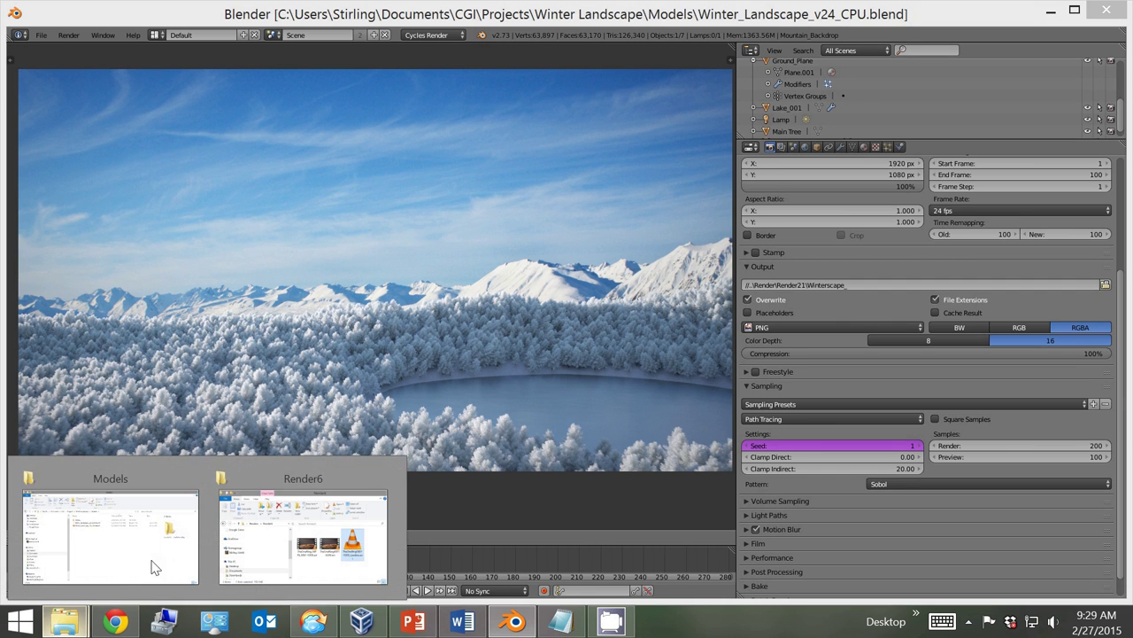
left_click(155, 555)
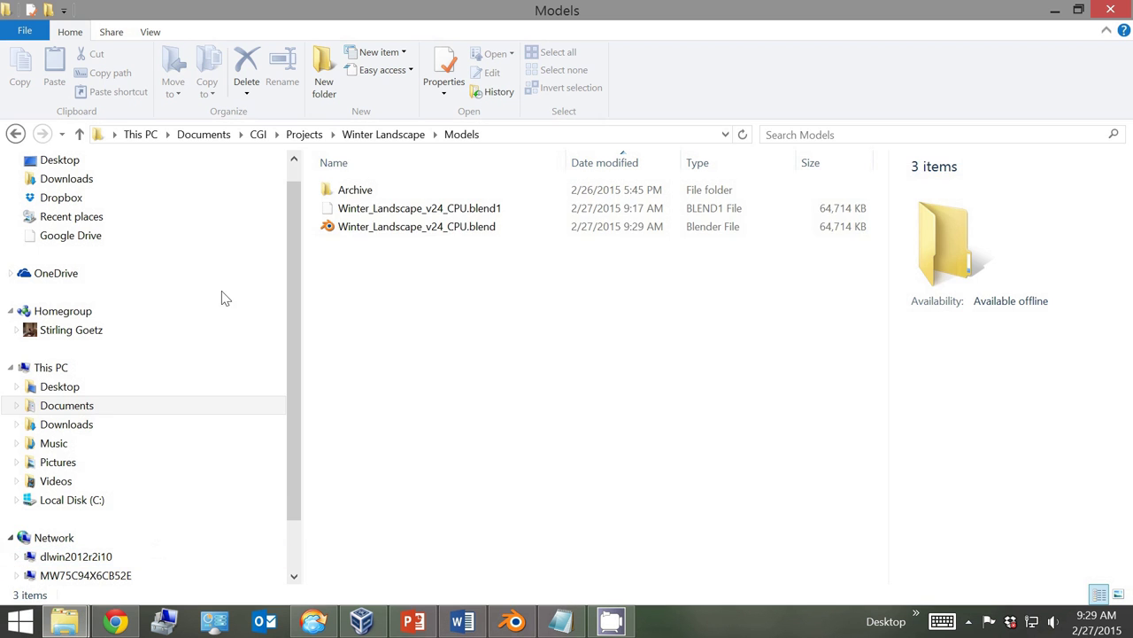
left_click(335, 228)
right_click(335, 235)
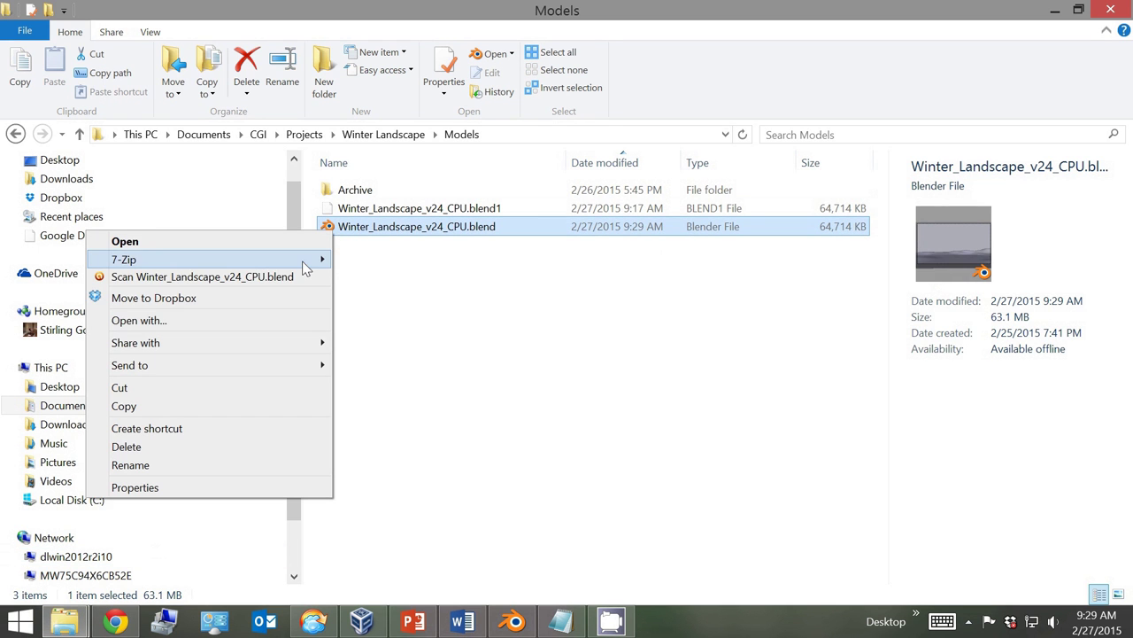
mouse_move(305, 261)
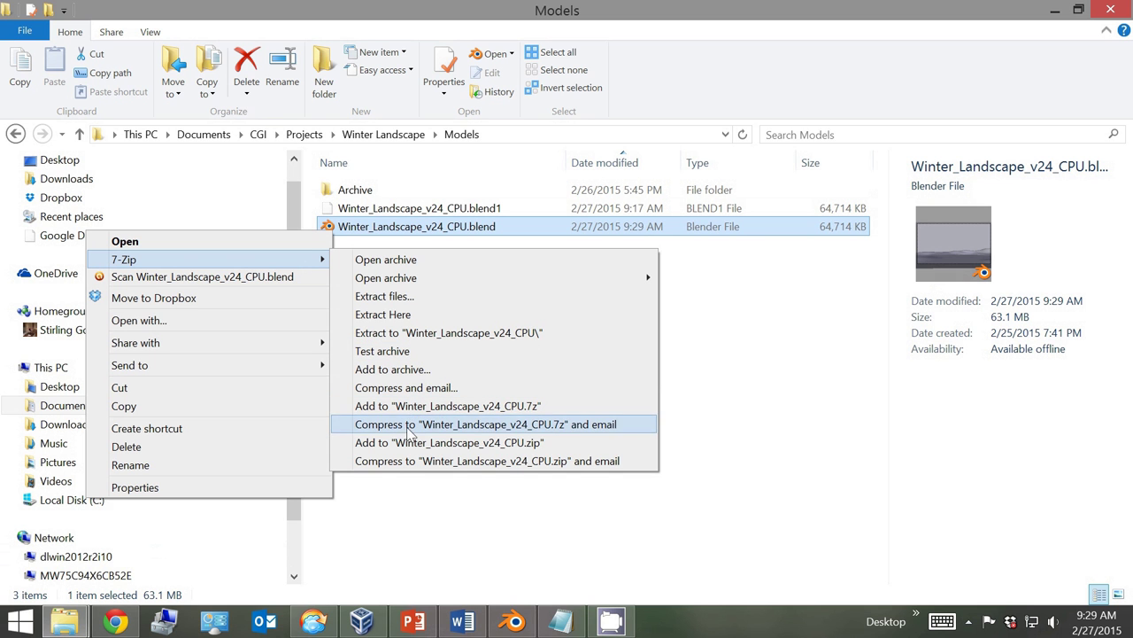
left_click(479, 447)
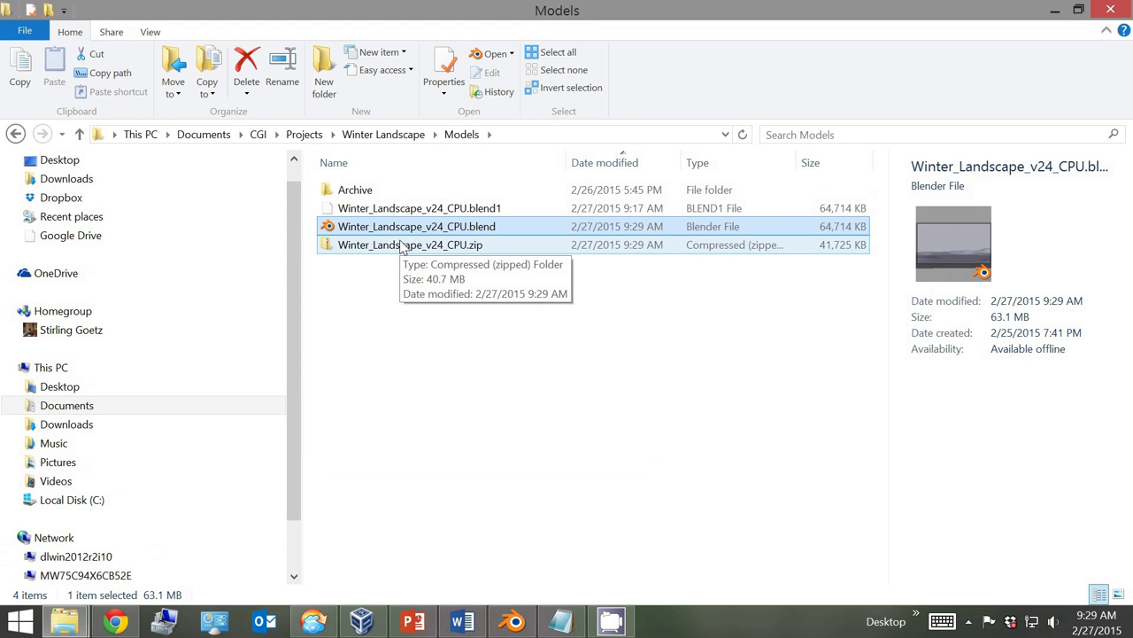
Cancel the accidental rename of the new zip, keeping its original name.
left_click(401, 245)
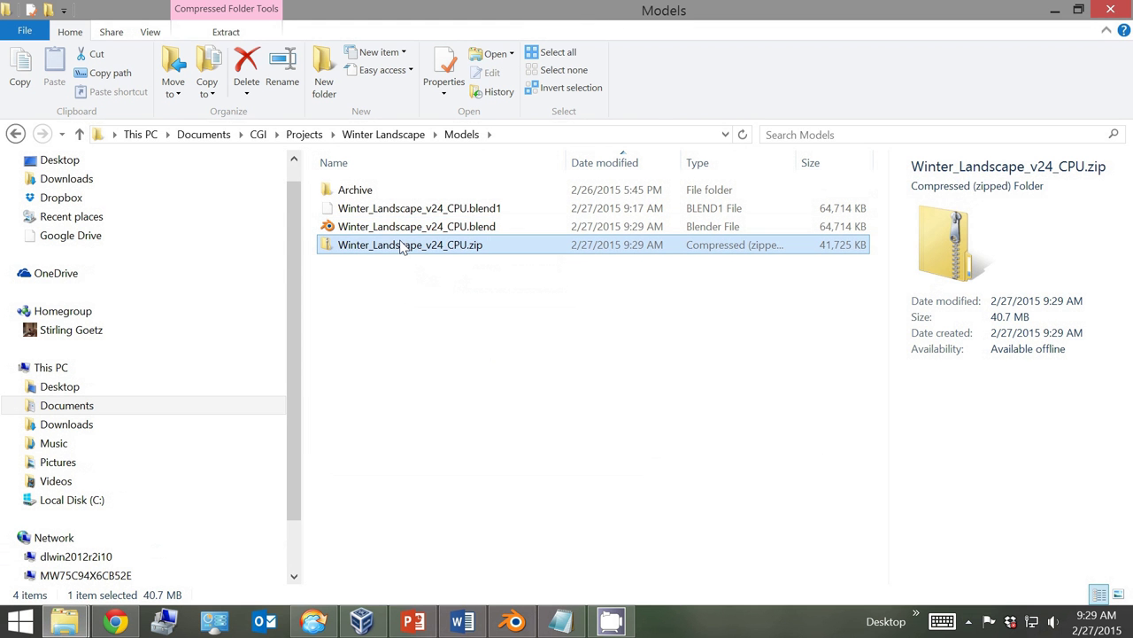
left_click(401, 245)
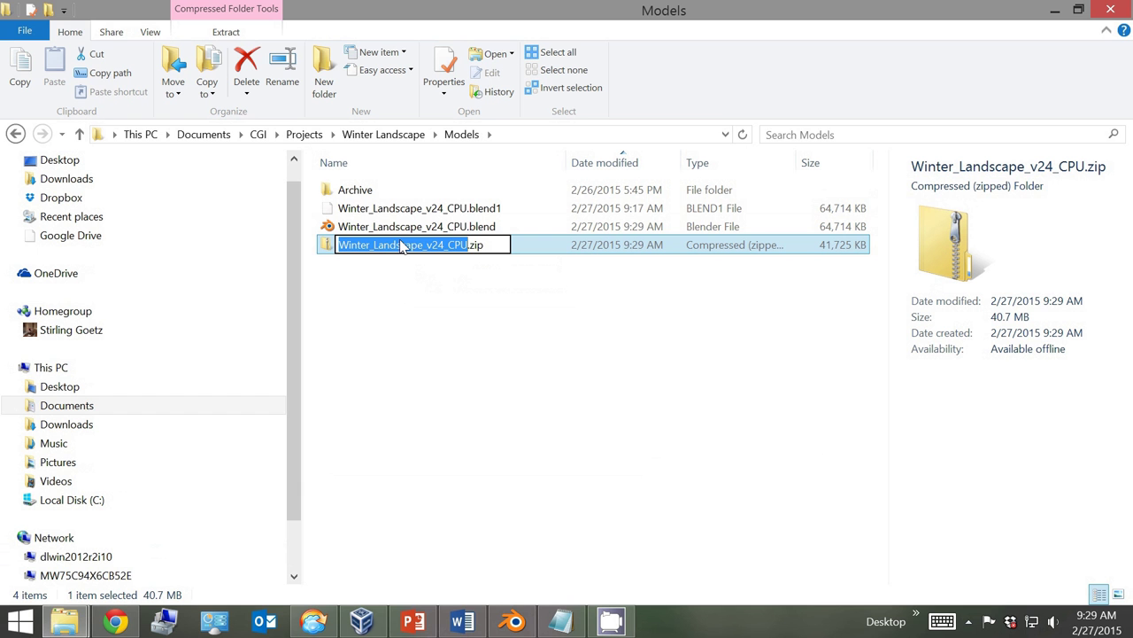
key("ctrl+a")
key("Return")
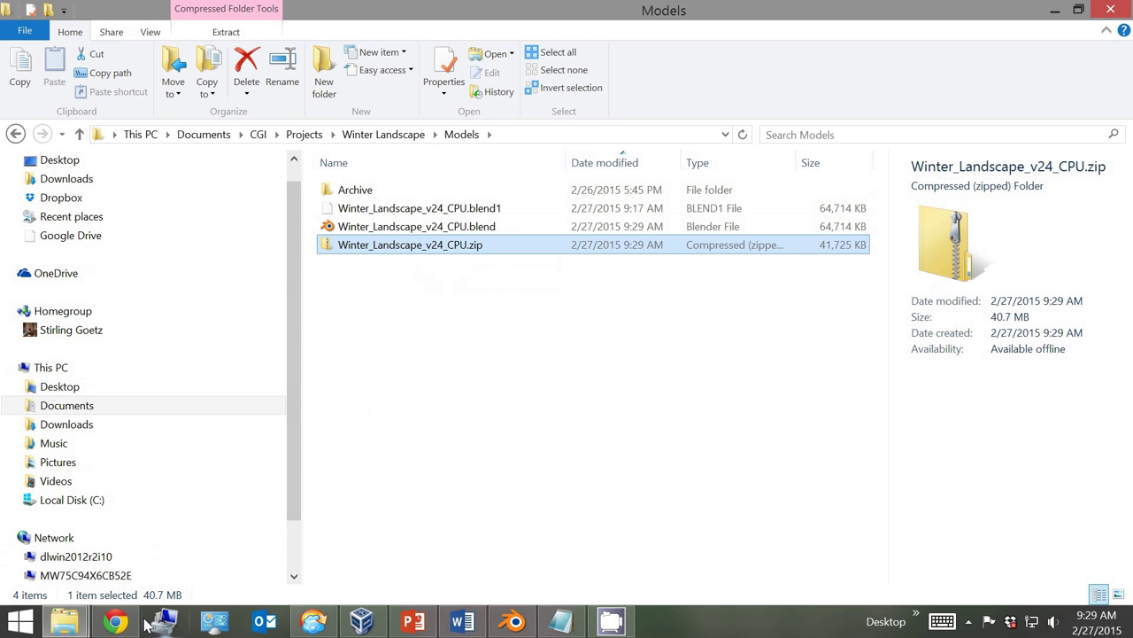
Refresh the local pane to show the zip and open stg.project.bucket in the S3 pane.
left_click(313, 621)
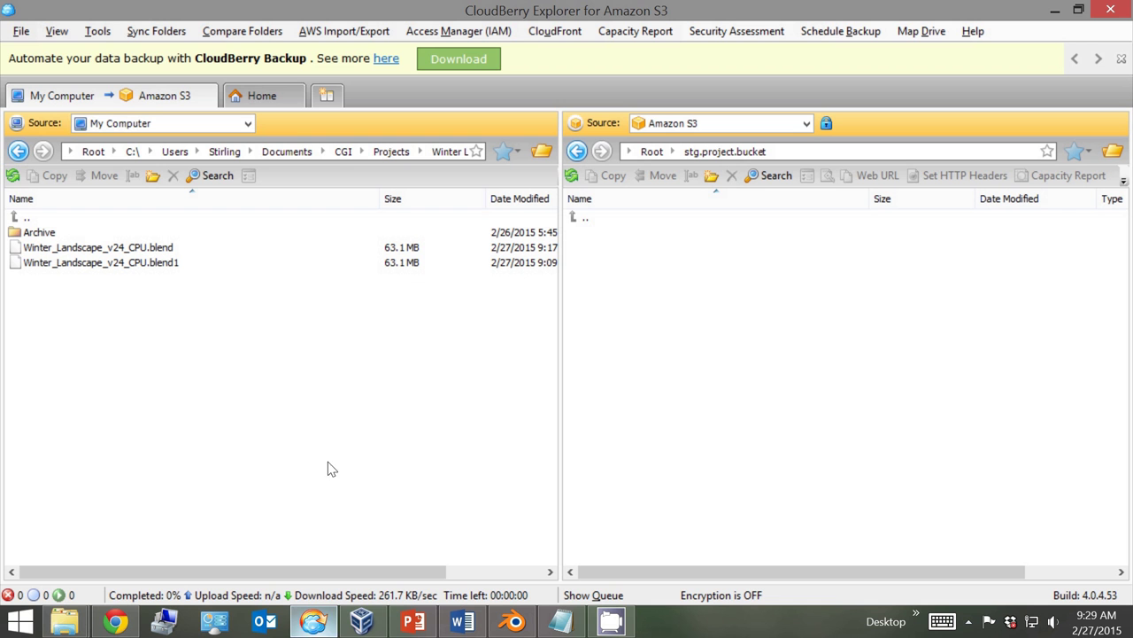
left_click(12, 176)
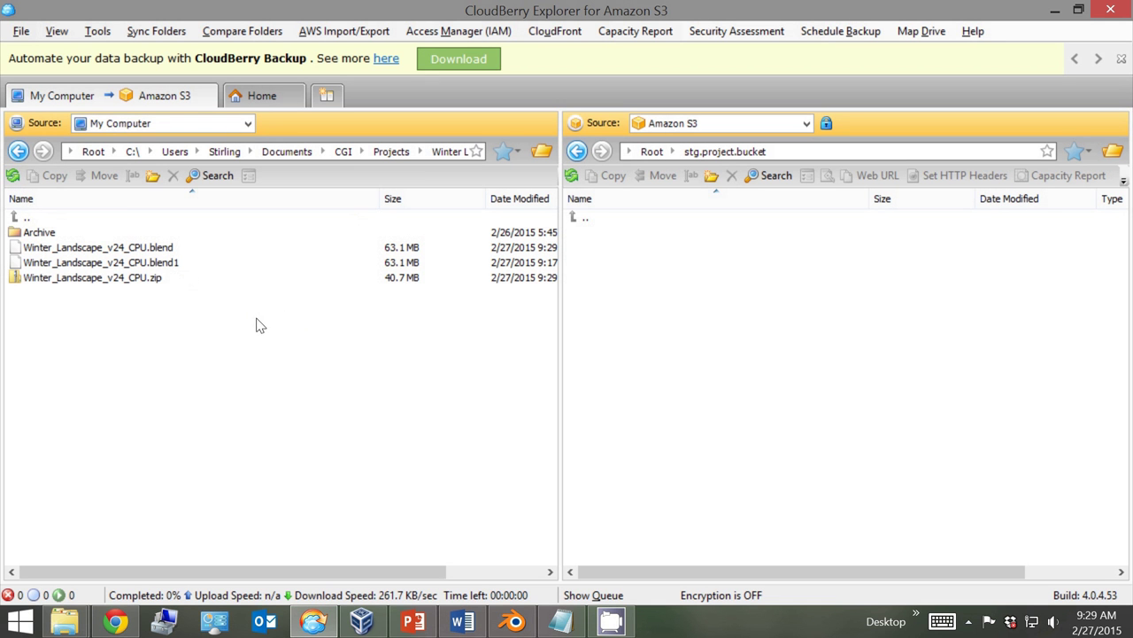
left_click(86, 278)
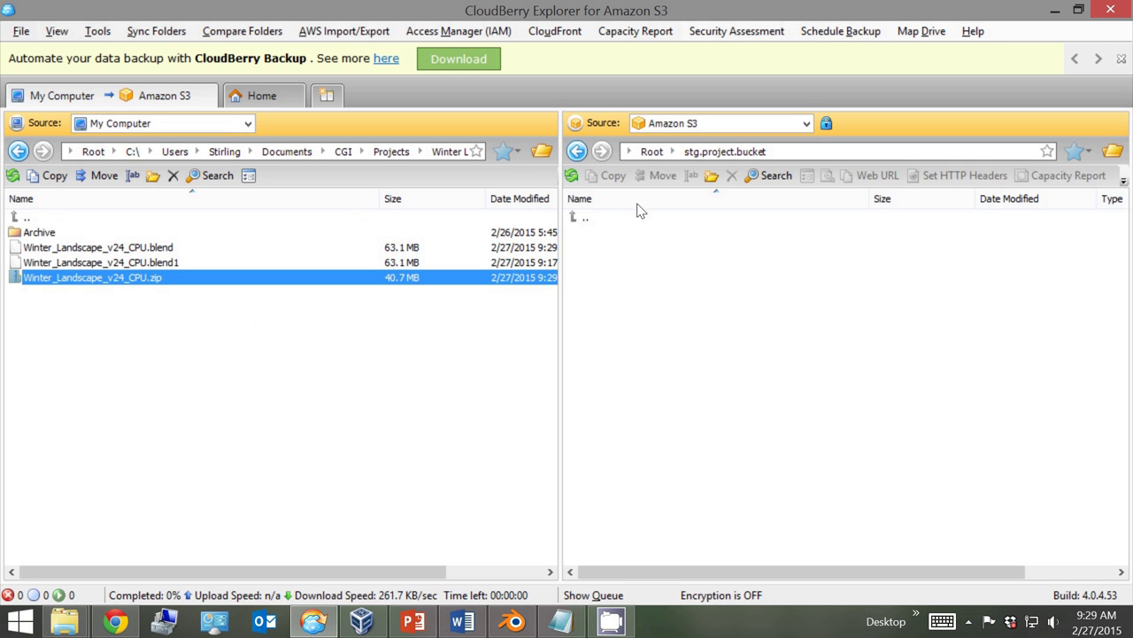
double_click(577, 219)
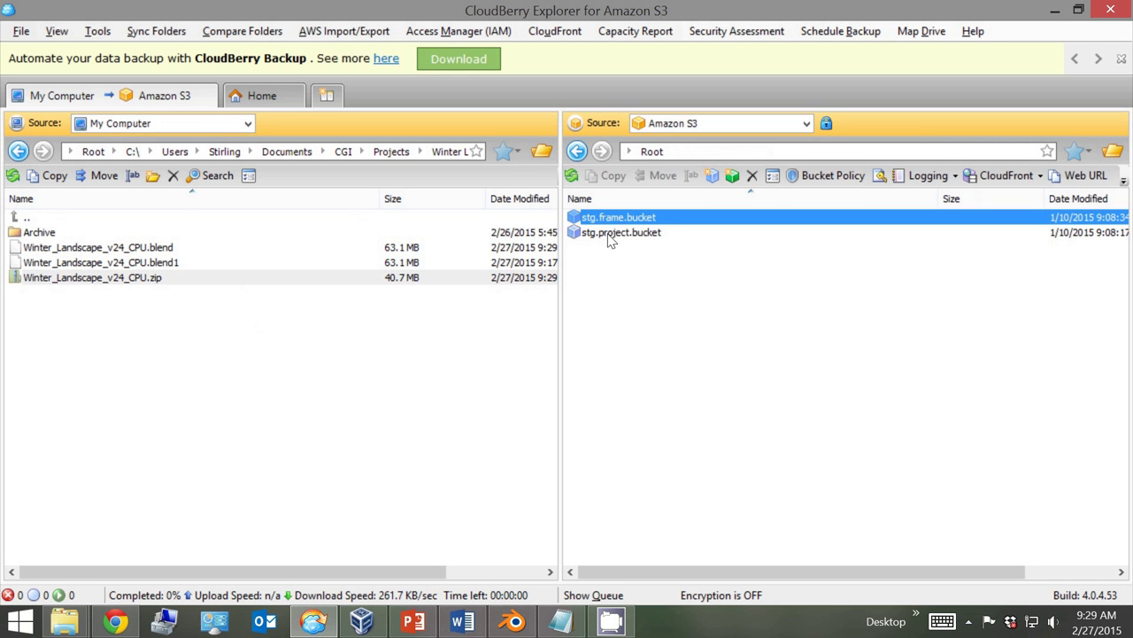
left_click(611, 236)
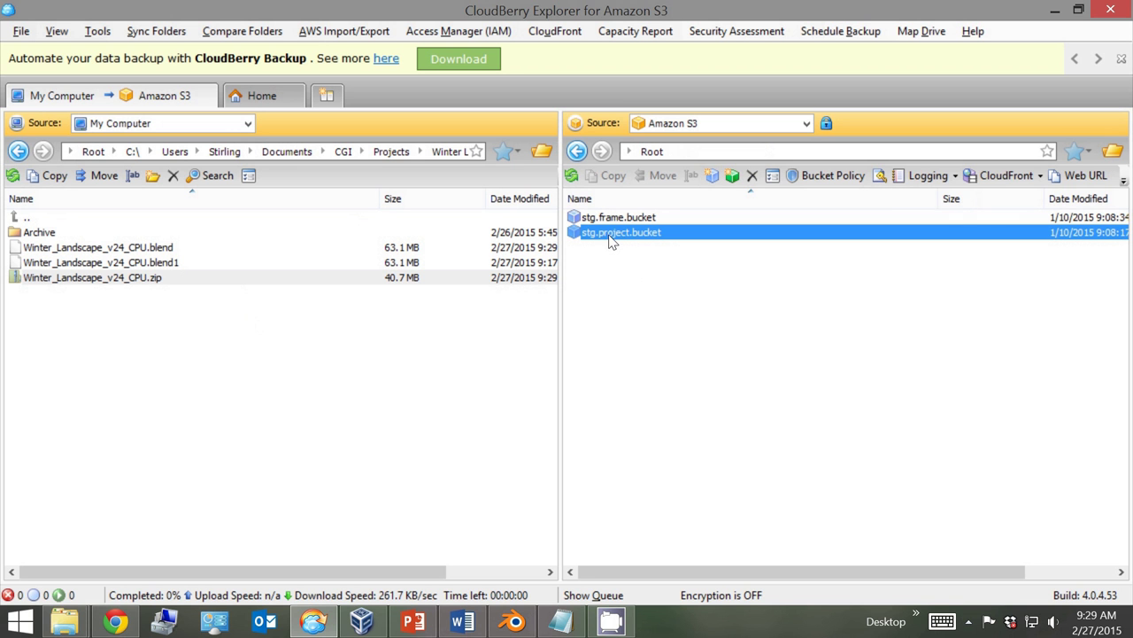
double_click(611, 235)
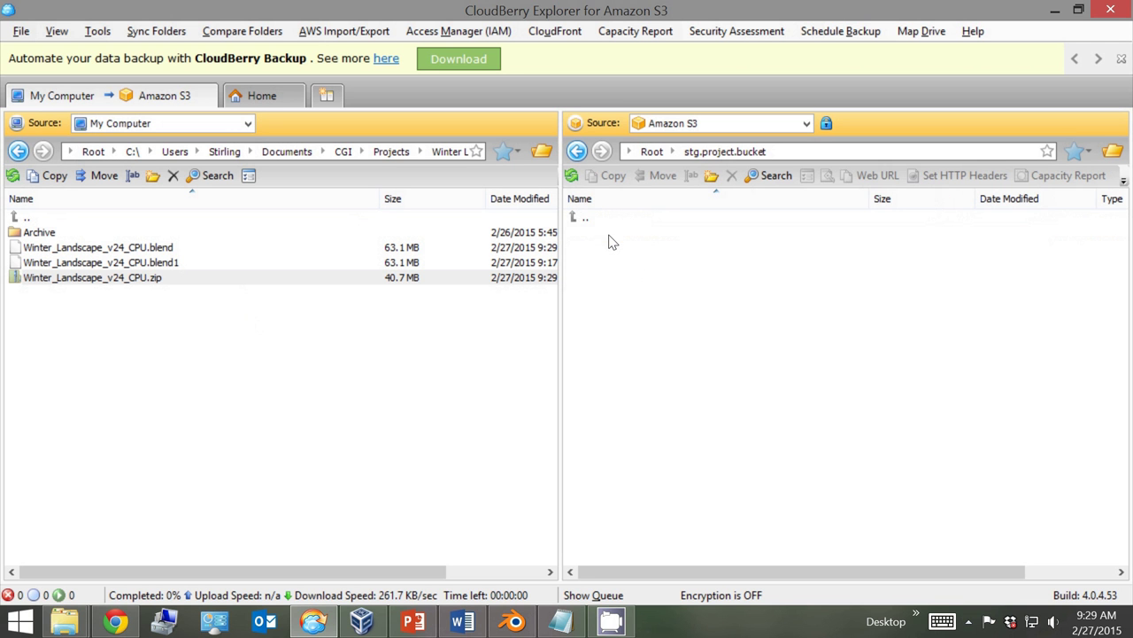
Drag Winter_Landscape_v24_CPU.zip into stg.project.bucket and confirm the copy.
left_click(227, 280)
left_click_drag(230, 281, 842, 347)
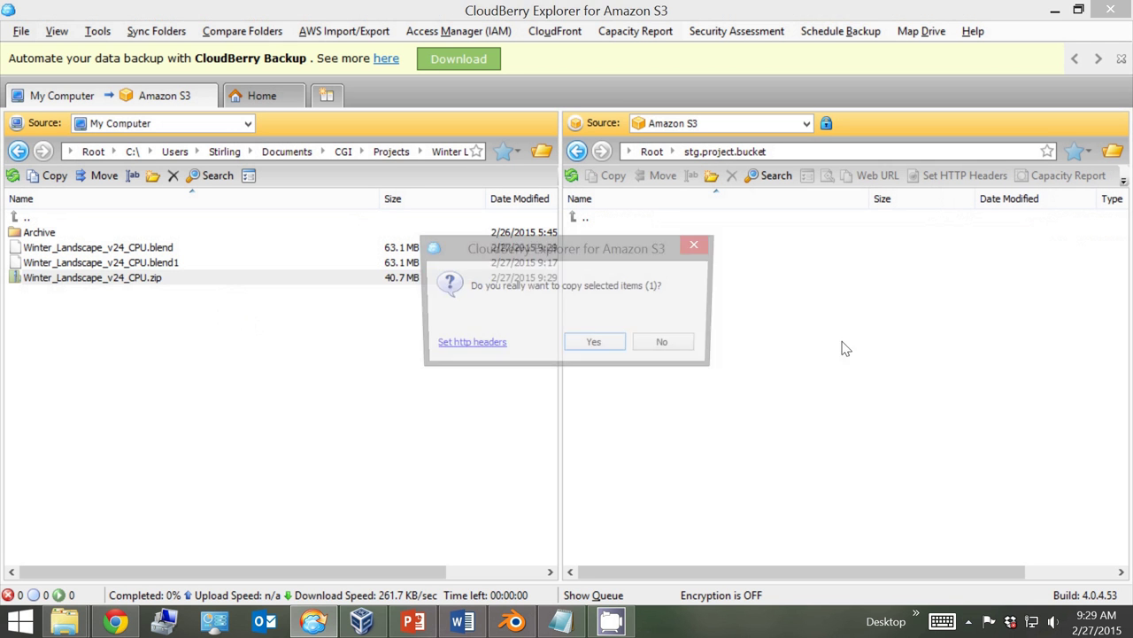
left_click(595, 344)
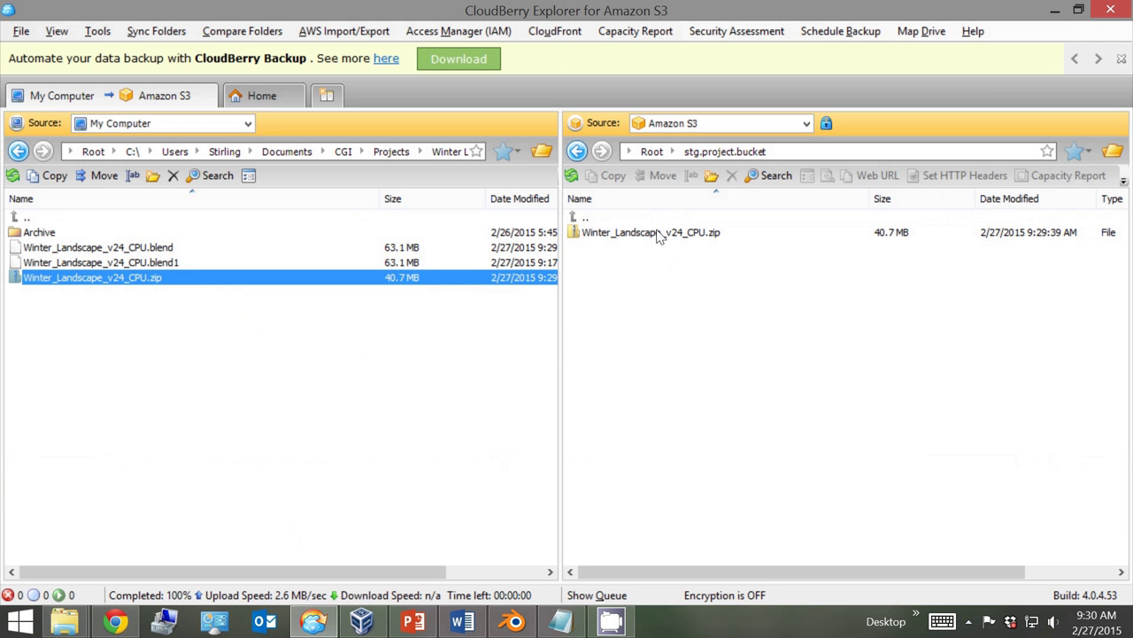
Bring the Models folder forward and cancel renaming Winter_Landscape_v24_CPU.zip.
left_click(64, 620)
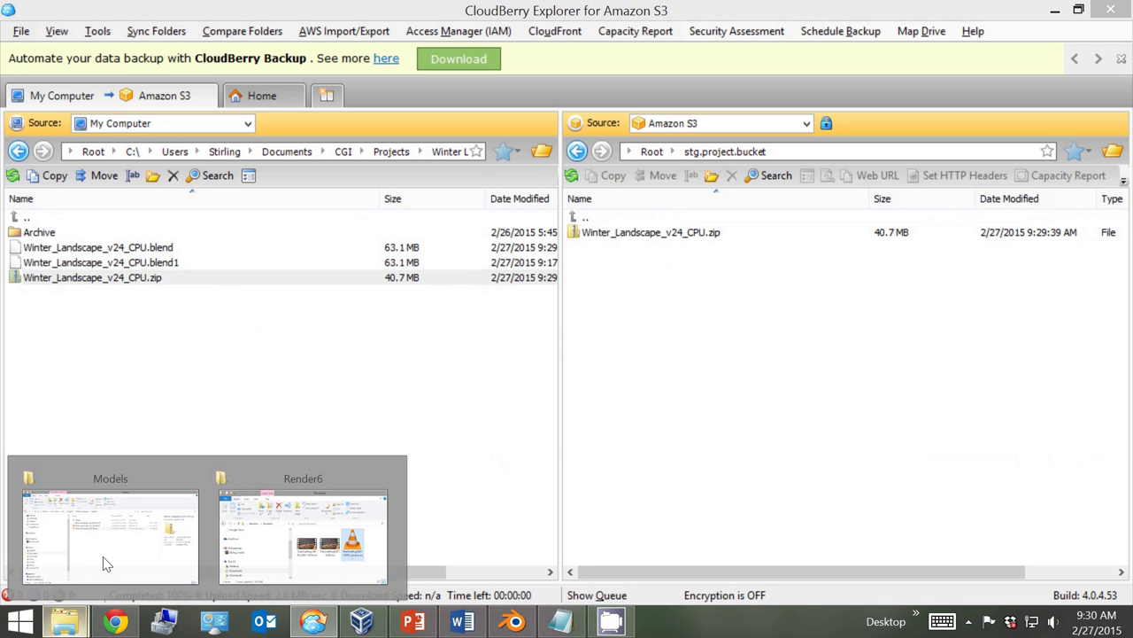
left_click(105, 563)
left_click(363, 248)
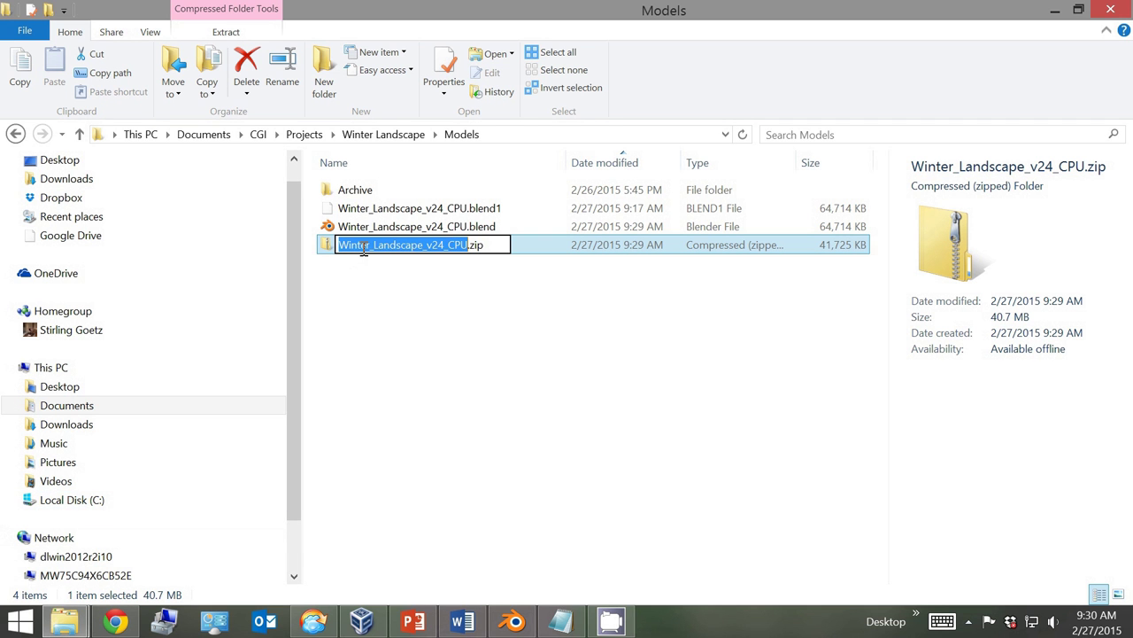
left_click(363, 249)
double_click(363, 249)
key("ctrl+c")
key("Return")
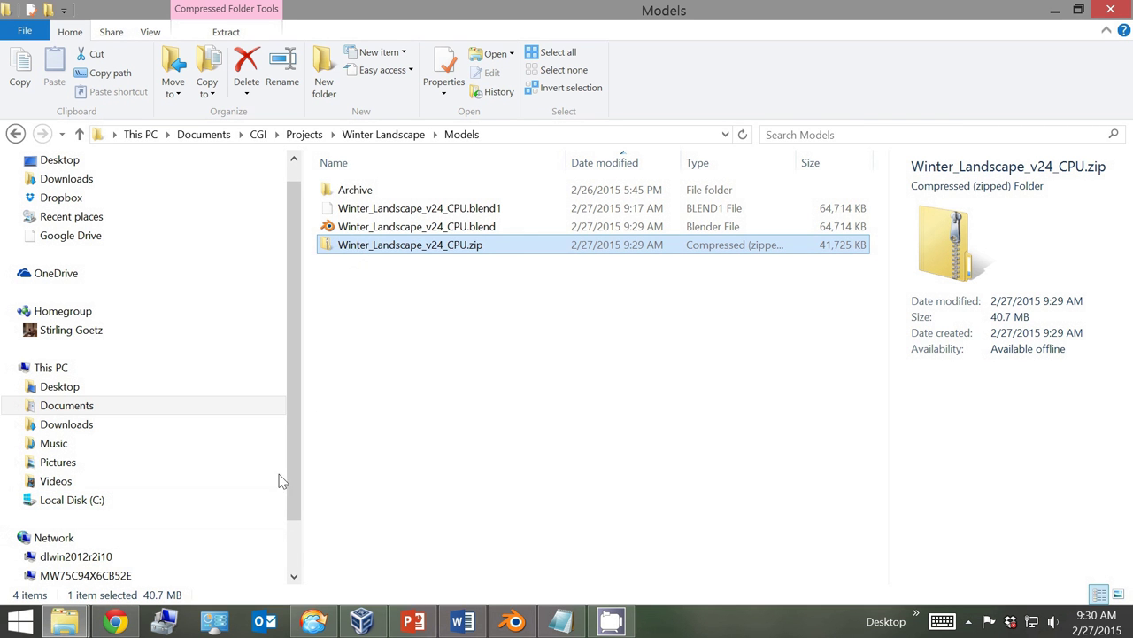
Switch to the BlenderBuntu VM and log in with the account password.
mouse_move(354, 621)
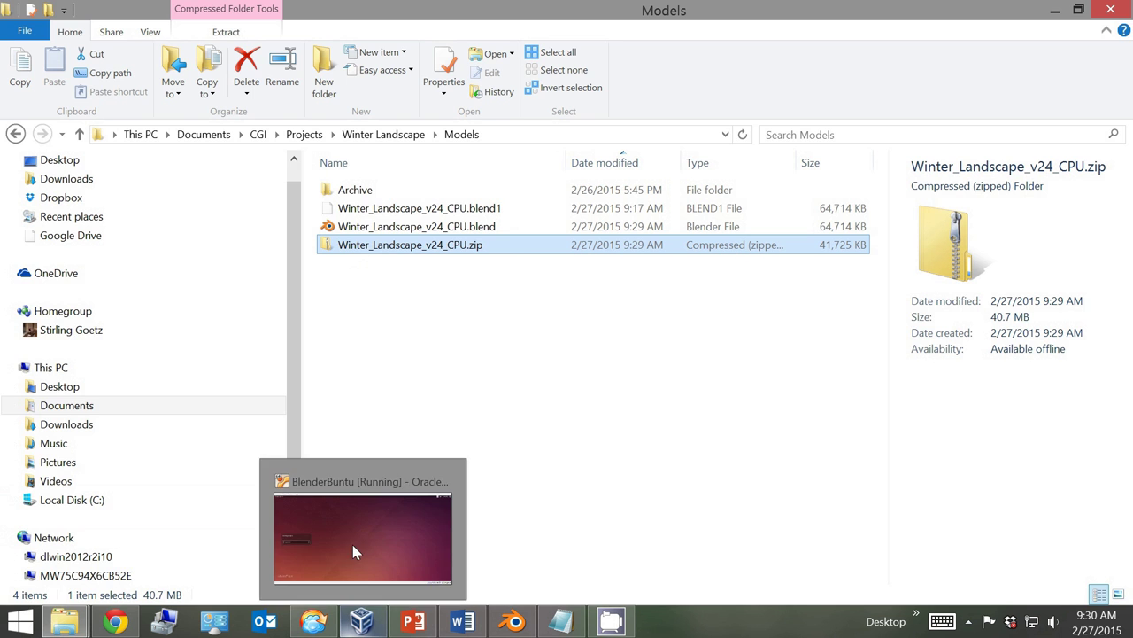
left_click(354, 551)
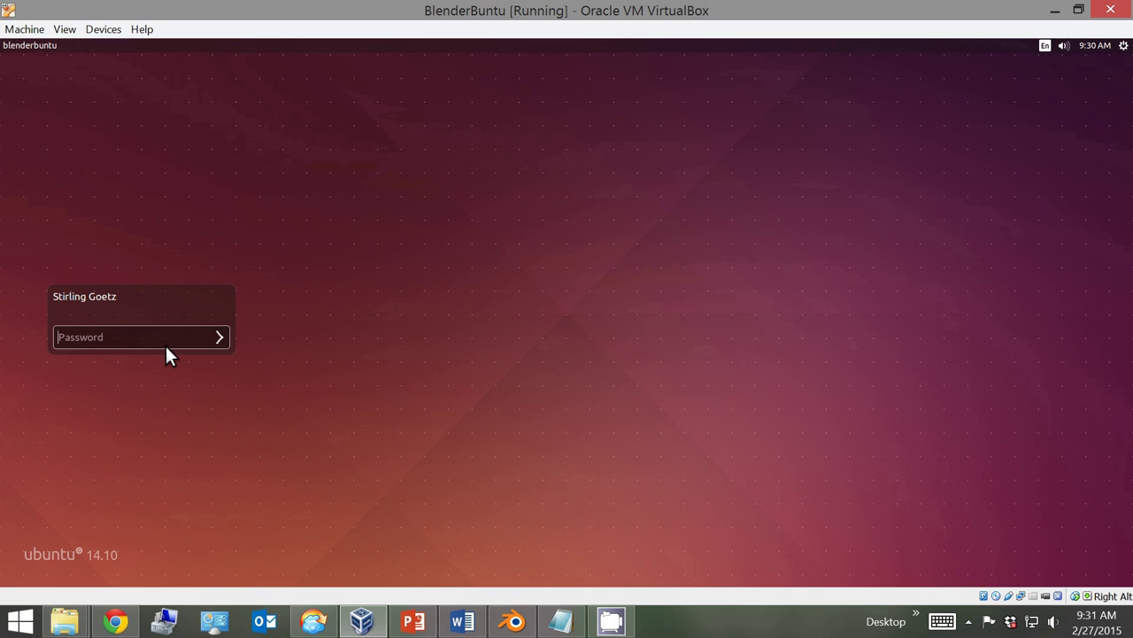
type("•••••••")
key("Return")
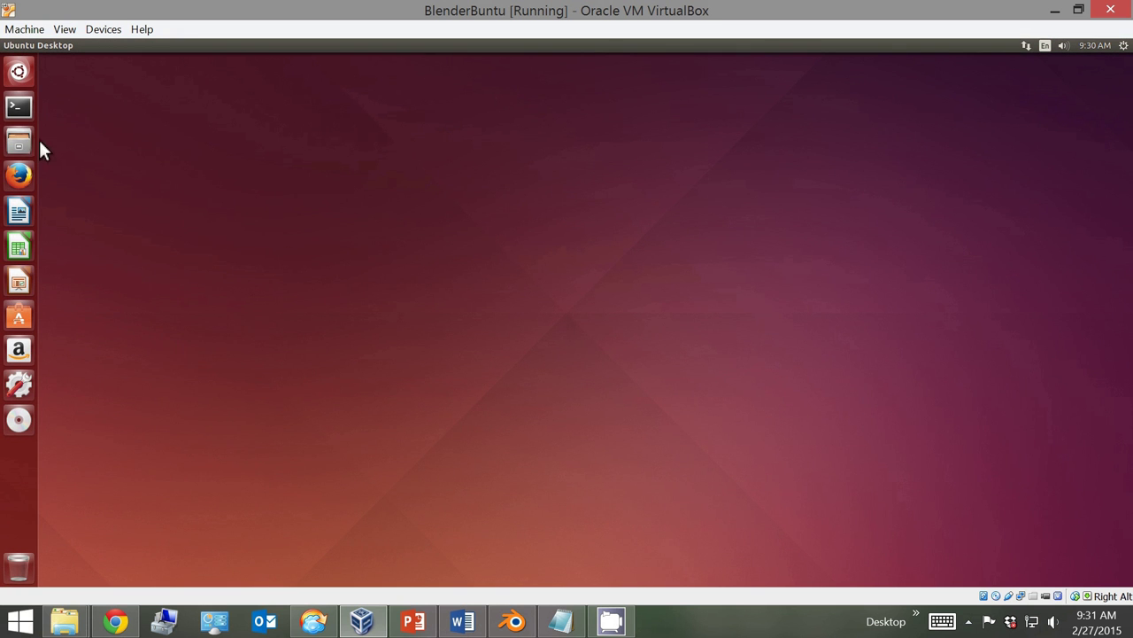
In a maximized Terminal, run ls -l, then gedit .brenda.conf.
left_click(19, 107)
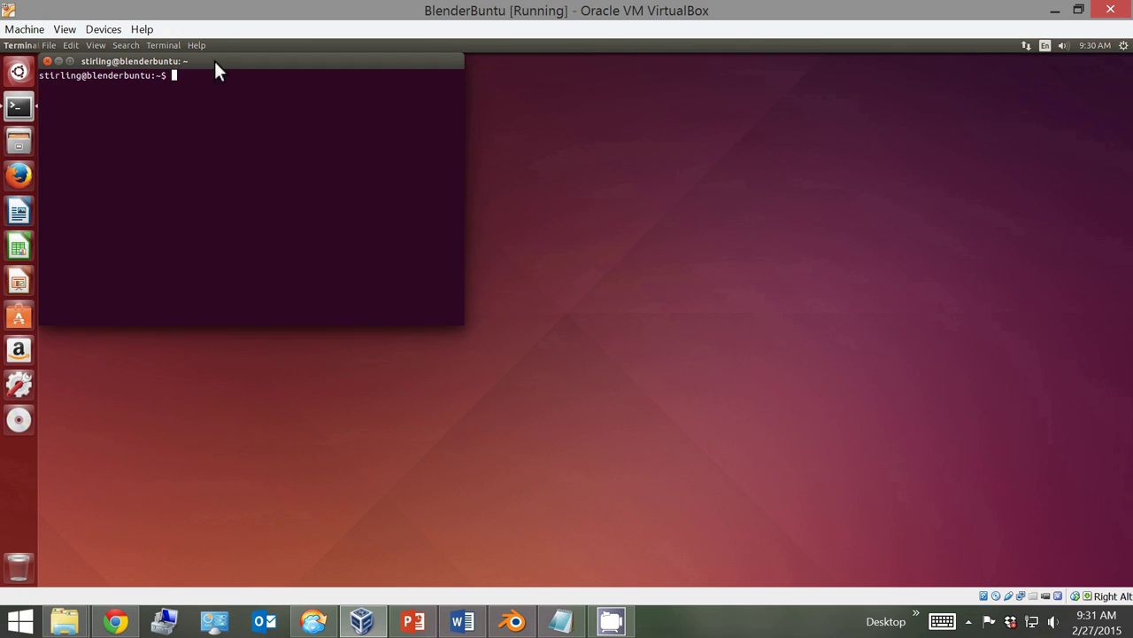
left_click(70, 61)
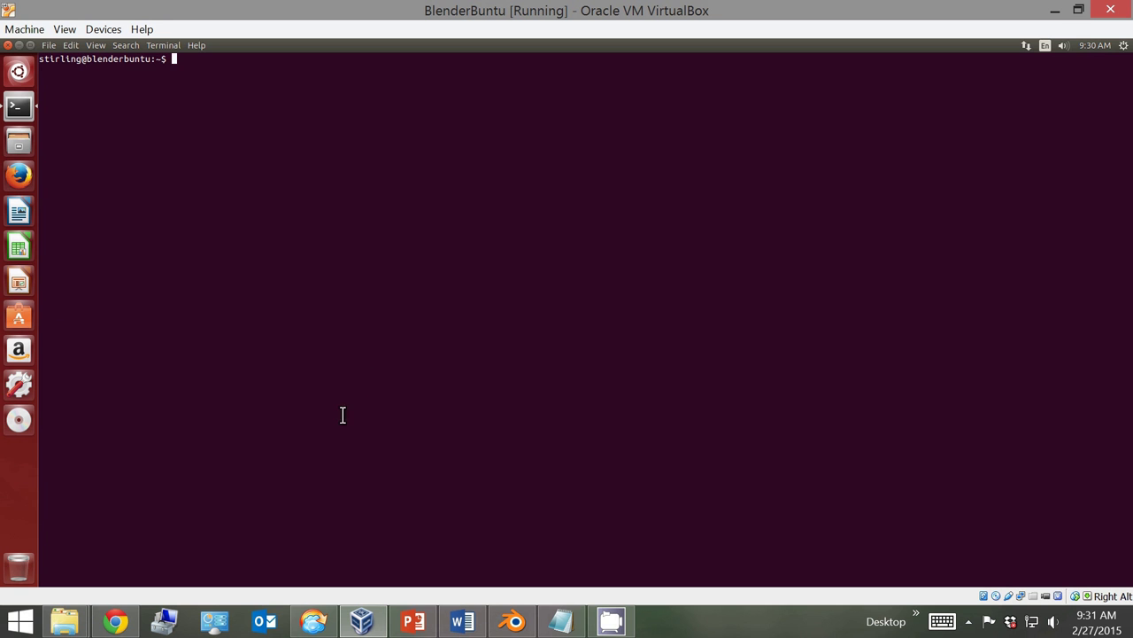
type("l")
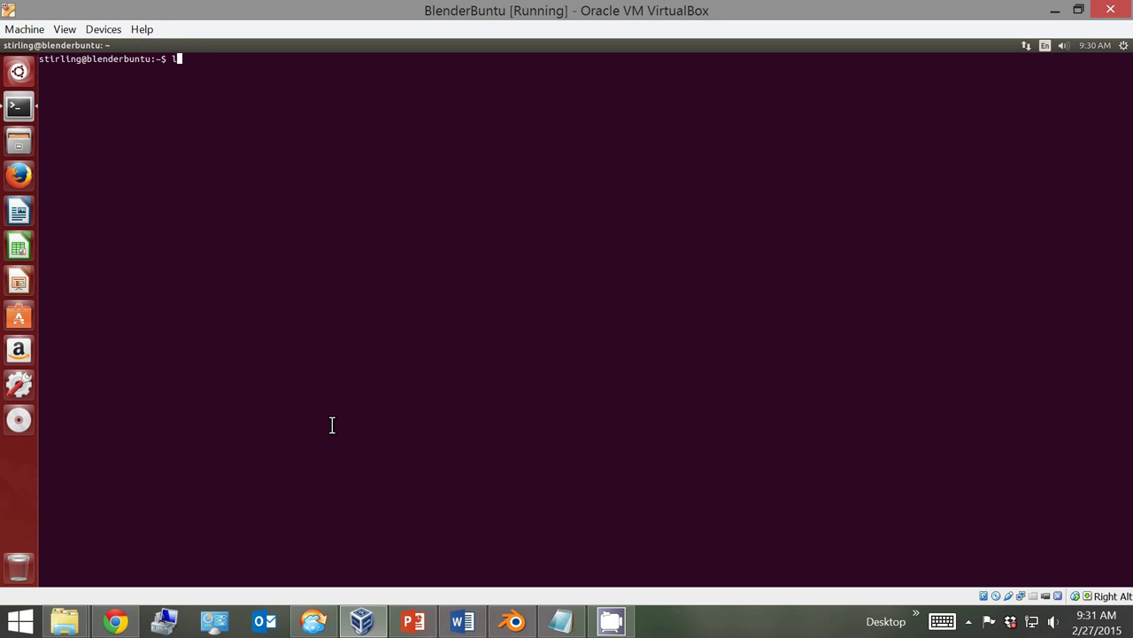
type("s -l")
key("Return")
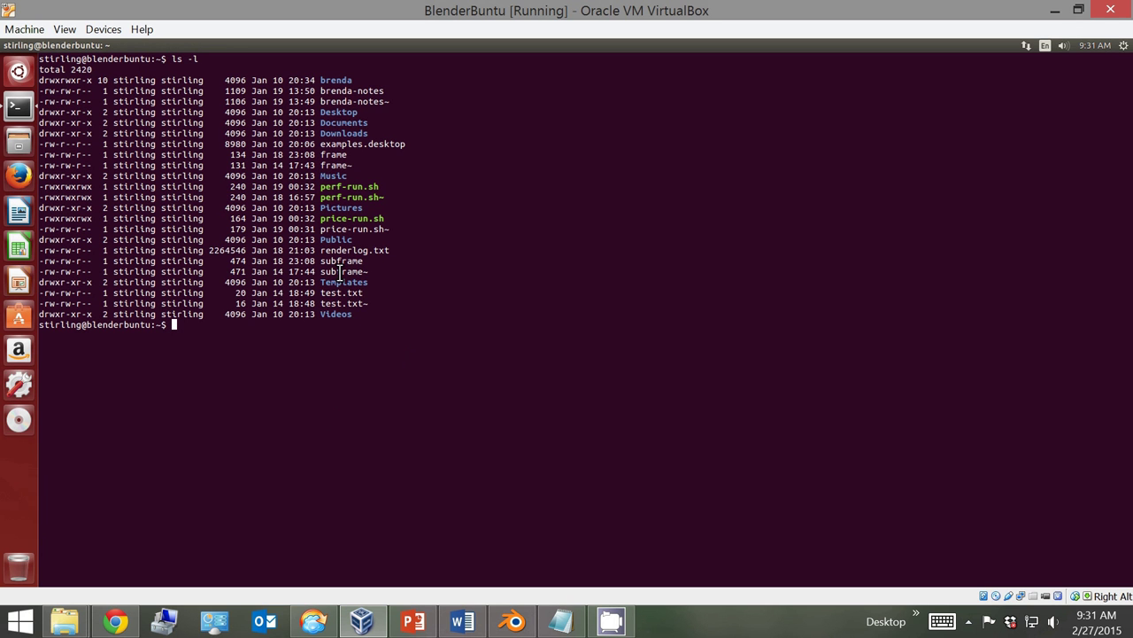
type("gedit .brenda.conf")
key("Return")
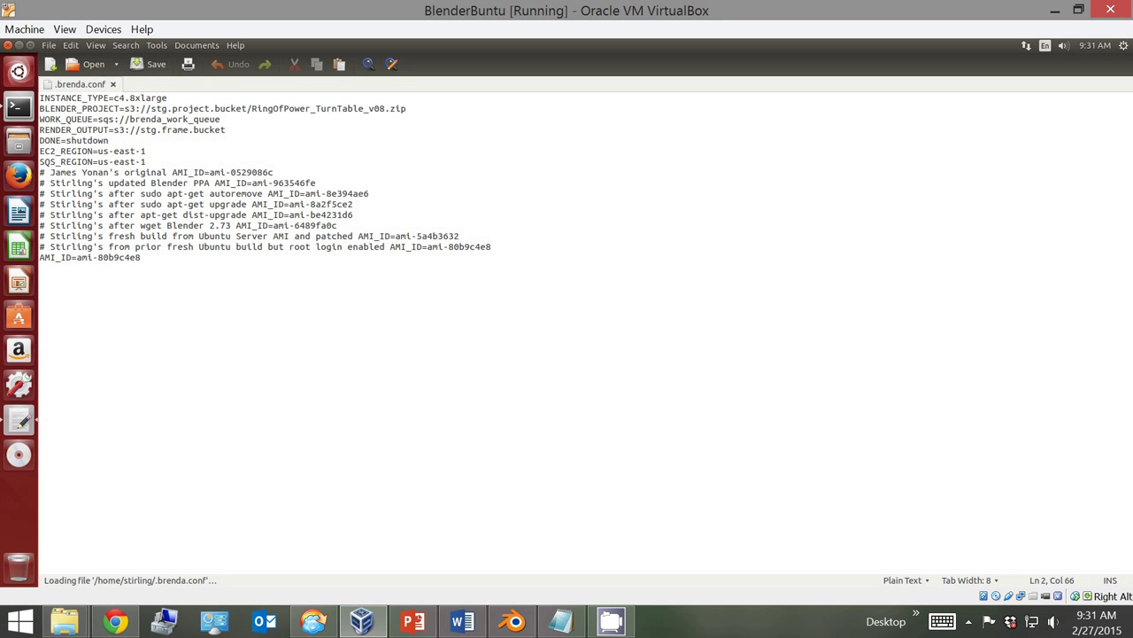
Replace RingOfPower_TurnTable_v08.zip with Winter_Landscape_v24_CPU.zip on the BLENDER_PROJECT line.
left_click(225, 99)
key("ctrl+shift+Left")
key("ctrl+shift+Left")
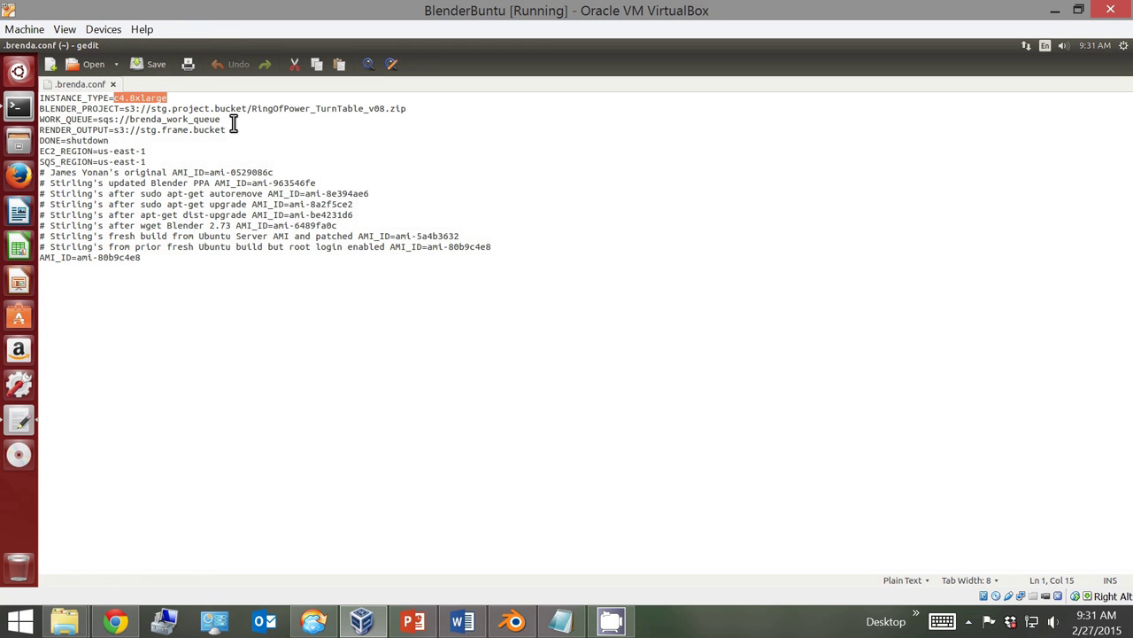
key("Down")
key("End")
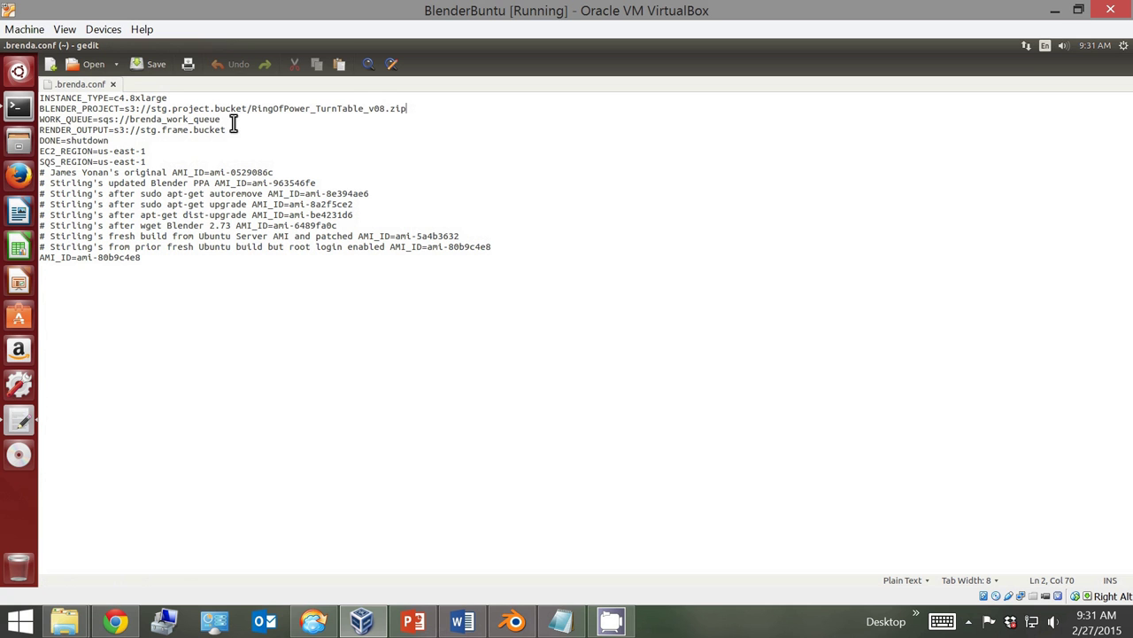
key("ctrl+shift+Left")
key("ctrl+shift+Left")
key("ctrl+shift+Left")
key("ctrl+shift+Left")
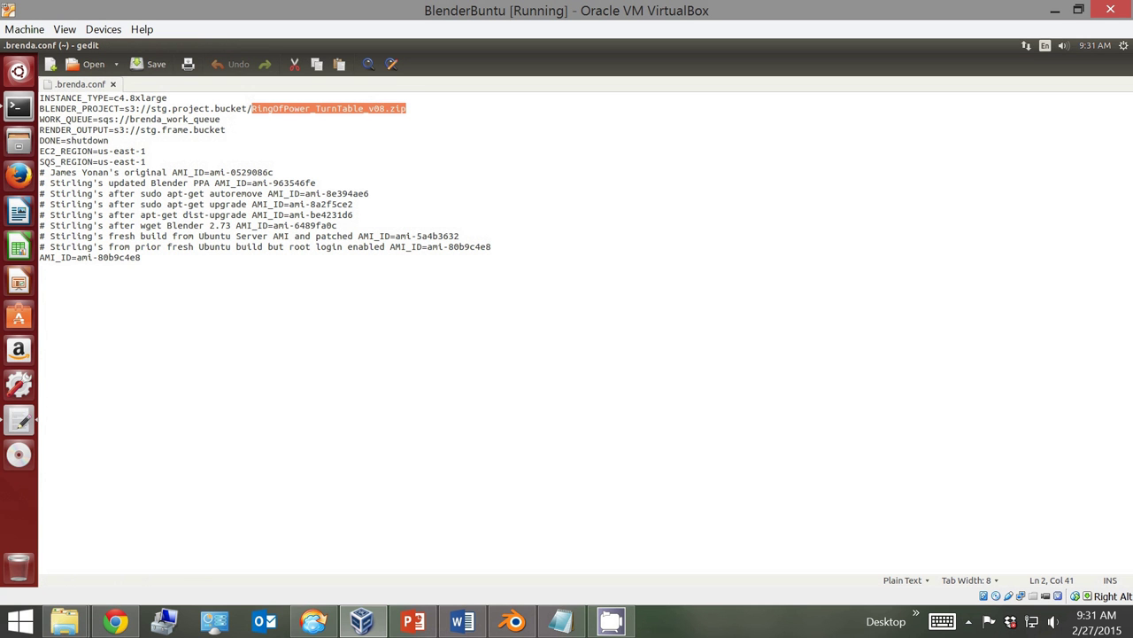
key("ctrl+v")
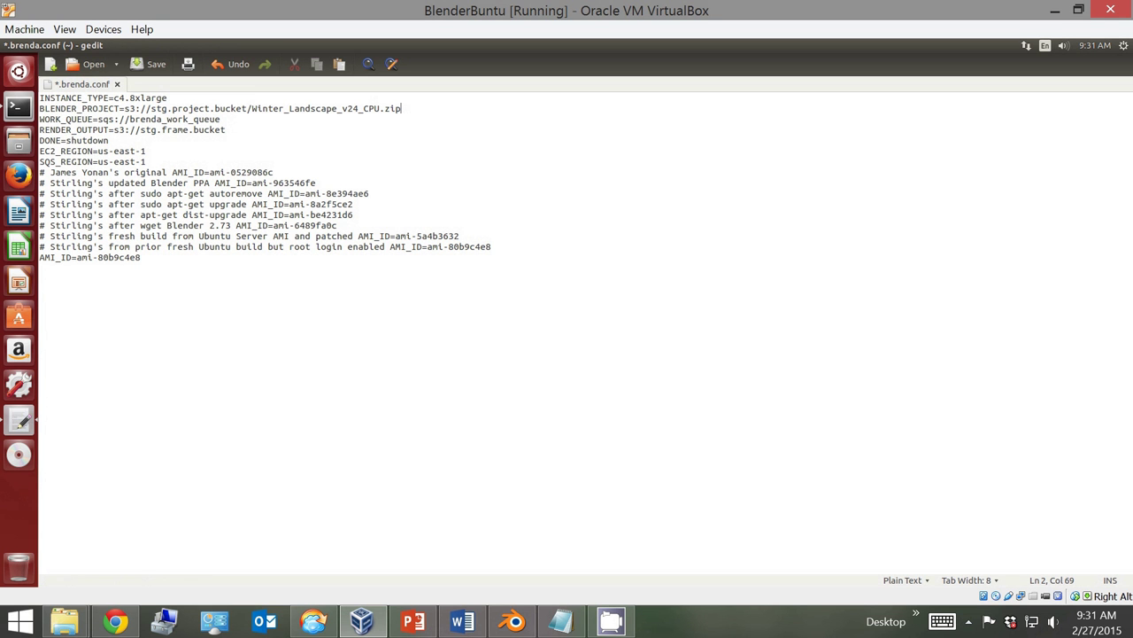
Step through the WORK_QUEUE, EC2_REGION and original AMI_ID comment lines.
left_click(220, 118)
left_click(146, 150)
left_click(274, 172)
left_click(370, 193)
left_click(275, 172)
key("shift+Home")
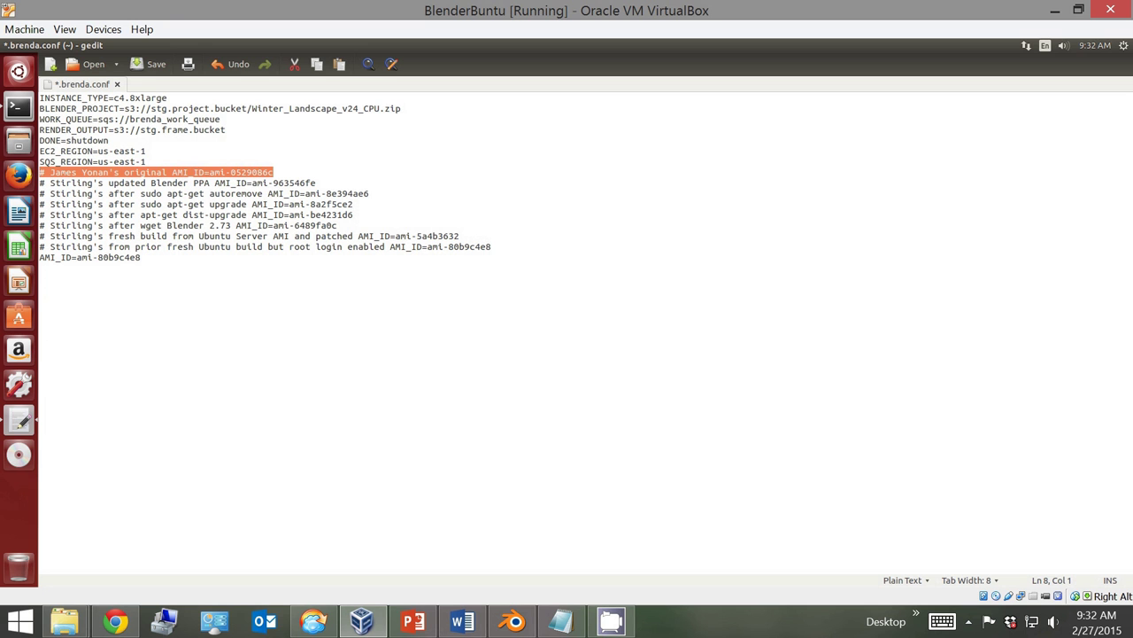
Review the Blender PPA AMI comments and the active AMI_ID=ami-80b9c4e8 line, then save and quit gedit.
left_click(274, 182)
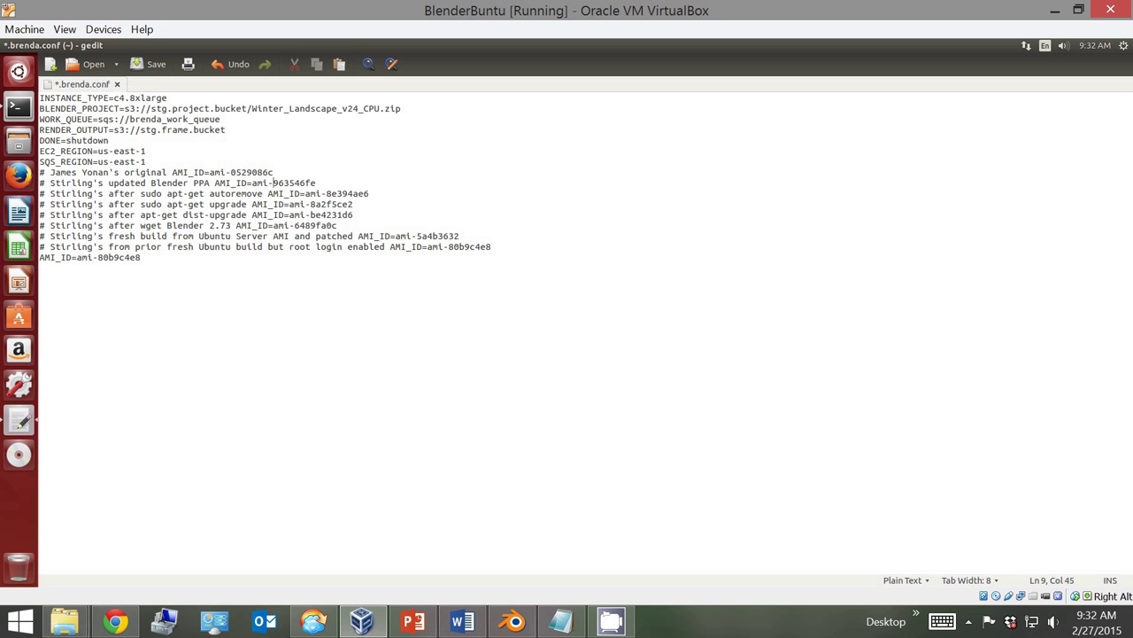
key("Home")
key("shift+End")
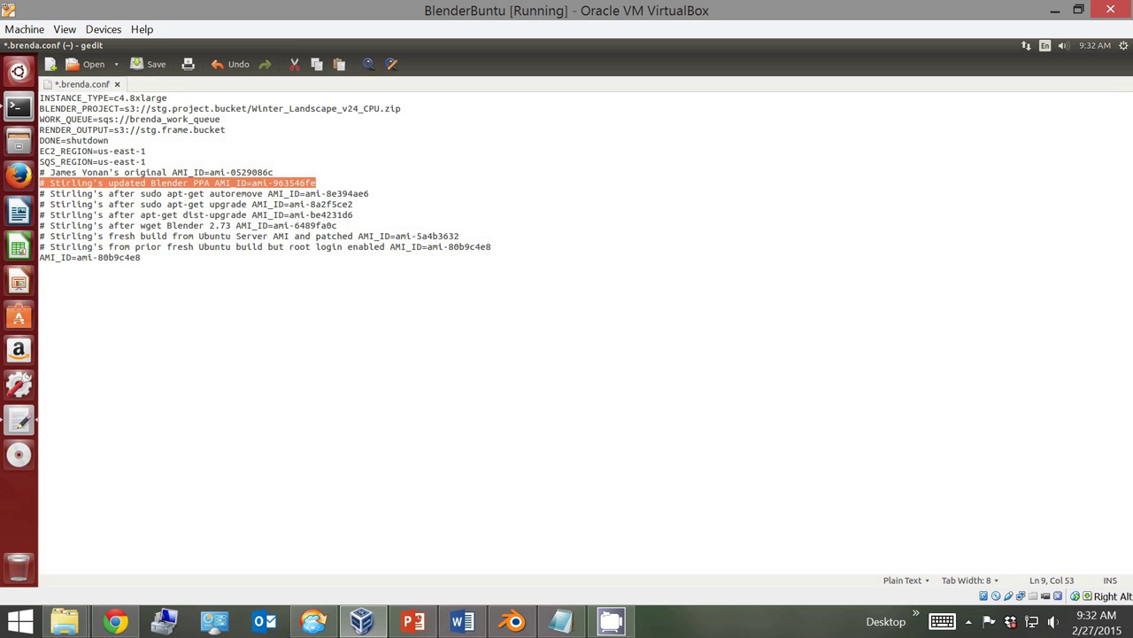
key("shift+Down")
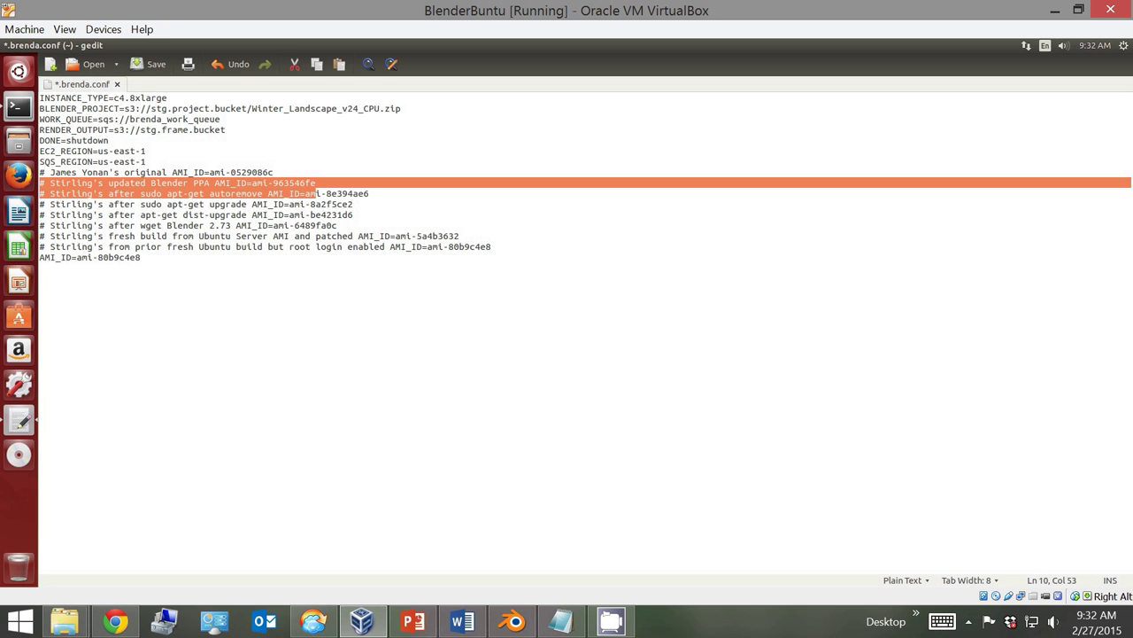
key("shift+End")
key("Down")
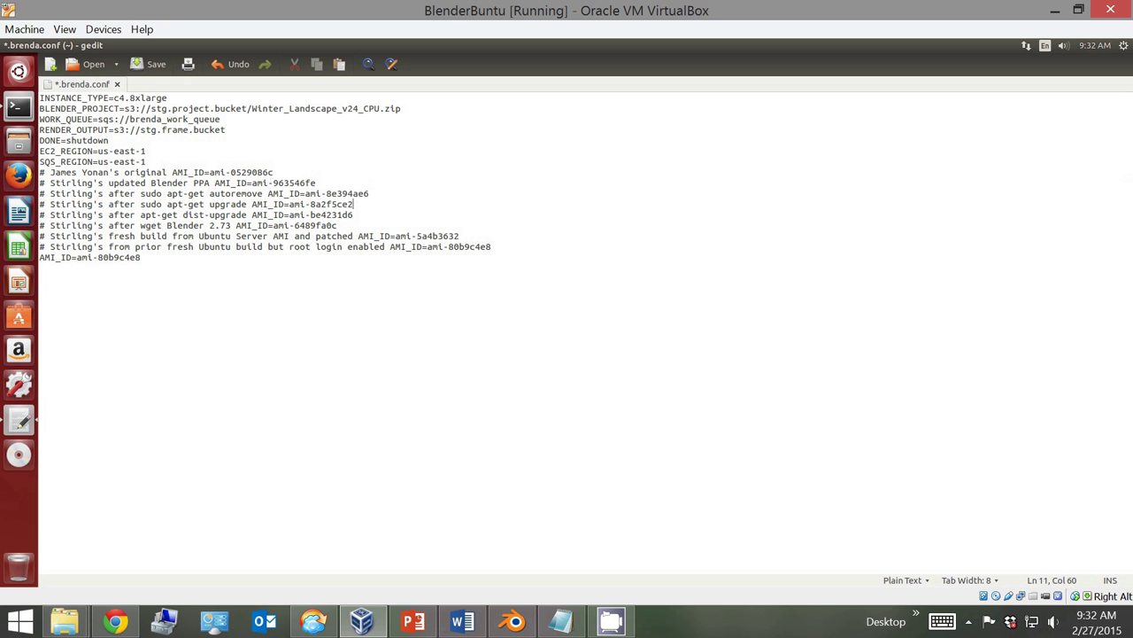
key("Home")
key("shift+Down")
key("shift+Down")
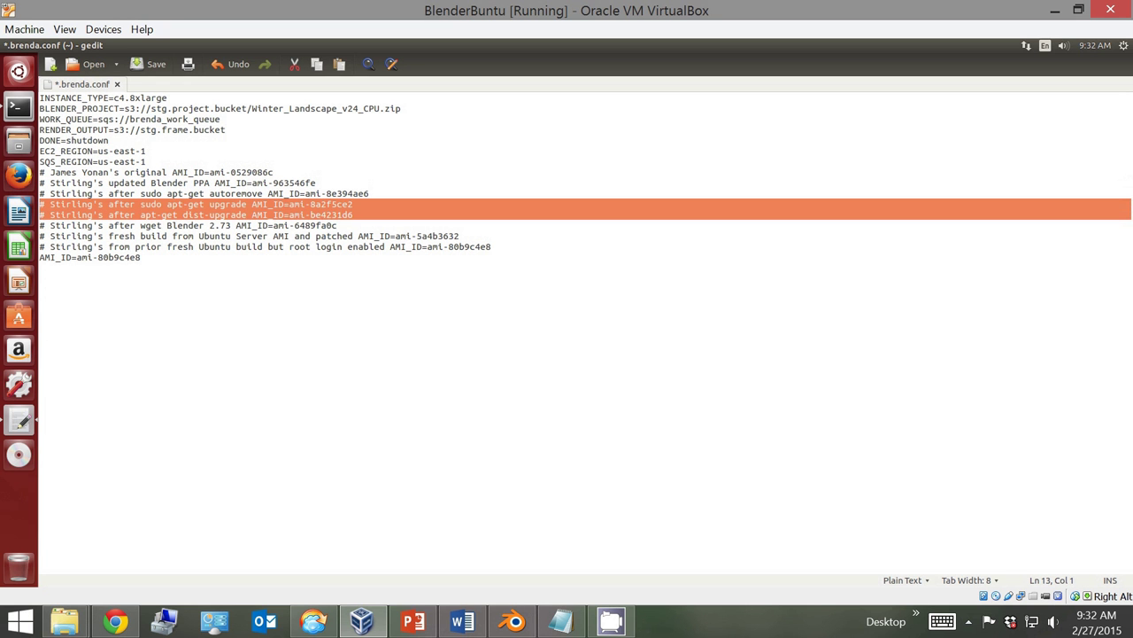
key("shift+Down")
key("Down")
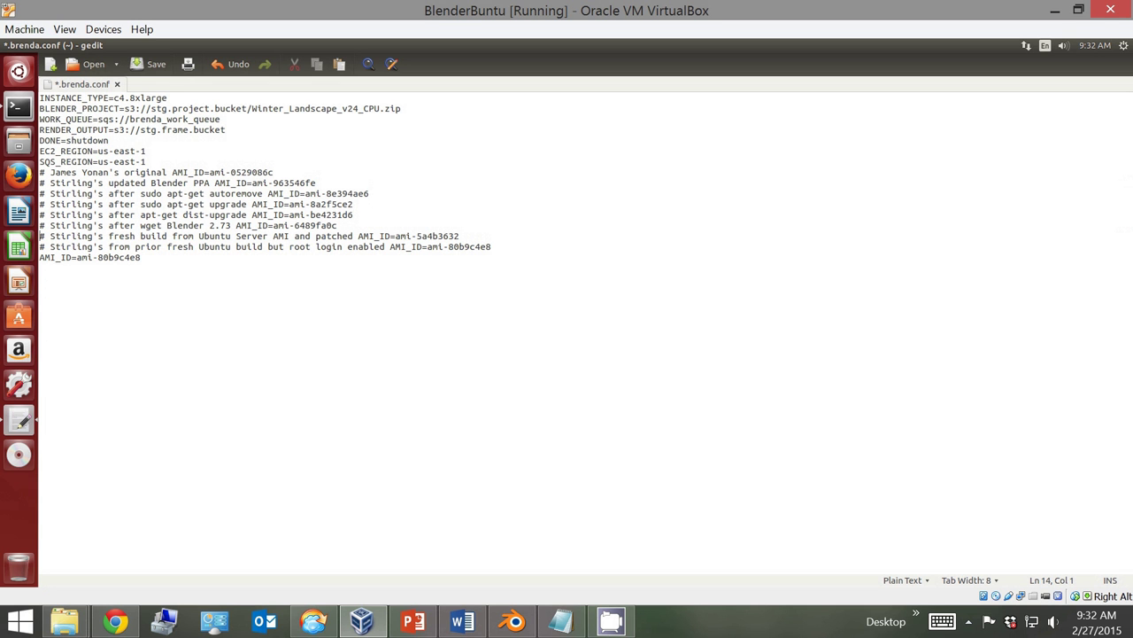
key("shift+End")
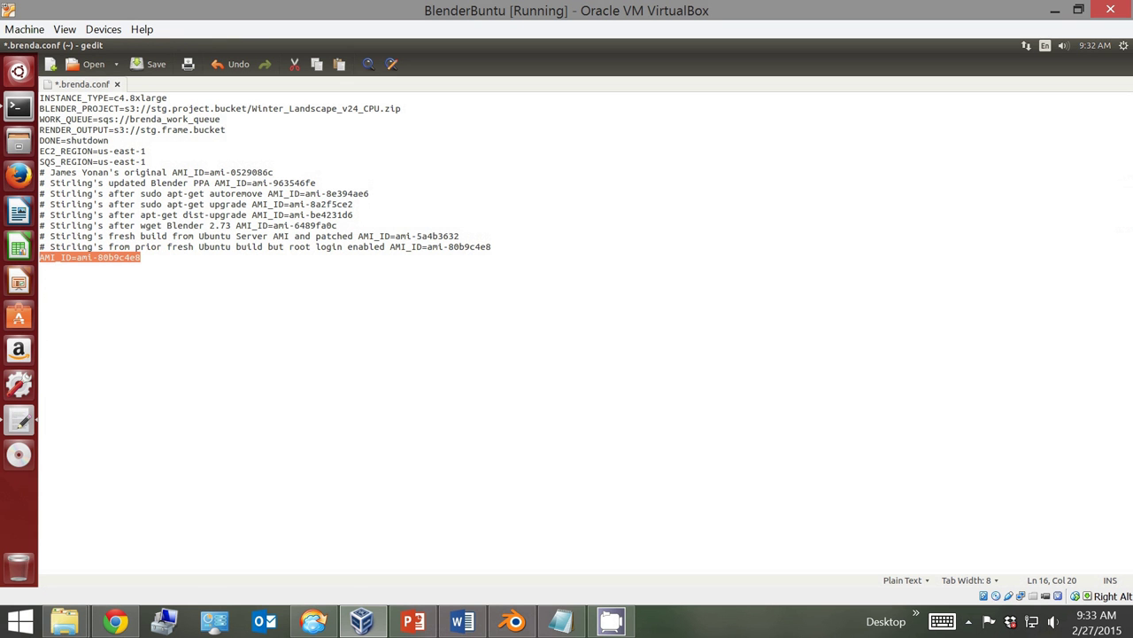
key("ctrl+s")
key("ctrl+q")
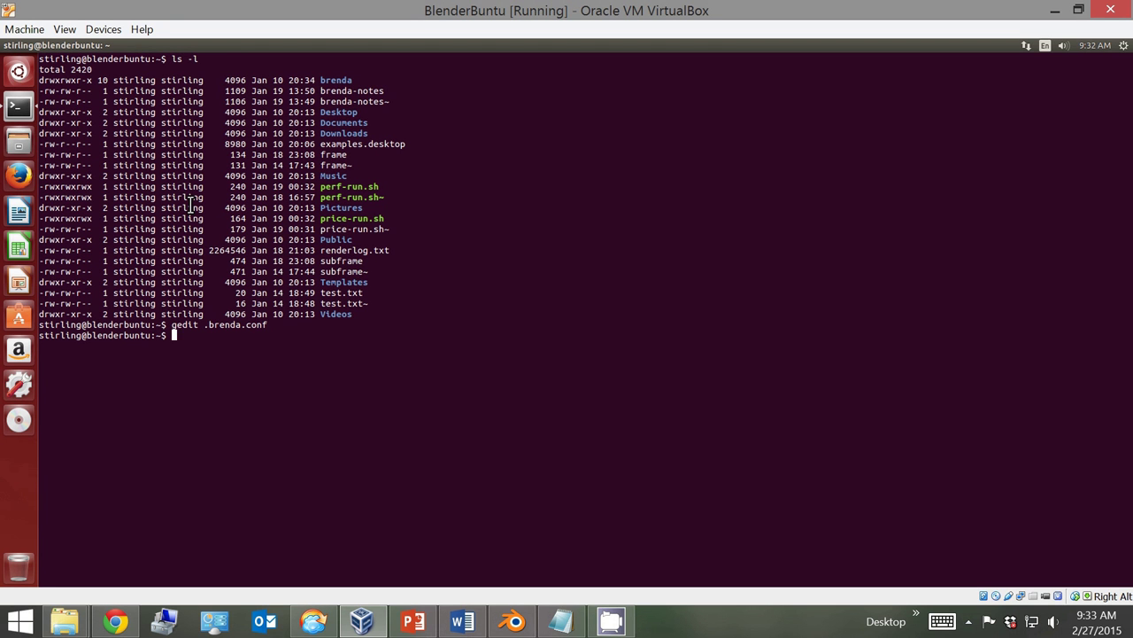
Show brenda-work's help text, then clear the terminal screen (clear, after cls fails).
type("brenda-work -h")
key("Return")
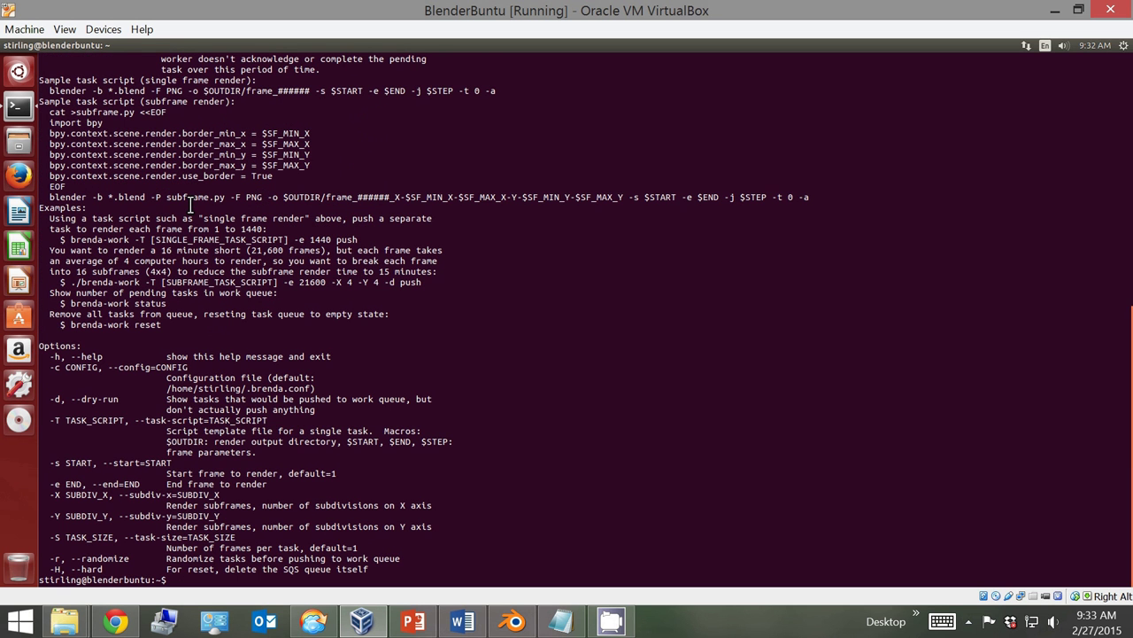
type("cls")
key("Return")
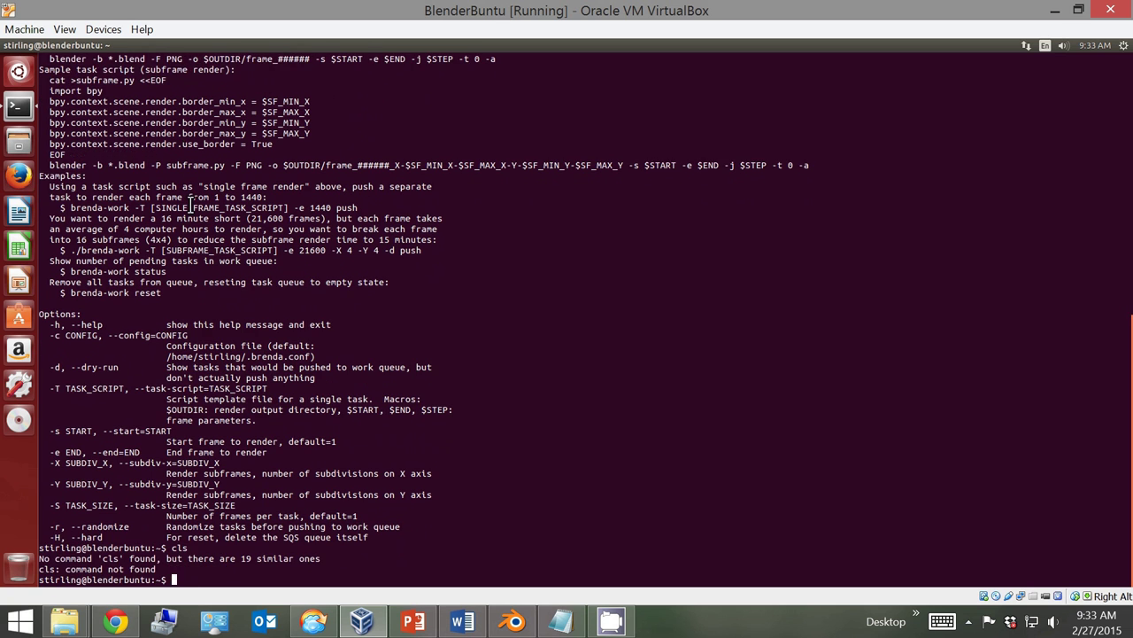
type("clear")
key("Return")
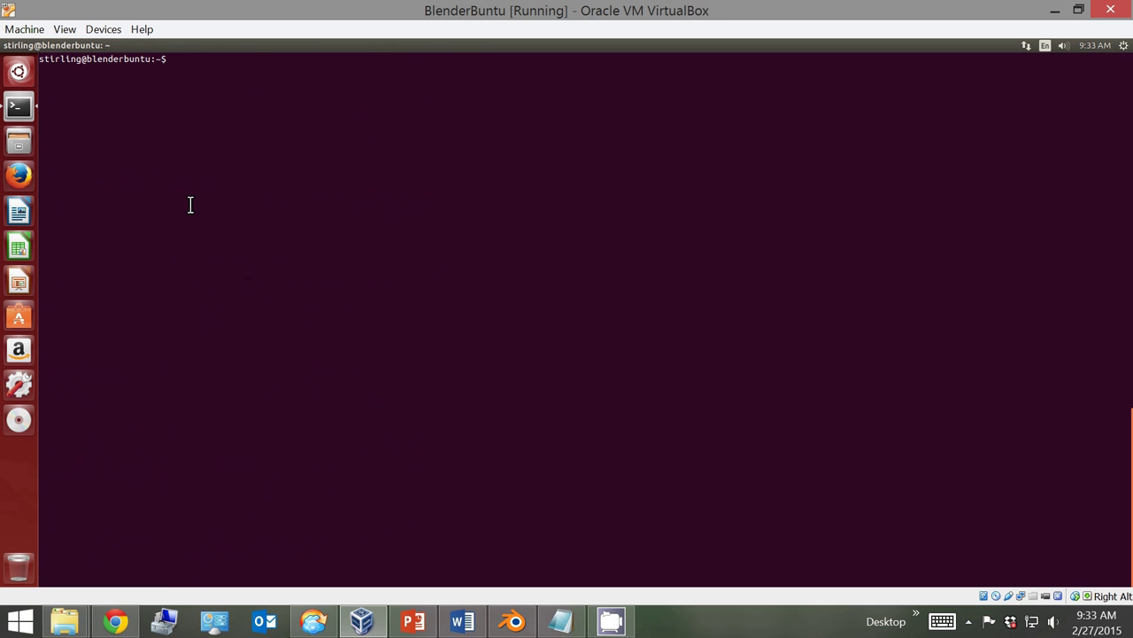
Drop the half-typed brenda-work command and list the home directory with ls -l.
type("brenda-work -T")
key("BackSpace")
key("BackSpace")
key("BackSpace")
key("BackSpace")
key("BackSpace")
key("BackSpace")
key("BackSpace")
key("BackSpace")
key("BackSpace")
key("BackSpace")
key("BackSpace")
key("BackSpace")
key("BackSpace")
type("ls -l")
key("Return")
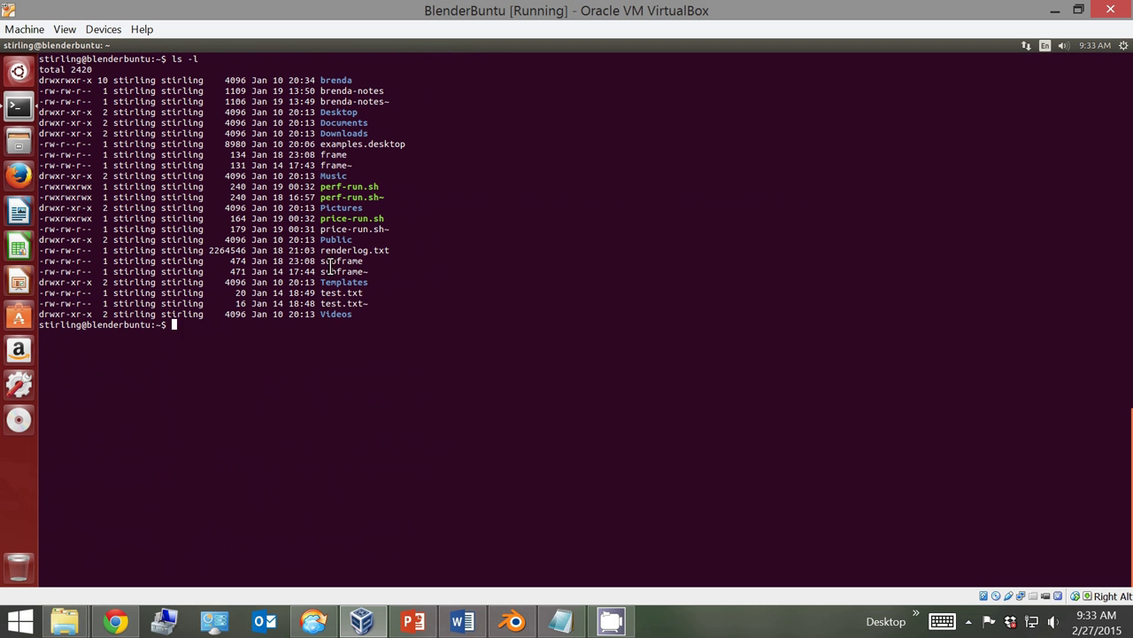
Print the frame script with cat frame to reveal its Blender render command line.
left_click_drag(320, 261, 373, 261)
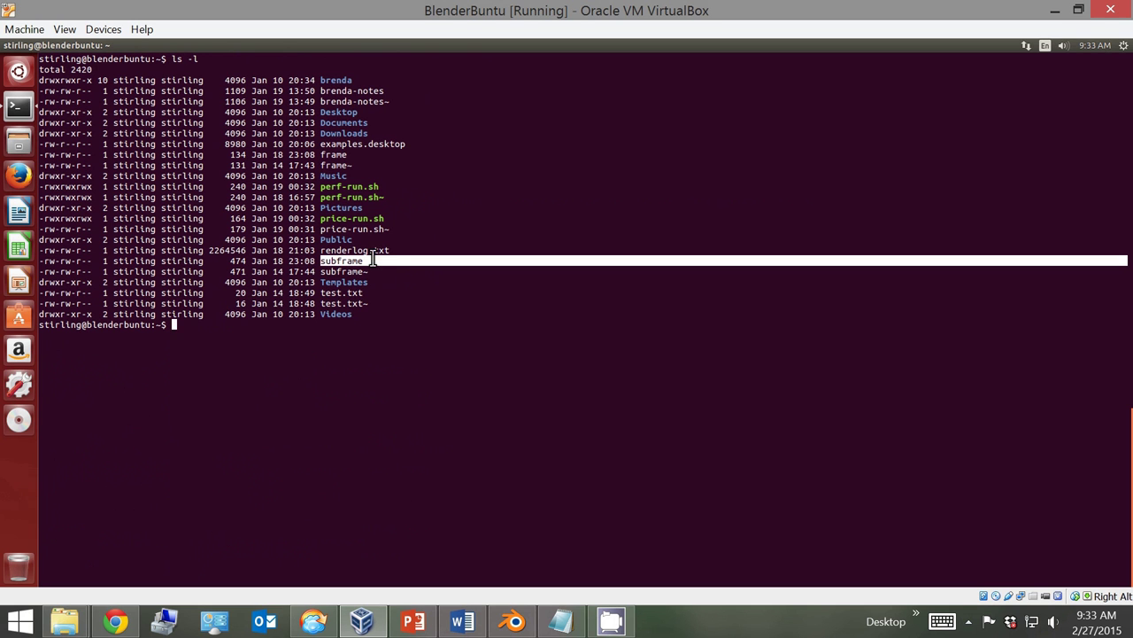
left_click_drag(322, 156, 364, 162)
left_click(211, 325)
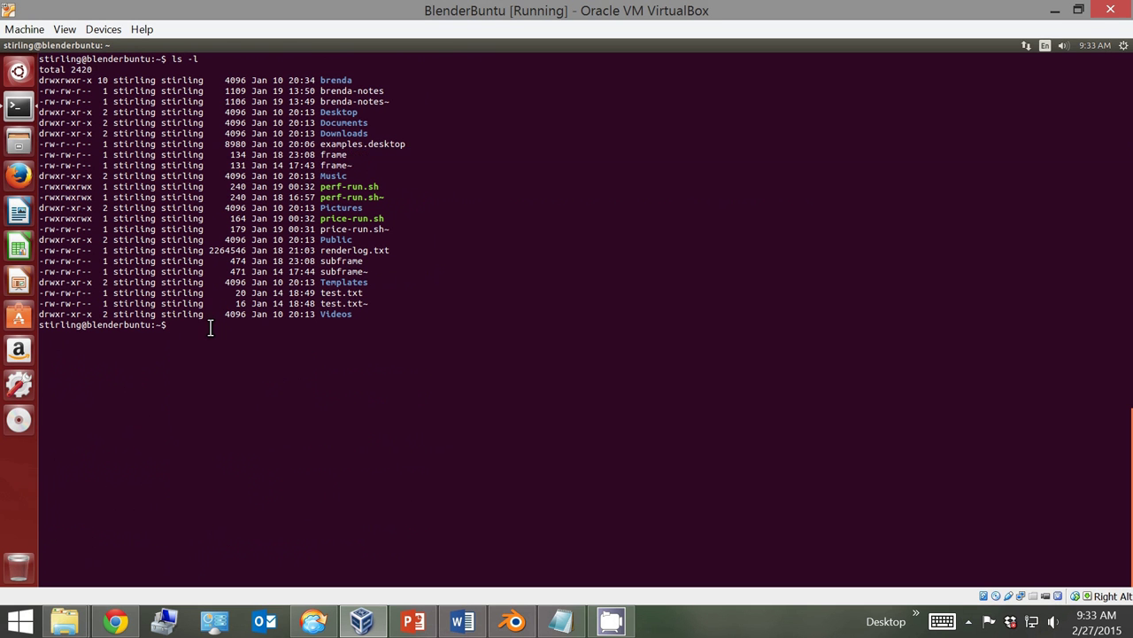
type("cat frame")
key("Return")
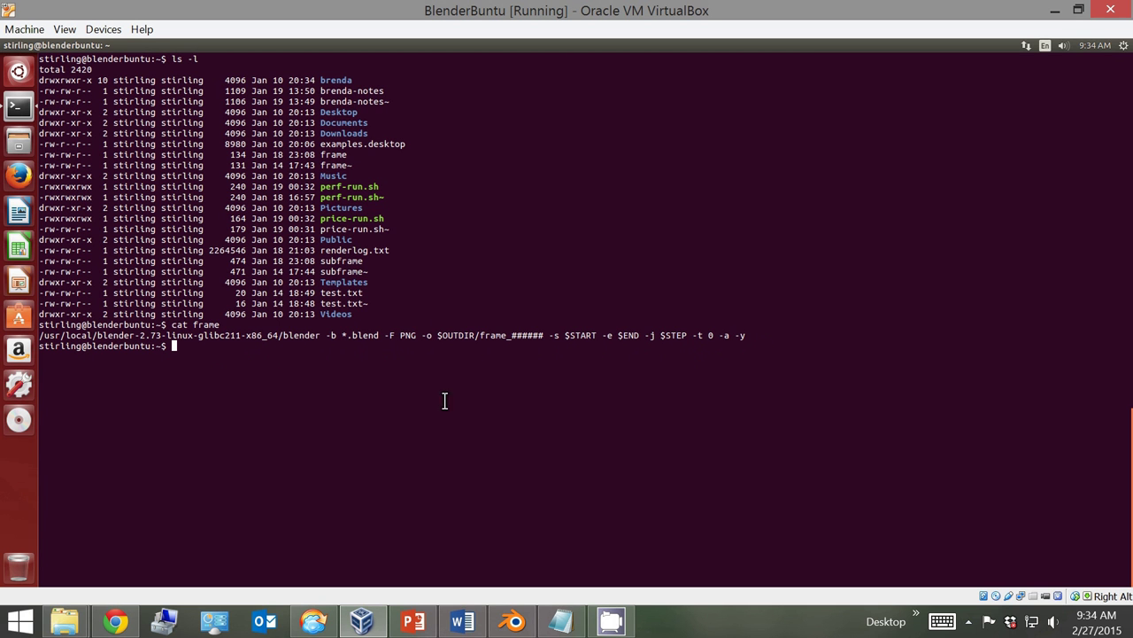
In Blender, set the Sampling Seed to #frame and jump to frame 66 to check it.
left_click(518, 625)
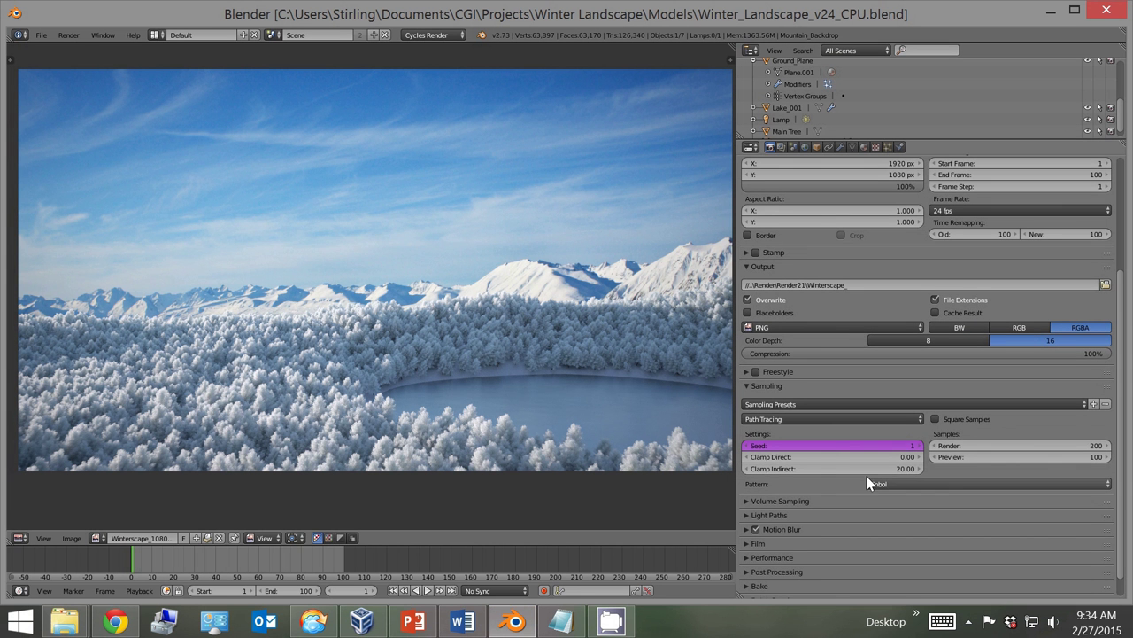
left_click(787, 443)
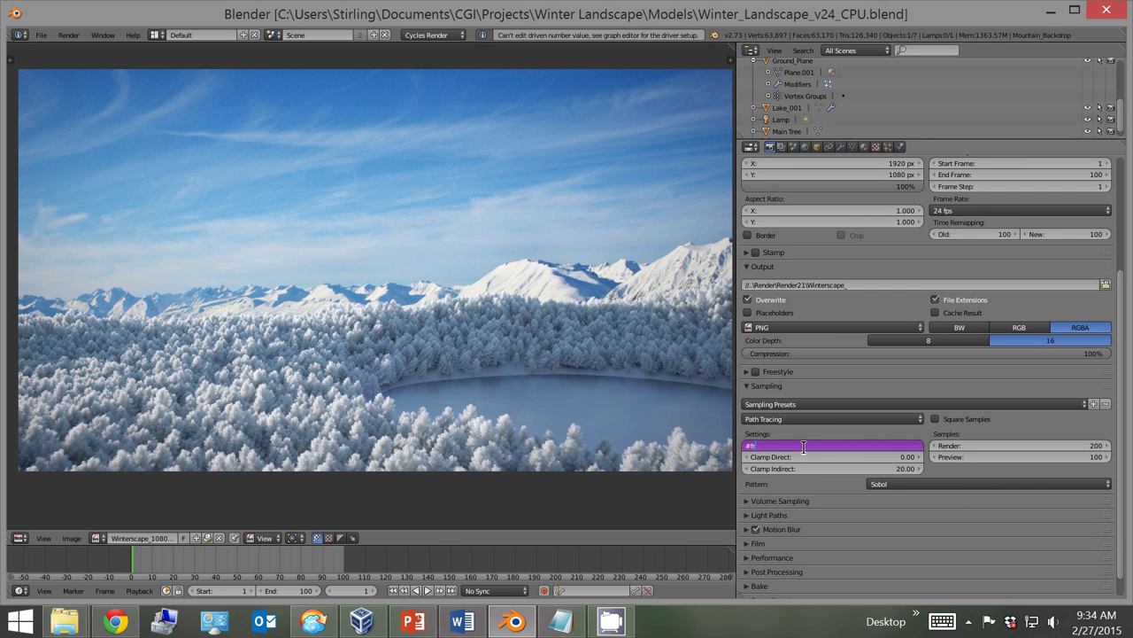
key("Return")
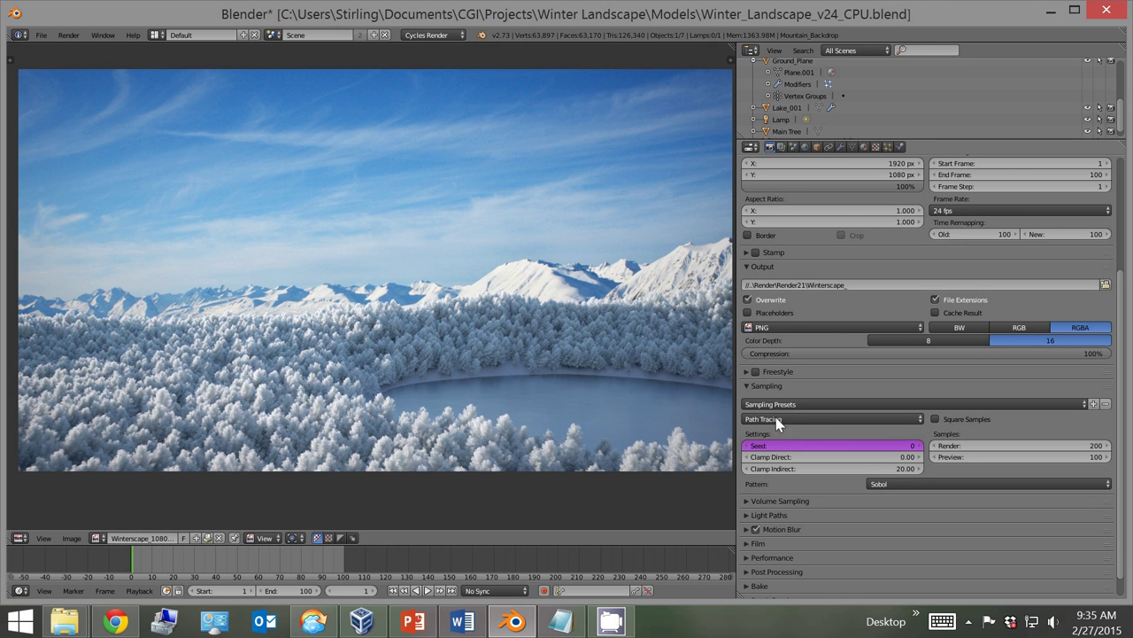
left_click(273, 552)
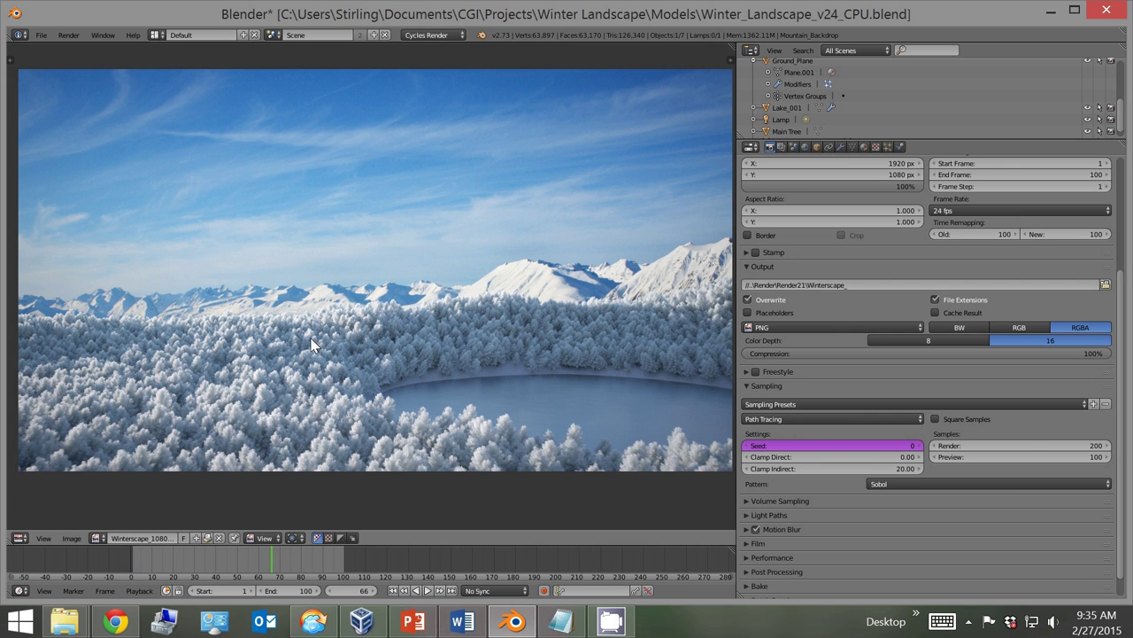
Minimize Blender and push 100 frame tasks with brenda-work -T frame -e 100 push.
left_click(1058, 13)
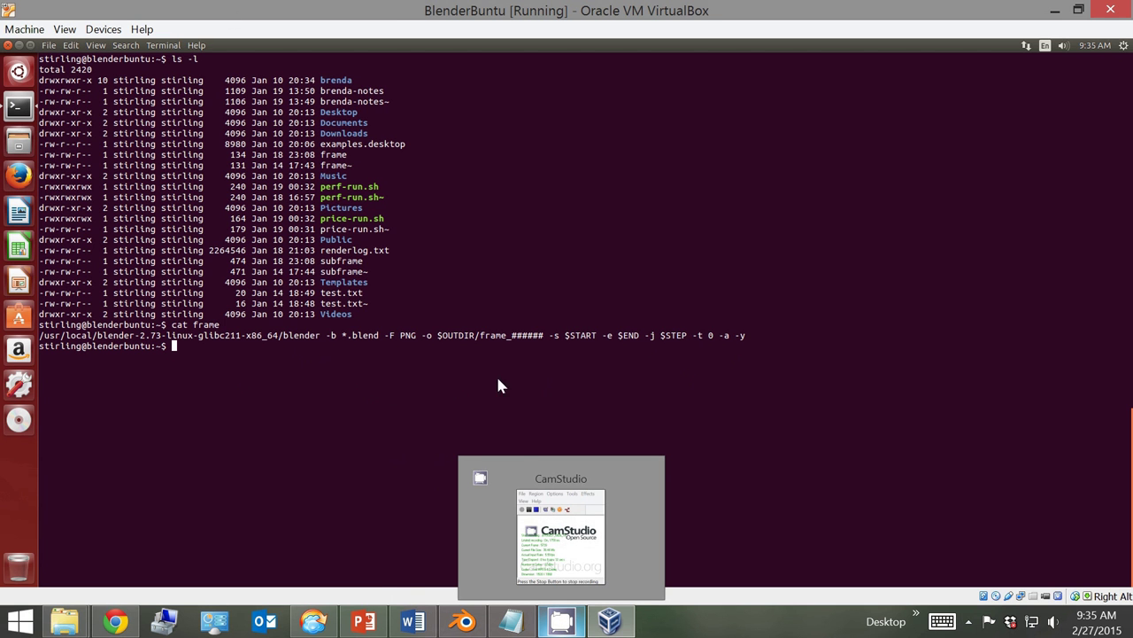
left_click(499, 507)
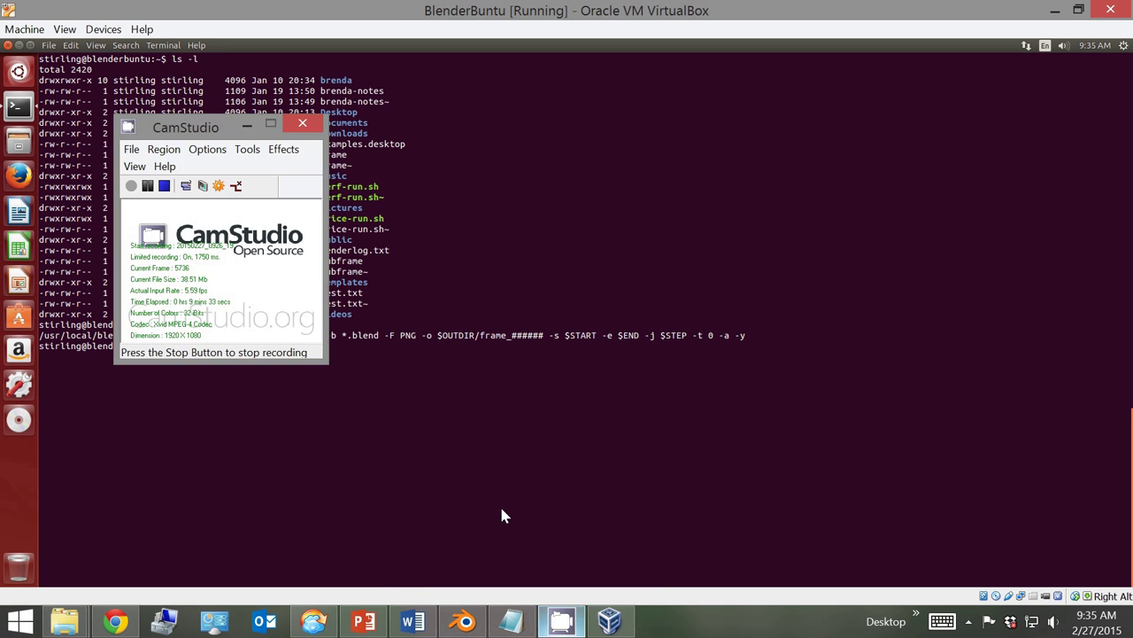
left_click(246, 129)
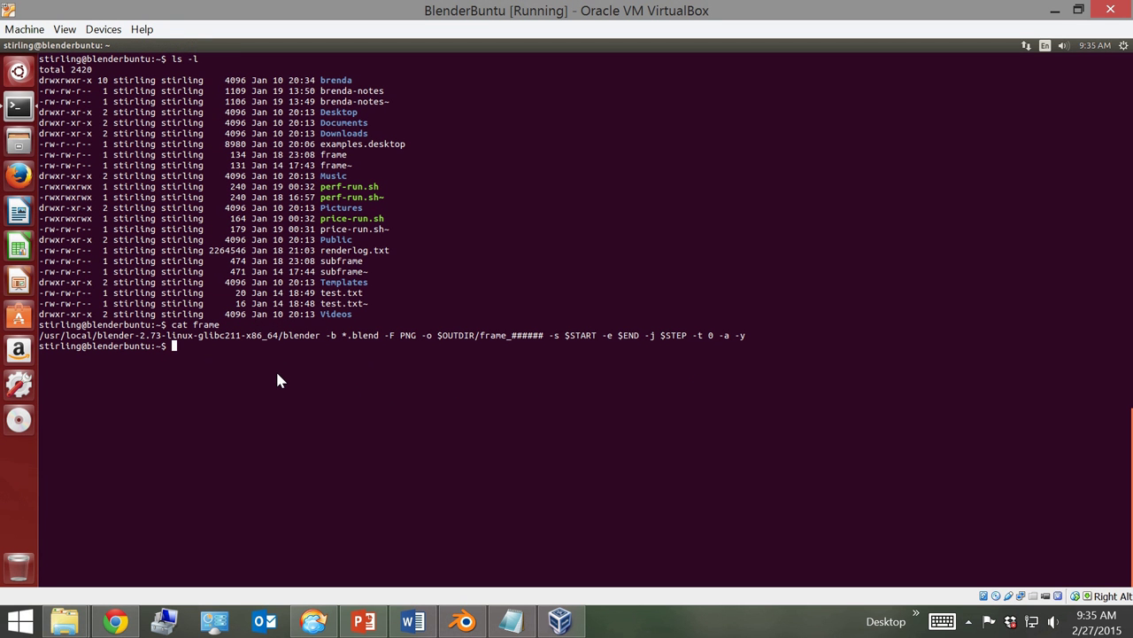
type("brenda-work -T frame")
type("100 push")
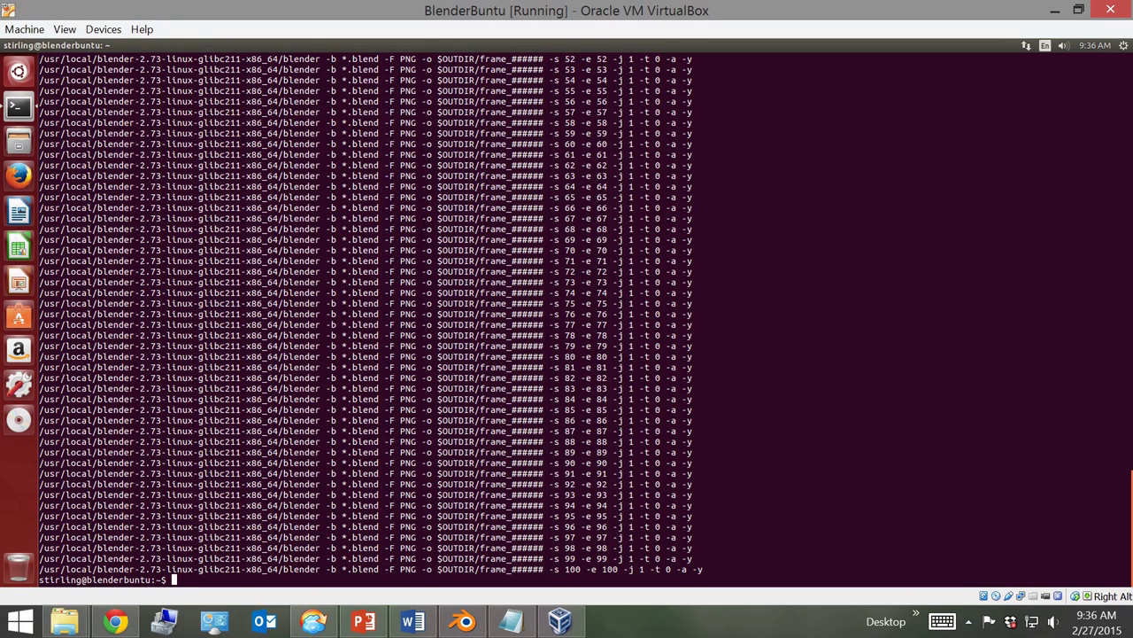
type("brenda-work status")
Confirm 100 queued tasks, relist the home directory, and print price-run.sh with cat.
key("Return")
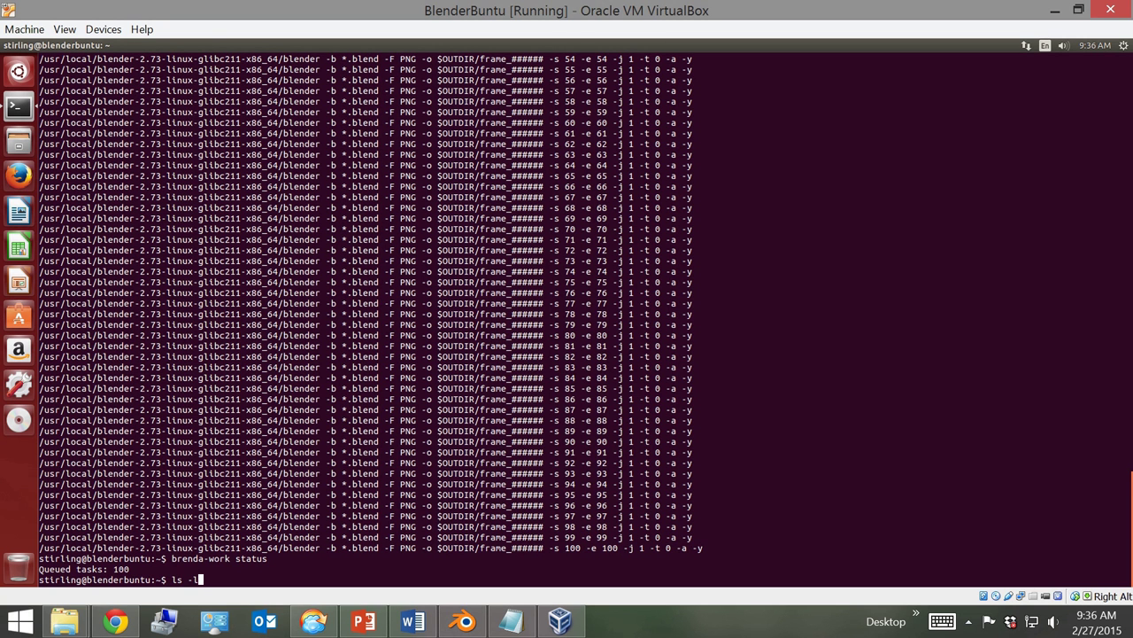
key("Return")
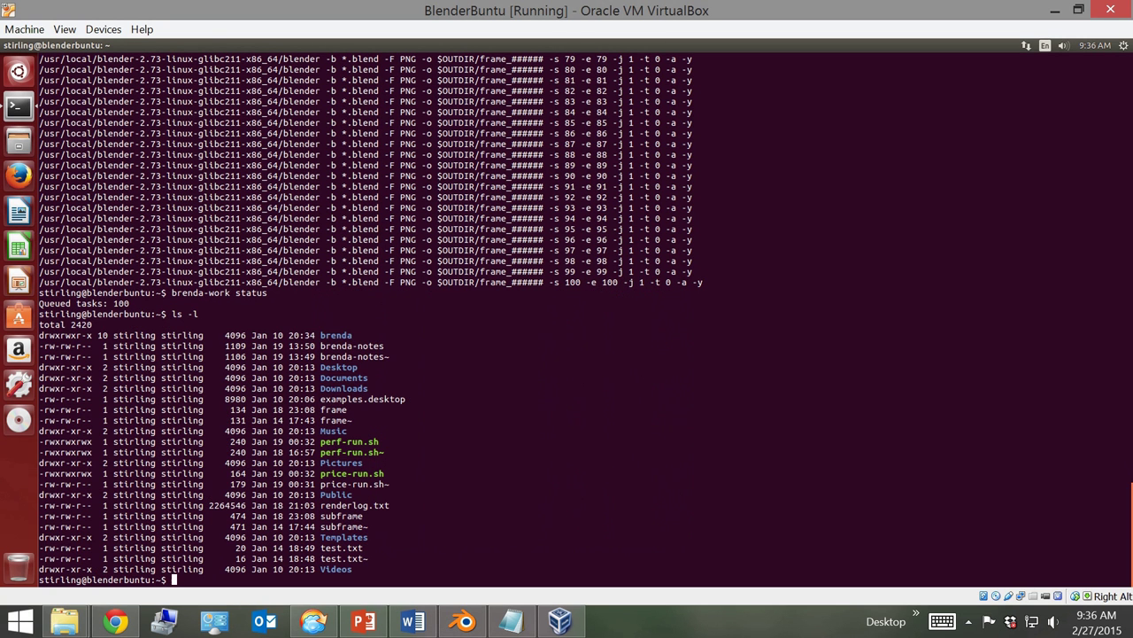
type("cat ./price-")
type("run")
key("Return")
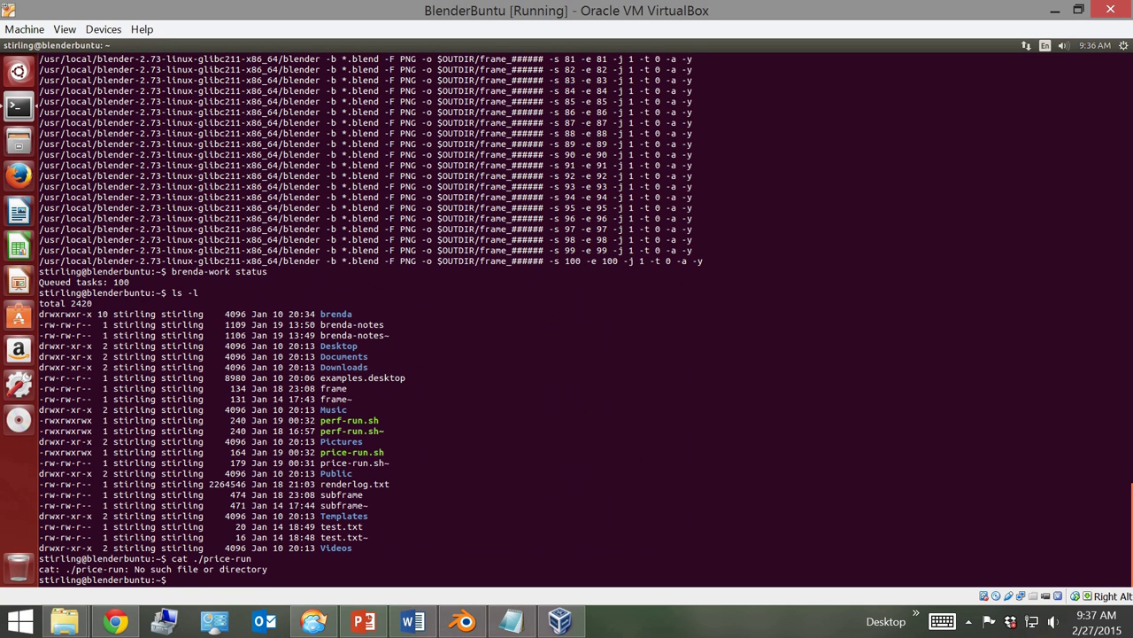
key("Up")
type(".sh")
key("Return")
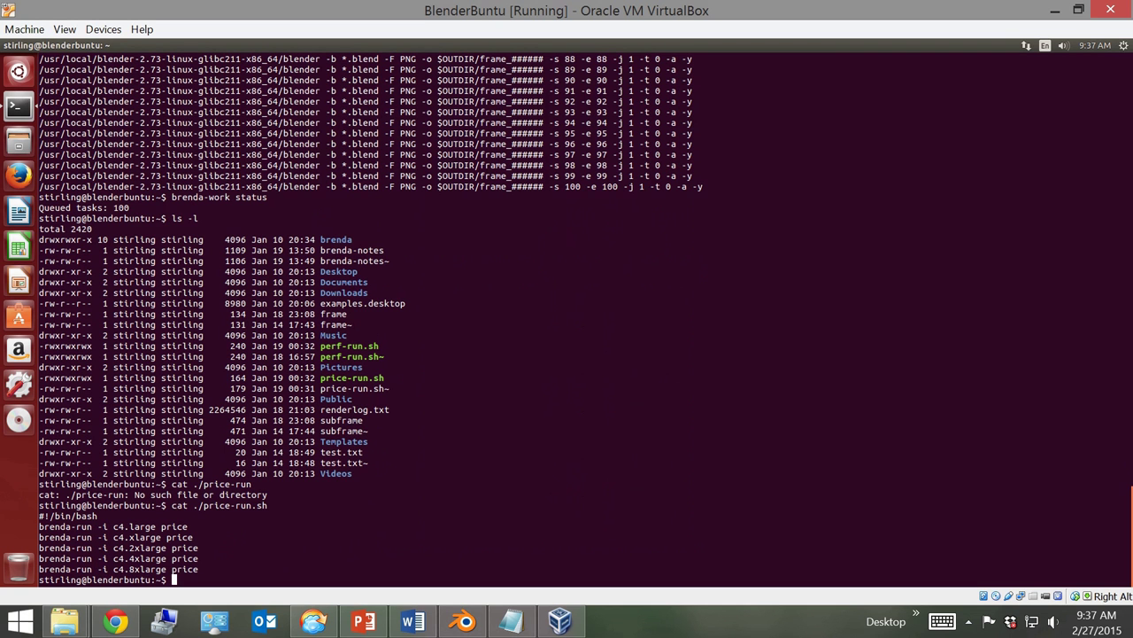
Run ./price-run.sh to list current c4 spot prices per us-east zone.
type("./price-0")
key("BackSpace")
type("run.sh")
key("Return")
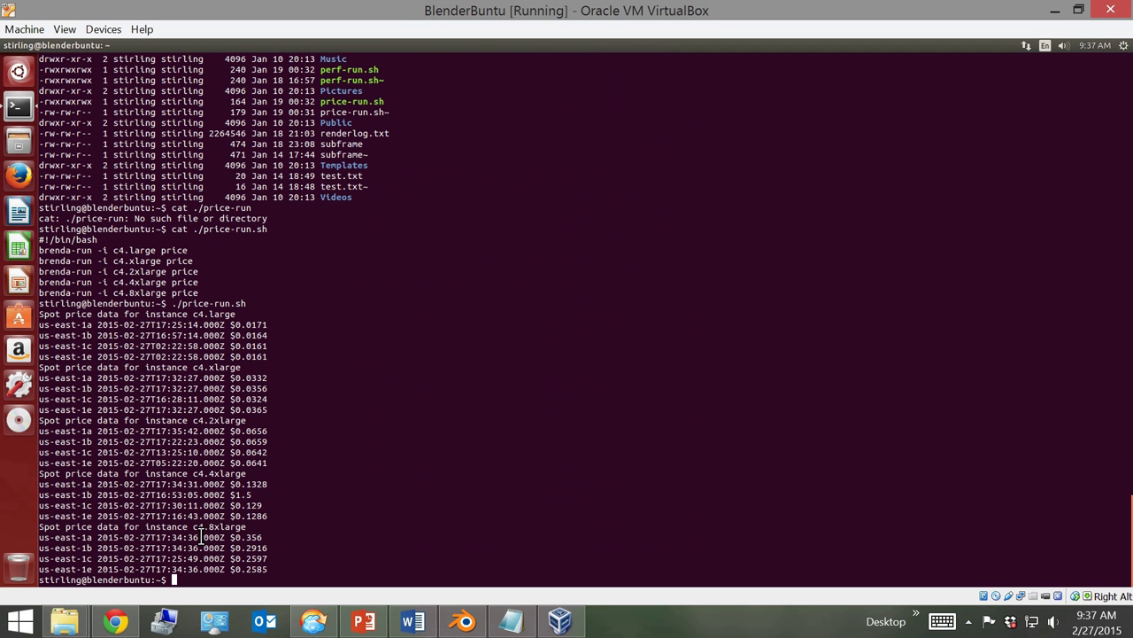
Highlight the c4.8xlarge spot prices, $0.2585 in us-east-1e to $0.356 in us-east-1a.
left_click_drag(193, 527, 252, 528)
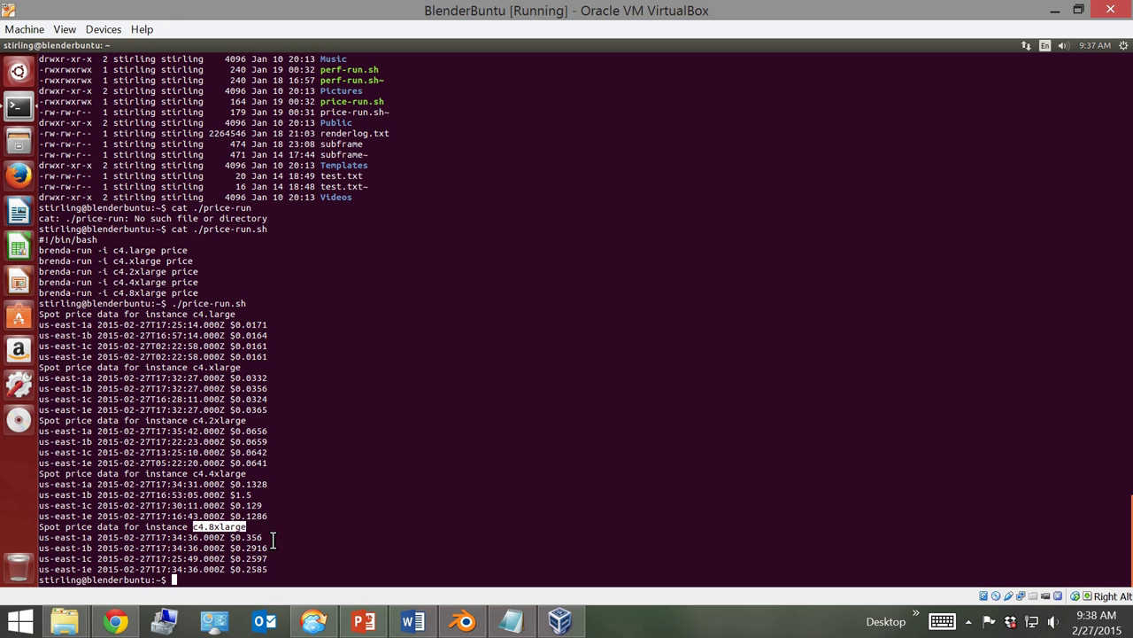
left_click_drag(261, 539, 230, 570)
left_click(276, 575)
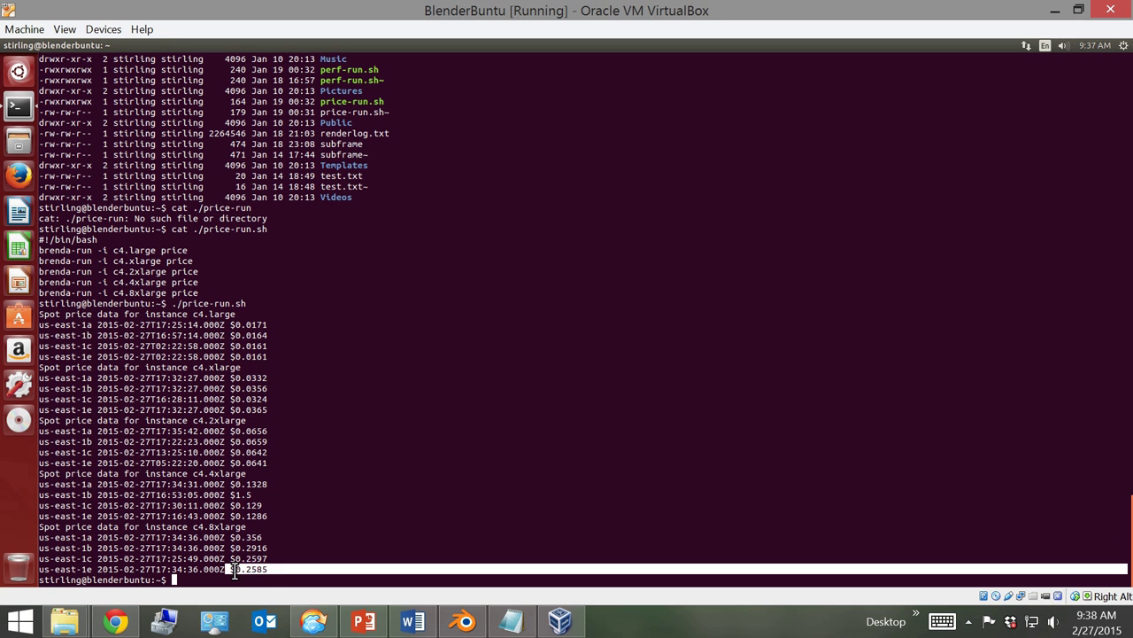
left_click(279, 579)
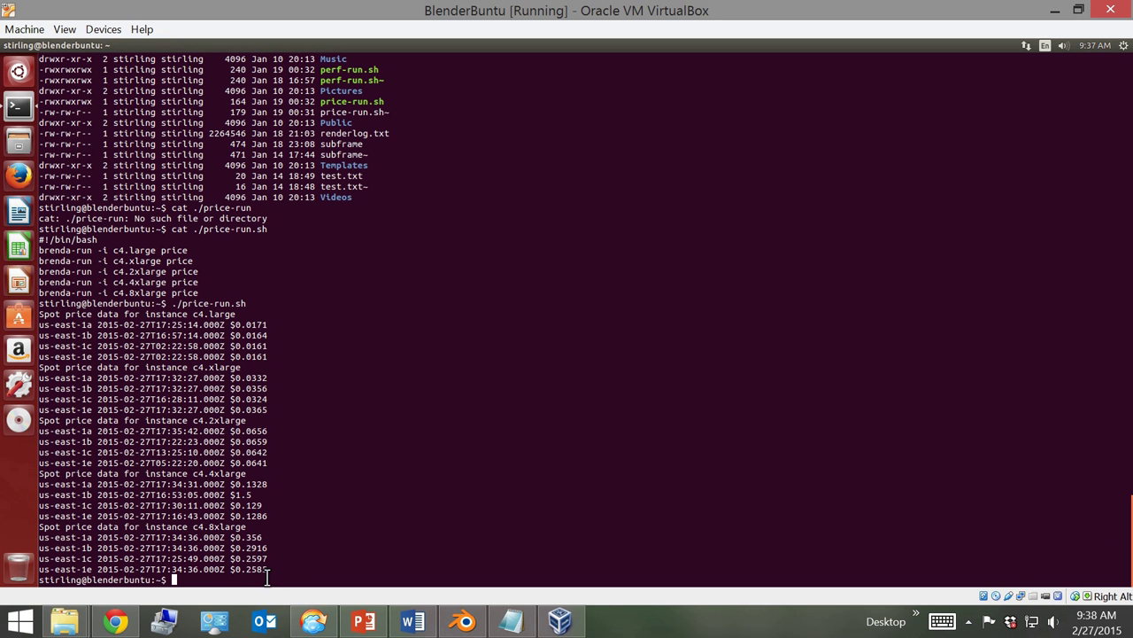
From Spot Requests, open Pricing History and chart c4.8xlarge prices over 1 day.
left_click(114, 620)
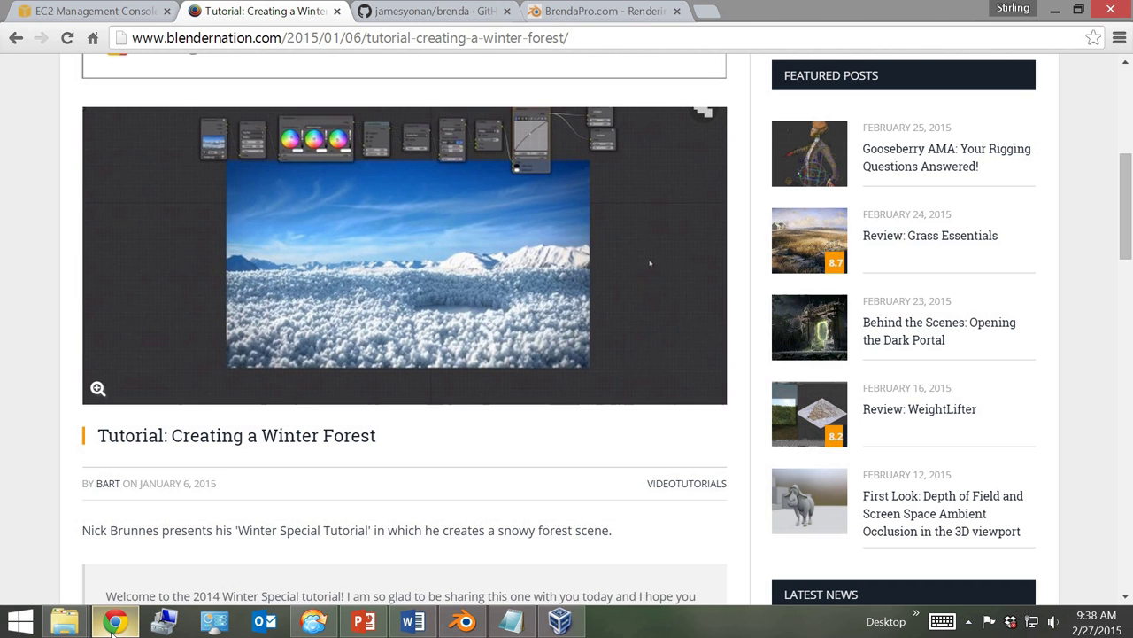
left_click(85, 11)
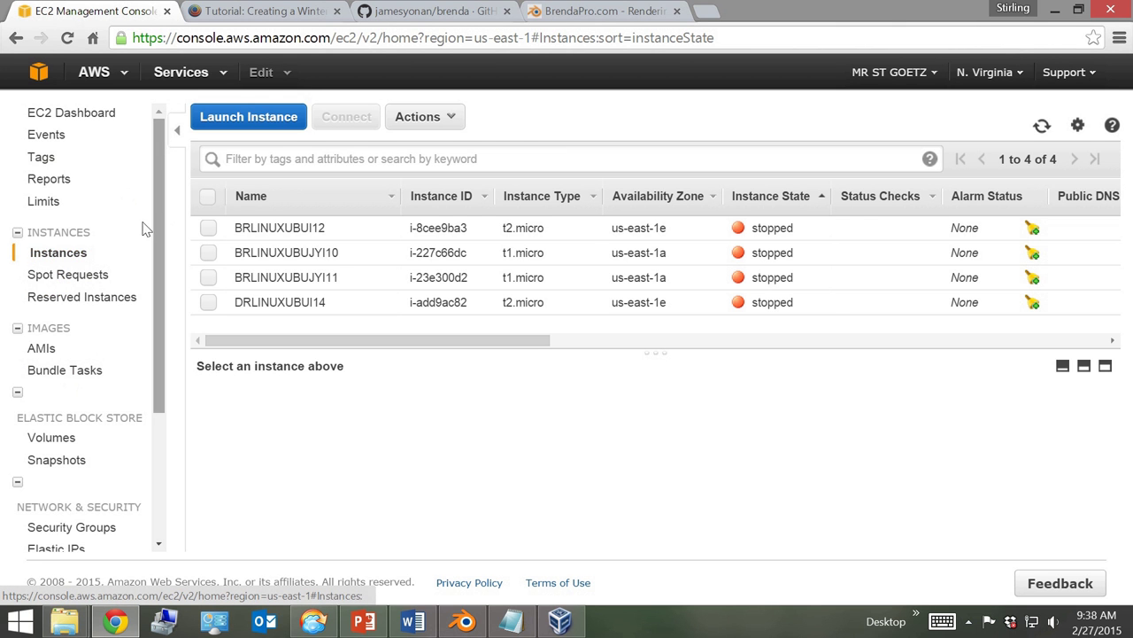
left_click(67, 276)
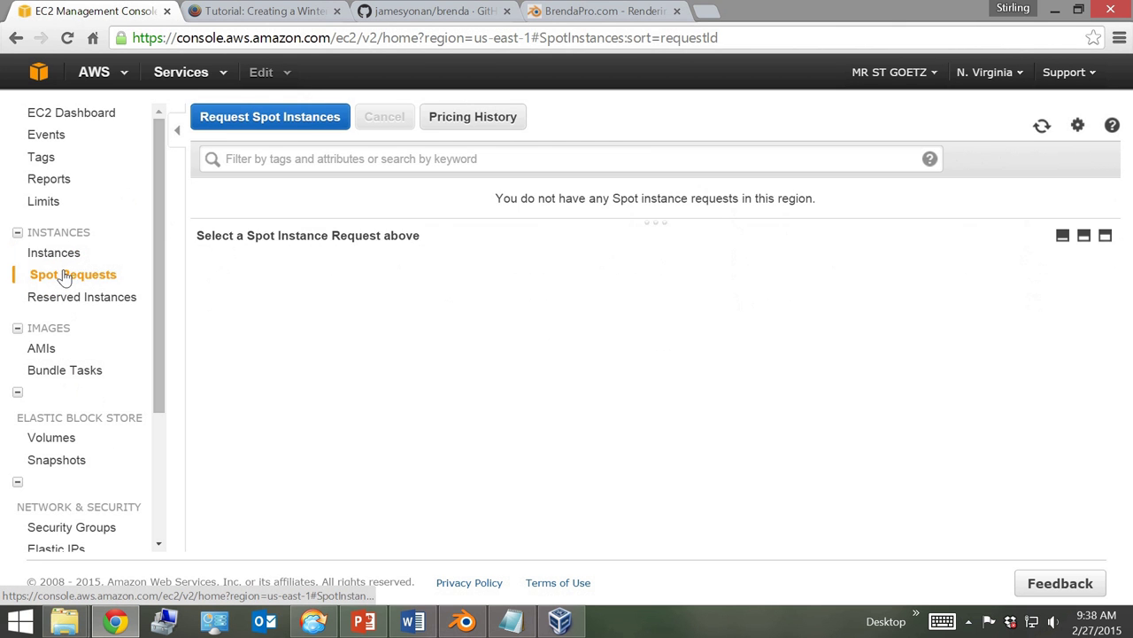
left_click(473, 119)
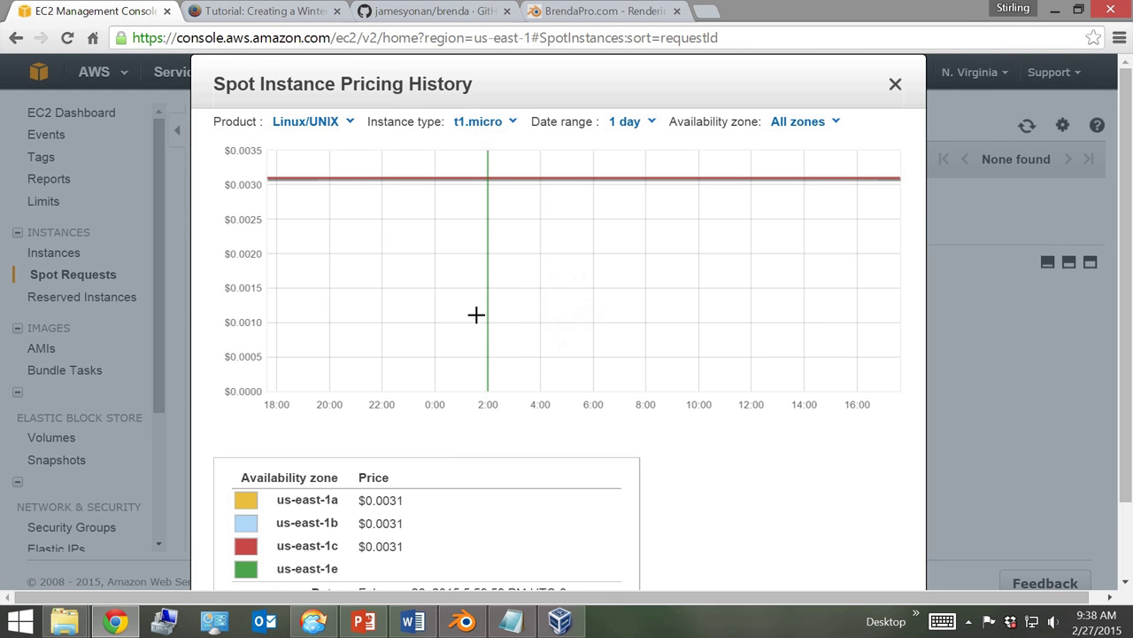
left_click(481, 124)
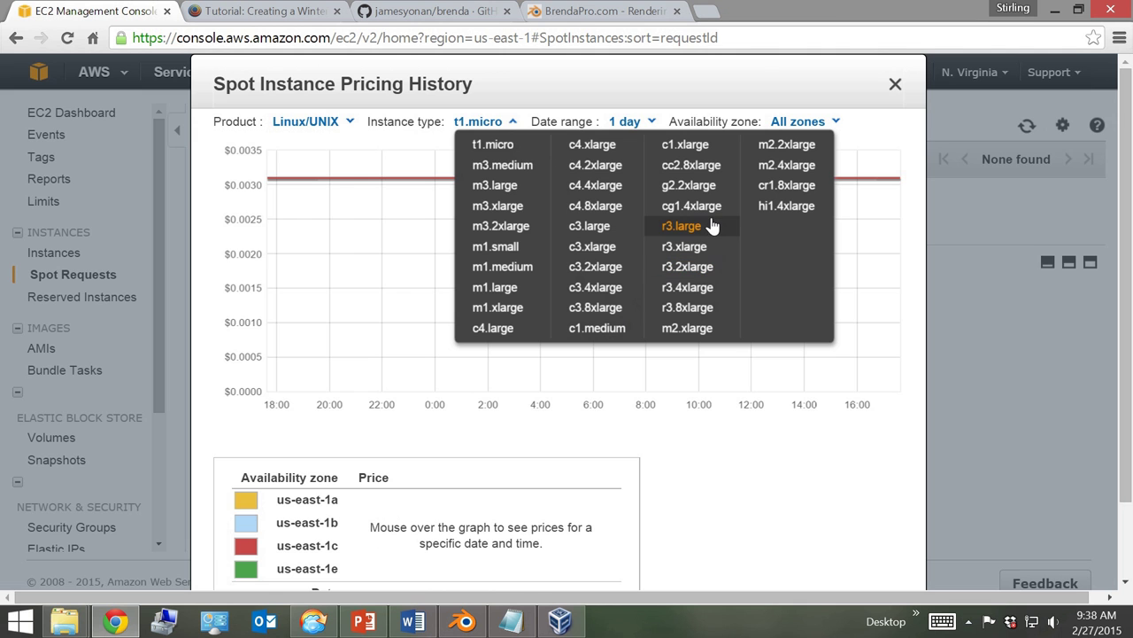
left_click(615, 222)
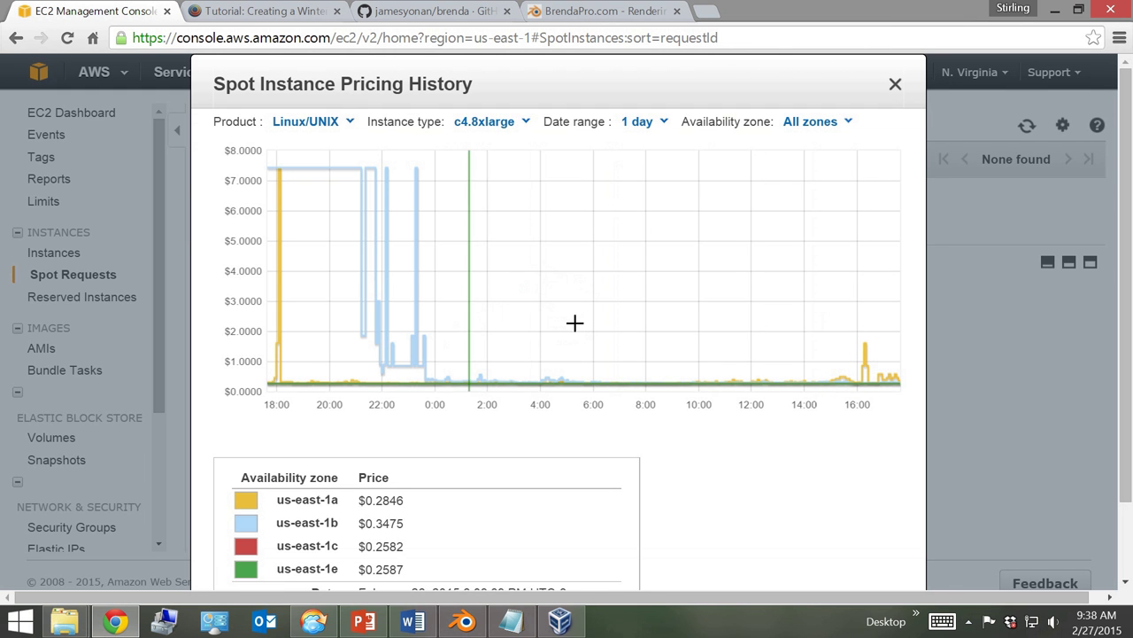
Switch the c4.8xlarge price chart to 1 week, then close the pricing history.
left_click(638, 124)
left_click(657, 166)
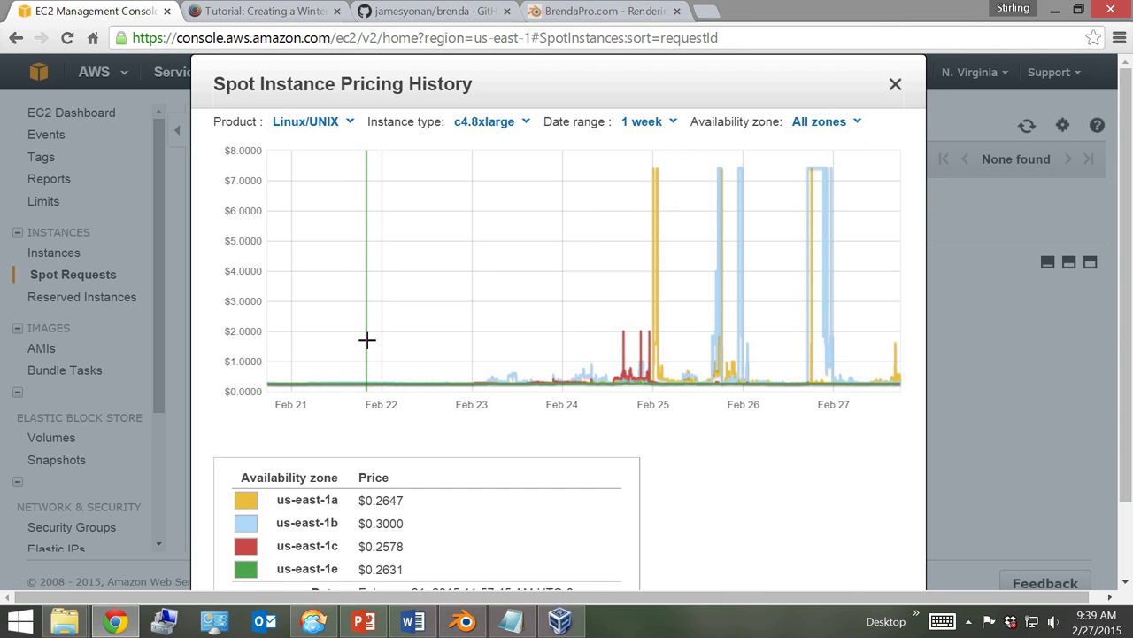
left_click(892, 86)
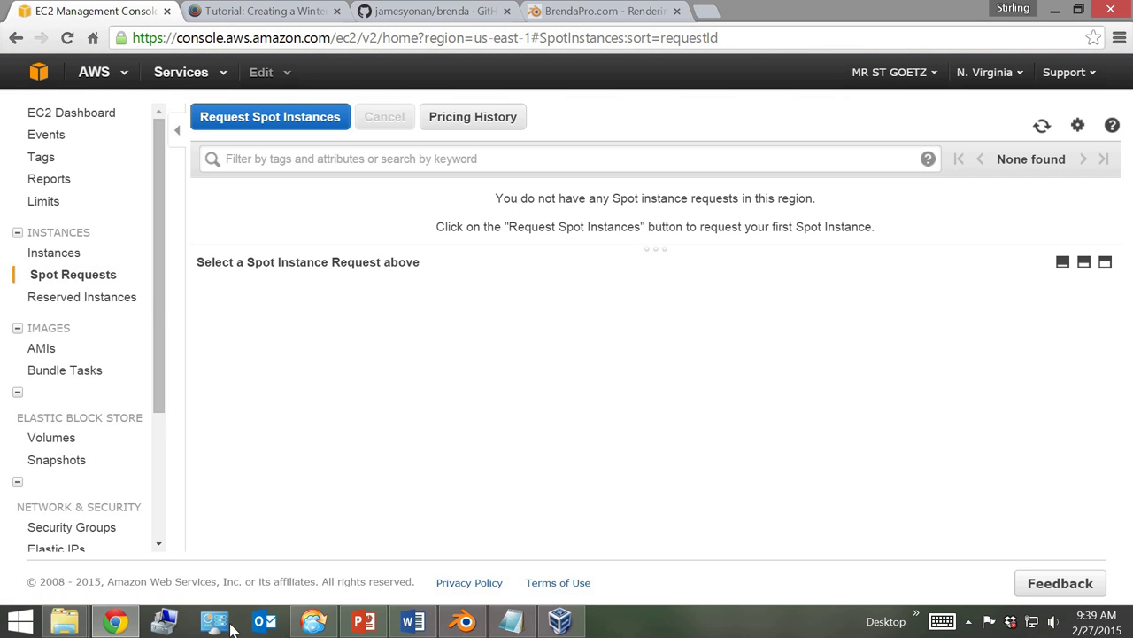
left_click(559, 620)
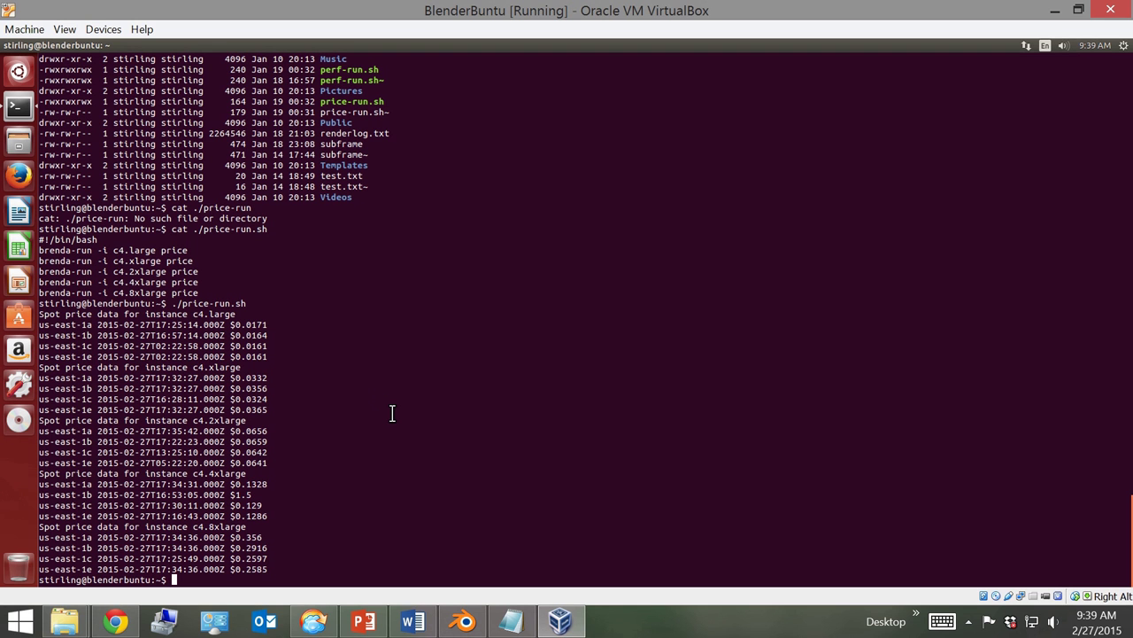
left_click(968, 621)
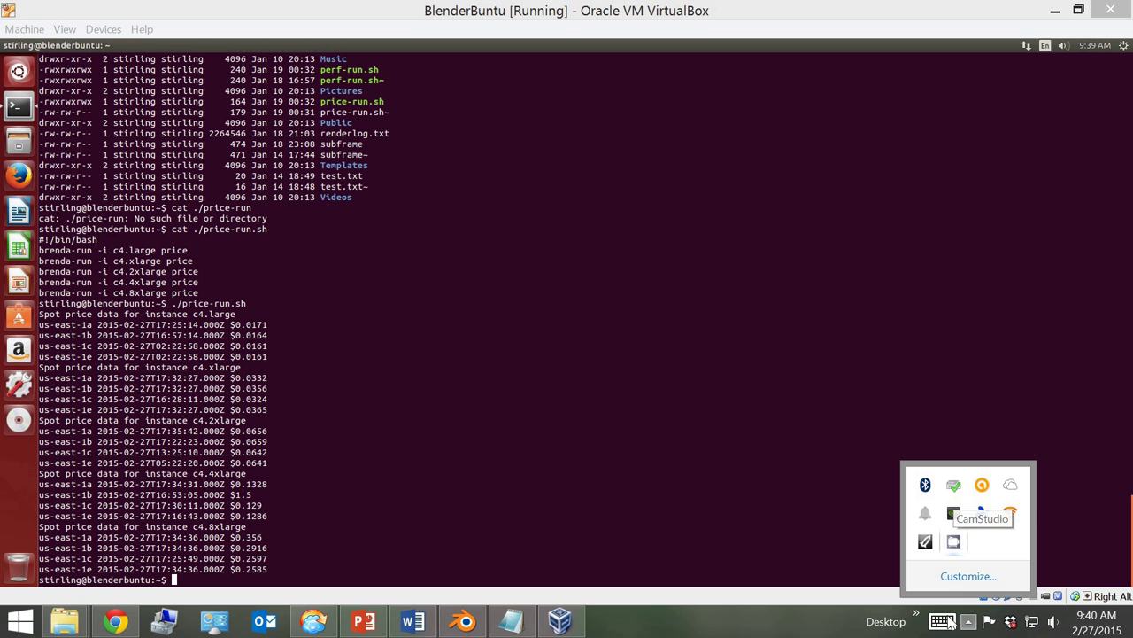
left_click(969, 622)
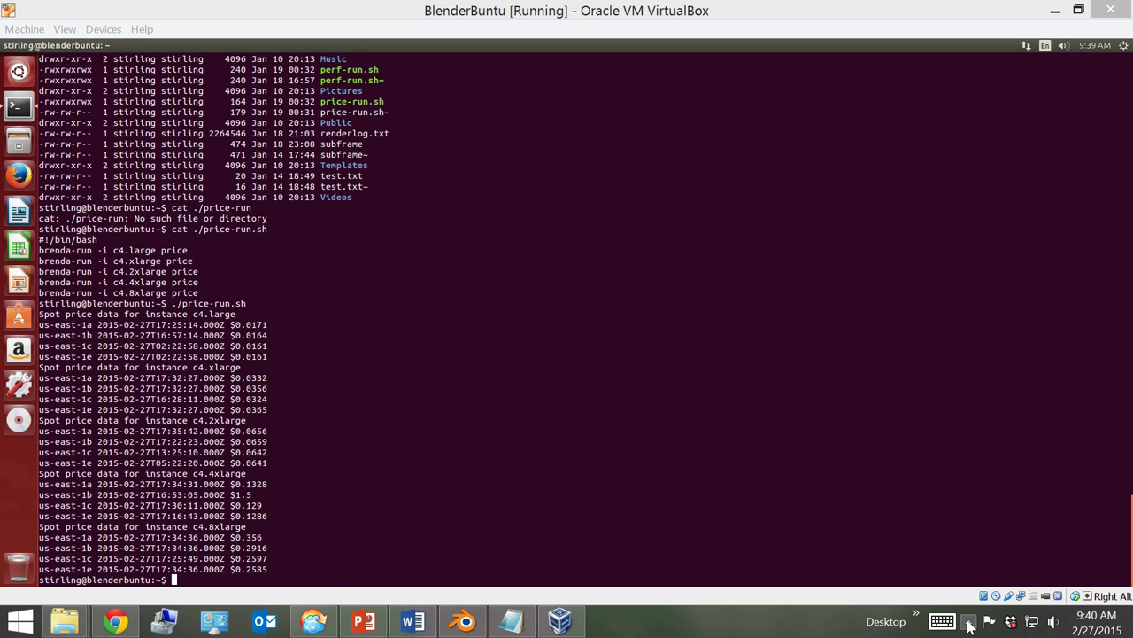
left_click(342, 23)
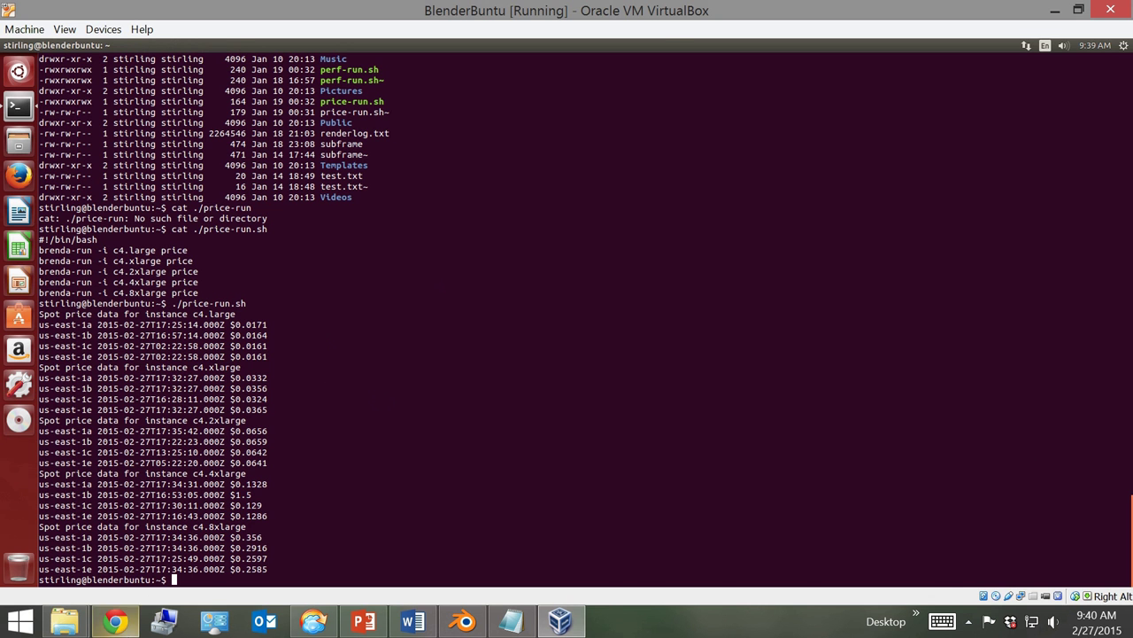
left_click(115, 620)
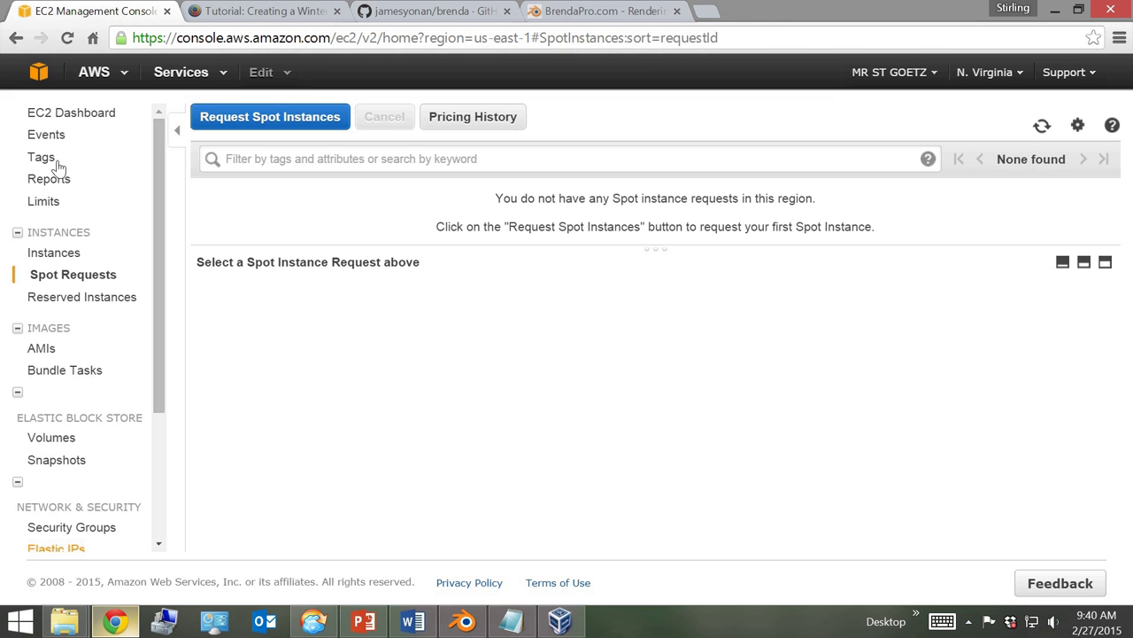
Verify EC2 Instances and Spot Requests are both empty, then return to the VirtualBox terminal.
left_click(55, 255)
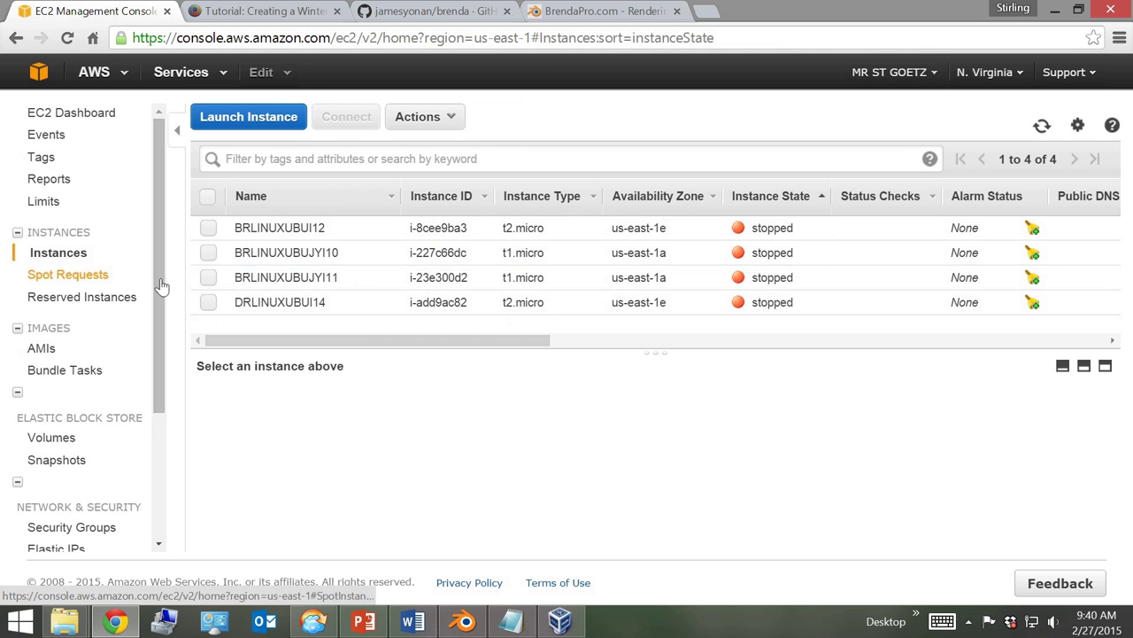
left_click(53, 277)
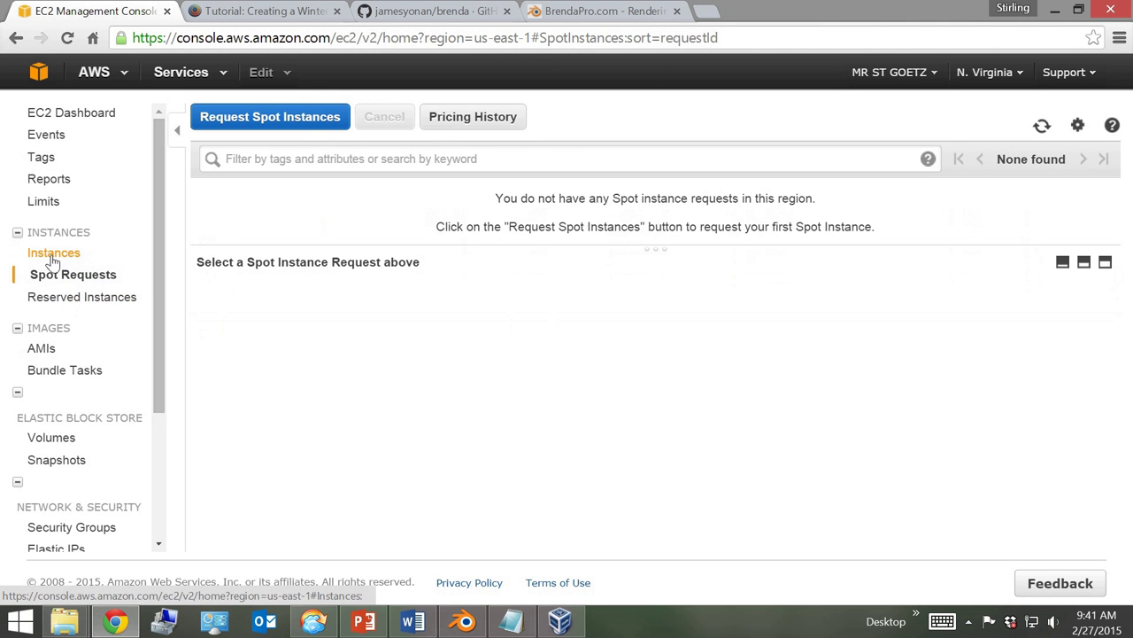
left_click(54, 255)
left_click(45, 275)
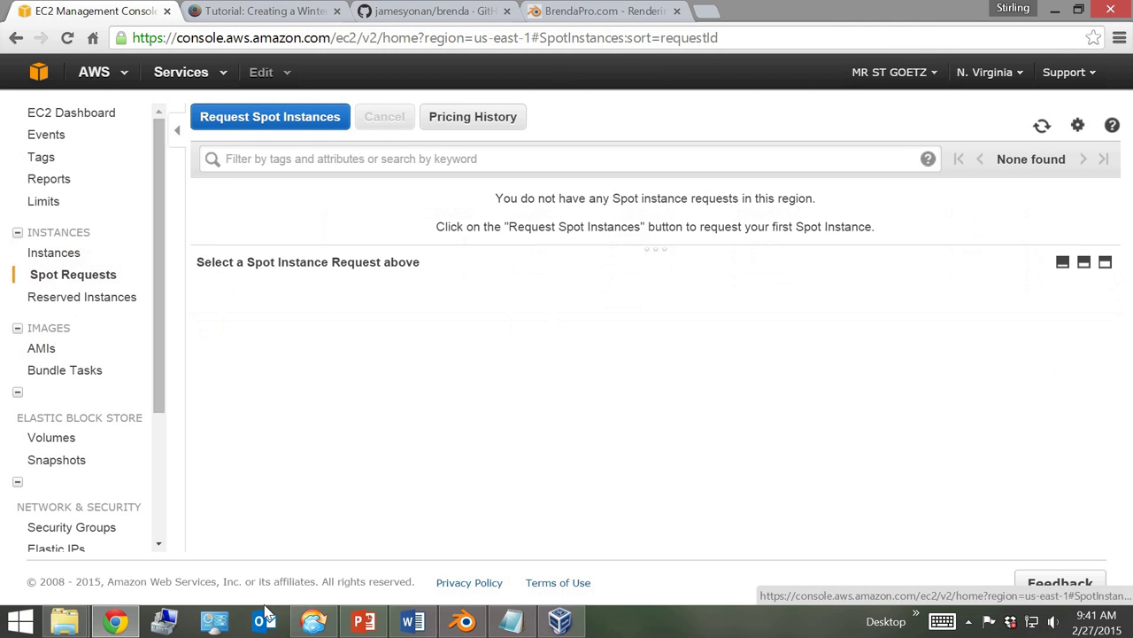
left_click(560, 620)
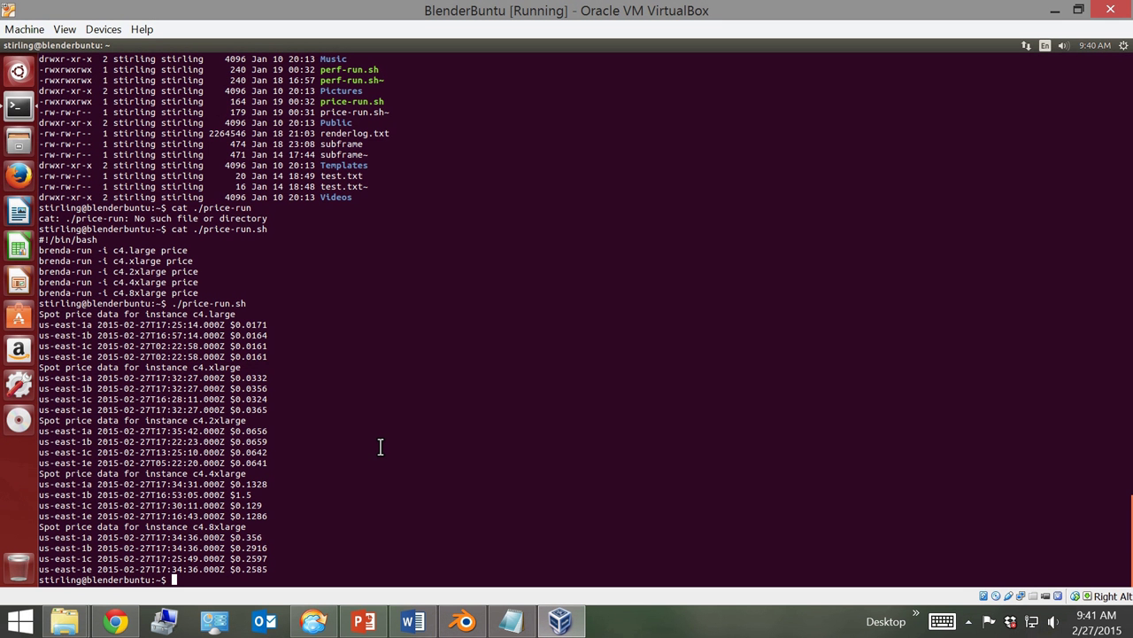
Stage brenda-run -i c4.8xlarge -N 4 at the prompt unrun, then return to the EC2 console.
type("brenda-run")
type("-i c4.8xlarge -N 4")
left_click(114, 621)
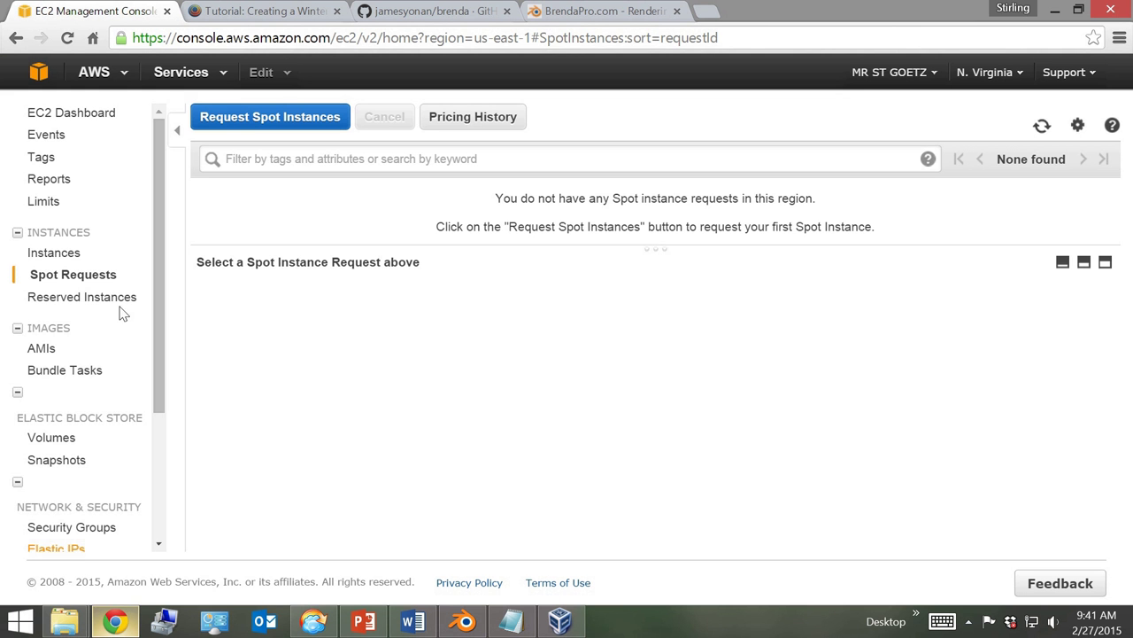
Check the EC2 Limits page: 20 c4.8xlarge instances and 100 spot instance requests allowed.
left_click(38, 203)
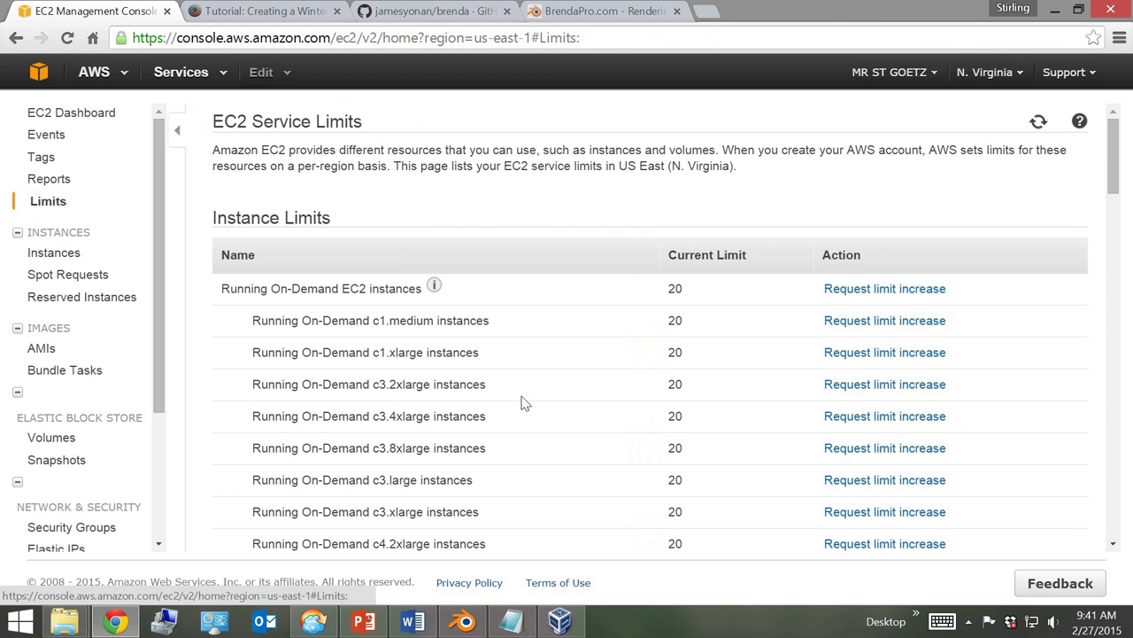
scroll(397, 351, "down", 2)
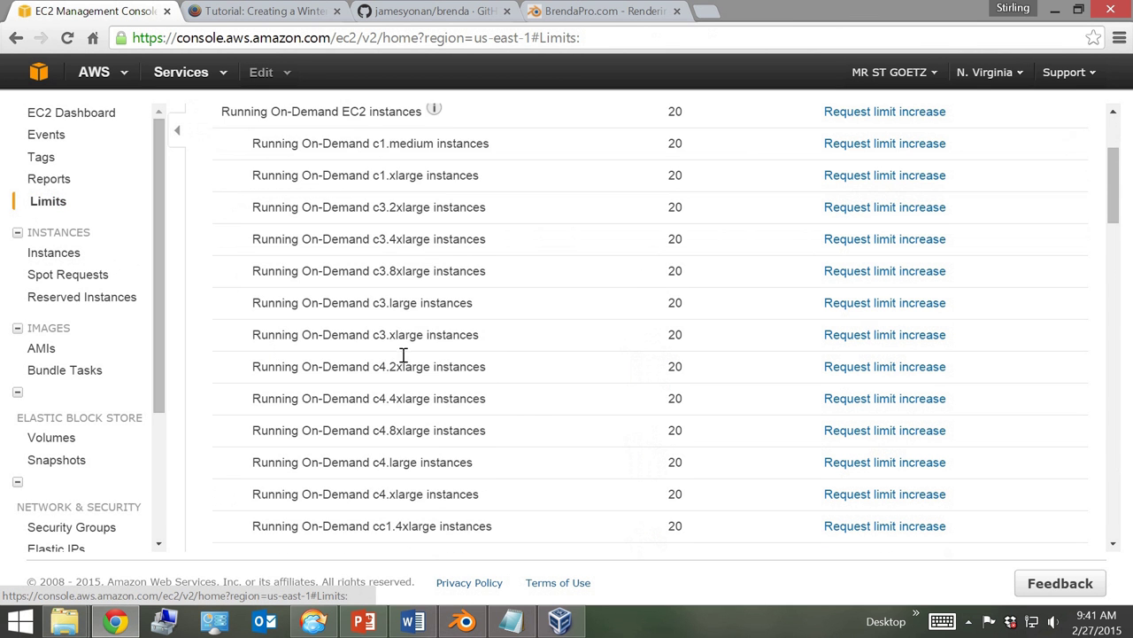
scroll(457, 321, "down", 3)
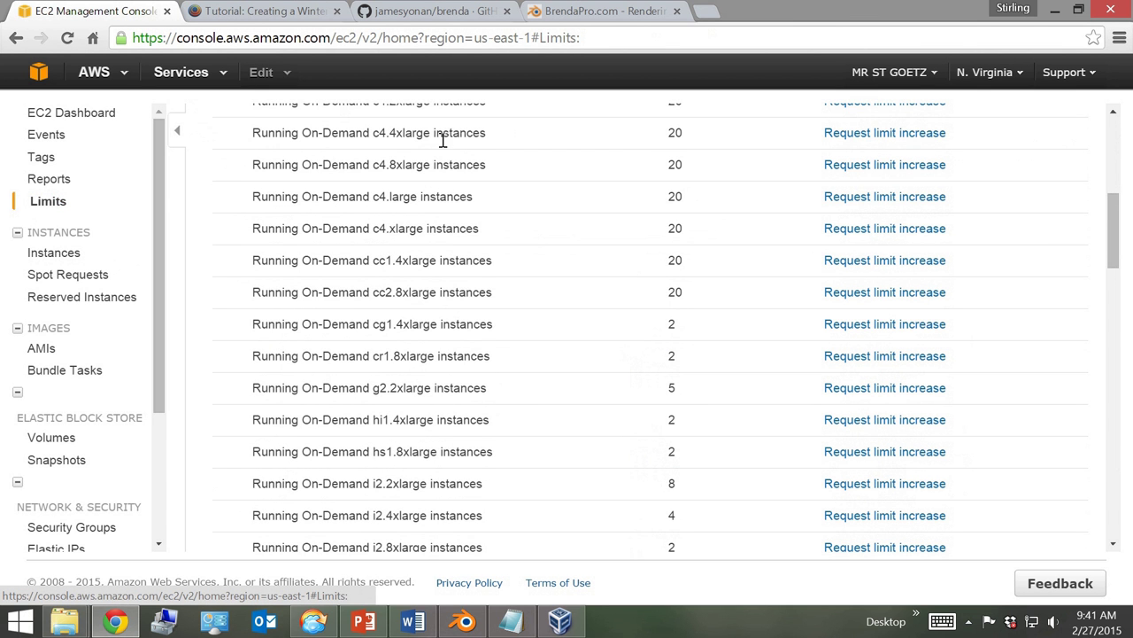
scroll(495, 341, "down", 7)
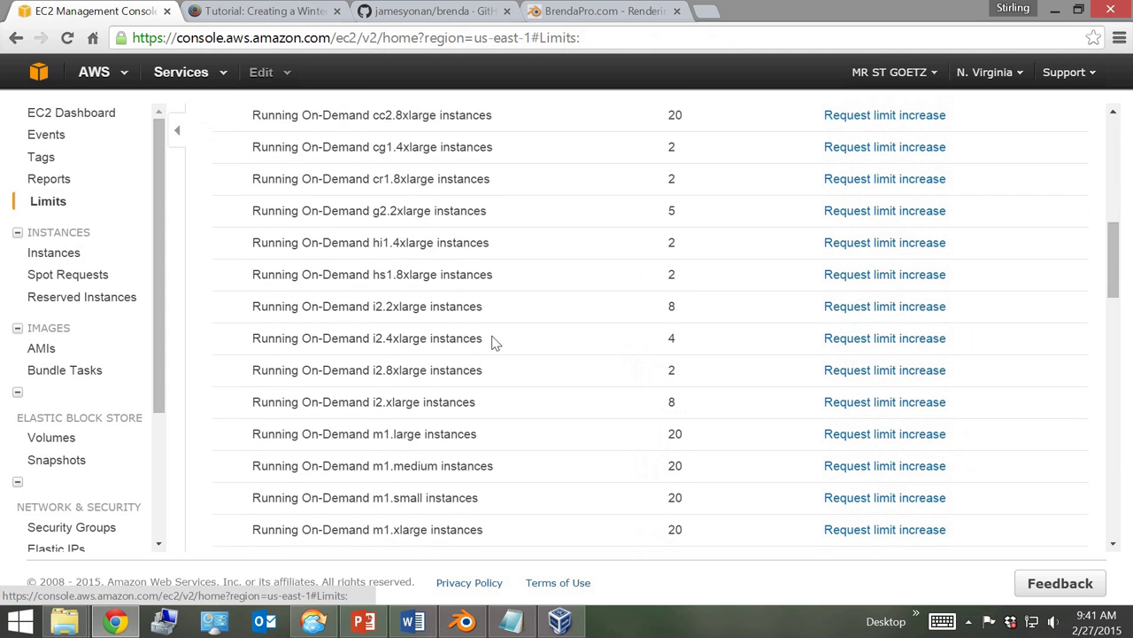
scroll(494, 339, "down", 1)
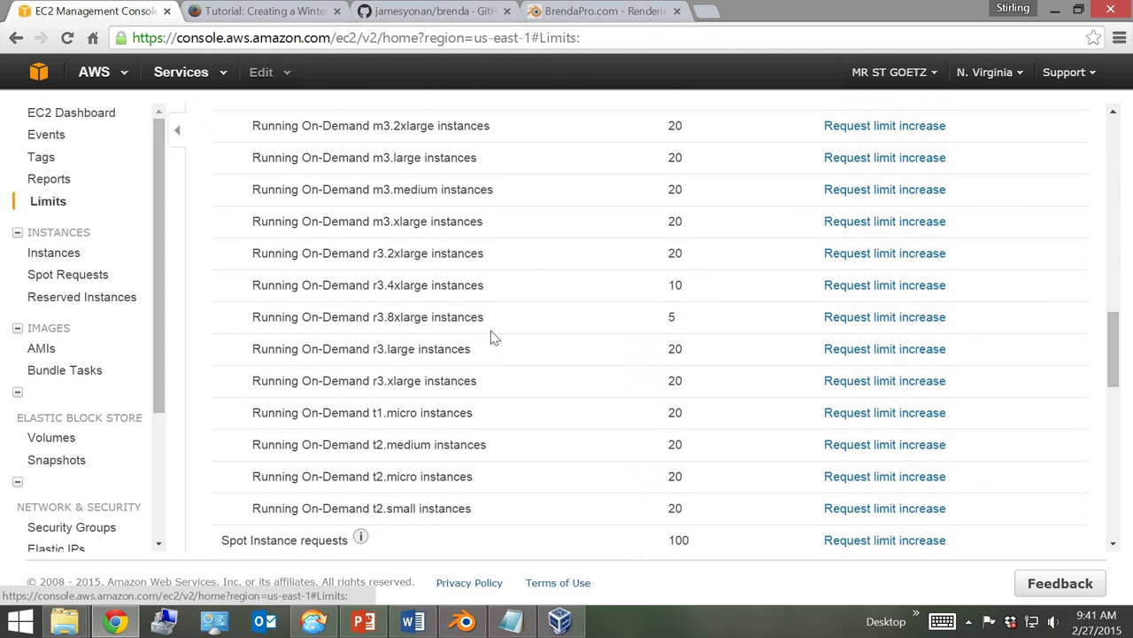
scroll(494, 340, "down", 1)
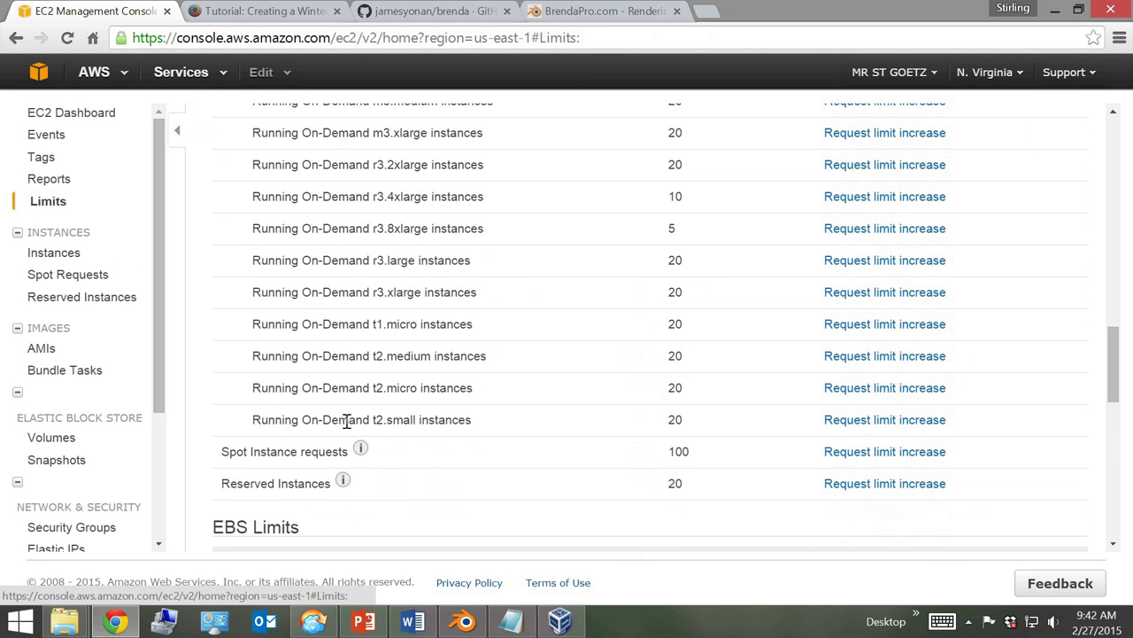
scroll(566, 275, "up", 3)
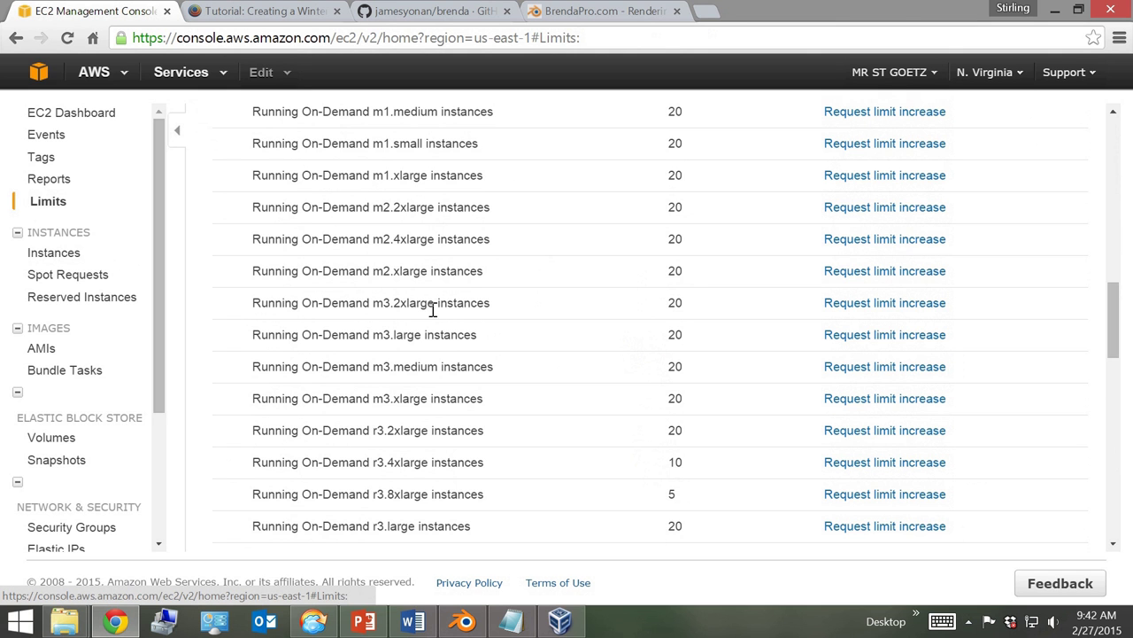
scroll(456, 365, "down", 3)
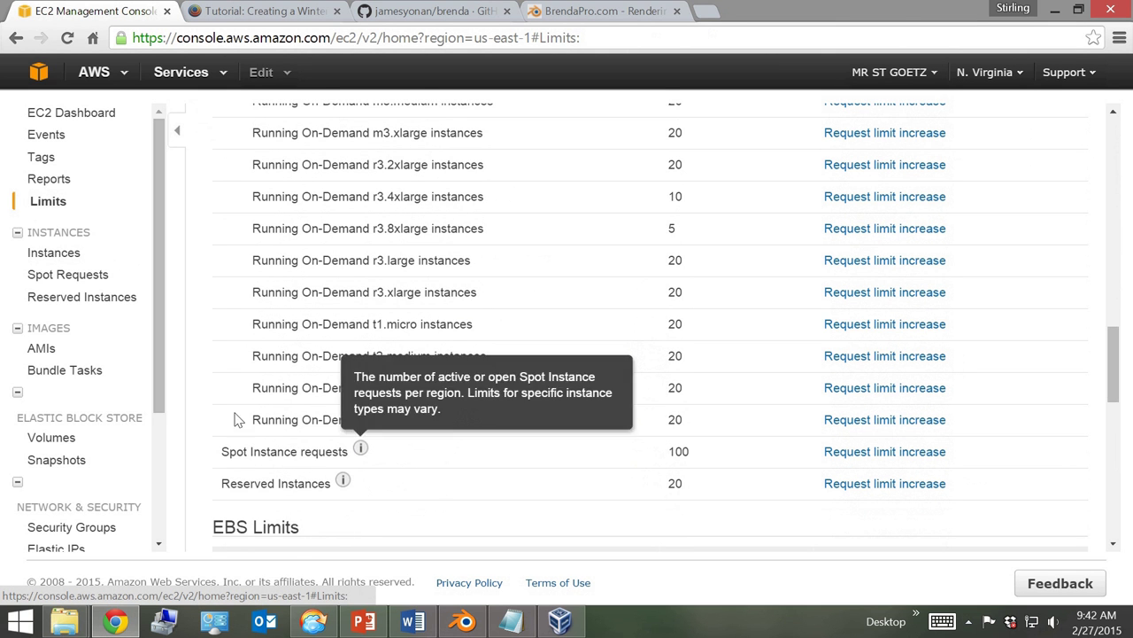
mouse_move(360, 451)
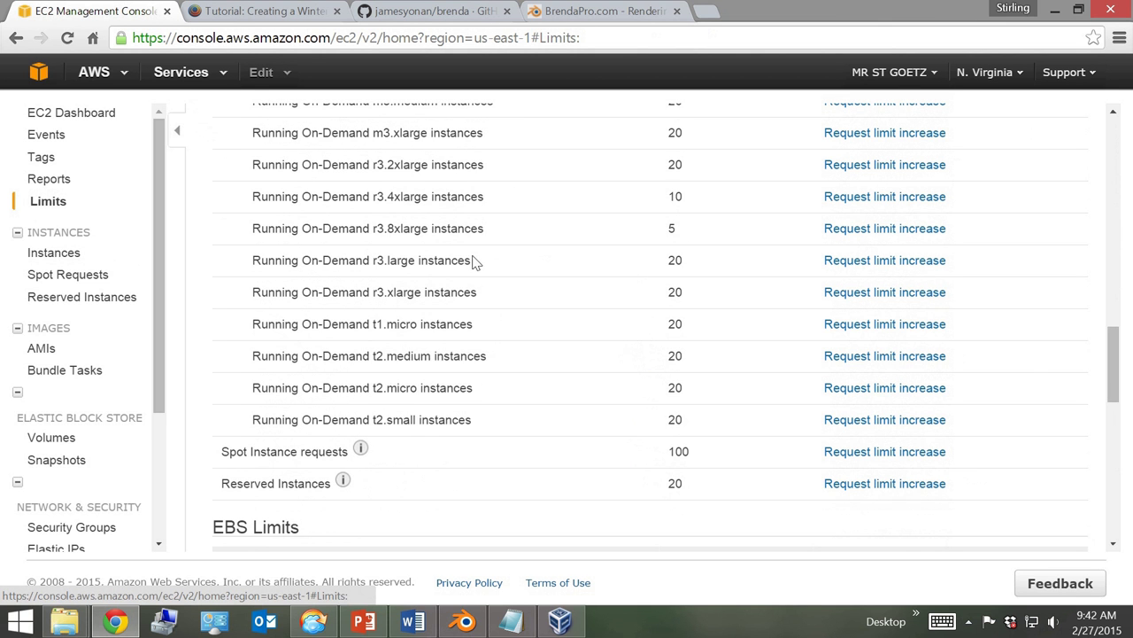
scroll(475, 261, "up", 5)
scroll(478, 261, "down", 4)
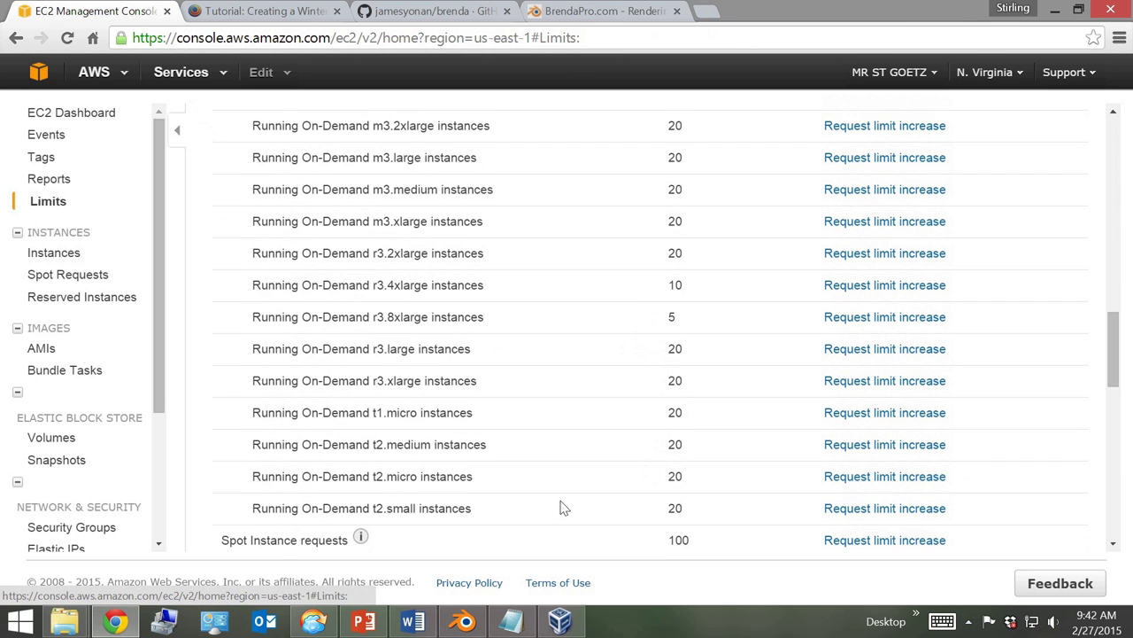
scroll(518, 412, "up", 5)
scroll(518, 411, "up", 1)
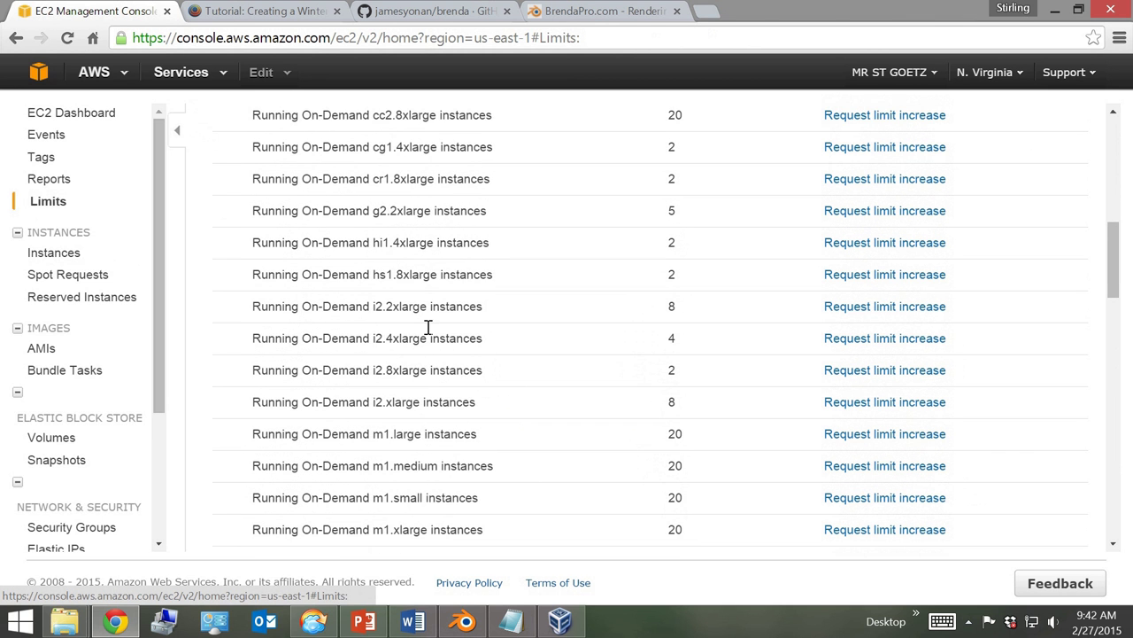
scroll(425, 329, "up", 2)
scroll(414, 295, "up", 2)
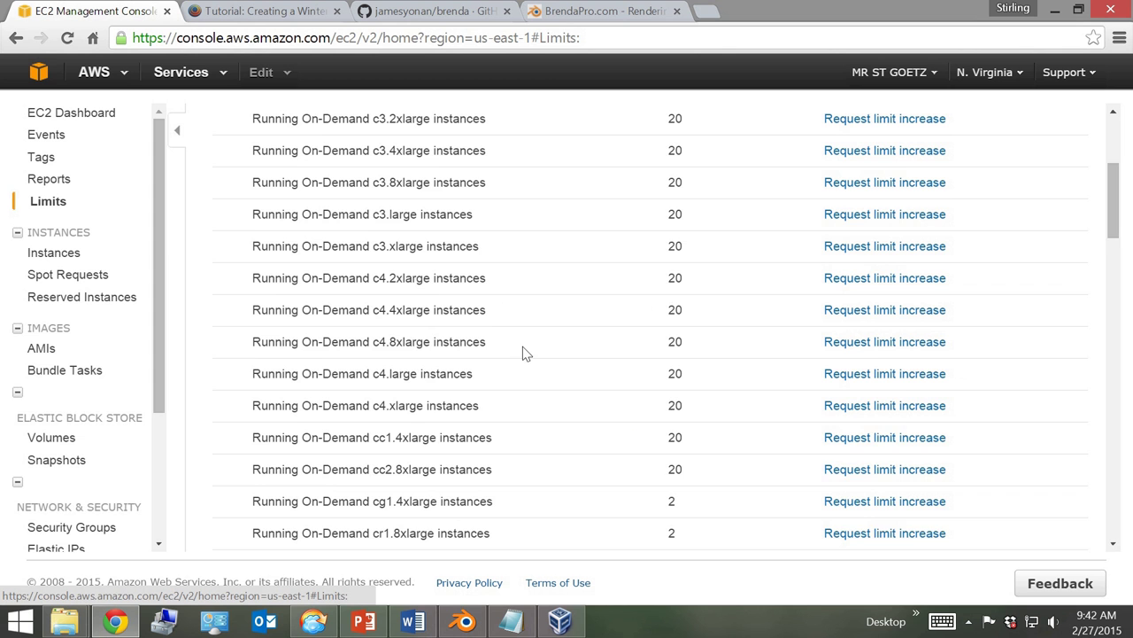
scroll(464, 408, "down", 10)
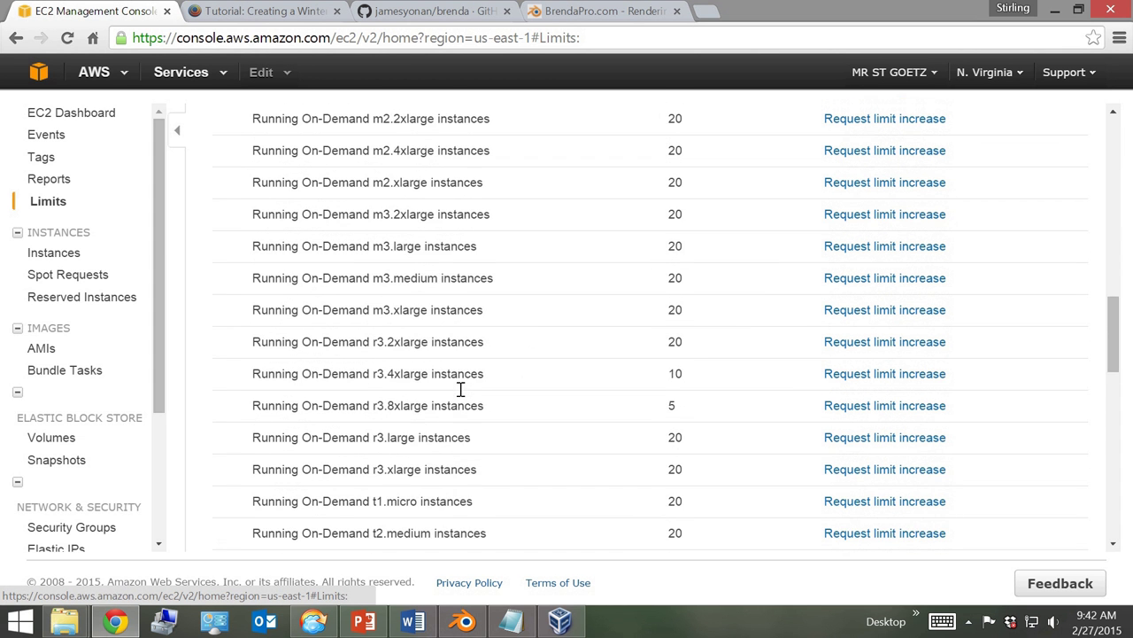
scroll(460, 389, "down", 2)
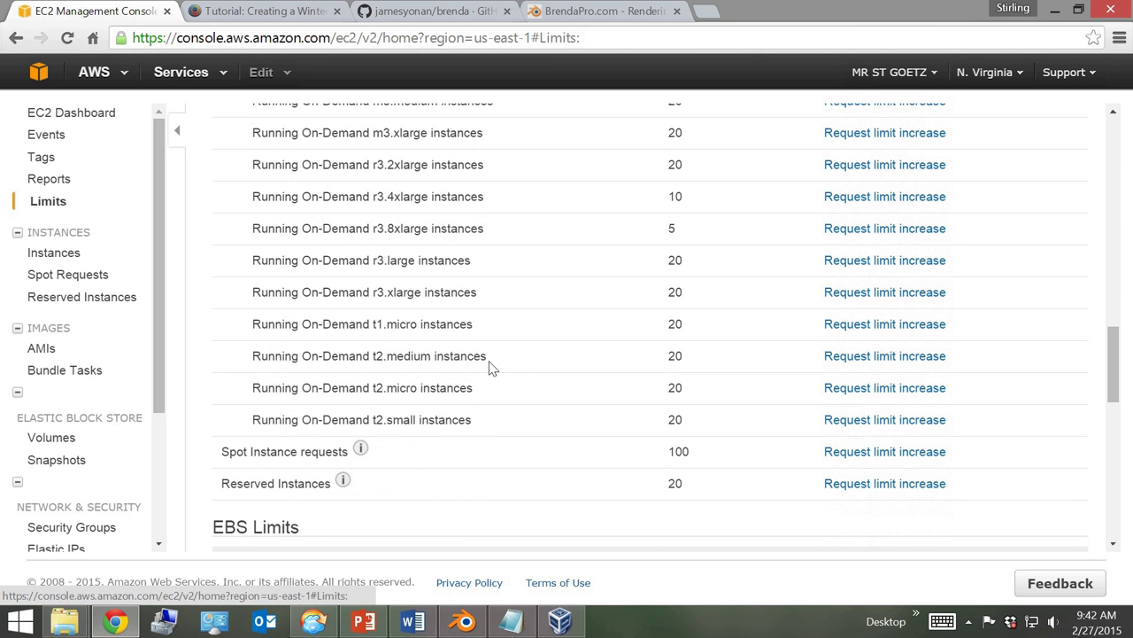
Run brenda-run -i c4.8xlarge -N 4 -p .27 -P spot in the VM terminal.
left_click(560, 620)
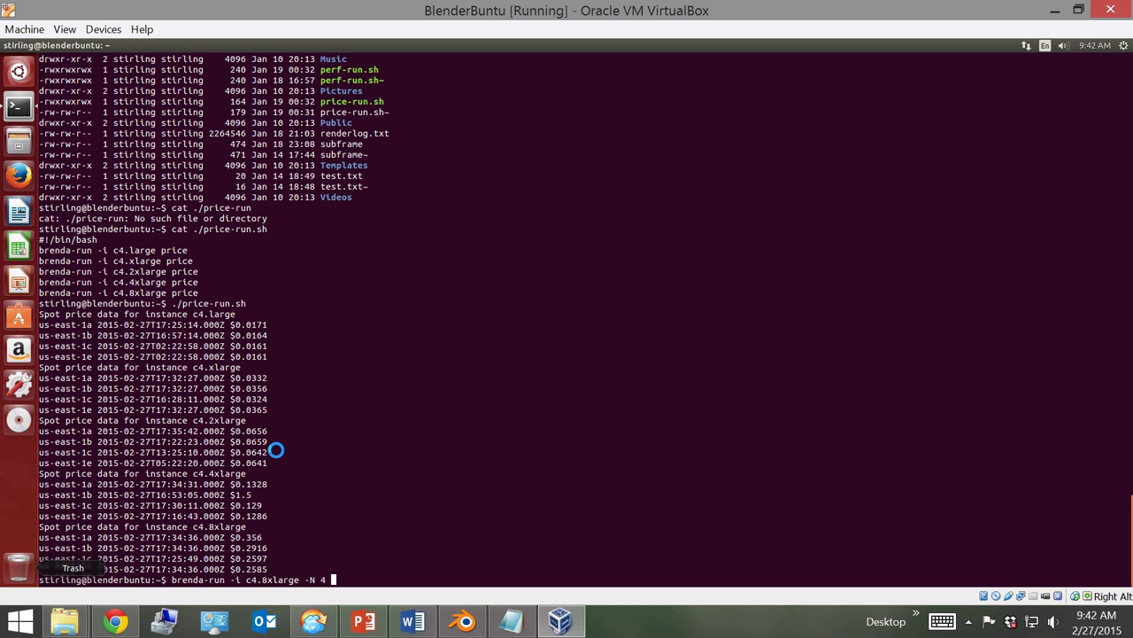
type("-p .27 -P s")
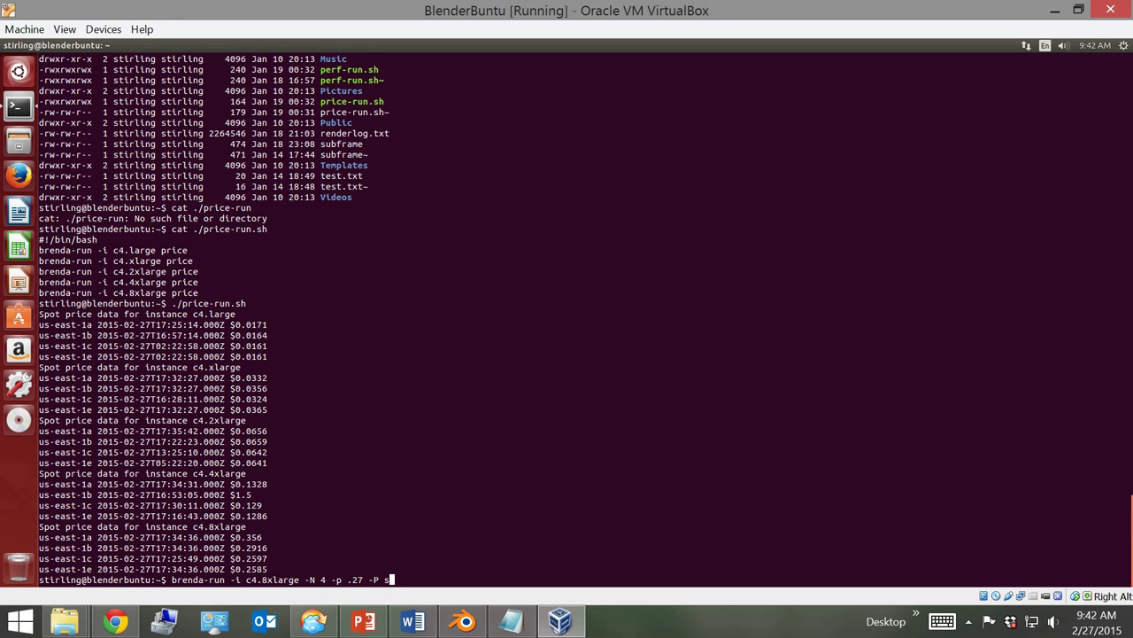
type("pot")
key("Return")
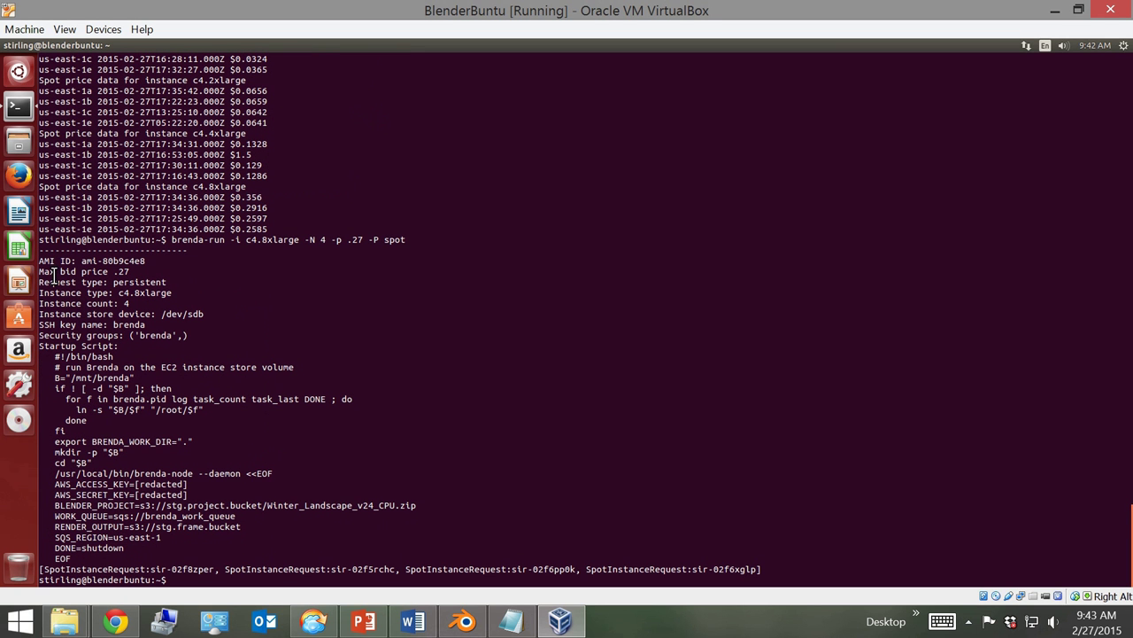
Run brenda-run status to confirm four spot requests are pending evaluation.
left_click_drag(53, 266, 133, 305)
left_click(115, 281)
type("renda-run")
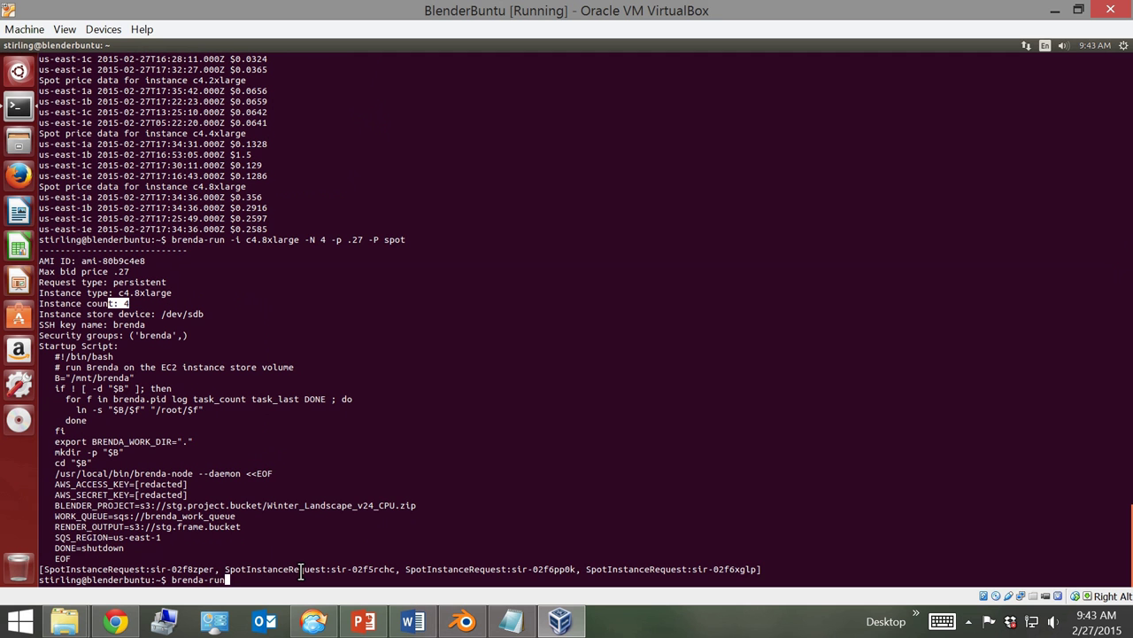
type(" status")
key("Return")
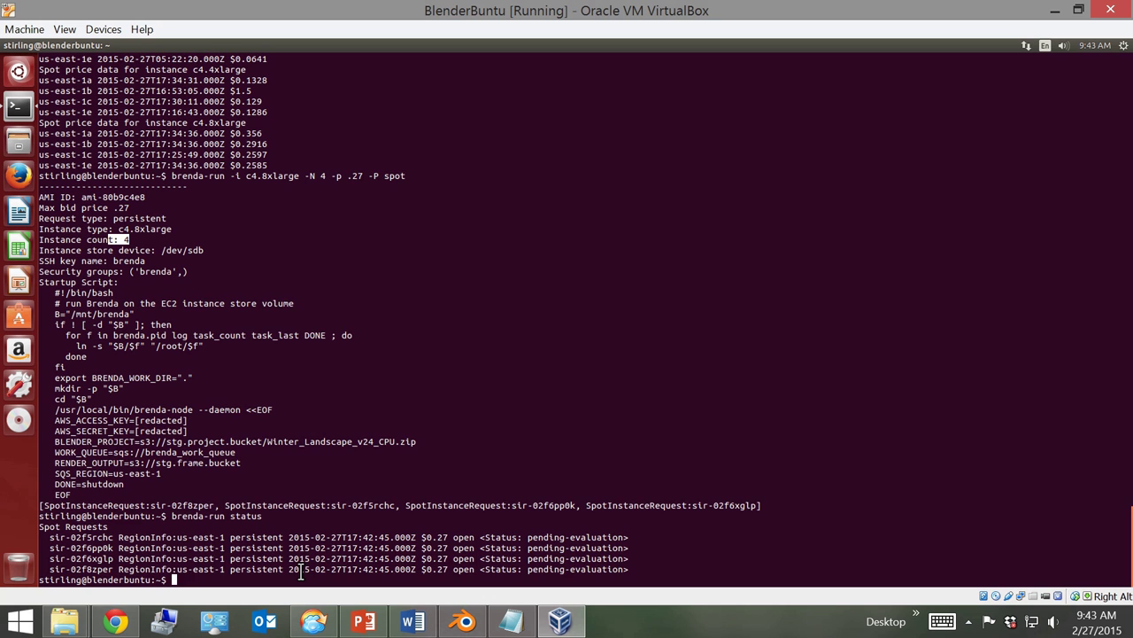
Show the current time with date and start a 300-second countdown.
type("date")
key("Return")
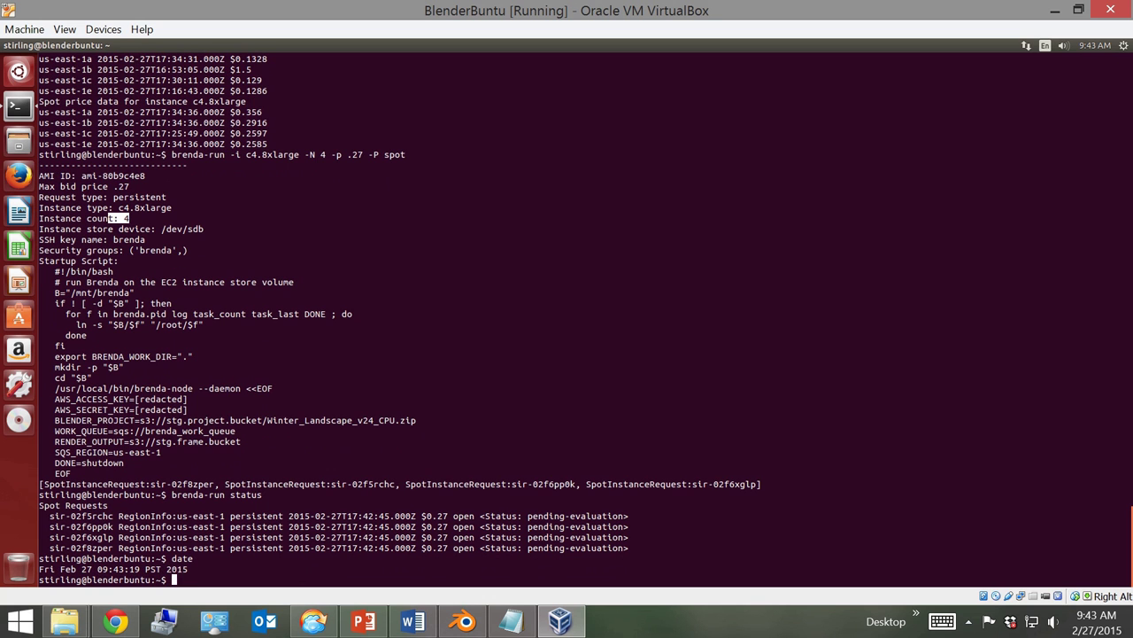
type("countdown 300")
key("Return")
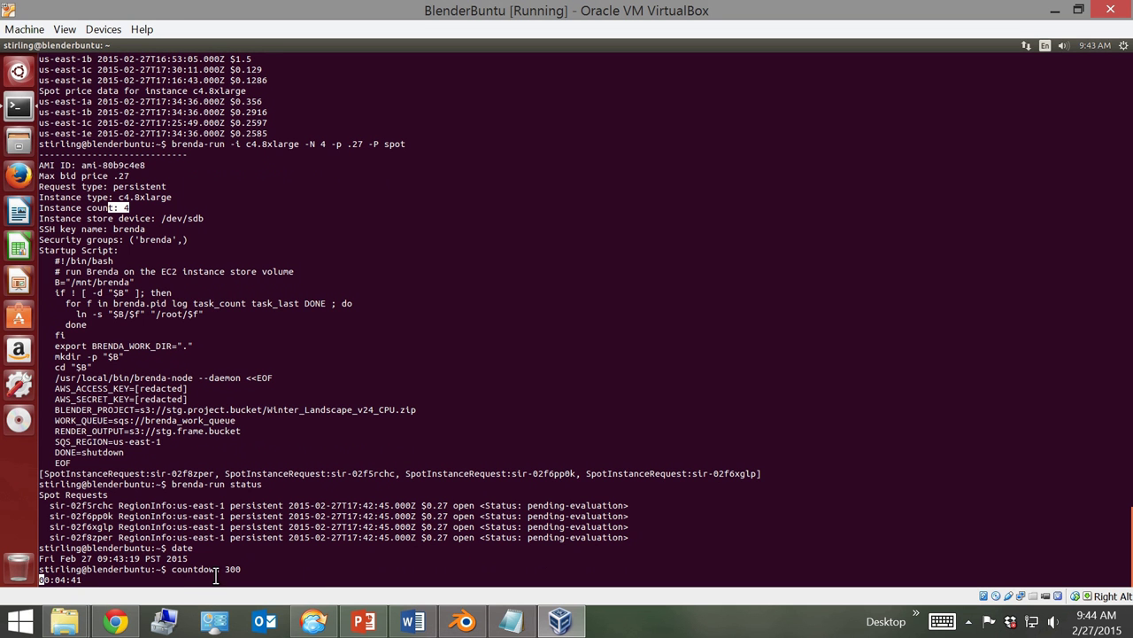
View the four open c4.8xlarge spot requests in EC2, then return to the VM terminal.
left_click(121, 625)
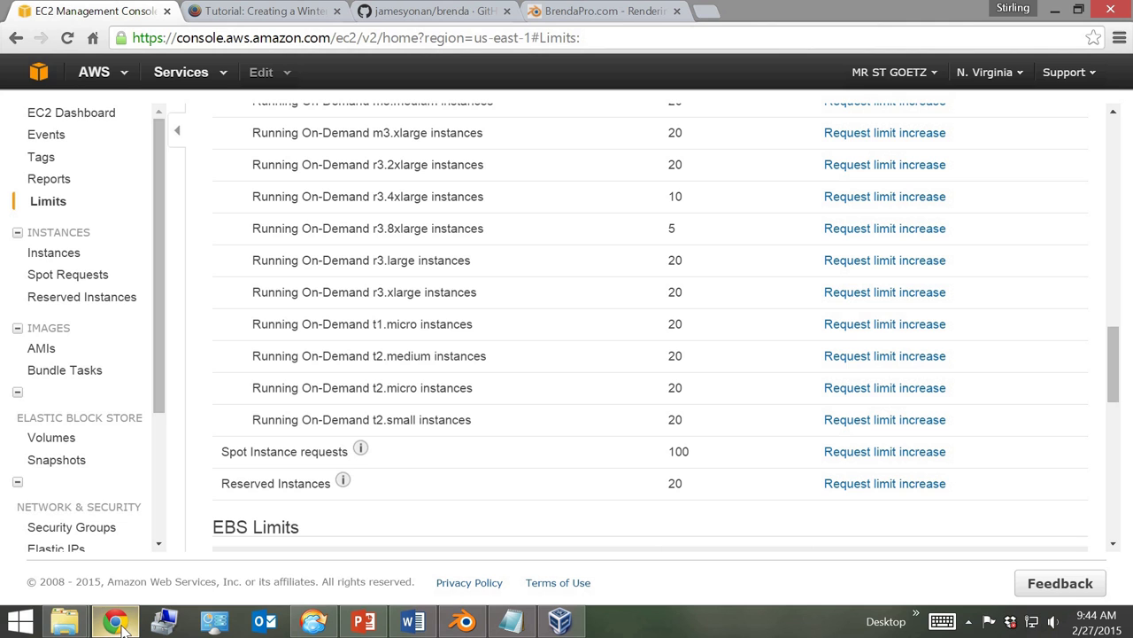
left_click(67, 275)
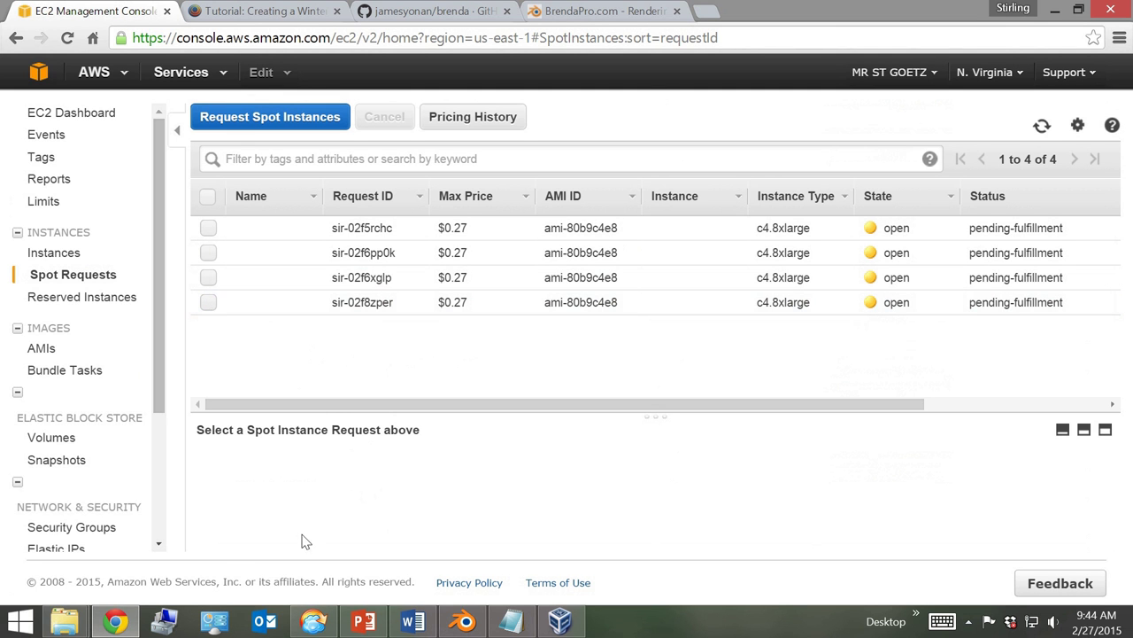
mouse_move(127, 626)
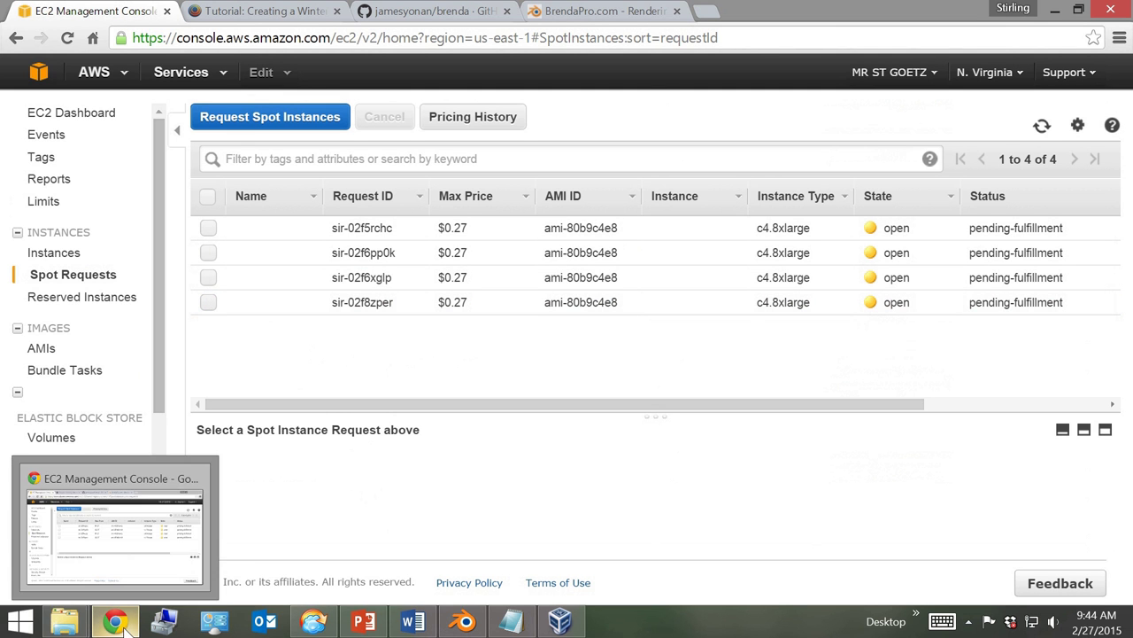
left_click(562, 622)
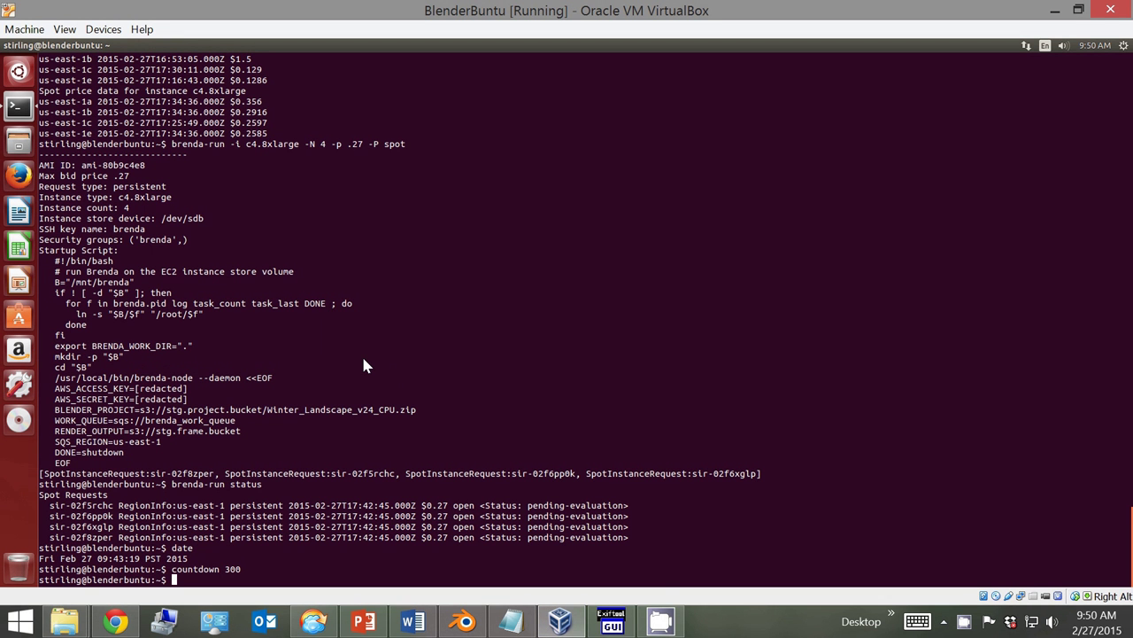
Rerun brenda-run status to confirm four active instances, then return to the EC2 console.
key("Up")
key("Up")
key("Up")
key("Return")
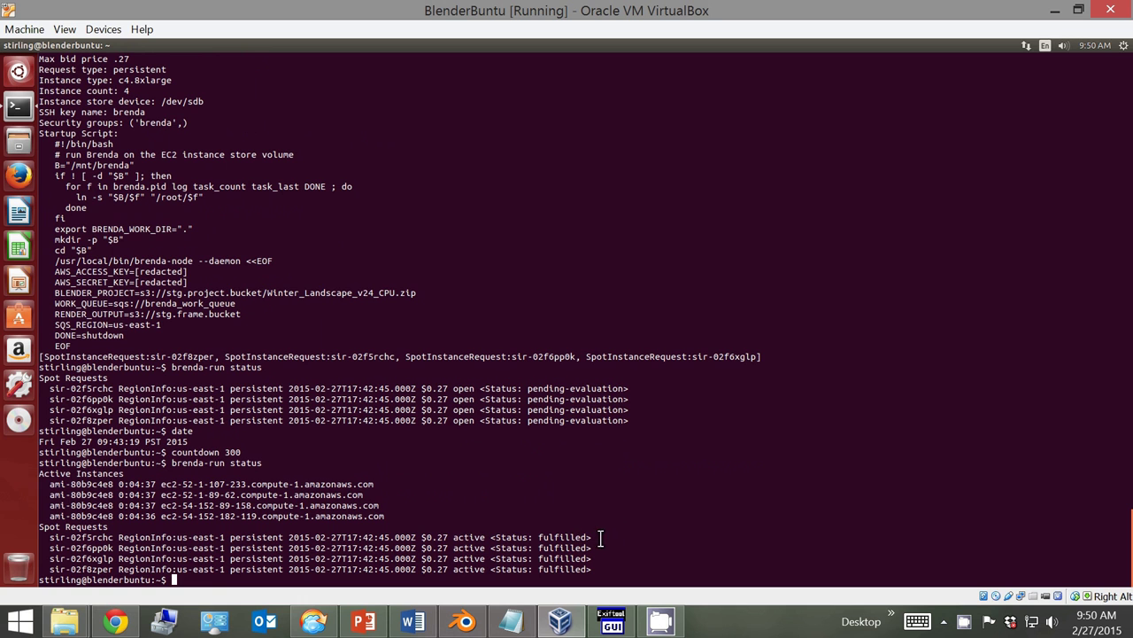
left_click(115, 620)
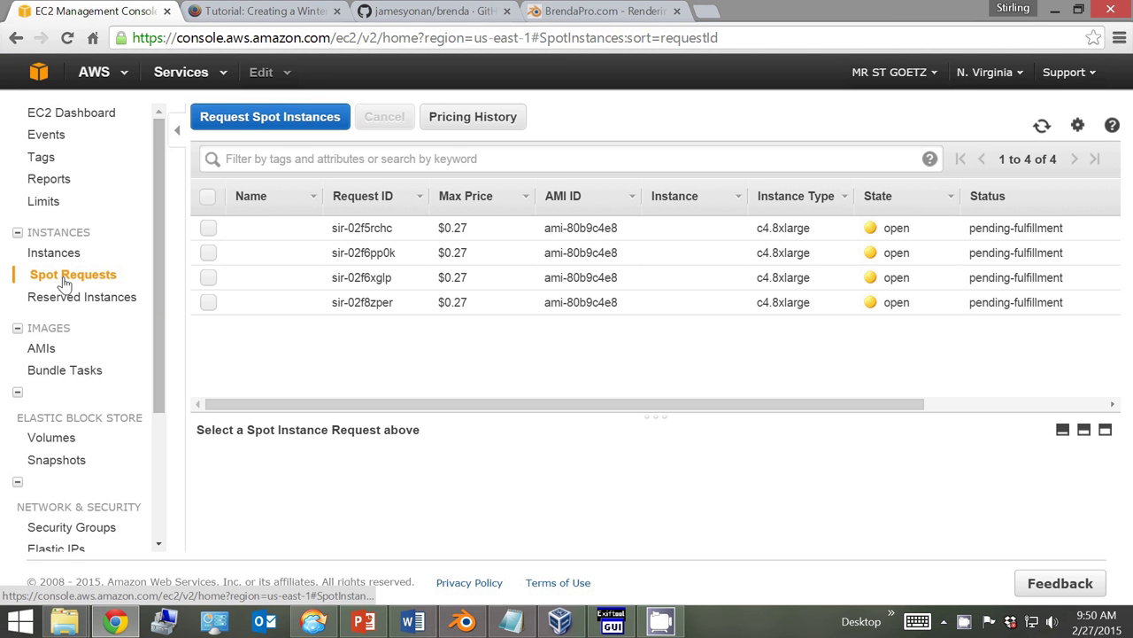
Refresh spot requests and select the four running c4.8xlarge instances in the Instances list.
left_click(67, 37)
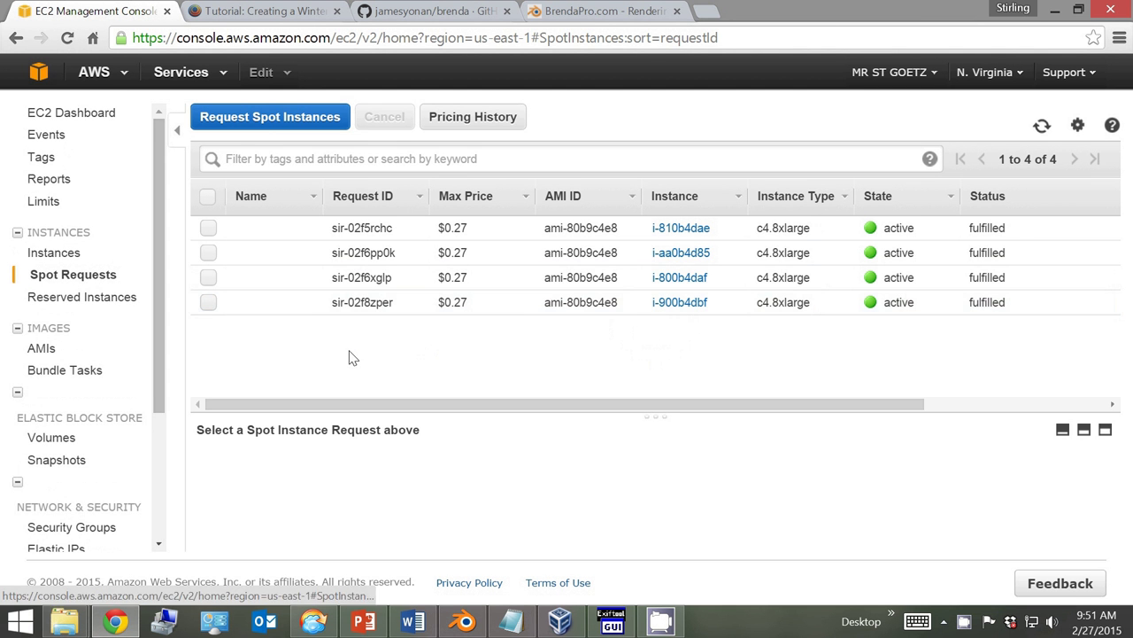
left_click(53, 252)
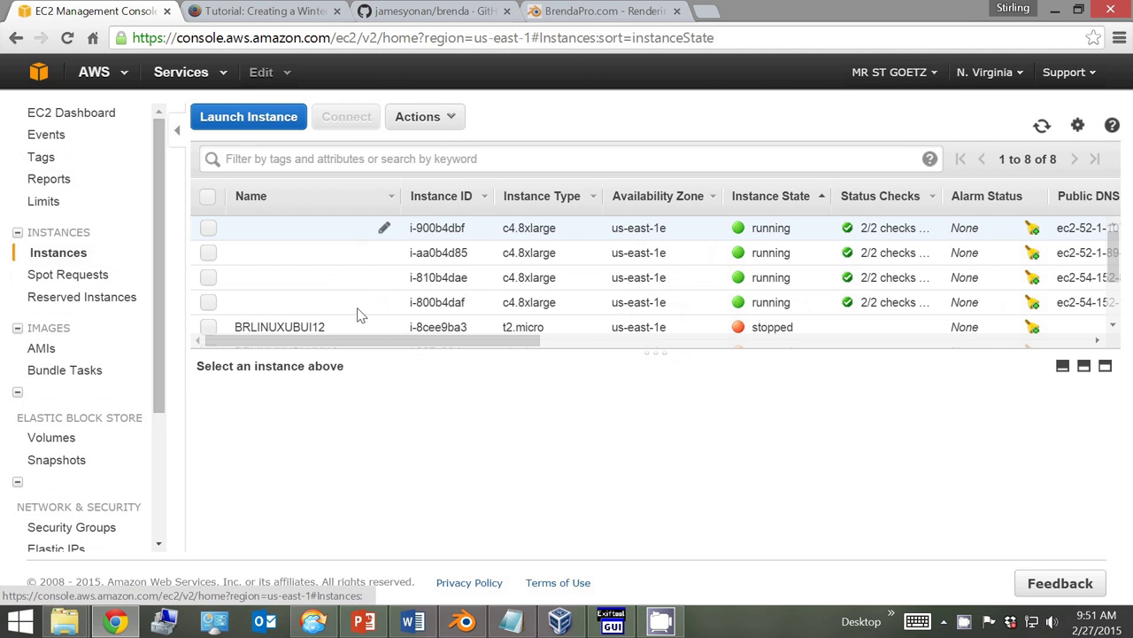
left_click(328, 235)
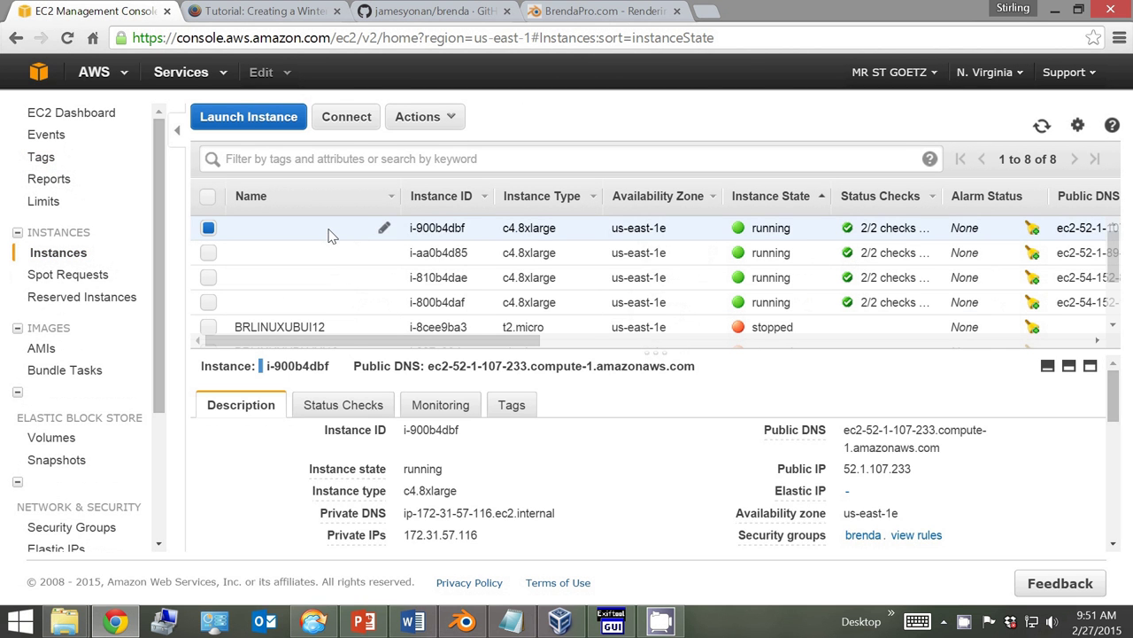
left_click(209, 253)
left_click(209, 278)
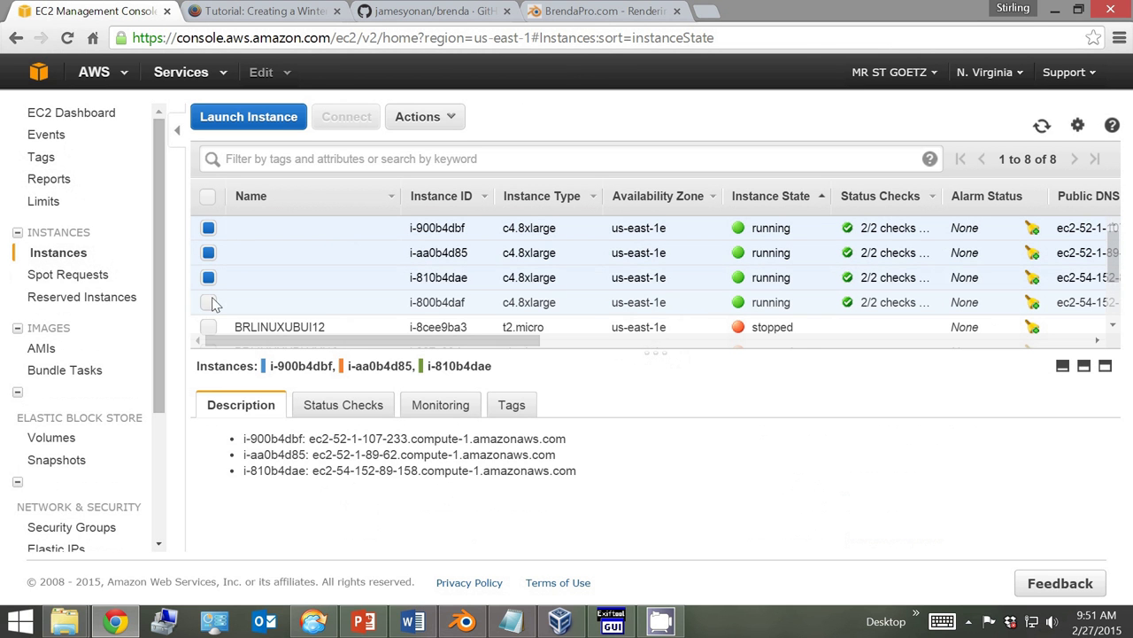
left_click(208, 303)
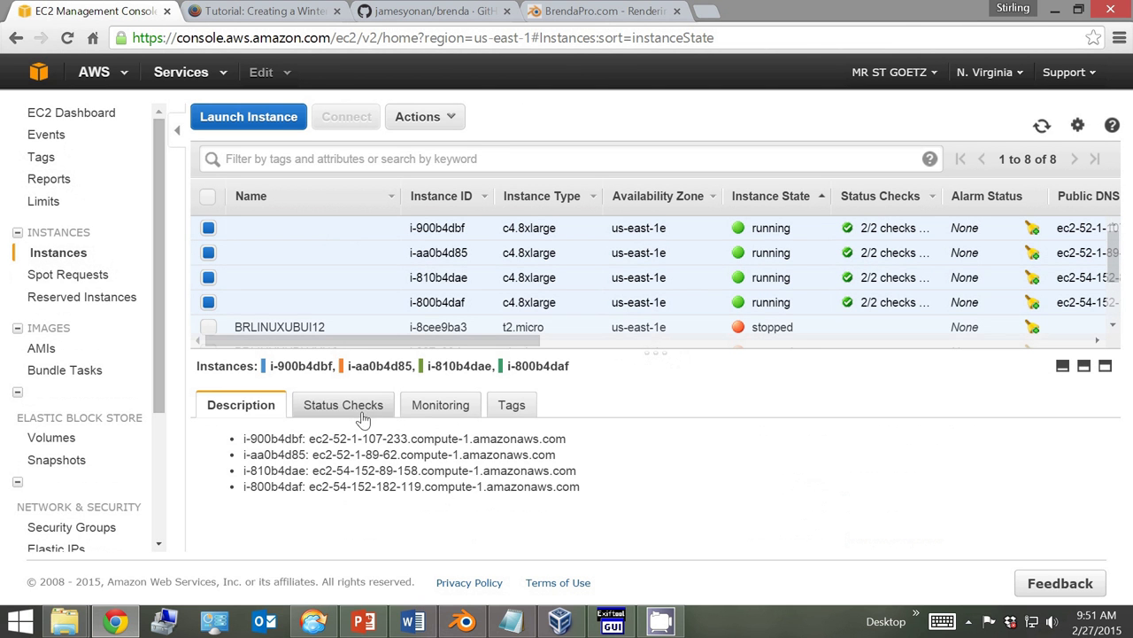
Show the combined monitoring graphs for the four selected instances.
left_click(454, 413)
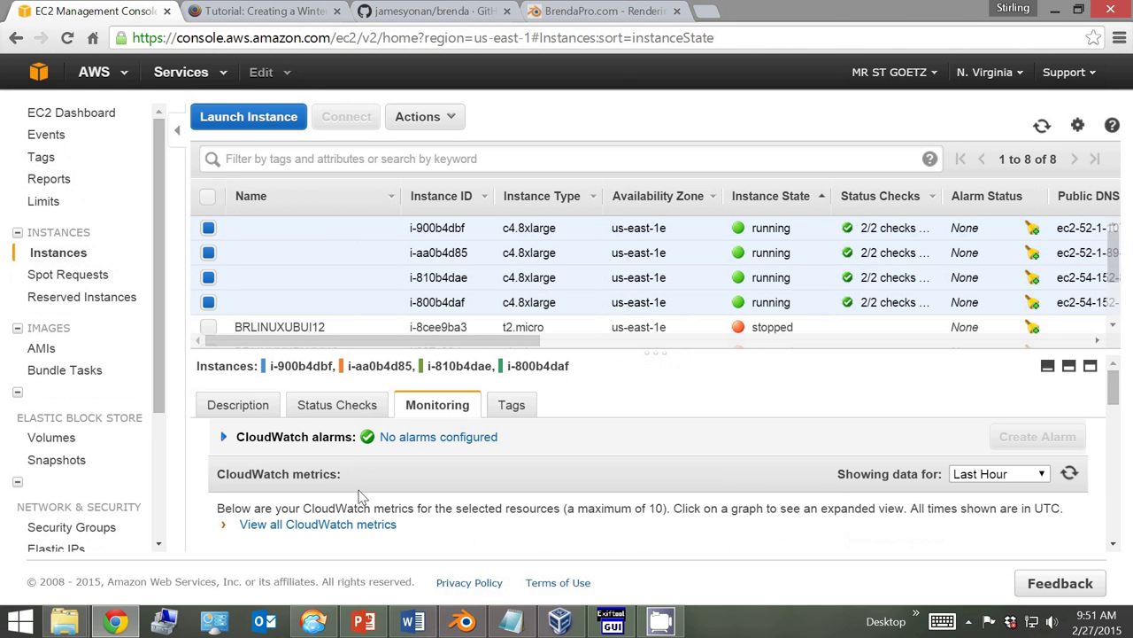
scroll(356, 483, "down", 2)
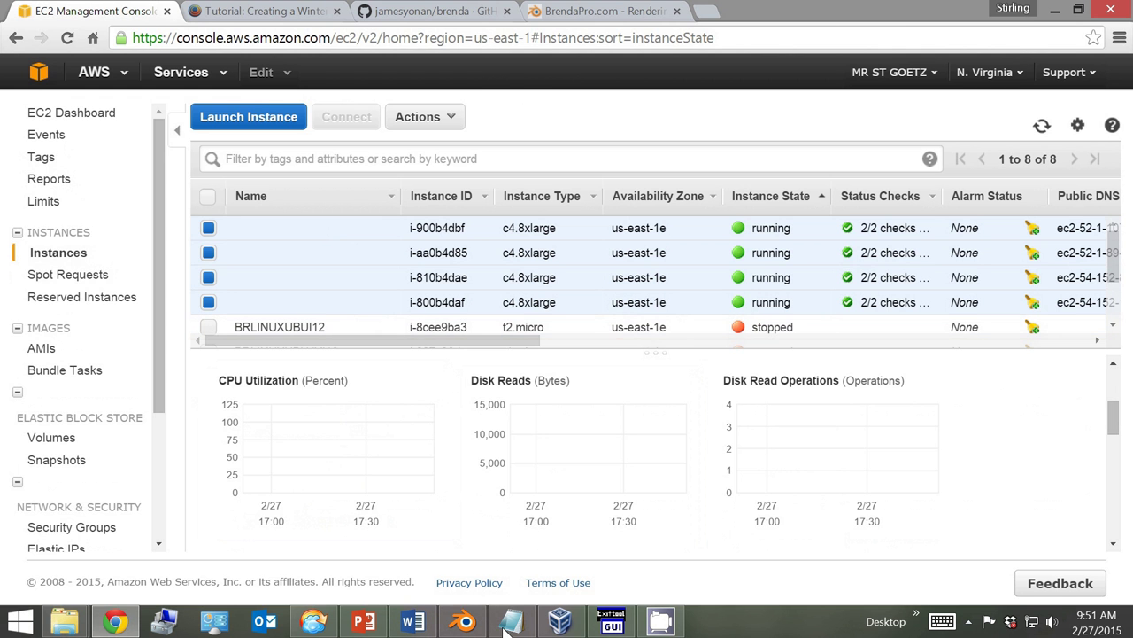
left_click(567, 624)
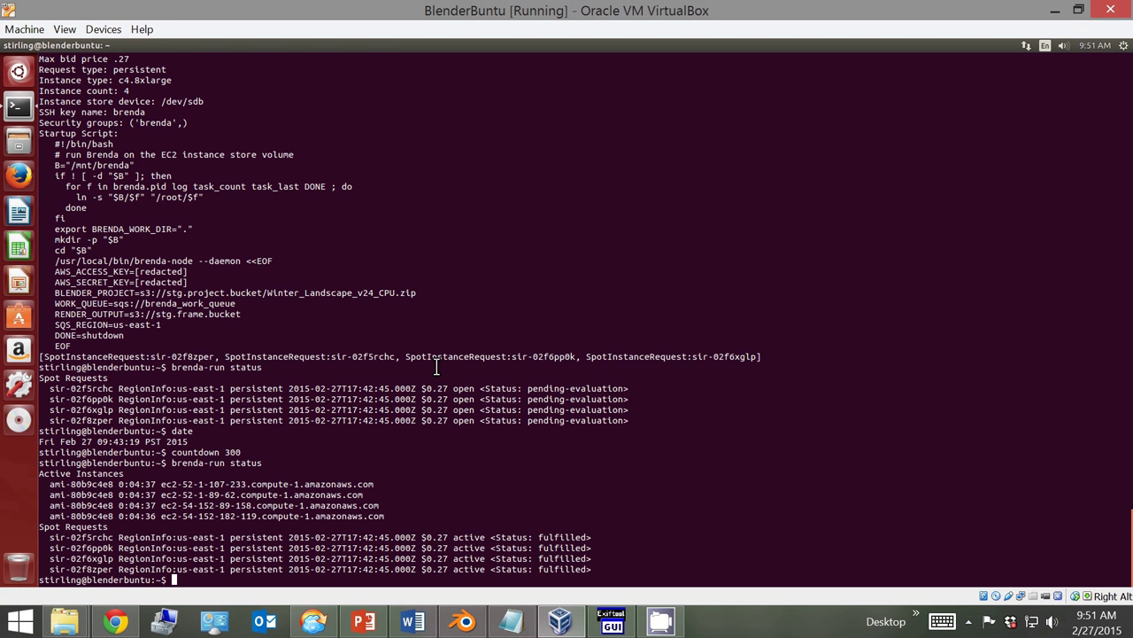
Run brenda-tool ssh uptime and brenda-tool ssh tail log across the four render nodes.
type("brenda")
type("-tool ssh uptime")
key("Return")
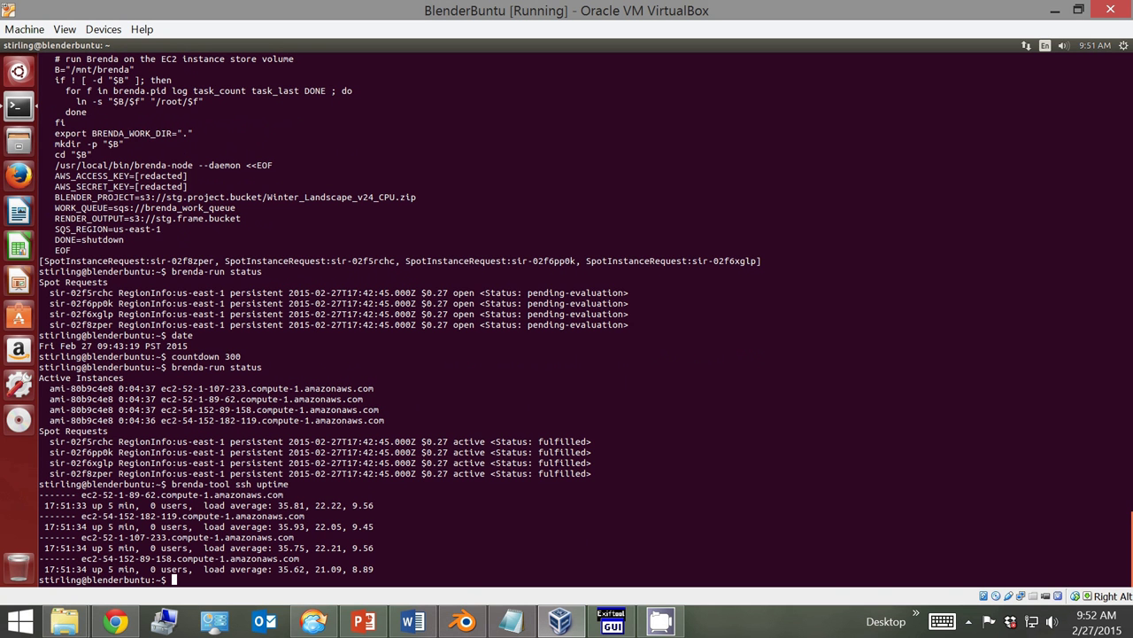
type("renda-tool ssh tail log")
key("Return")
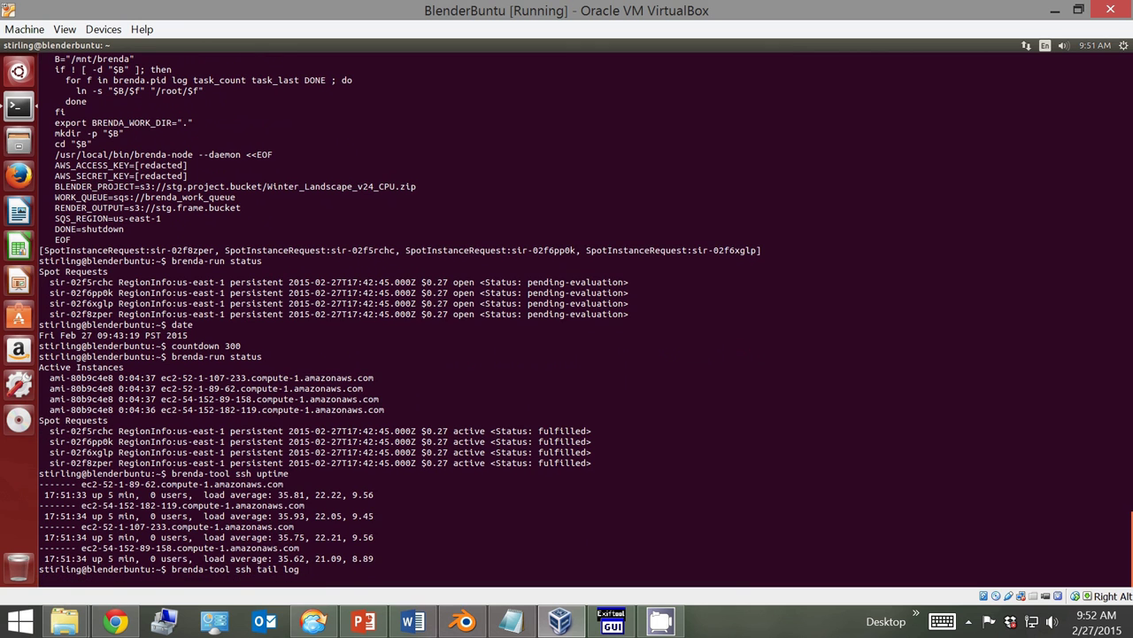
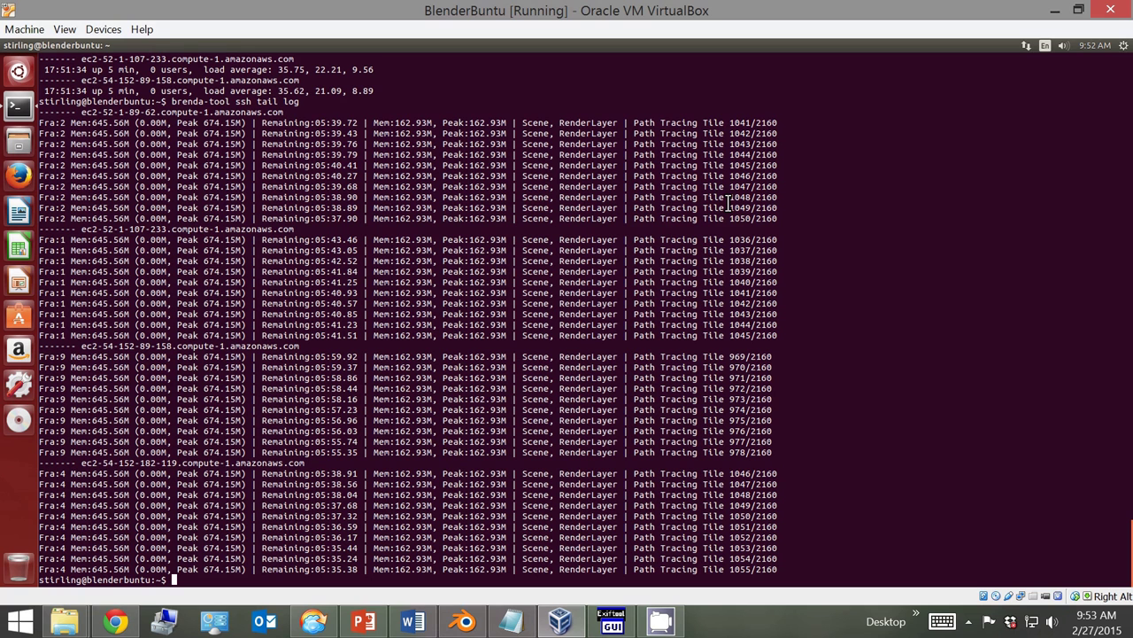
Tail every render node's log with brenda-tool ssh tail log --lines=100, then --lines=1000.
key("Up")
type("-")
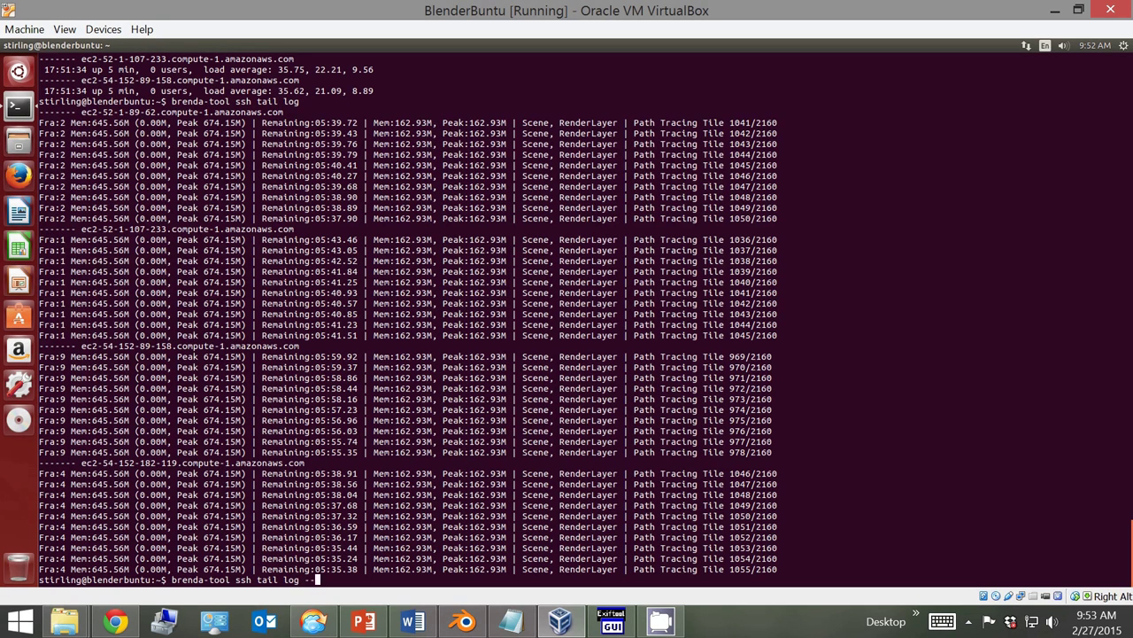
type("-lines=100")
key("Return")
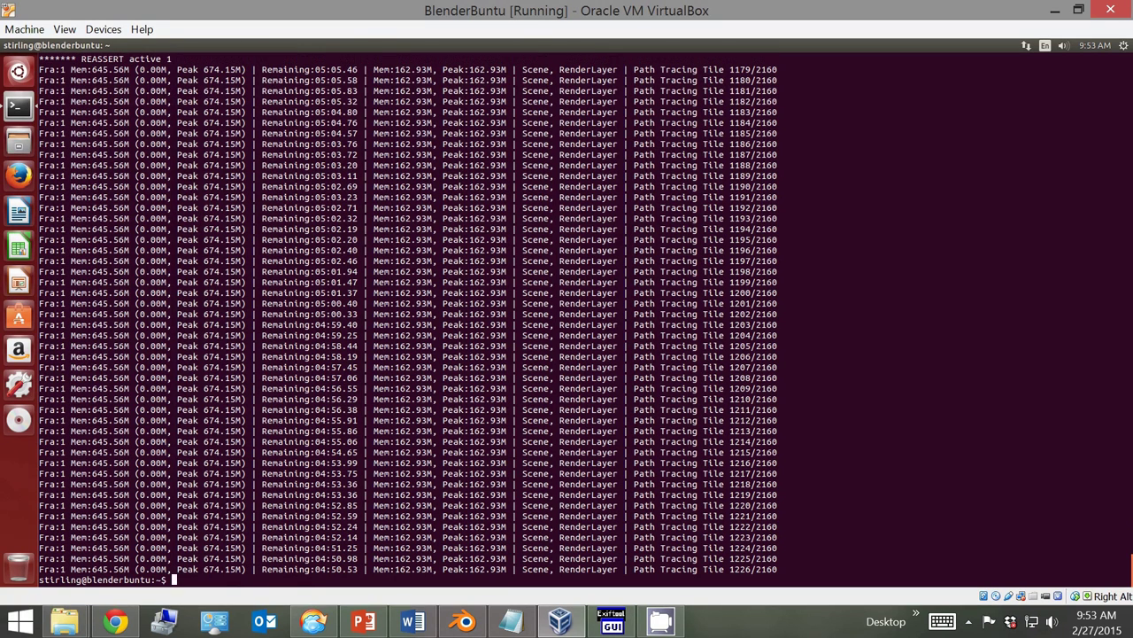
scroll(538, 157, "up", 7)
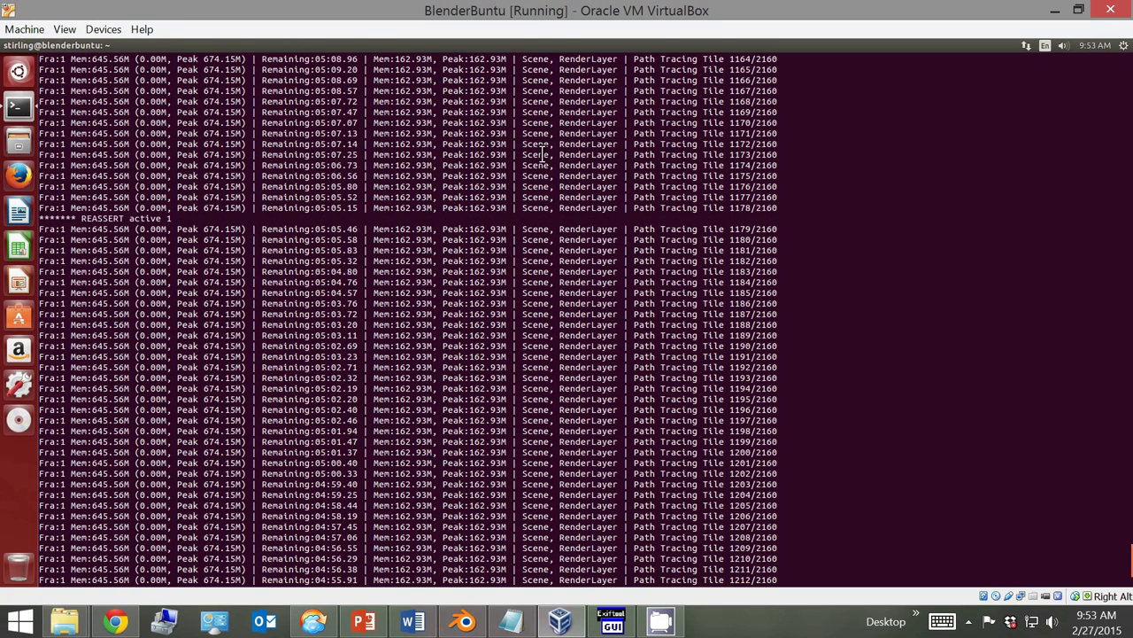
scroll(404, 372, "down", 7)
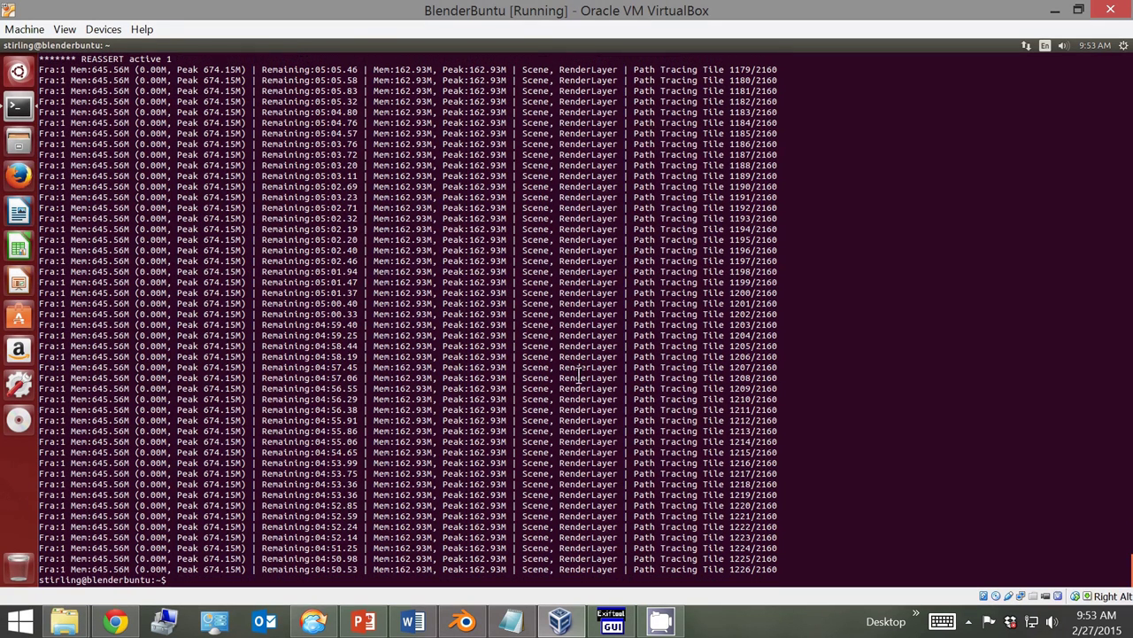
key("Up")
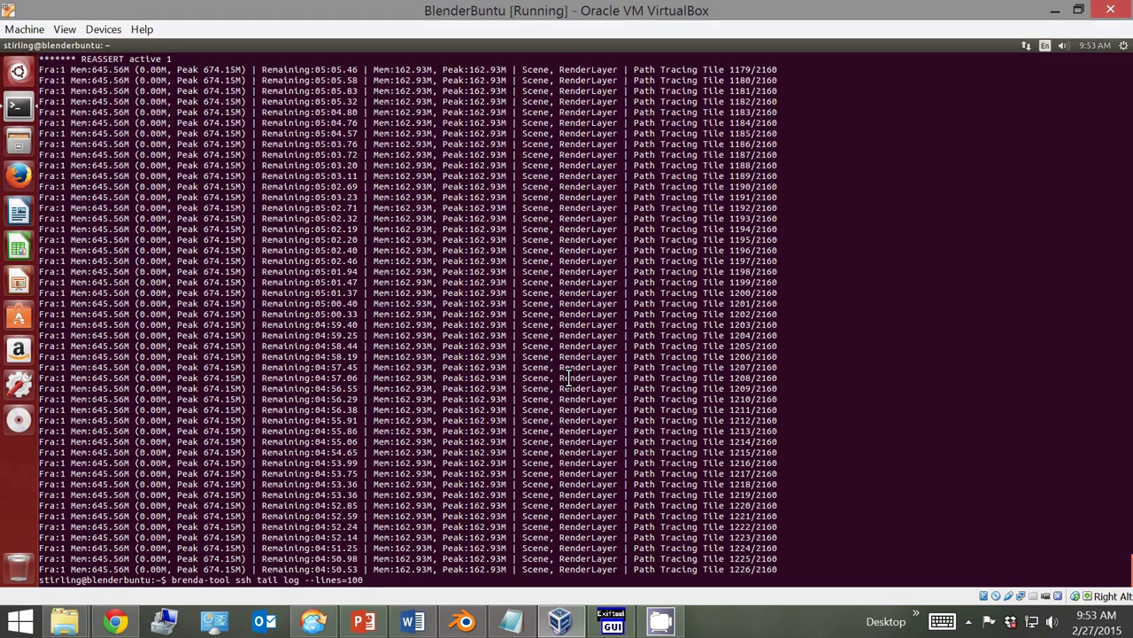
key("Return")
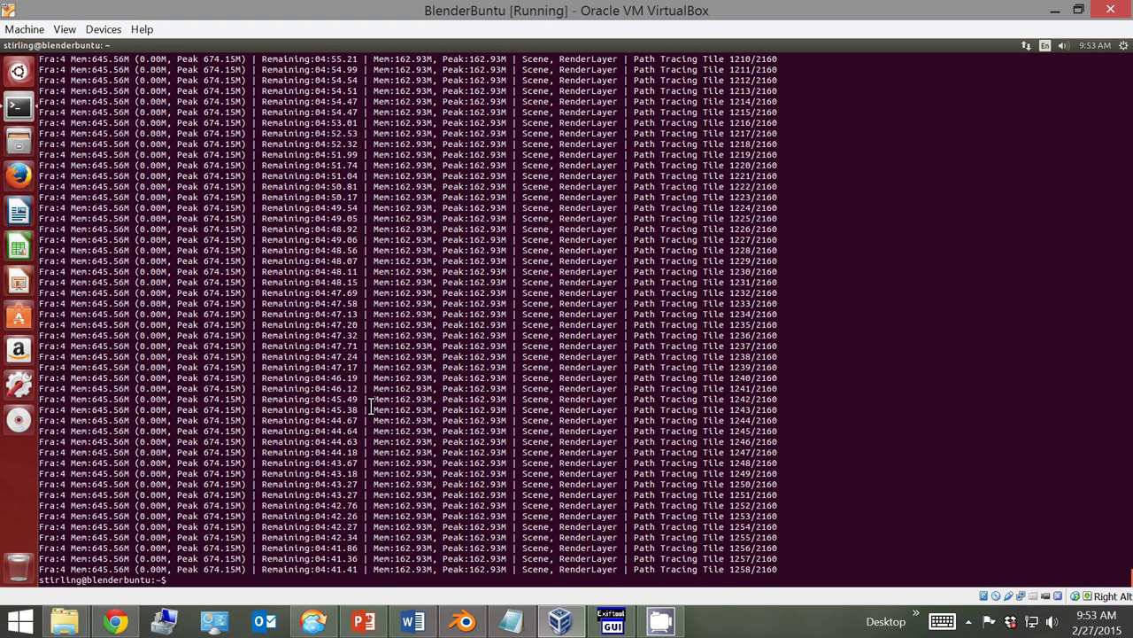
scroll(372, 409, "up", 20)
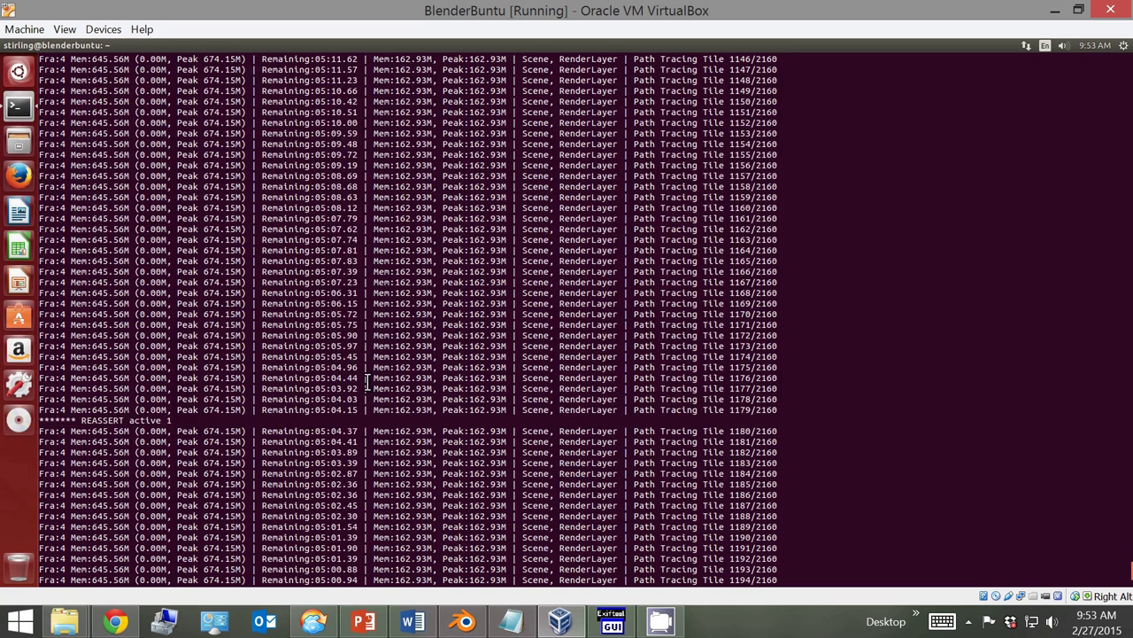
scroll(367, 382, "up", 20)
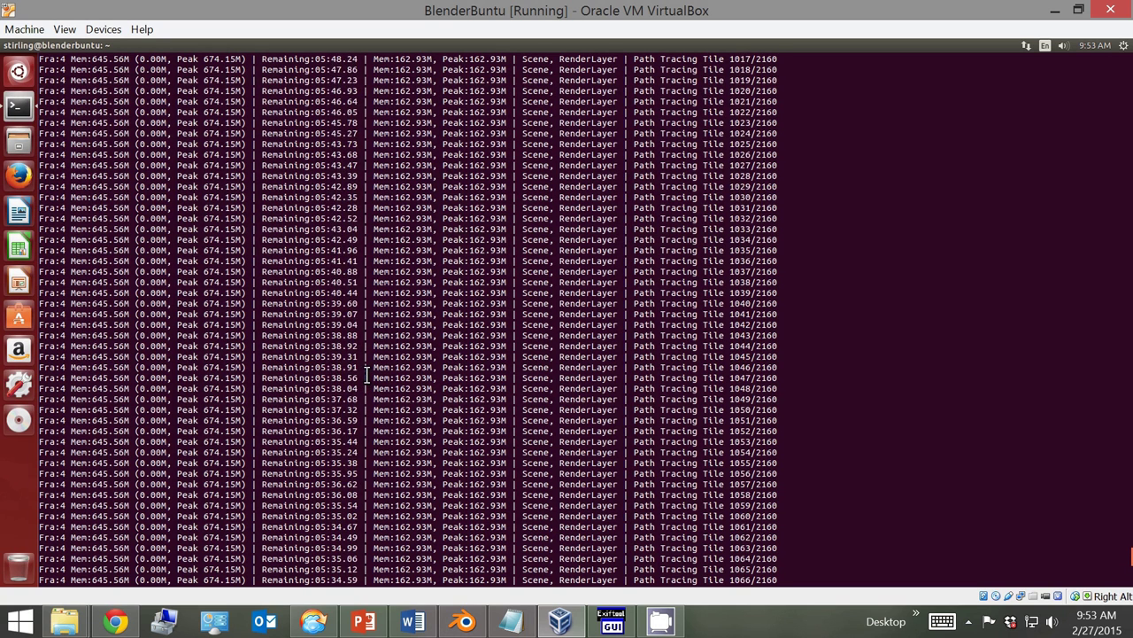
scroll(366, 377, "up", 20)
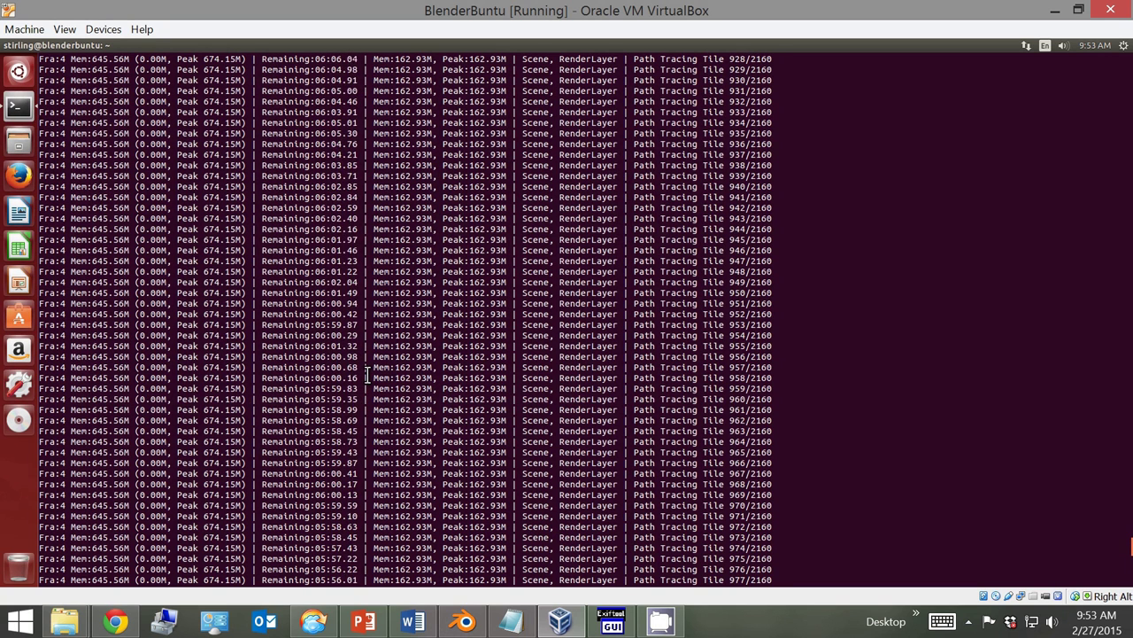
scroll(366, 378, "up", 20)
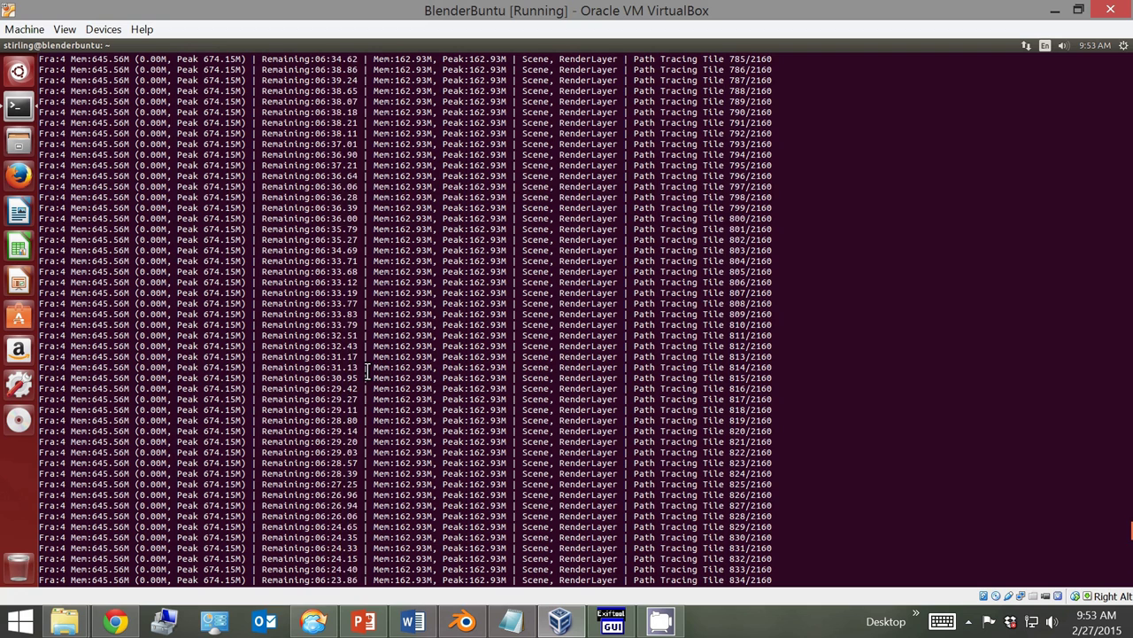
scroll(367, 372, "up", 20)
scroll(363, 358, "up", 20)
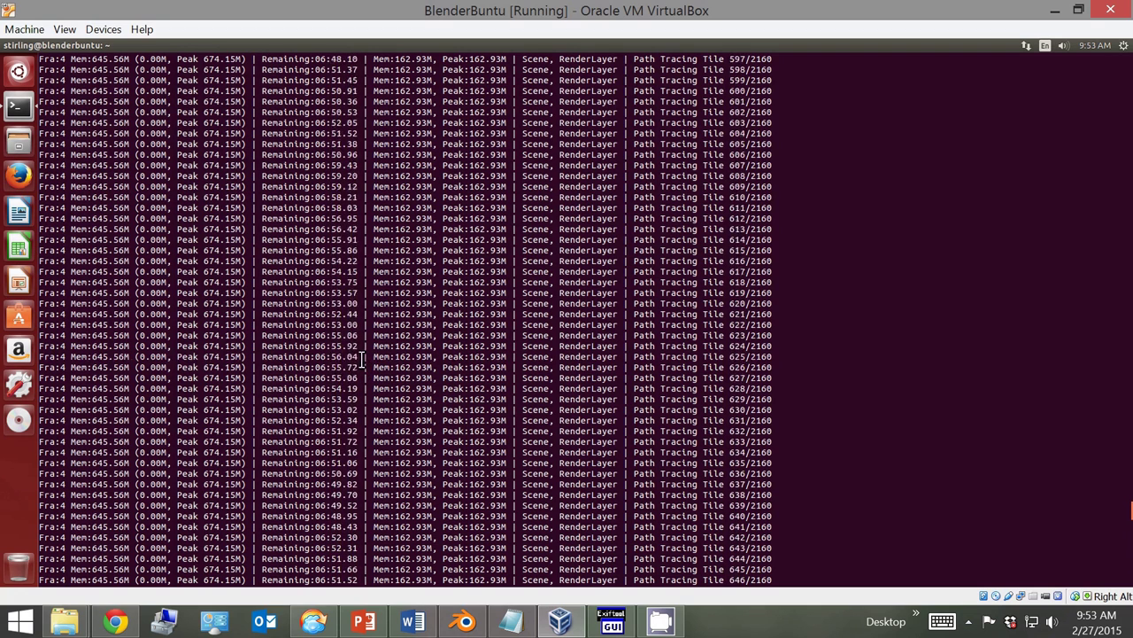
scroll(358, 359, "down", 20)
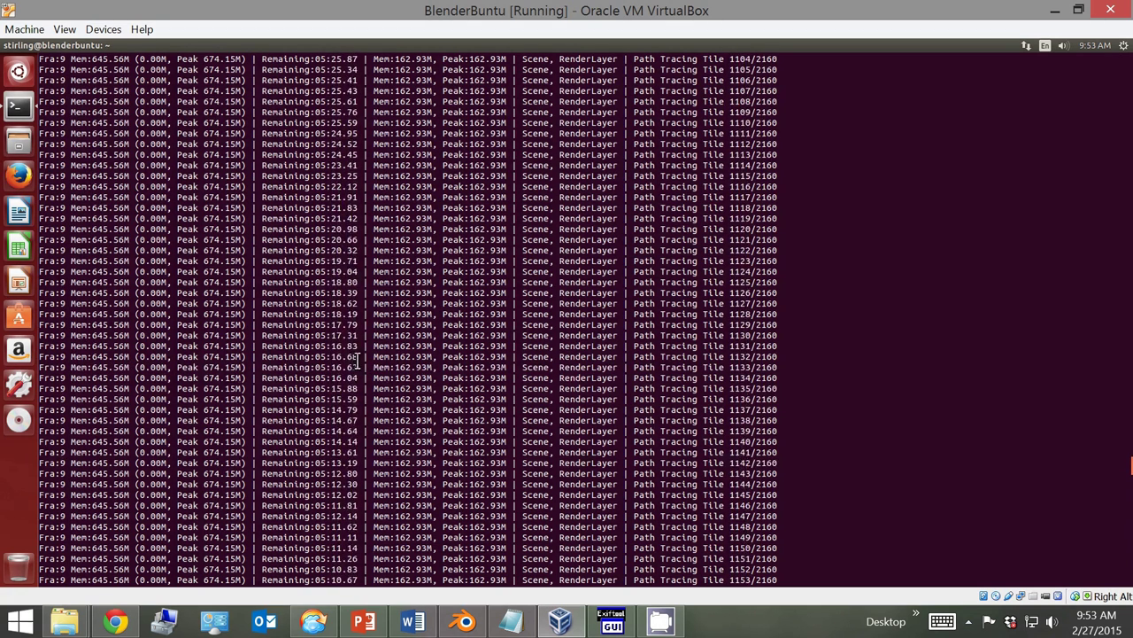
scroll(355, 363, "down", 18)
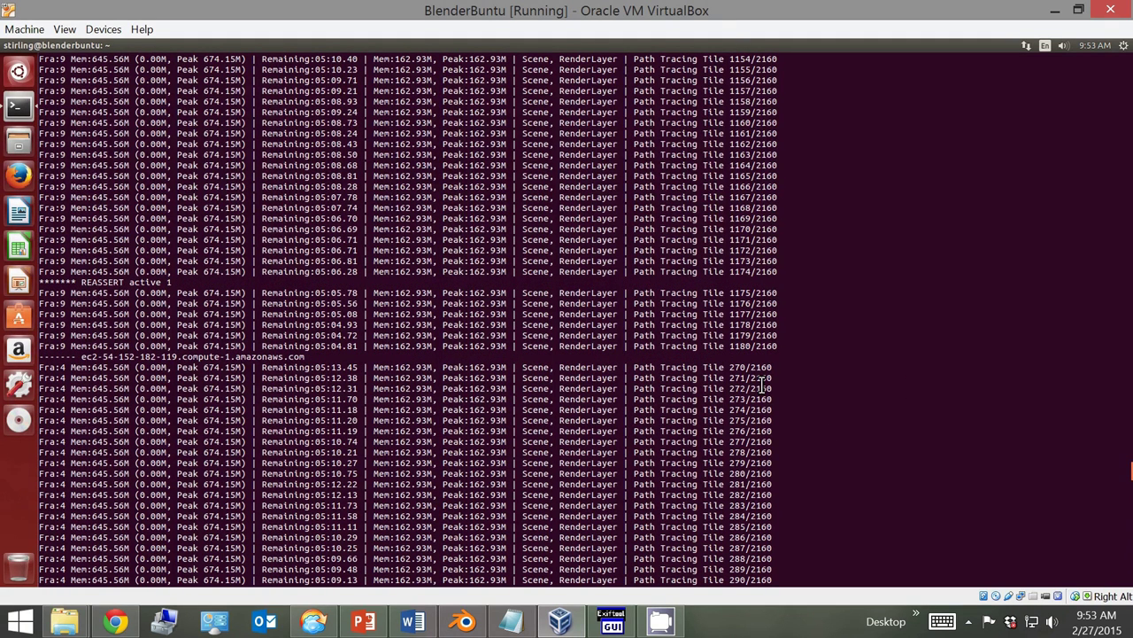
scroll(457, 434, "down", 15)
scroll(457, 433, "down", 20)
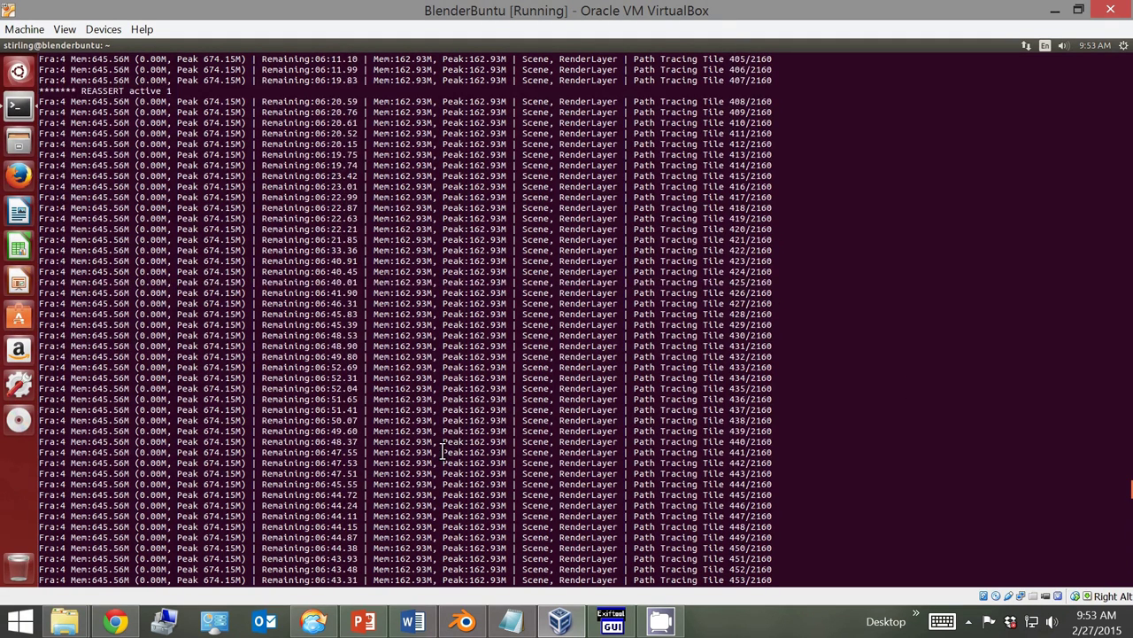
scroll(437, 451, "down", 20)
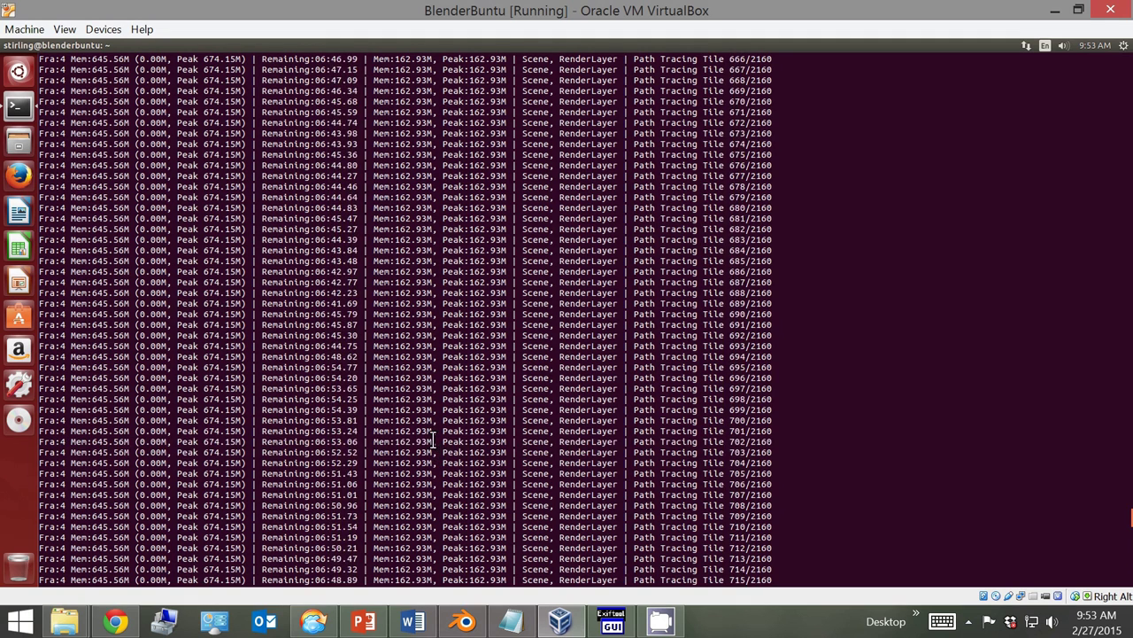
scroll(425, 445, "down", 20)
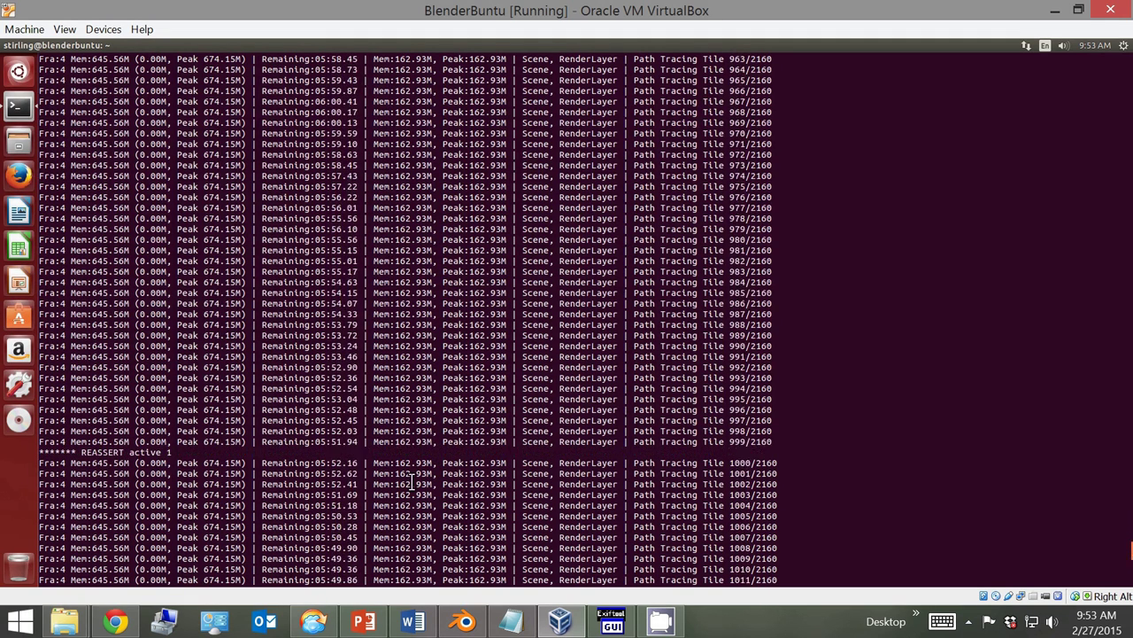
scroll(392, 465, "down", 8)
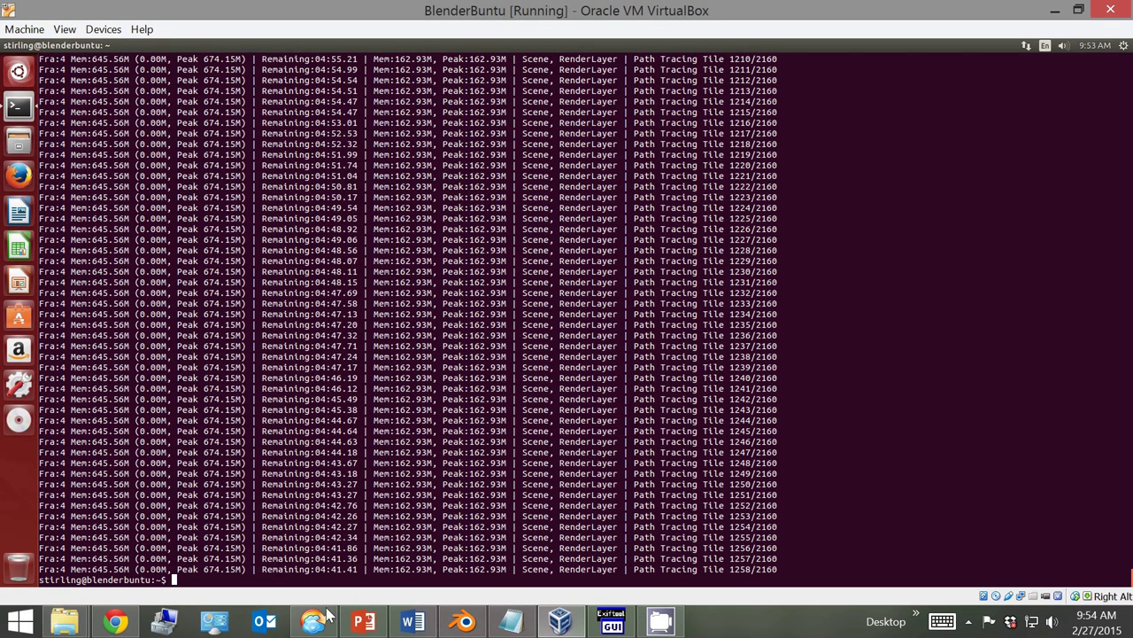
Bring up the EC2 console and inspect the enlarged CPU utilization chart.
left_click(123, 625)
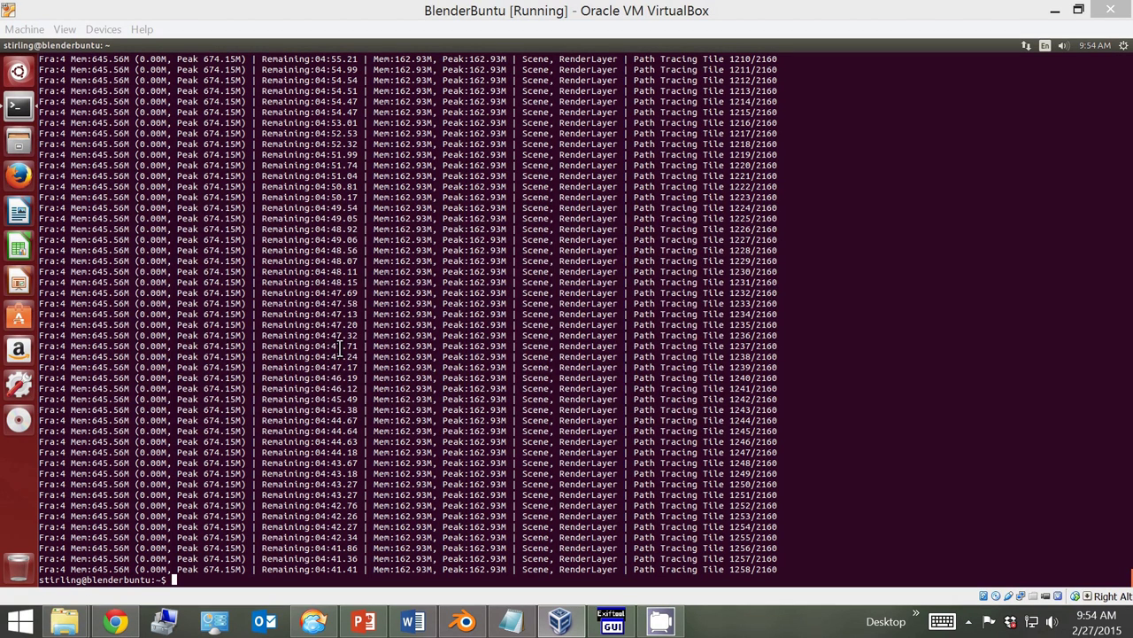
key("alt+Tab")
key("alt+Tab")
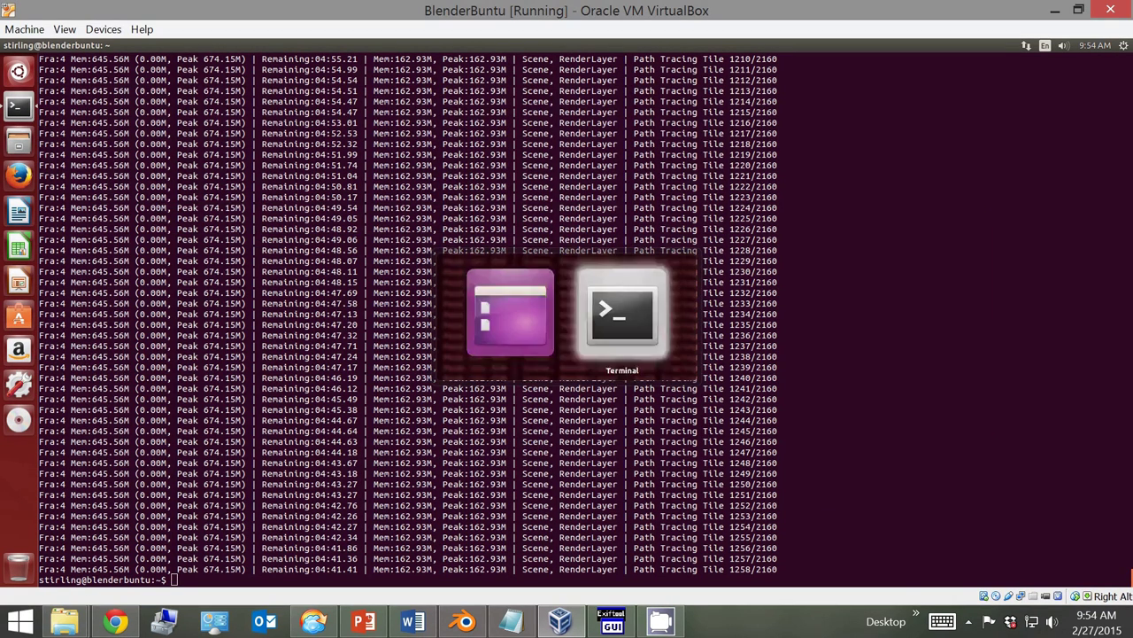
key("alt+Tab")
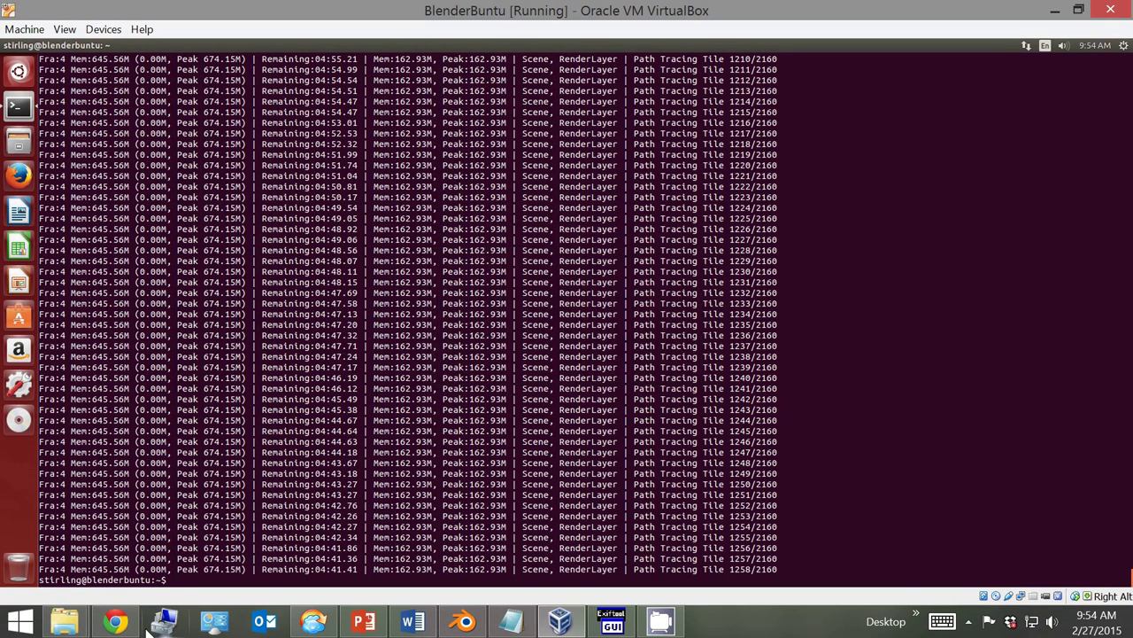
left_click(108, 622)
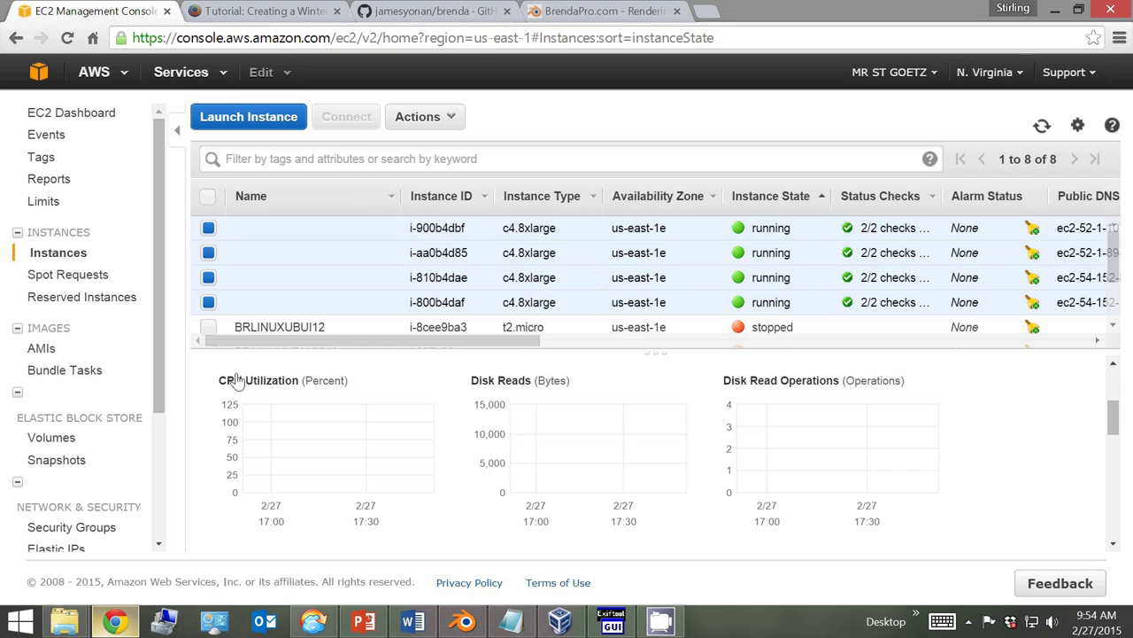
left_click(332, 466)
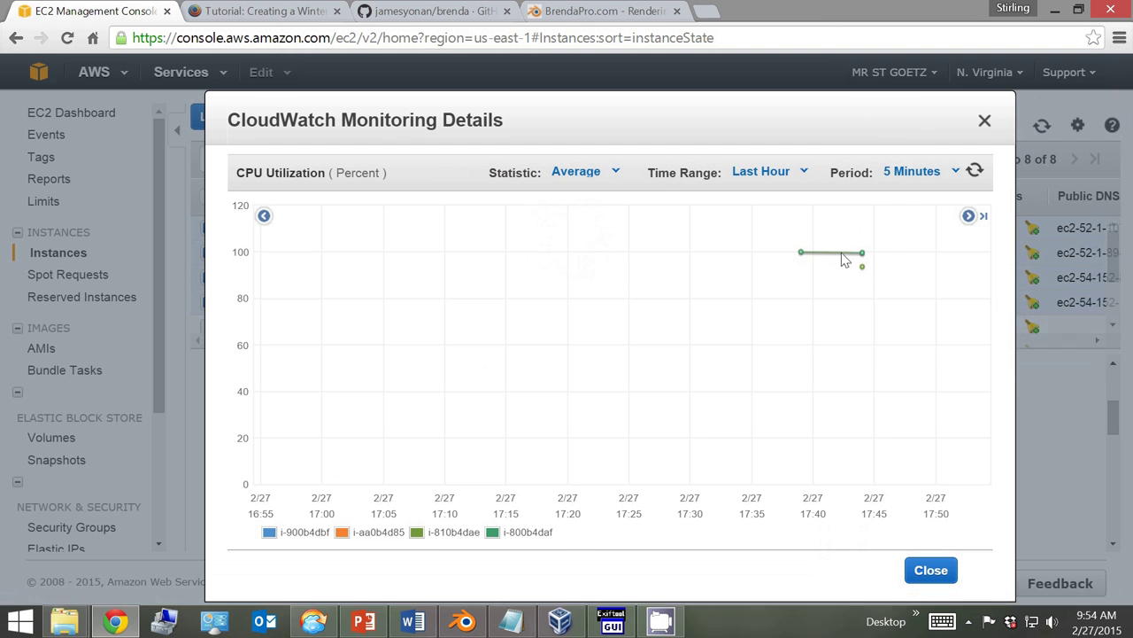
mouse_move(865, 265)
mouse_move(782, 252)
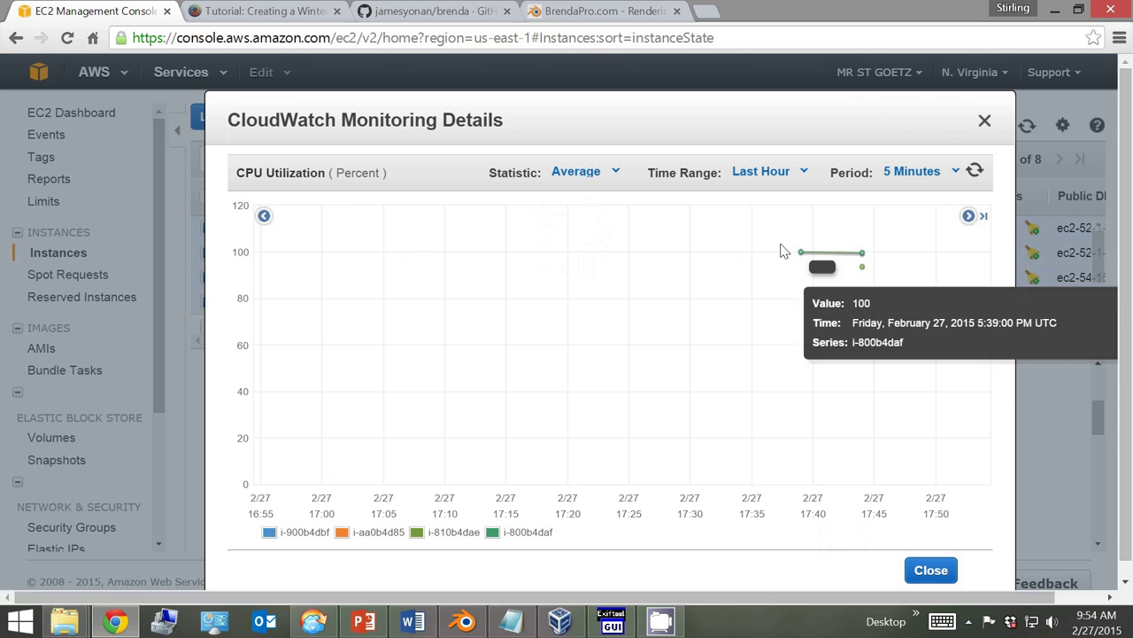
left_click(985, 122)
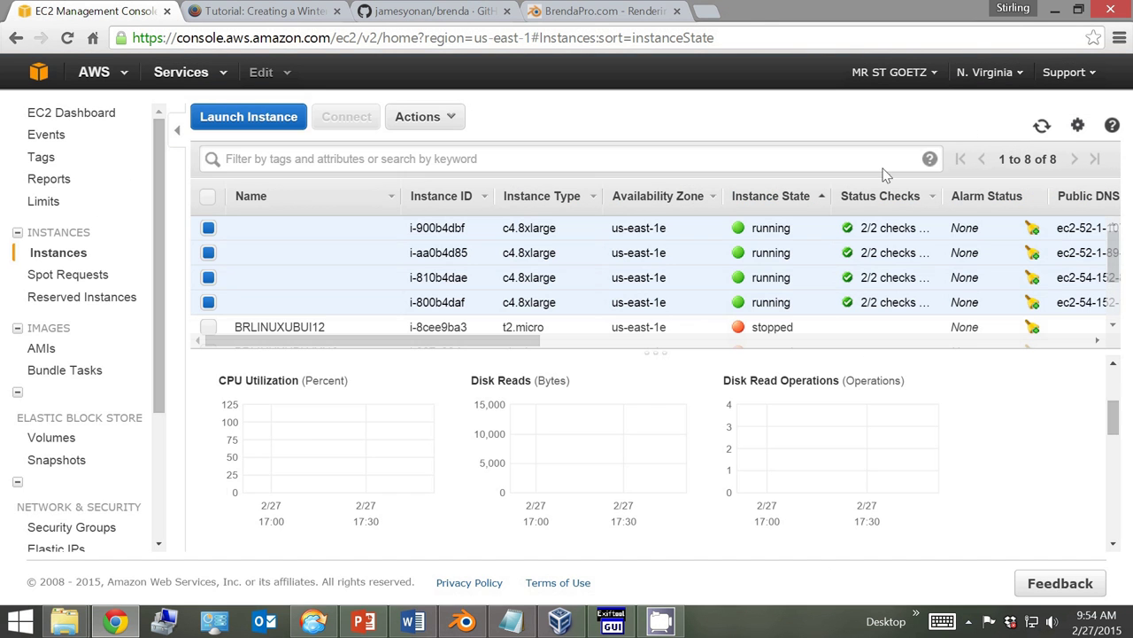
Toggle instances i-800b4daf, i-aa0b4d85, i-810b4dae and i-900b4dbf, leaving all render instances unchecked.
left_click(209, 302)
left_click(209, 253)
left_click(209, 278)
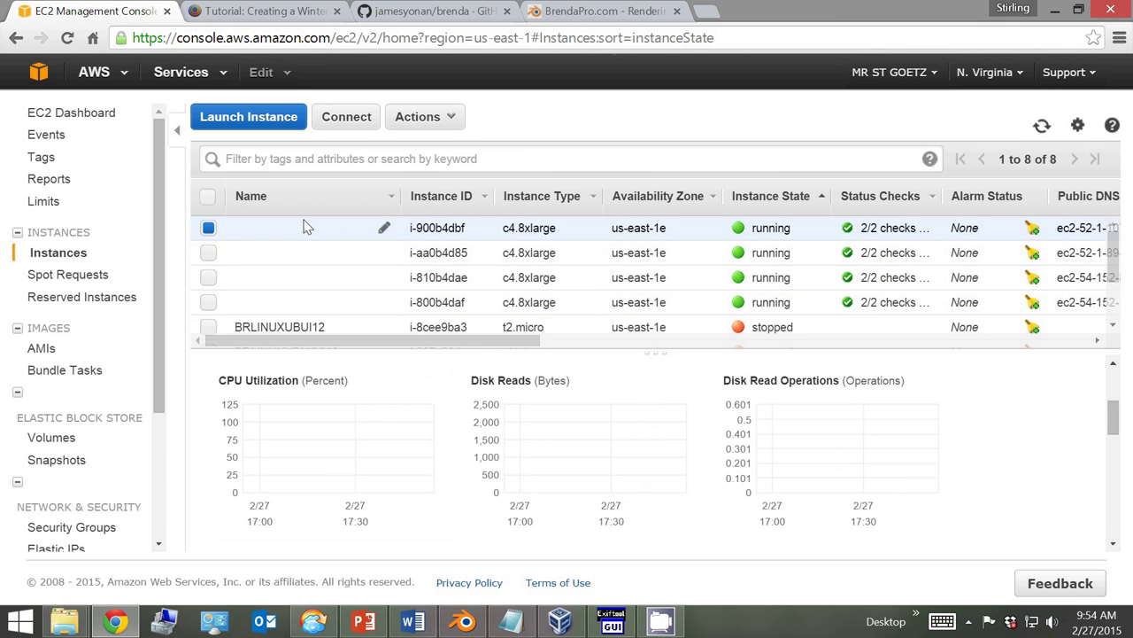
left_click(210, 255)
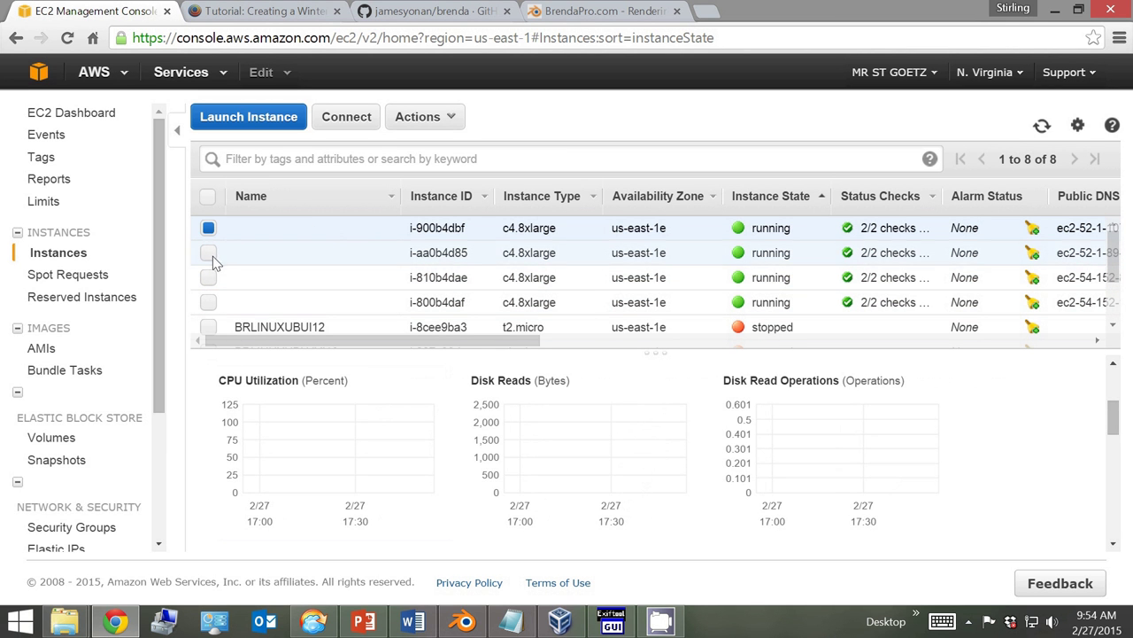
left_click(209, 228)
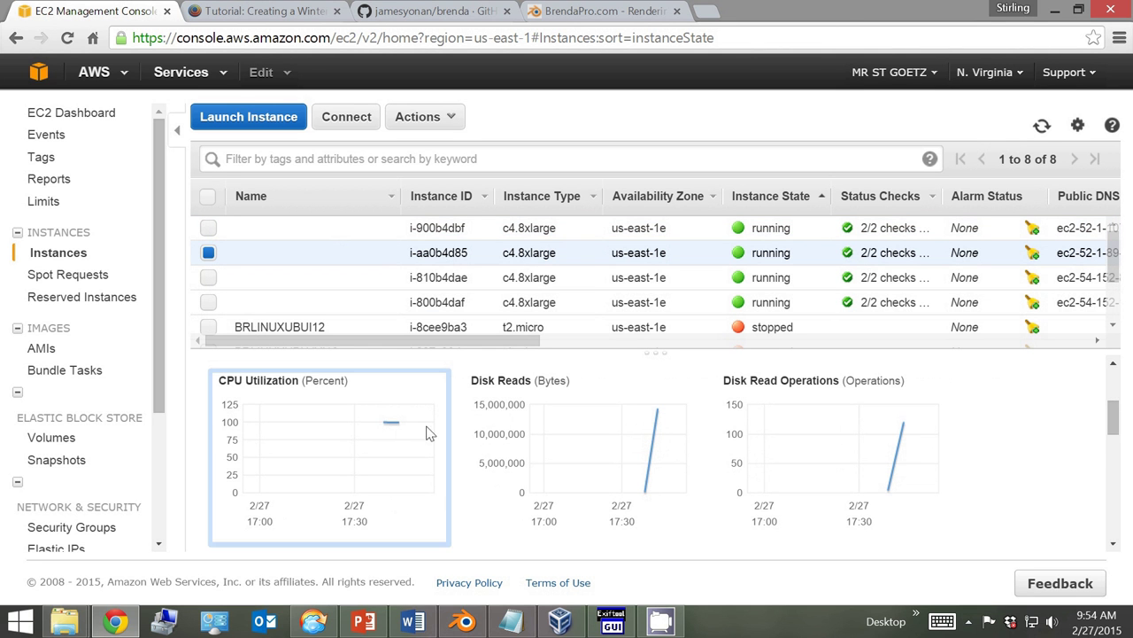
left_click(209, 228)
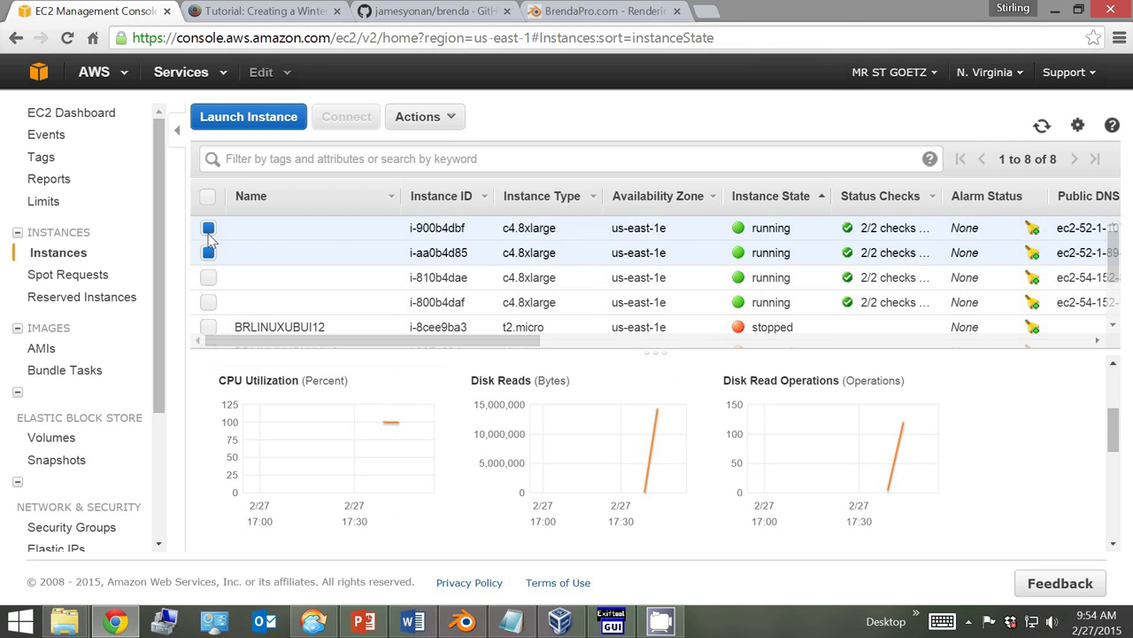
left_click(210, 253)
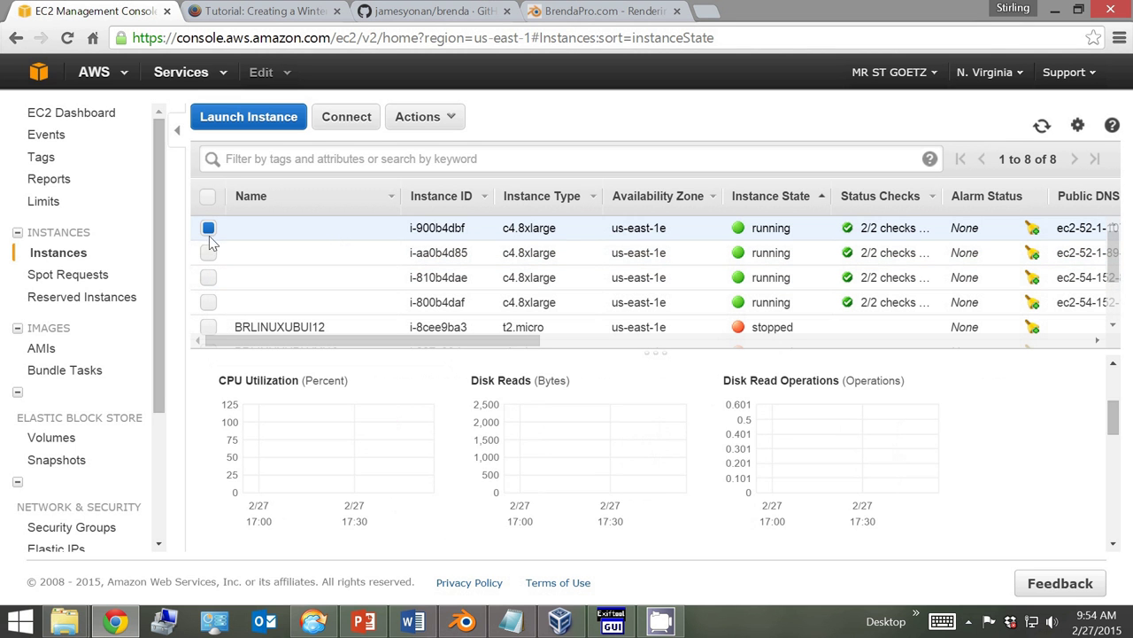
left_click(209, 230)
Select i-810b4dae and view its enlarged CPU Utilization graph.
left_click(208, 278)
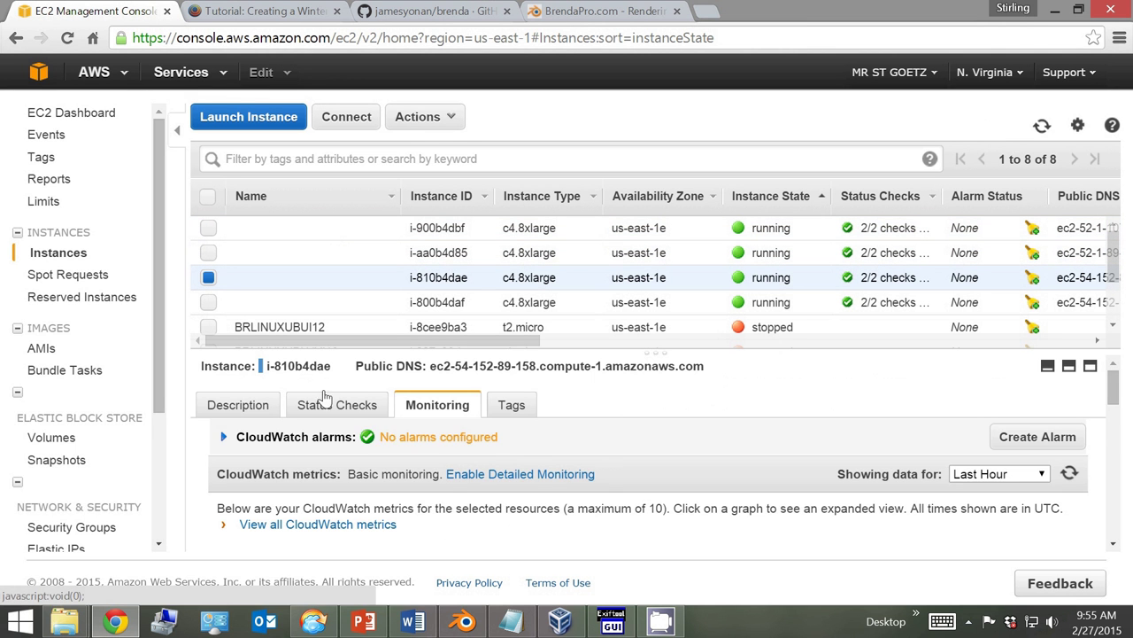
scroll(443, 496, "down", 5)
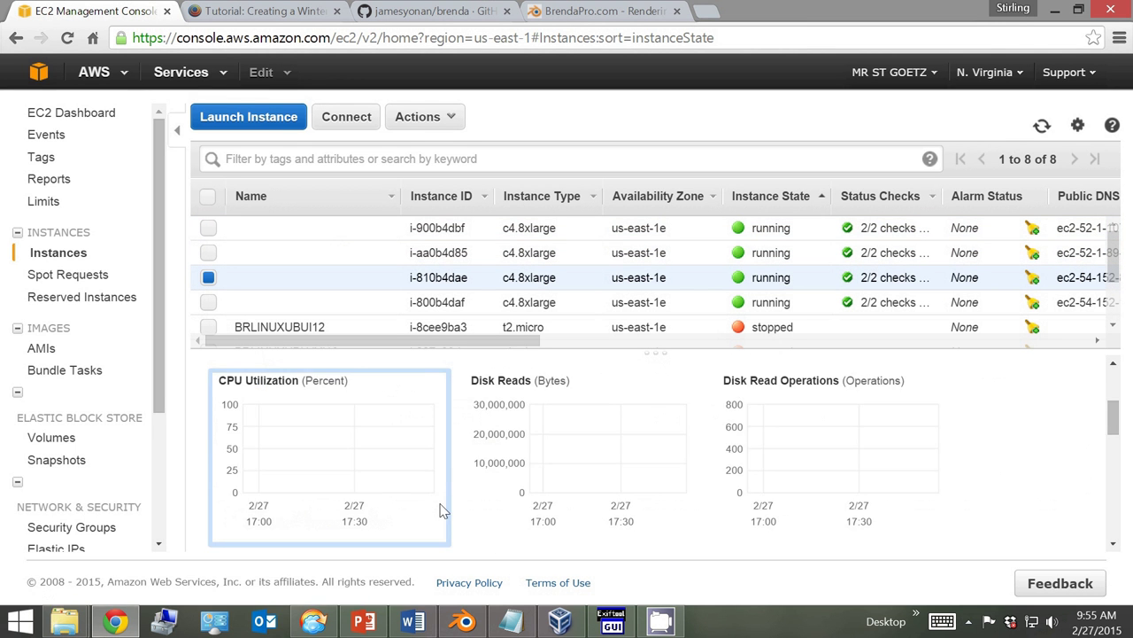
left_click(373, 476)
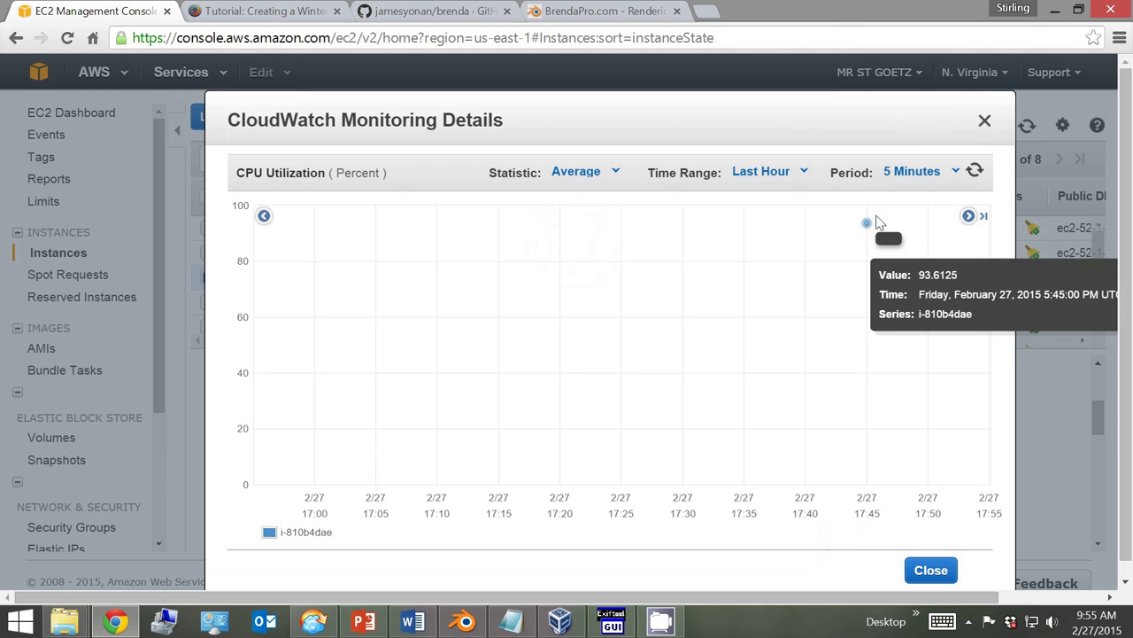
left_click(986, 121)
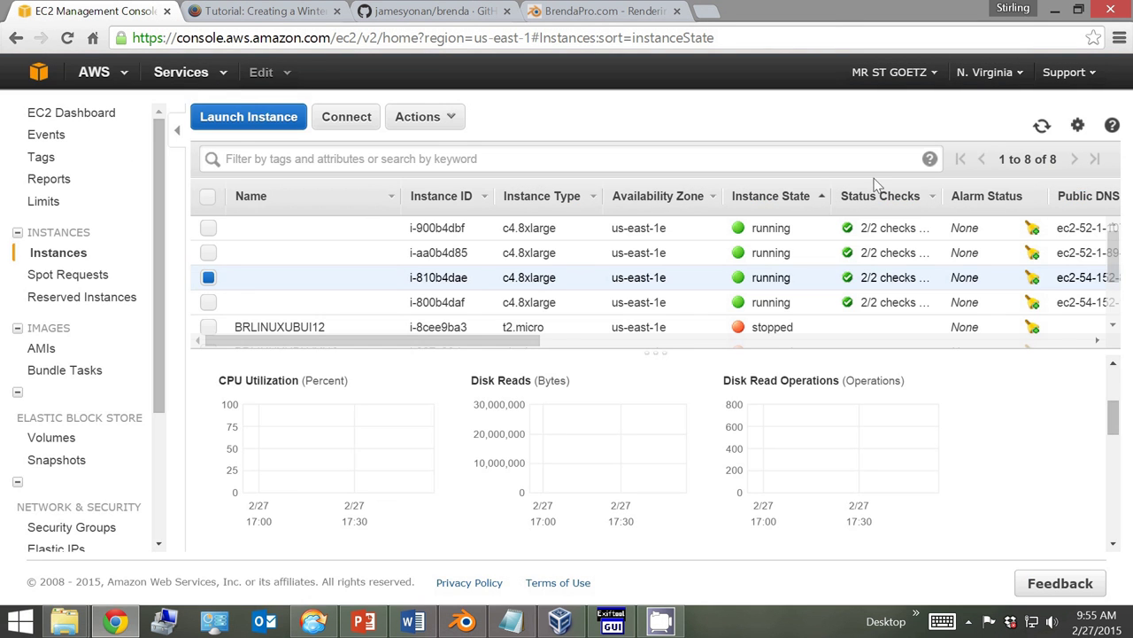
Add i-800b4daf, i-900b4dbf and i-aa0b4d85 to select all four, then return to the VM.
left_click(207, 303)
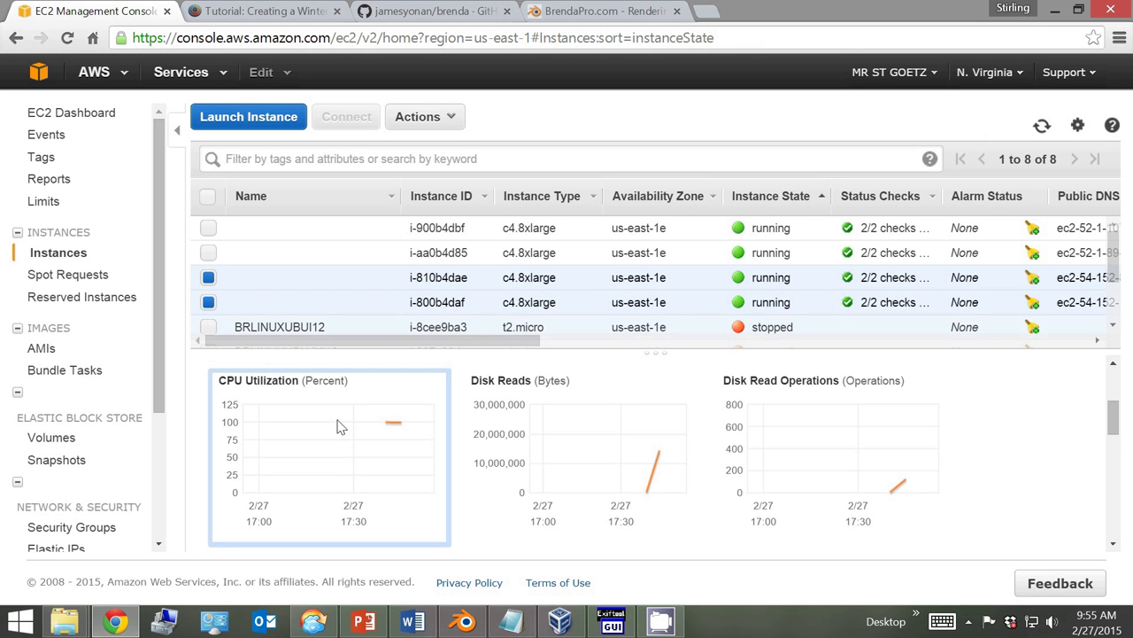
left_click(208, 227)
left_click(209, 254)
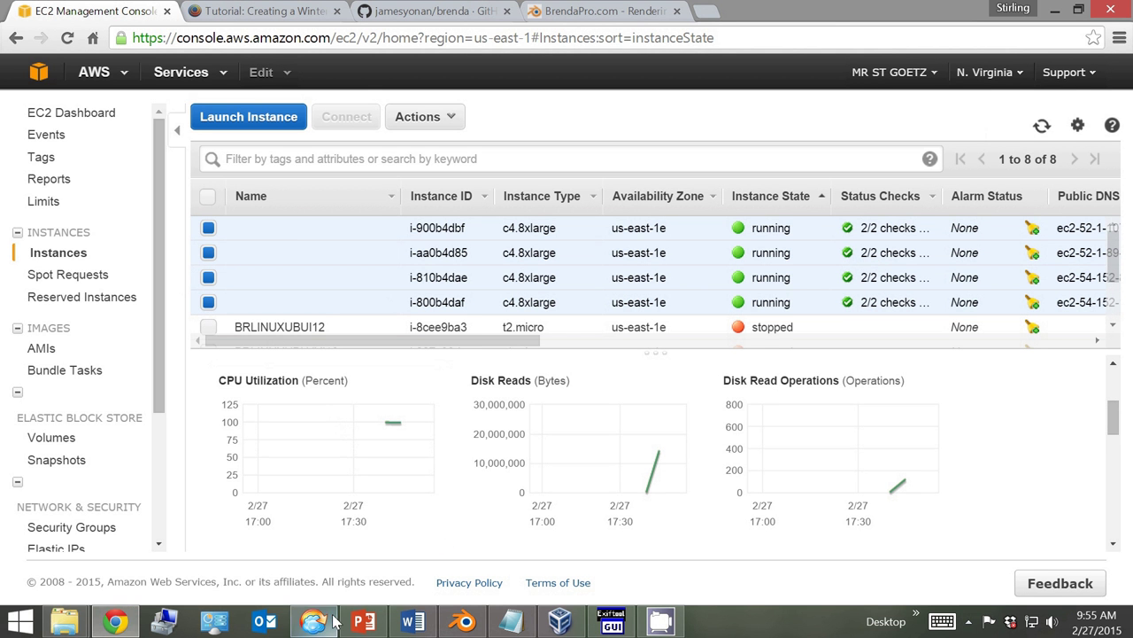
left_click(560, 620)
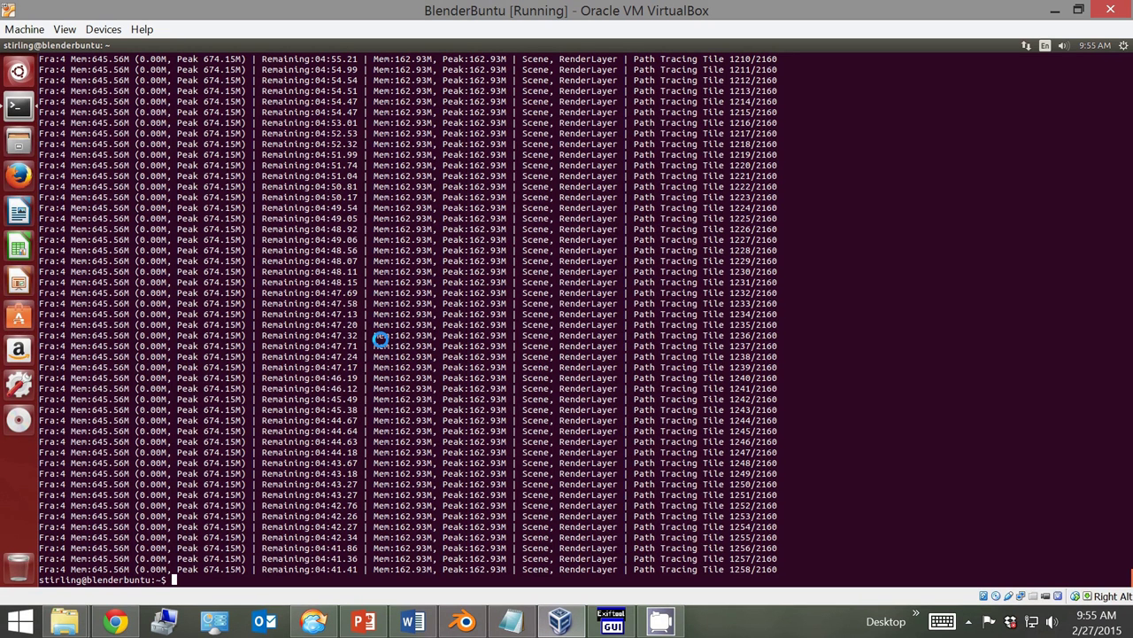
Rerun brenda-tool ssh tail log to see all four nodes near tile 1600 of 2160.
key("Up")
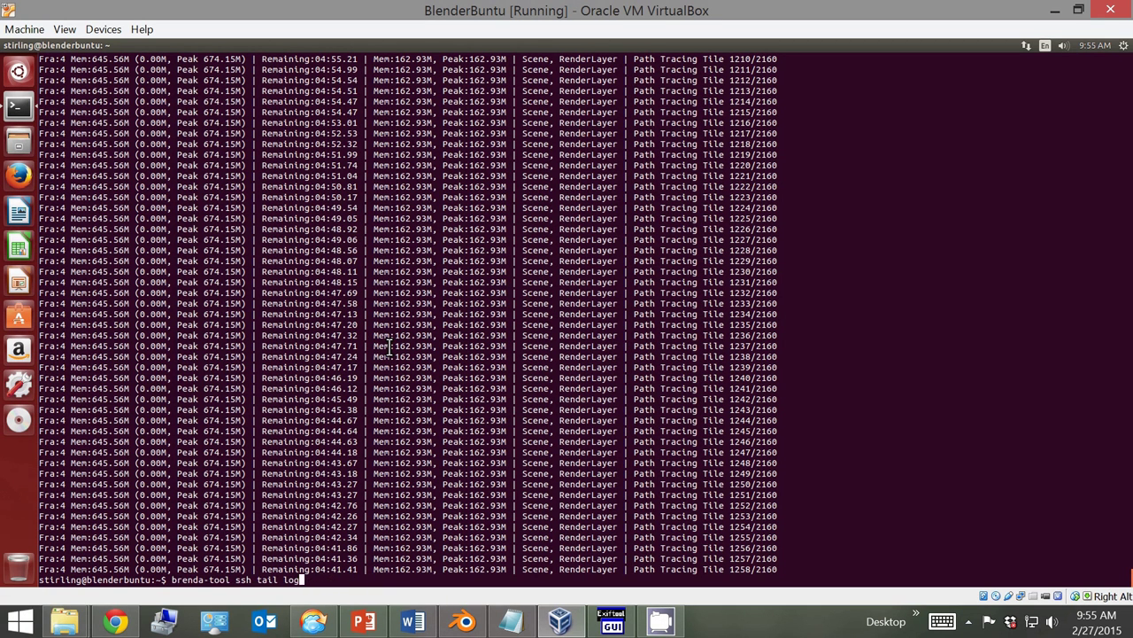
key("Return")
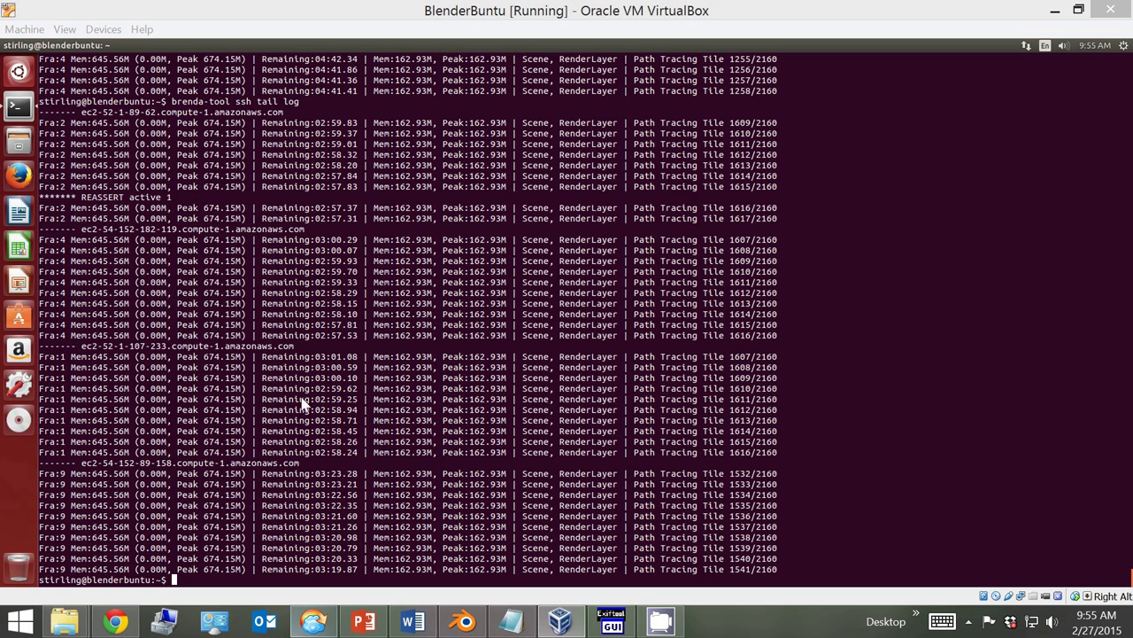
Switch to the Downloads\ExifTool\exiftoolgui File Explorer window.
key("alt+Tab")
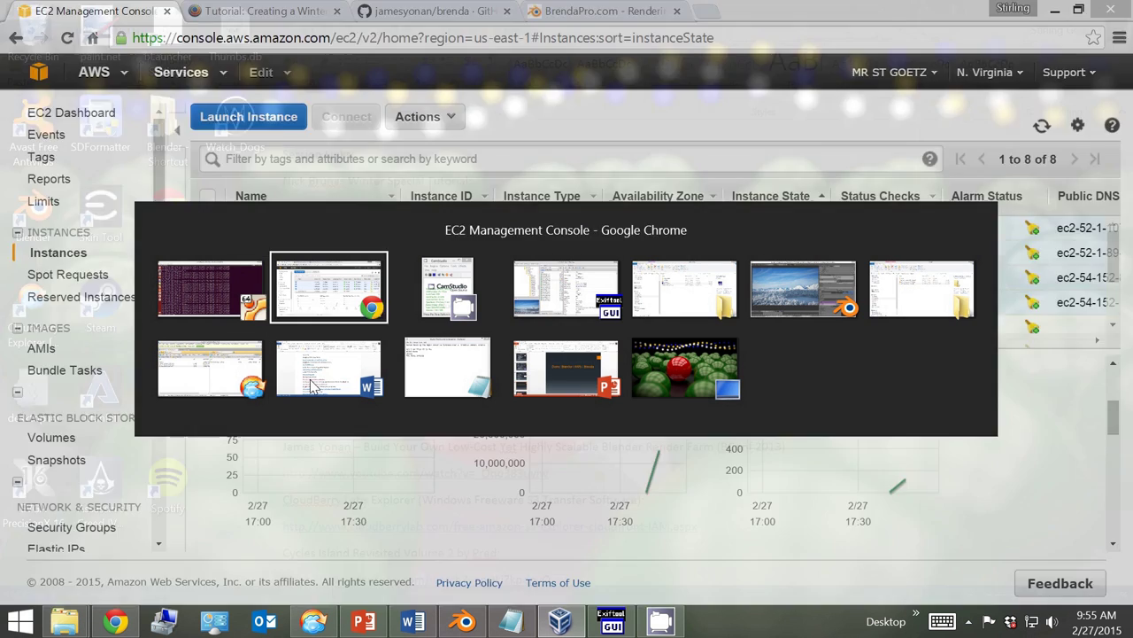
key("alt+Tab")
key("alt+Tab")
key("alt+Tab")
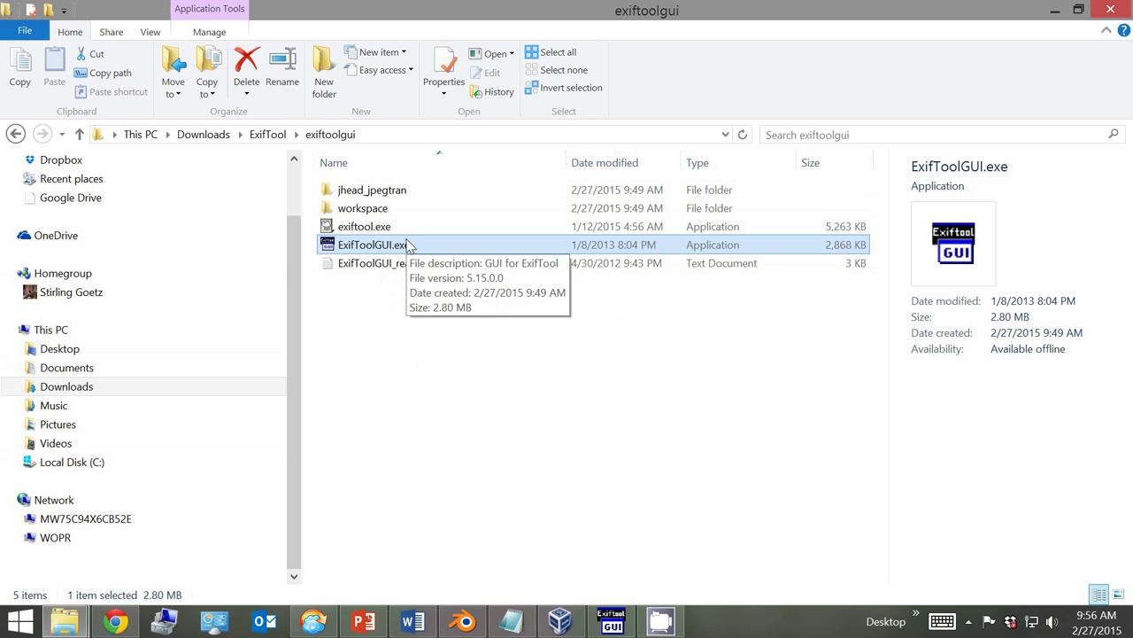
Review frame_000022.png metadata in ExifToolGUI, including RenderTime 01:53:24.03, then return to the VM.
left_click(614, 625)
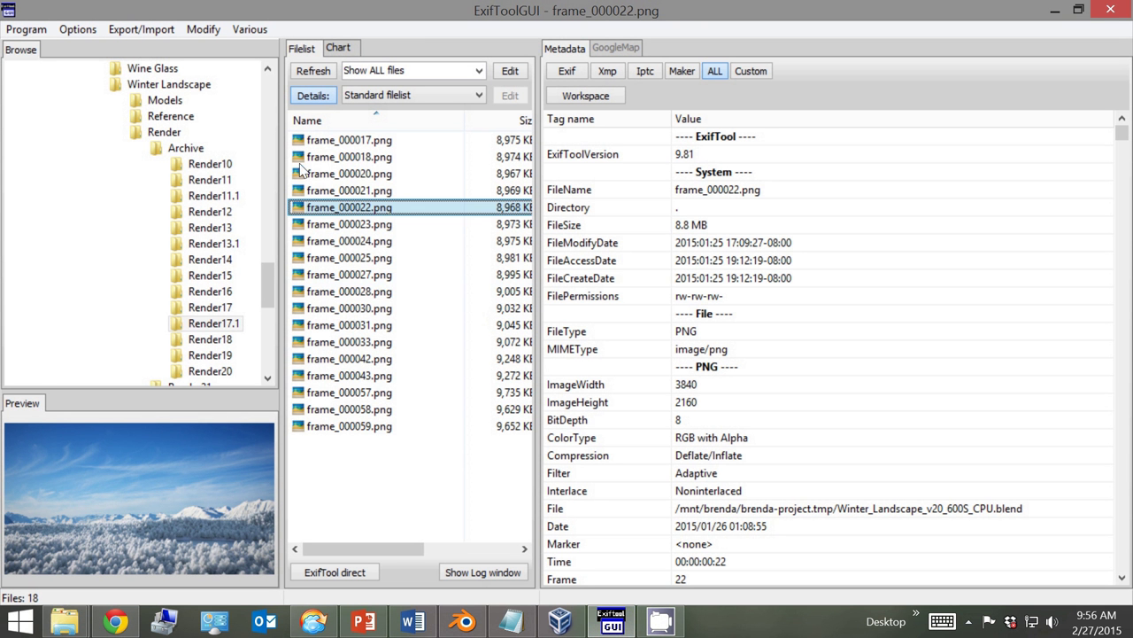
left_click(358, 226)
left_click(355, 214)
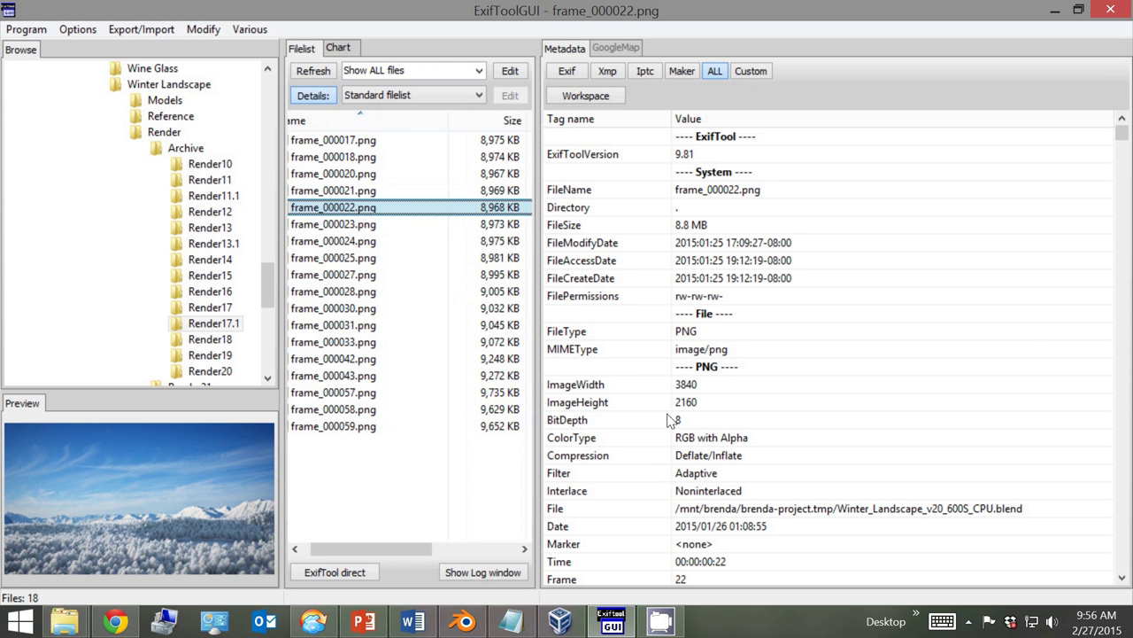
left_click(1124, 577)
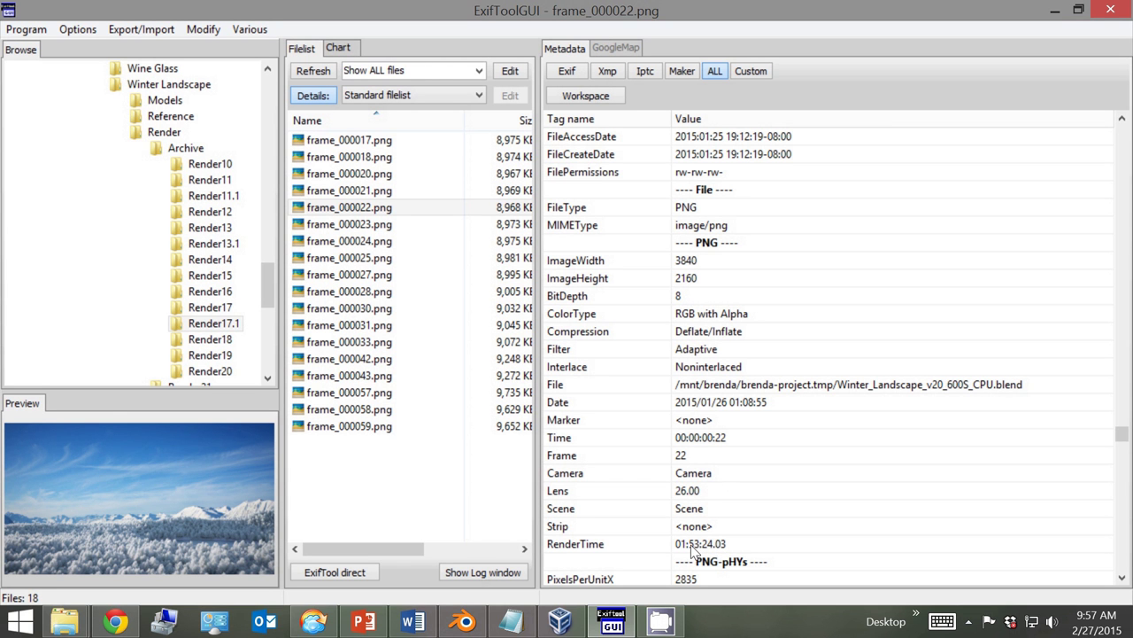
left_click(556, 622)
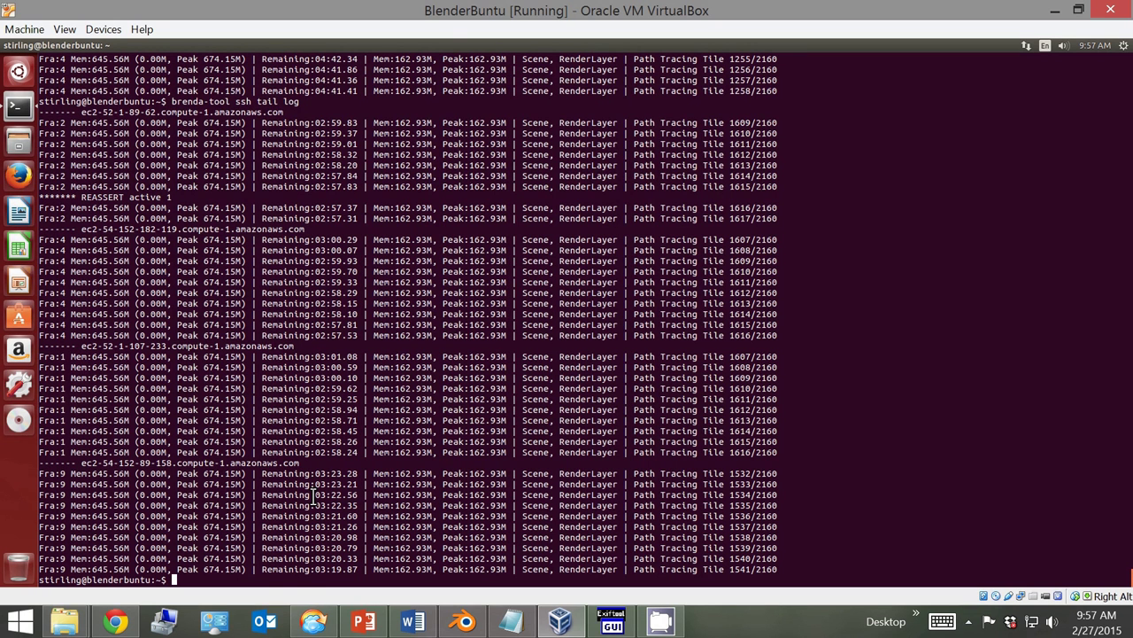
Rerun the log tail (tiles 1925–2017 of 2160) and switch to the exiftoolgui folder window.
key("Up")
key("Return")
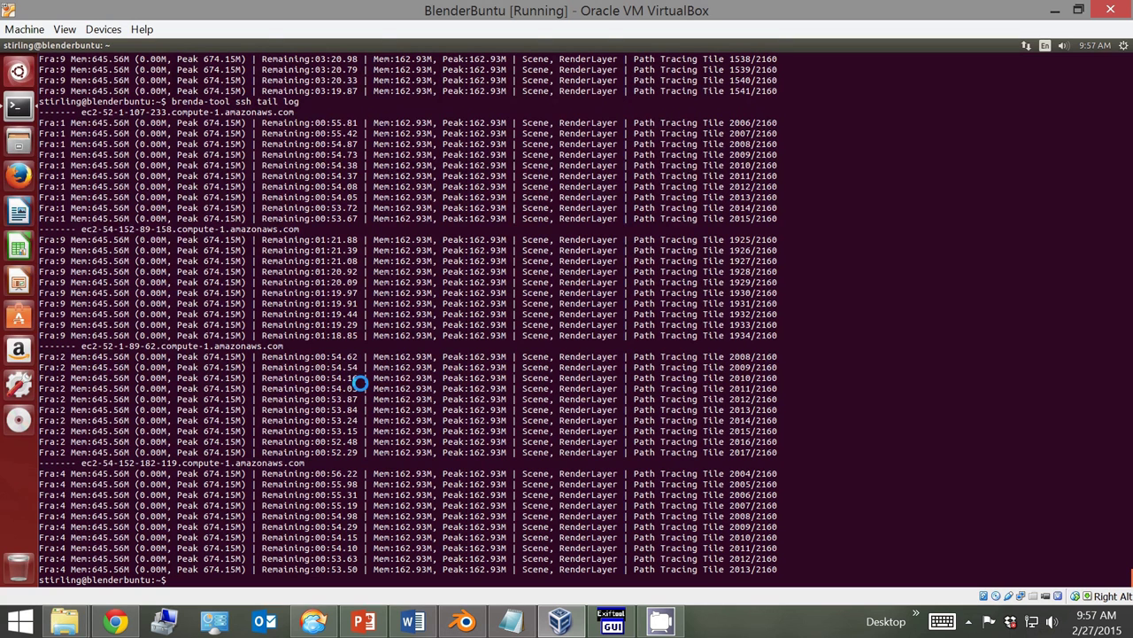
key("alt+Tab")
key("Tab")
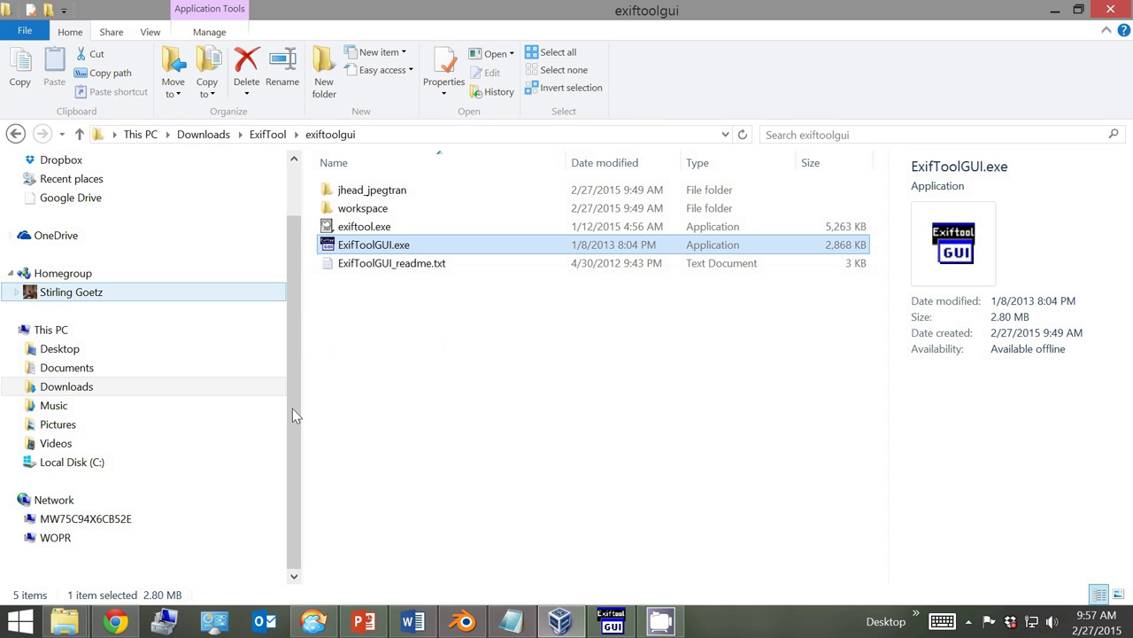
Open the Winter Landscape Render folder and view WinterLandscapeUHD1500SFGI.png full-screen.
mouse_move(80, 627)
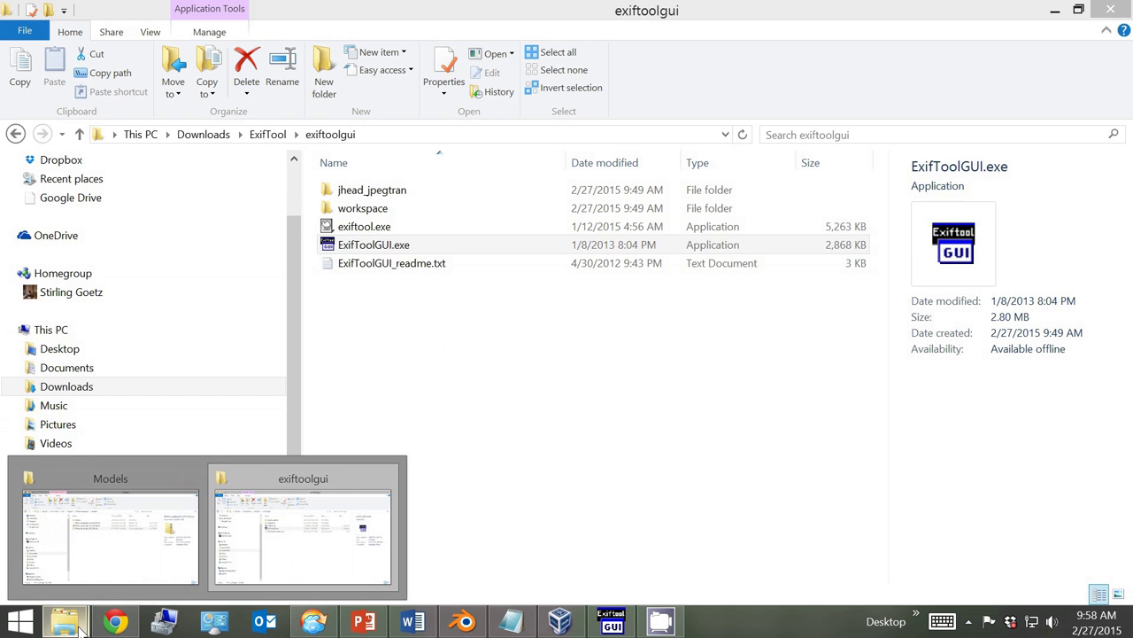
left_click(91, 540)
left_click(357, 135)
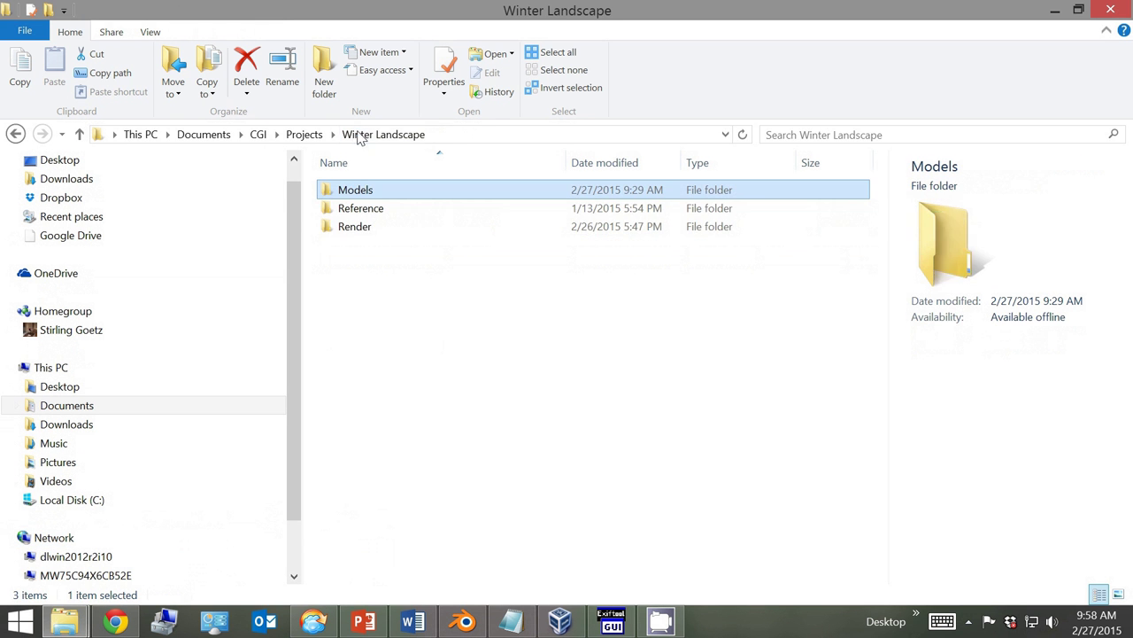
double_click(350, 230)
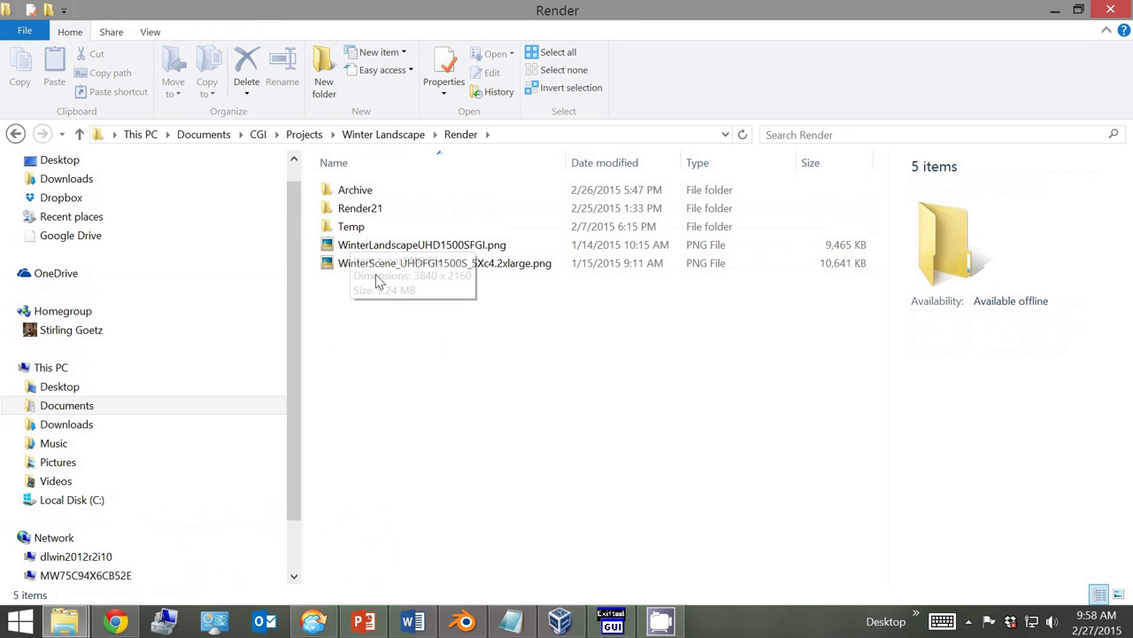
left_click(387, 251)
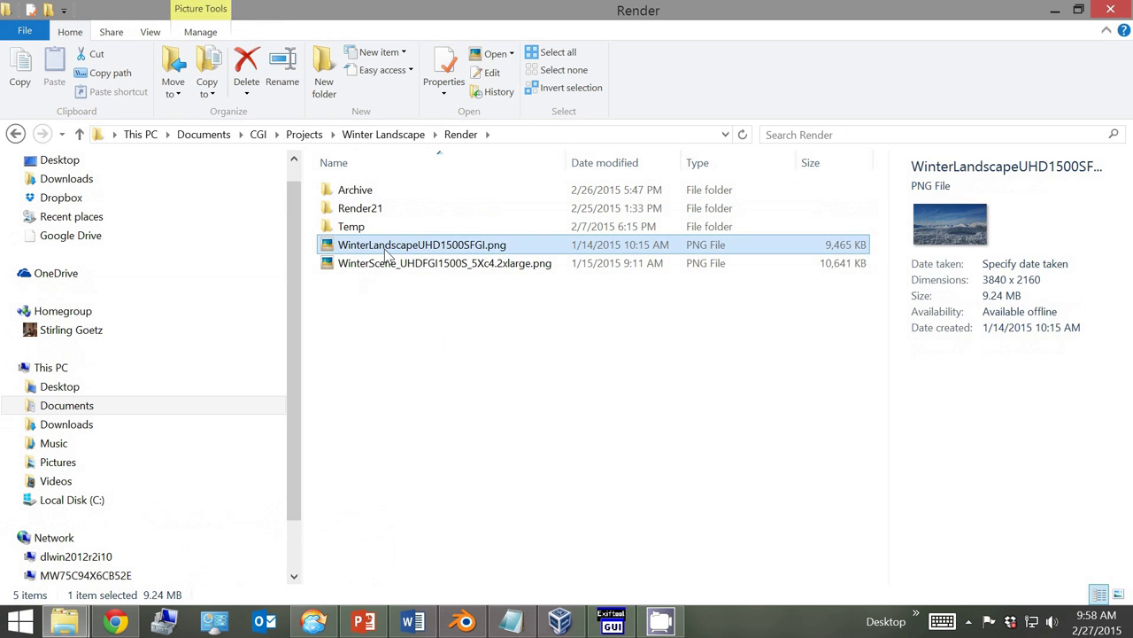
double_click(387, 252)
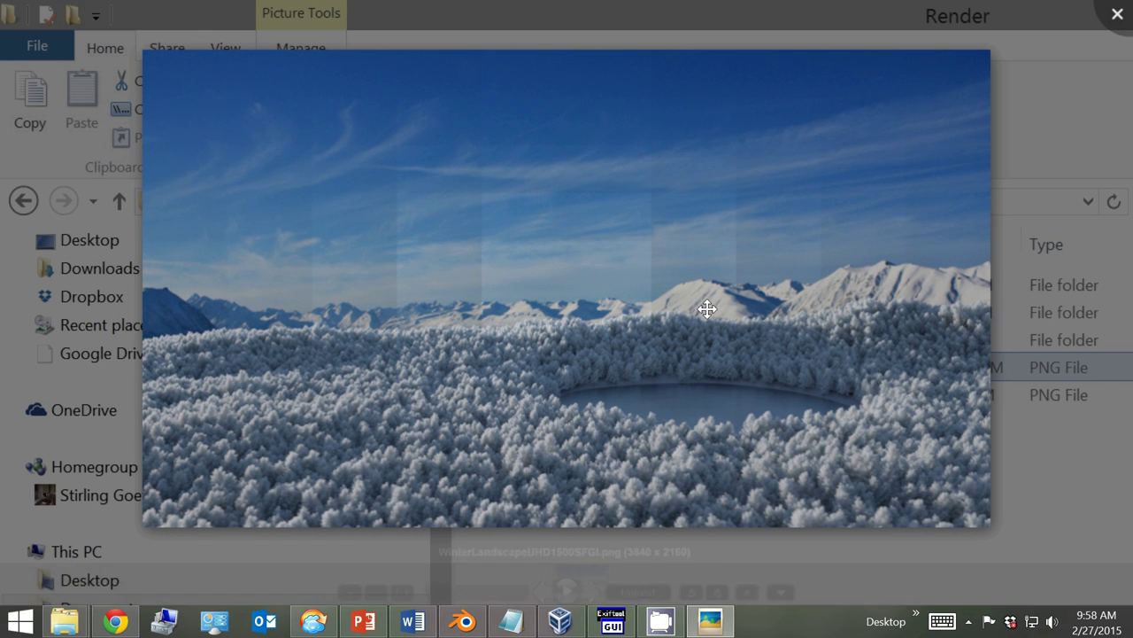
View WinterScene_UHDFGI1500S_5Xc4.2xlarge.png full-screen, then return to the VM terminal.
key("Escape")
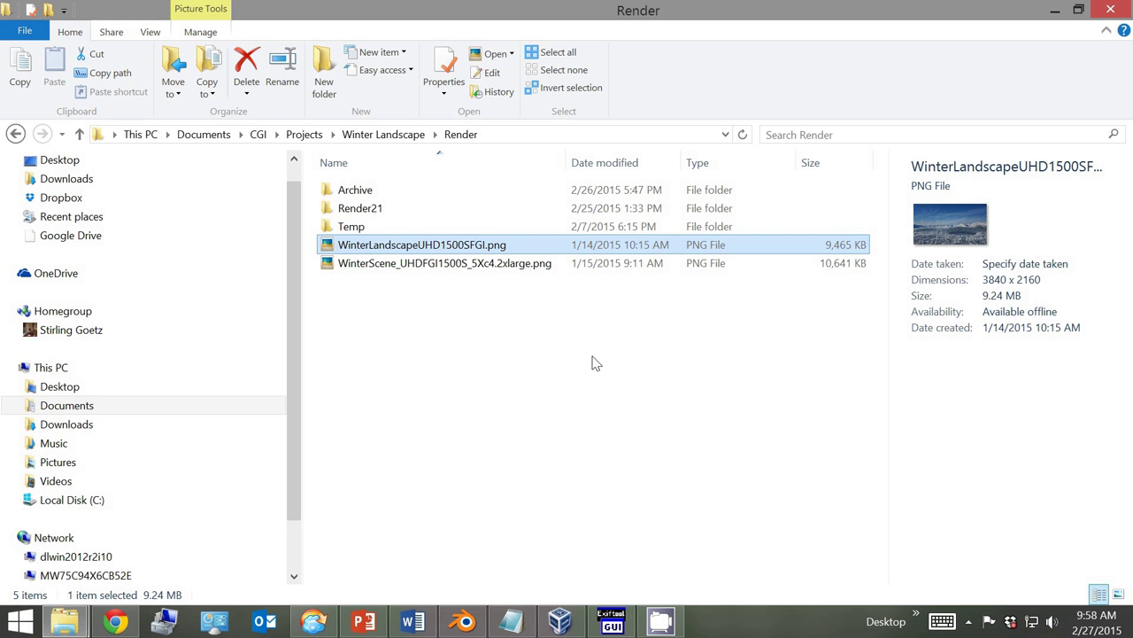
left_click(383, 273)
double_click(382, 272)
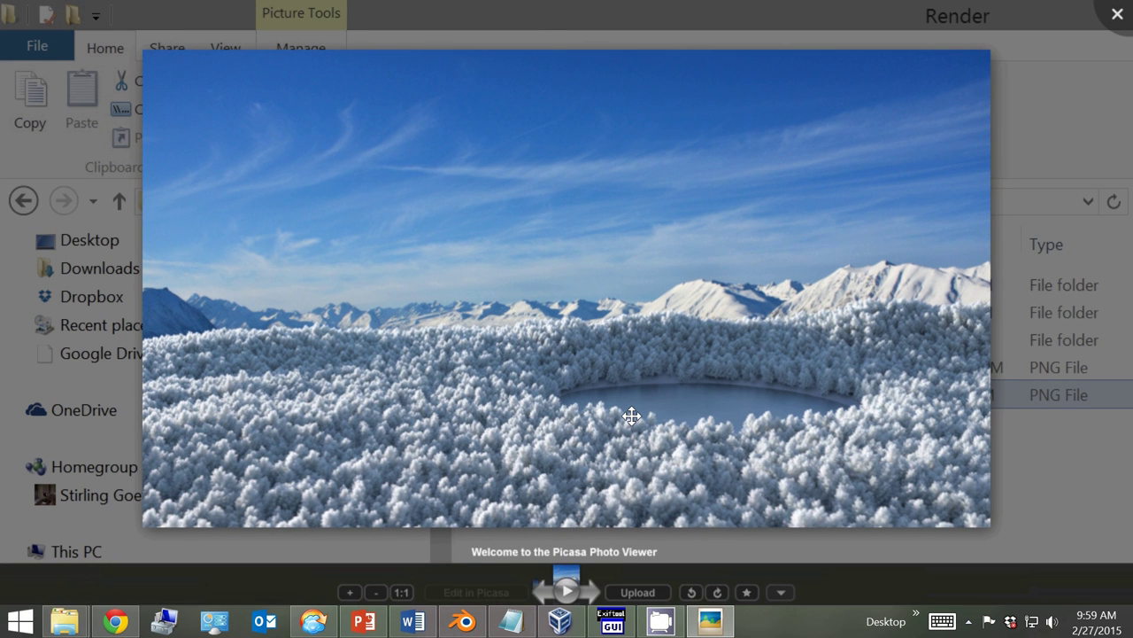
key("Escape")
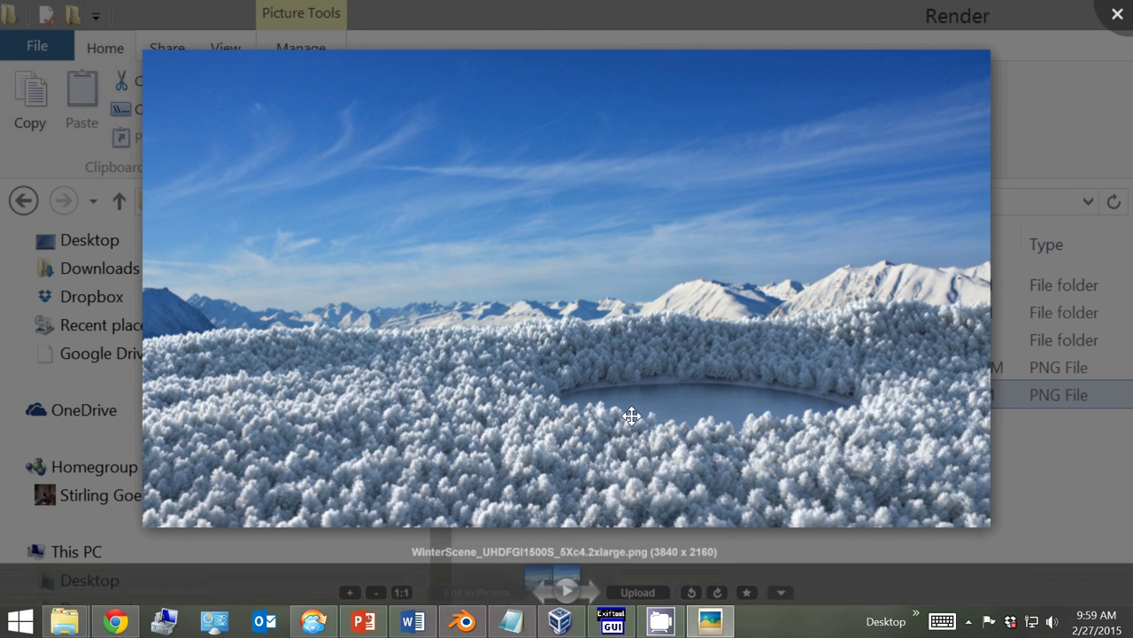
left_click(560, 622)
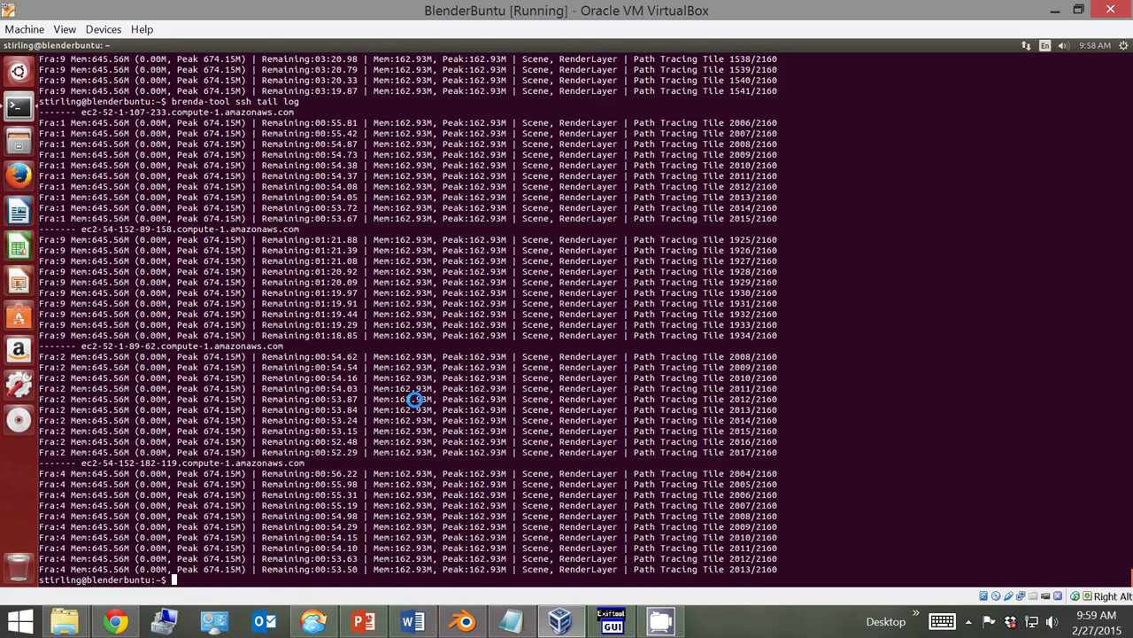
Rerun brenda-tool ssh tail log twice until the nodes pass tile 2160/2160.
key("Up")
key("Return")
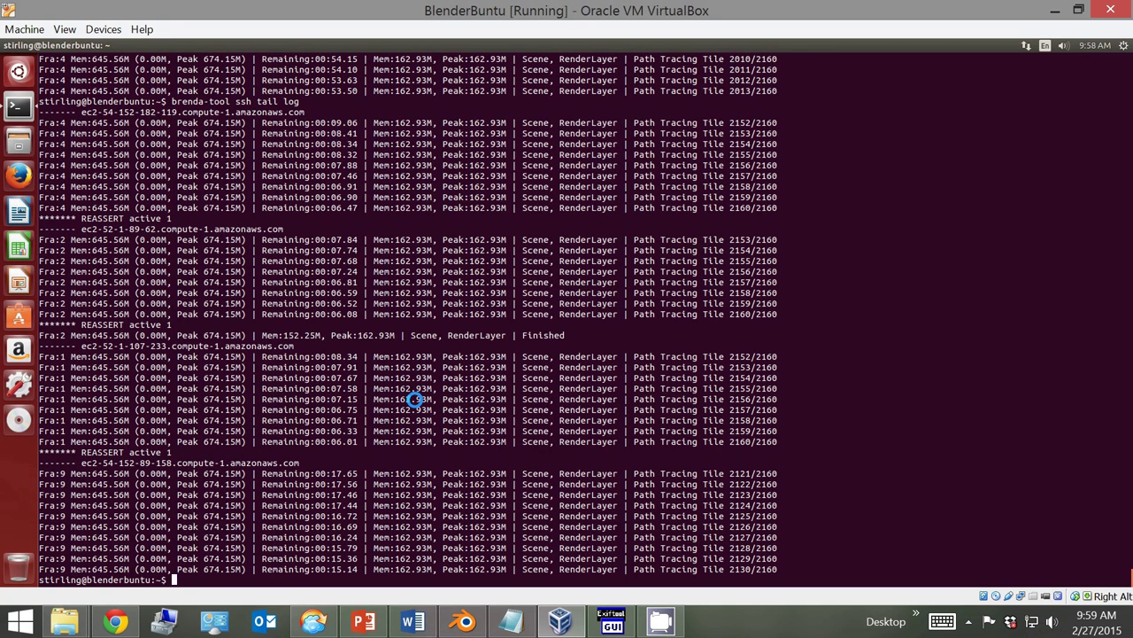
key("Up")
key("Return")
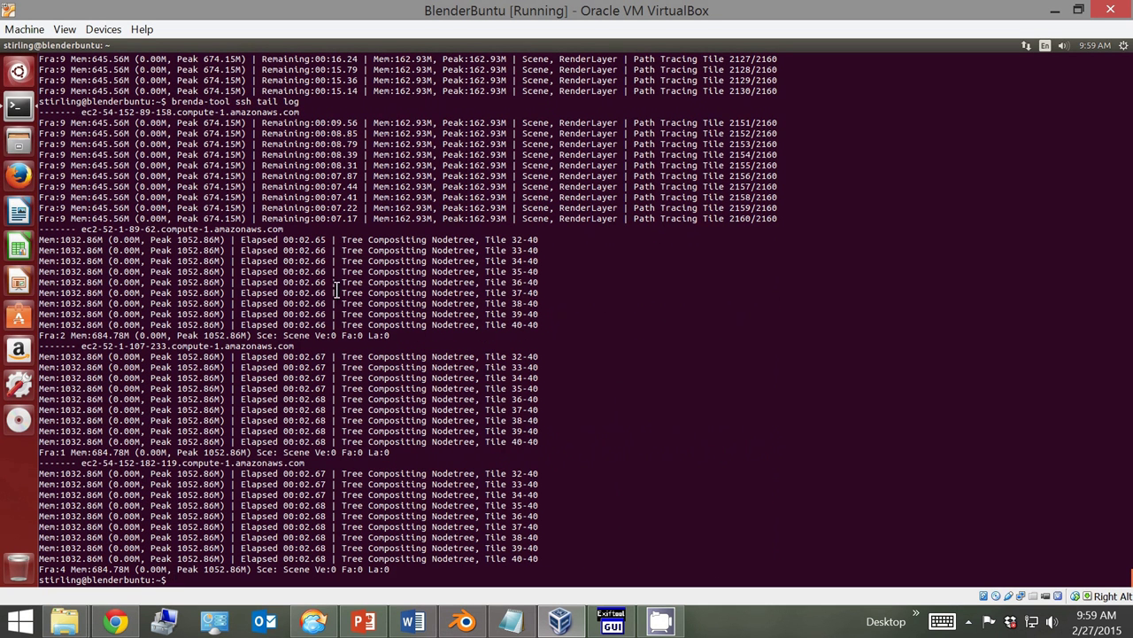
In CloudBerry Explorer, open stg.frame.bucket and refresh its listing to show the new frames.
left_click(315, 620)
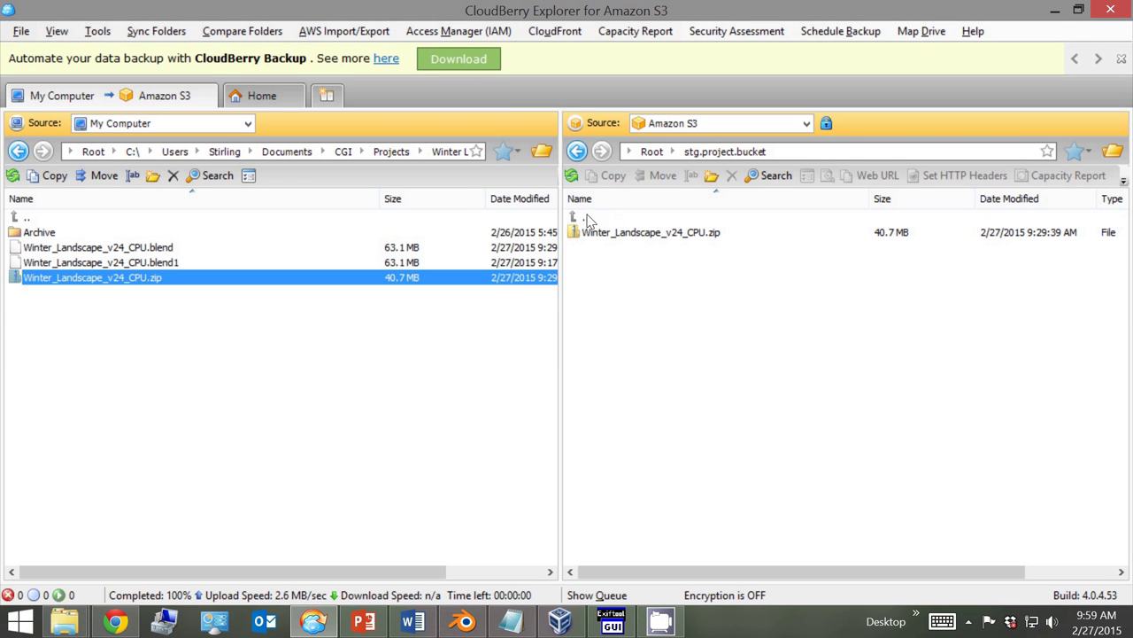
left_click(589, 220)
double_click(587, 214)
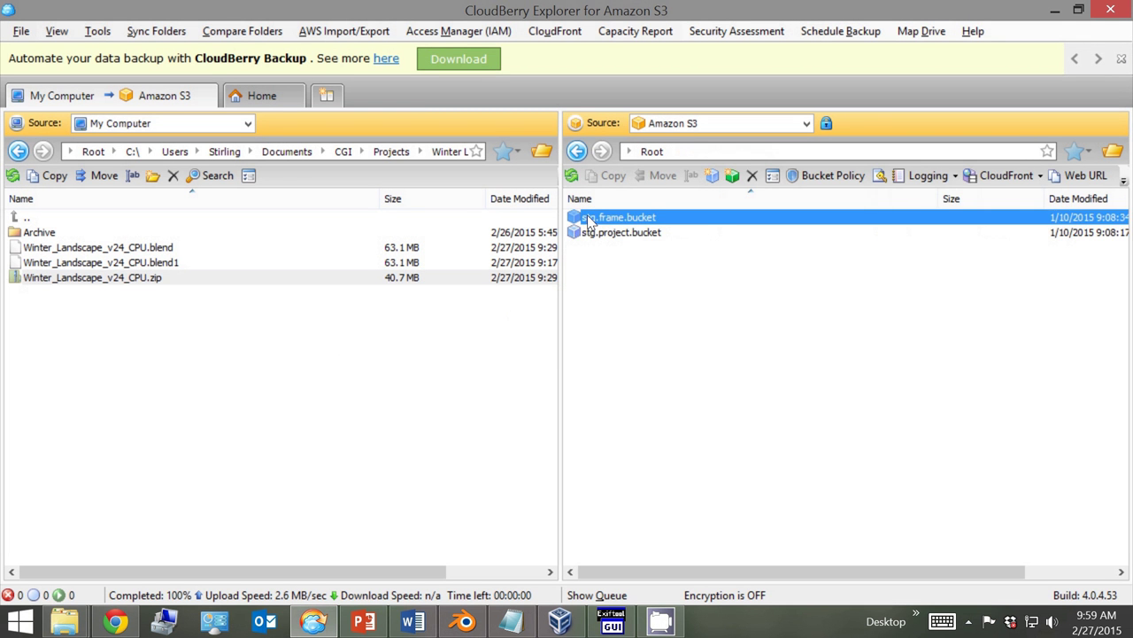
left_click(589, 219)
double_click(589, 218)
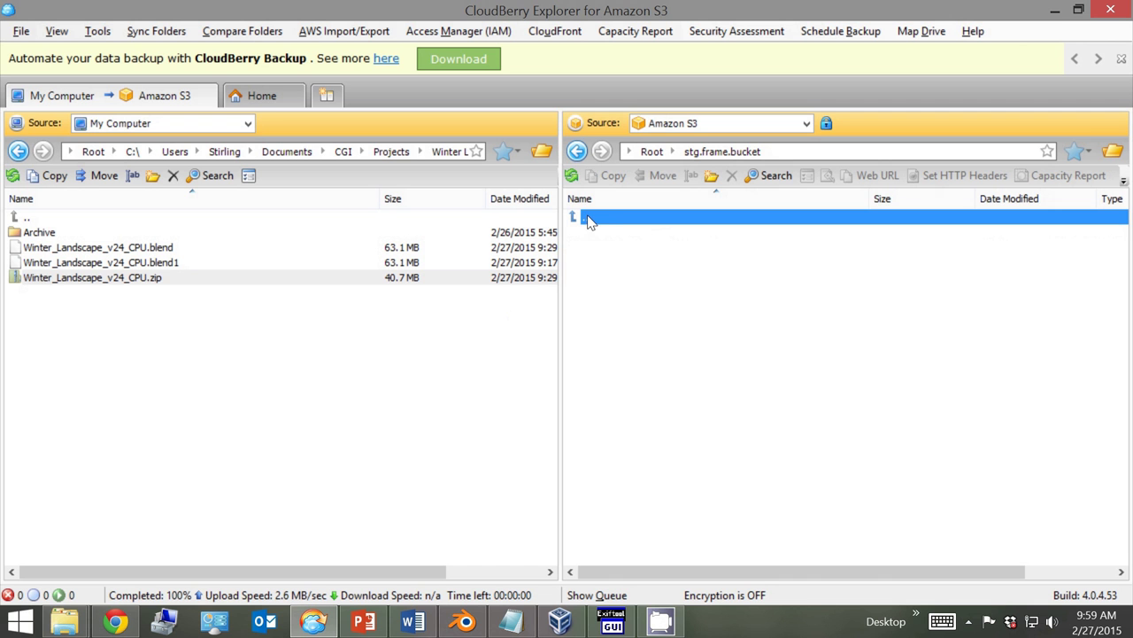
left_click(574, 176)
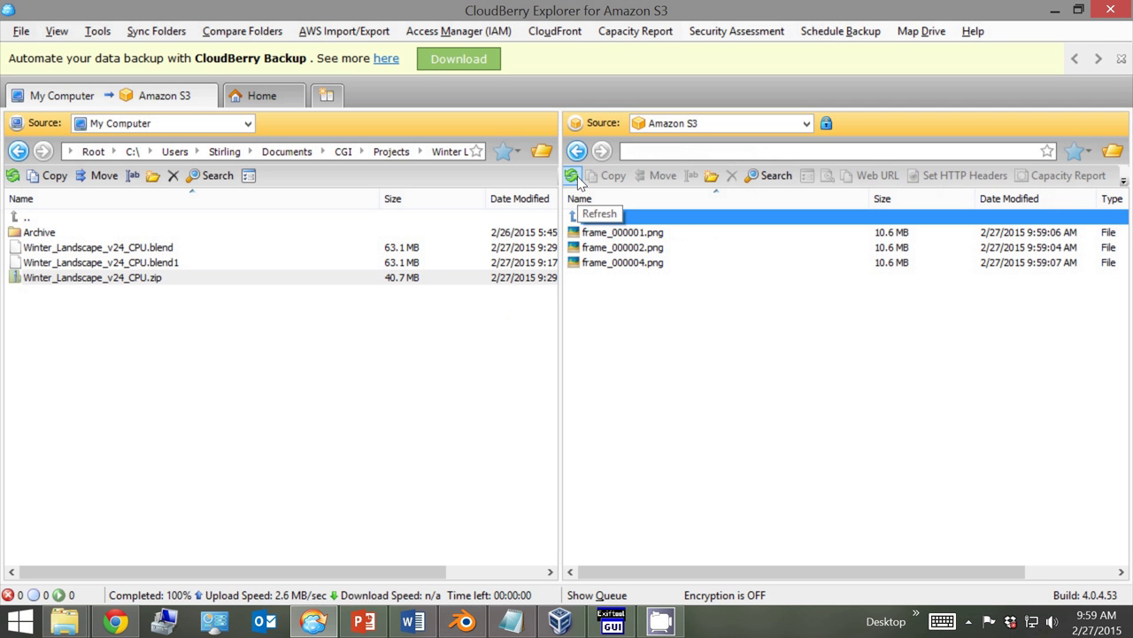
left_click(612, 233)
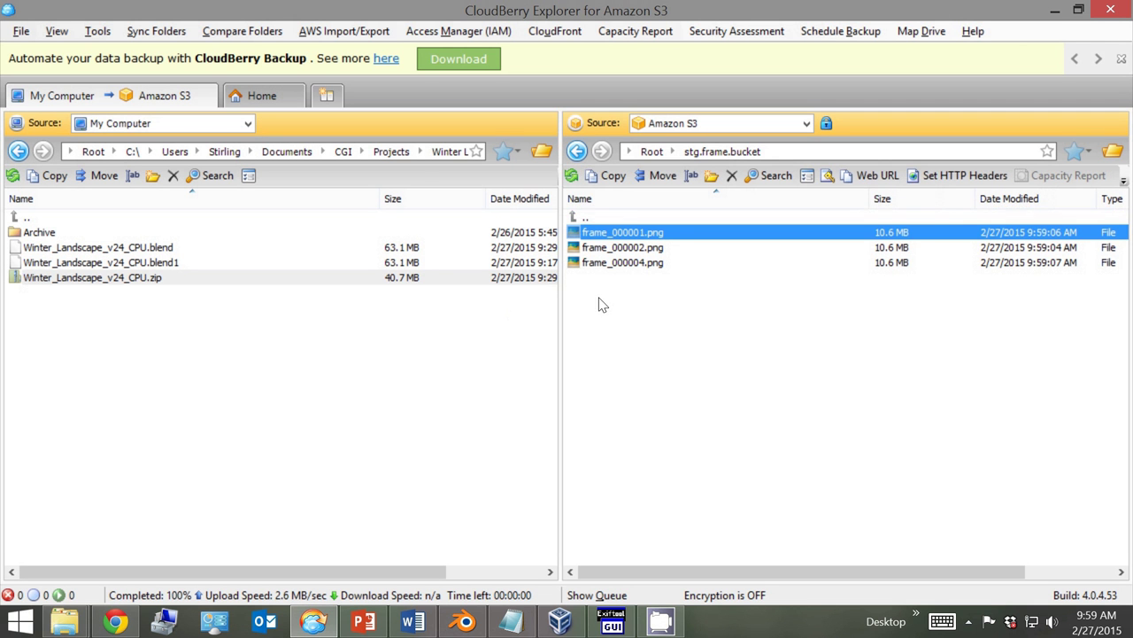
Move frame_000001, 000002 and 000004 PNGs from the bucket into the local Render folder.
left_click(449, 156)
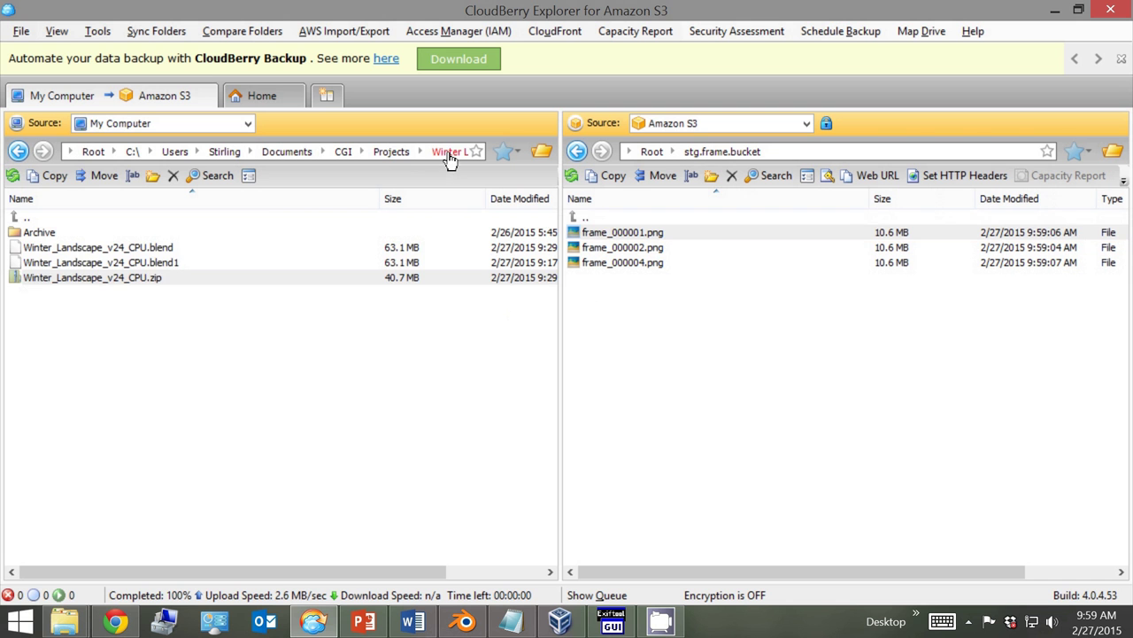
left_click(36, 264)
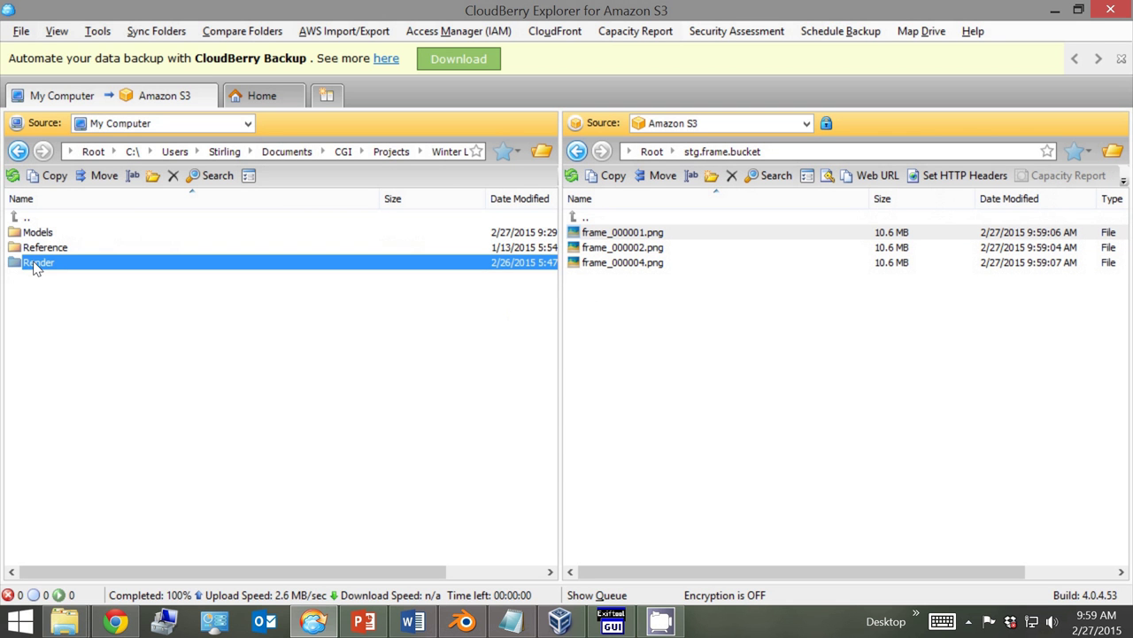
double_click(37, 264)
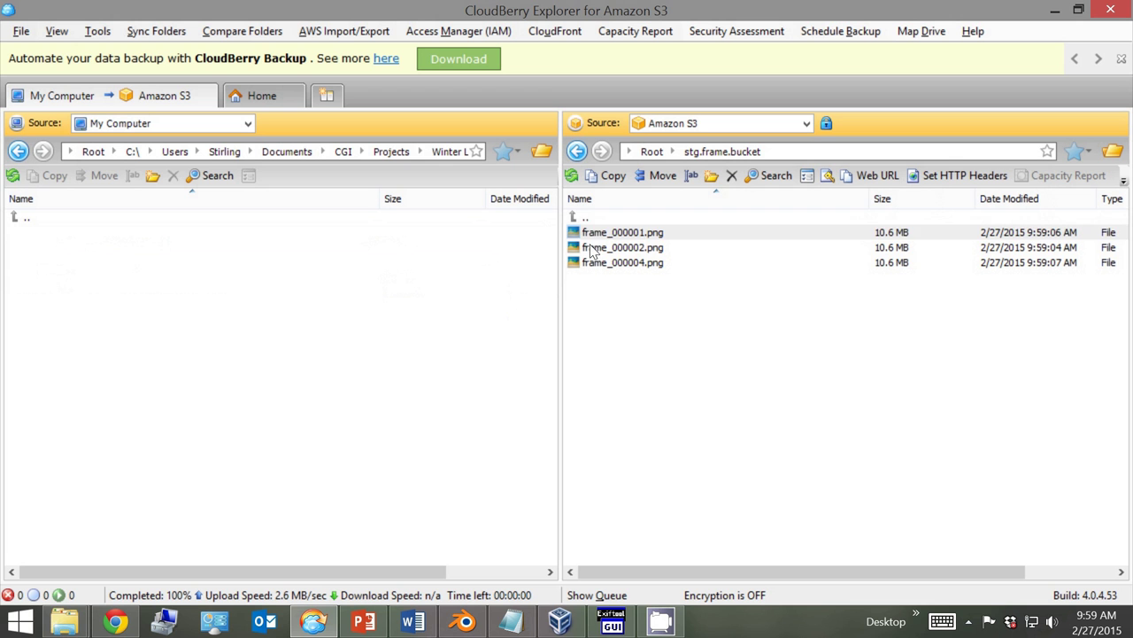
left_click(636, 232)
left_click(628, 262, "shift")
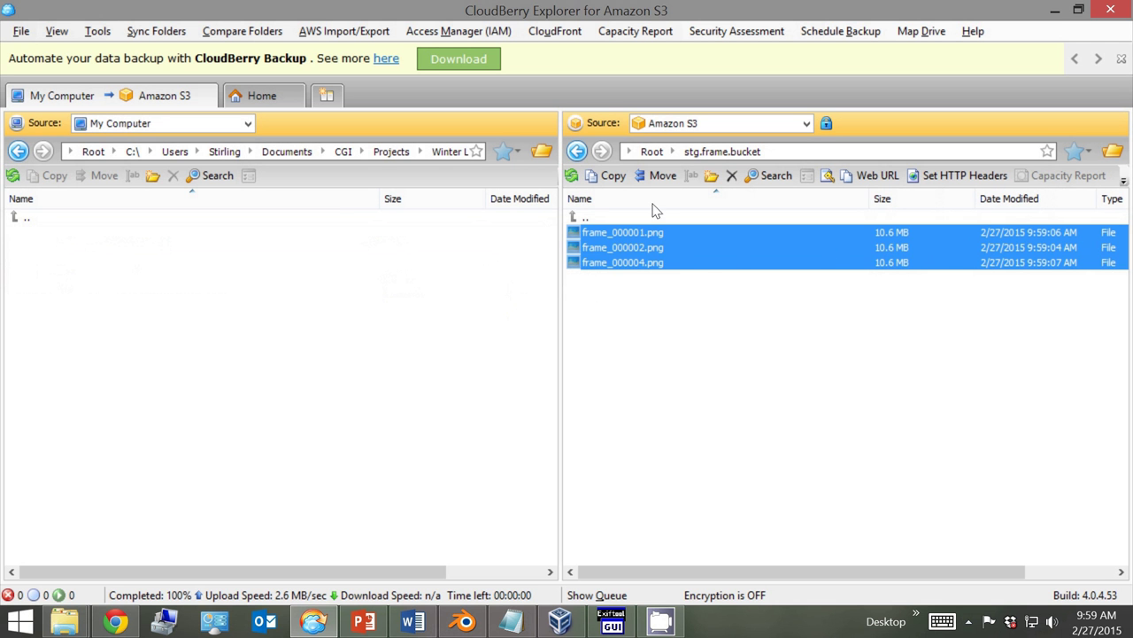
left_click(660, 175)
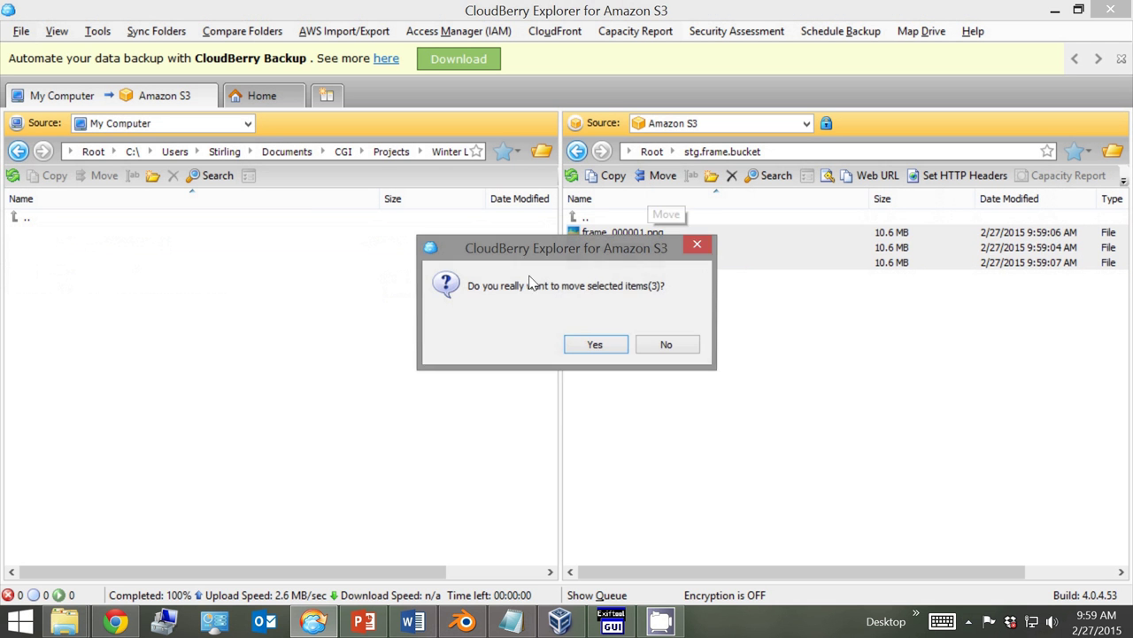
left_click(595, 345)
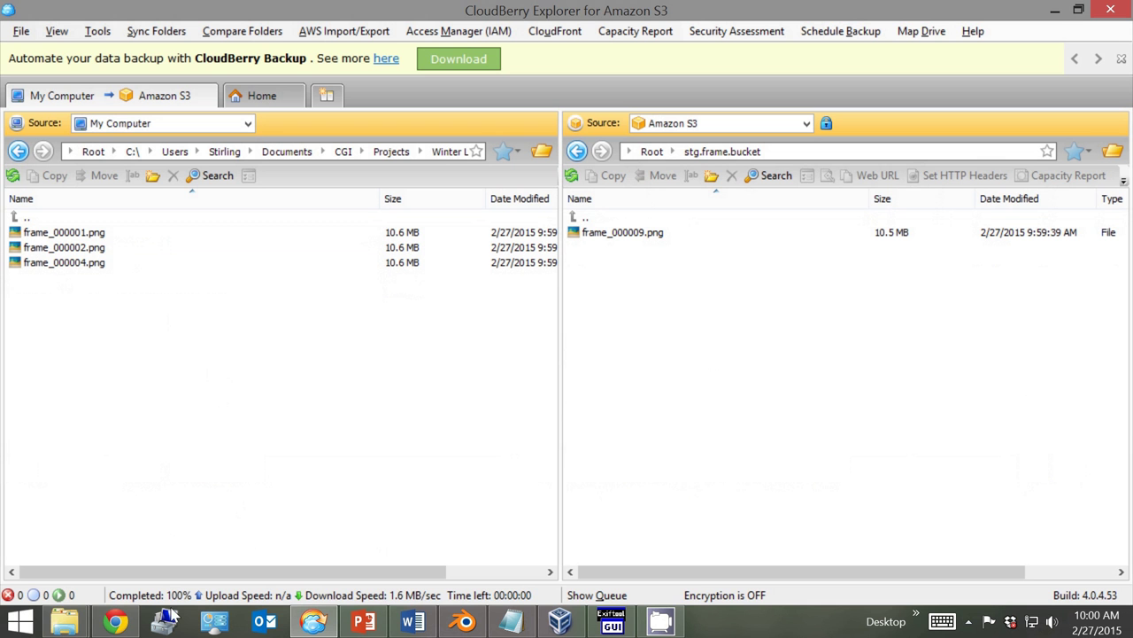
Open the Render21 folder and view frame_000001.png full size at 1920×1080.
mouse_move(80, 621)
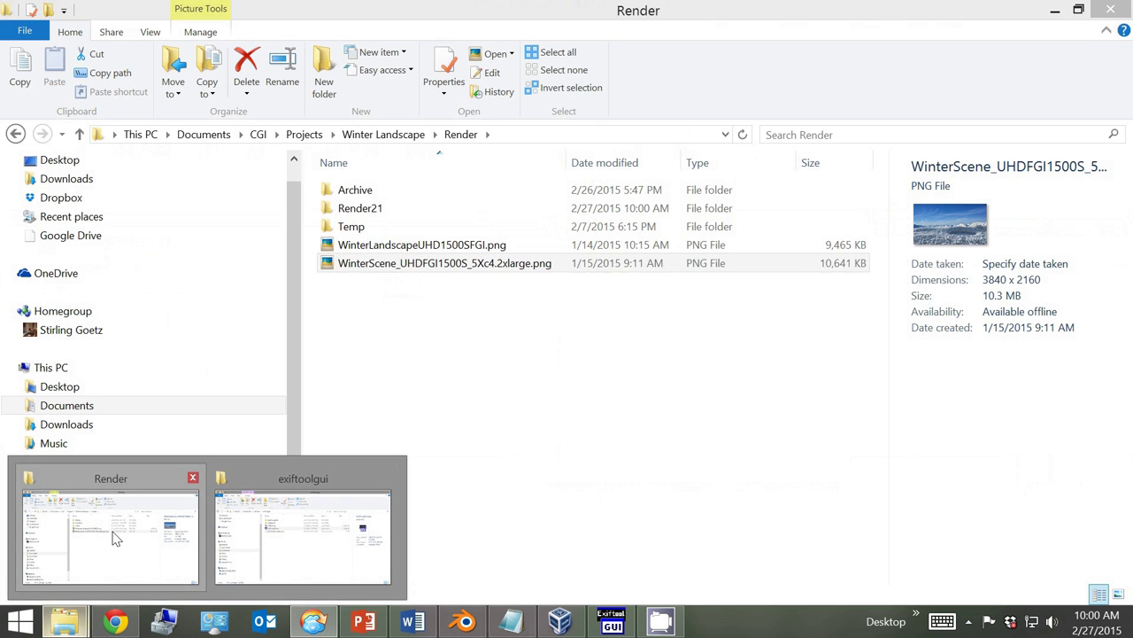
left_click(114, 536)
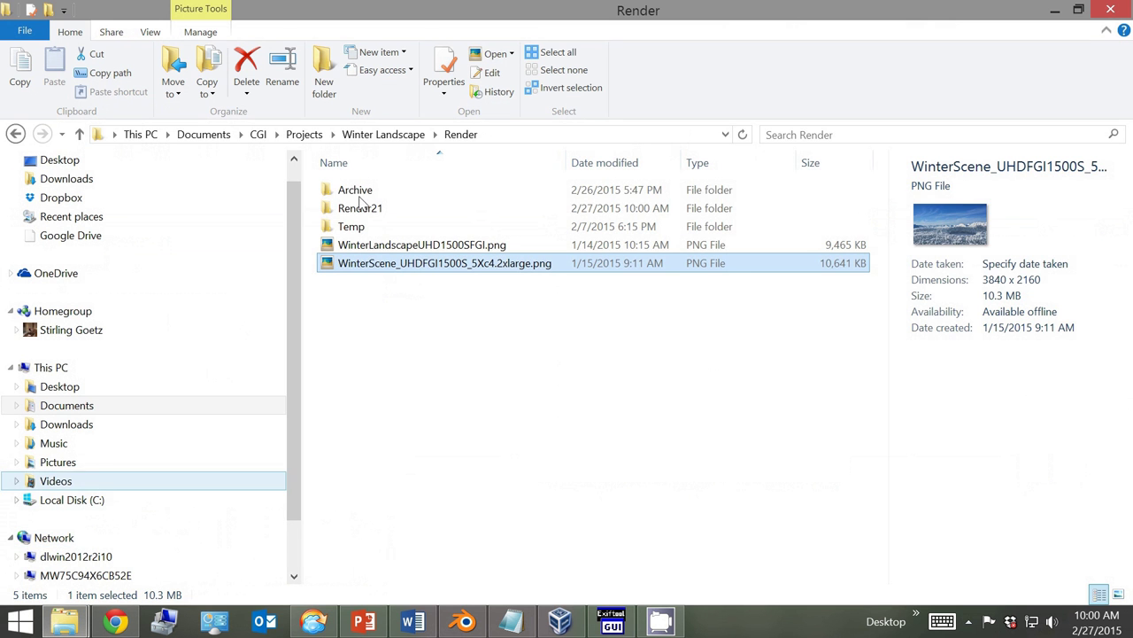
left_click(381, 134)
double_click(348, 228)
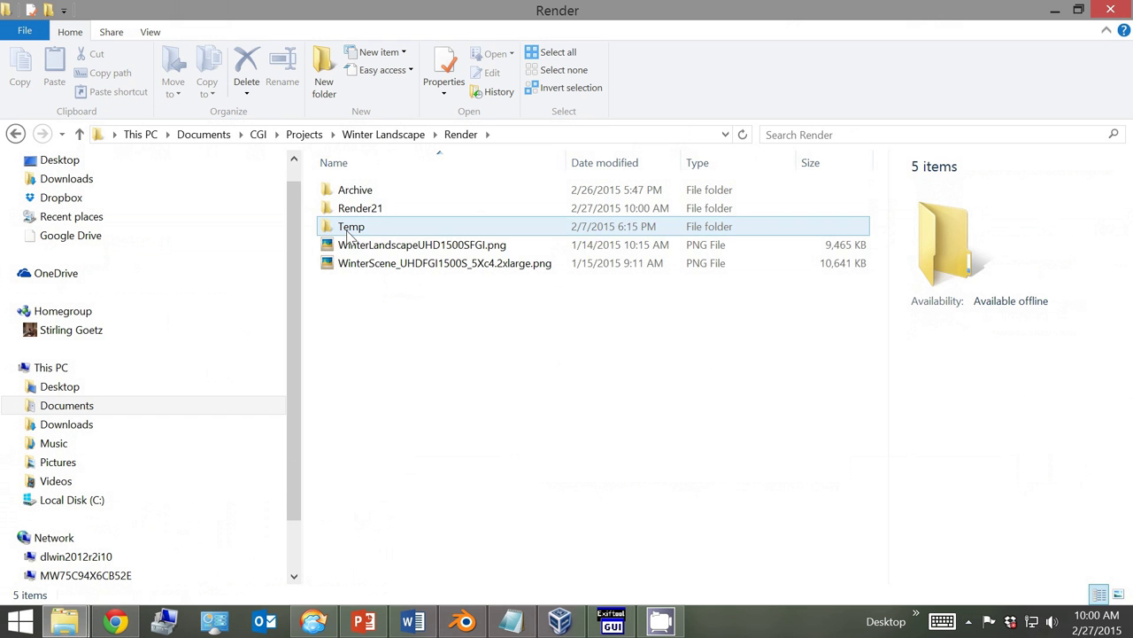
double_click(355, 208)
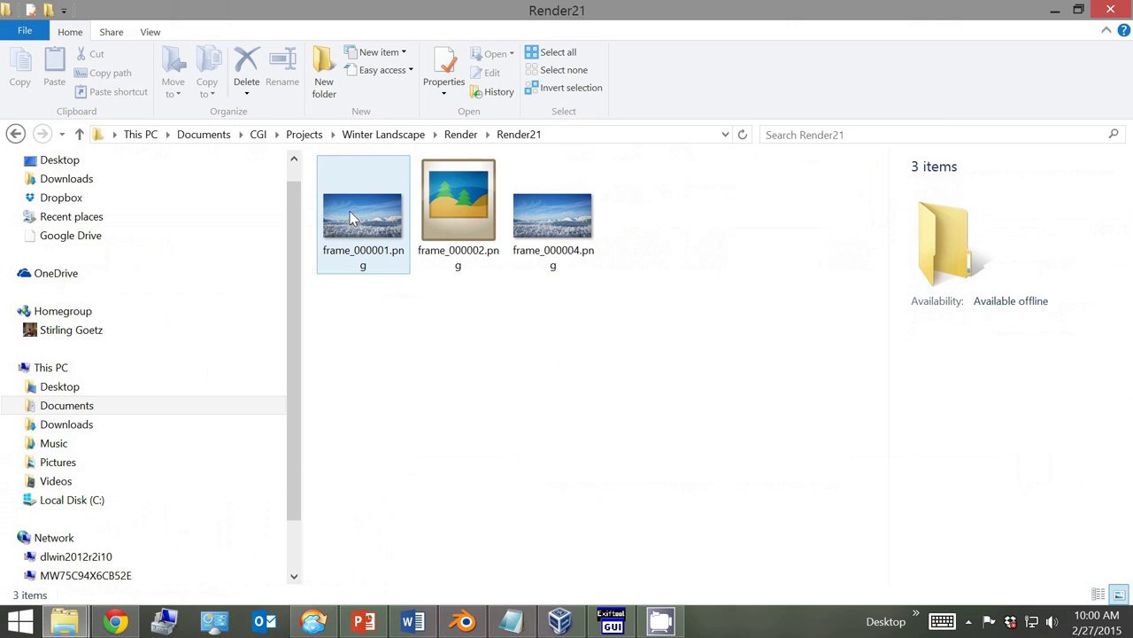
double_click(364, 203)
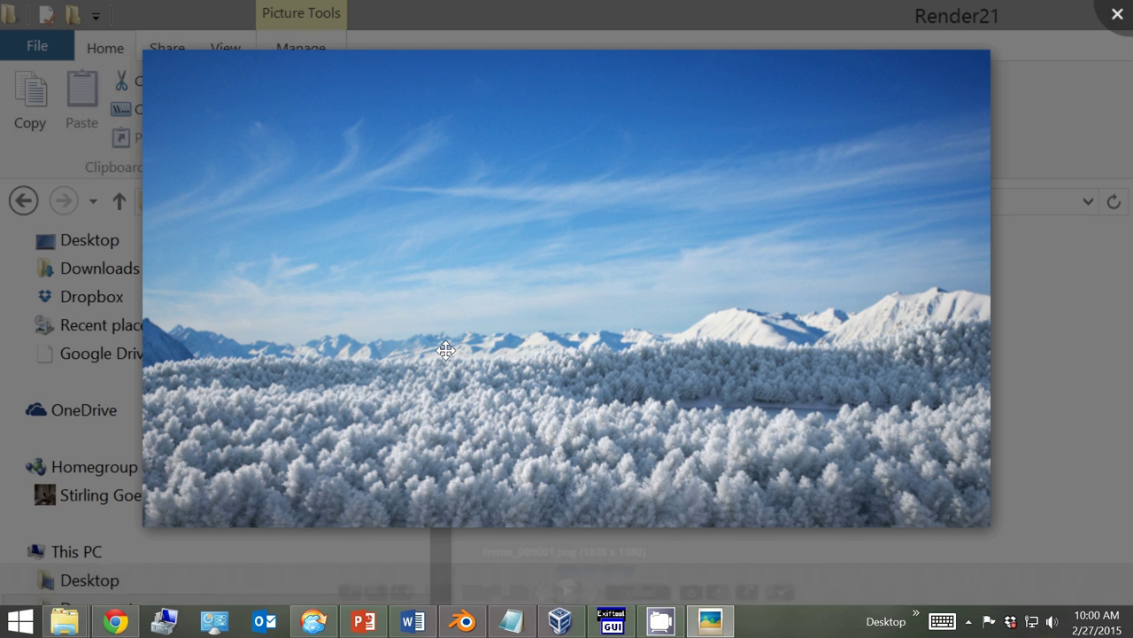
key("Escape")
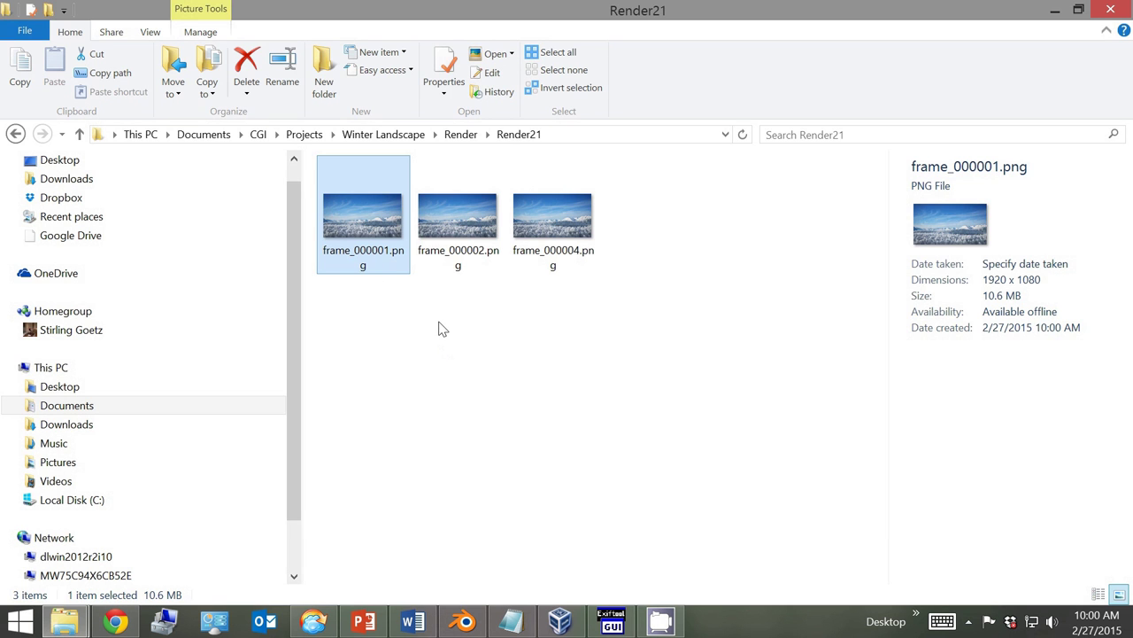
left_click(460, 240)
left_click(399, 238)
Check the four c4.8xlarge instances' CPU utilization graph, then scroll the monitoring charts.
left_click(123, 624)
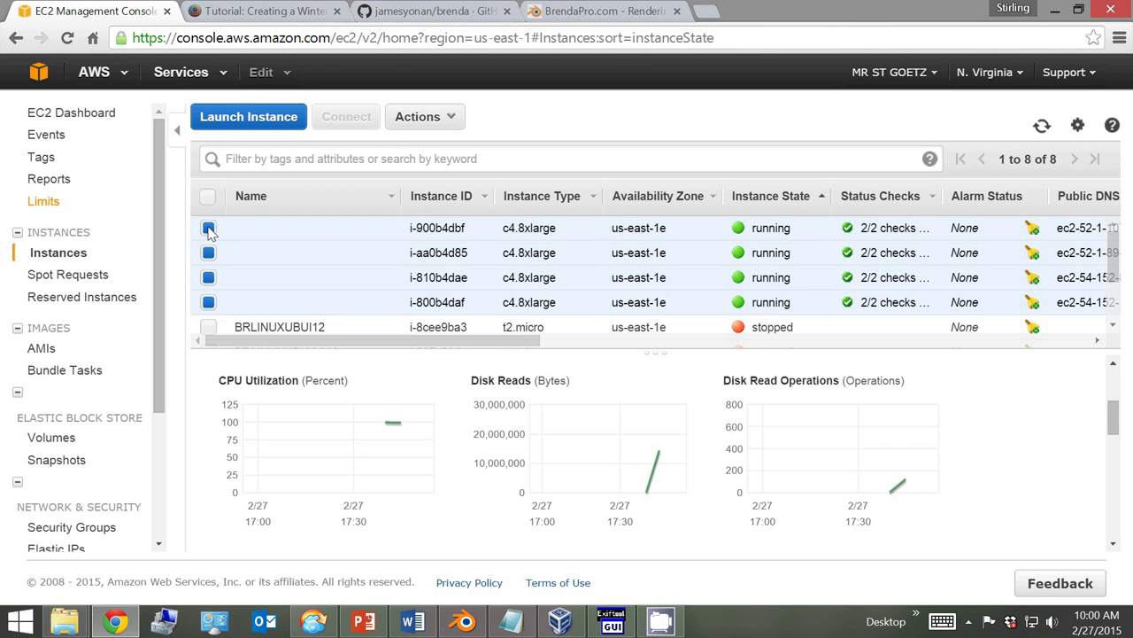
left_click(299, 443)
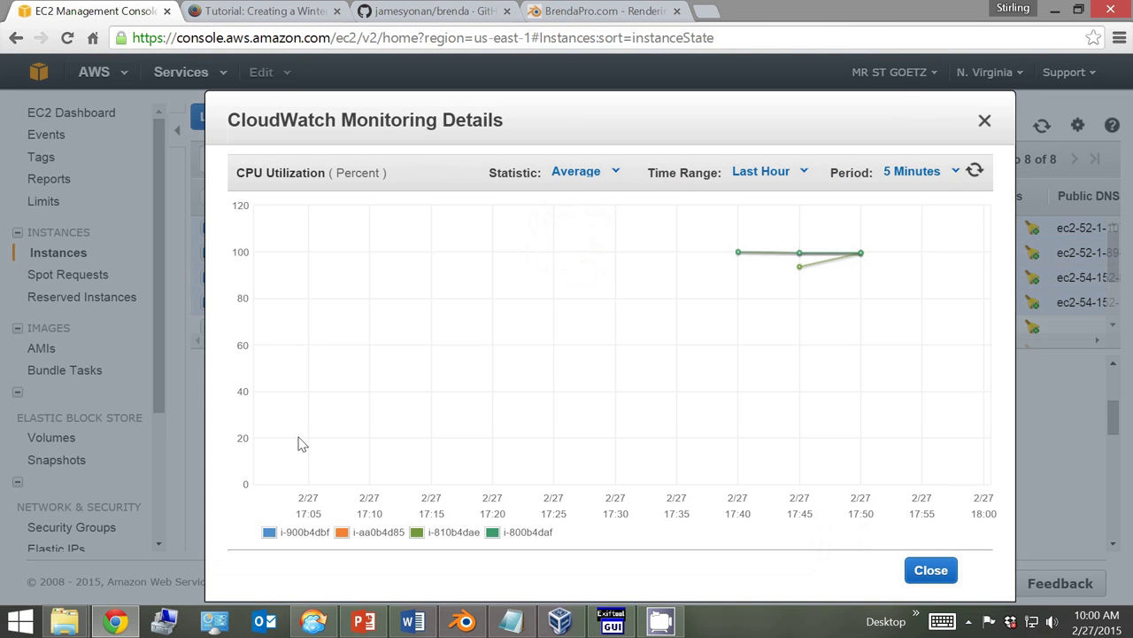
mouse_move(860, 261)
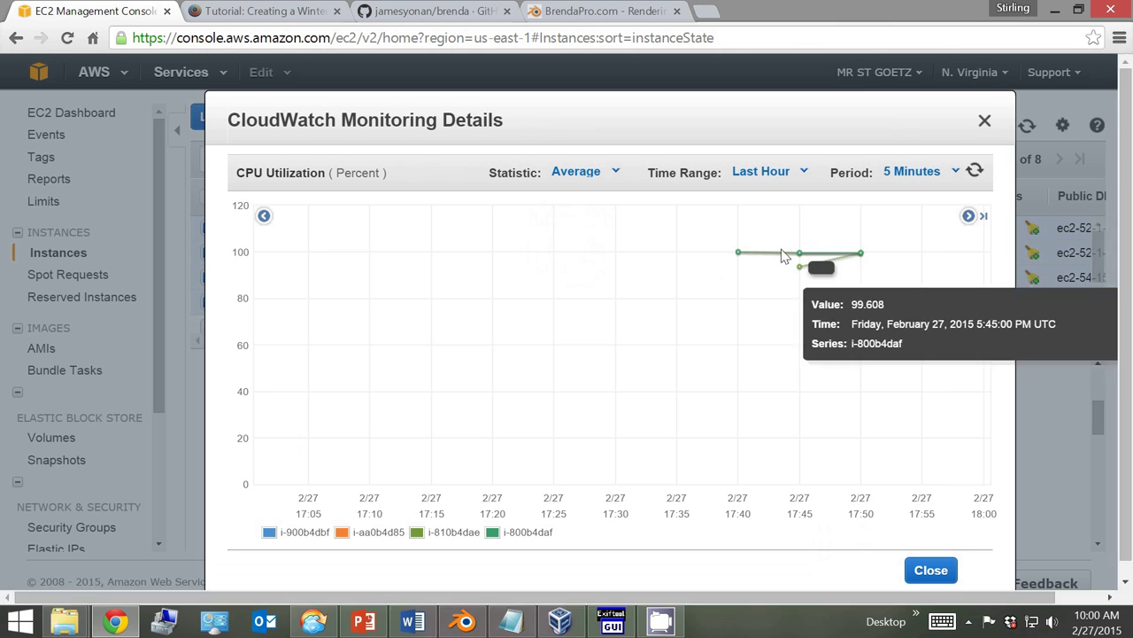
left_click(989, 120)
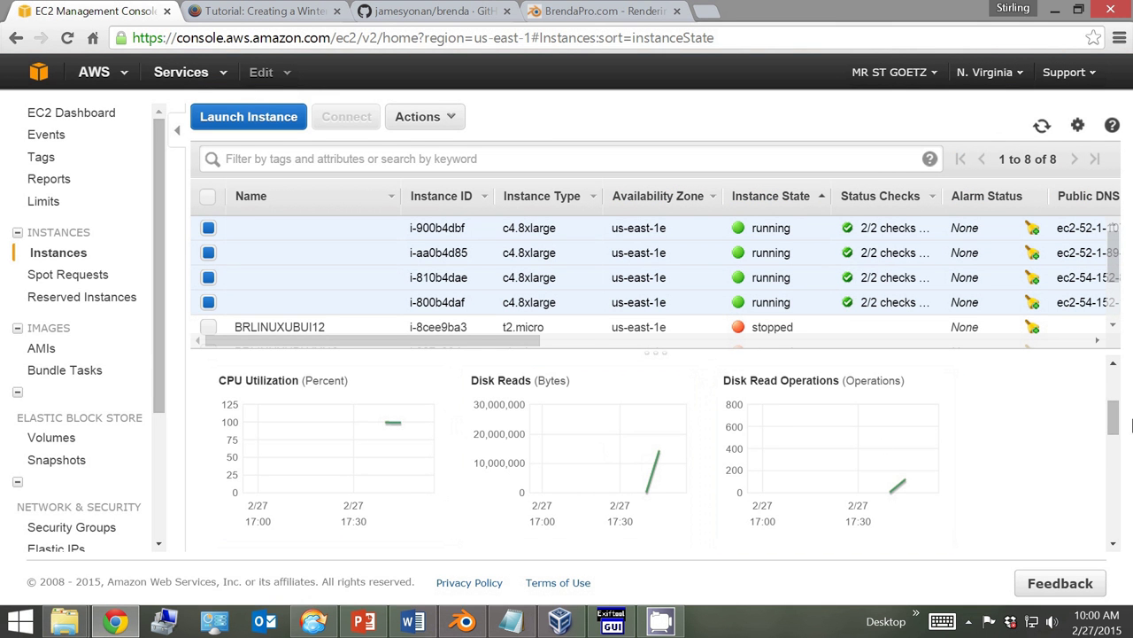
left_click_drag(1120, 416, 1118, 464)
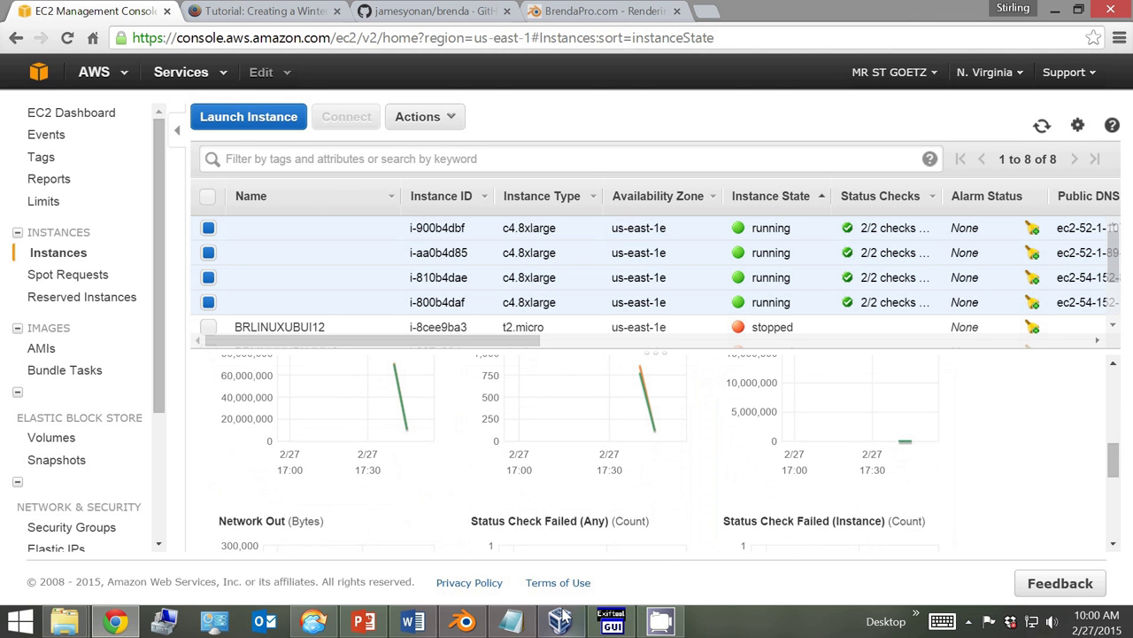
Run brenda-run -T stop to terminate the four instances and cancel their spot requests.
mouse_move(567, 619)
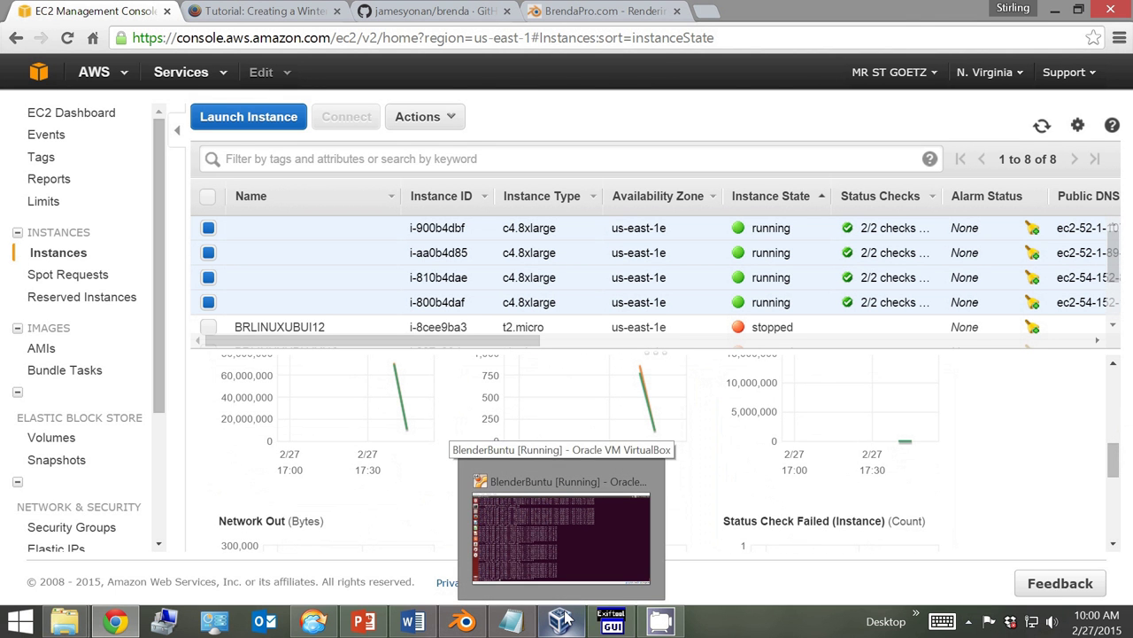
left_click(535, 575)
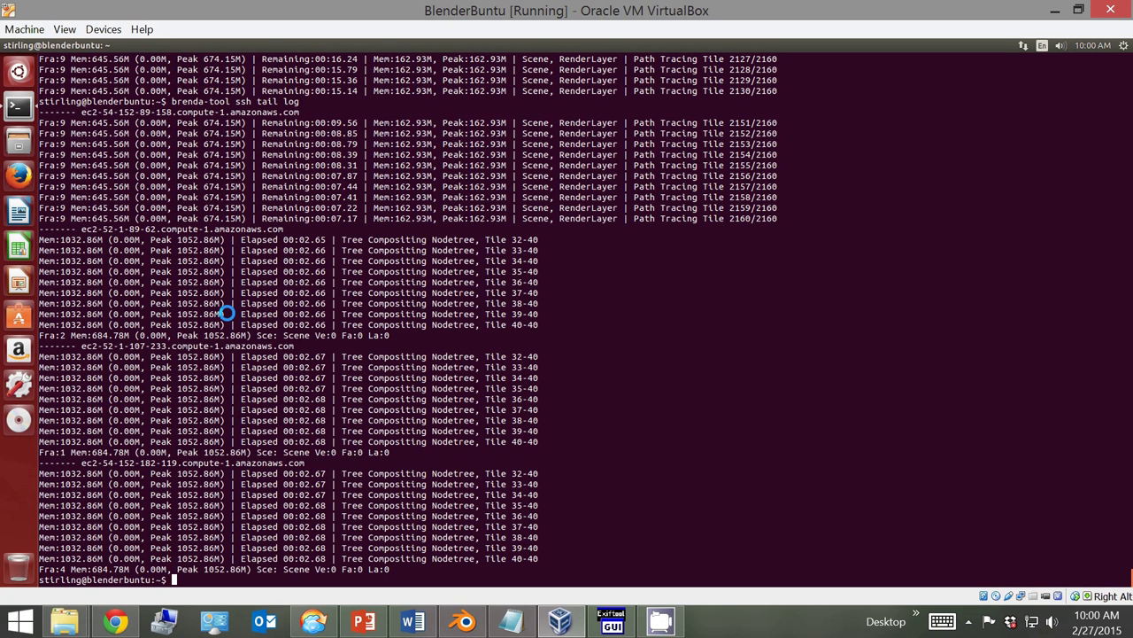
type("brenda-run -T stop")
key("Return")
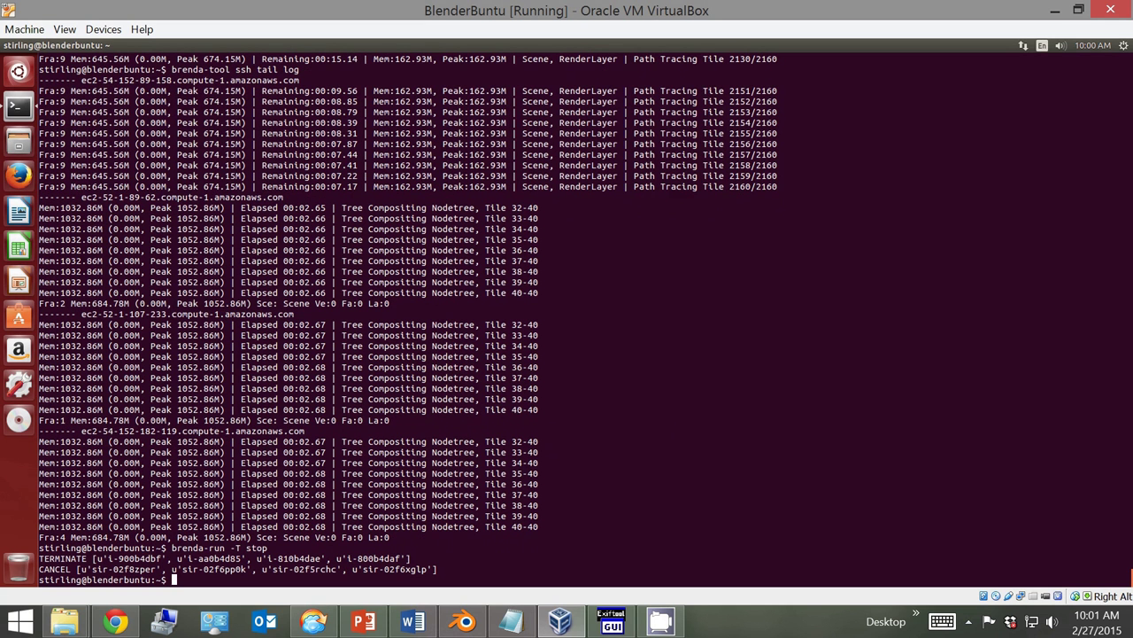
Reload the EC2 Instances page to confirm the four render nodes are terminated.
left_click(116, 622)
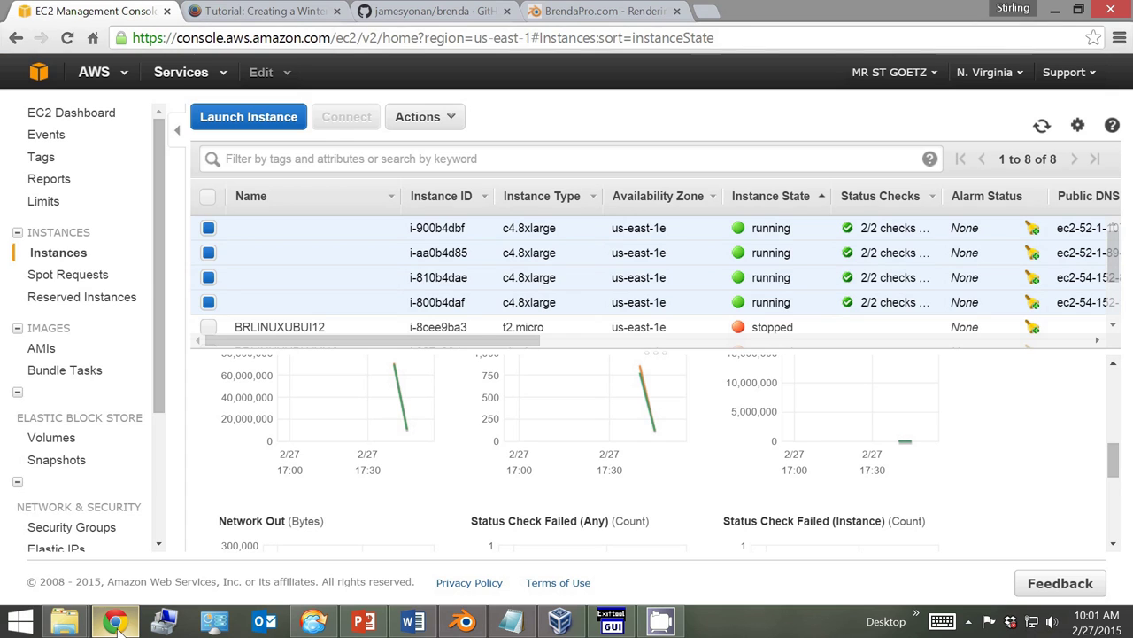
left_click(68, 38)
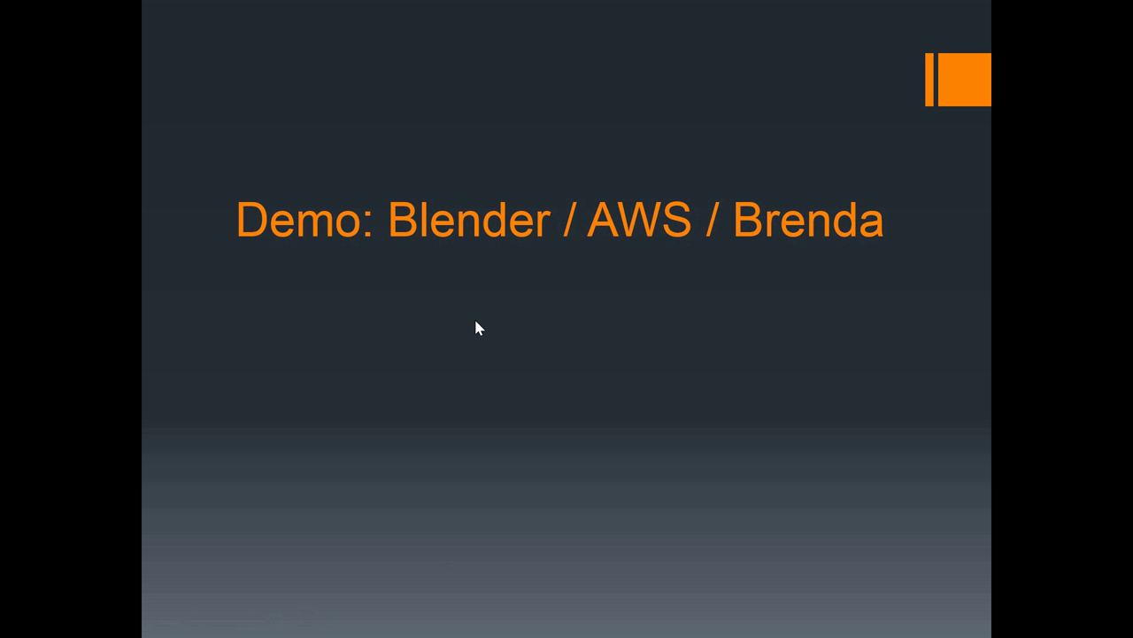
Show the BlenderNation 'Creating the one ring' article and scroll through it.
key("alt+Tab")
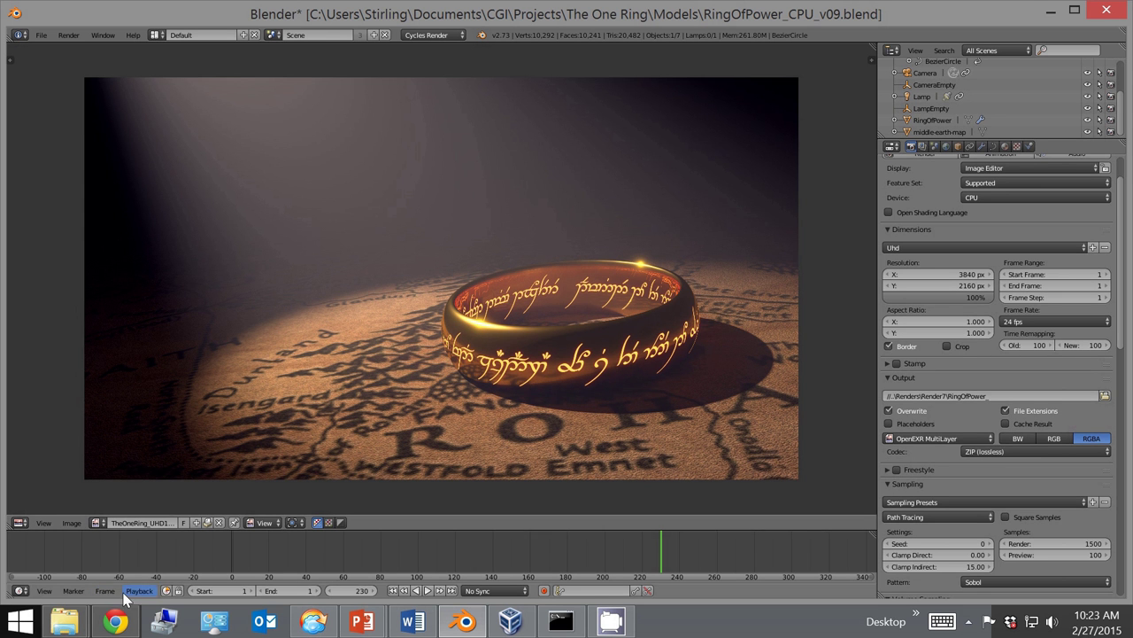
left_click(114, 622)
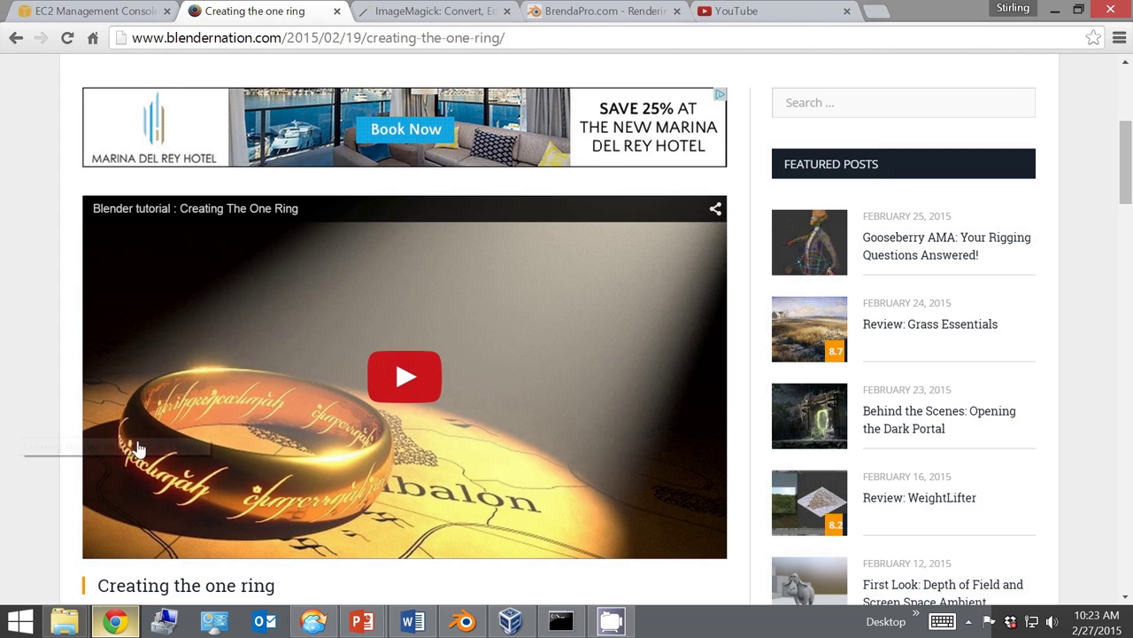
scroll(50, 346, "down", 2)
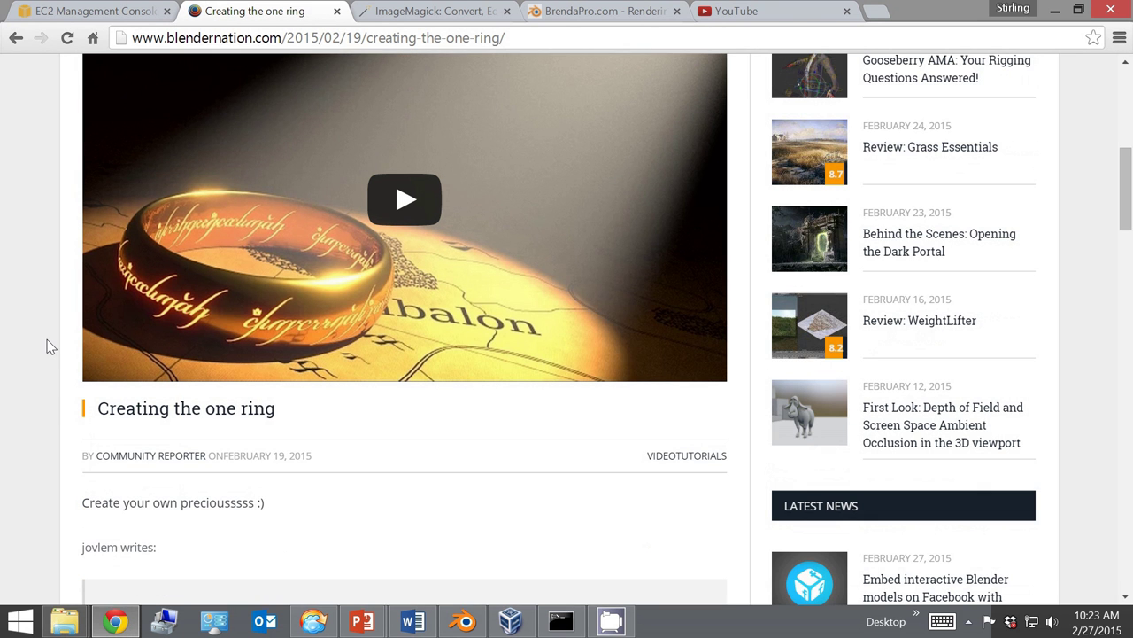
double_click(112, 544)
scroll(20, 367, "up", 1)
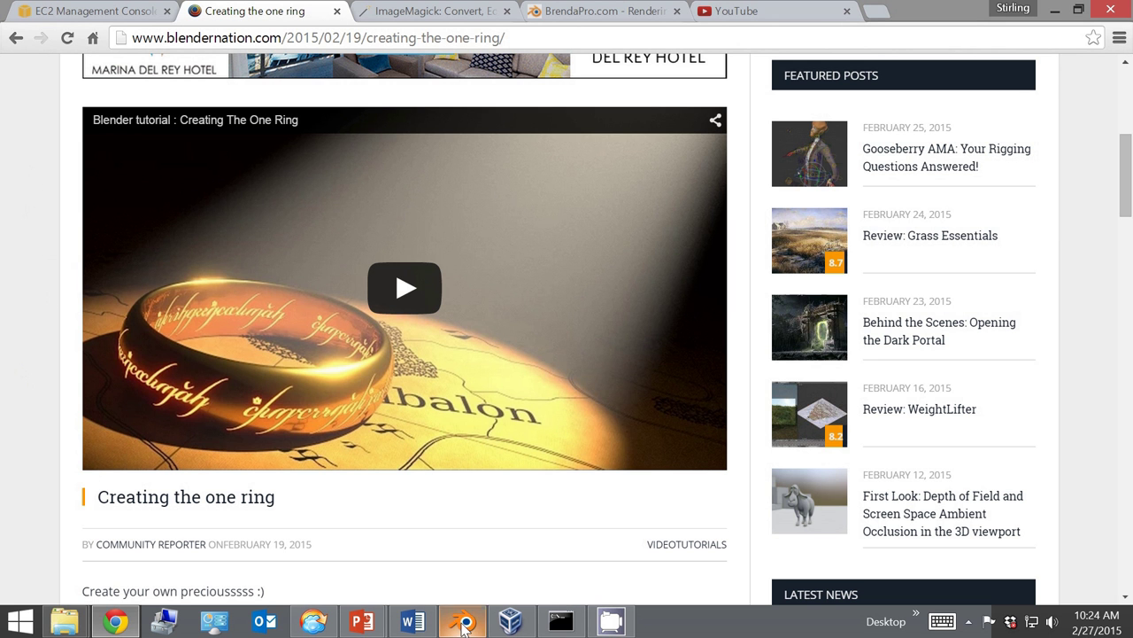
mouse_move(464, 619)
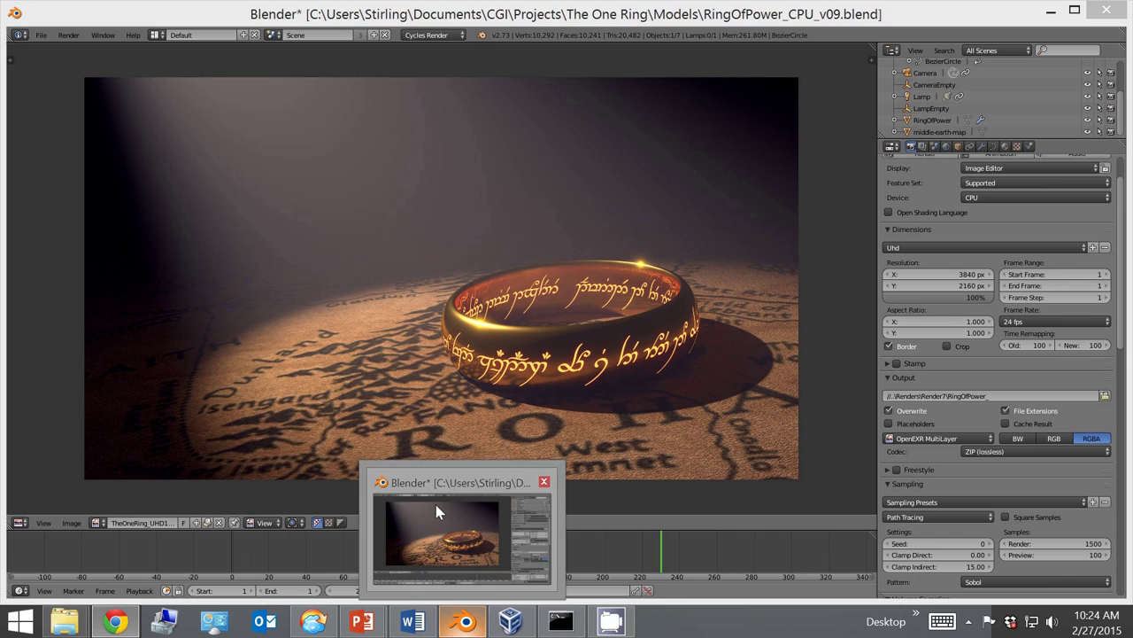
Bring the Blender window with the RingOfPower_CPU_v09 ring render to the front.
left_click(436, 504)
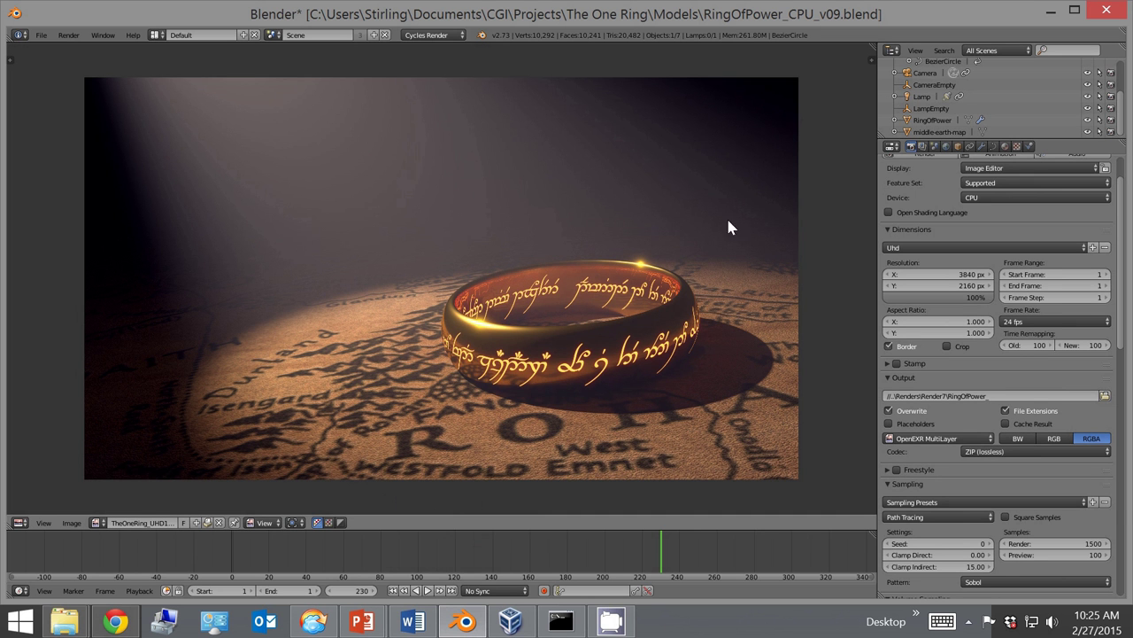
Inspect the Render Layers passes, then return to the Render output settings.
scroll(1031, 259, "up", 2)
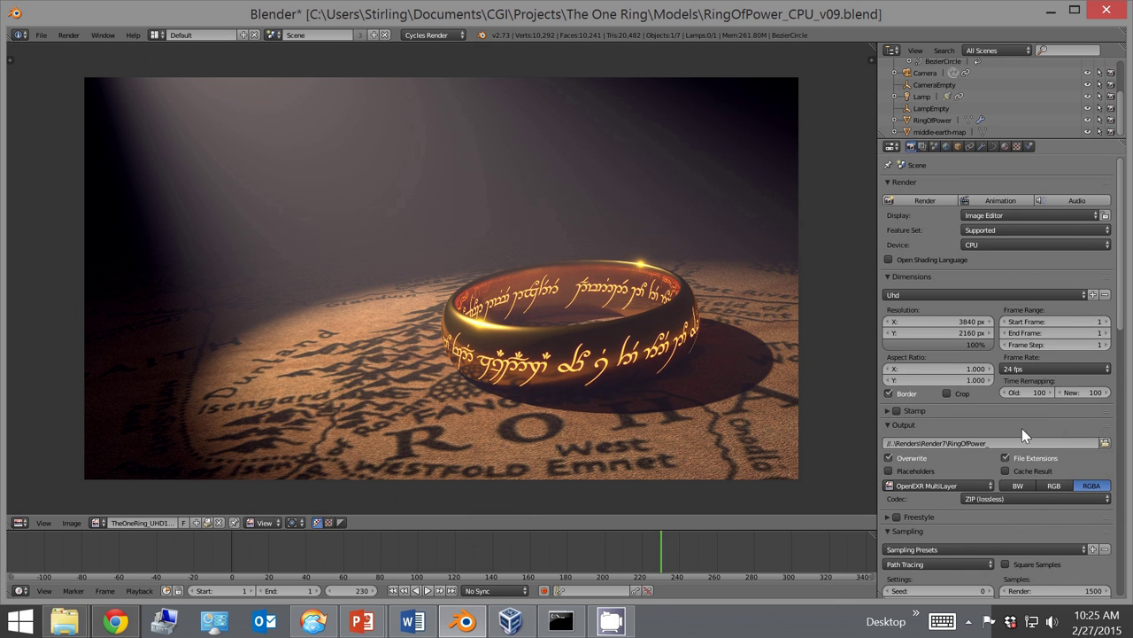
scroll(1022, 428, "down", 4)
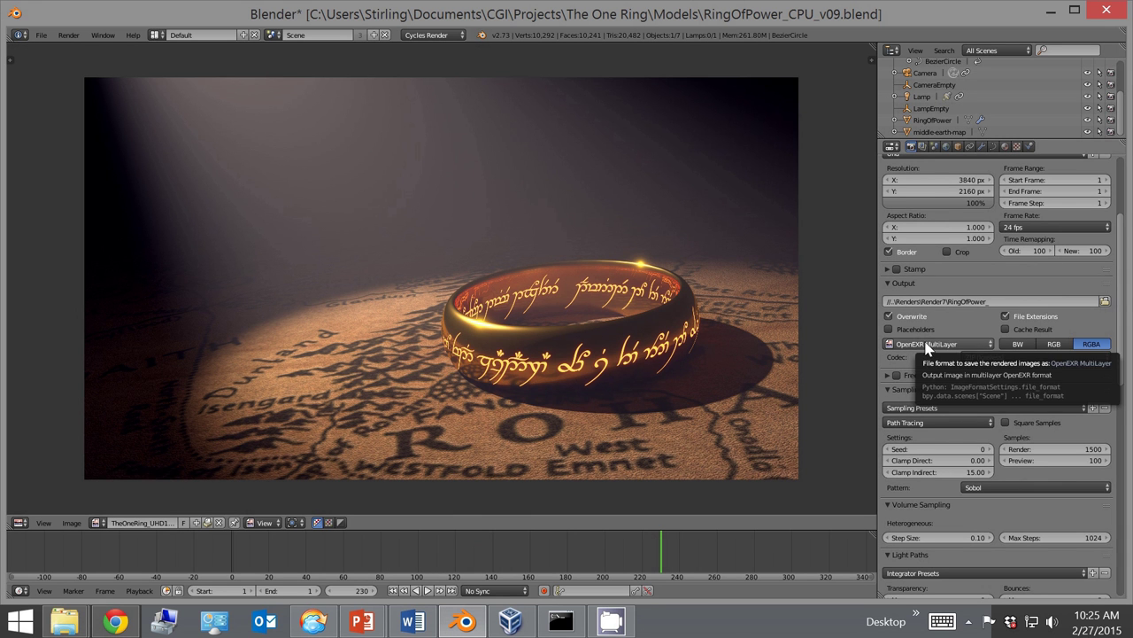
left_click(924, 145)
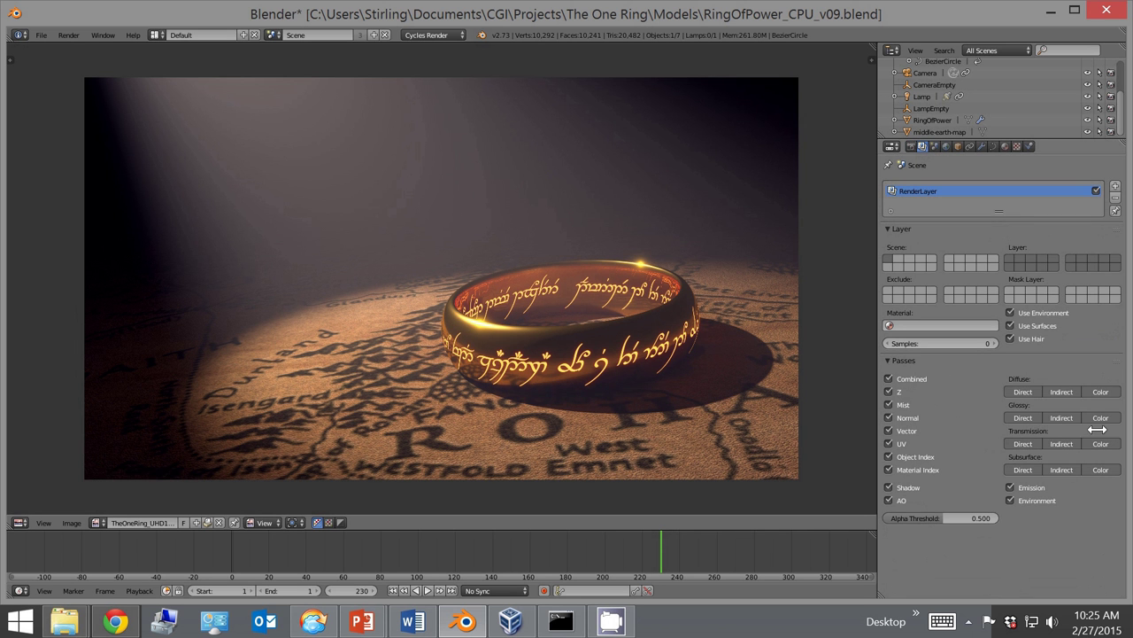
left_click(912, 147)
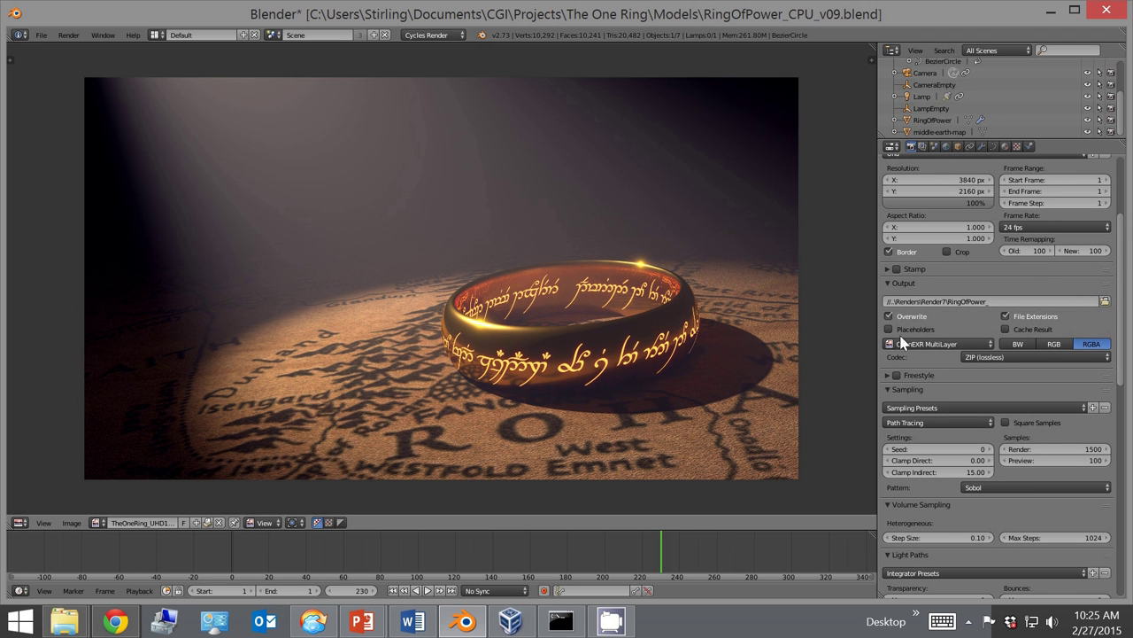
Change the output file format from OpenEXR MultiLayer to PNG.
left_click(935, 348)
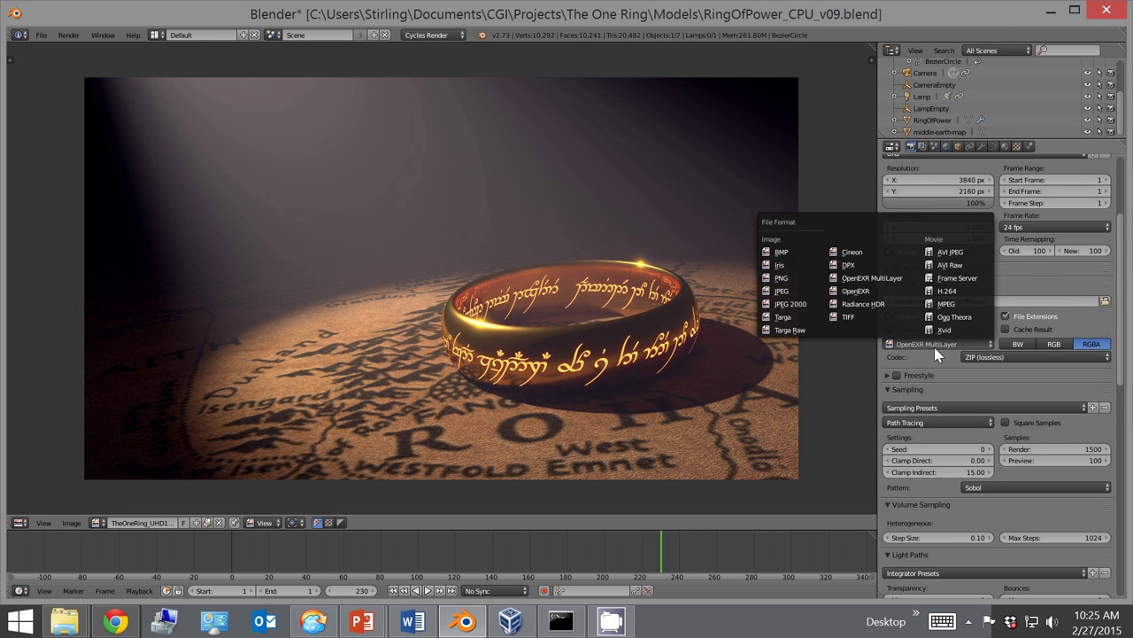
left_click(776, 286)
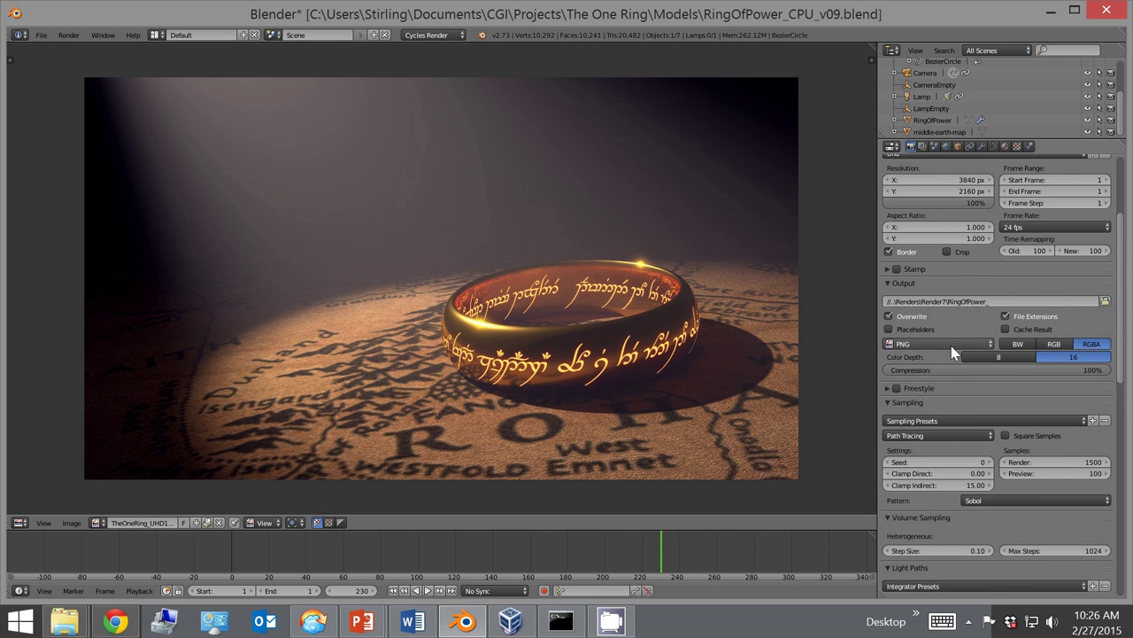
scroll(950, 347, "down", 3)
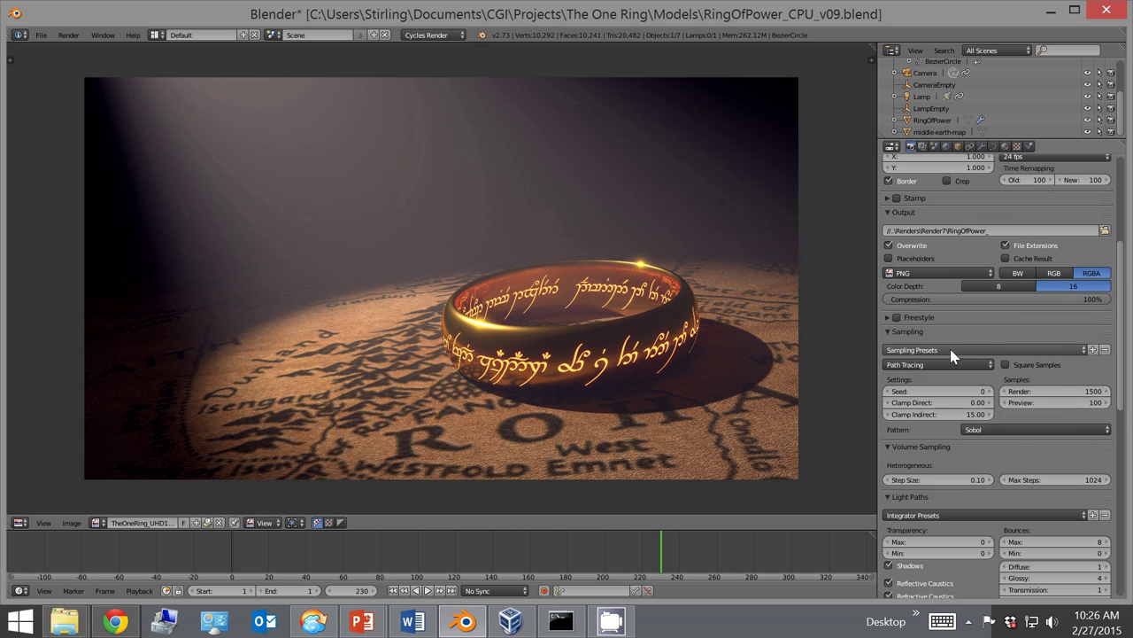
Lower the Cycles render samples from 1500 to 250.
left_click(1028, 392)
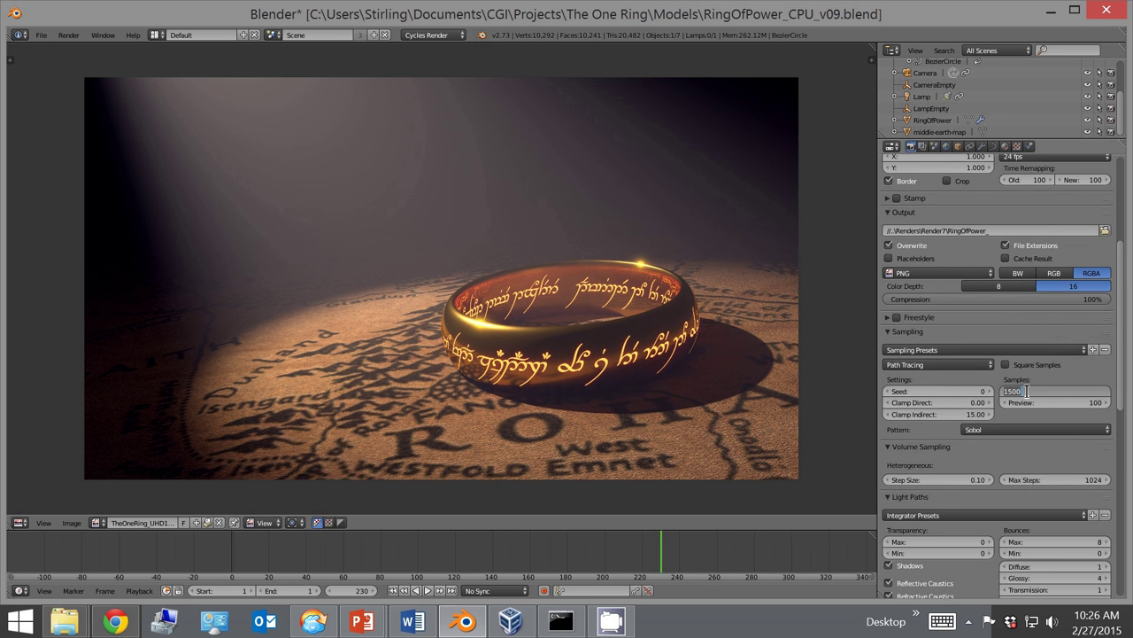
type("250")
key("Return")
scroll(1011, 395, "down", 2)
scroll(1017, 328, "down", 1)
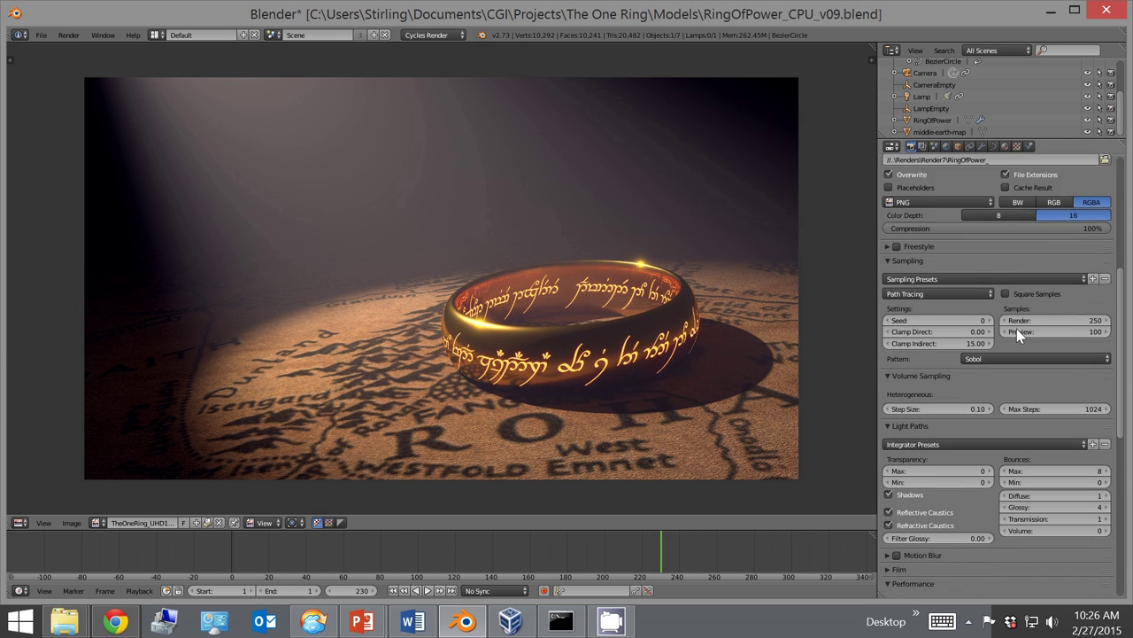
scroll(1016, 329, "down", 10)
scroll(1017, 328, "up", 11)
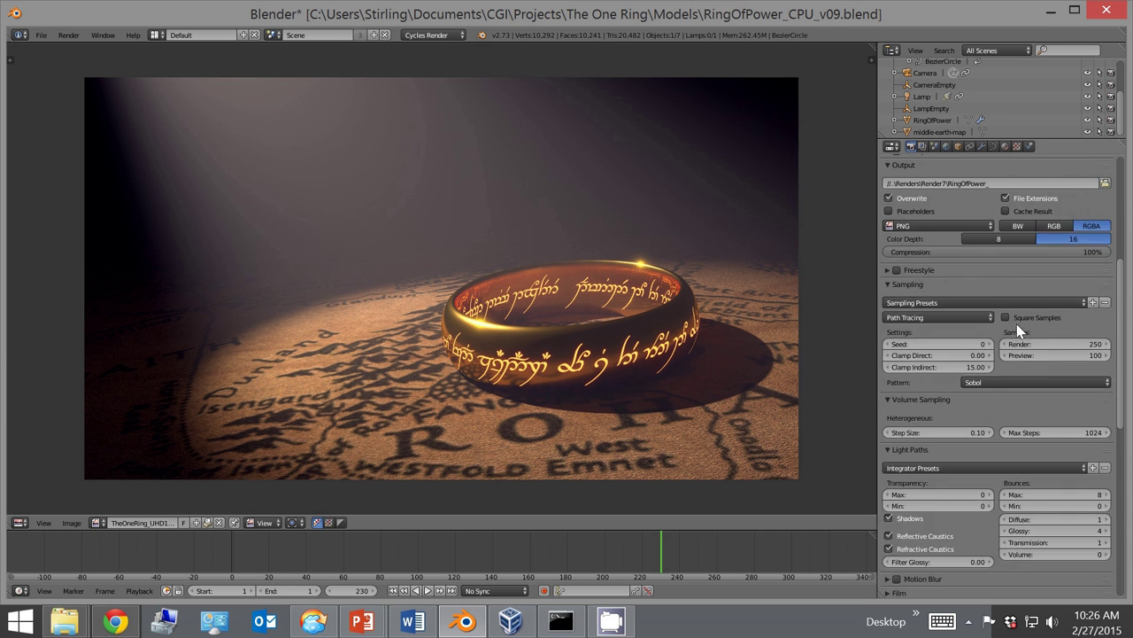
scroll(1017, 323, "up", 7)
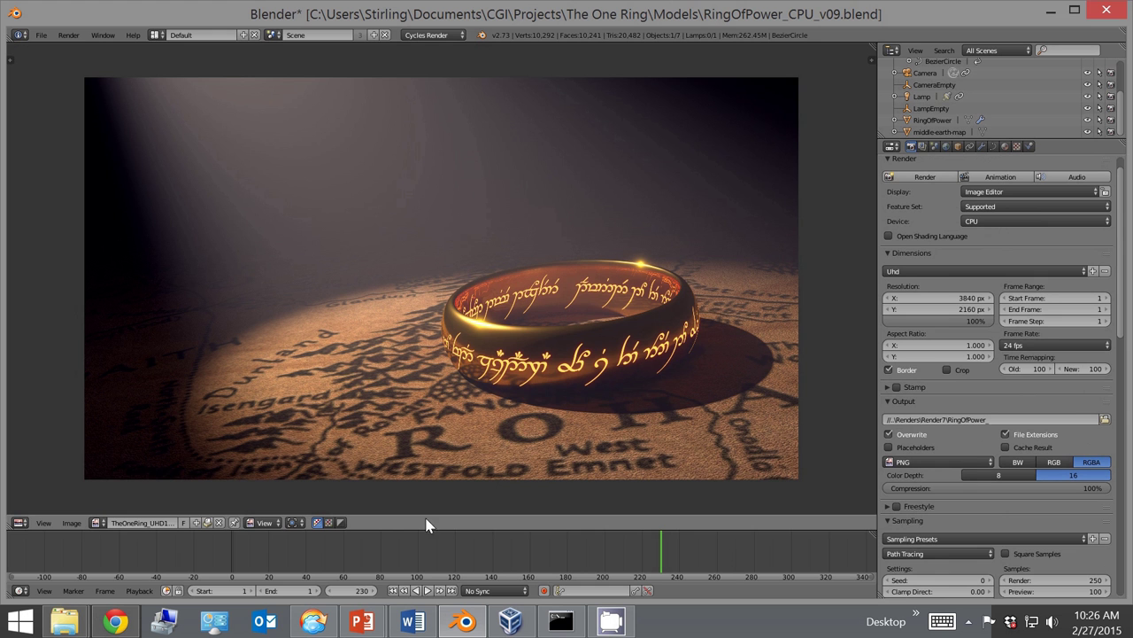
Unlock the Ubuntu session with the login password and open .brenda.conf in gedit.
left_click(519, 625)
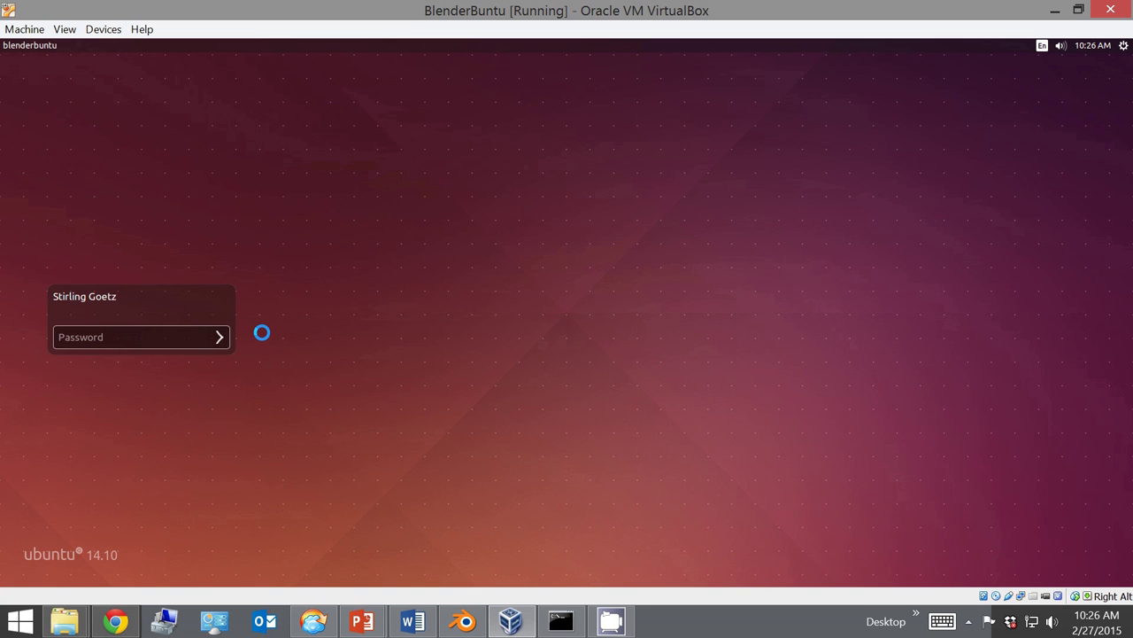
type("•••••••")
key("Return")
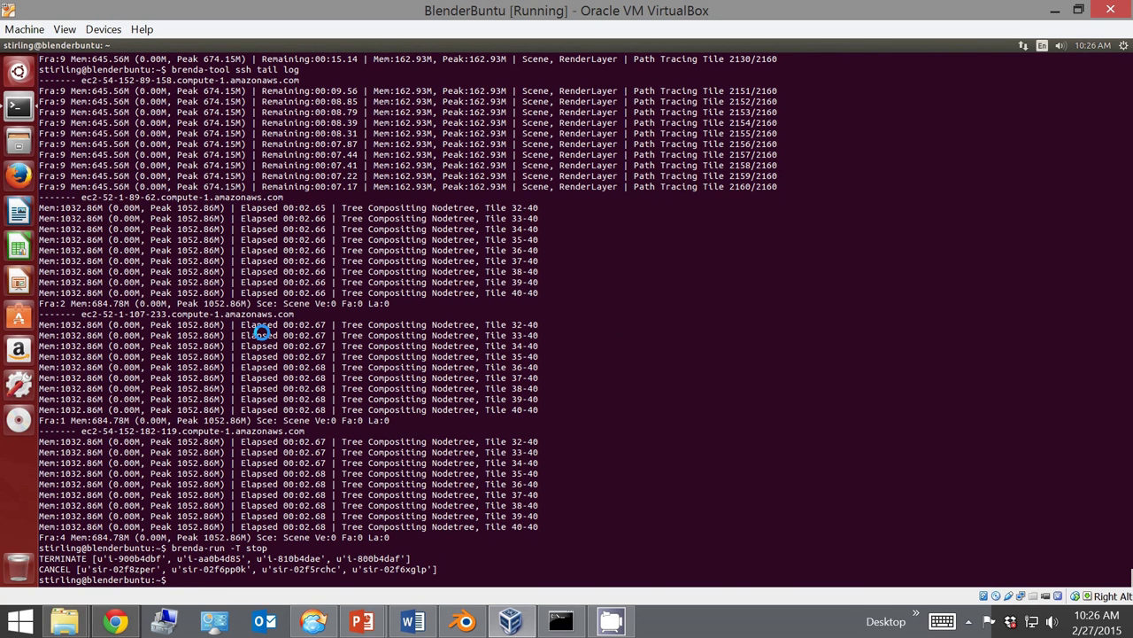
type("gedit .brenda.conf")
key("Return")
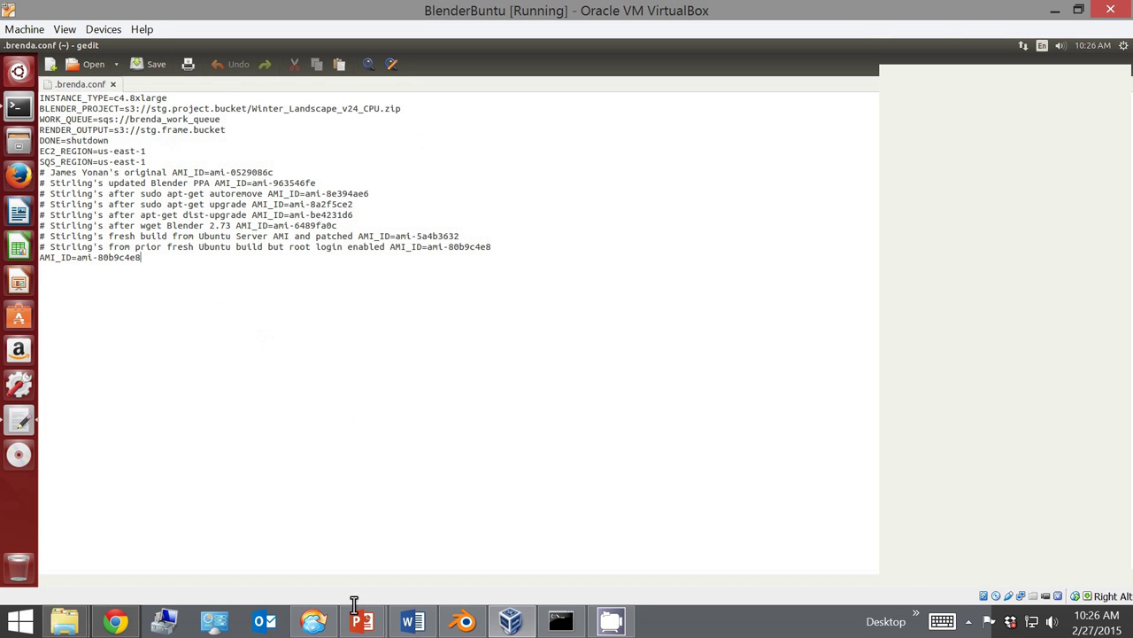
Save RingOfPower_CPU_v09.blend, overwriting the existing file.
left_click(465, 622)
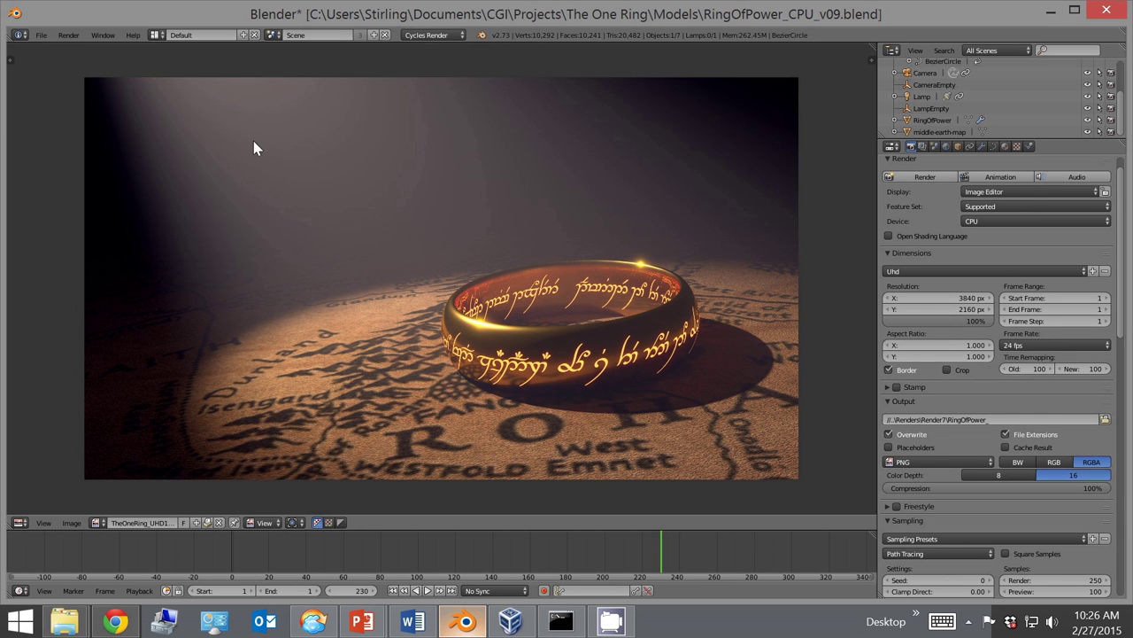
left_click(40, 35)
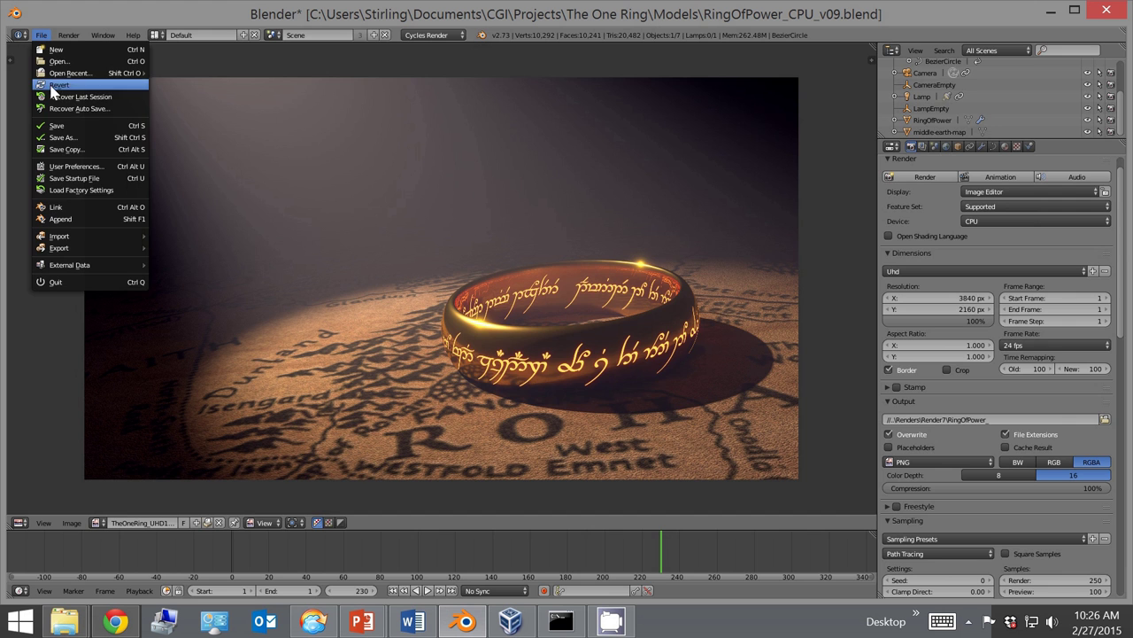
left_click(66, 139)
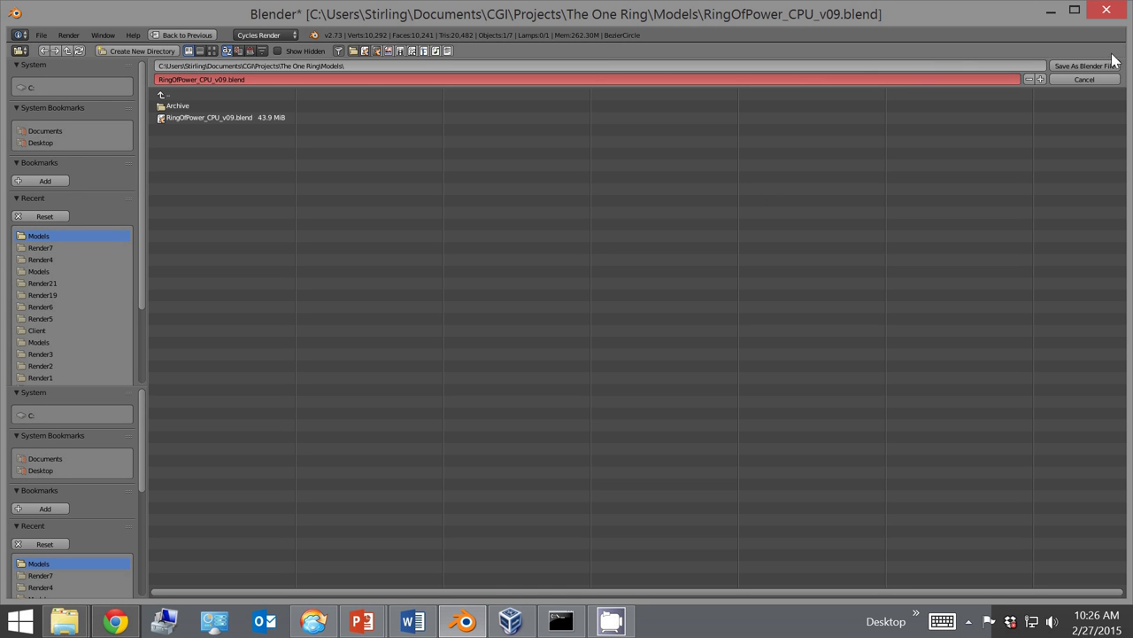
left_click(1085, 66)
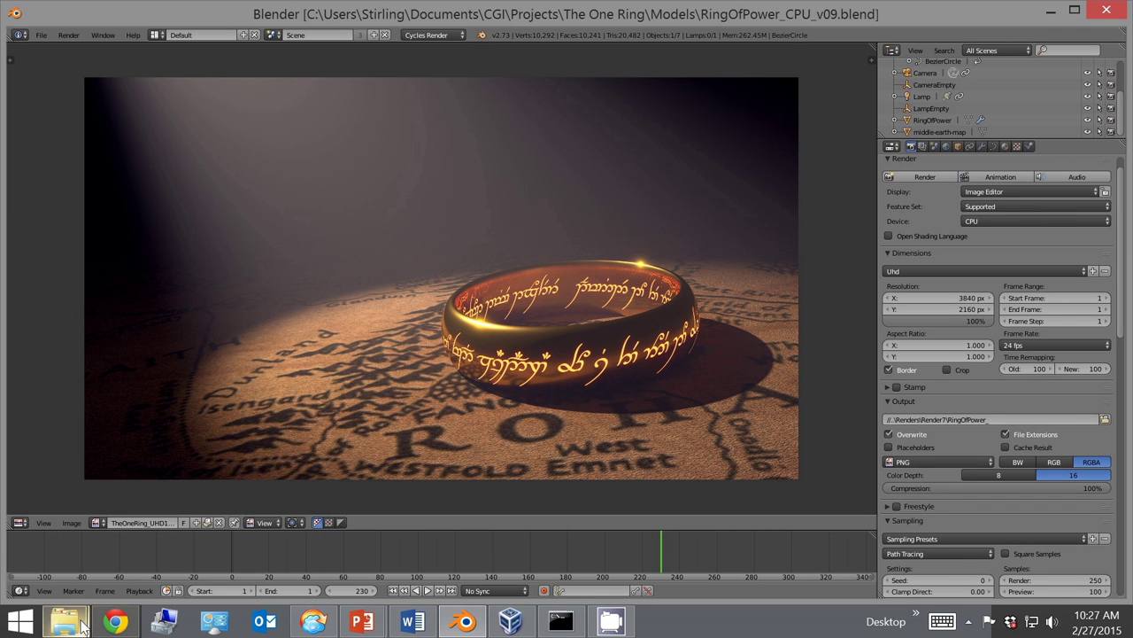
Compress RingOfPower_CPU_v09.blend into RingOfPower_CPU_v09.zip with 7-Zip in the Models folder.
mouse_move(66, 620)
left_click(310, 494)
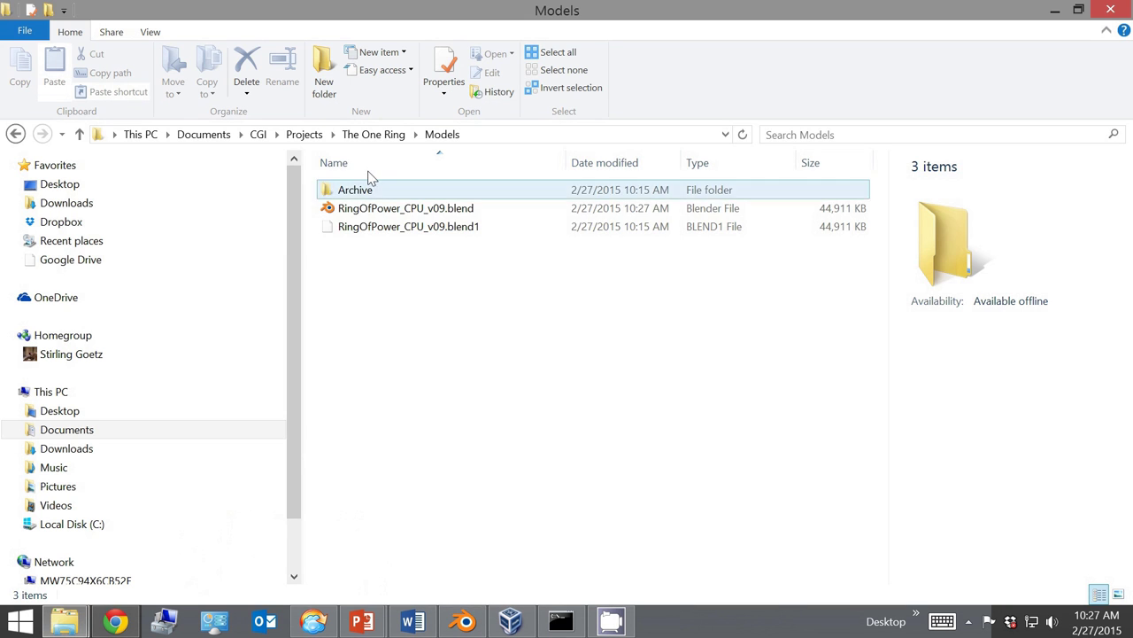
right_click(363, 213)
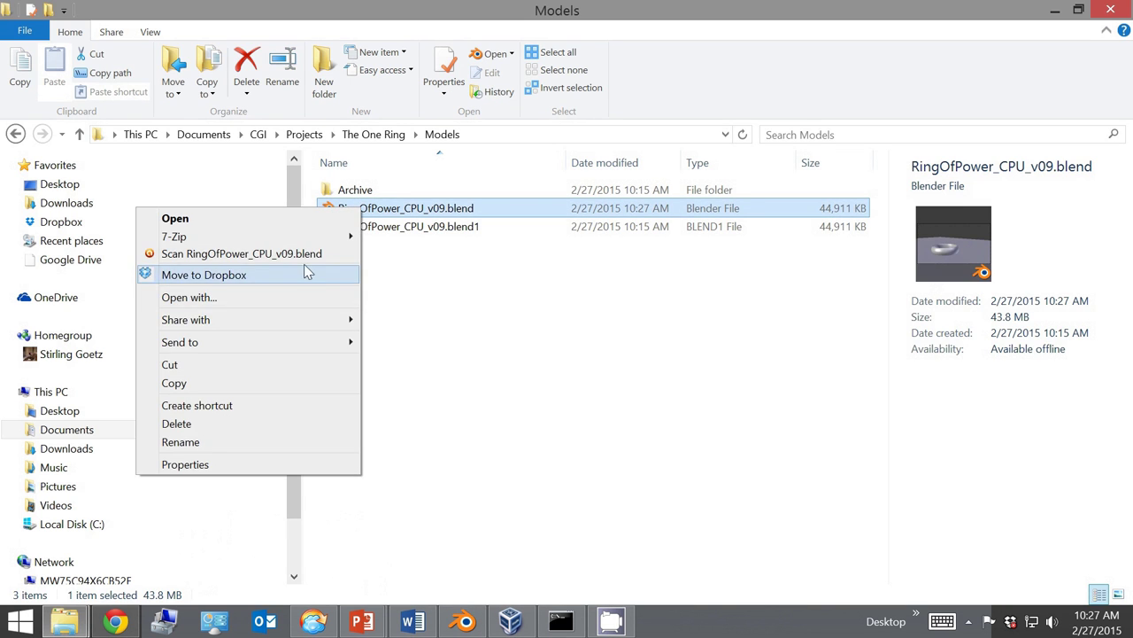
mouse_move(350, 236)
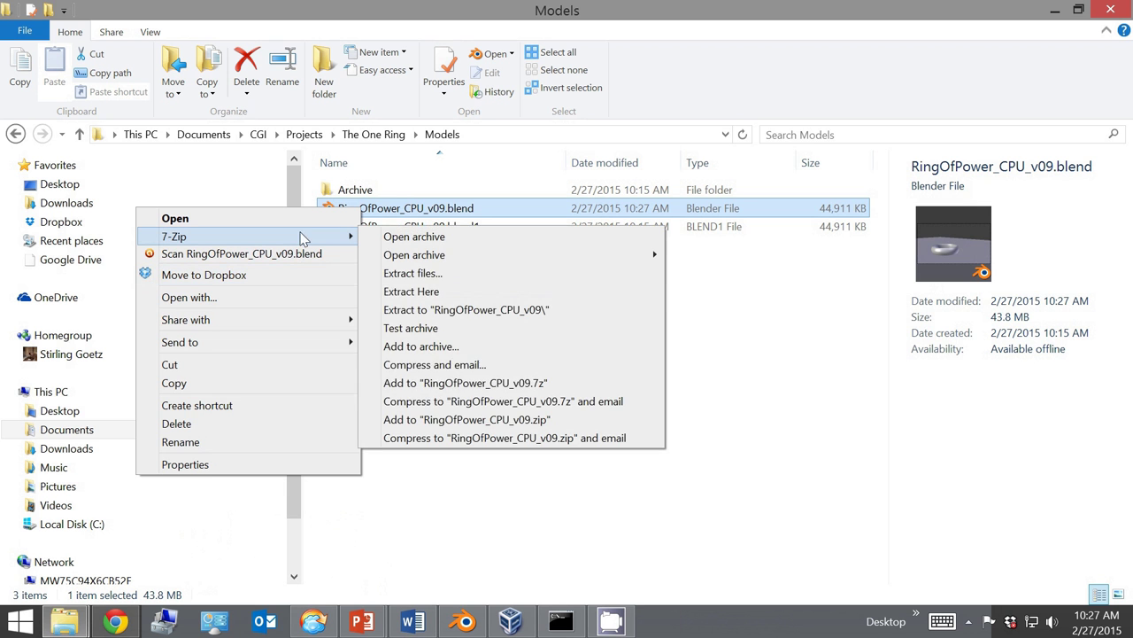
left_click(439, 420)
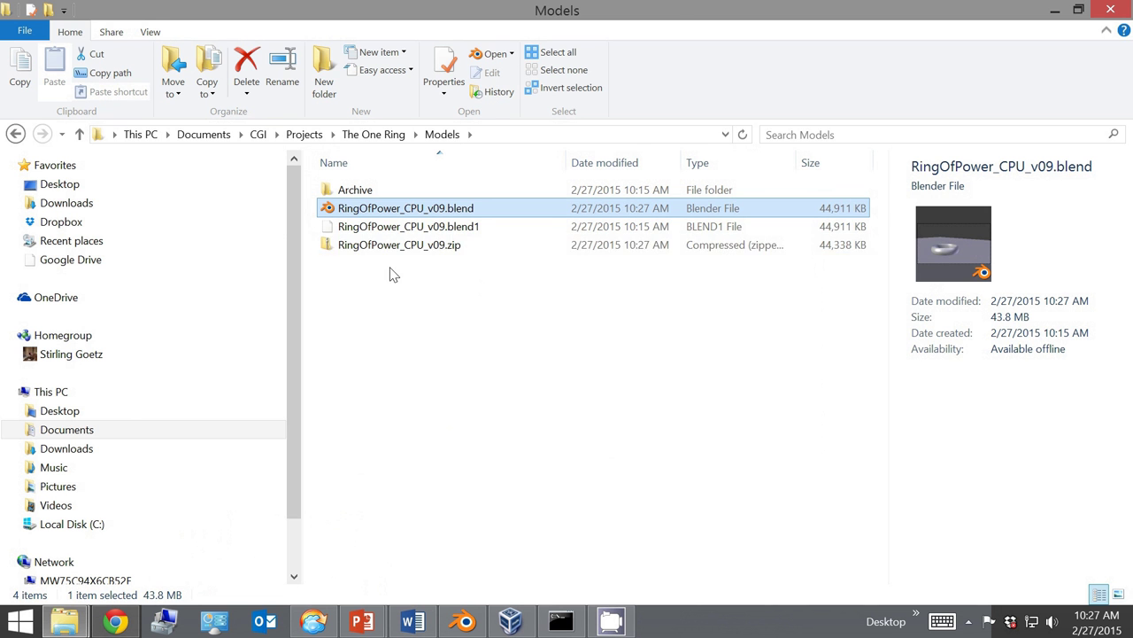
left_click(360, 253)
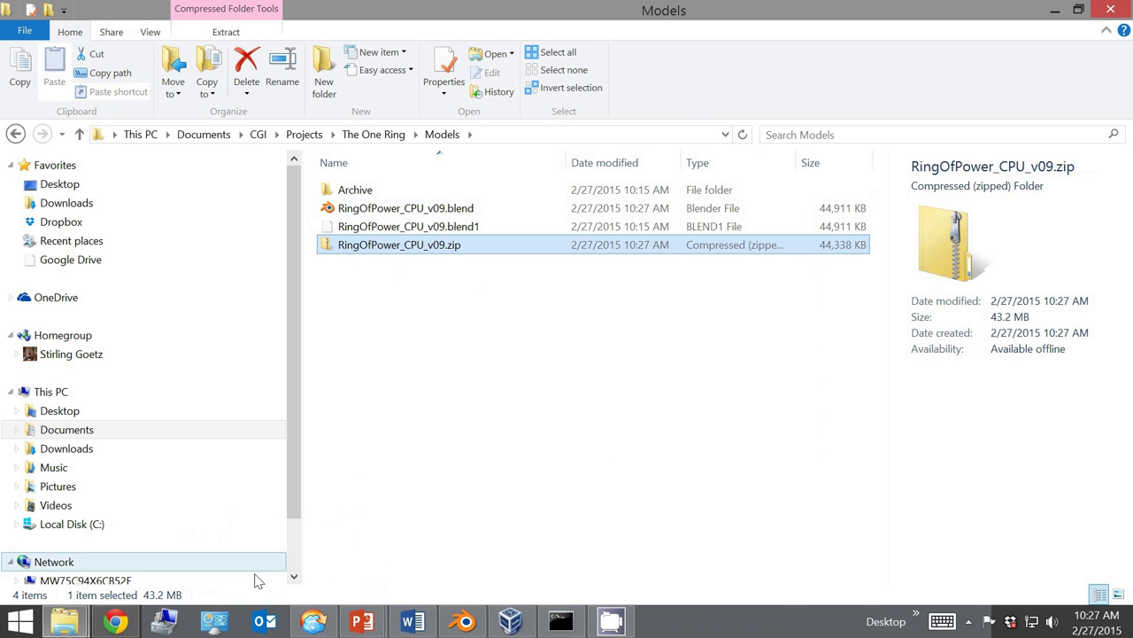
left_click(324, 627)
Copy RingOfPower_CPU_v09.zip from the local Models folder into stg.project.bucket in CloudBerry.
left_click(20, 221)
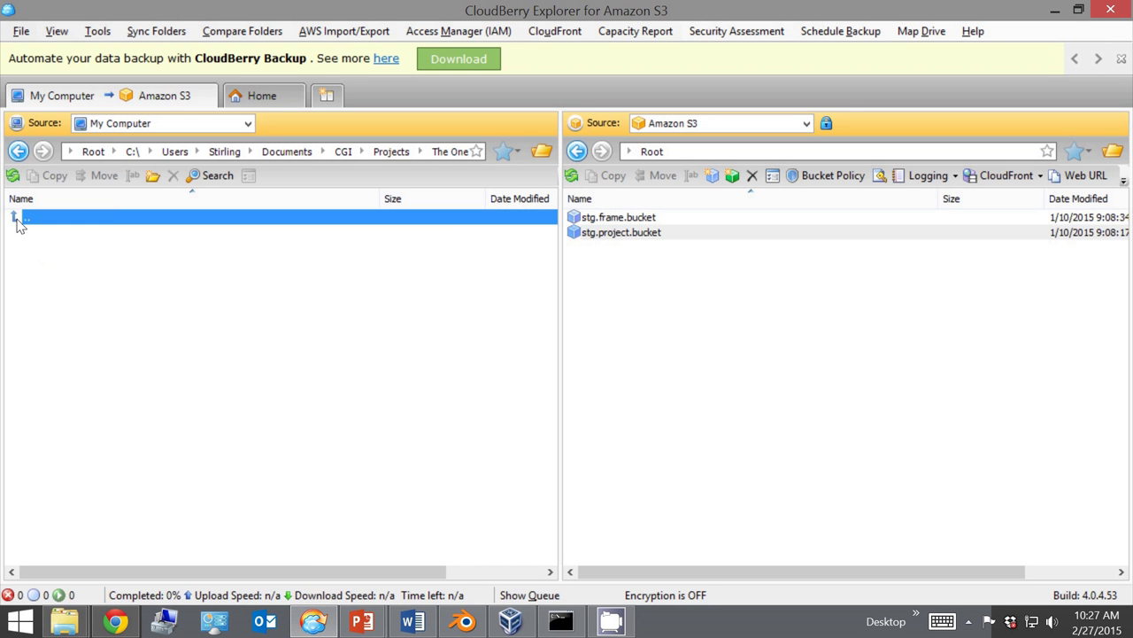
left_click(448, 152)
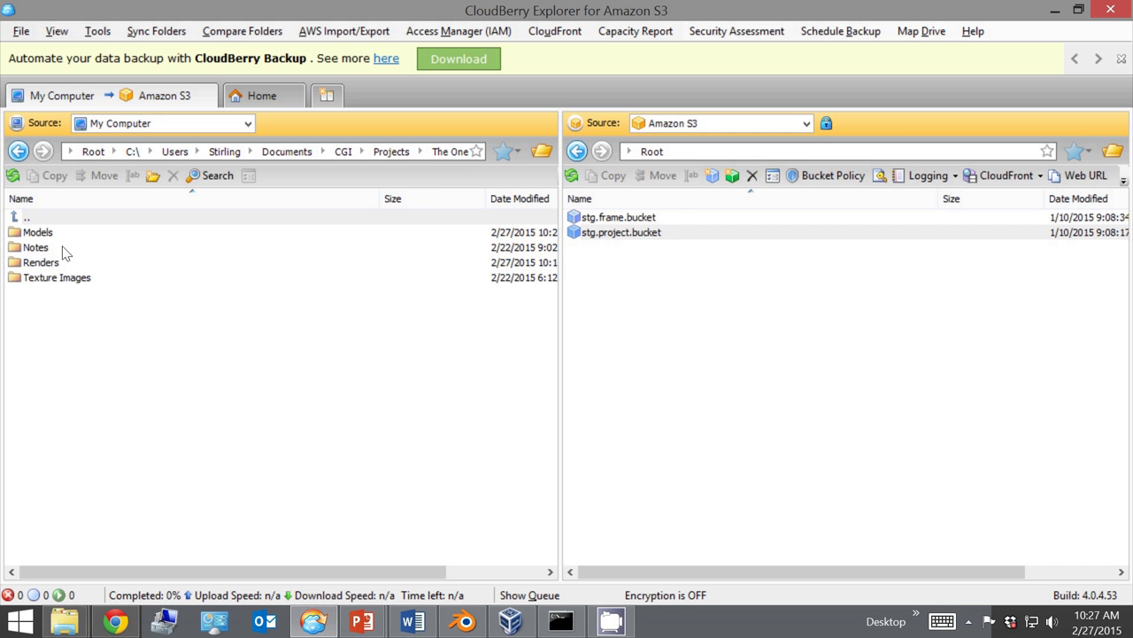
double_click(55, 234)
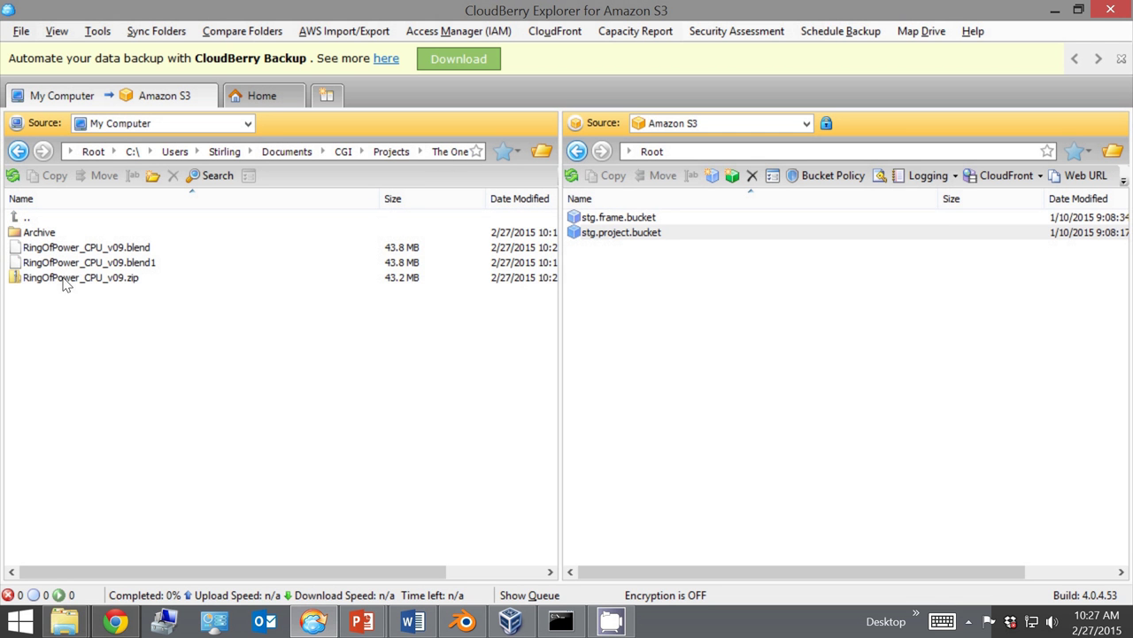
left_click(65, 278)
double_click(645, 232)
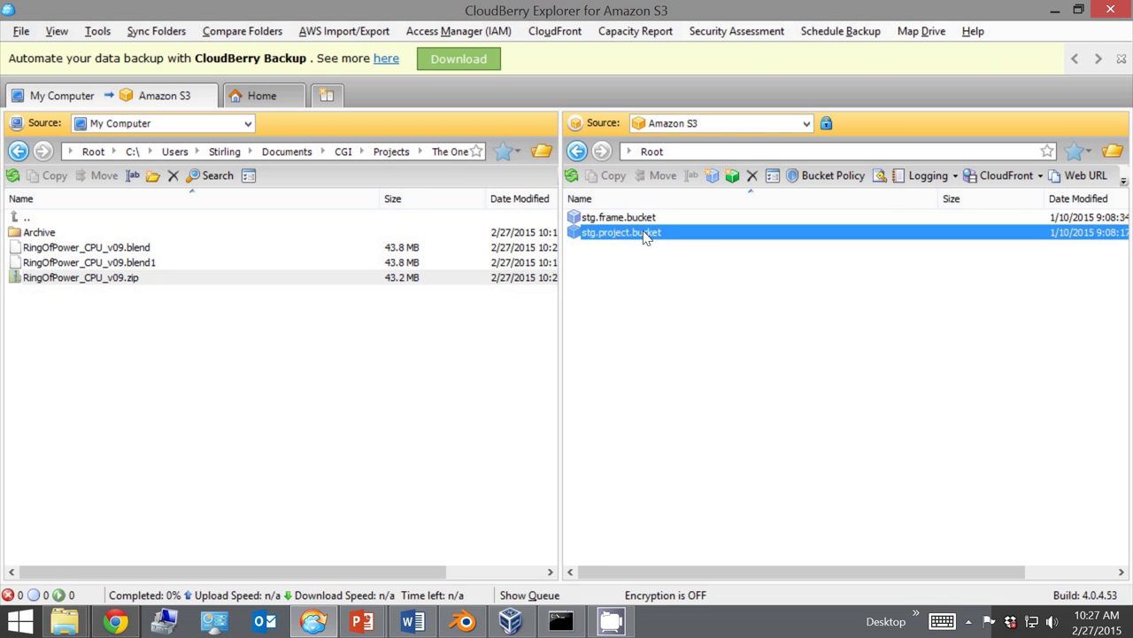
left_click_drag(113, 279, 746, 346)
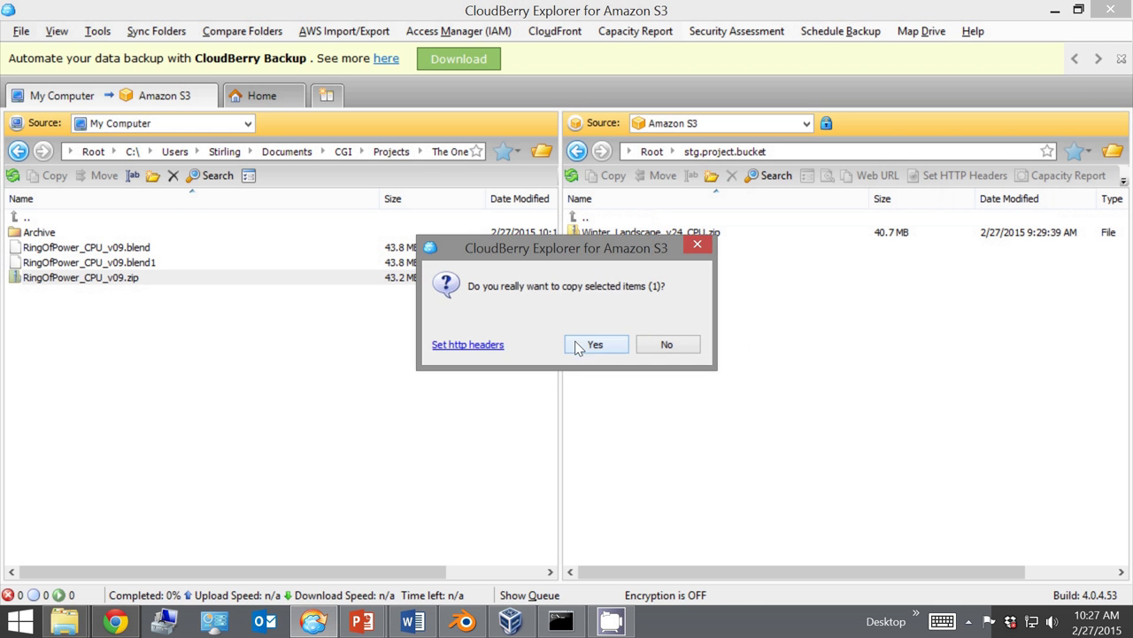
left_click(587, 344)
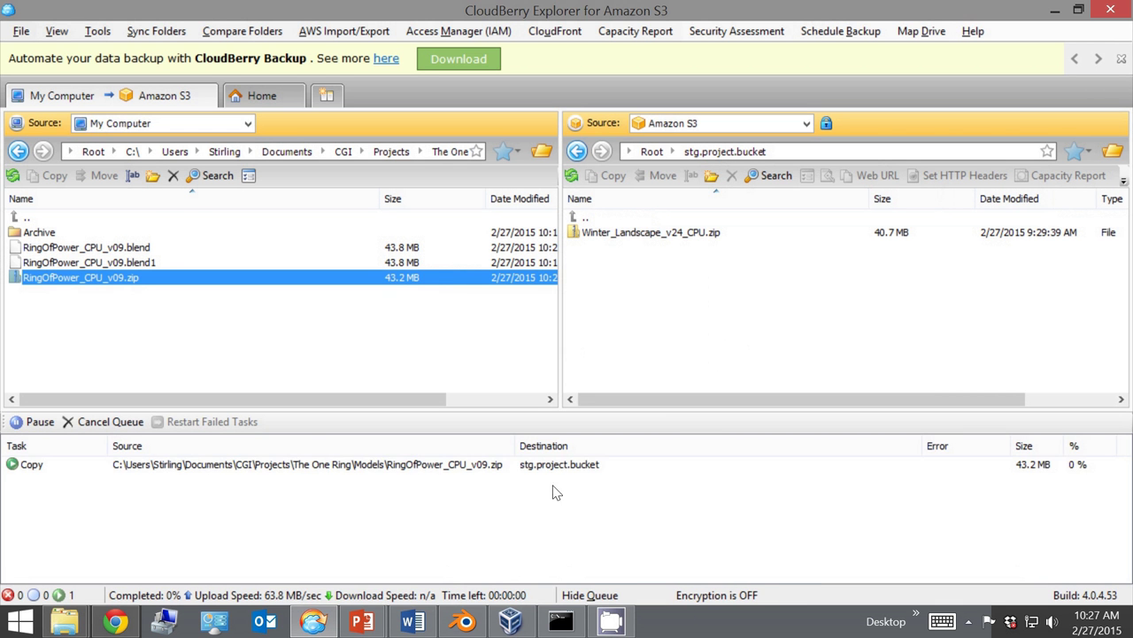
left_click(511, 622)
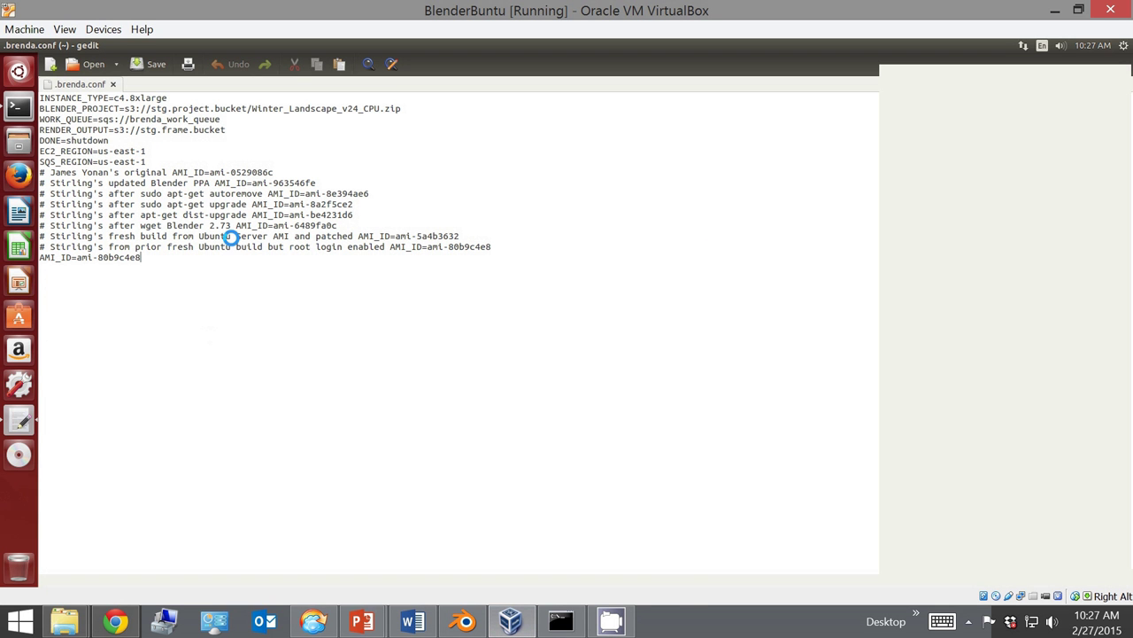
Select the old zip name at the end of the BLENDER_PROJECT line in .brenda.conf.
key("Up")
key("Up")
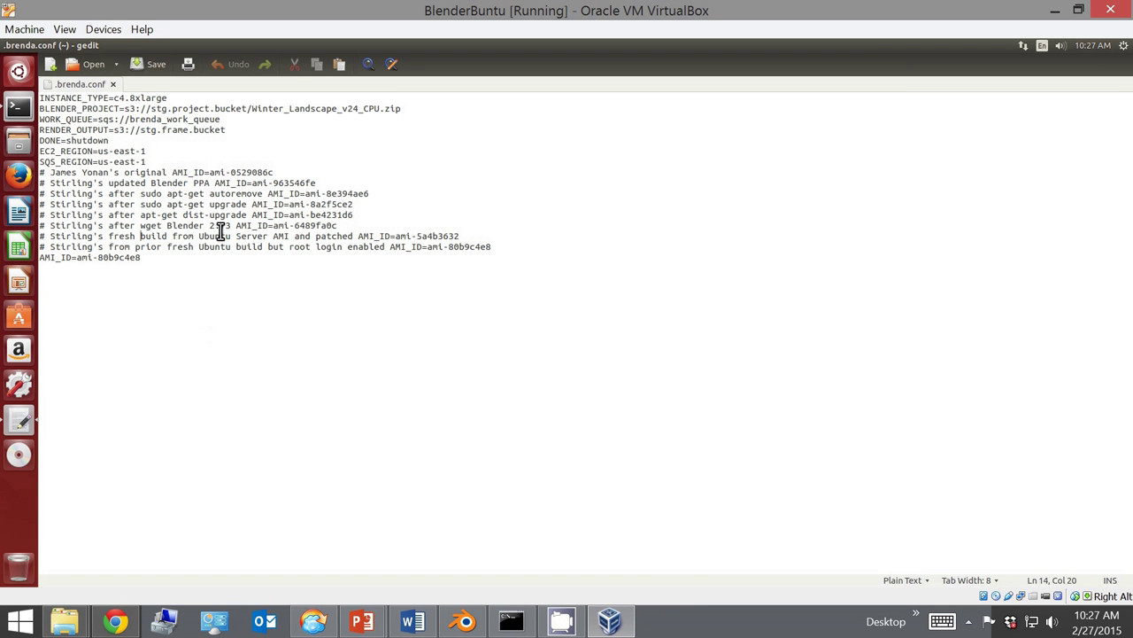
key("ctrl+Home")
key("End")
key("ctrl+shift+Left")
key("ctrl+shift+Left")
key("ctrl+shift+Left")
Copy the RingOfPower_CPU_v09.zip file name from the Models folder in Explorer.
left_click(64, 620)
left_click(291, 505)
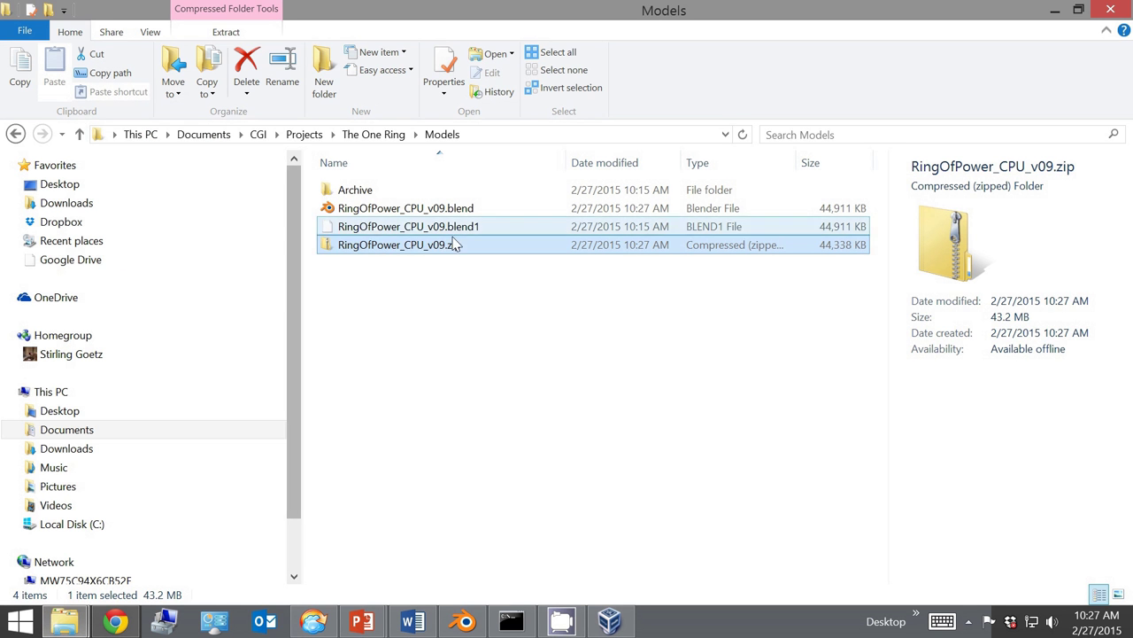
left_click(443, 252)
key("ctrl+a")
key("ctrl+c")
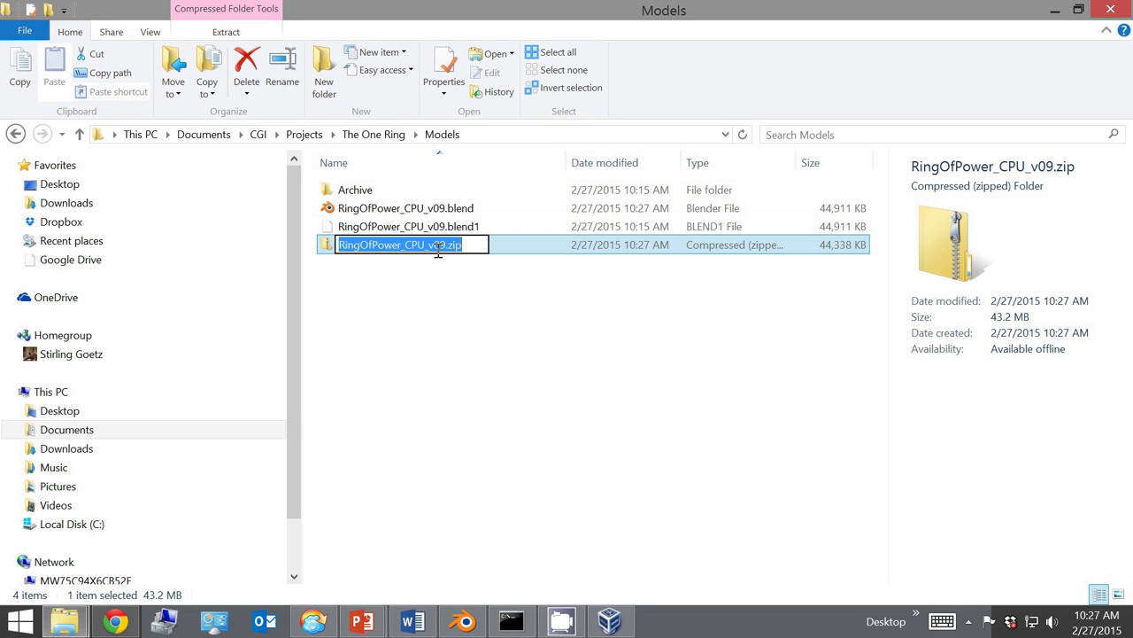
key("Escape")
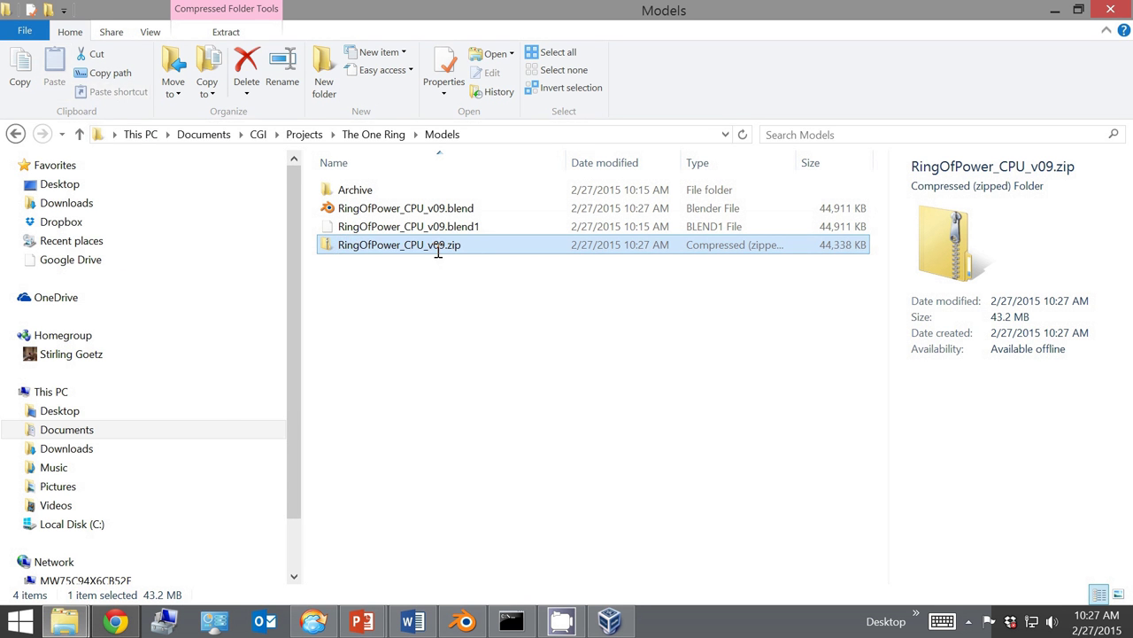
key("alt+Tab")
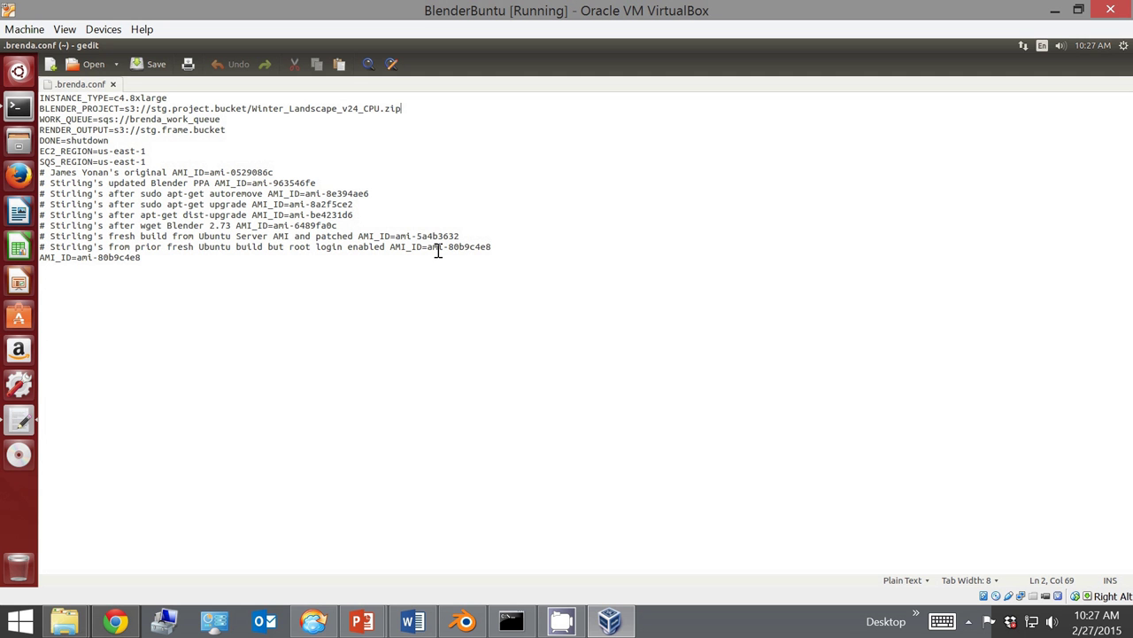
Replace the old name with RingOfPower_CPU_v09.zip, save .brenda.conf and close gedit.
key("shift+Left")
key("shift+Left")
key("shift+Left")
key("shift+Left")
key("shift+Left")
key("shift+Left")
key("shift+Left")
key("shift+Left")
key("shift+Left")
key("shift+Left")
key("shift+Left")
key("shift+Left")
key("shift+Left")
key("shift+Left")
key("shift+Left")
key("shift+Left")
key("shift+Left")
key("shift+Left")
key("shift+Left")
key("shift+Left")
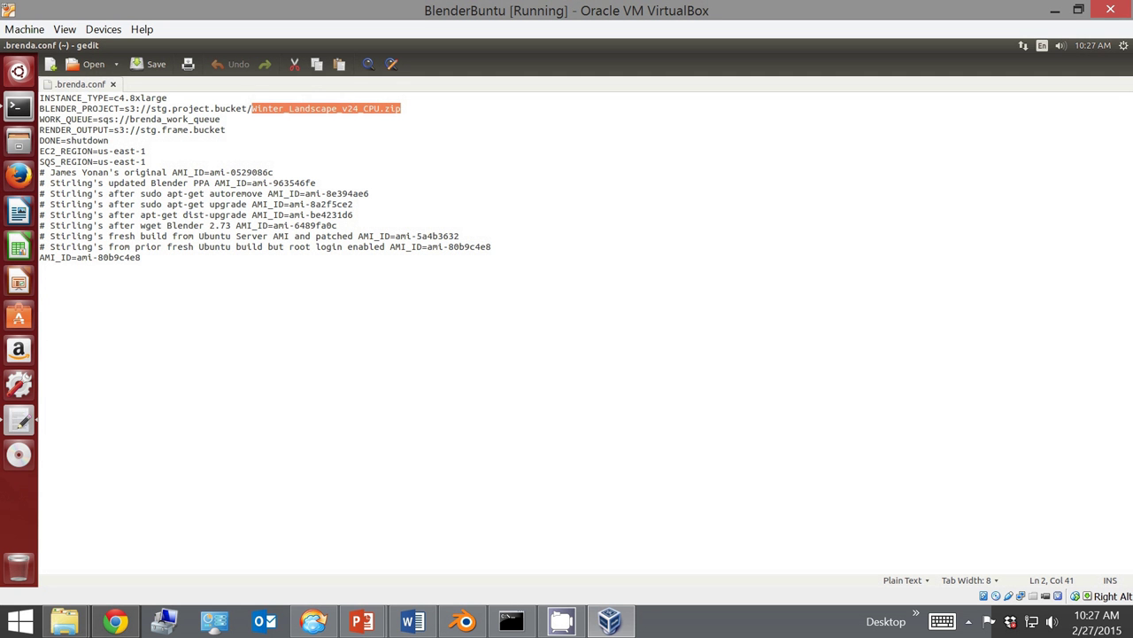
key("ctrl+v")
key("ctrl+s")
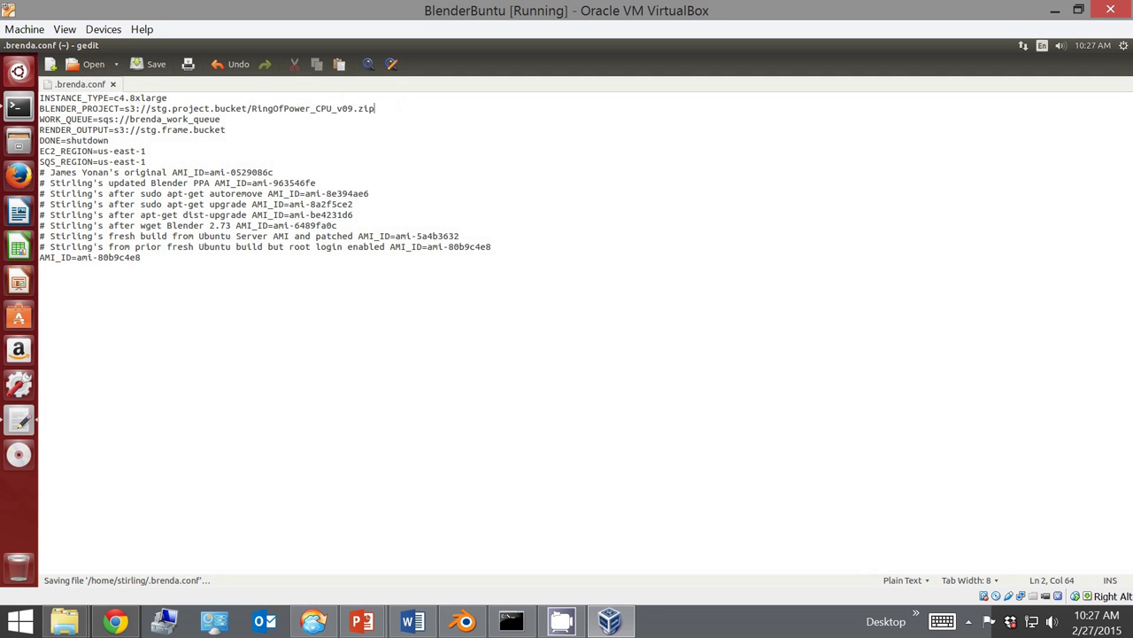
key("ctrl+q")
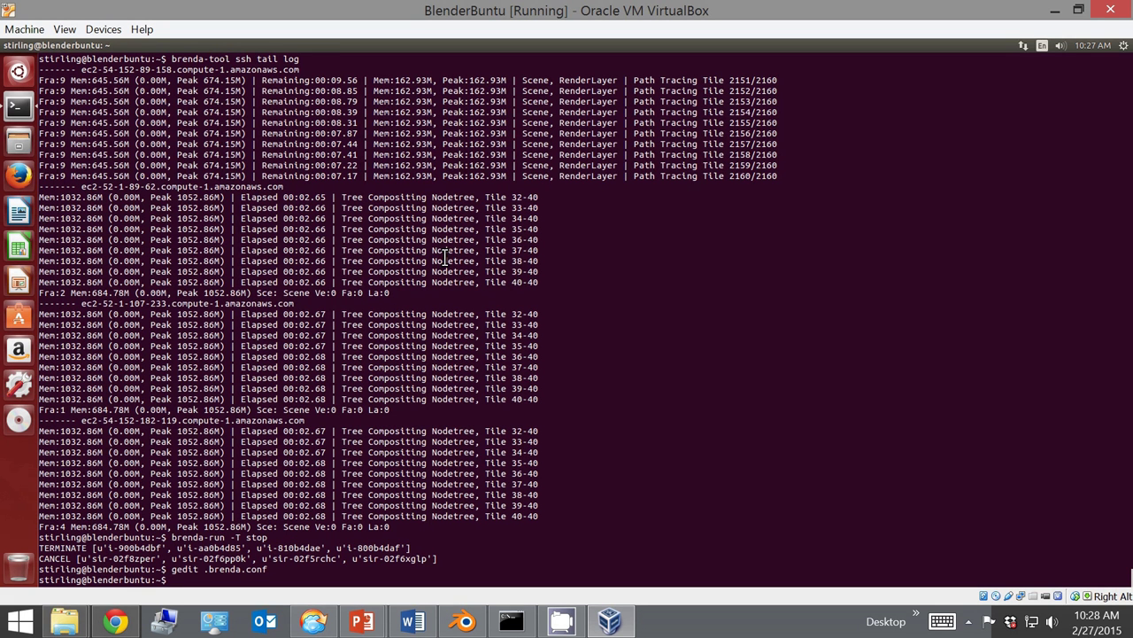
Check the brenda work queue status (96 queued) and view the brenda-work help.
type("brenda-work status")
key("Return")
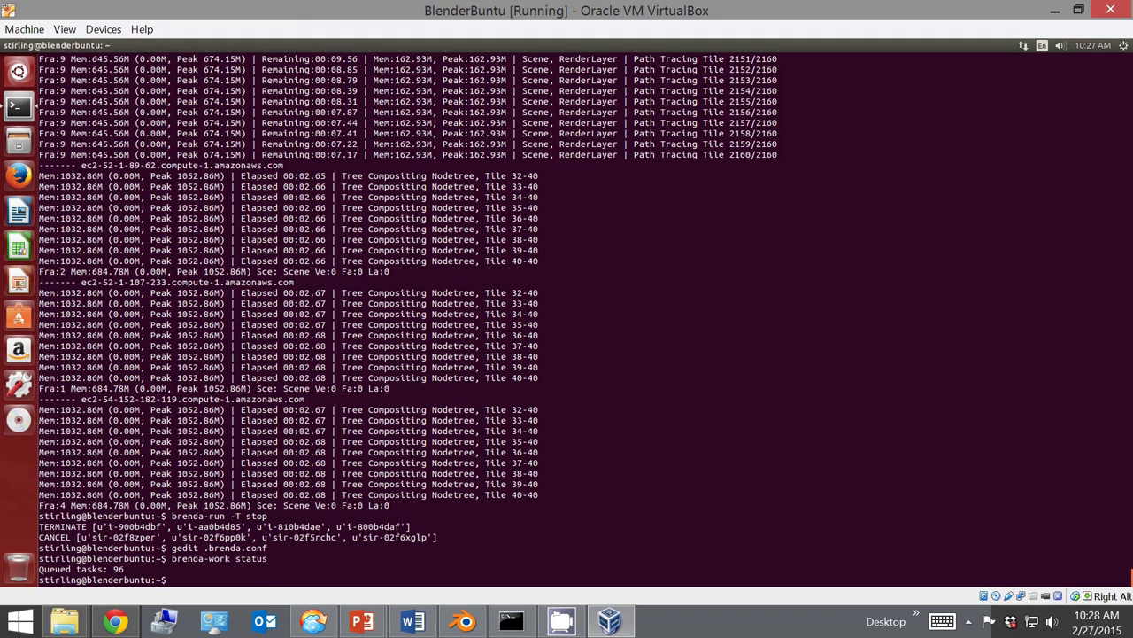
type("brenda-work -h")
key("Return")
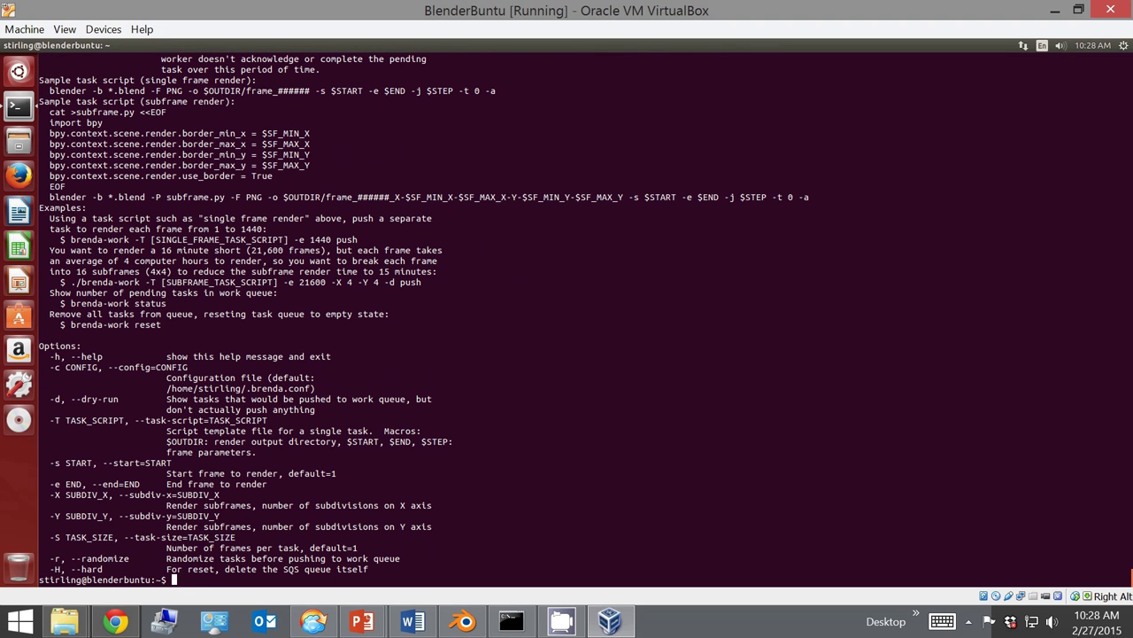
Run brenda-work reset and confirm the status shows 0 queued tasks.
type("brenda-work reset")
key("Return")
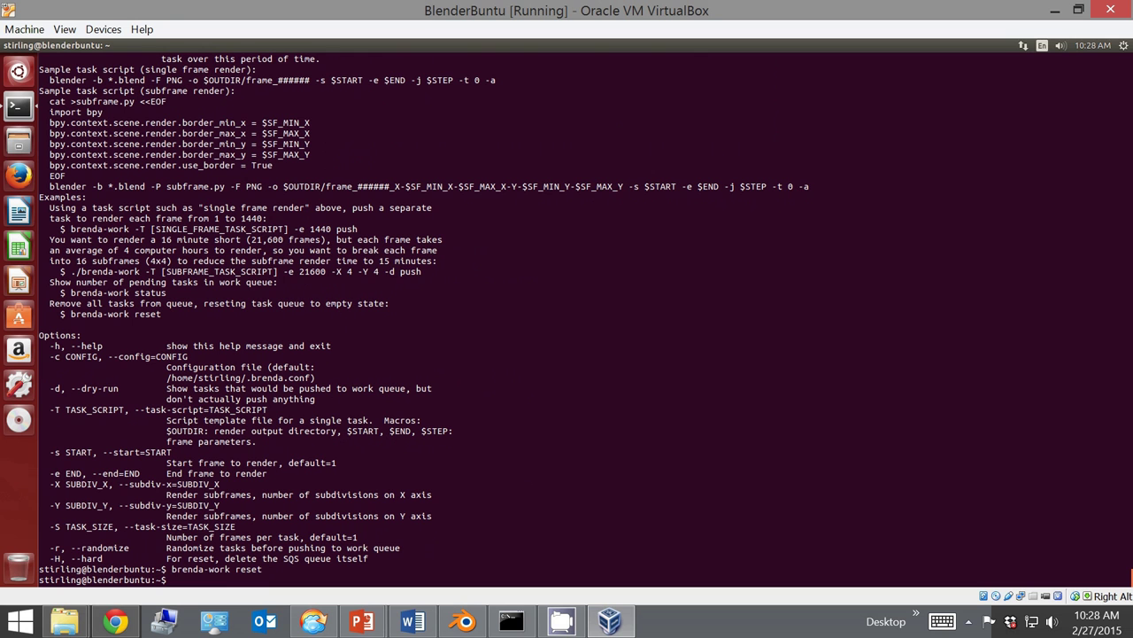
type("brenda-work status")
key("Return")
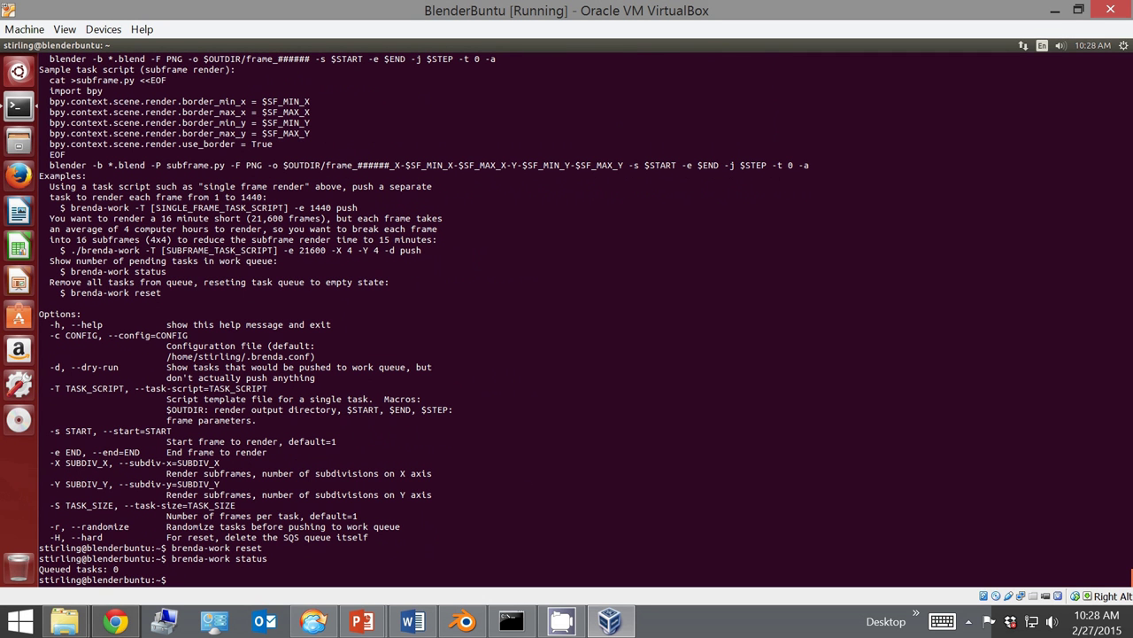
List the home directory with ls -l and print the subframe task script.
type("ls -l")
key("Return")
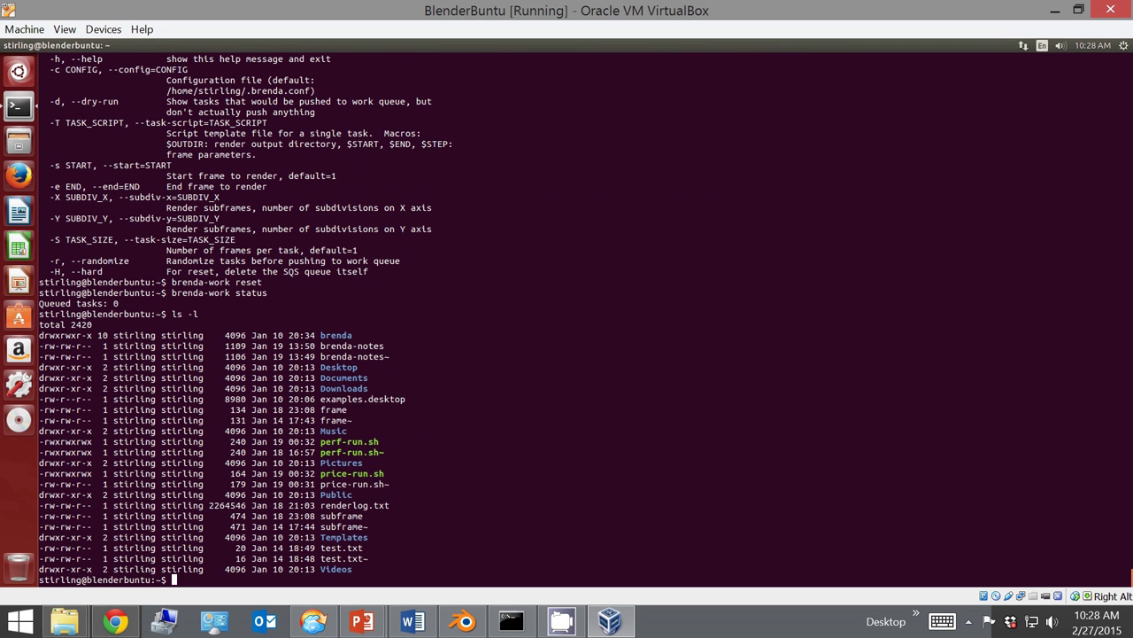
type("cat subframe")
key("Return")
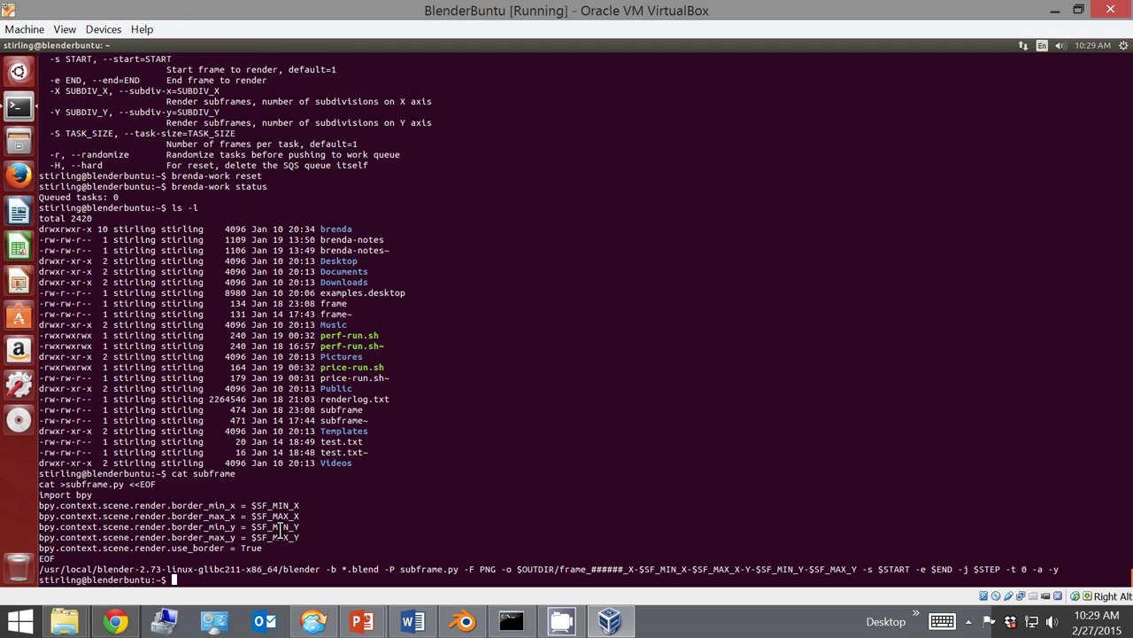
Clear the terminal screen with clear after cls fails.
type("brenda-")
key("BackSpace")
key("BackSpace")
key("BackSpace")
key("BackSpace")
key("BackSpace")
key("BackSpace")
key("BackSpace")
type("cls")
key("Return")
type("clear")
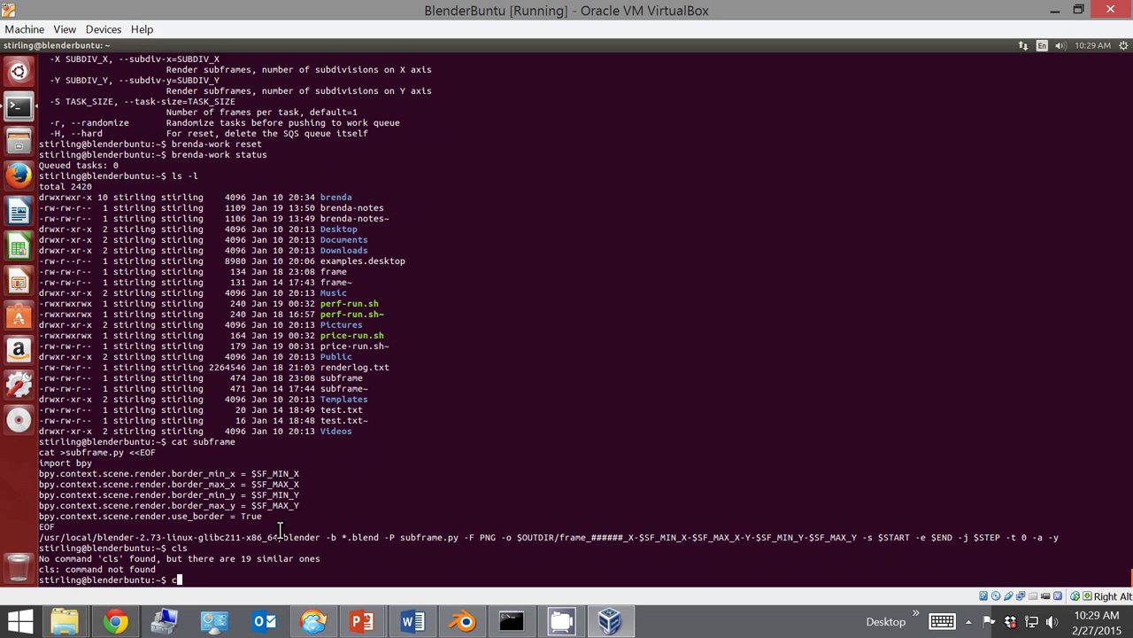
key("Return")
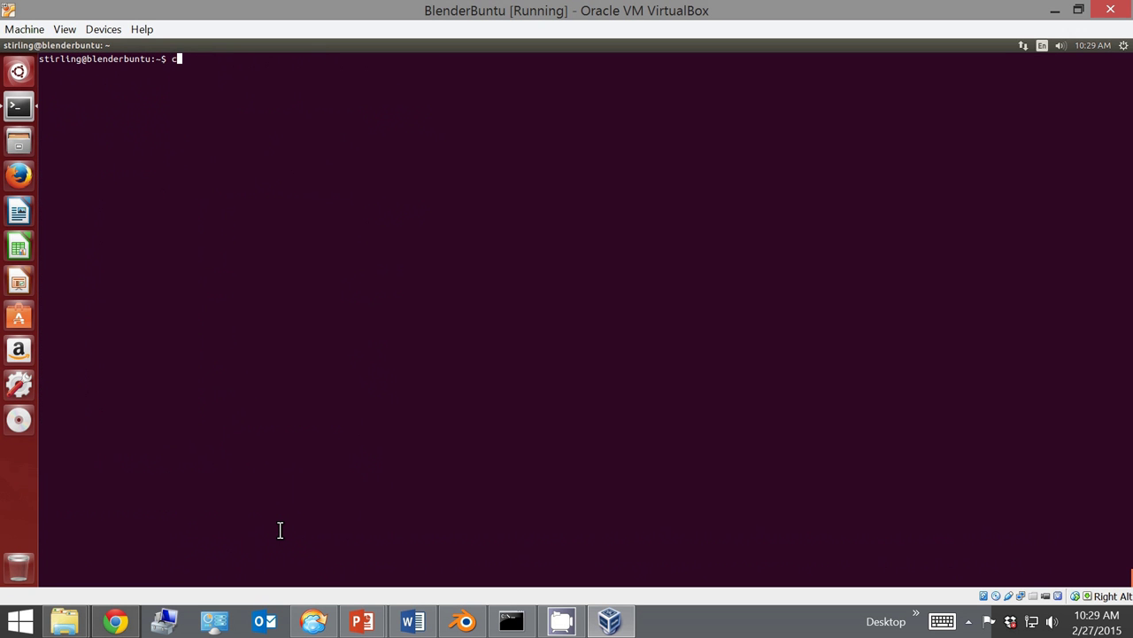
Push frame 1 as 10×10 subframe tasks, confirm 100 queued, then run ./price-run.sh.
type("brenda-work -T se")
key("BackSpace")
type("ubframe")
type("-e 1 -X 5")
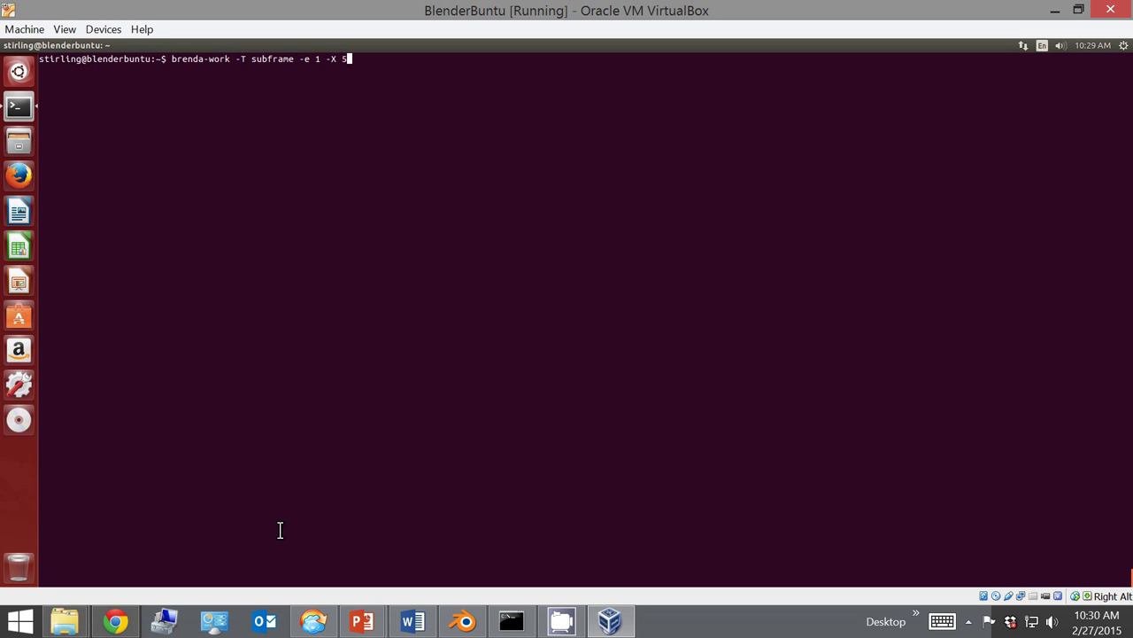
type("10 -Y 10 push")
key("Return")
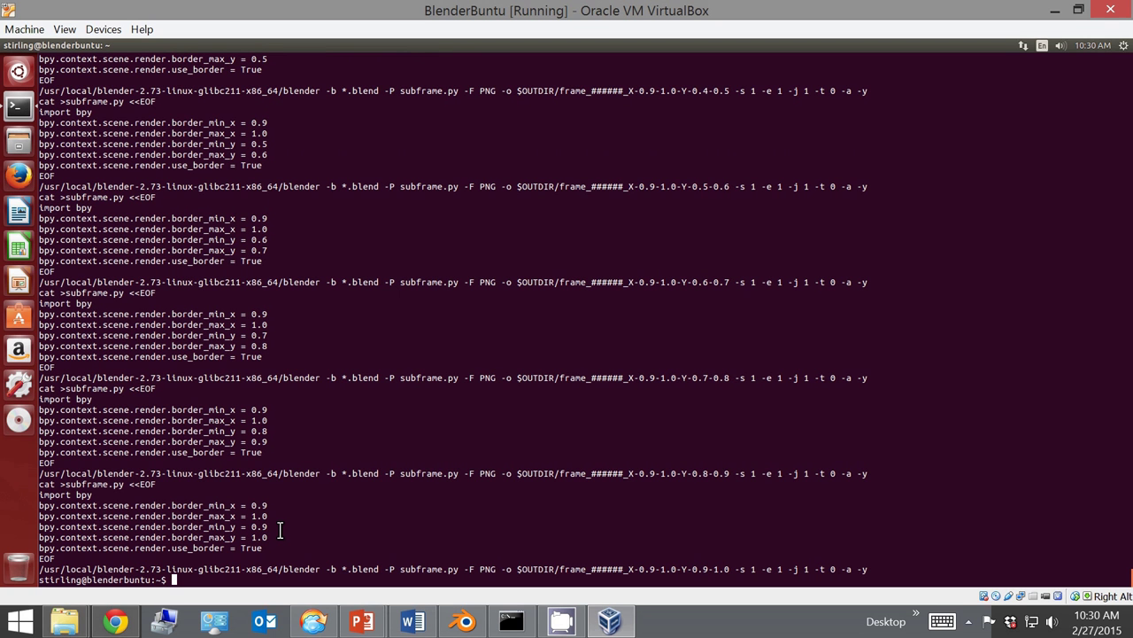
type("brenda-work status")
key("Return")
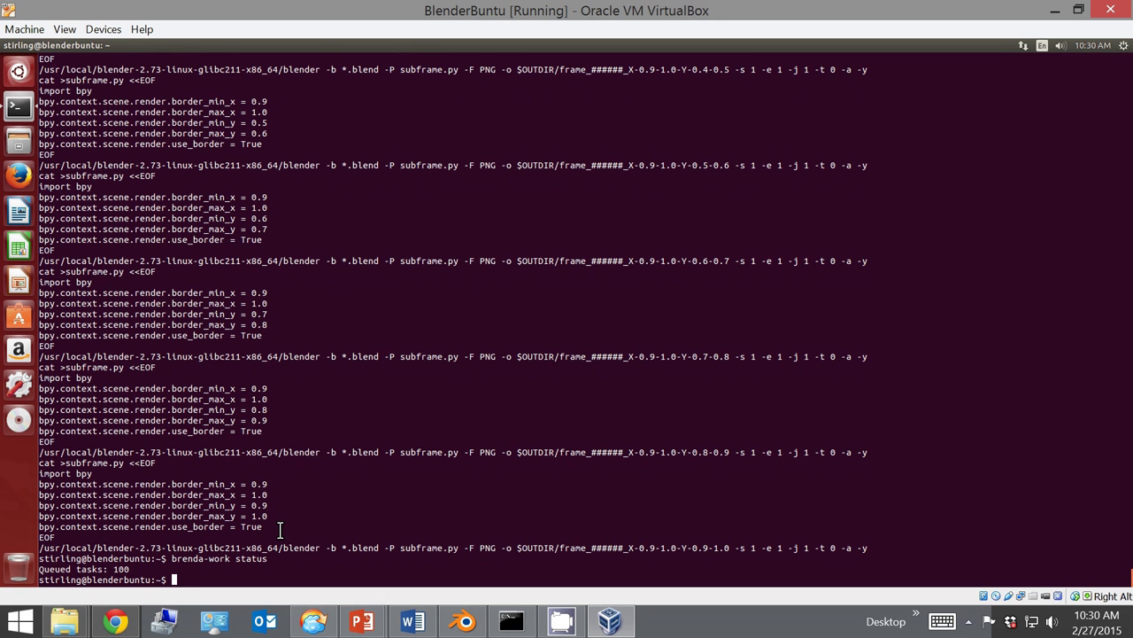
type("./price-run.sh")
key("Return")
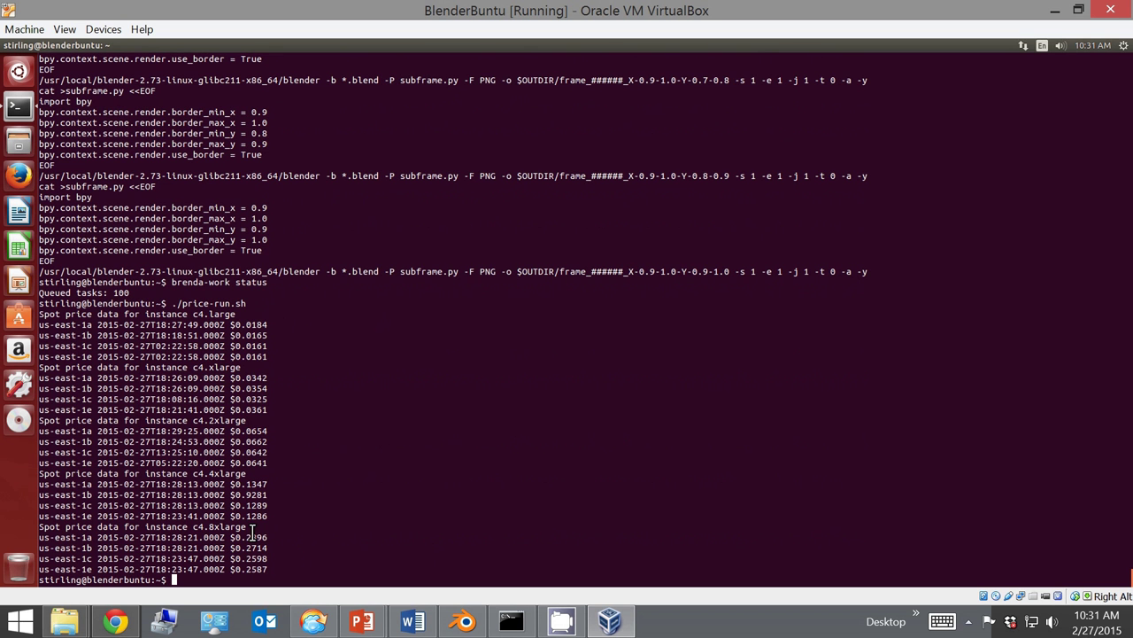
List the command history through entry 815 with history.
type("history")
key("Return")
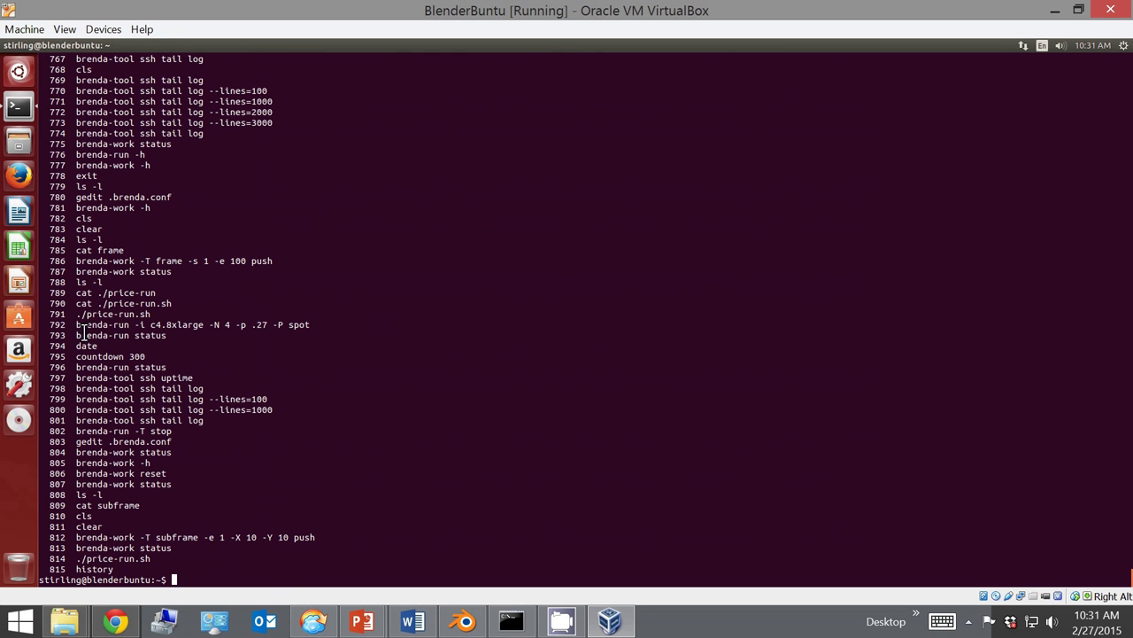
Rerun brenda-run -i c4.8xlarge -N 4 -p .27 -P spot from history, then start countdown 300.
left_click_drag(77, 325, 315, 329)
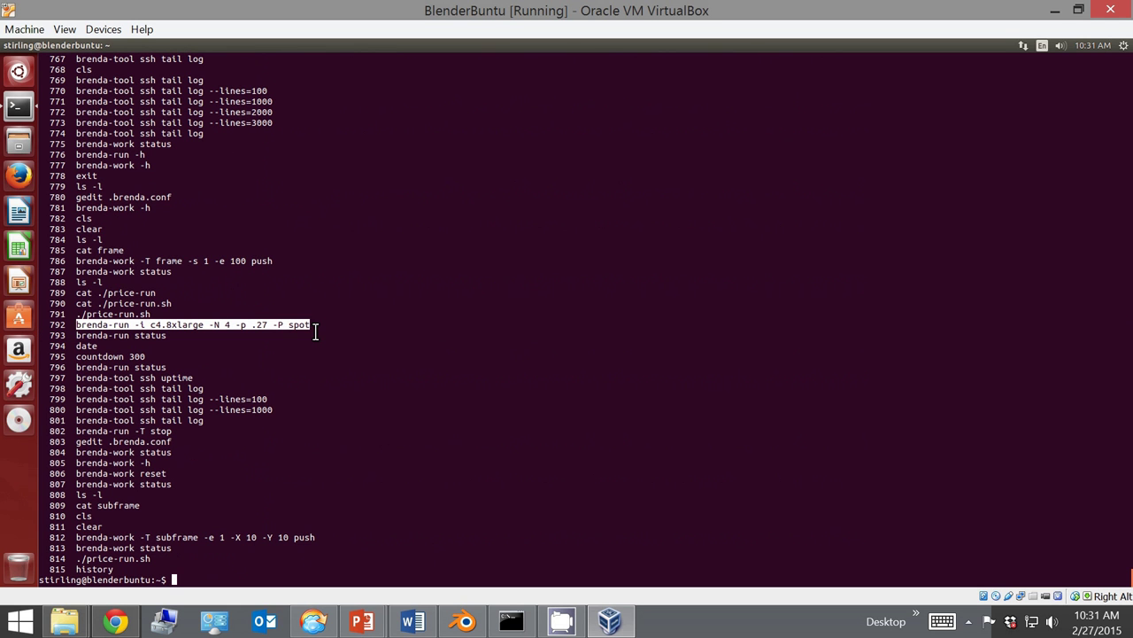
right_click(311, 325)
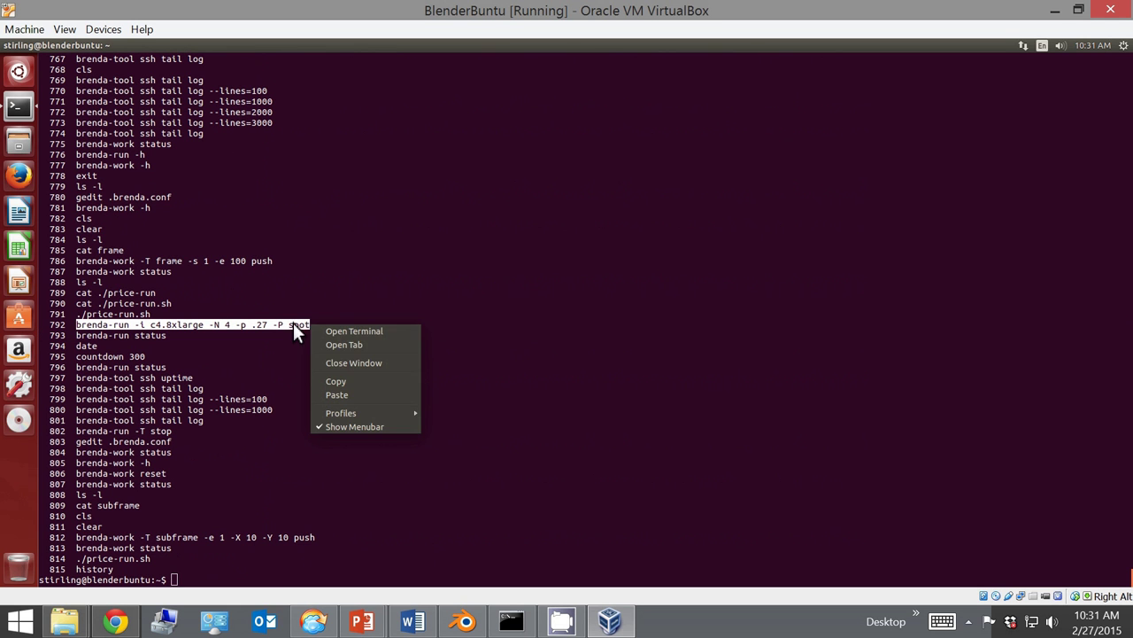
left_click(338, 380)
right_click(310, 404)
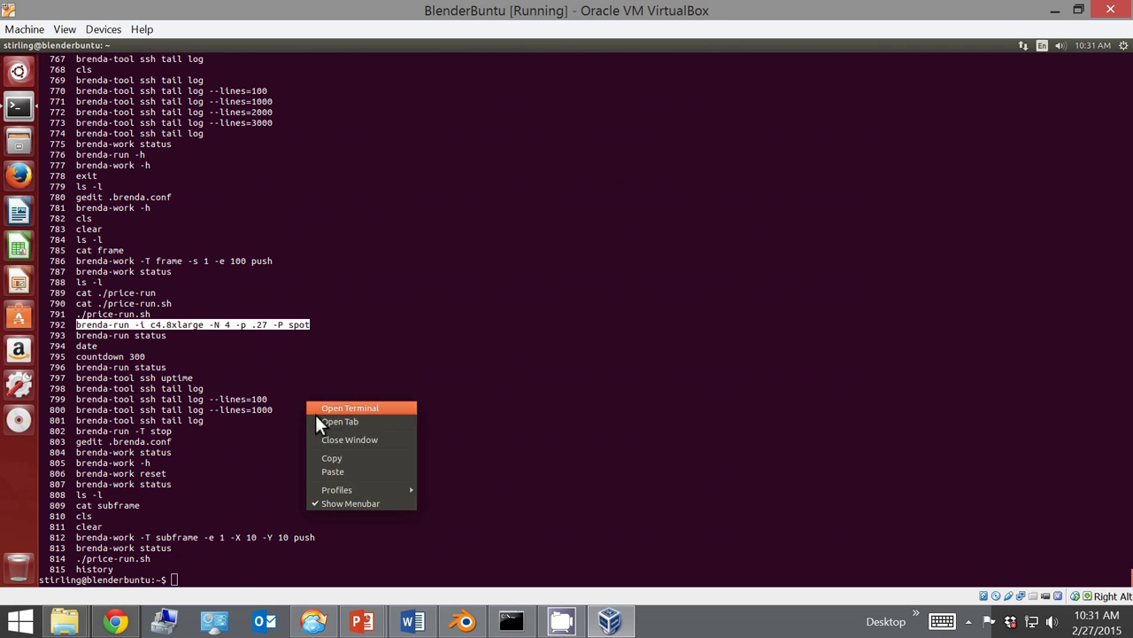
left_click(334, 472)
key("Left")
key("Left")
key("Left")
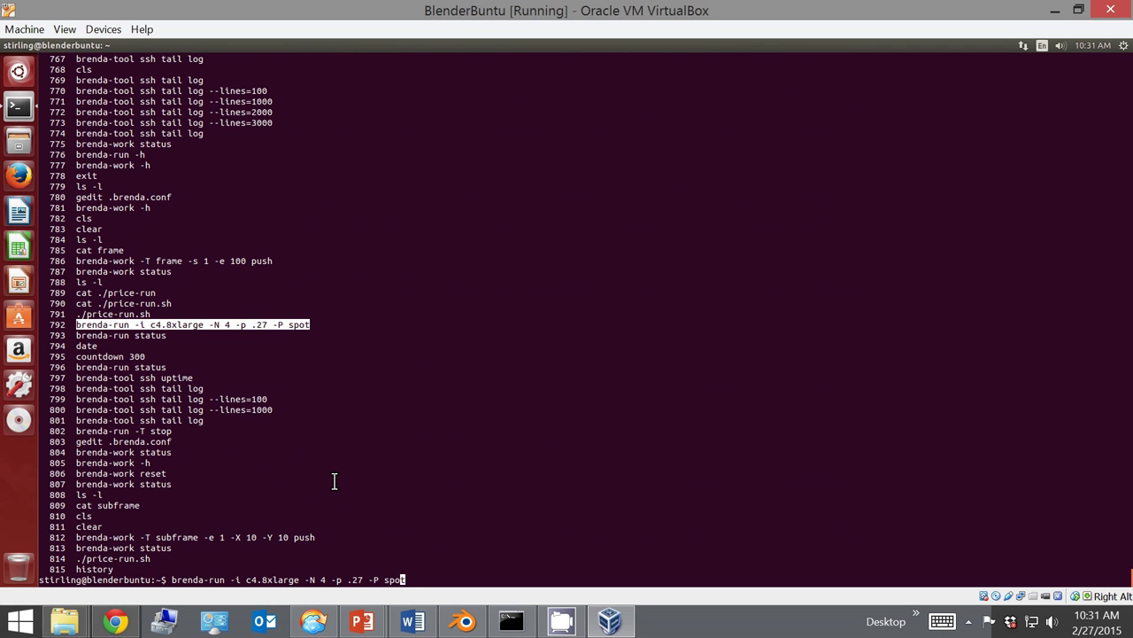
key("Left")
key("Left")
key("Left")
key("Left")
key("Left")
key("Left")
key("Left")
key("Left")
key("Left")
key("Left")
key("Left")
key("Left")
key("Left")
key("Left")
key("Right")
key("Right")
key("Right")
key("Right")
key("Right")
key("Right")
key("Right")
key("Right")
key("Right")
key("Return")
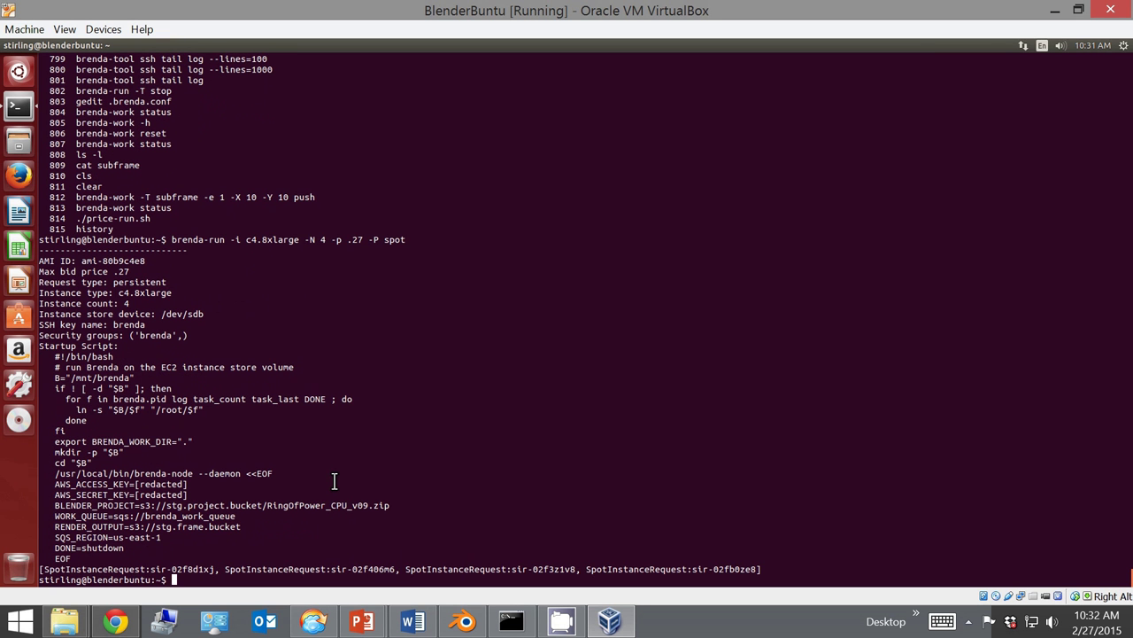
type("countdown 300")
key("Return")
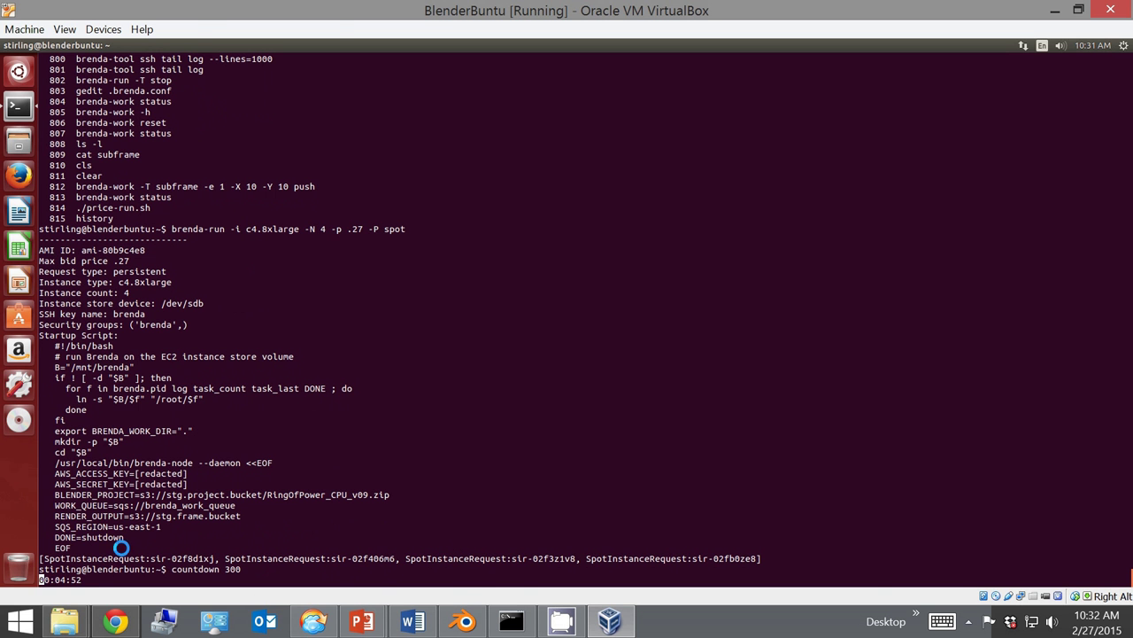
Close the 'Creating the one ring' tab in Chrome, leaving the ImageMagick page.
left_click(114, 620)
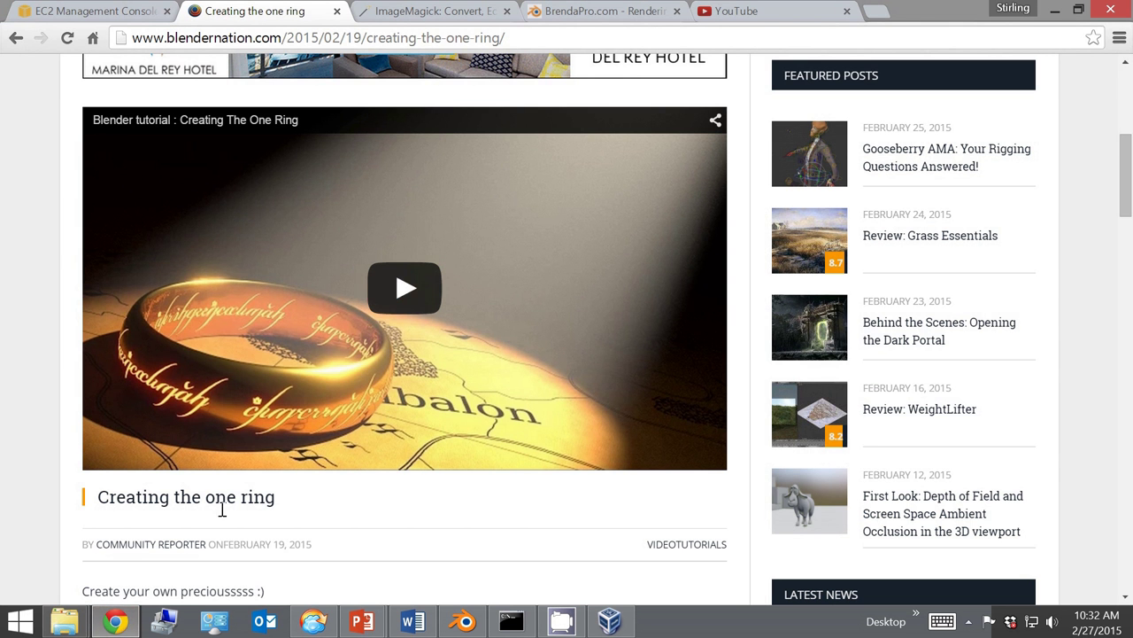
left_click(337, 12)
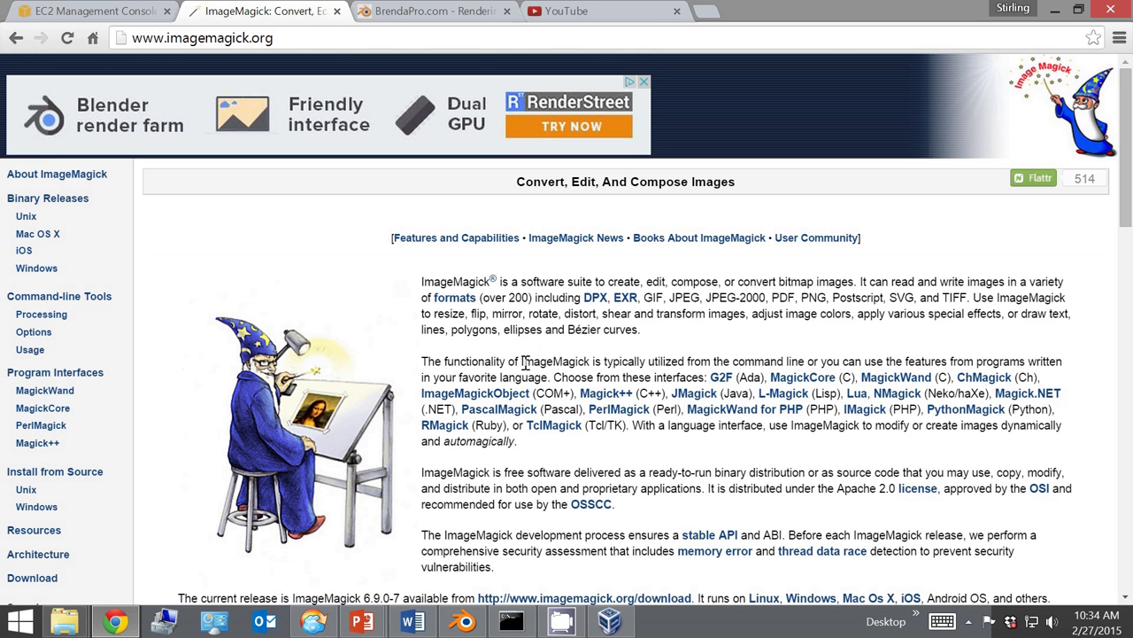
Bring the 2015-01-23 Meeting Video folder window to the front in File Explorer.
left_click(622, 628)
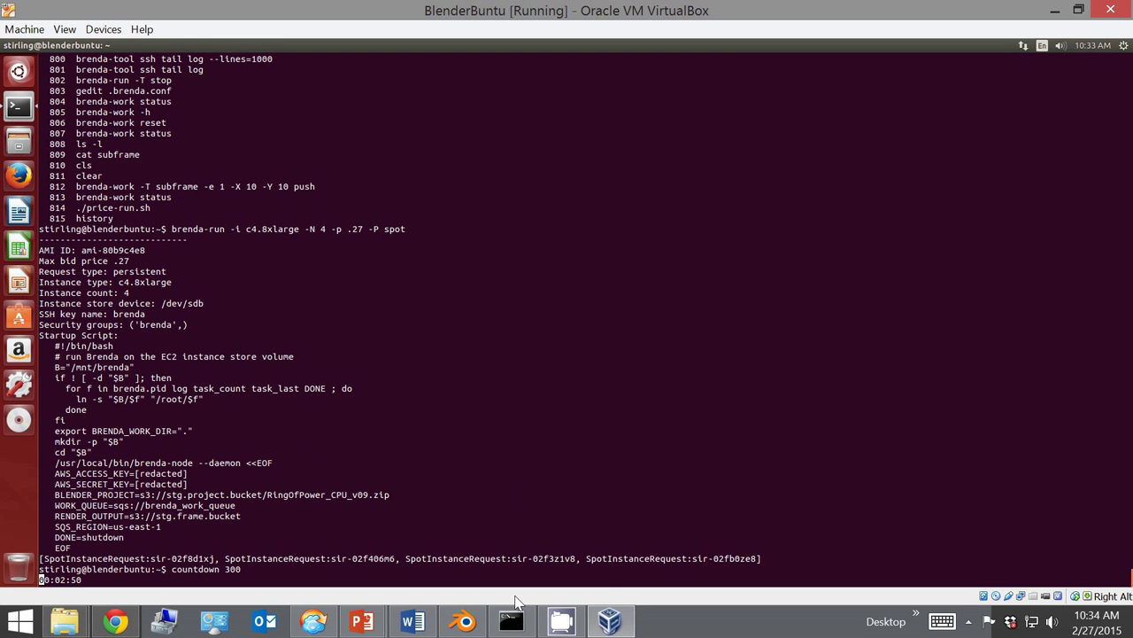
mouse_move(500, 629)
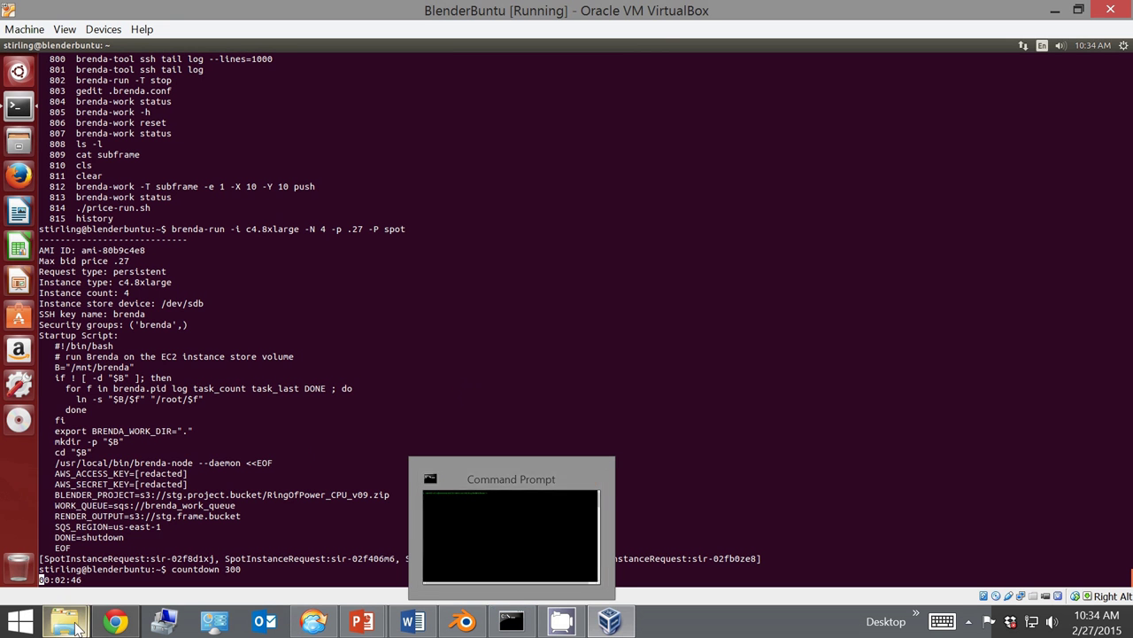
mouse_move(75, 627)
left_click(117, 538)
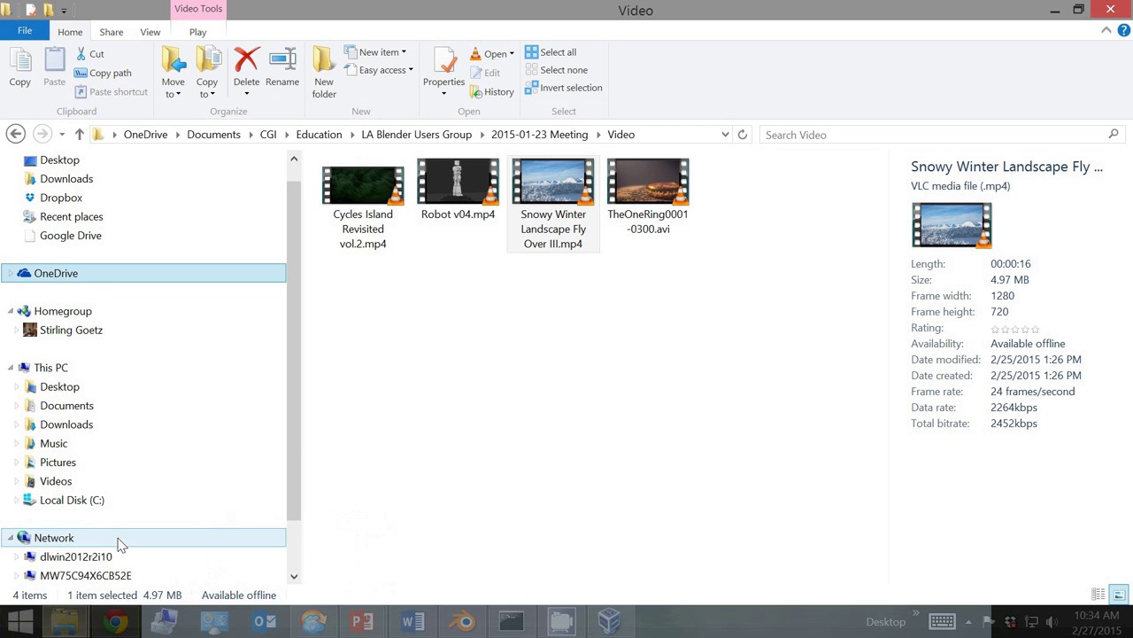
Play Snowy Winter Landscape Fly Over III.mp4 in VLC, then select Robot v04.mp4.
double_click(558, 176)
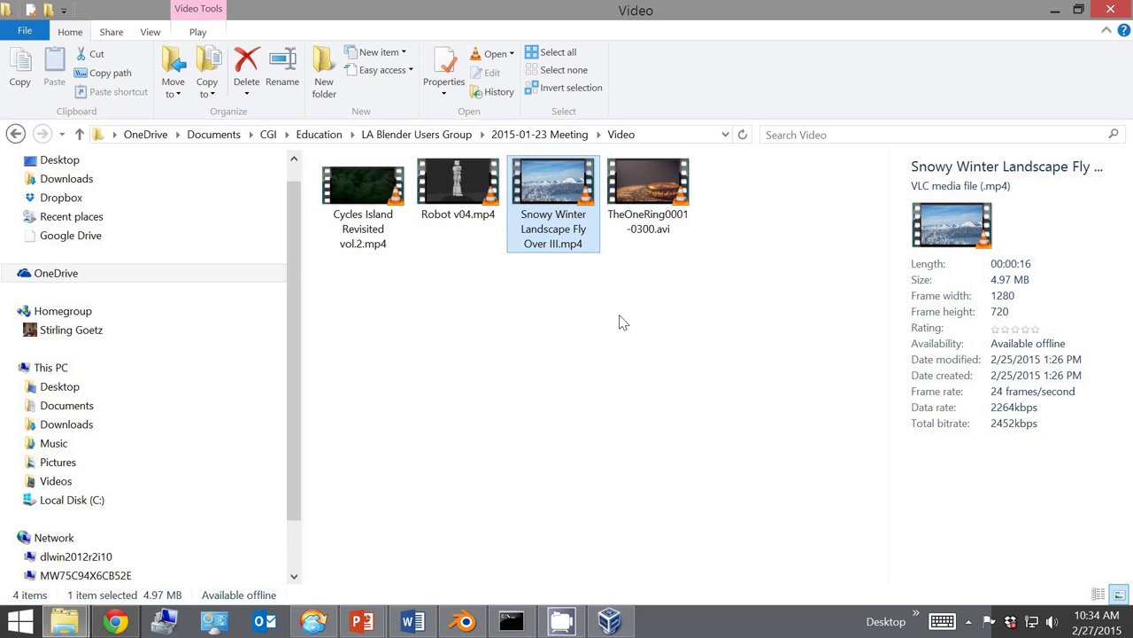
left_click(448, 182)
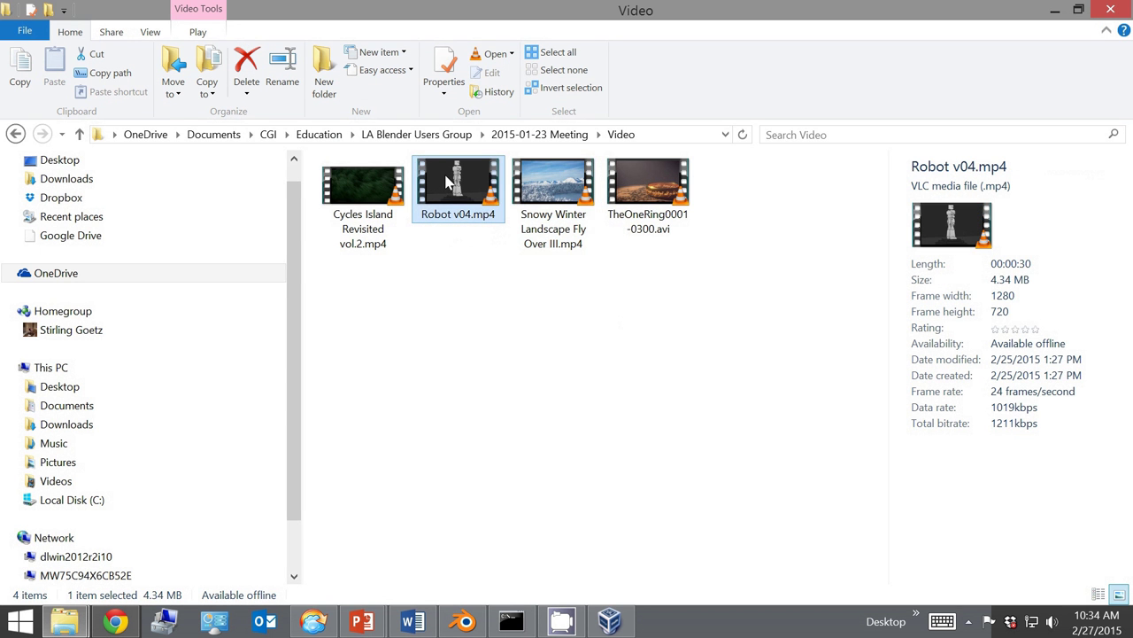
Play Robot v04.mp4 and compare its details with the Snowy Winter clip's details.
double_click(446, 182)
left_click(529, 186)
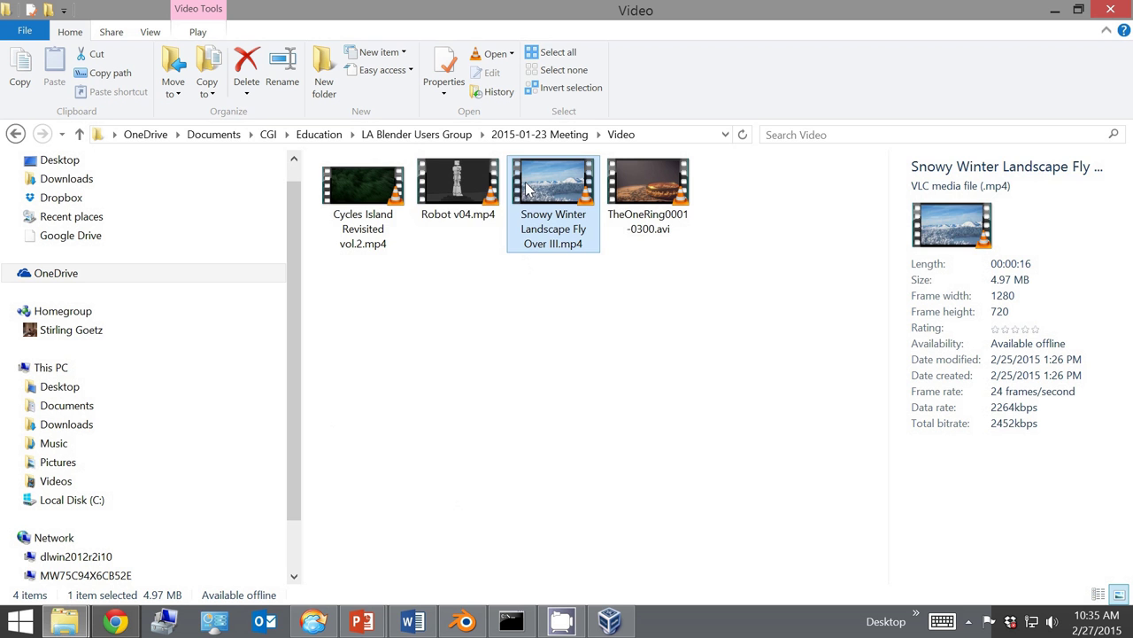
left_click(485, 186)
left_click(518, 182)
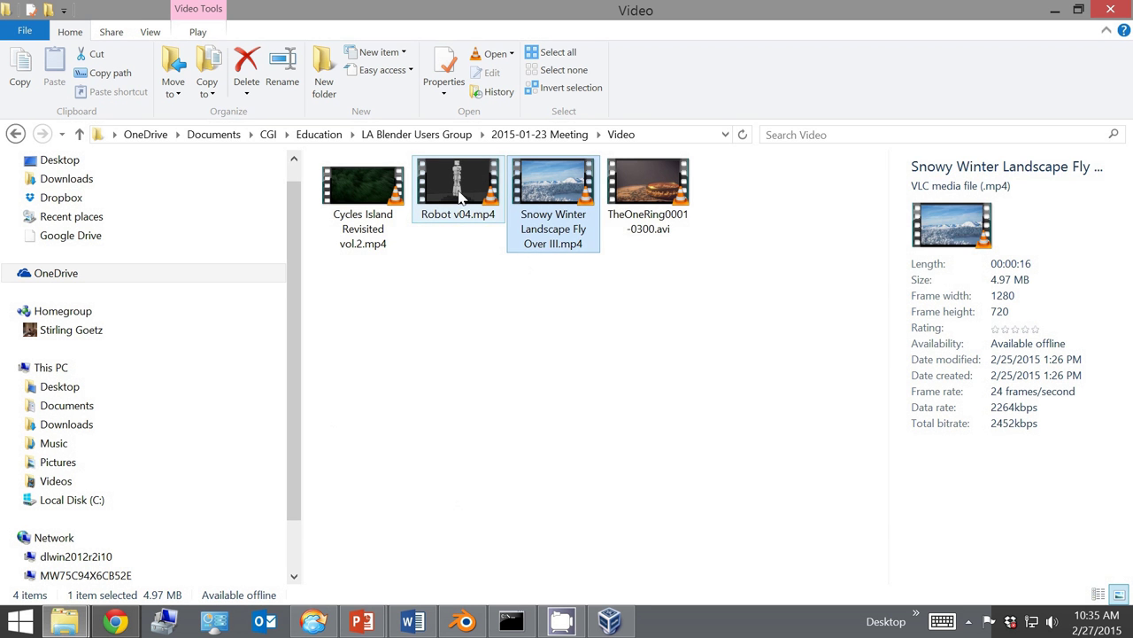
left_click(459, 200)
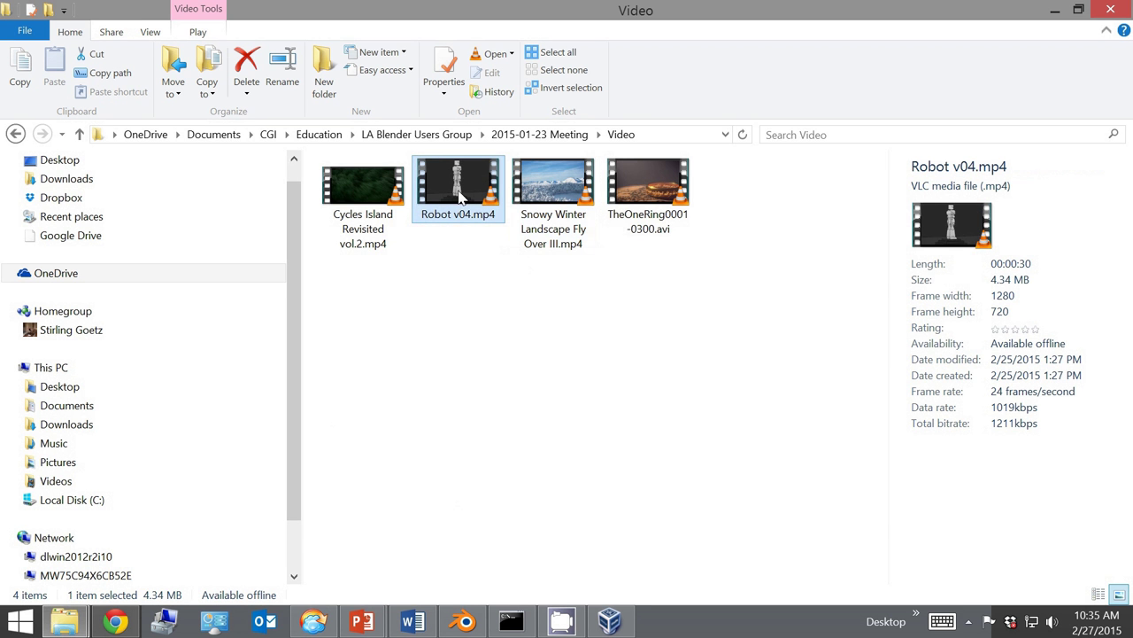
left_click(542, 183)
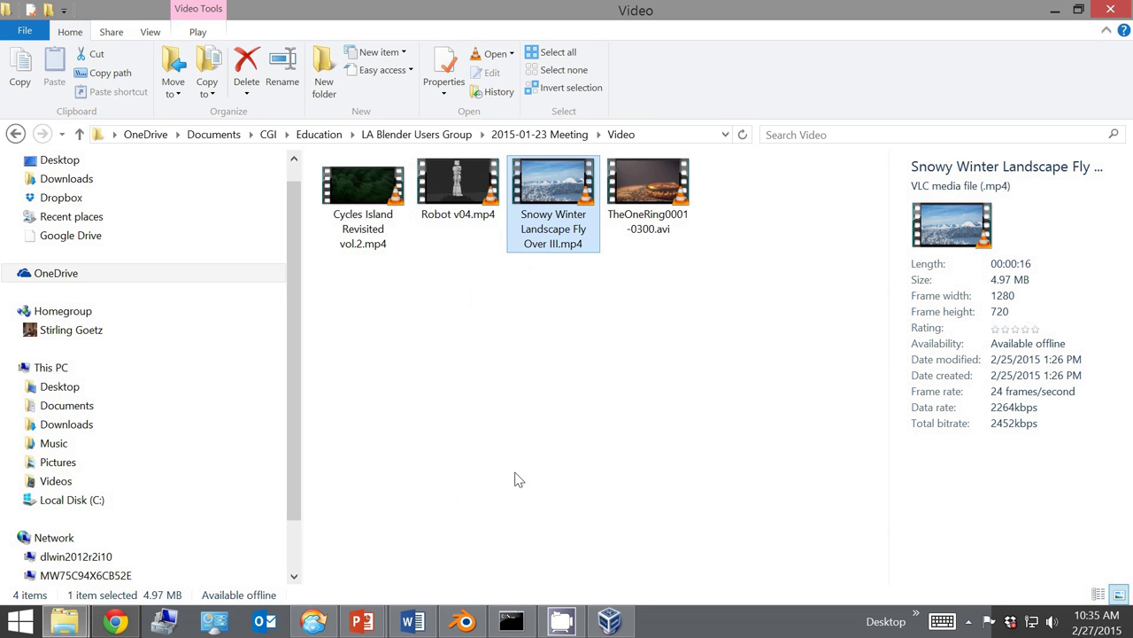
left_click(609, 622)
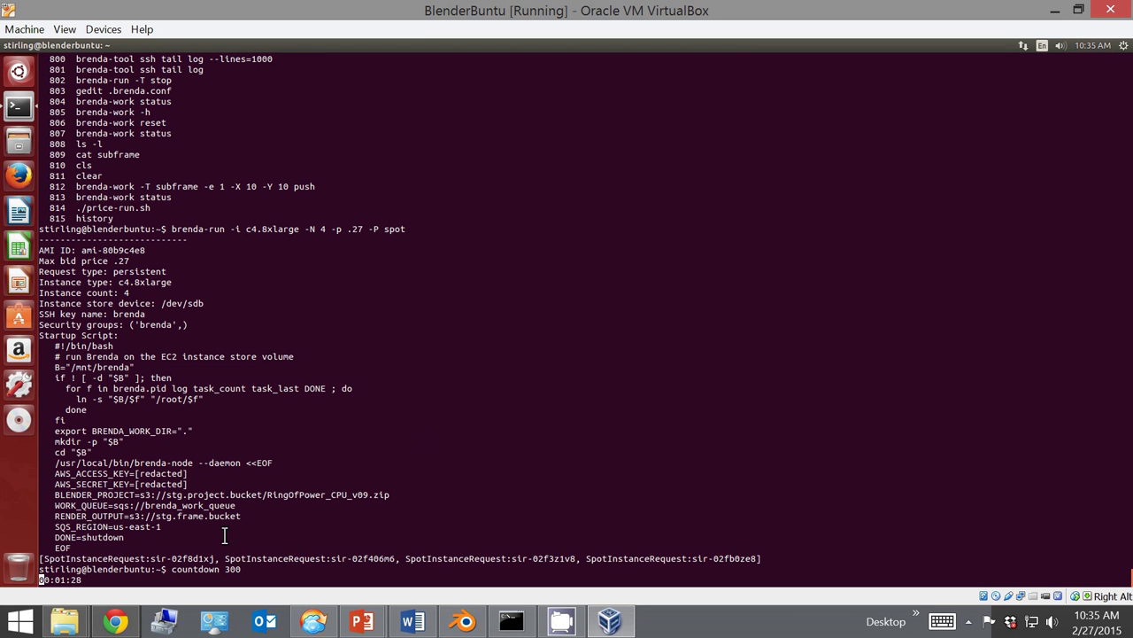
left_click(115, 622)
Review the Spot Requests, then the enlarged Instances list of four running c4.8xlarge nodes.
left_click(112, 11)
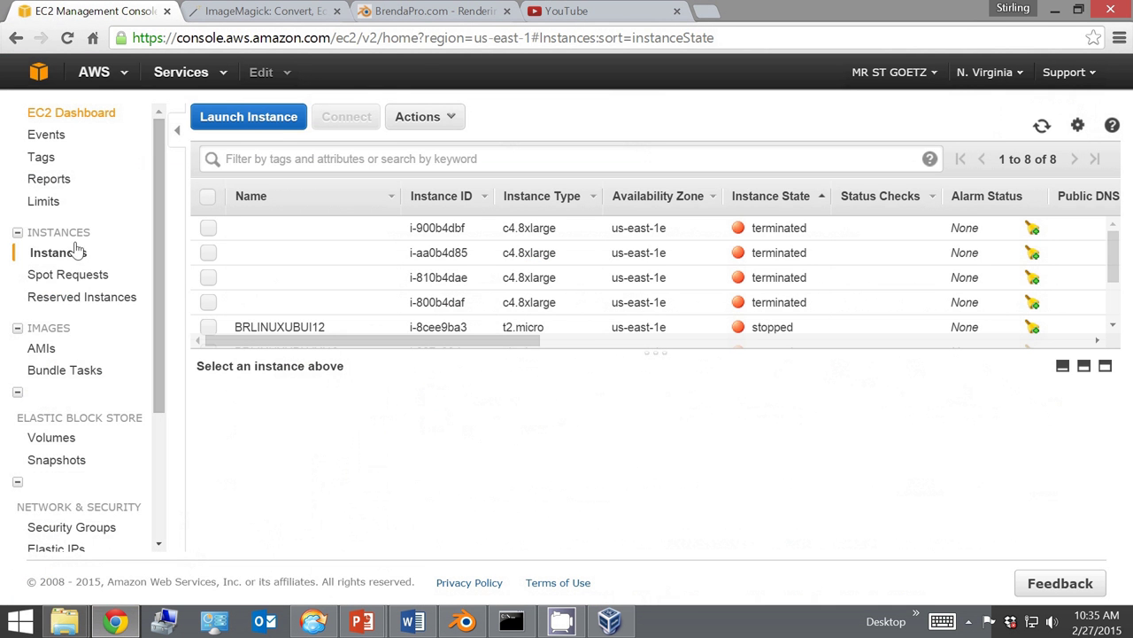
left_click(70, 274)
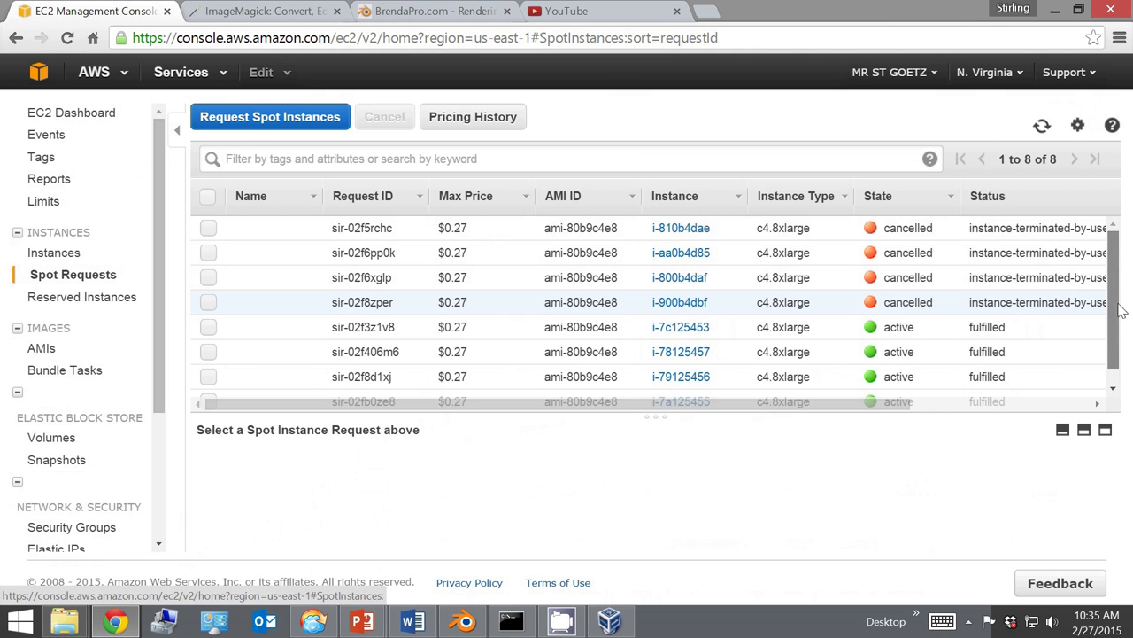
scroll(1120, 308, "down", 1)
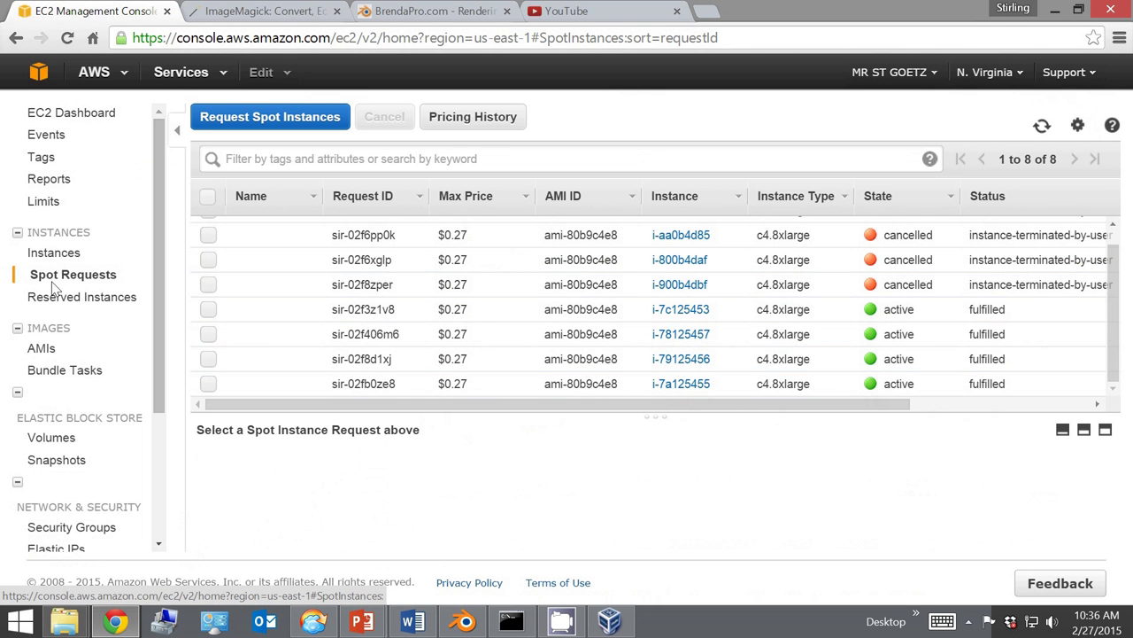
left_click(51, 254)
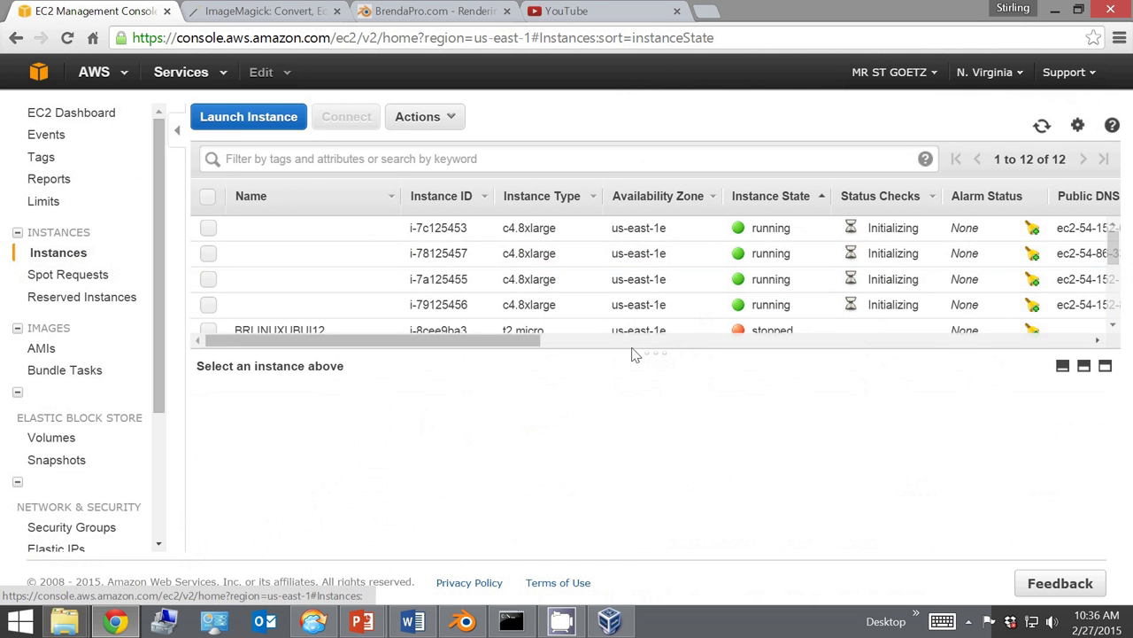
left_click_drag(630, 352, 643, 546)
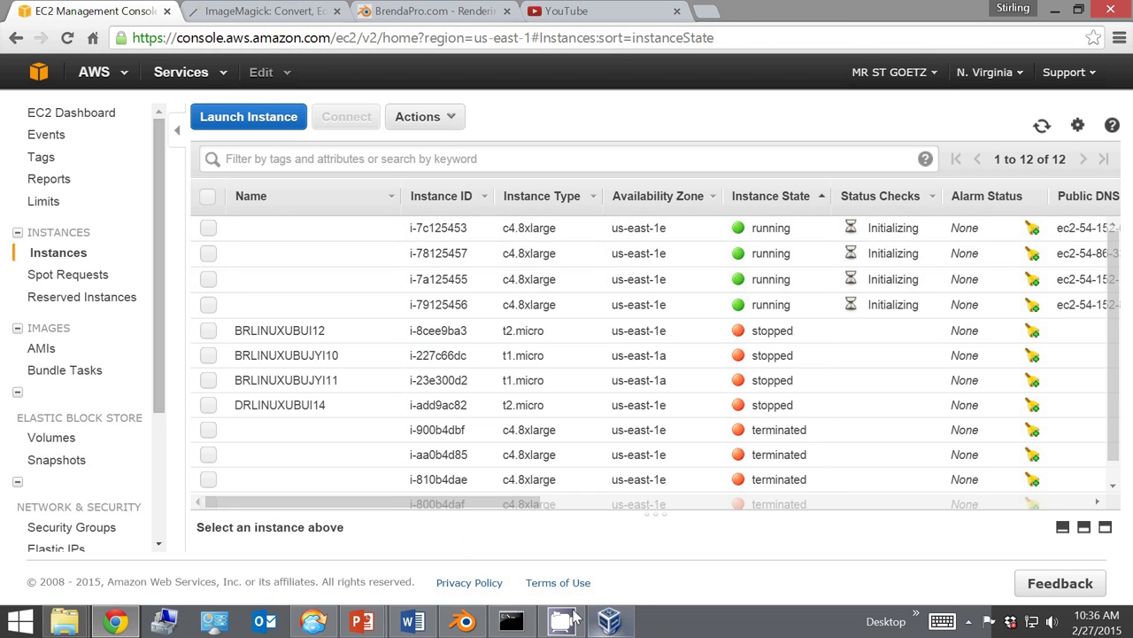
left_click(611, 620)
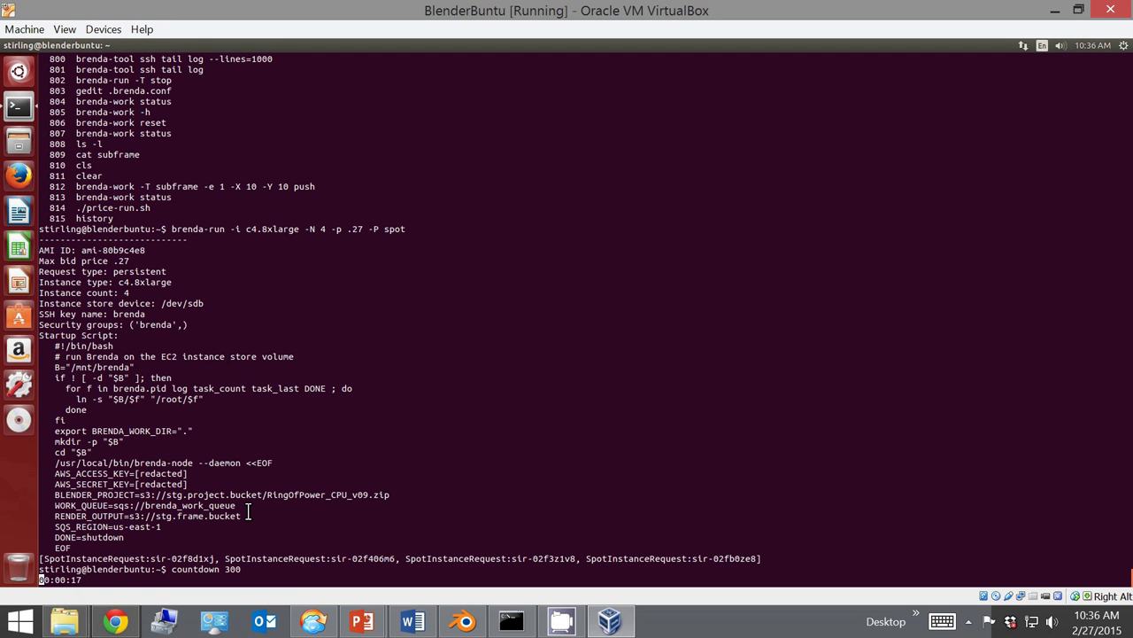
Stop the countdown and check all render instances with 'brenda-tool ssh uptime'.
key("ctrl+c")
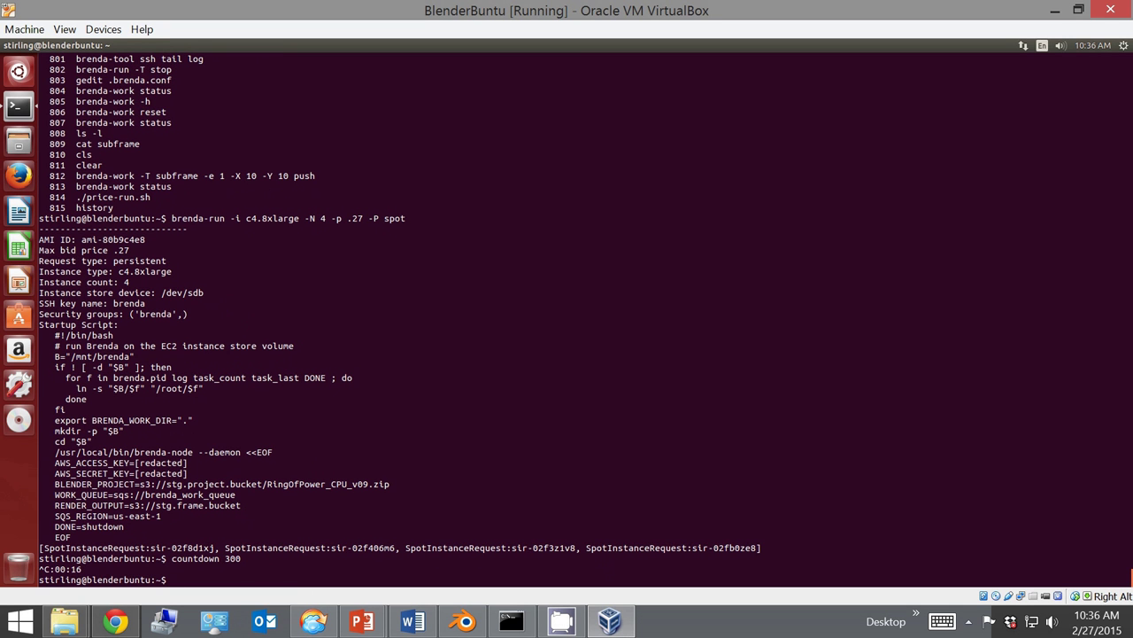
type("brenda-tool ssh uptime")
key("Return")
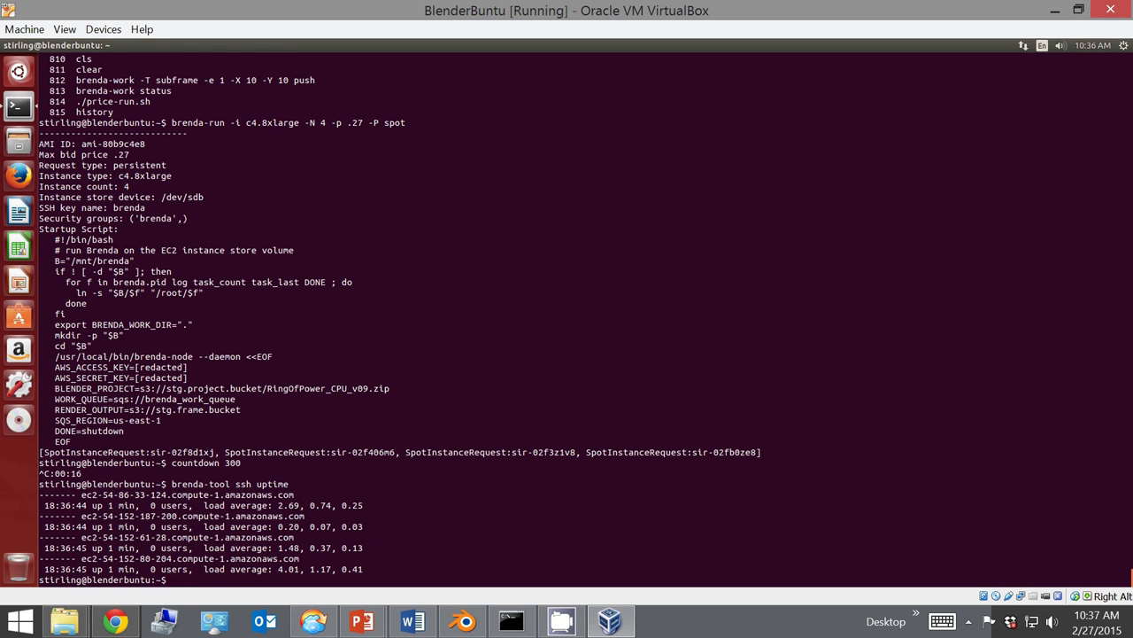
Run 'brenda-tool ssh tail log' several times to check each instance's tile progress.
key("Up")
key("BackSpace")
key("BackSpace")
key("BackSpace")
key("BackSpace")
key("BackSpace")
key("BackSpace")
type("tail log")
key("Return")
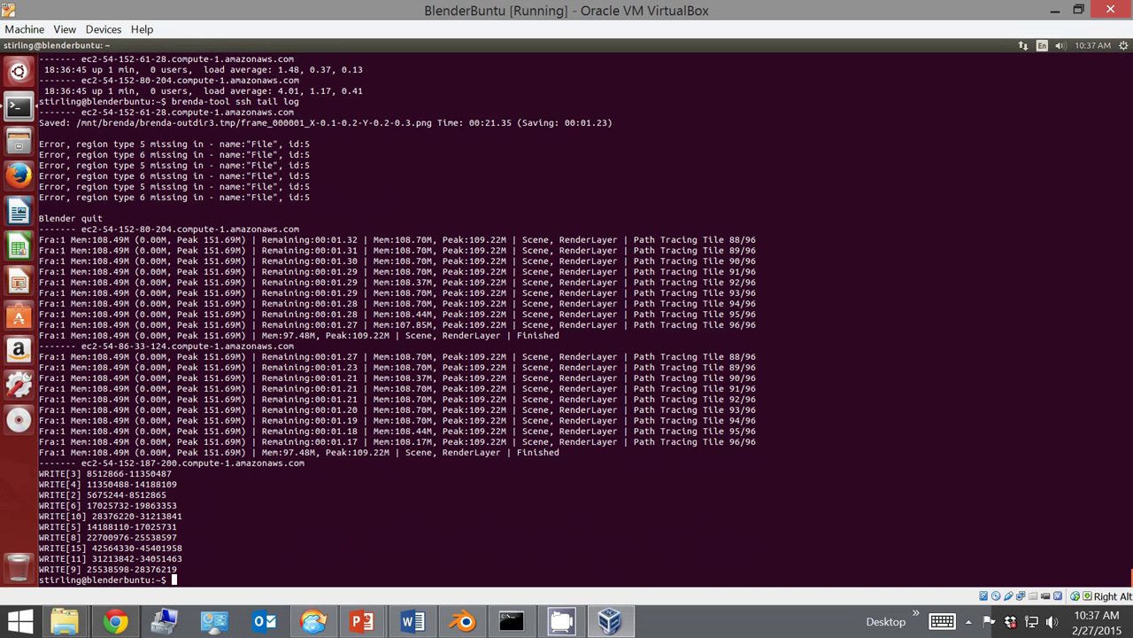
key("Up")
key("Return")
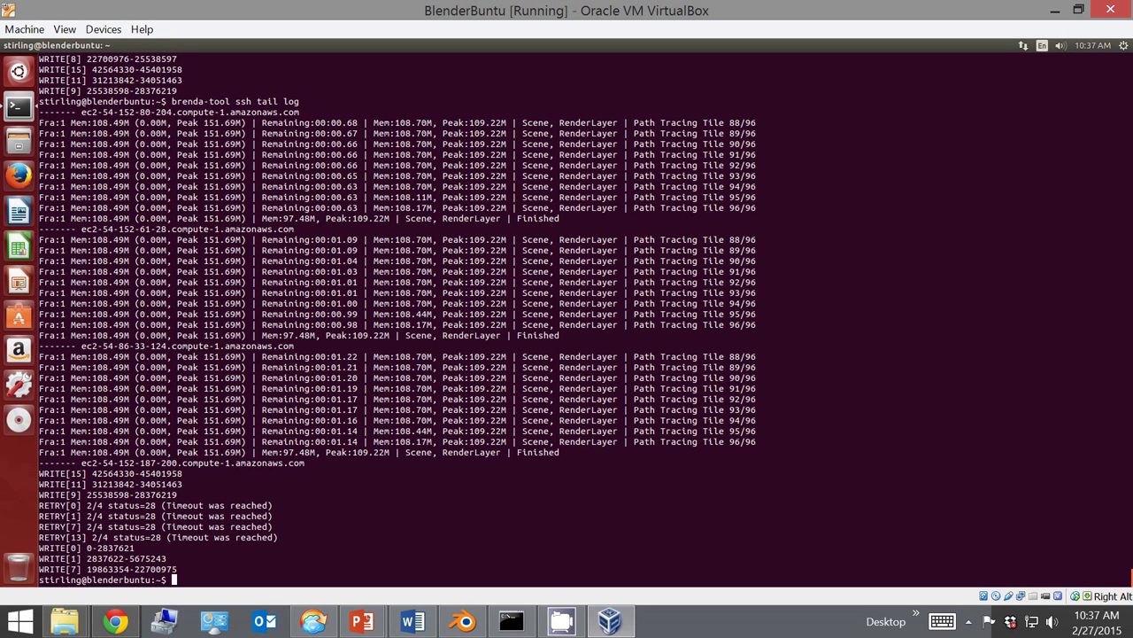
key("Up")
key("Return")
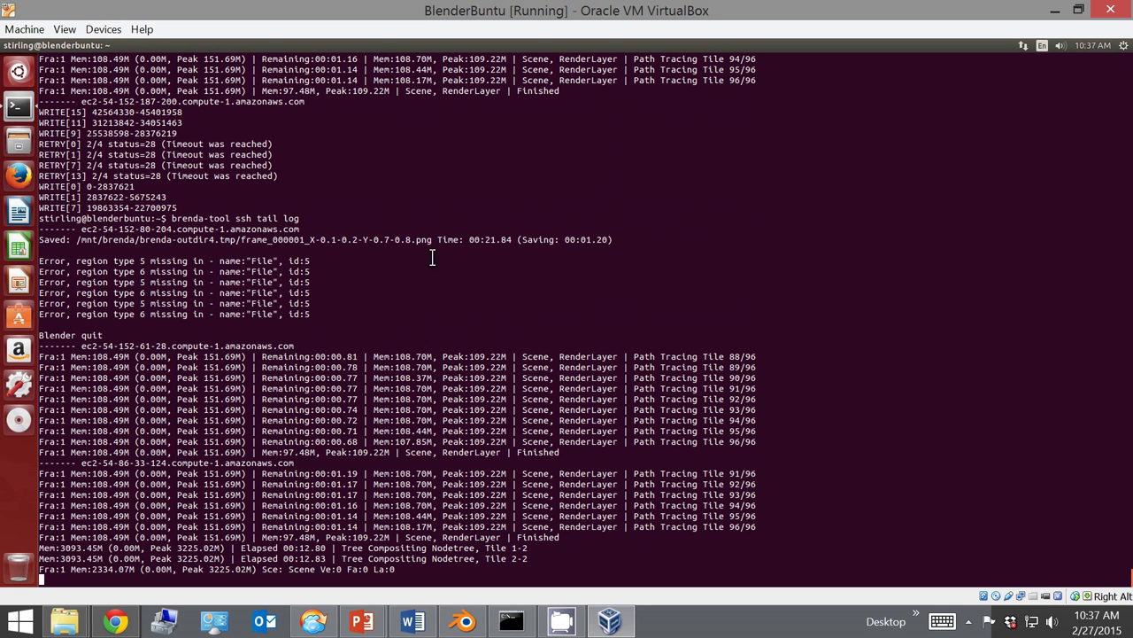
Stop the hung log tail and rerun it, showing two nodes at 96/96, one at 80/96.
key("Up")
key("Return")
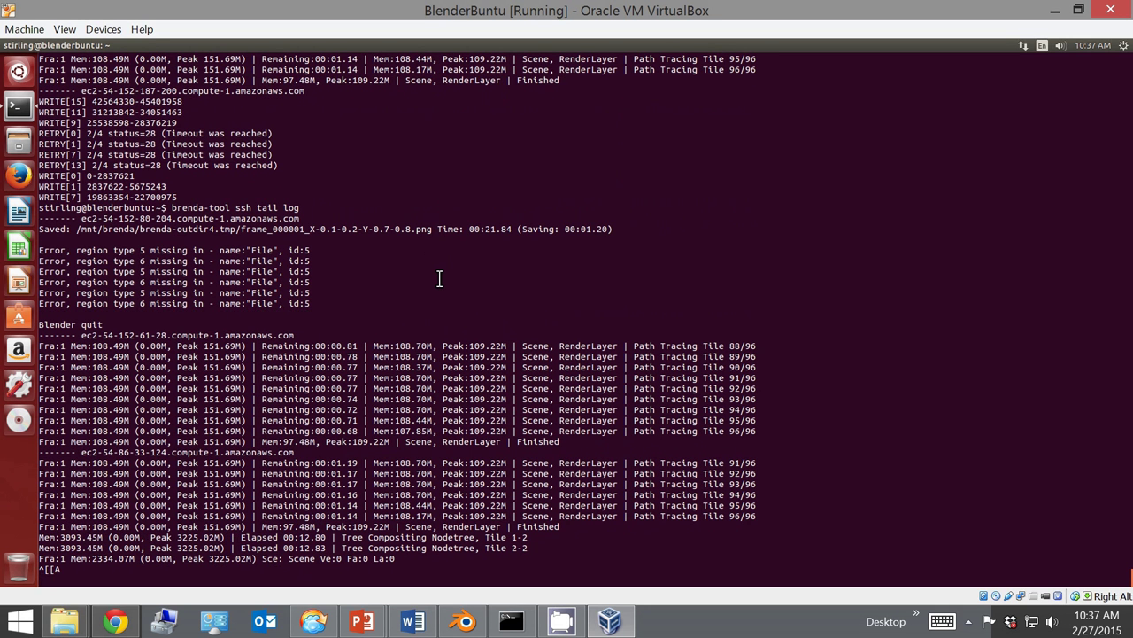
key("ctrl+c")
key("Up")
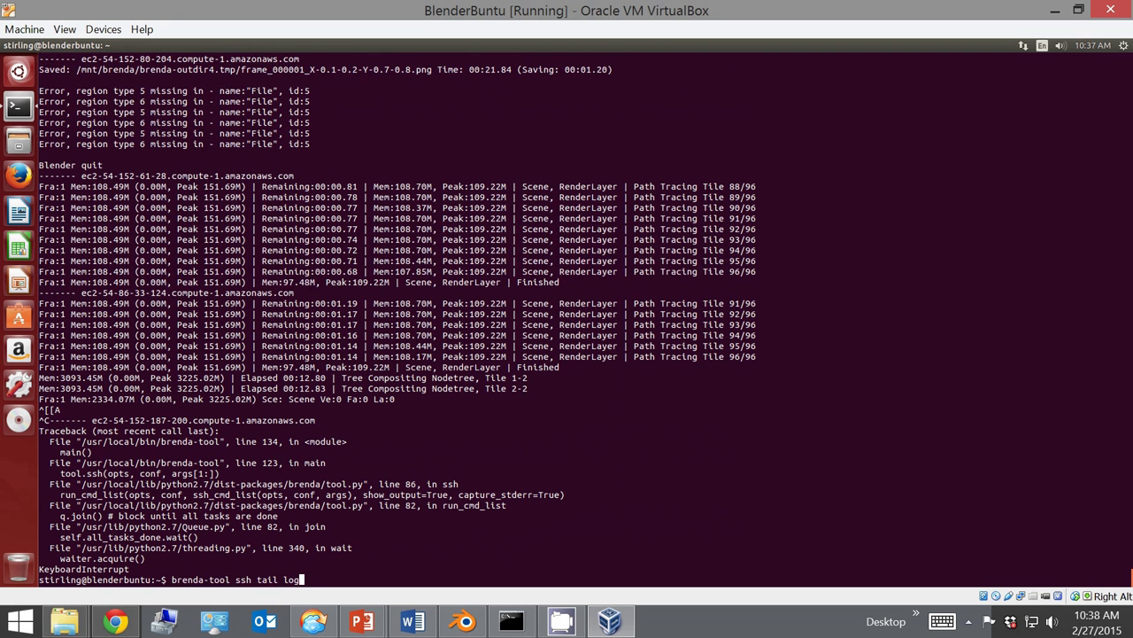
key("Return")
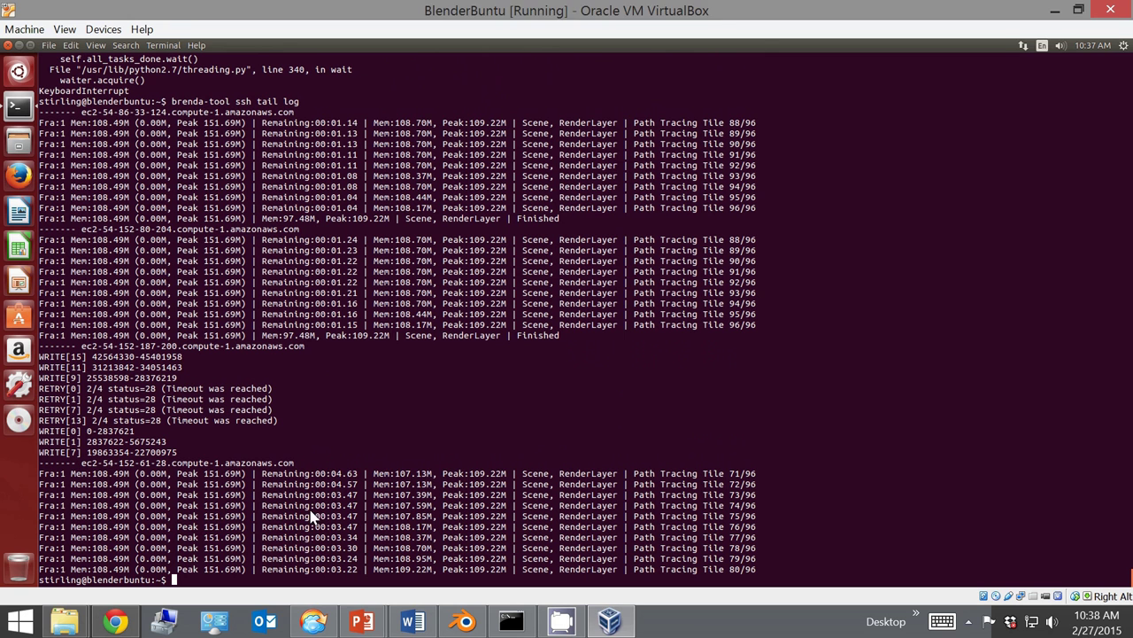
Open stg.frame.bucket in CloudBerry Explorer and refresh its listing.
left_click(330, 624)
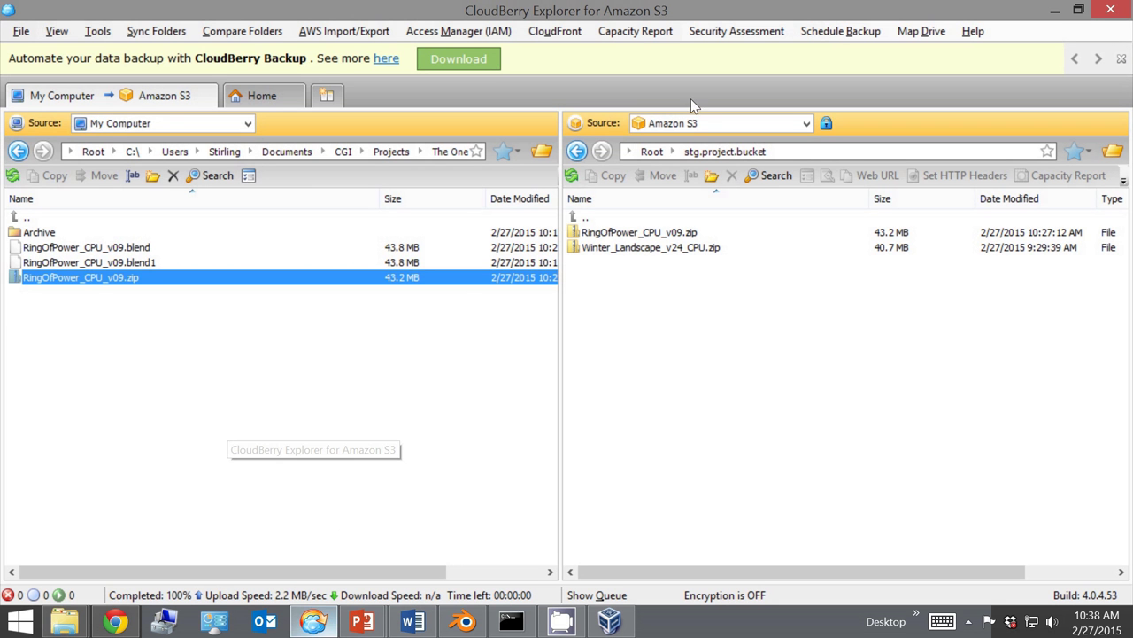
double_click(605, 218)
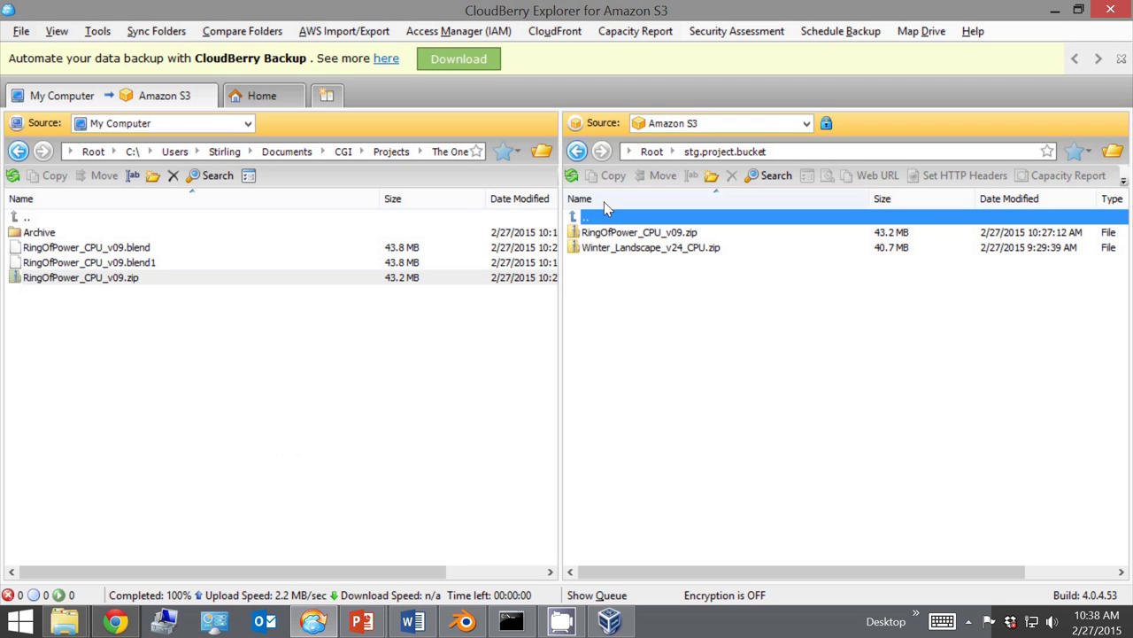
double_click(606, 216)
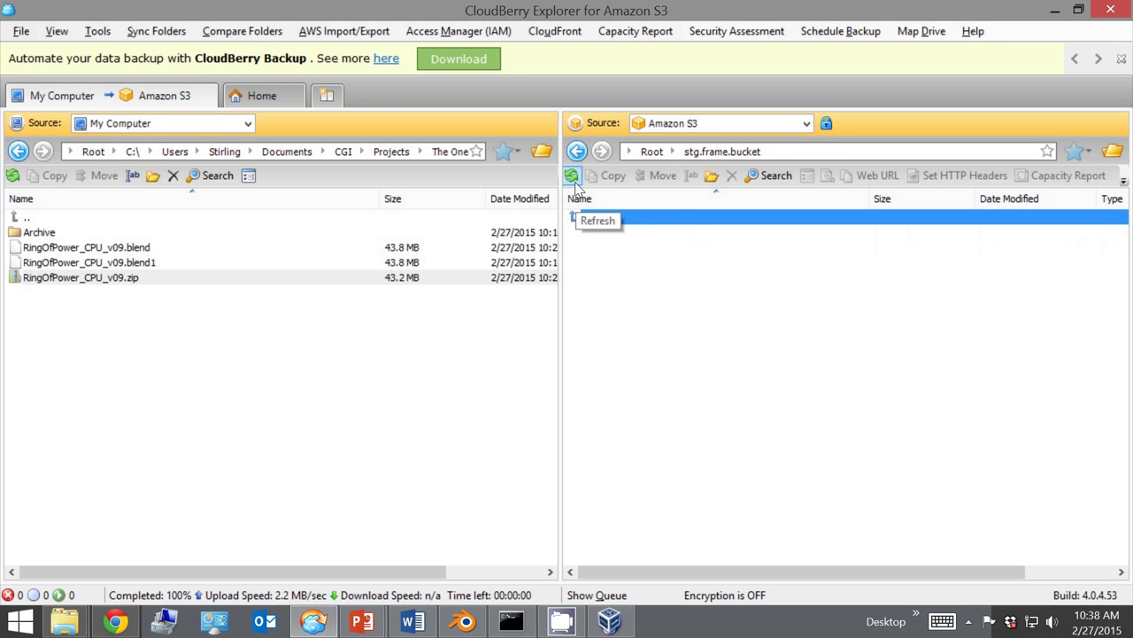
left_click(573, 181)
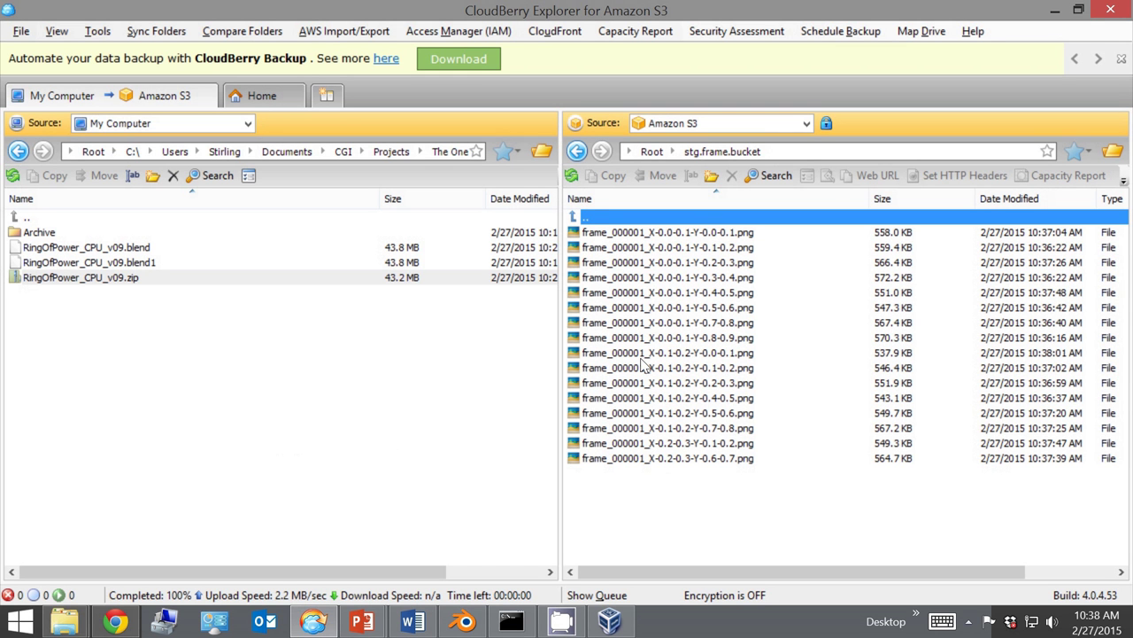
Navigate the local pane to the Renders > Render7 folder.
double_click(29, 219)
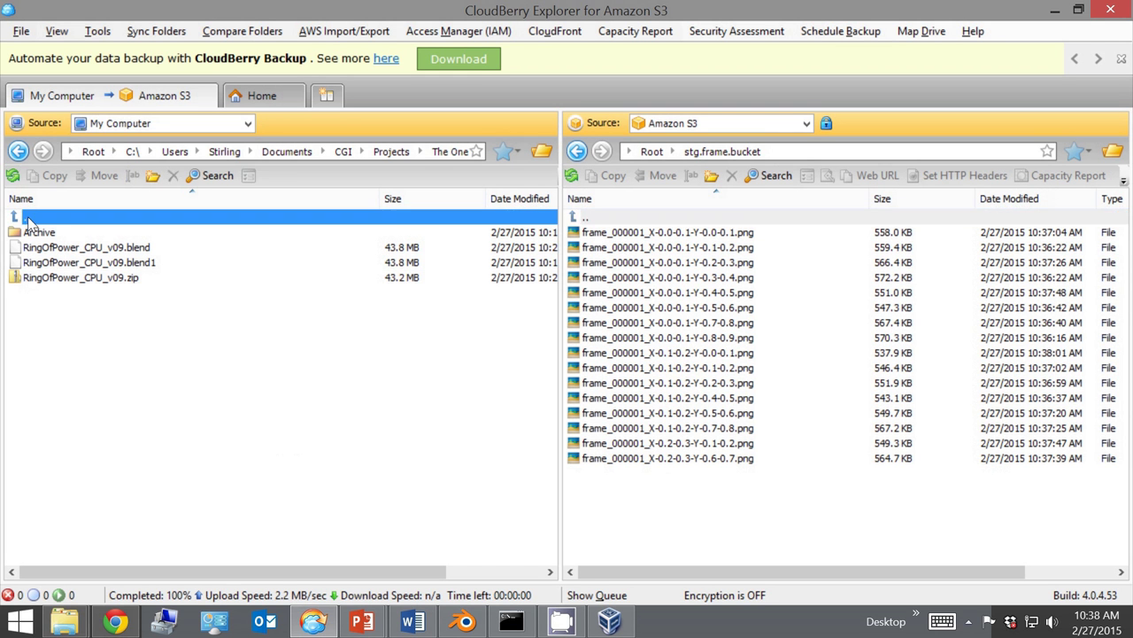
key("Down")
key("Down")
key("Down")
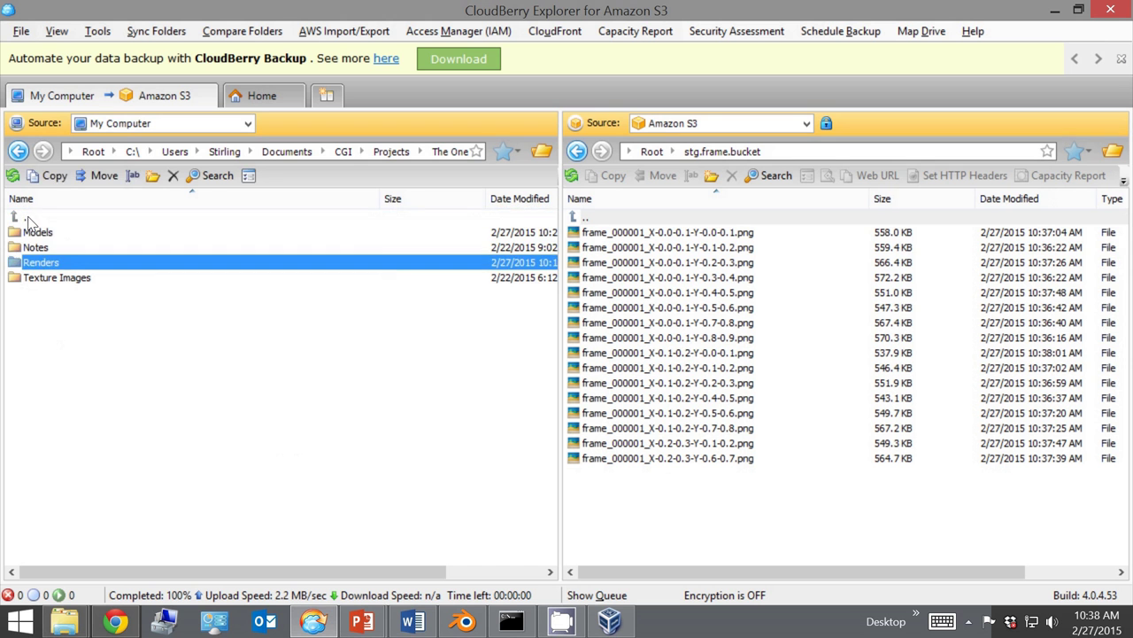
key("Return")
key("Down")
key("Down")
key("Down")
key("Down")
key("Down")
key("Down")
key("Down")
key("Down")
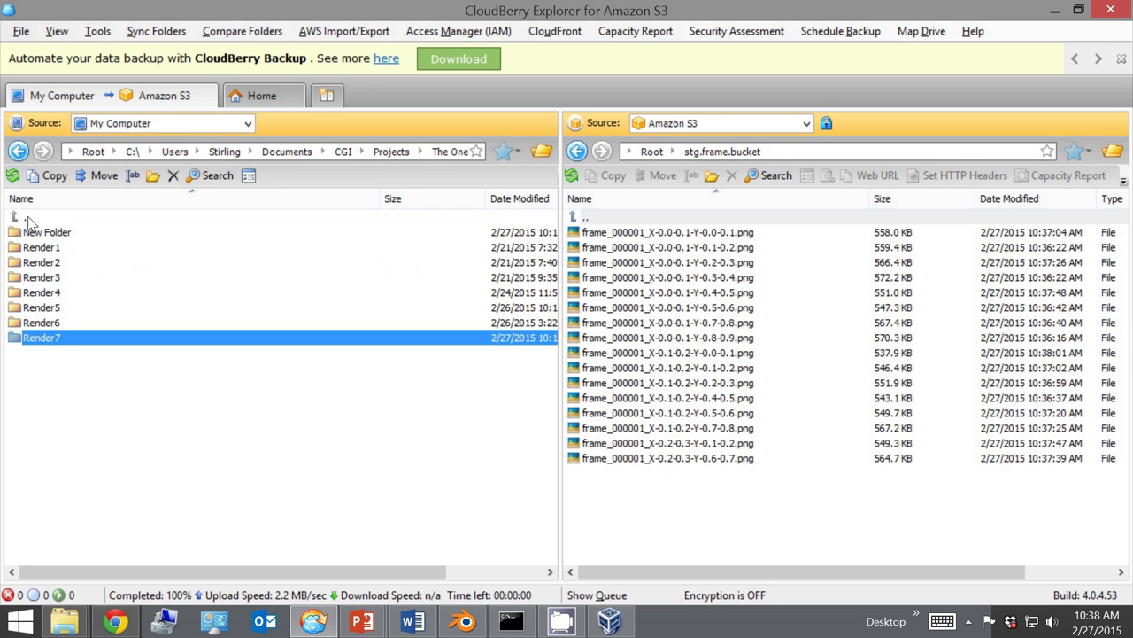
key("Return")
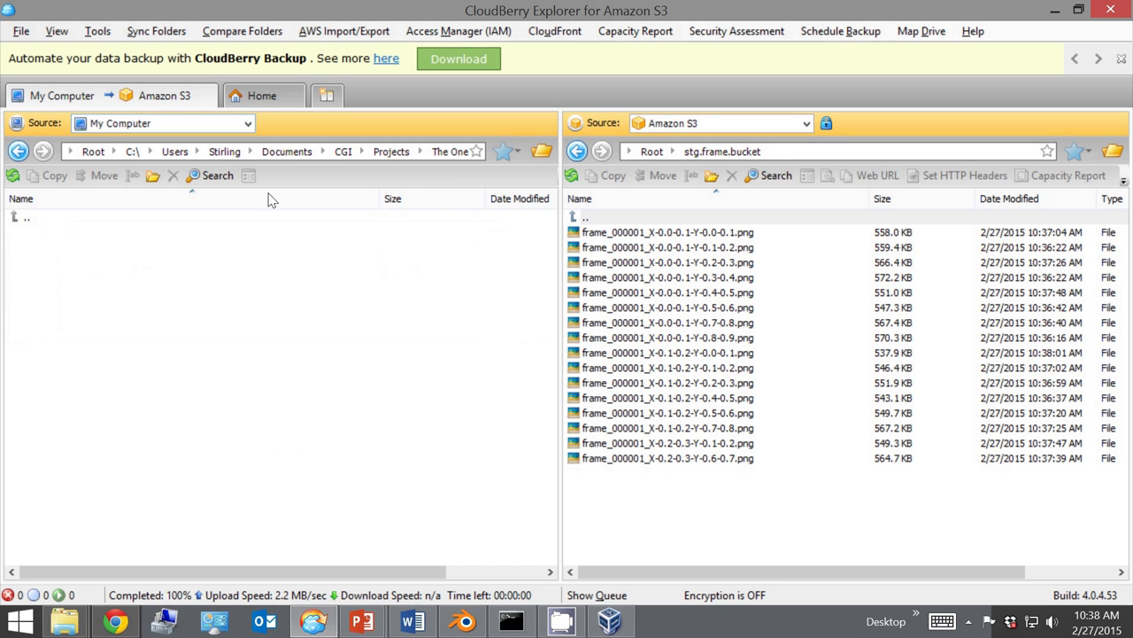
Copy all 16 tile files from the bucket into local Render7, confirming the copy.
left_click(595, 233)
key("ctrl+a")
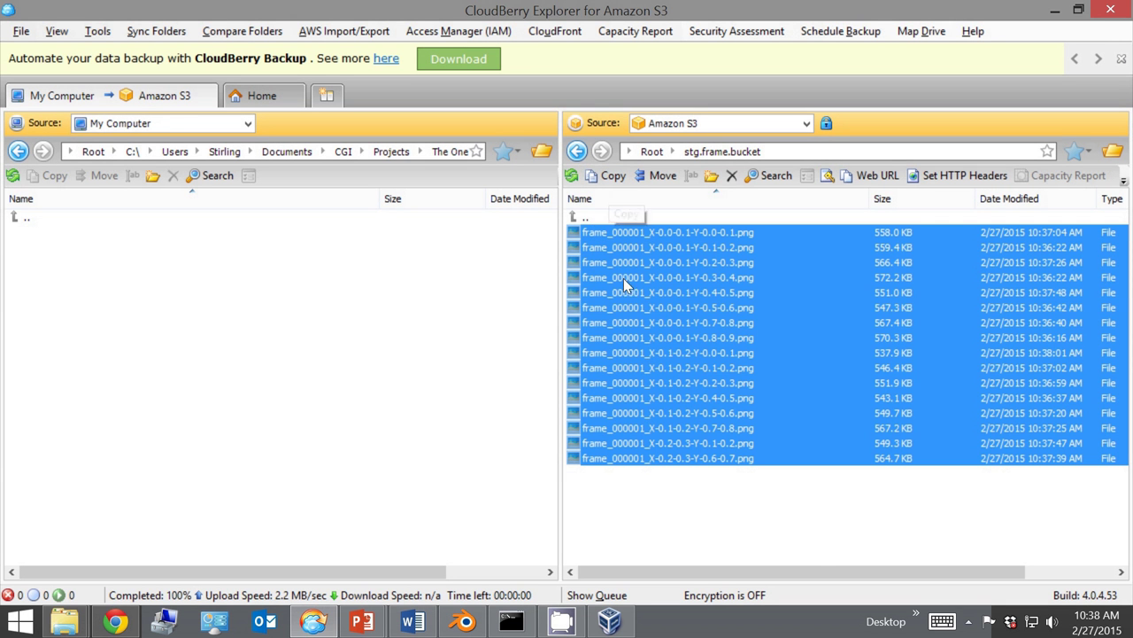
left_click_drag(624, 278, 429, 311)
left_click(590, 342)
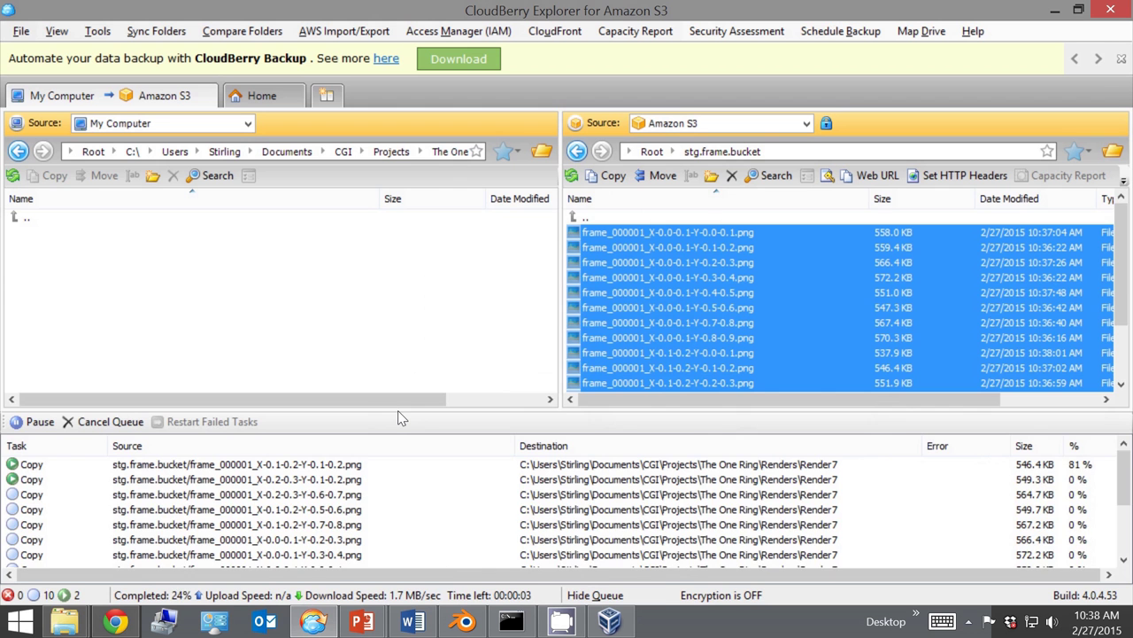
left_click(510, 620)
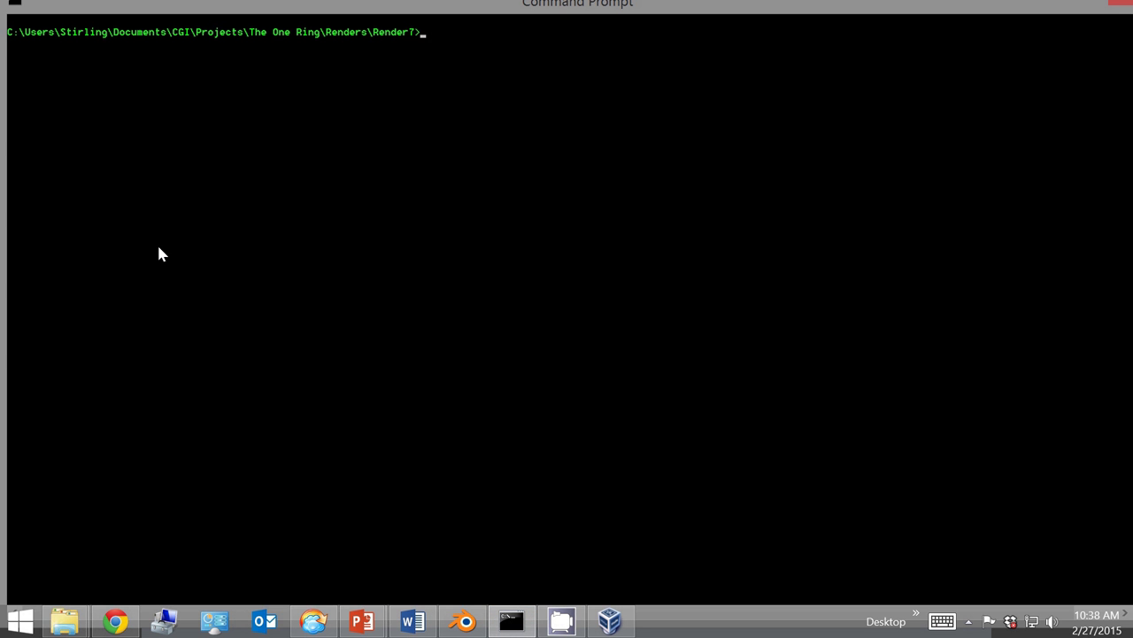
List Render7's 16 tile PNGs with dir, then preview the first 3840×2160 tile and close it.
type("dir")
key("Return")
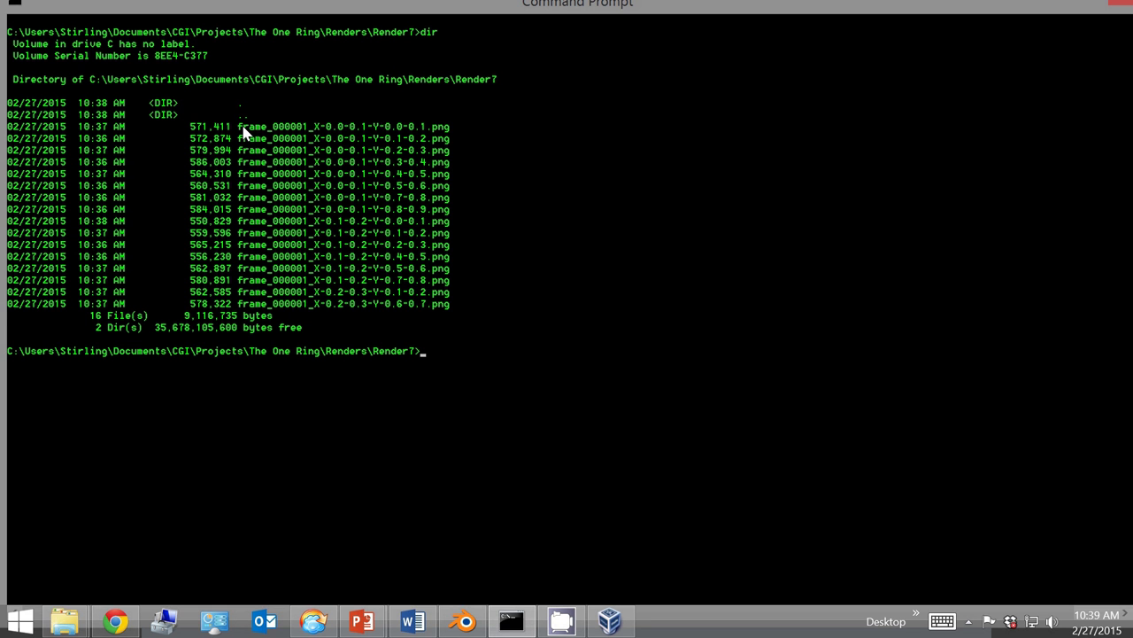
left_click_drag(243, 131, 453, 131)
key("Return")
right_click(450, 156)
key("Return")
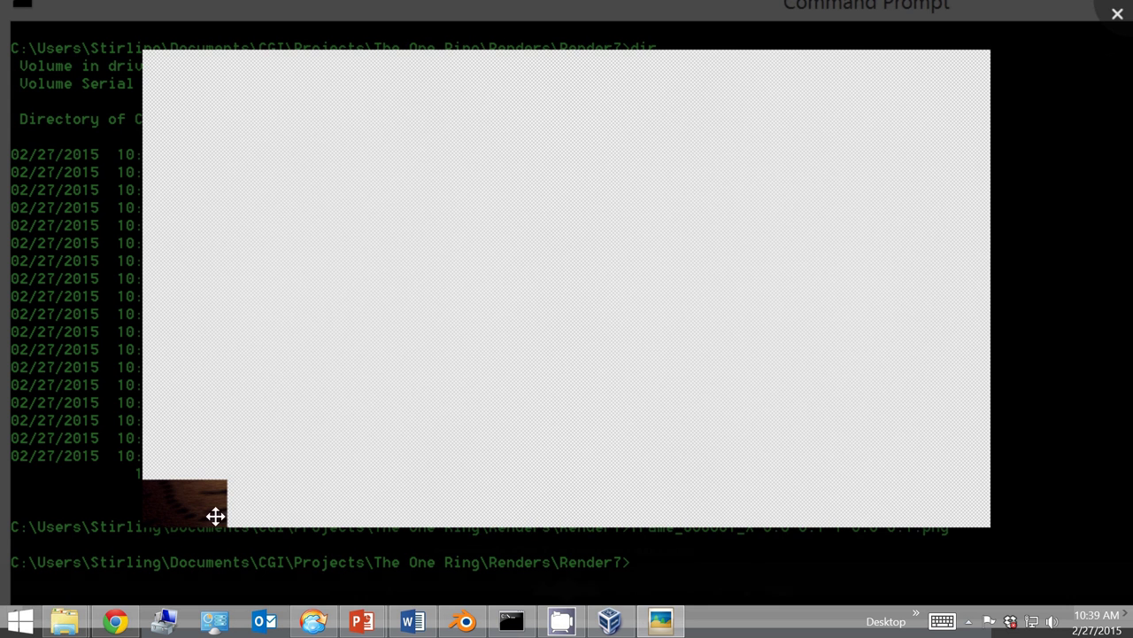
scroll(312, 356, "down", 2)
key("Escape")
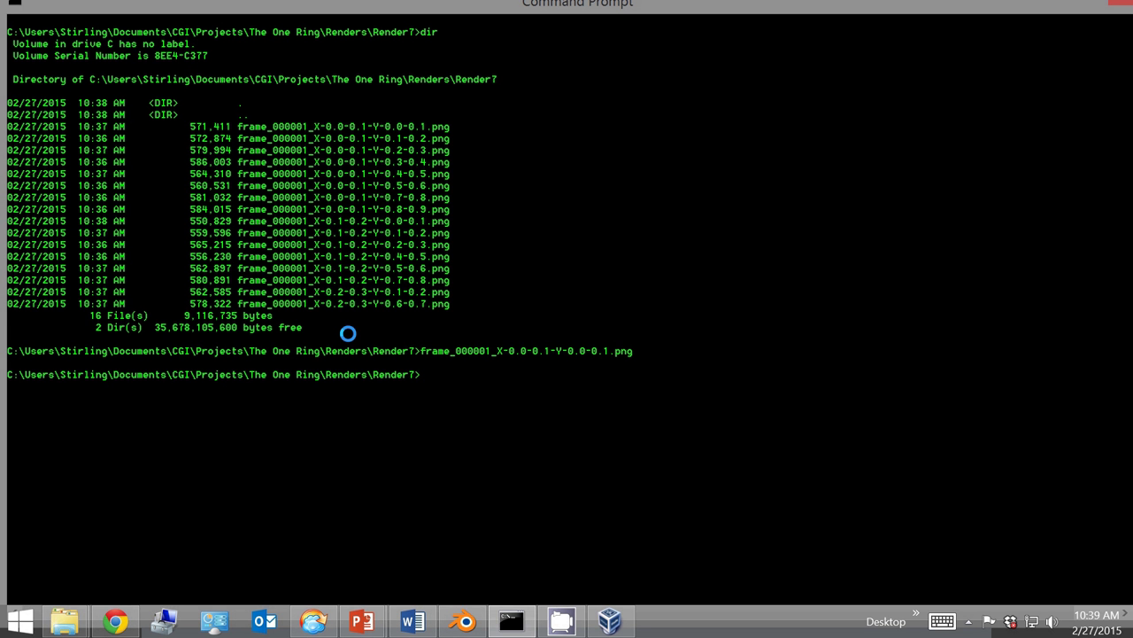
Run 'brenda-run status' and 'brenda-tool ssh cat task_count' to check the render instances.
left_click(609, 619)
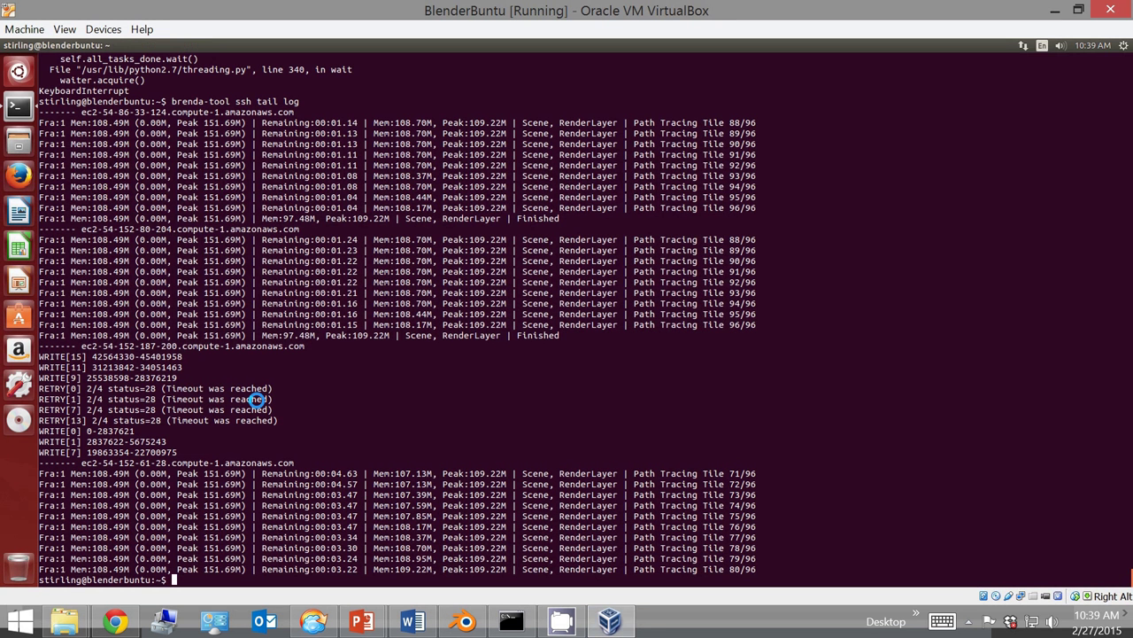
type("brenda-run status")
key("Return")
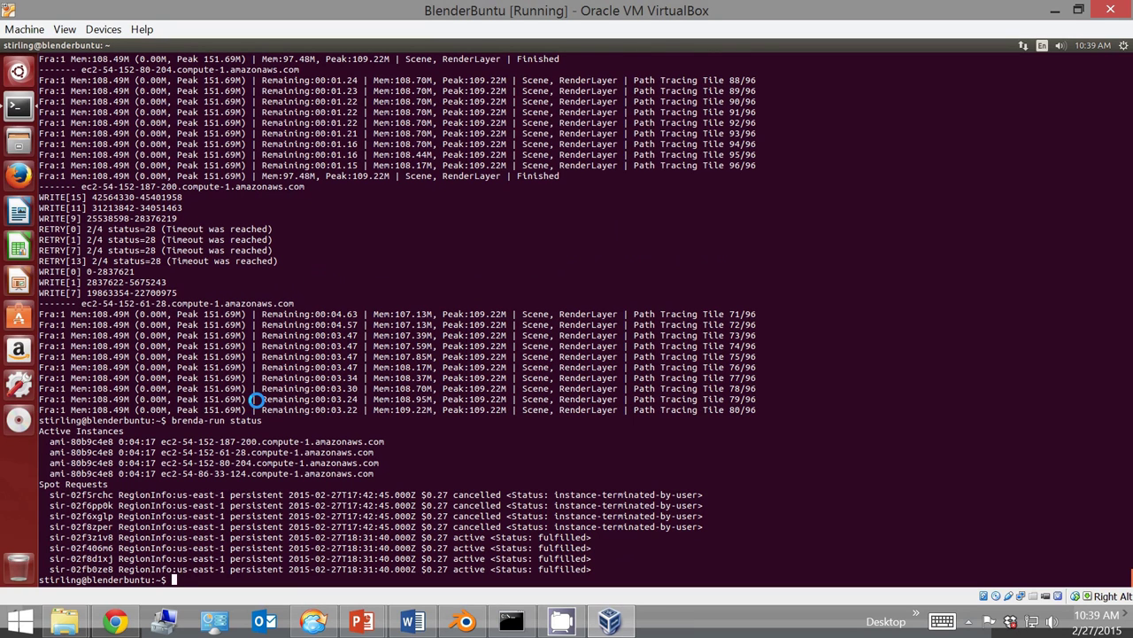
type("brenda-")
type("tool ssh cat task_")
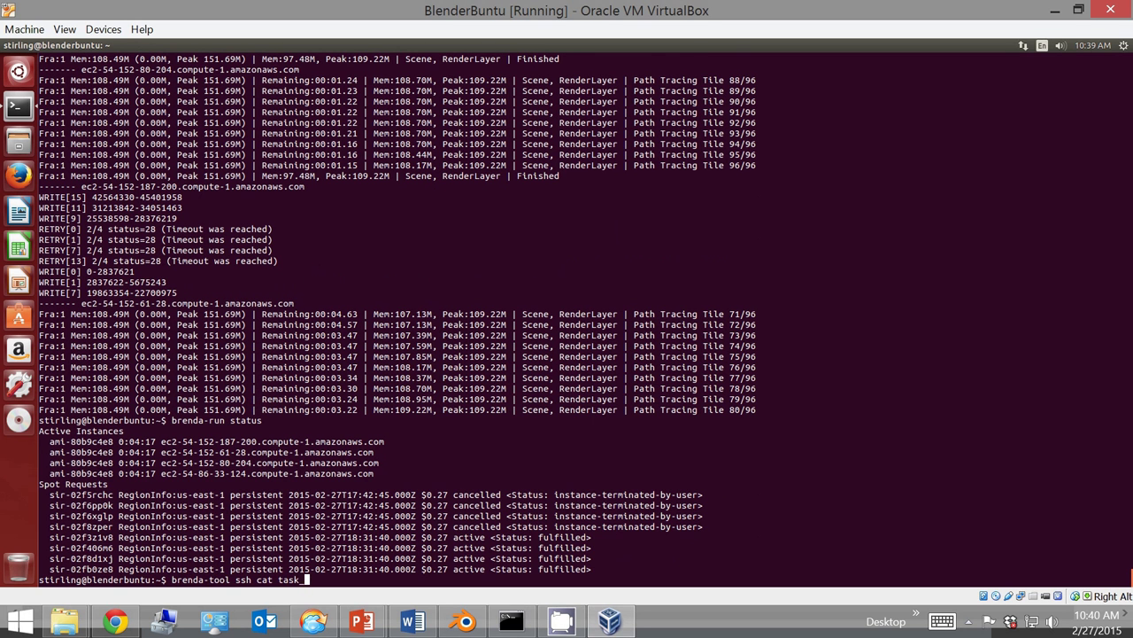
type("count")
key("Return")
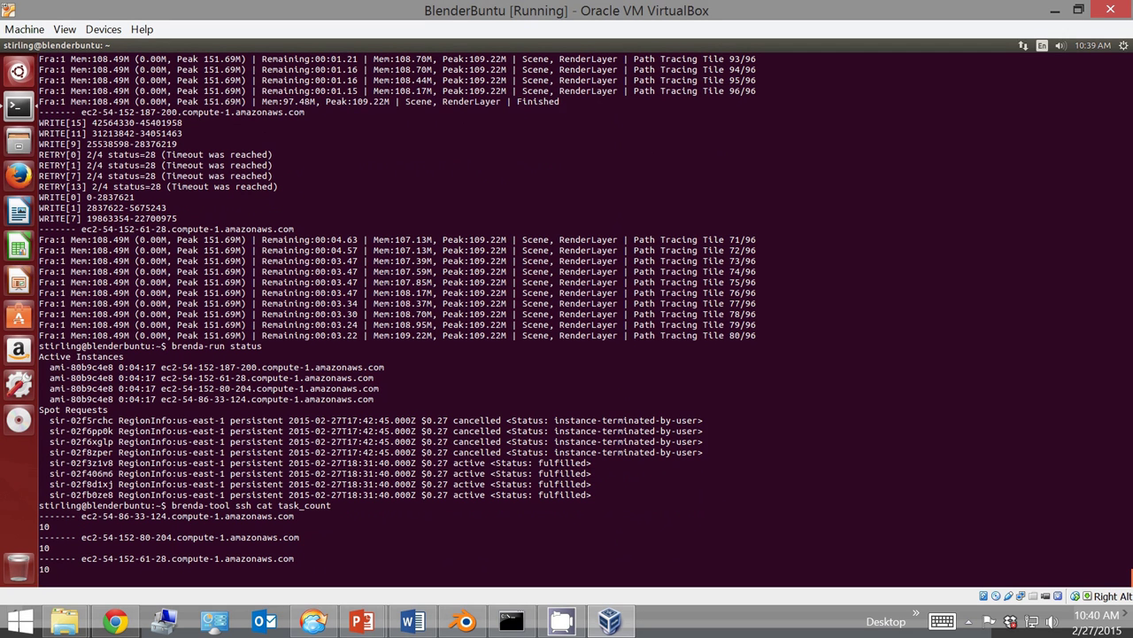
Stop the task count, clear the screen, and run 'brenda-tool perf'.
key("ctrl+c")
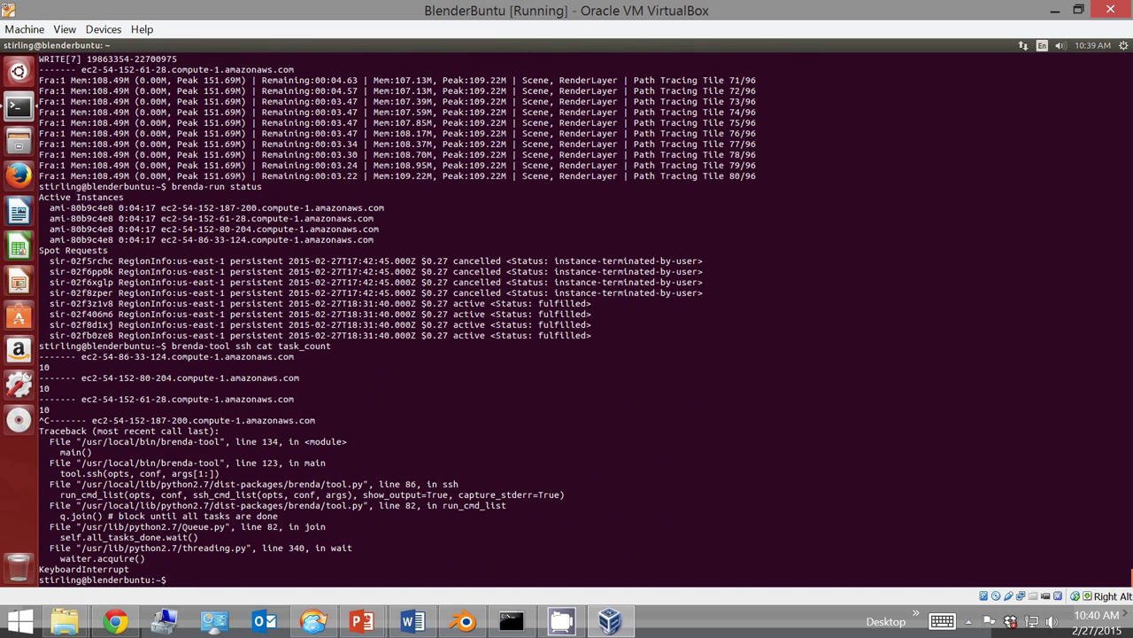
type("cls")
key("Return")
type("clear")
key("Return")
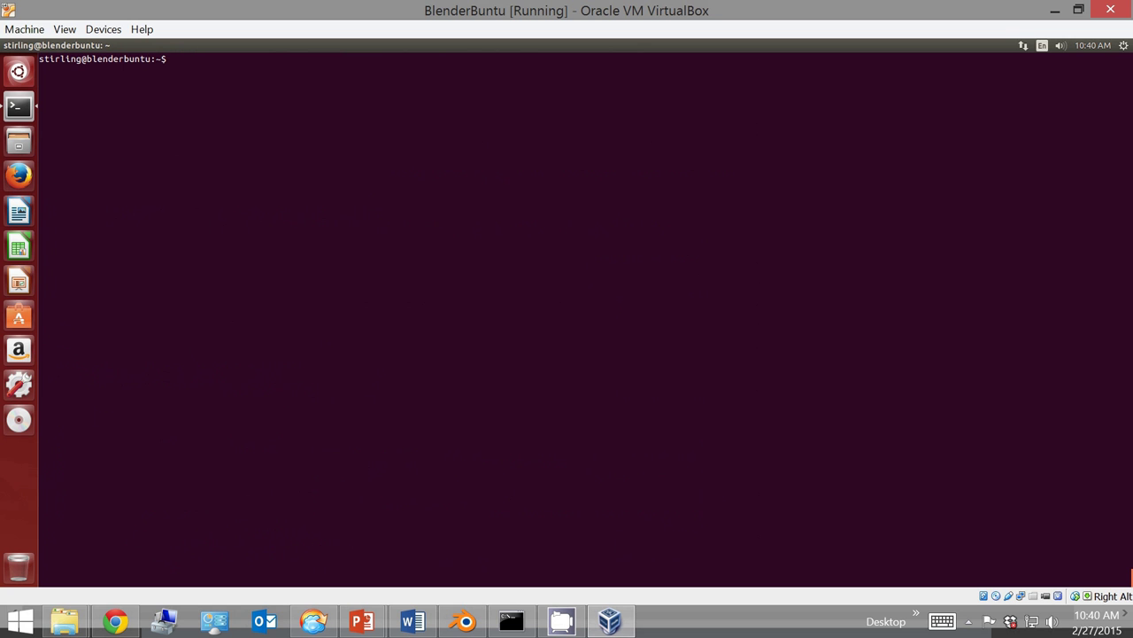
type("brenda-tool perf")
key("Return")
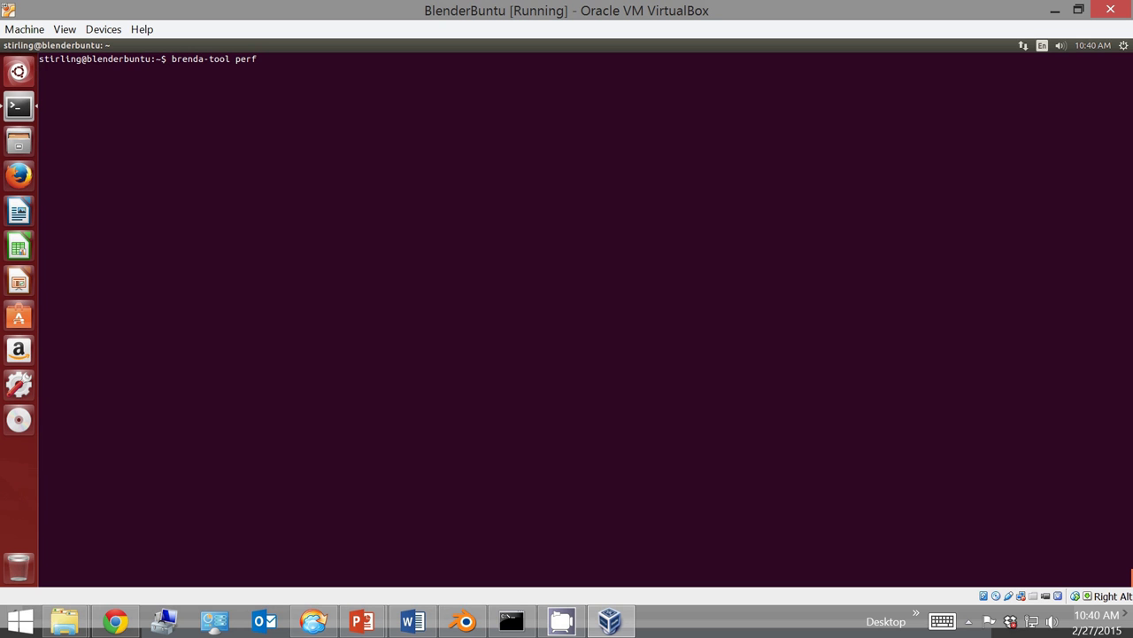
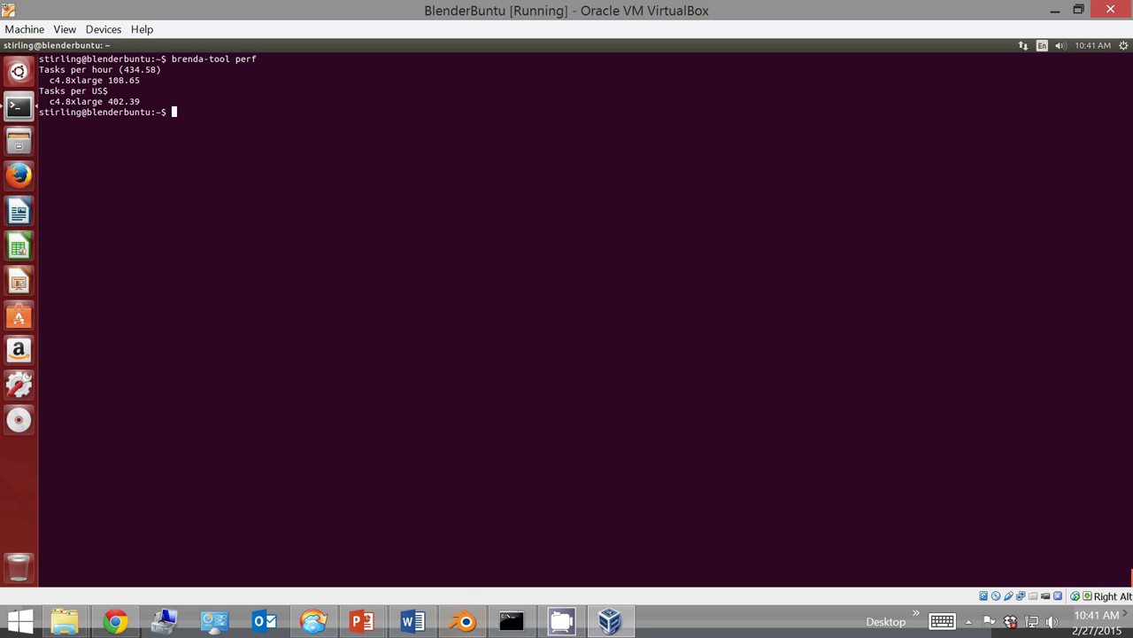
Merge all Render7 tile PNGs into ..\WinterscapeMerged.png with 'convert *.png -layers merge'.
left_click(510, 619)
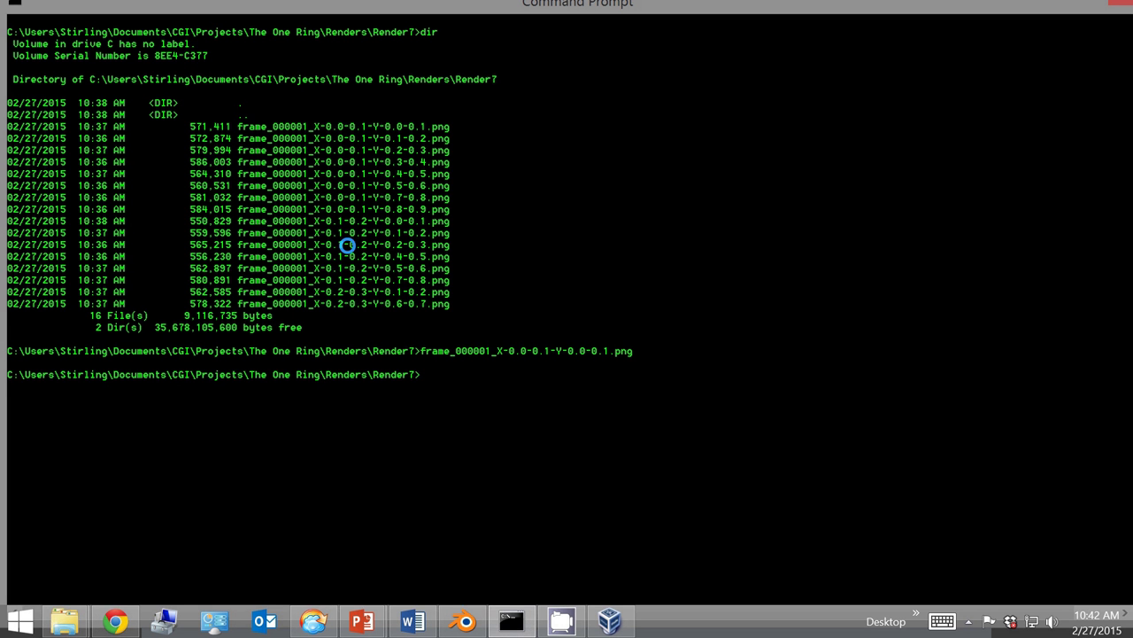
type("convert")
type("*.png -layers merge")
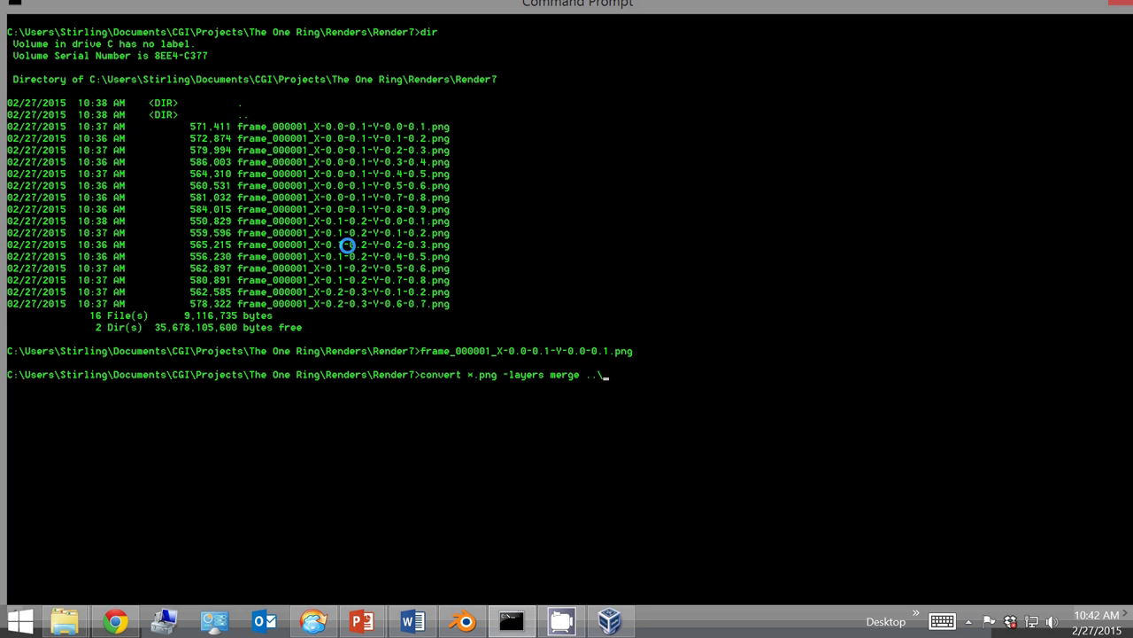
type("..\\WinterscapeMerged.")
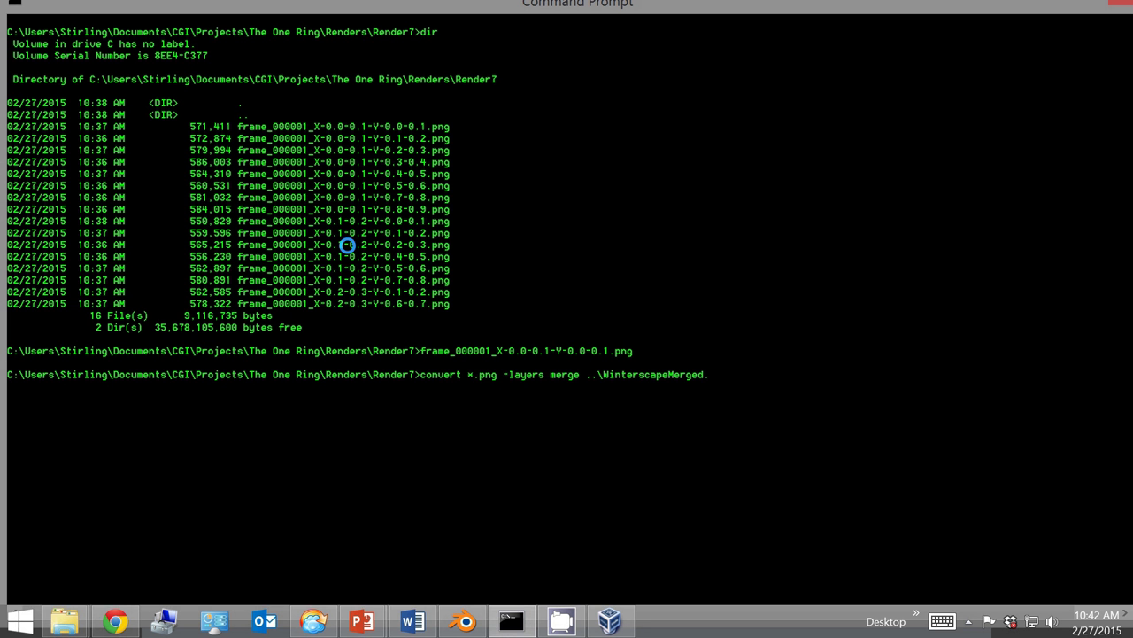
type("png")
key("Return")
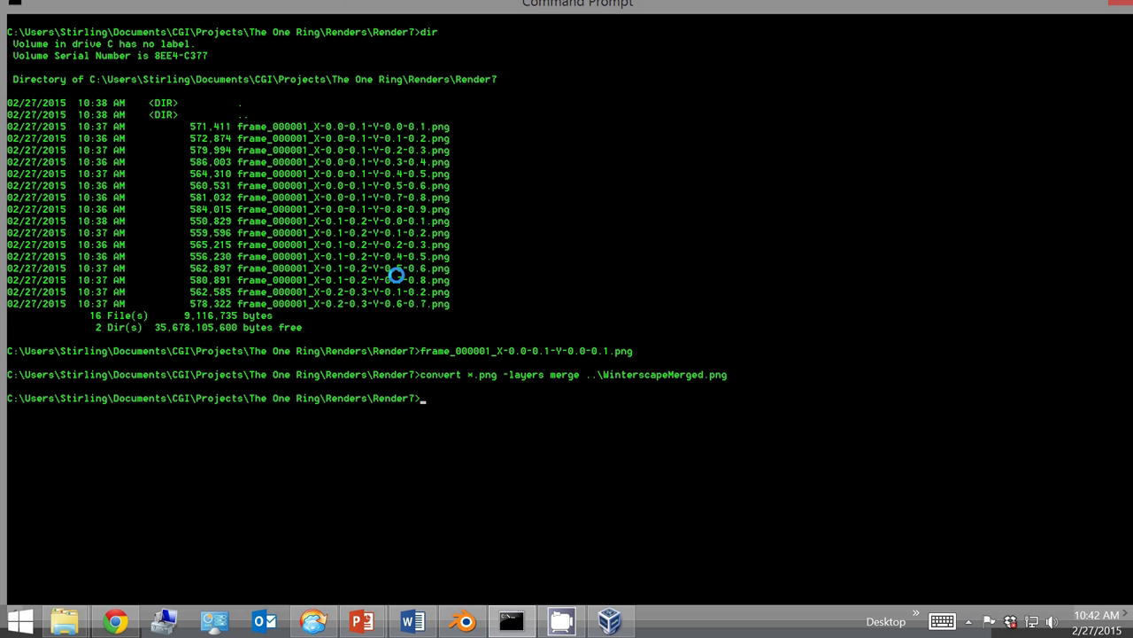
Move up to the Renders folder and list its contents with dir.
type("cd ..")
key("Return")
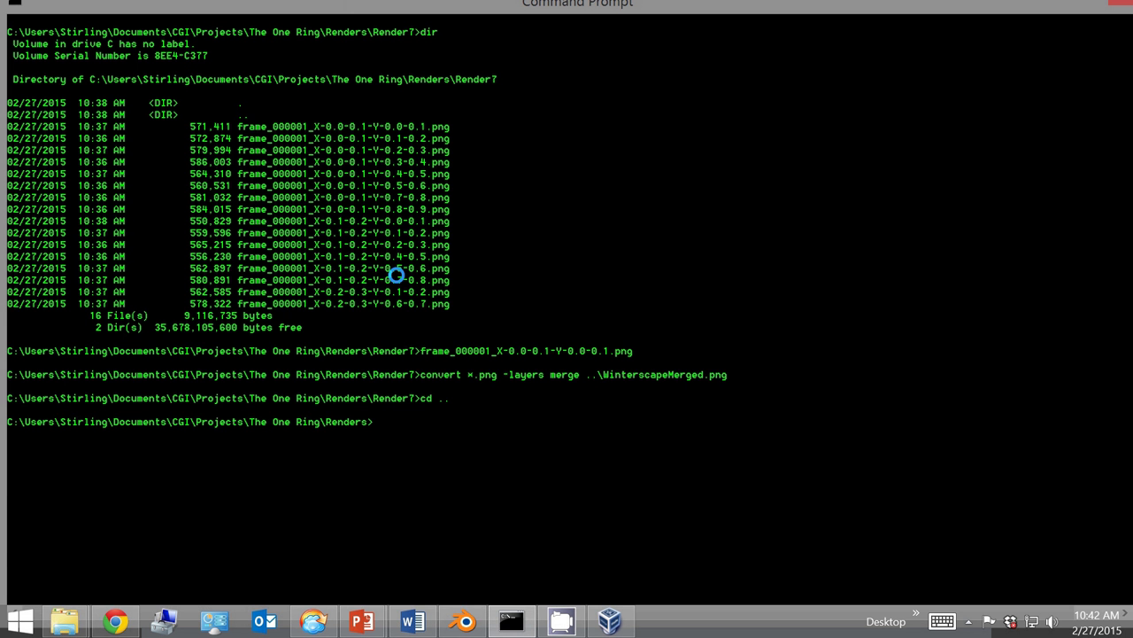
type("dir")
key("Return")
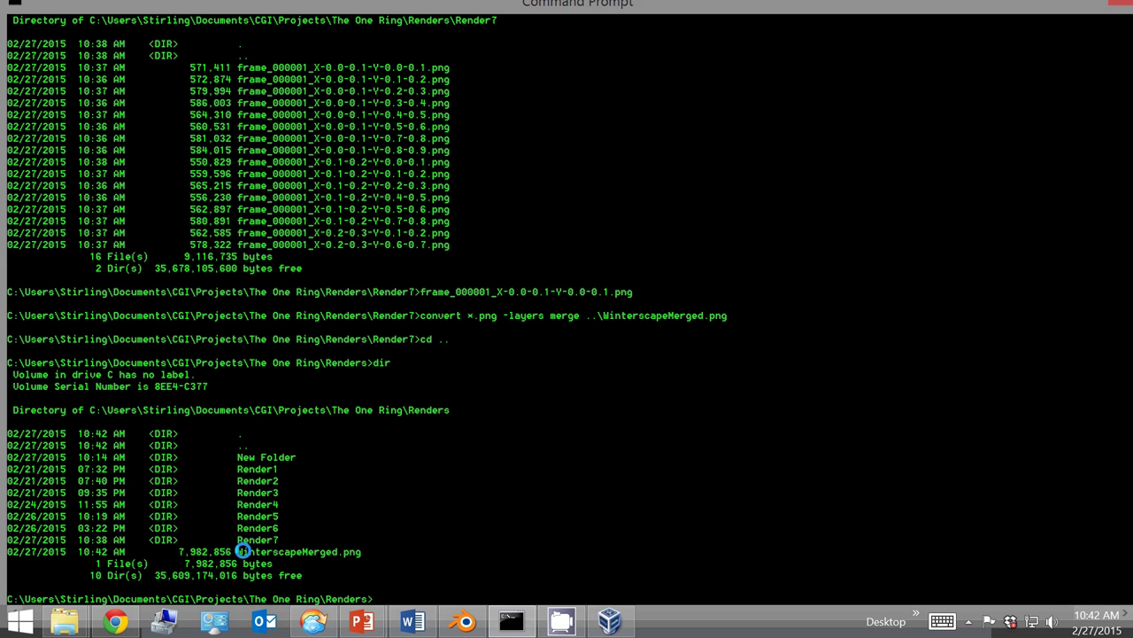
Open WinterscapeMerged.png from the prompt to check the 3840 x 2160 merge, then close the viewer.
left_click_drag(238, 551, 365, 551)
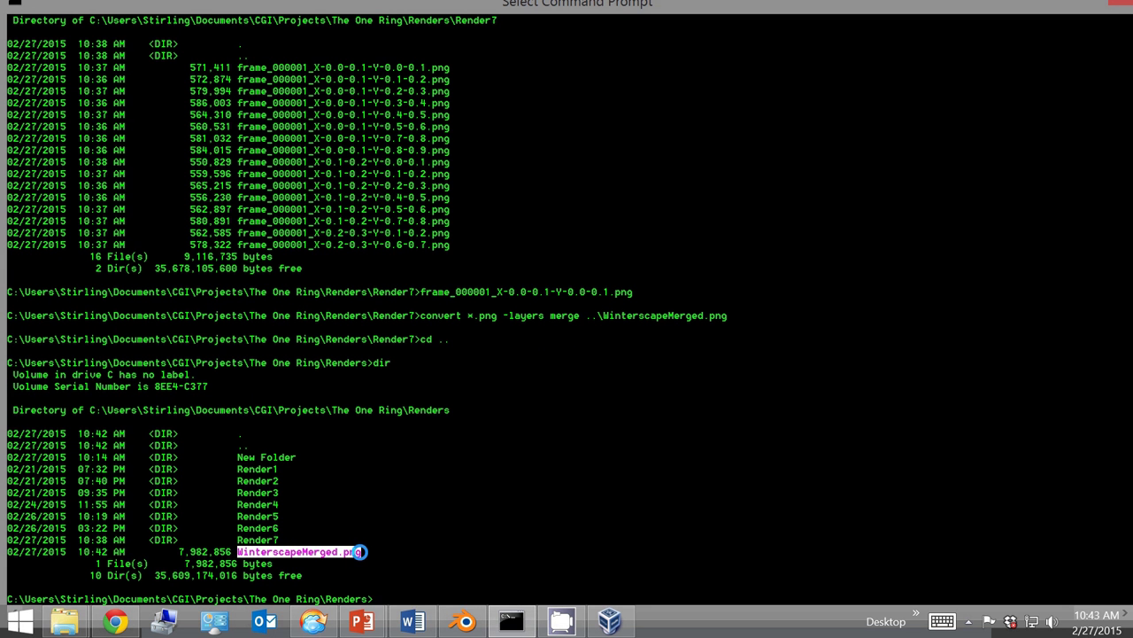
right_click(375, 516)
right_click(376, 519)
key("Return")
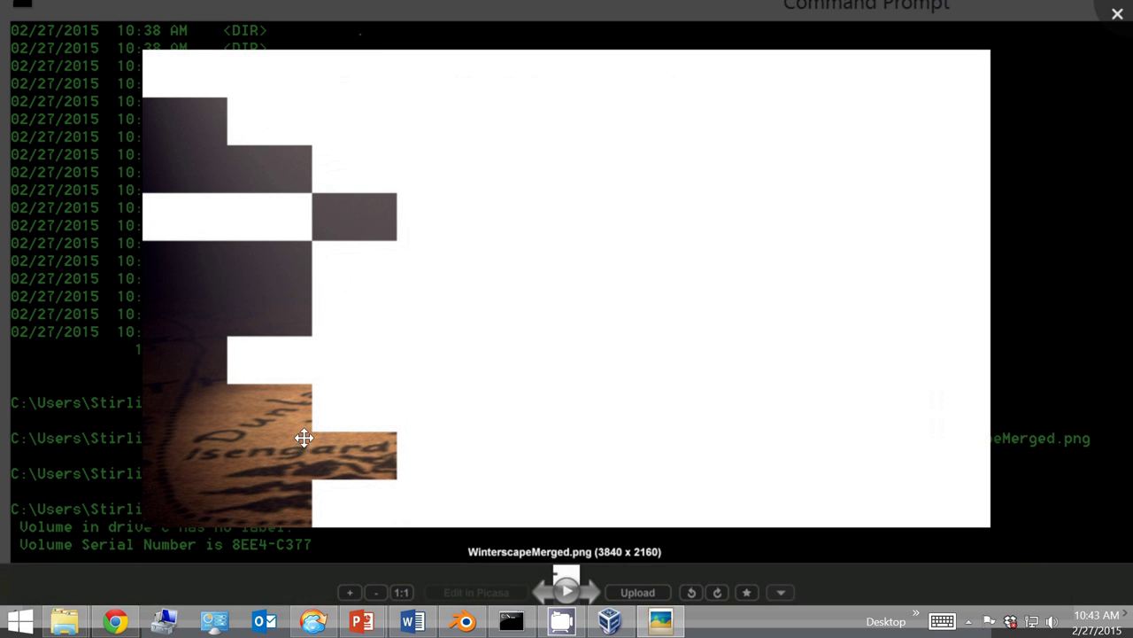
key("Escape")
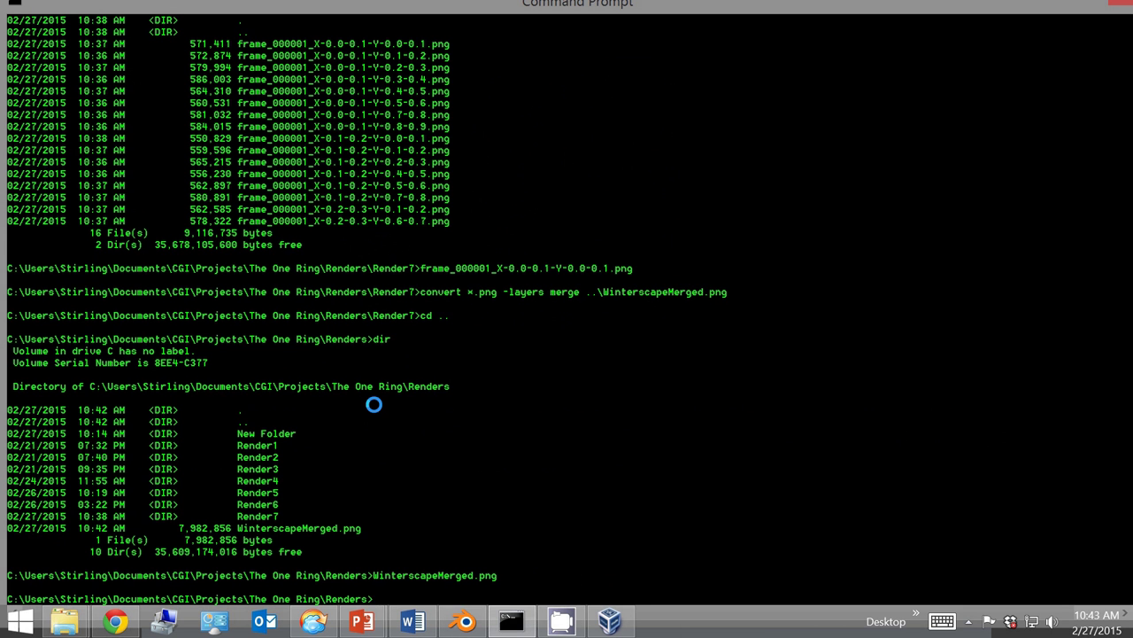
Stop the render farm with 'brenda-run -T stop' in the BlenderBuntu VM, then return to Blender.
mouse_move(470, 622)
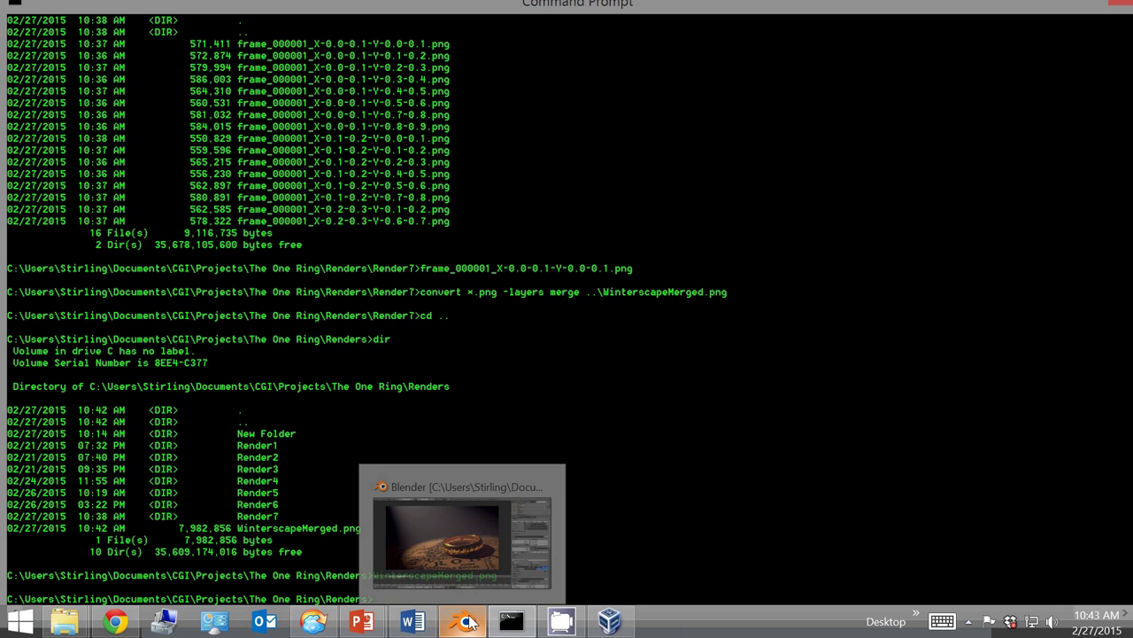
mouse_move(518, 624)
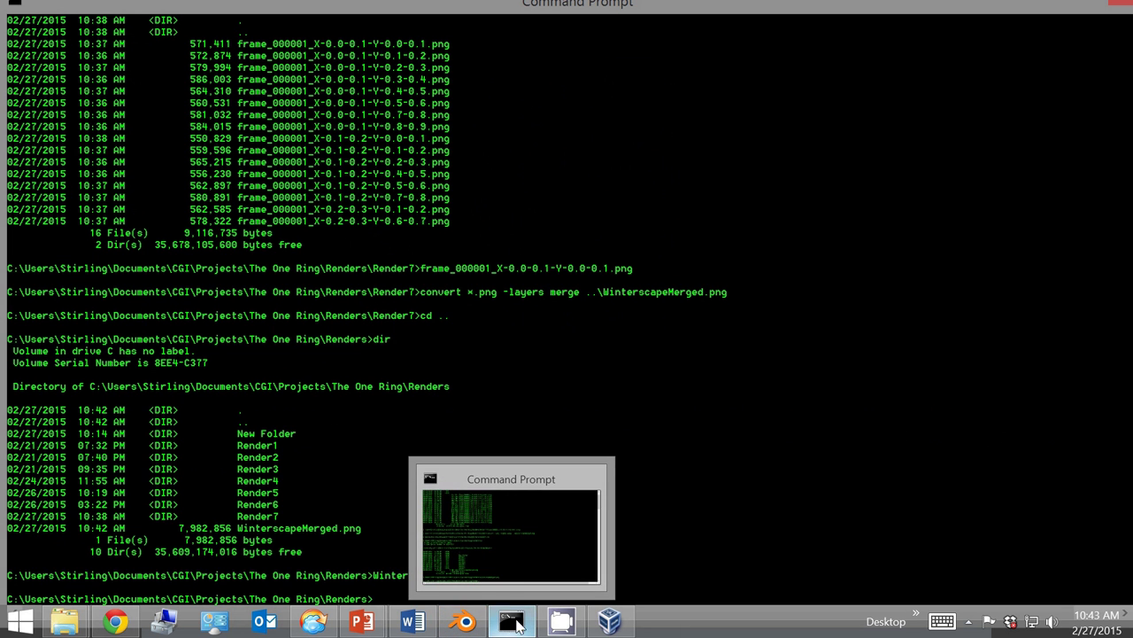
left_click(609, 623)
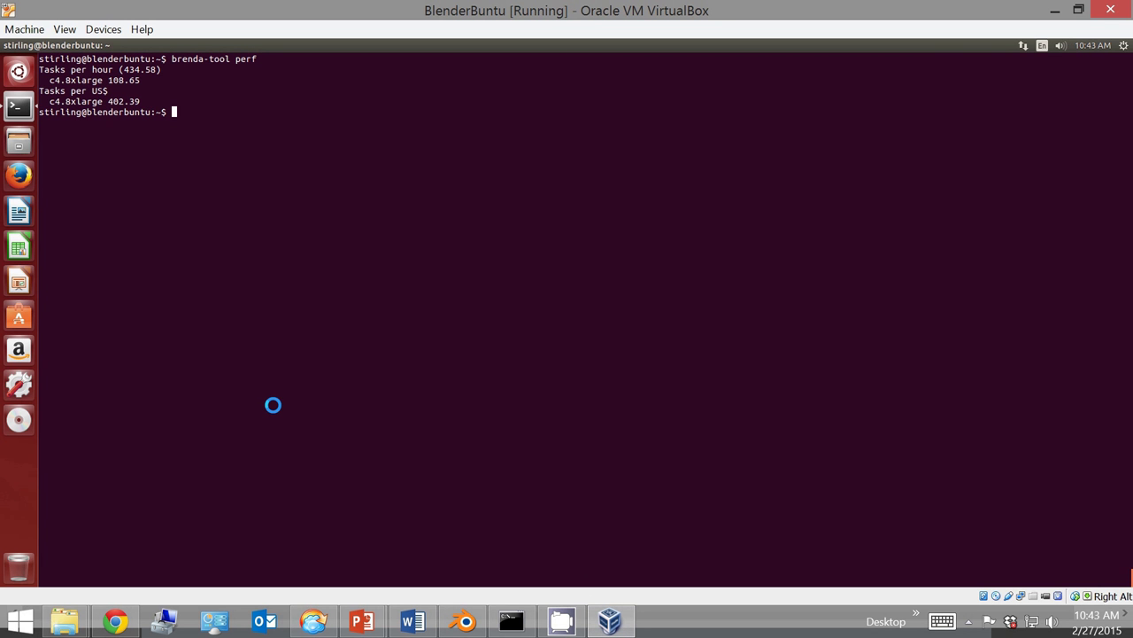
type("brenda-run -T stop")
key("Return")
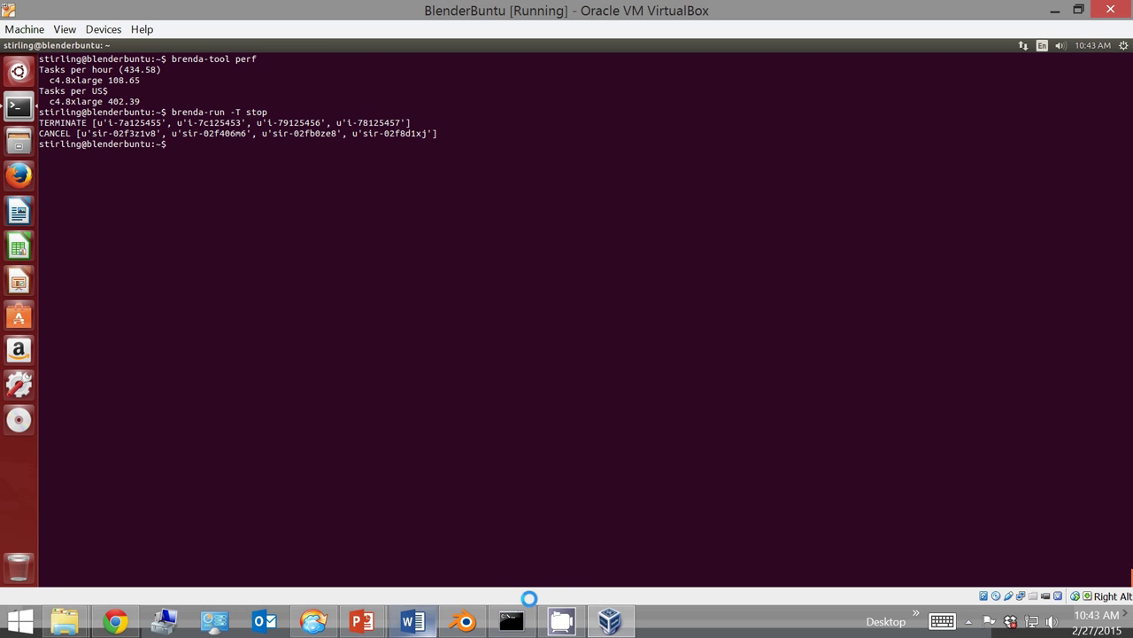
left_click(445, 627)
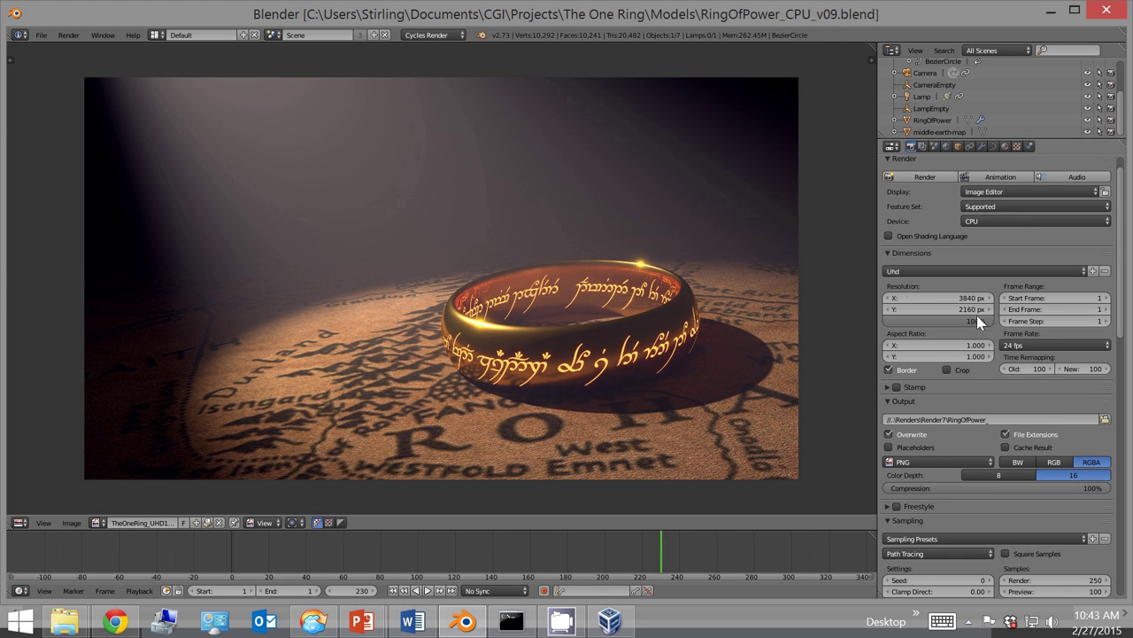
Set the final render sample count to 5000.
scroll(991, 367, "down", 2)
scroll(990, 376, "down", 2)
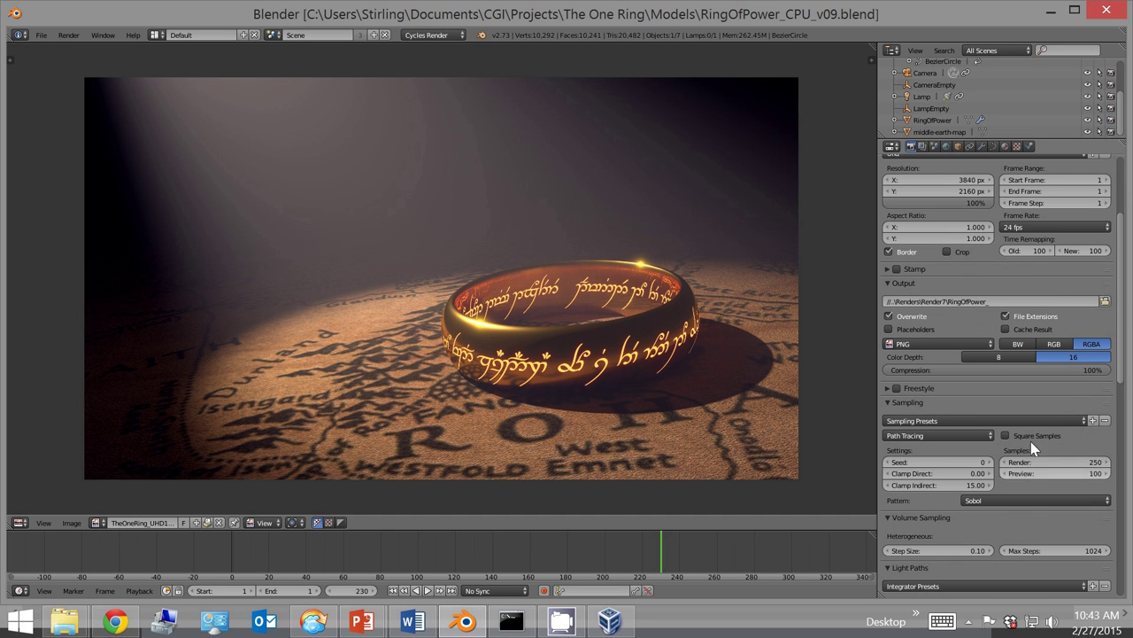
left_click(1027, 465)
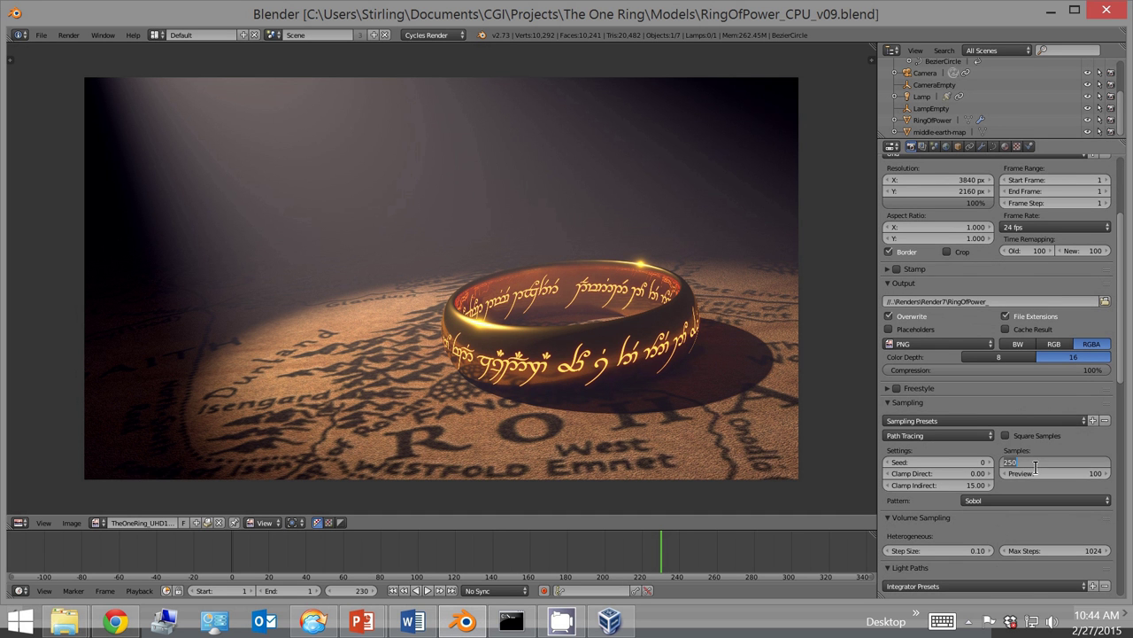
type("5000")
key("Return")
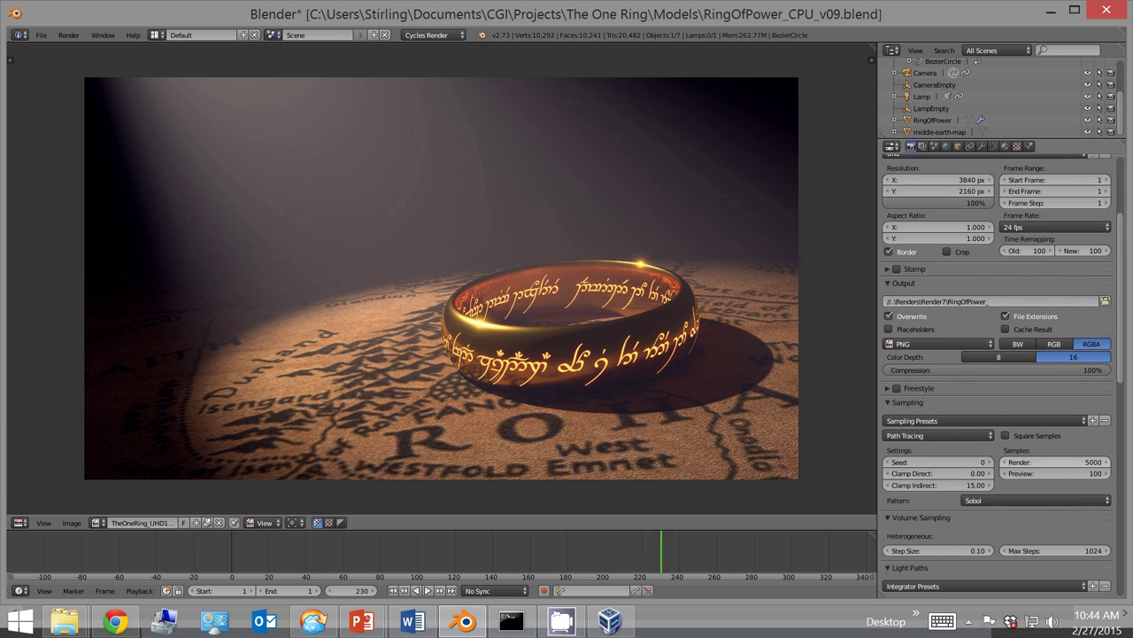
Set the Render+ type of render to In Background.
scroll(980, 351, "down", 7)
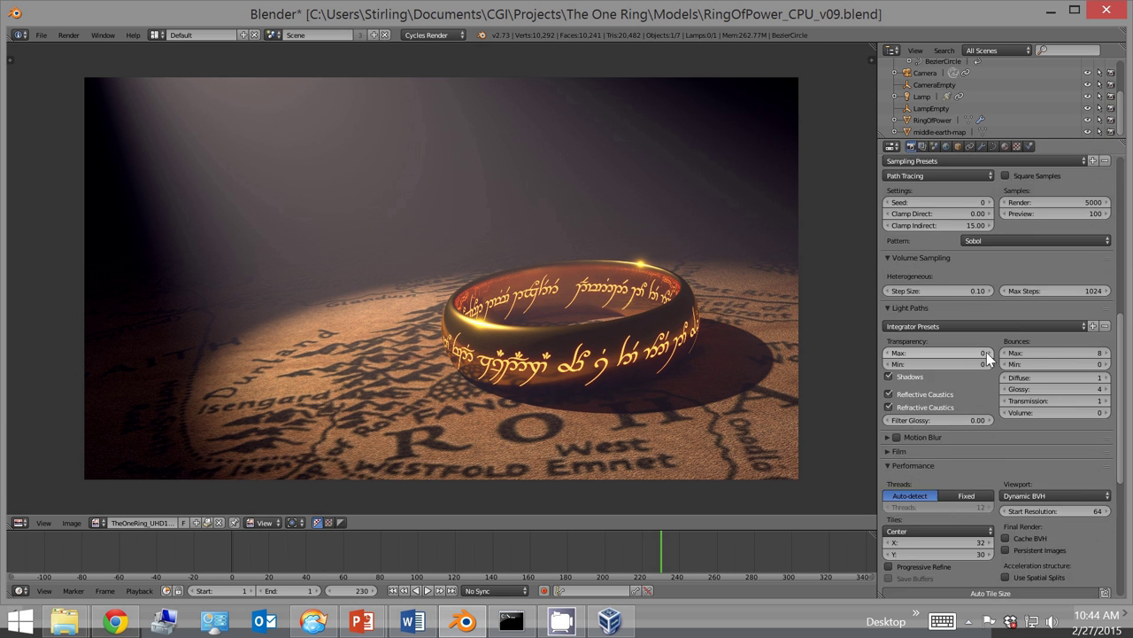
scroll(977, 366, "down", 3)
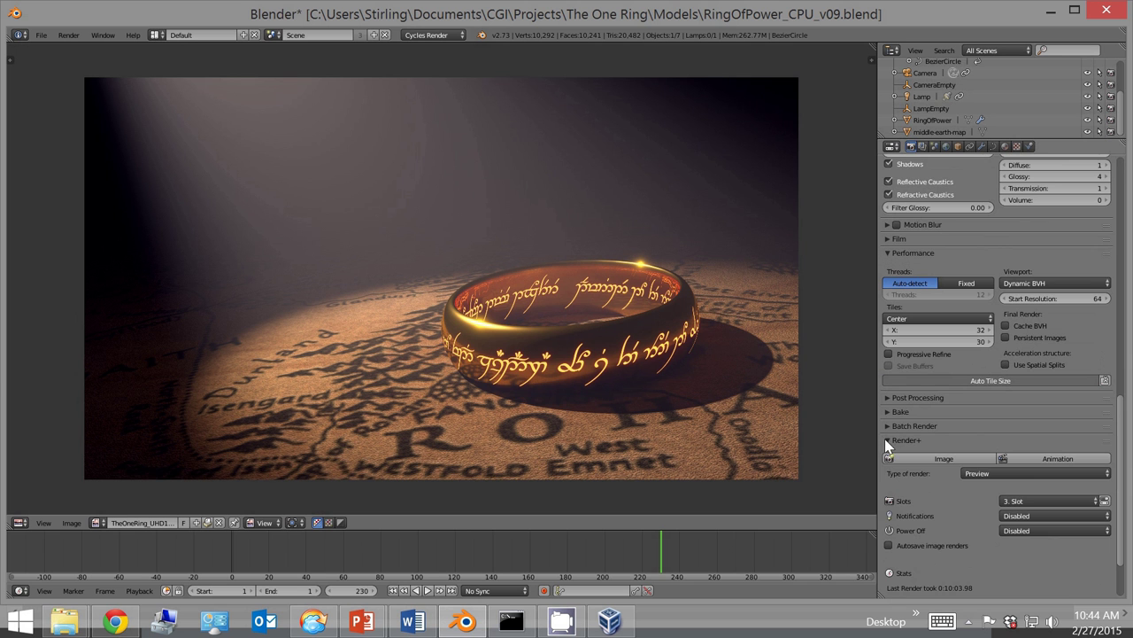
scroll(923, 389, "down", 1)
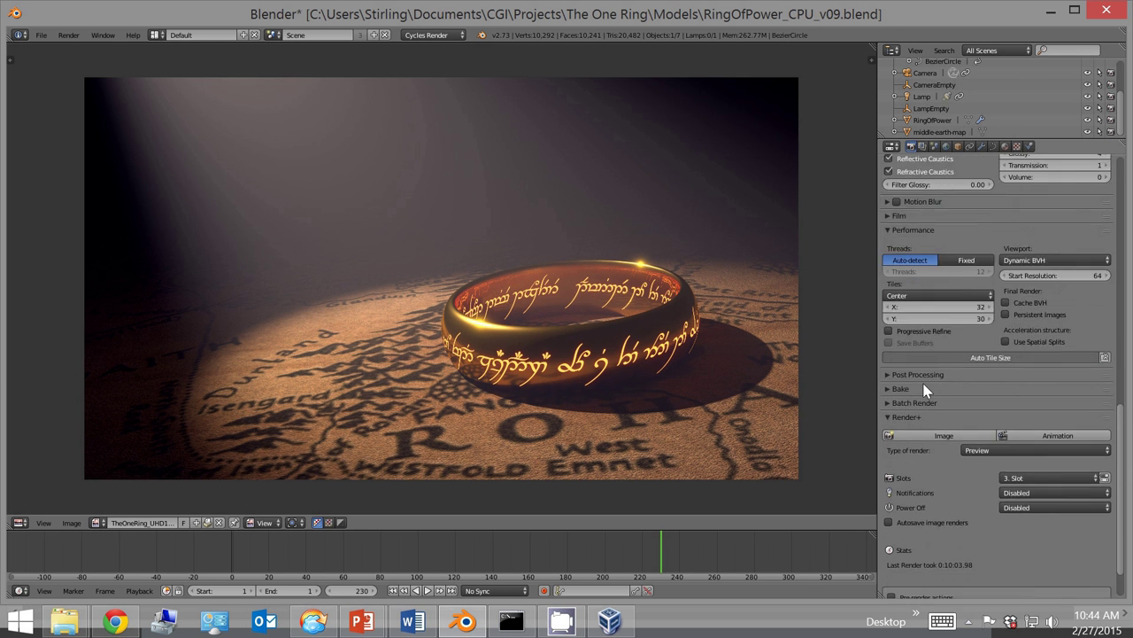
scroll(924, 389, "down", 2)
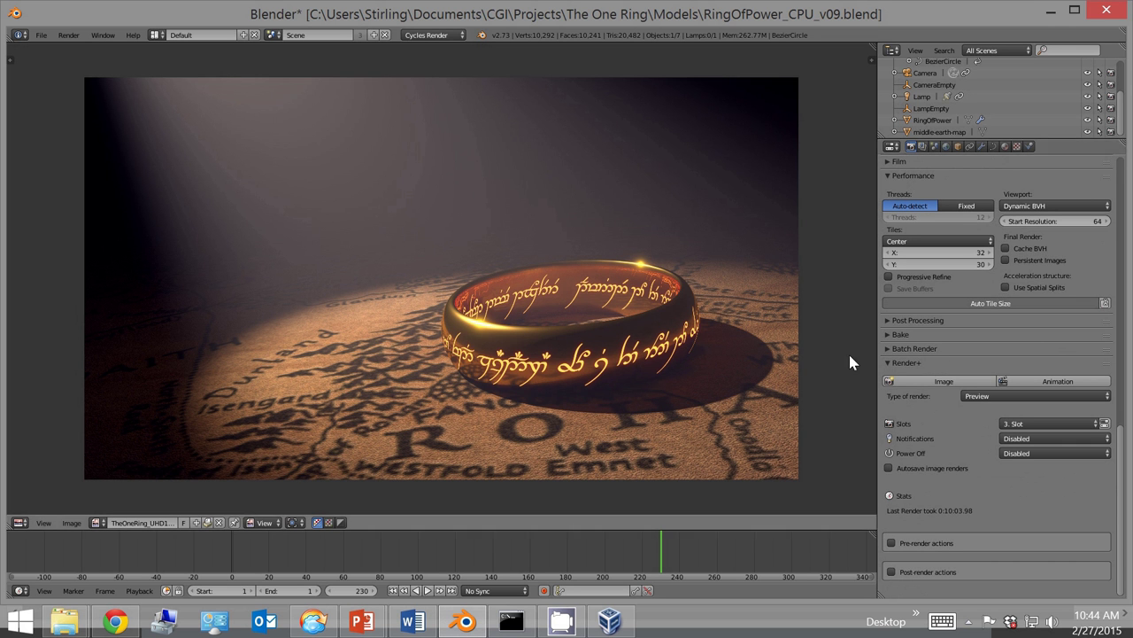
left_click(887, 348)
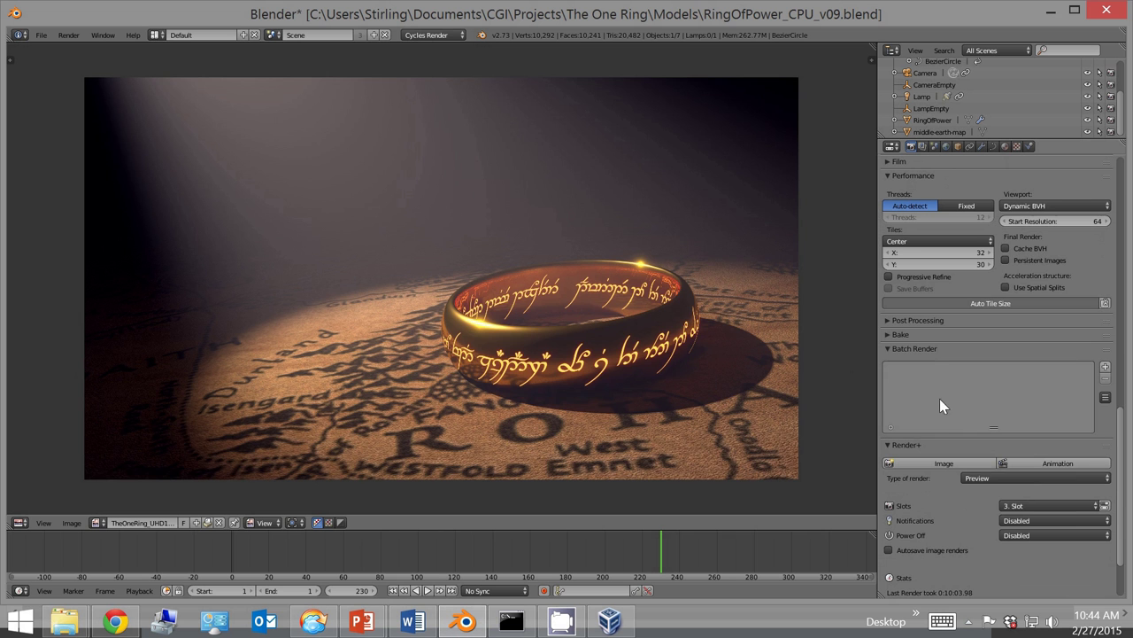
left_click(886, 350)
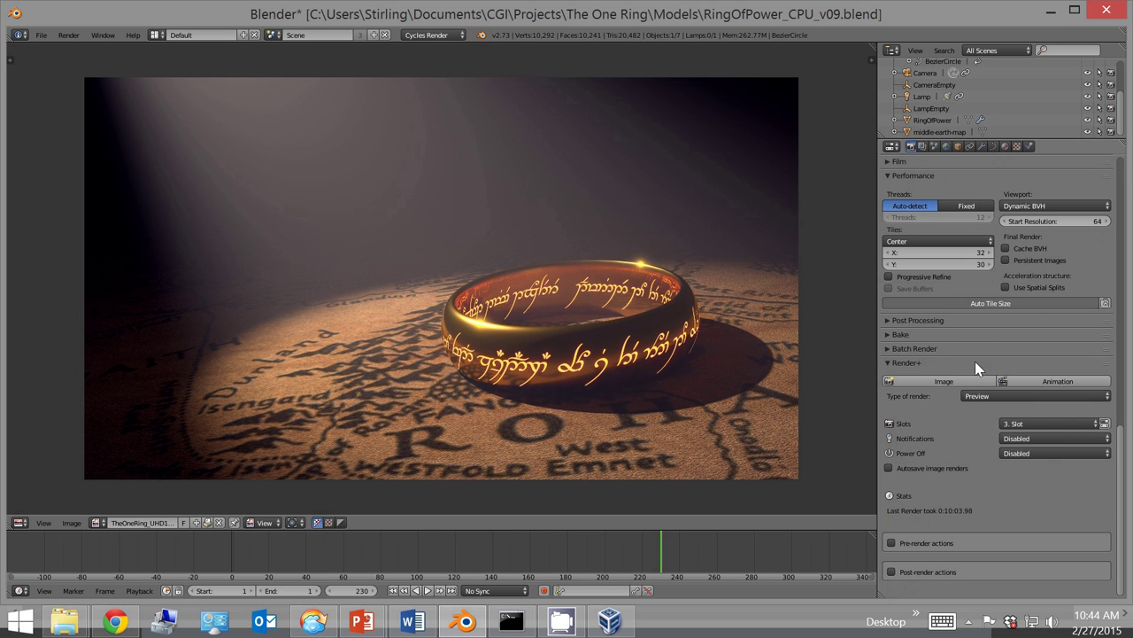
left_click(991, 396)
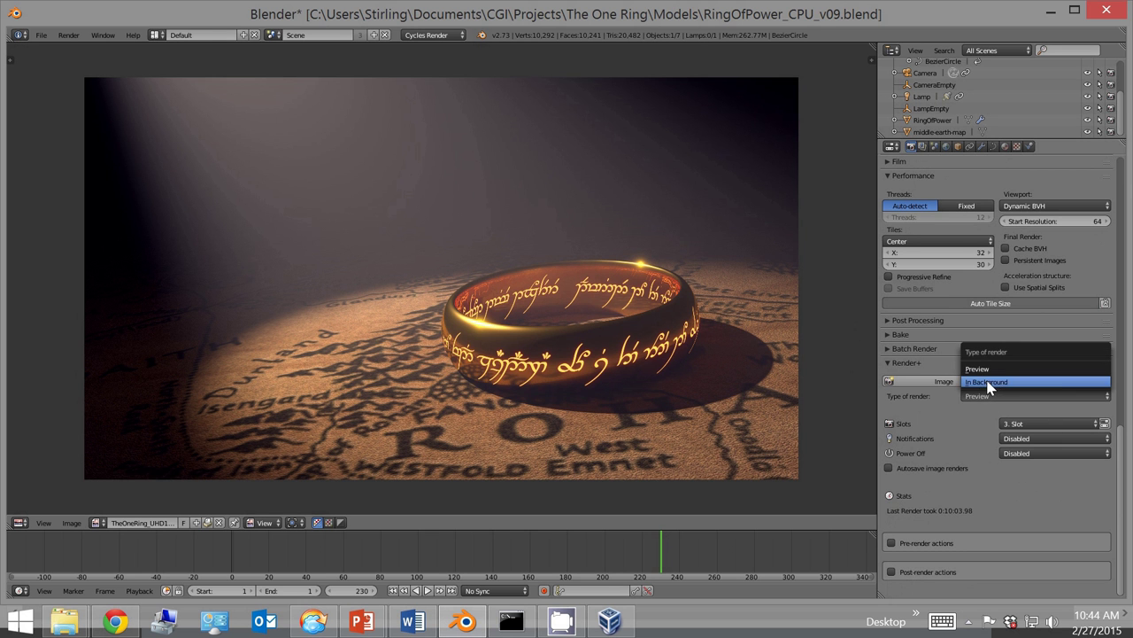
left_click(988, 382)
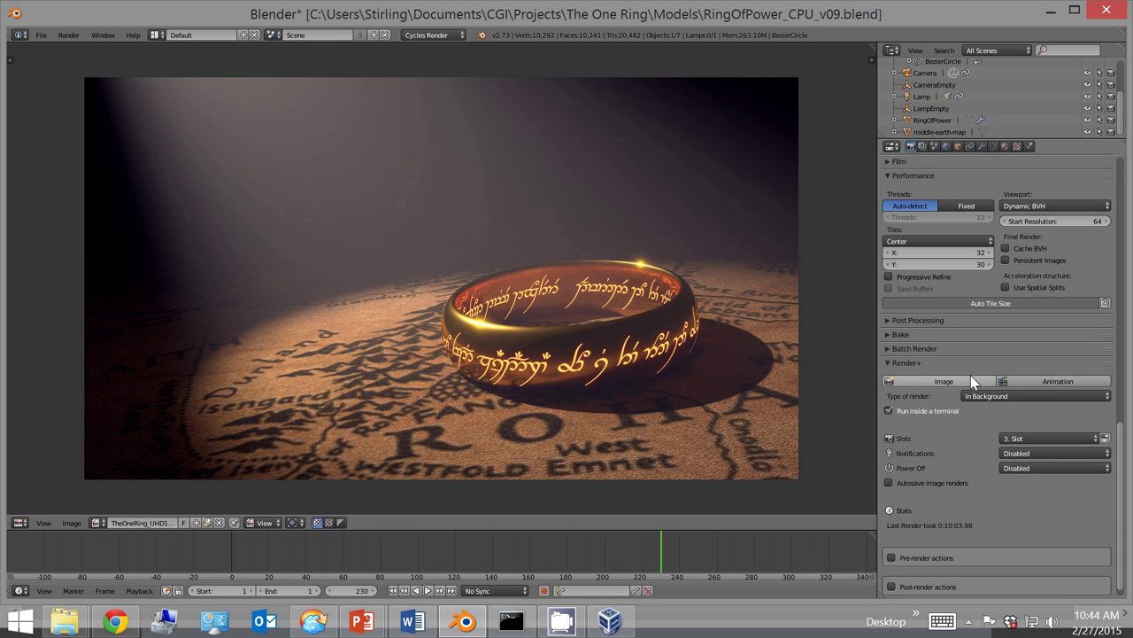
Switch the render device from CPU to GPU Compute.
scroll(1023, 253, "up", 5)
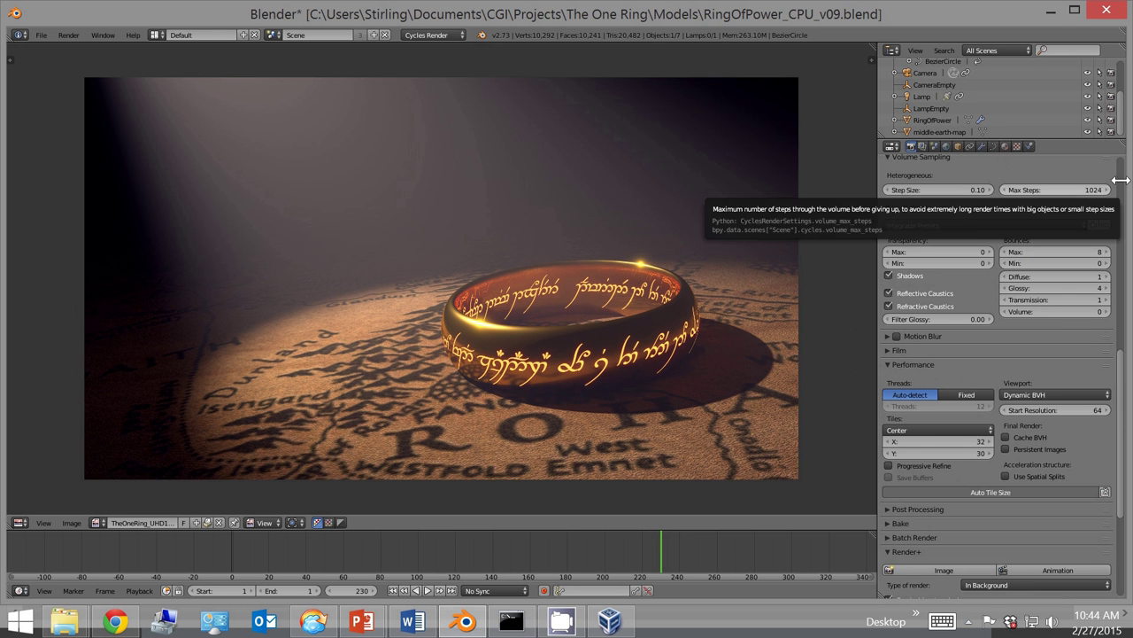
scroll(1121, 186, "up", 8)
scroll(1121, 186, "up", 4)
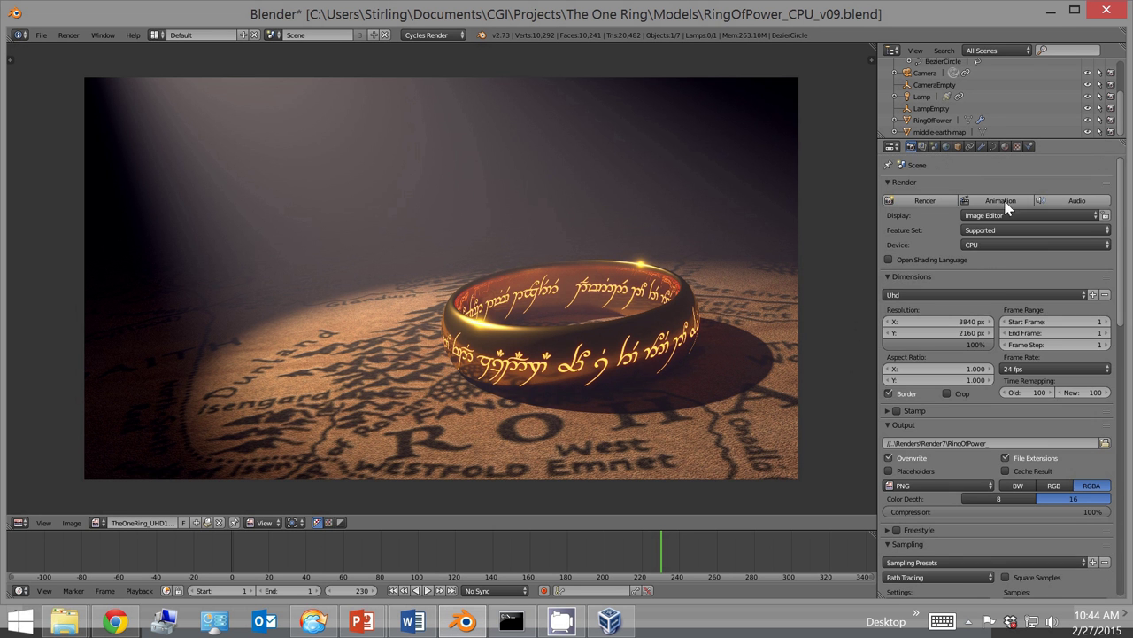
left_click(973, 246)
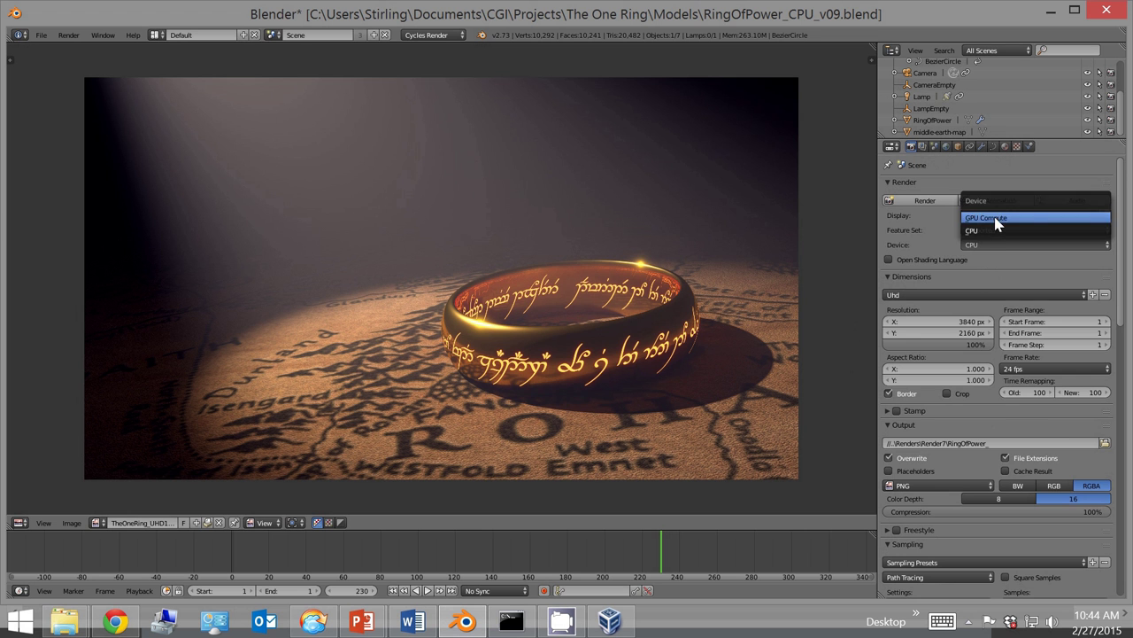
left_click(995, 219)
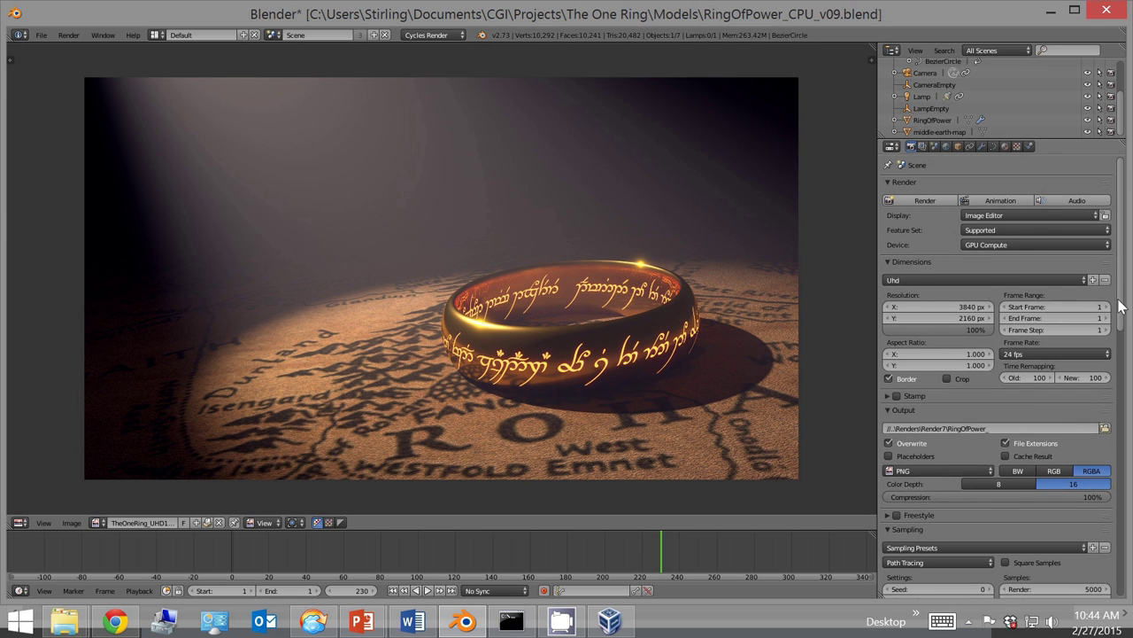
left_click_drag(1120, 306, 1122, 585)
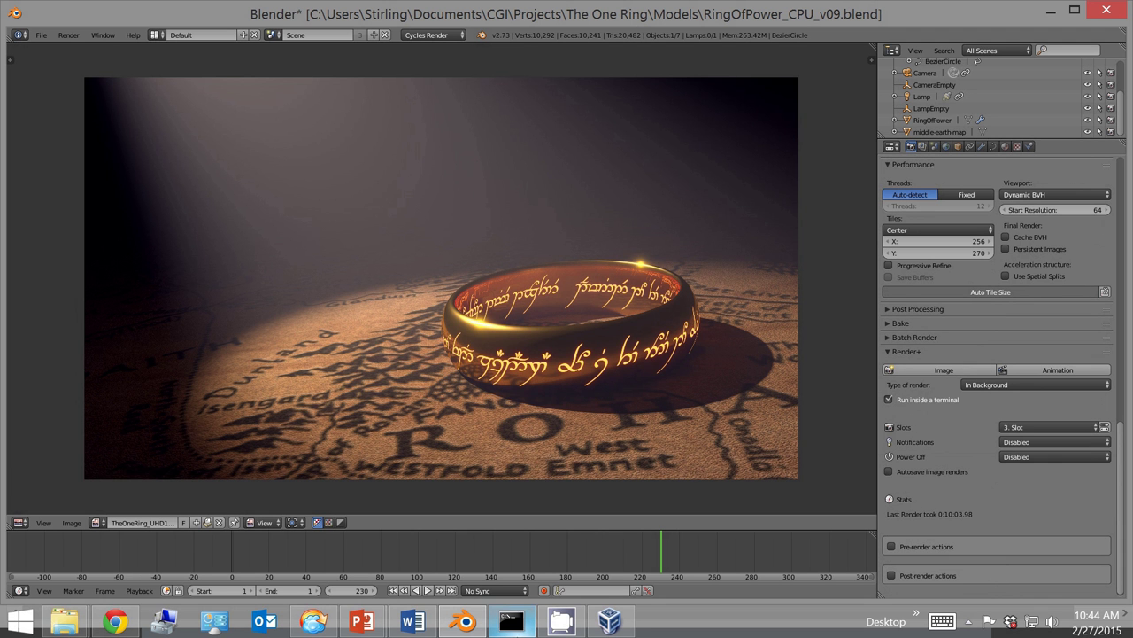
mouse_move(519, 629)
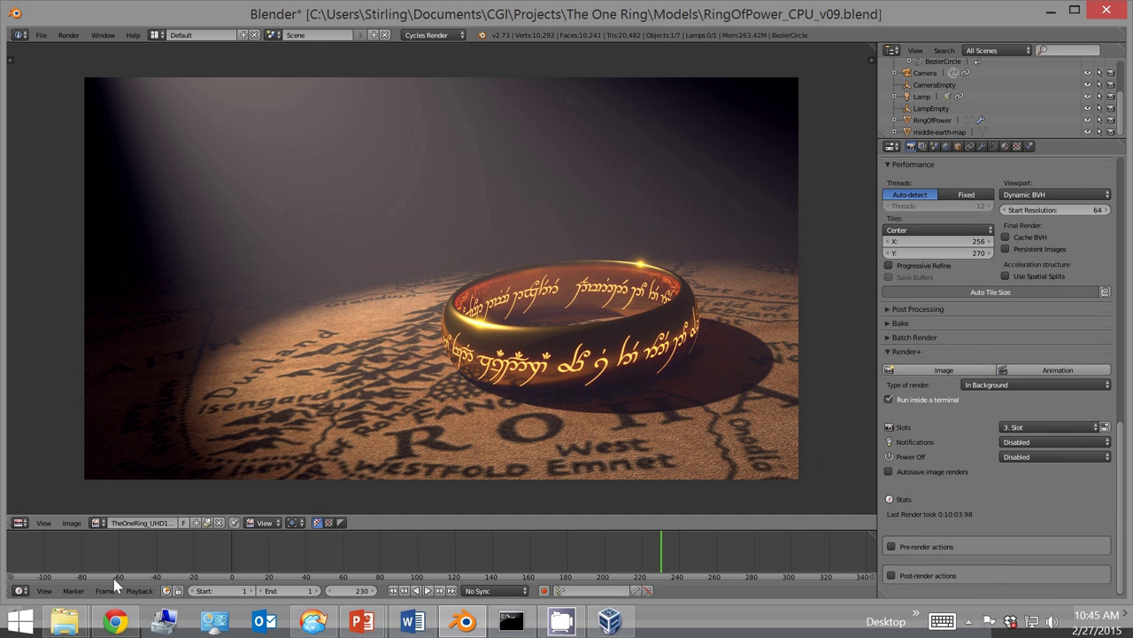
mouse_move(66, 619)
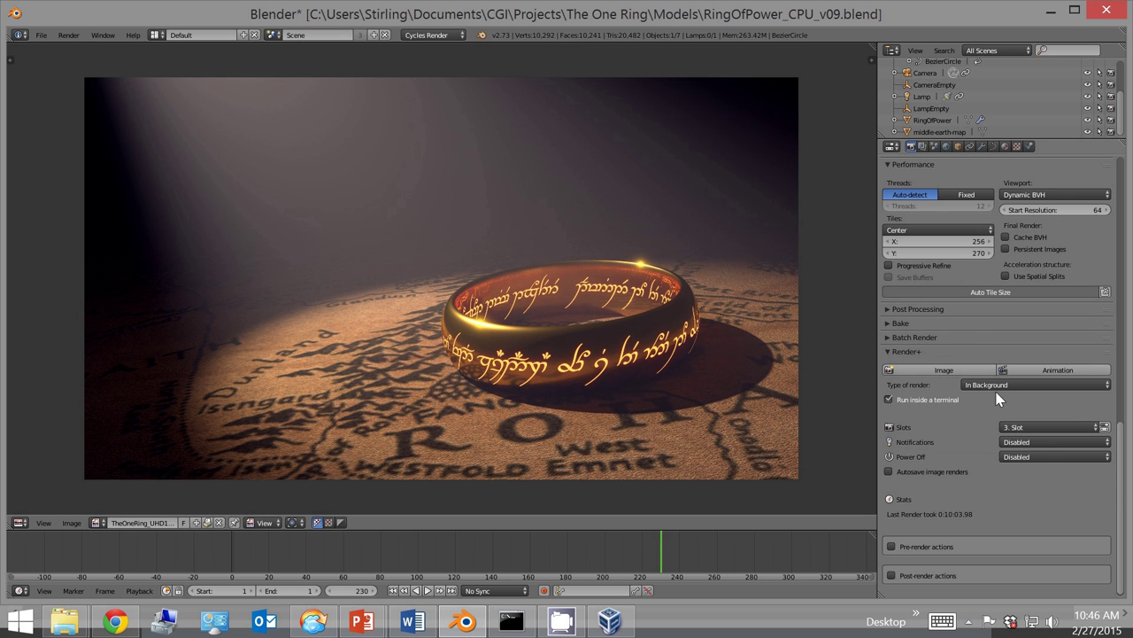
Launch the Render+ background render of frame 230 and follow the tile log.
left_click(938, 369)
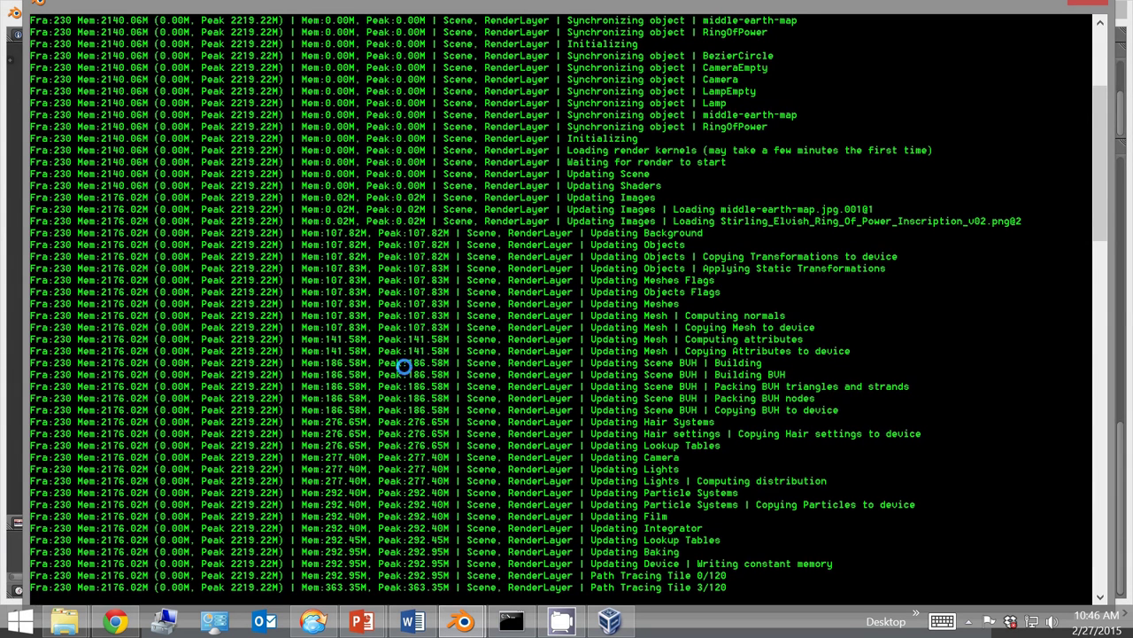
left_click(6, 627)
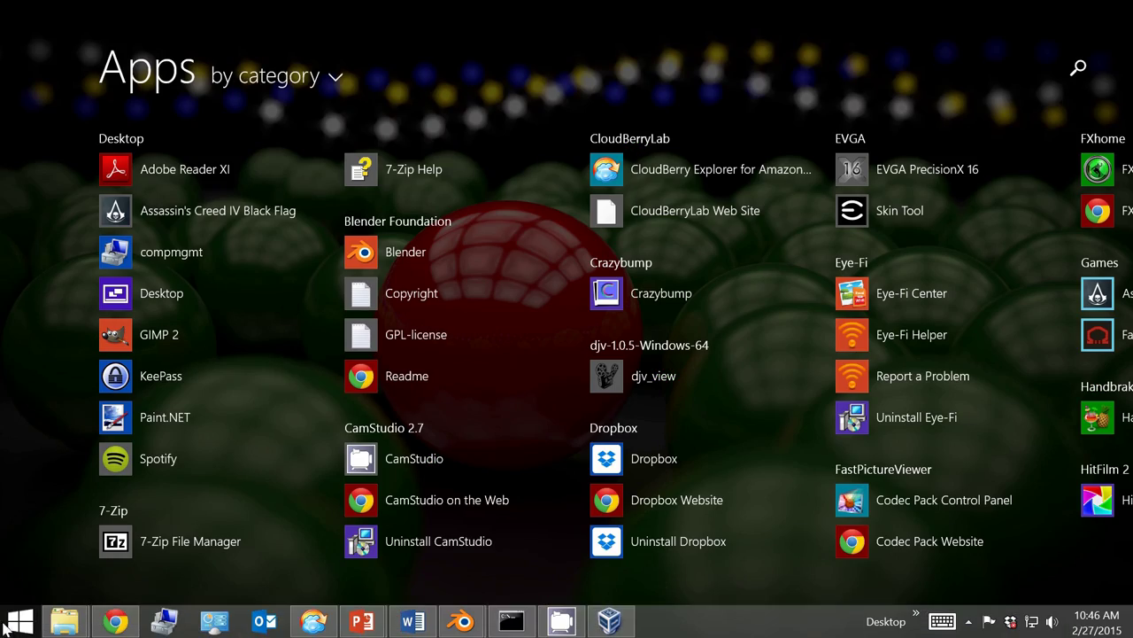
left_click(912, 171)
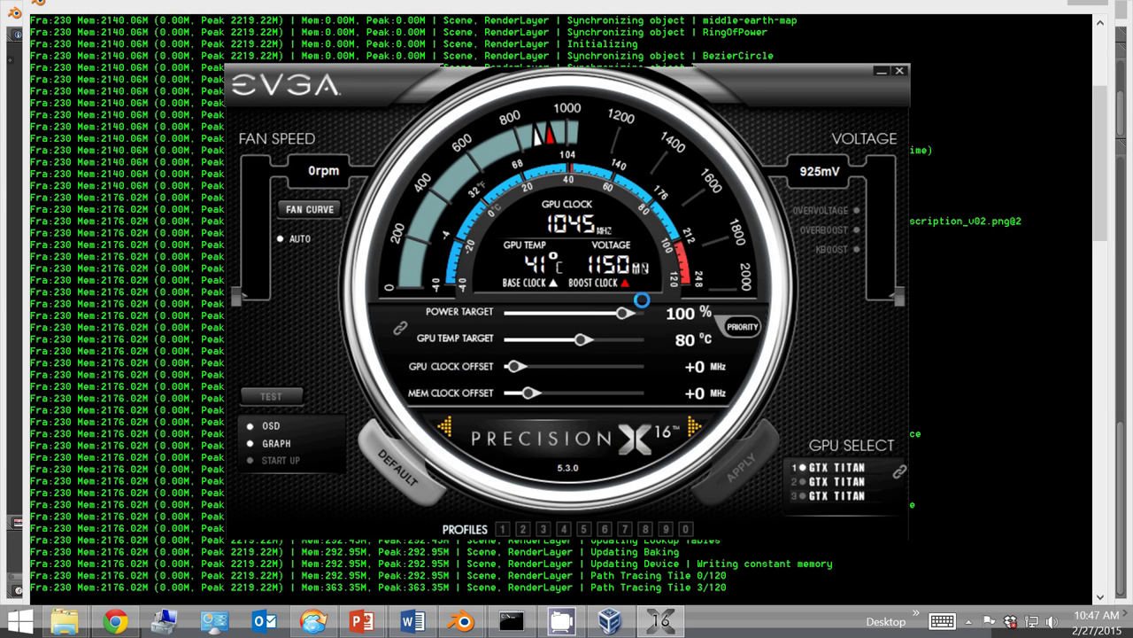
left_click(690, 426)
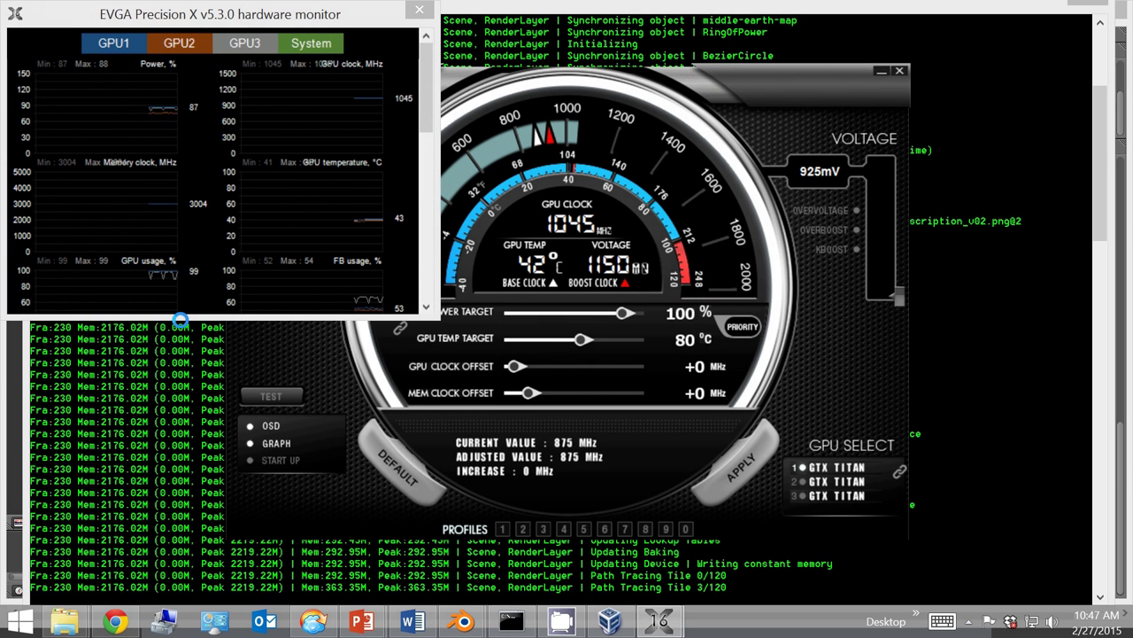
left_click_drag(179, 319, 173, 476)
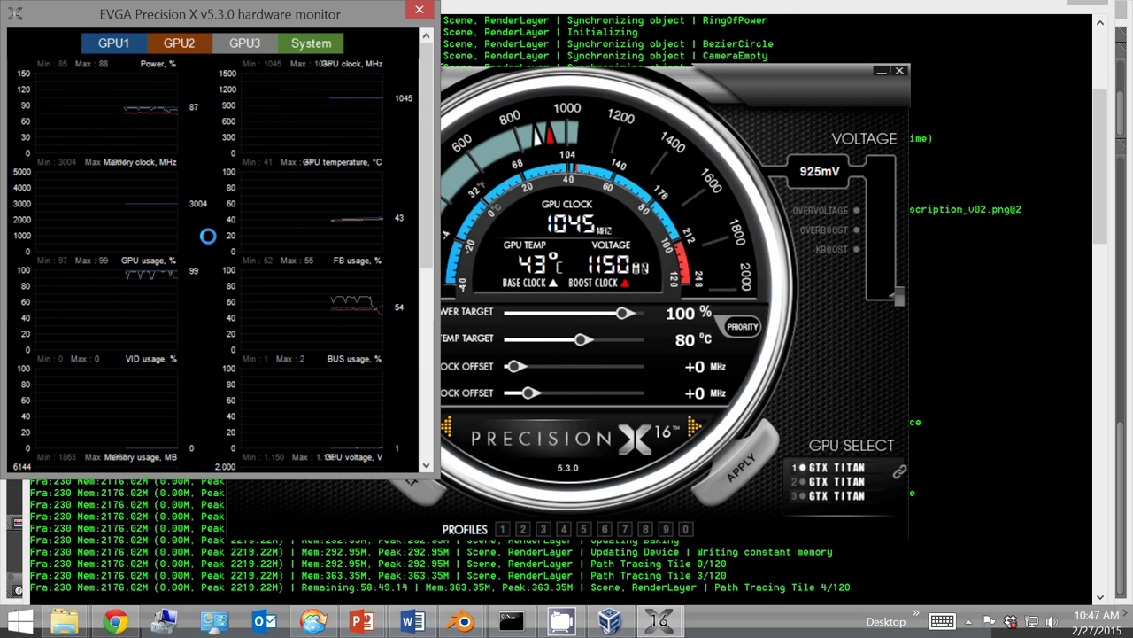
left_click(419, 11)
left_click(881, 70)
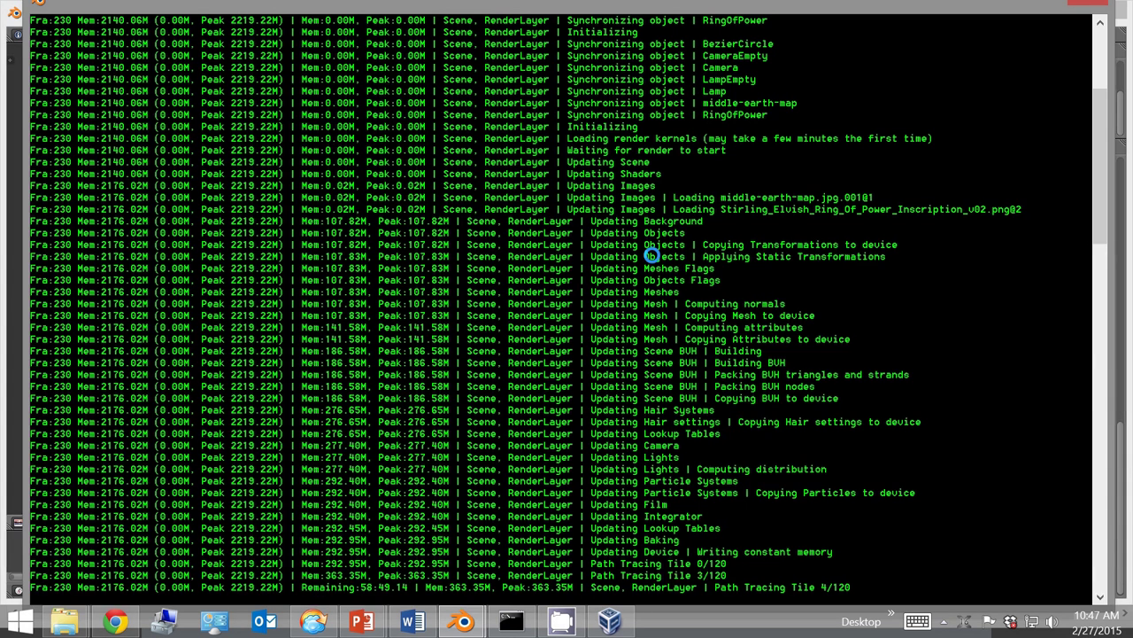
Switch from the render log console back to the Blender window.
key("alt+Tab")
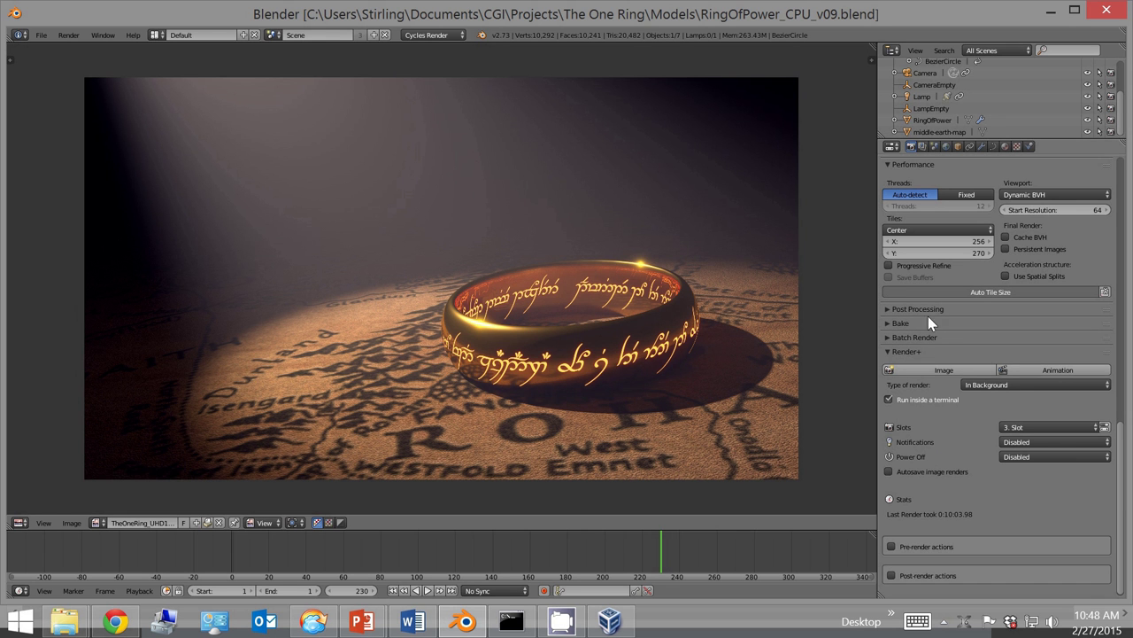
Set Render+ to Preview and add a New Render Job to the Batch Render list, showing its settings.
left_click(1012, 385)
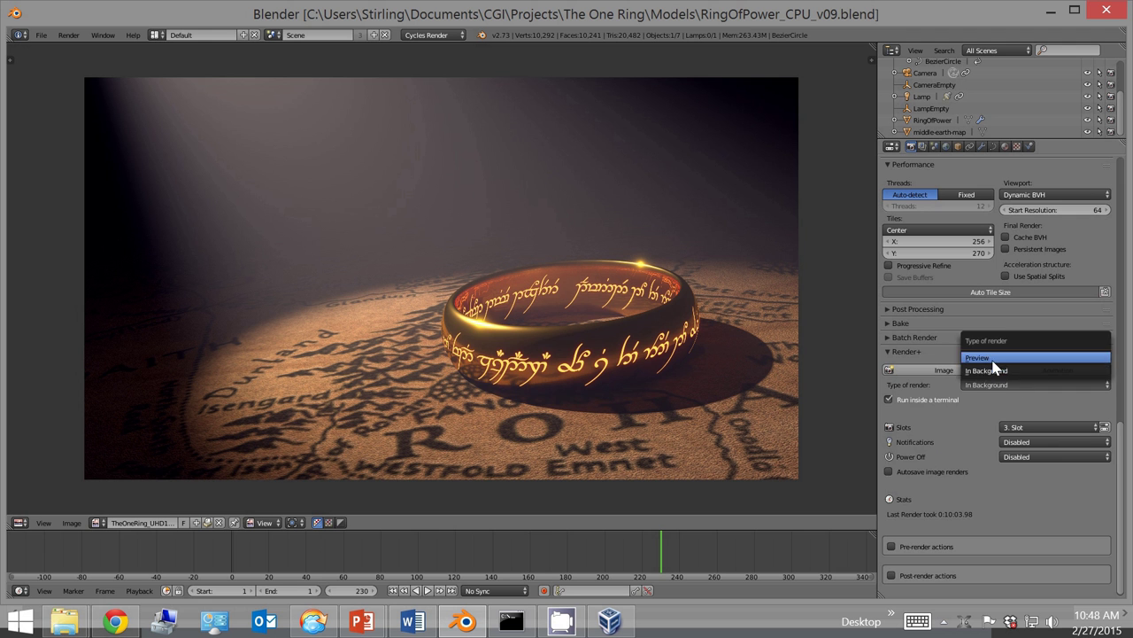
left_click(992, 358)
scroll(923, 411, "up", 2)
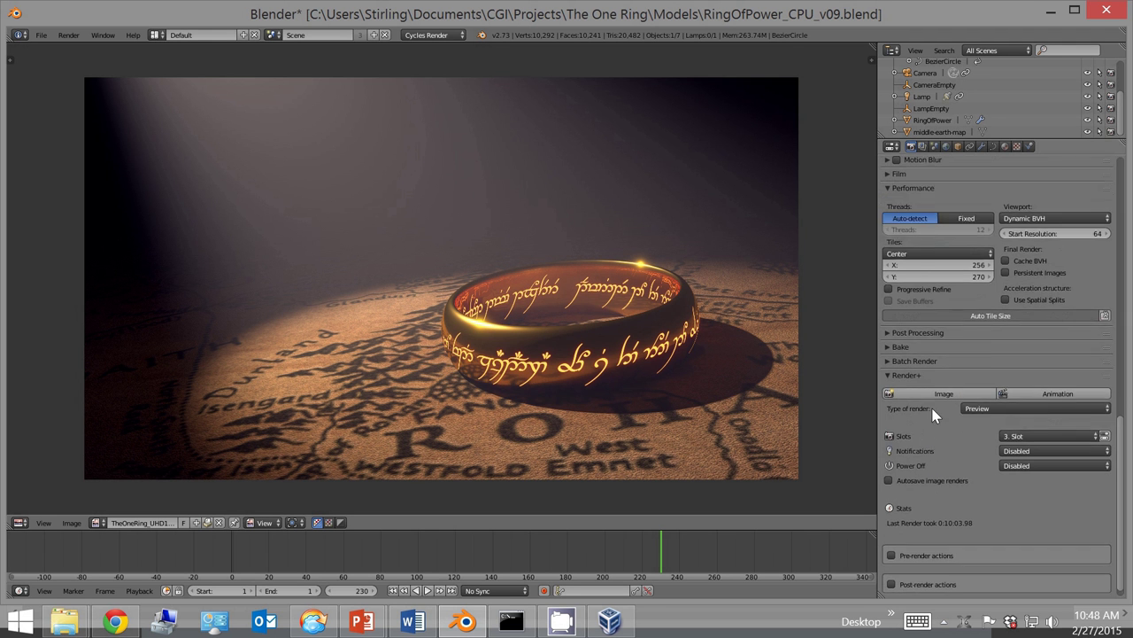
left_click(906, 386)
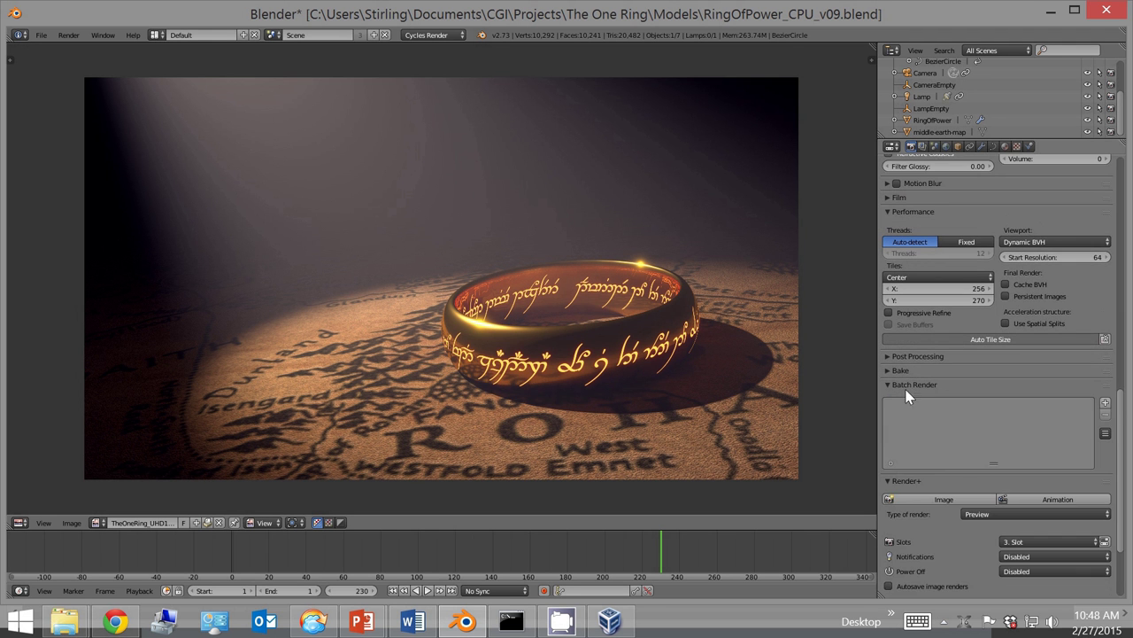
left_click(1105, 403)
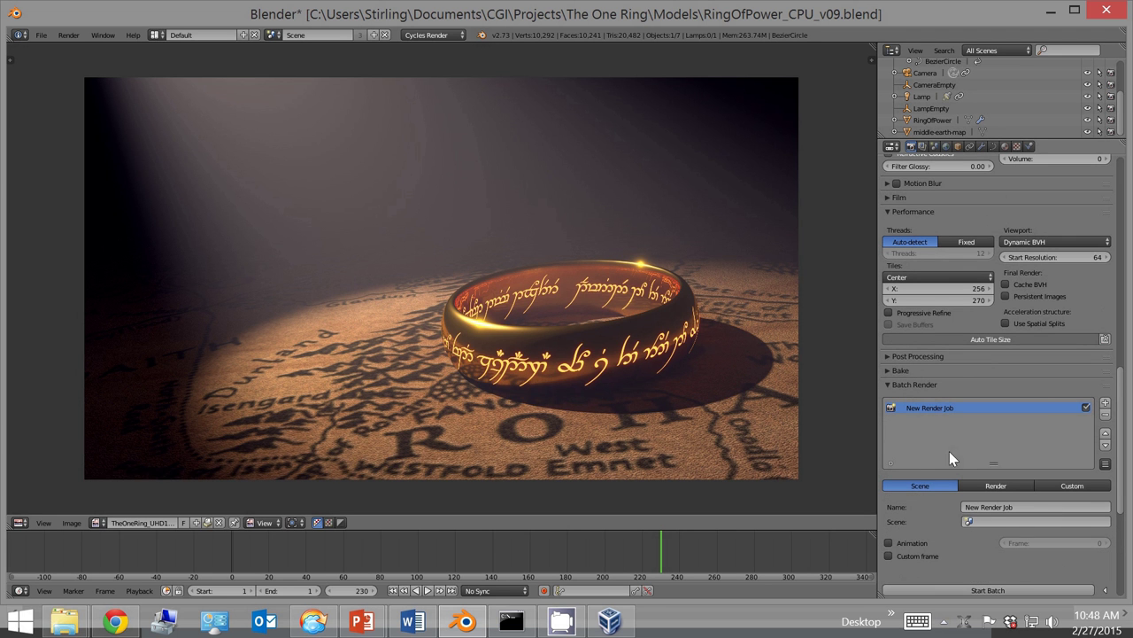
left_click(1103, 588)
scroll(978, 467, "down", 3)
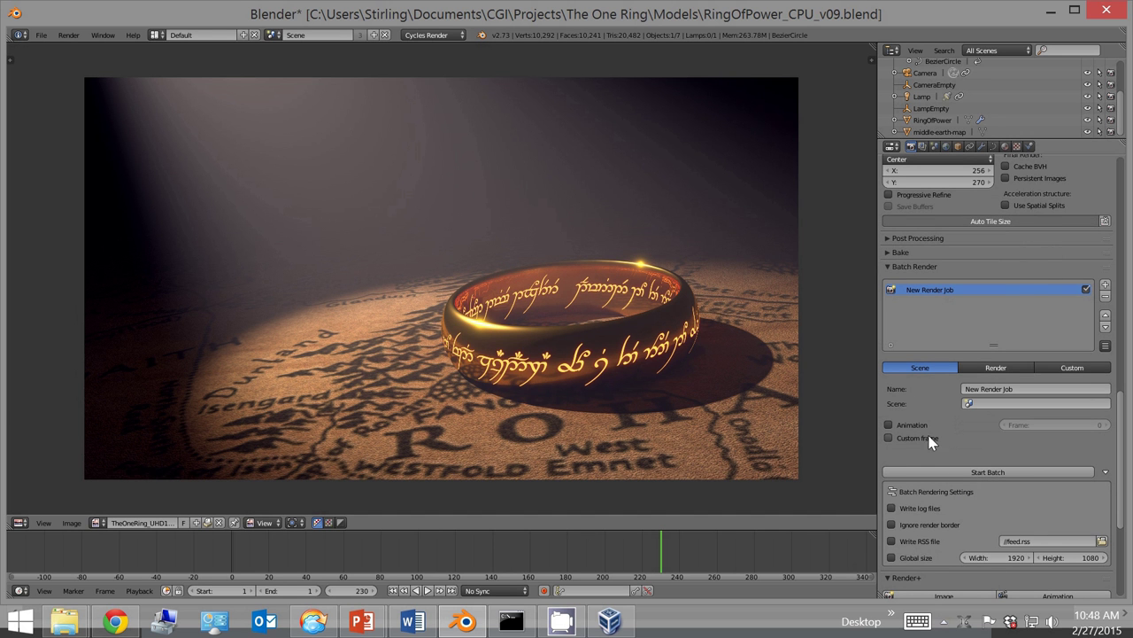
Collapse Batch Render and advance to the 'Custom Cloud Render Farms Are Cool!' conclusion slide.
scroll(933, 441, "up", 1)
left_click(888, 291)
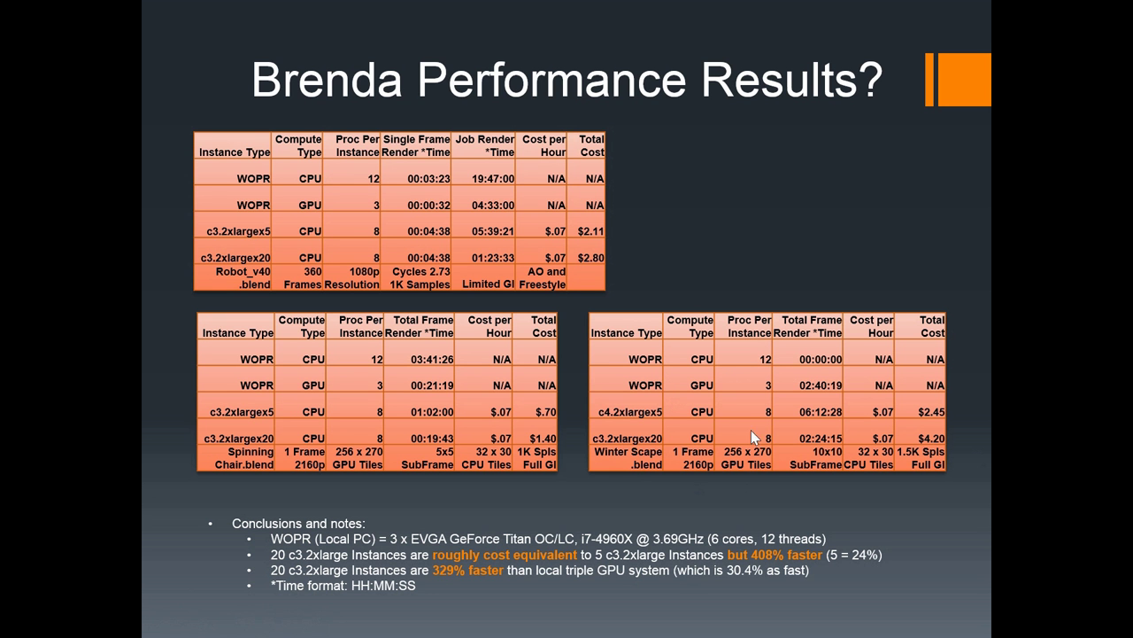
left_click(657, 418)
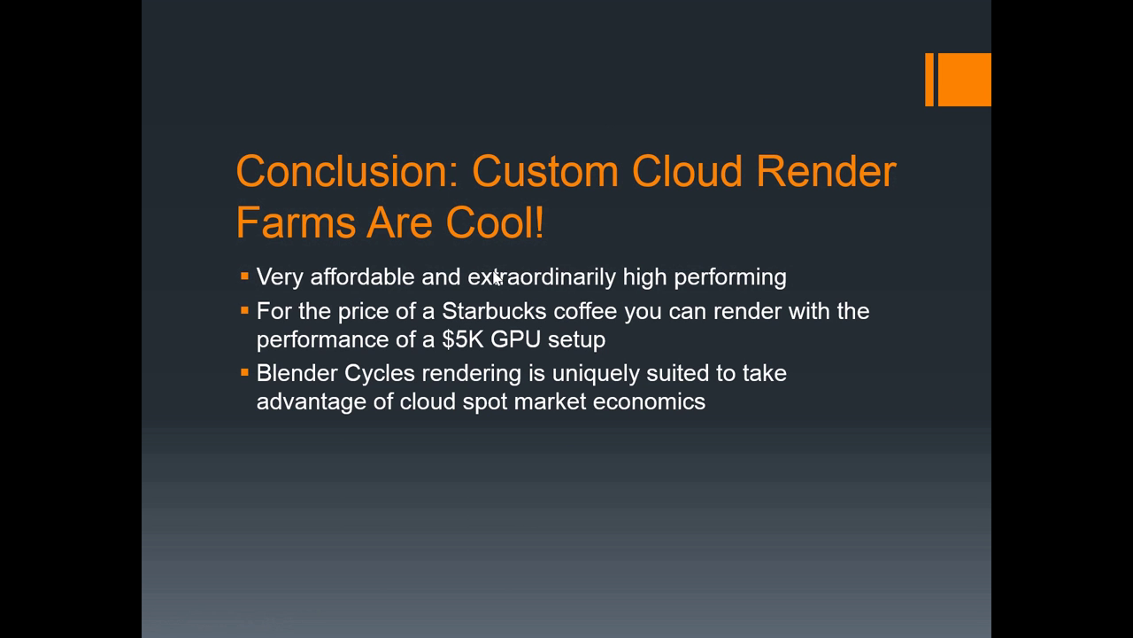